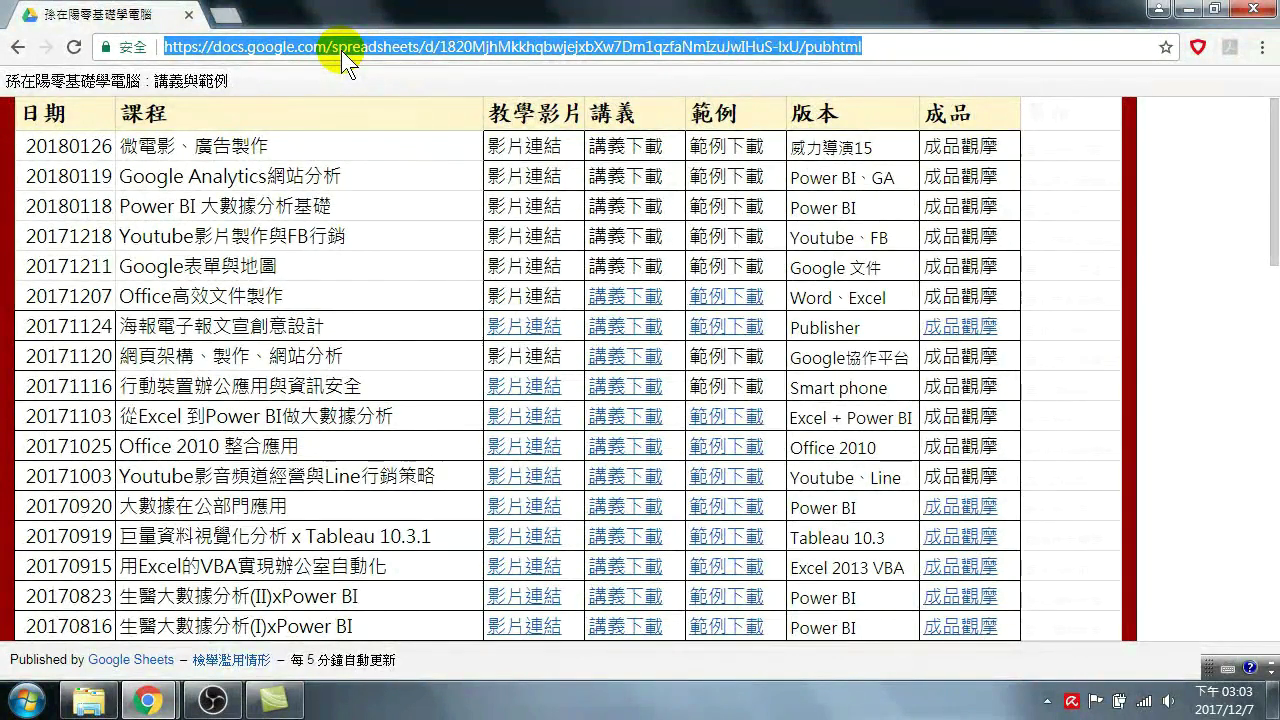
text(https)
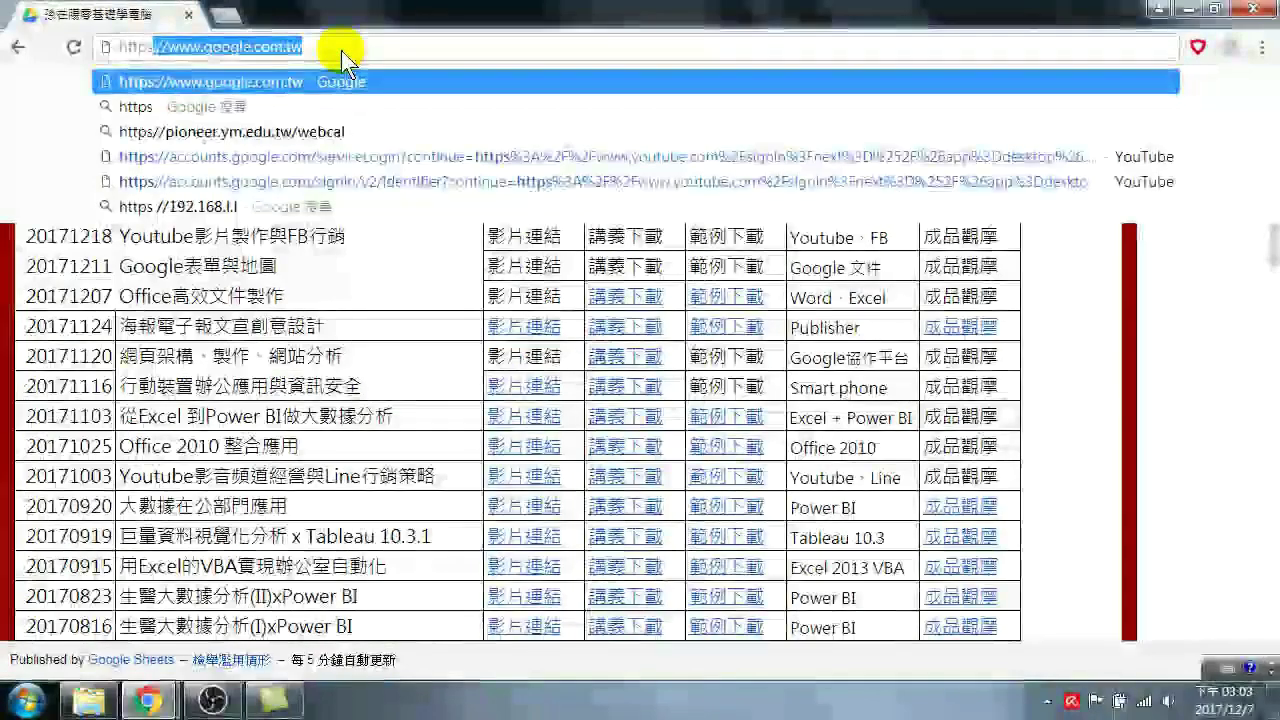
text(://)
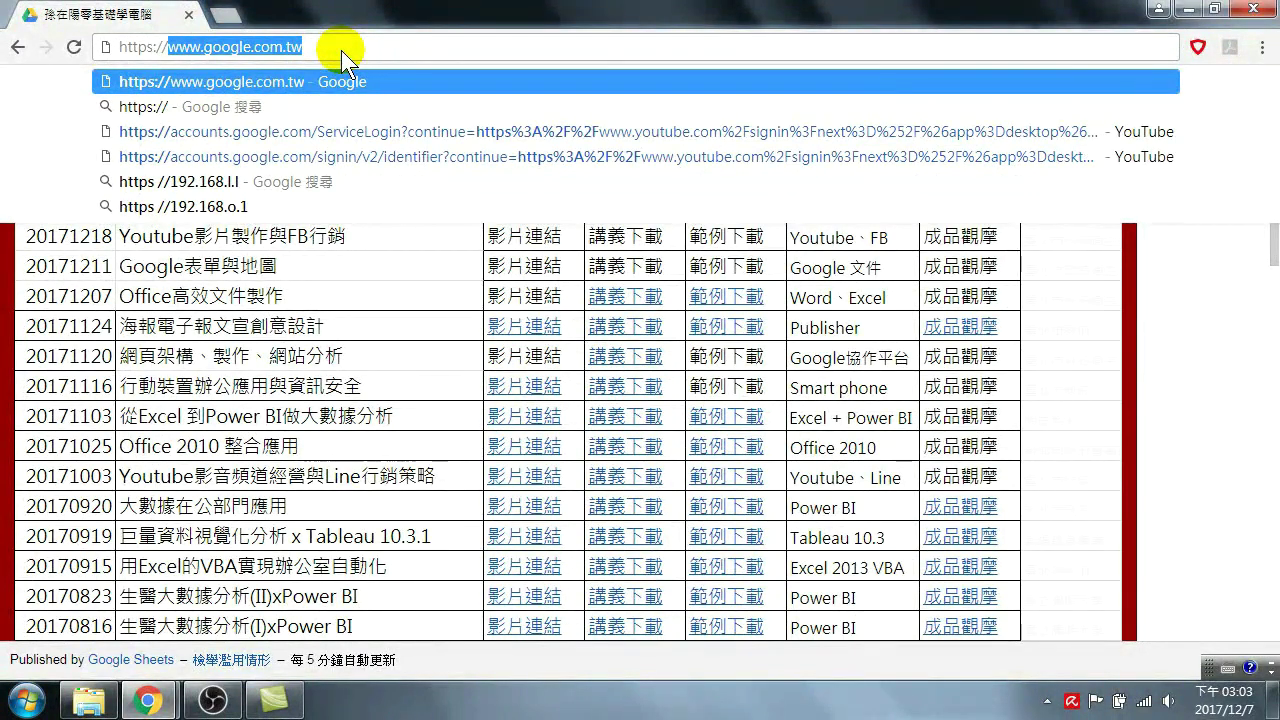
text(goo)
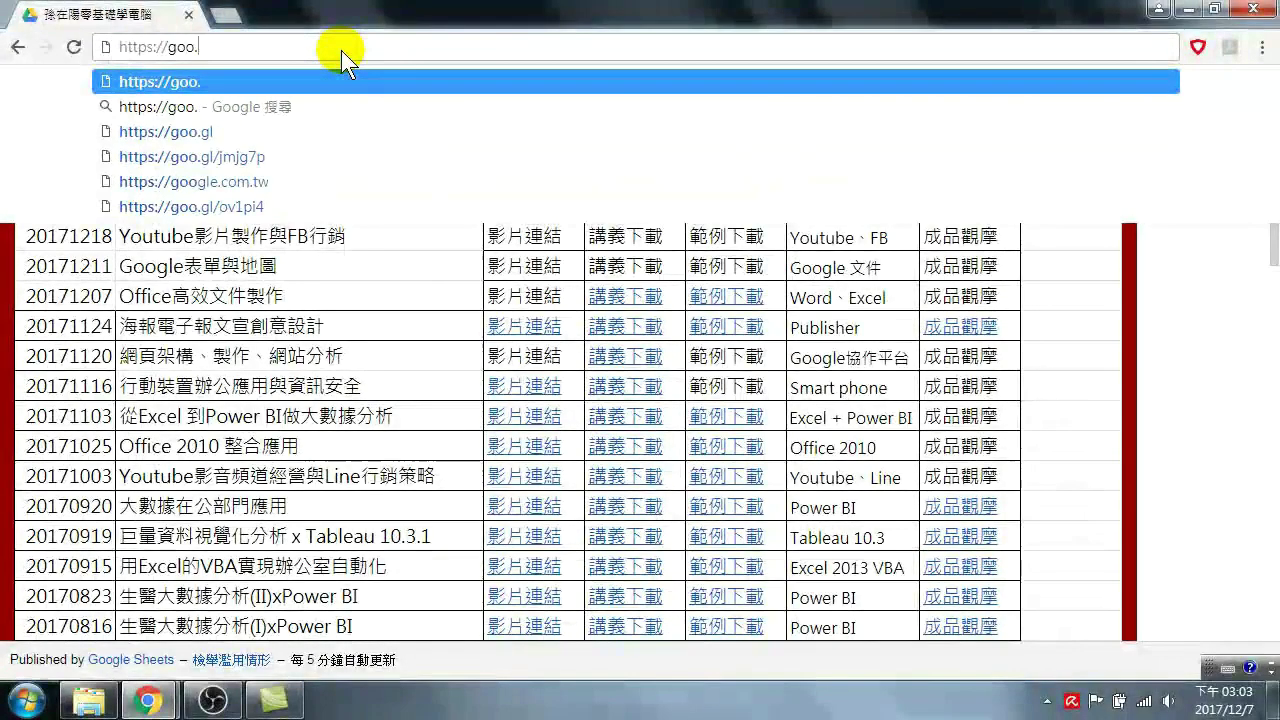
text(.gl/ytzRx)
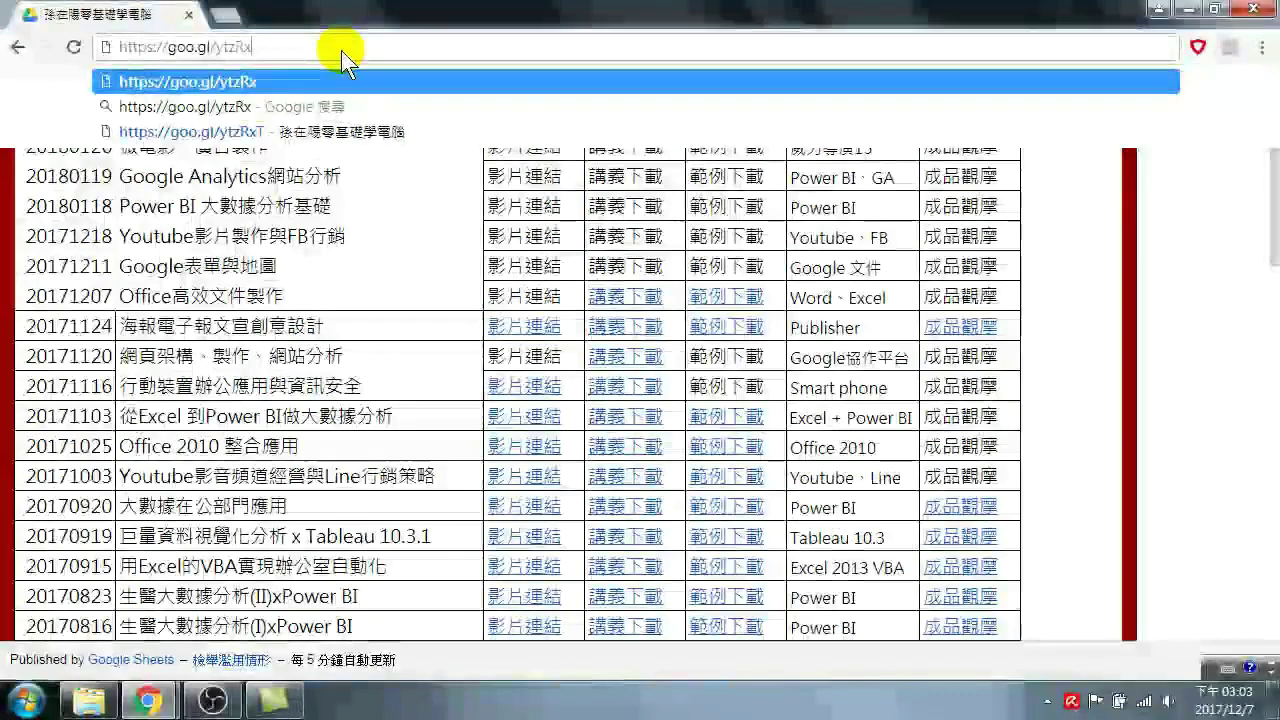
text(T)
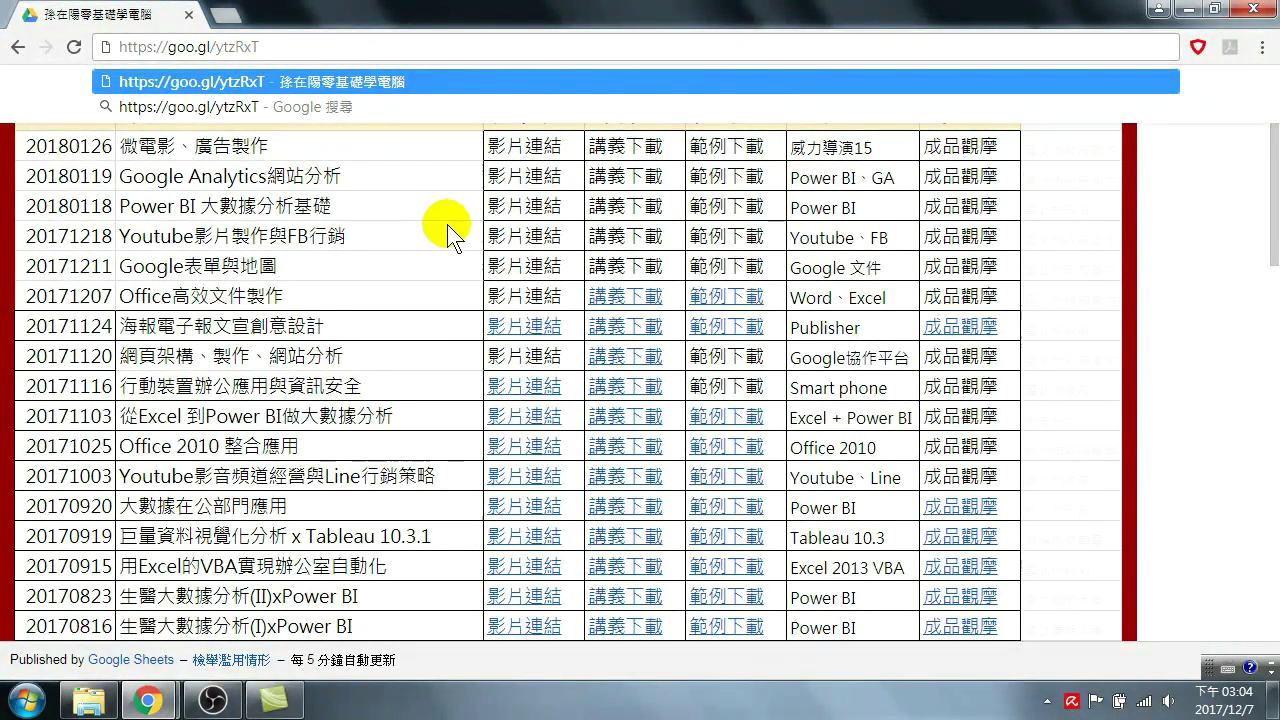
key(Return)
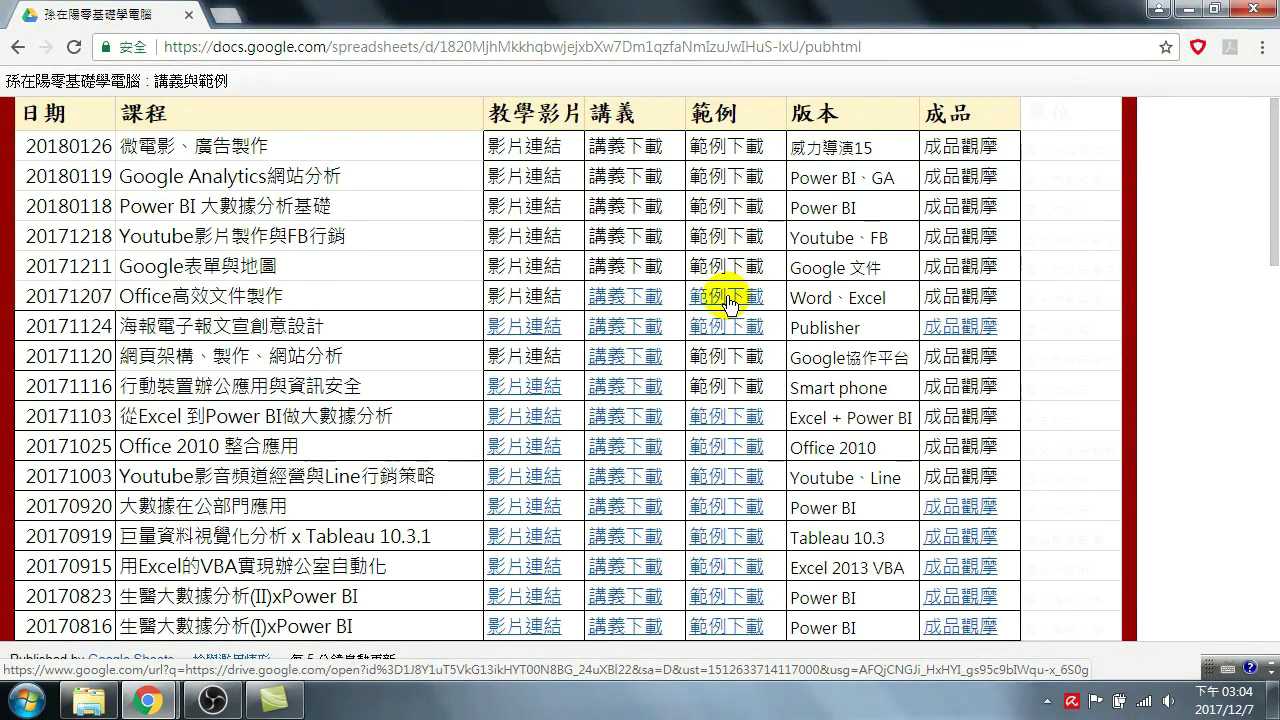
click(179, 625)
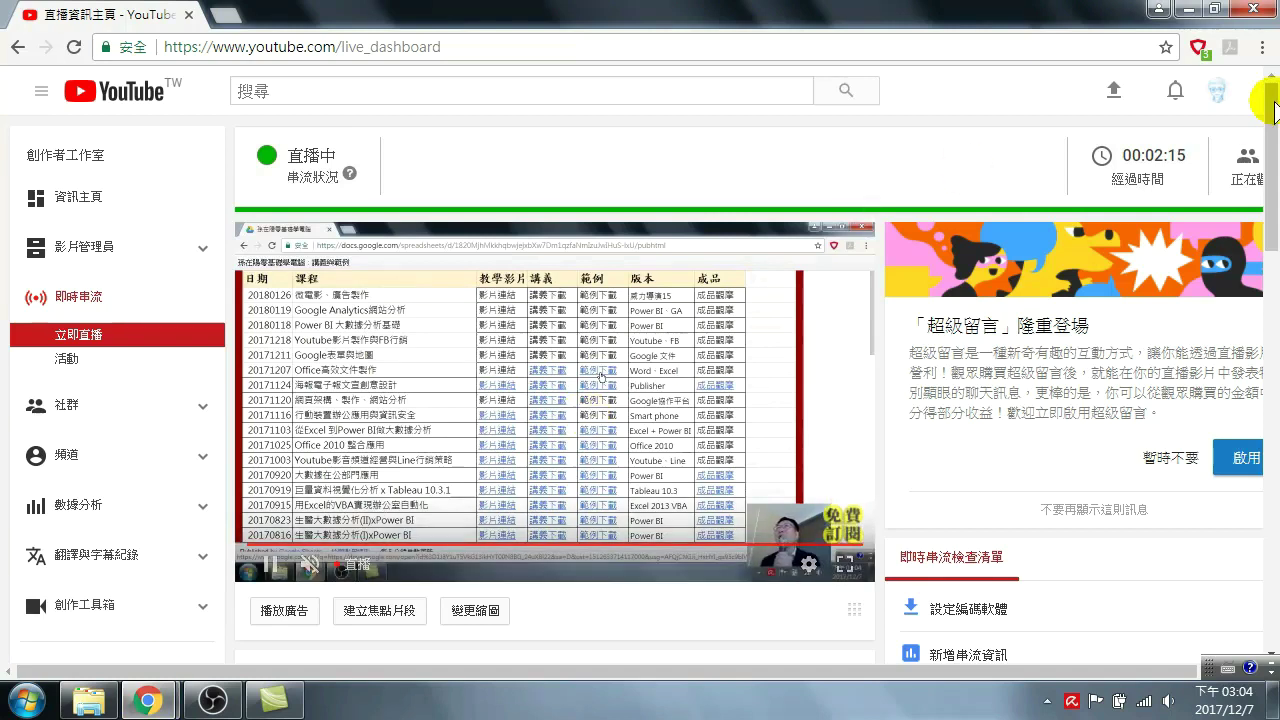
click(1215, 90)
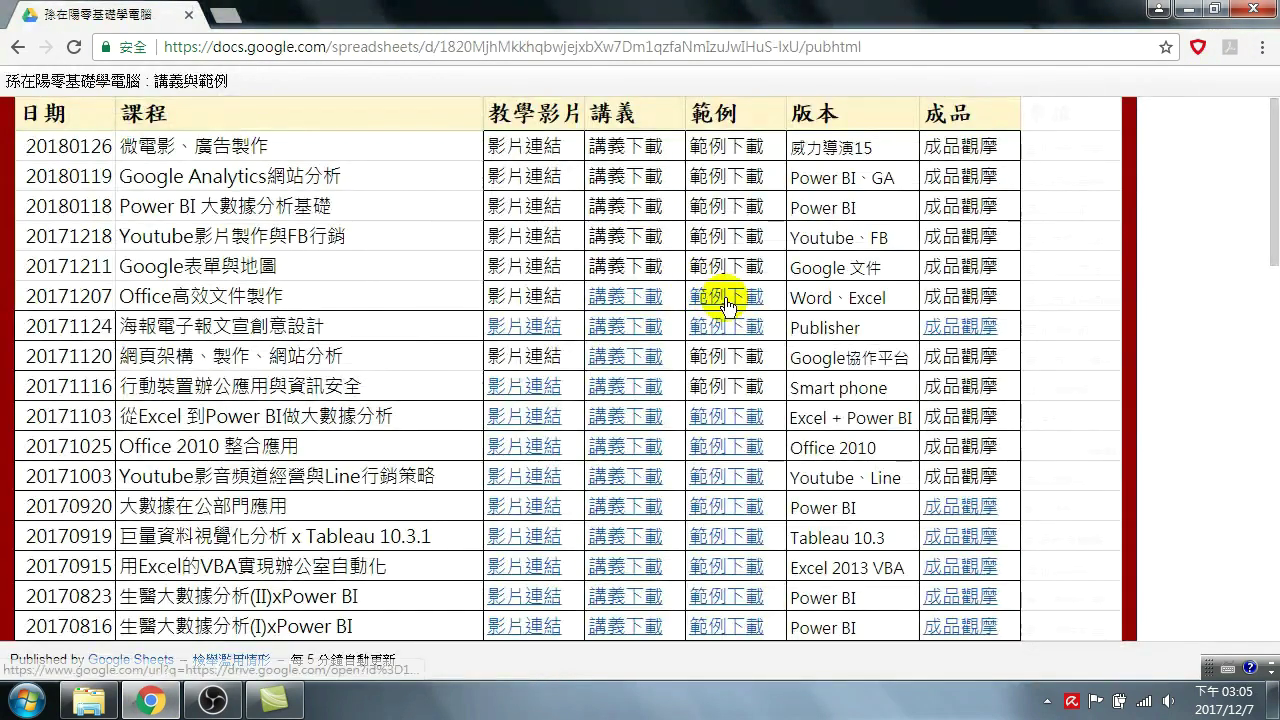
click(726, 300)
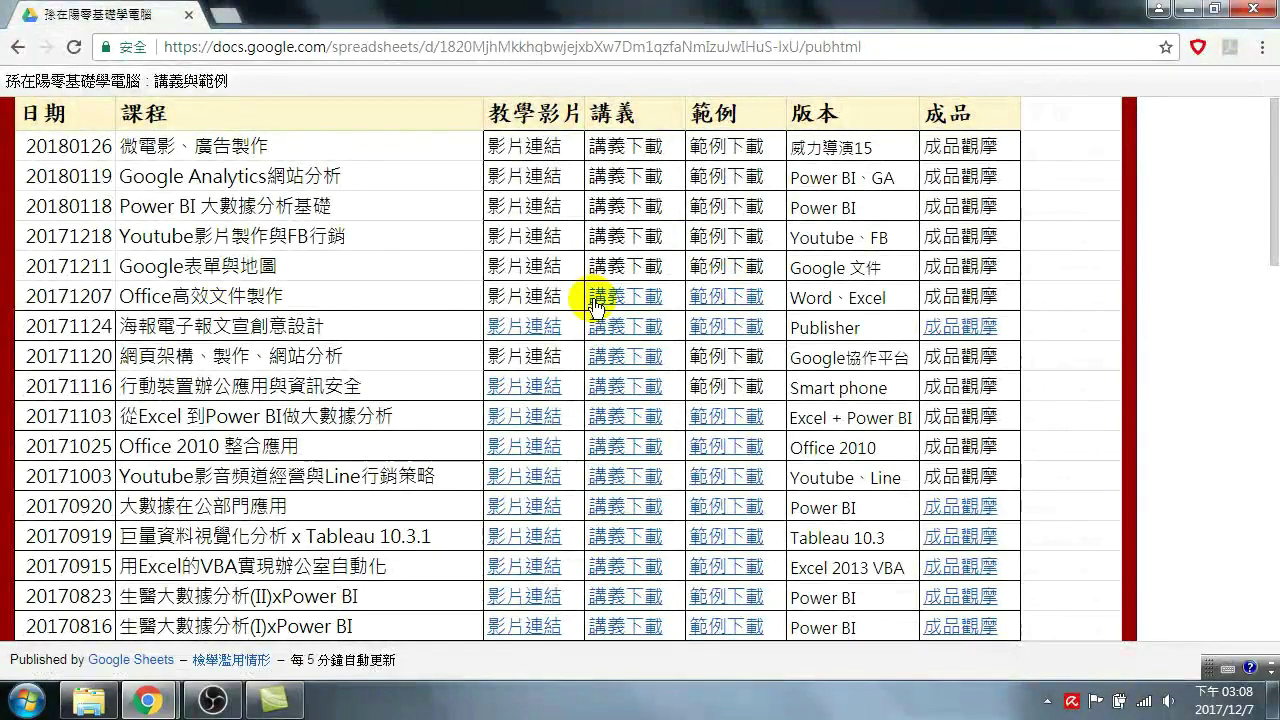
- Download 超市範例2016.xlsx and the Office 2010 tips document from the 20171207 example folder
click(727, 296)
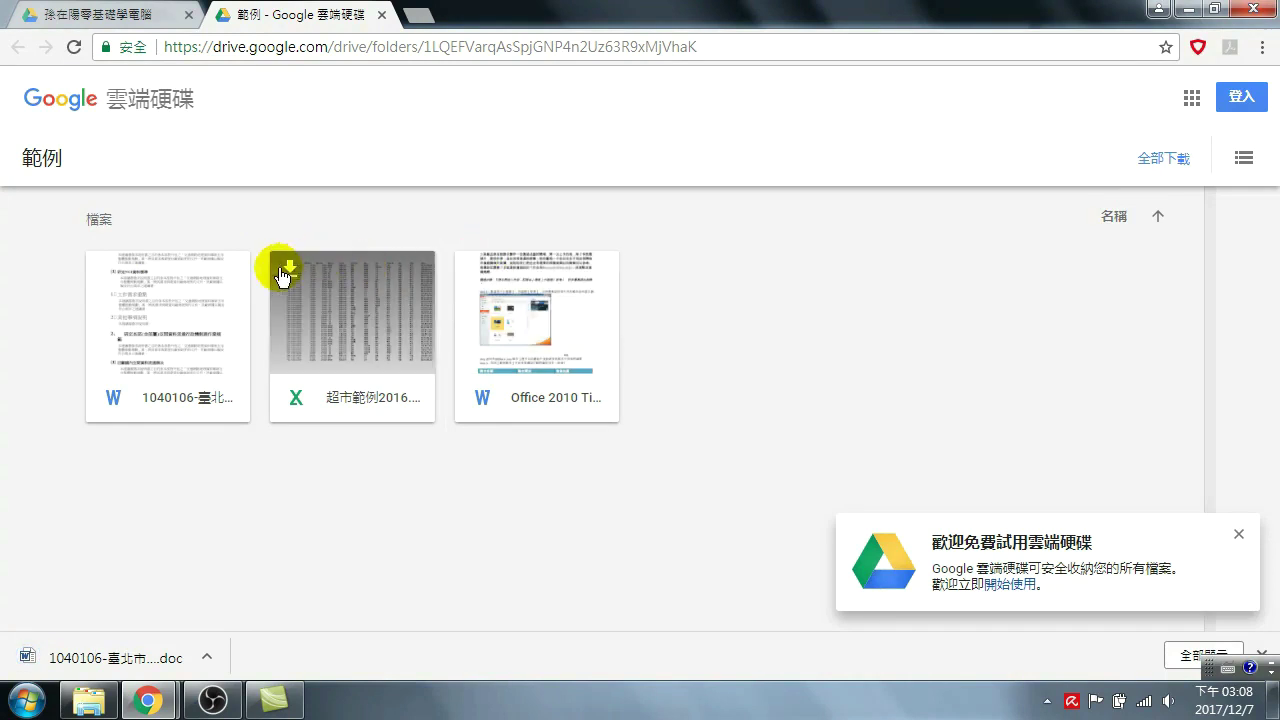
click(290, 270)
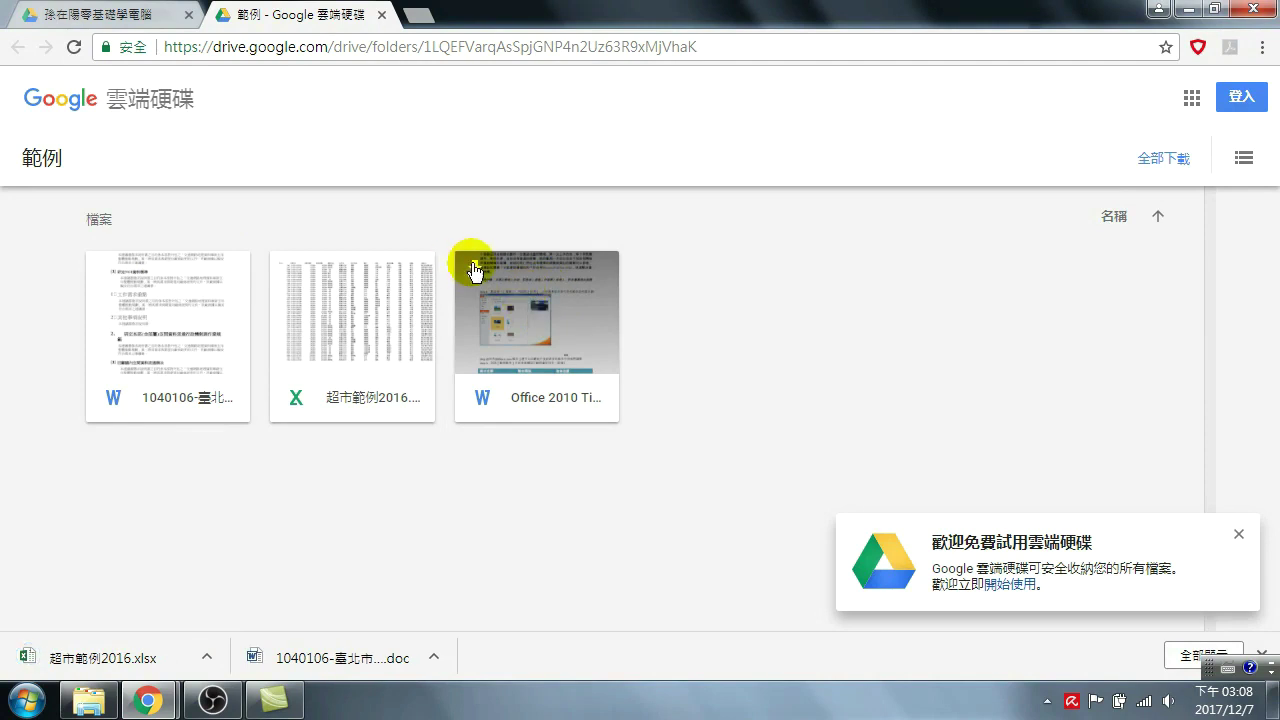
click(475, 268)
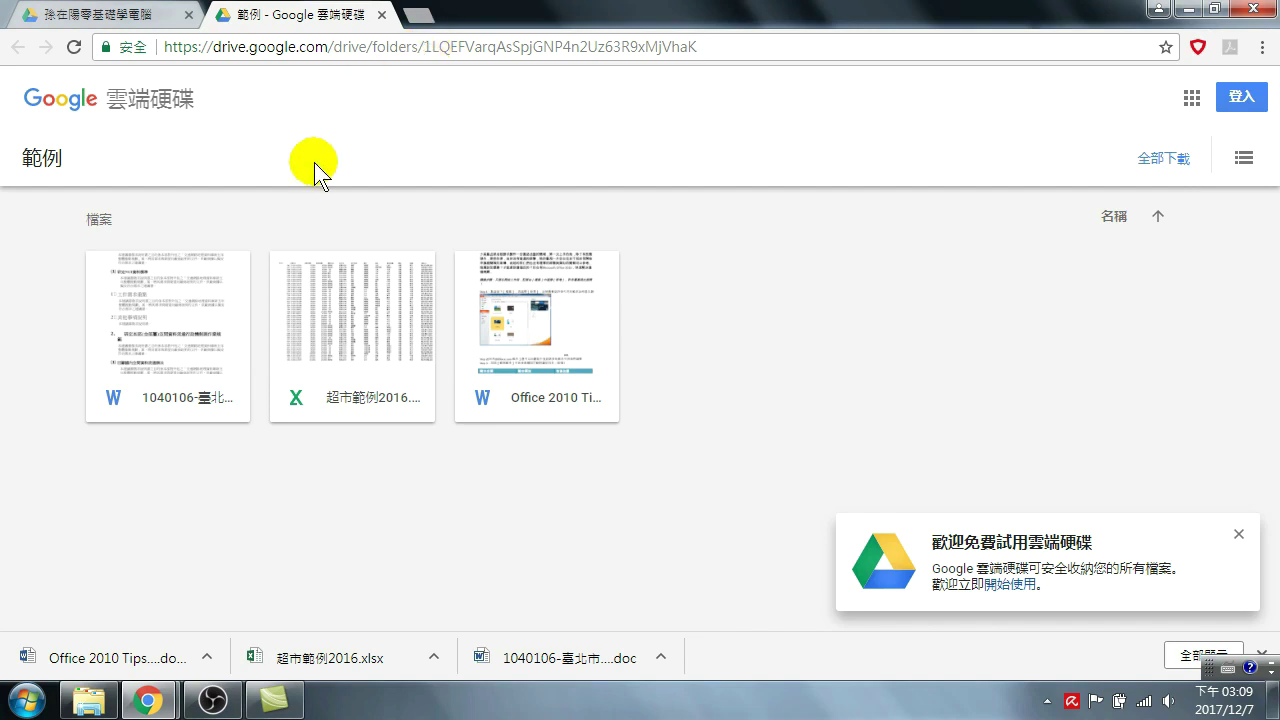
click(138, 18)
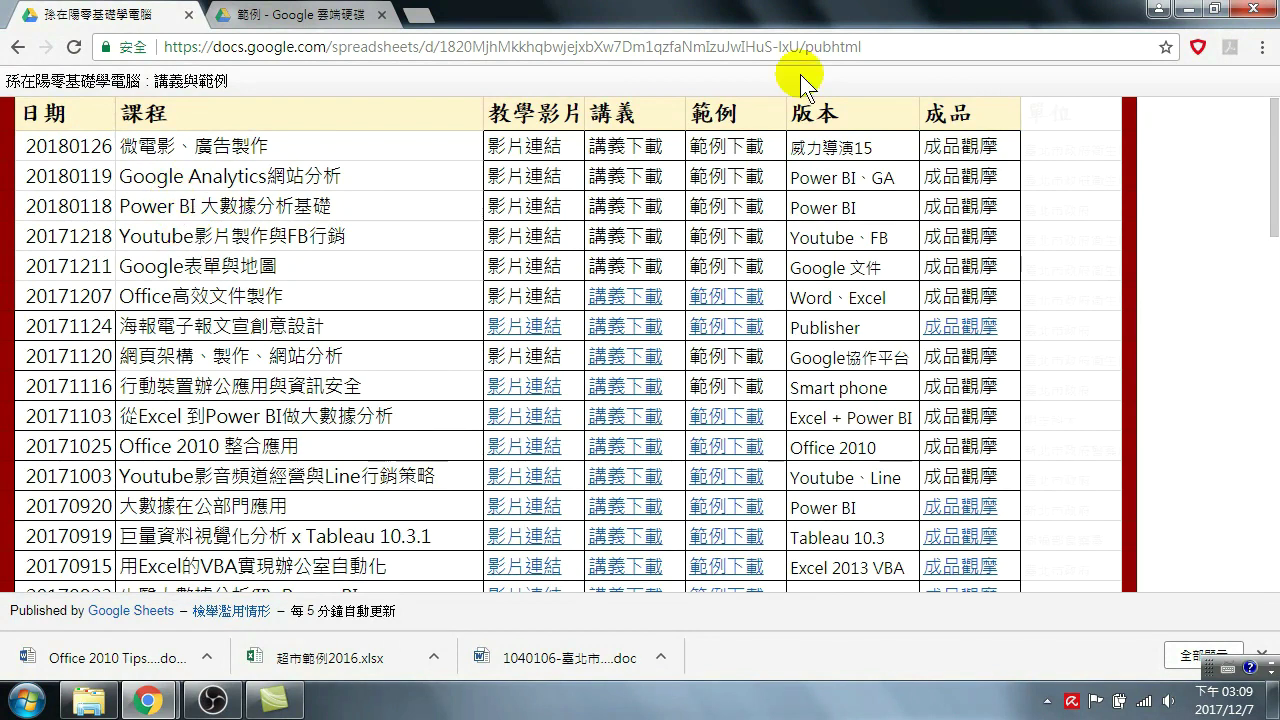
- Open the downloaded 1040106 Word report from Explorer's 下載 folder
click(1193, 8)
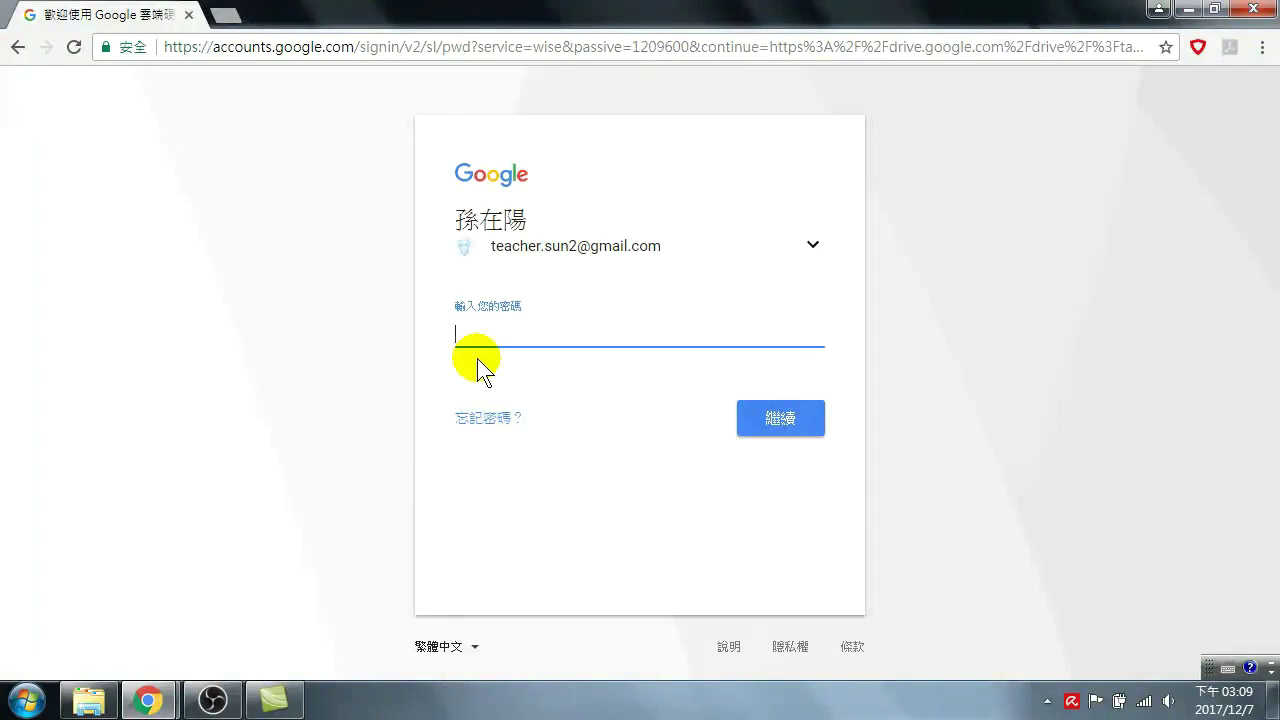
click(95, 698)
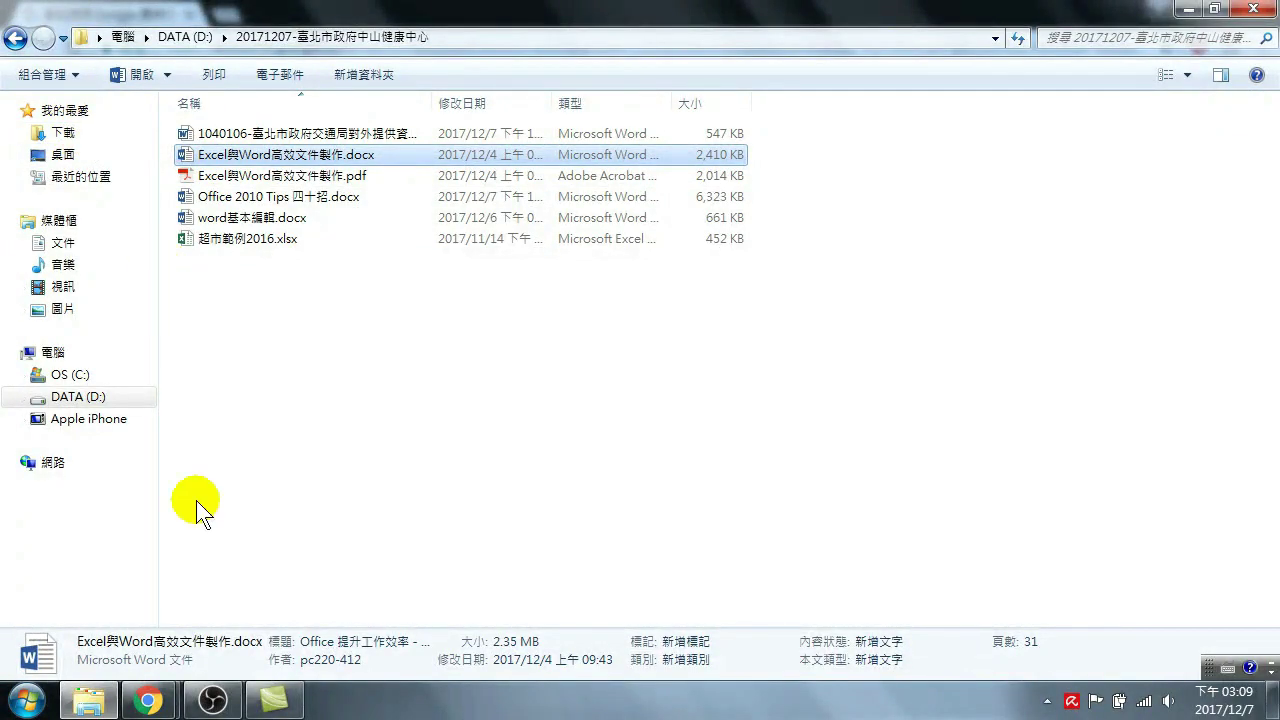
click(70, 140)
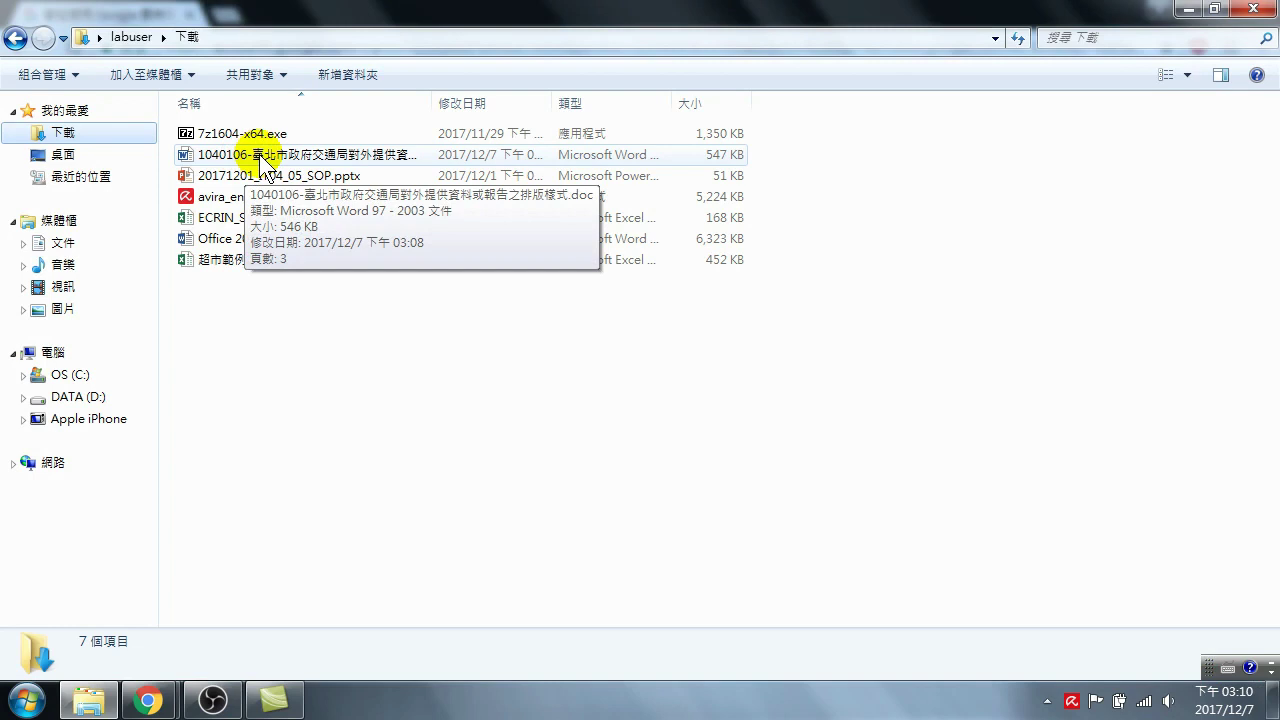
double_click(259, 154)
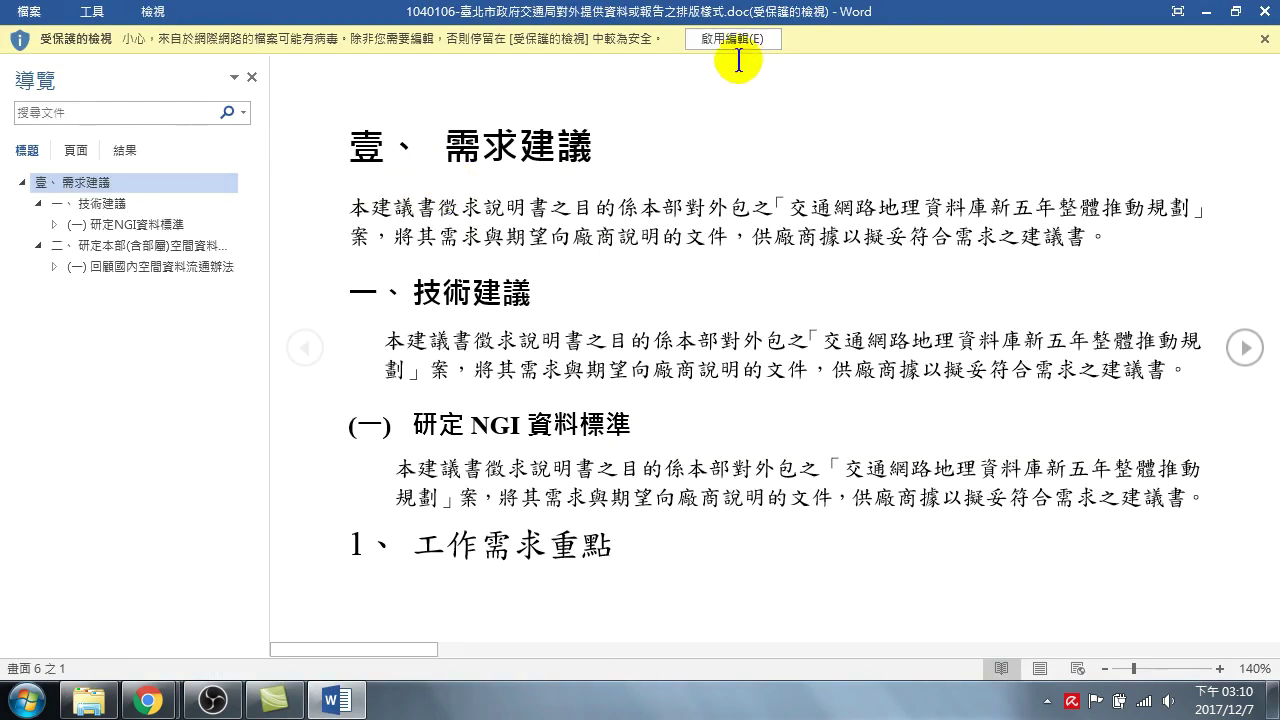
- Enable editing on the 1040106 report's Protected View bar
click(737, 37)
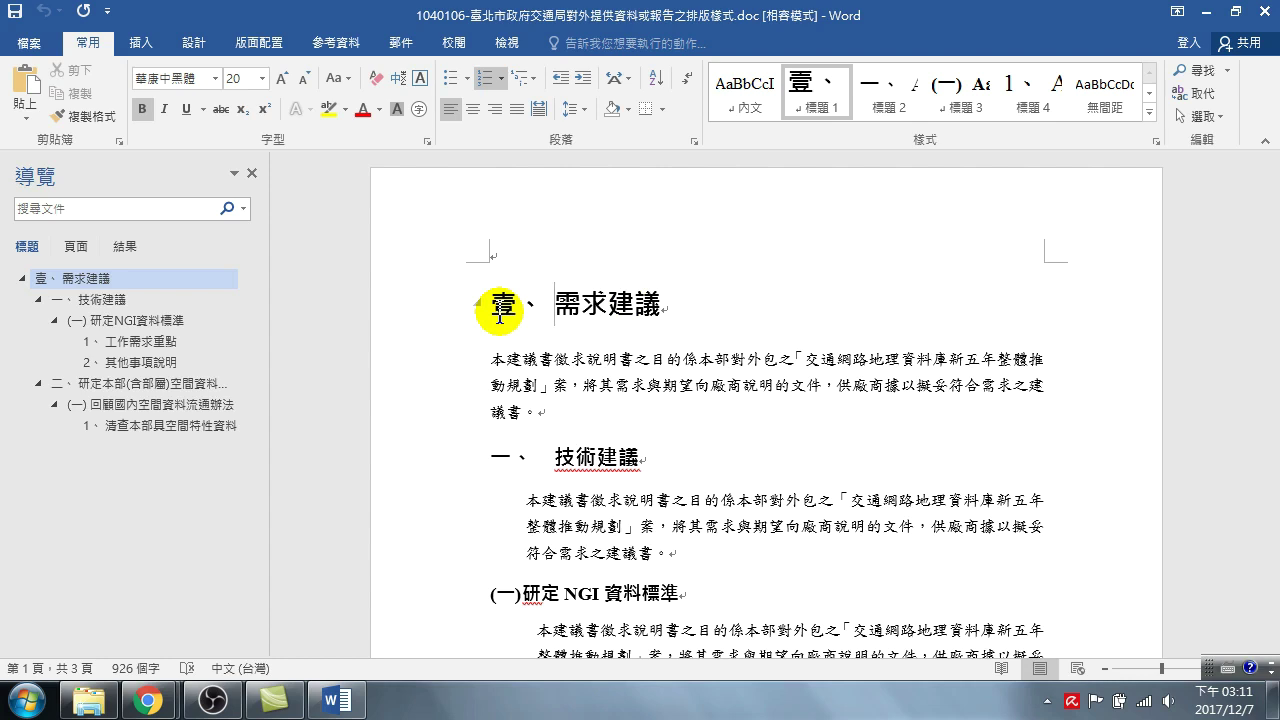
click(499, 316)
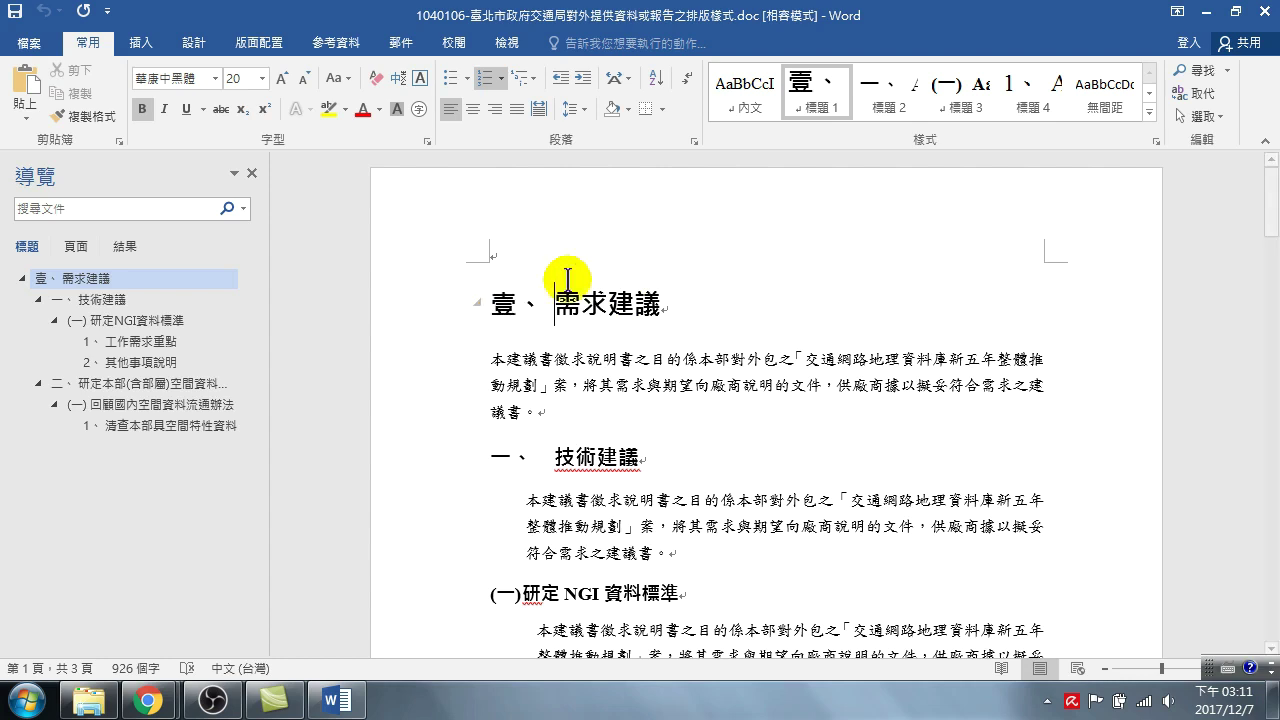
drag(499, 312, 479, 310)
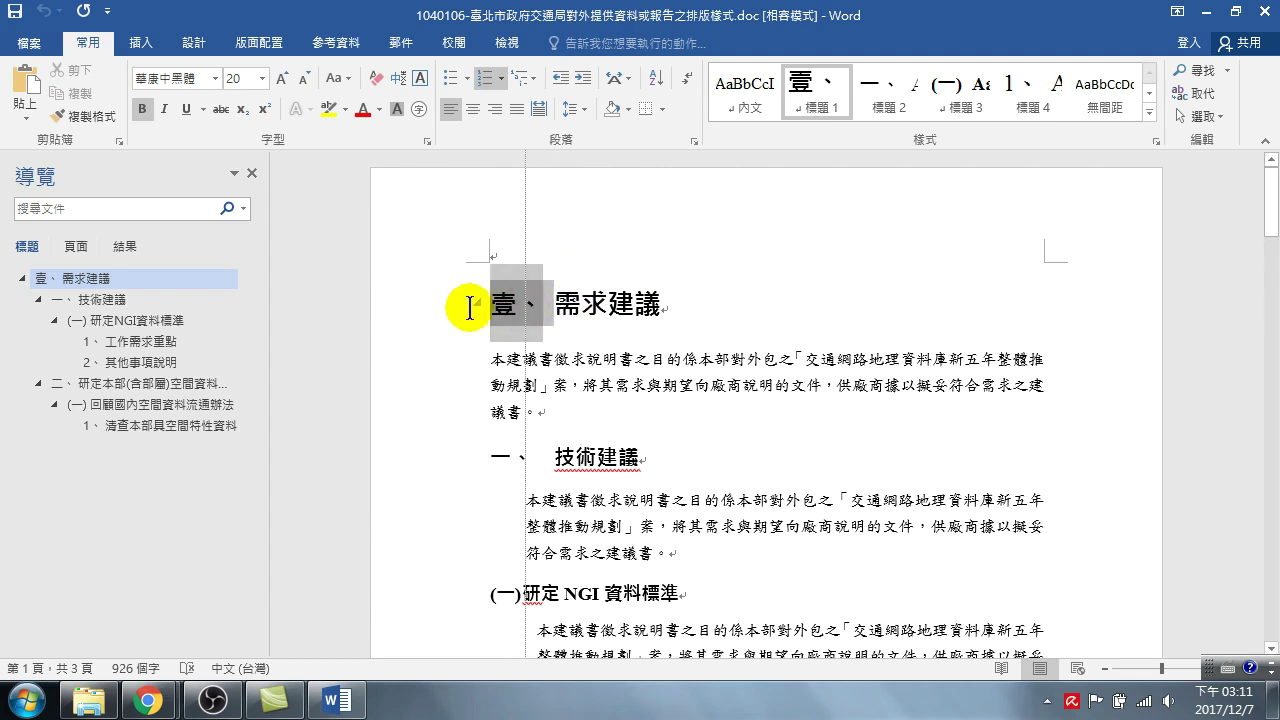
click(582, 300)
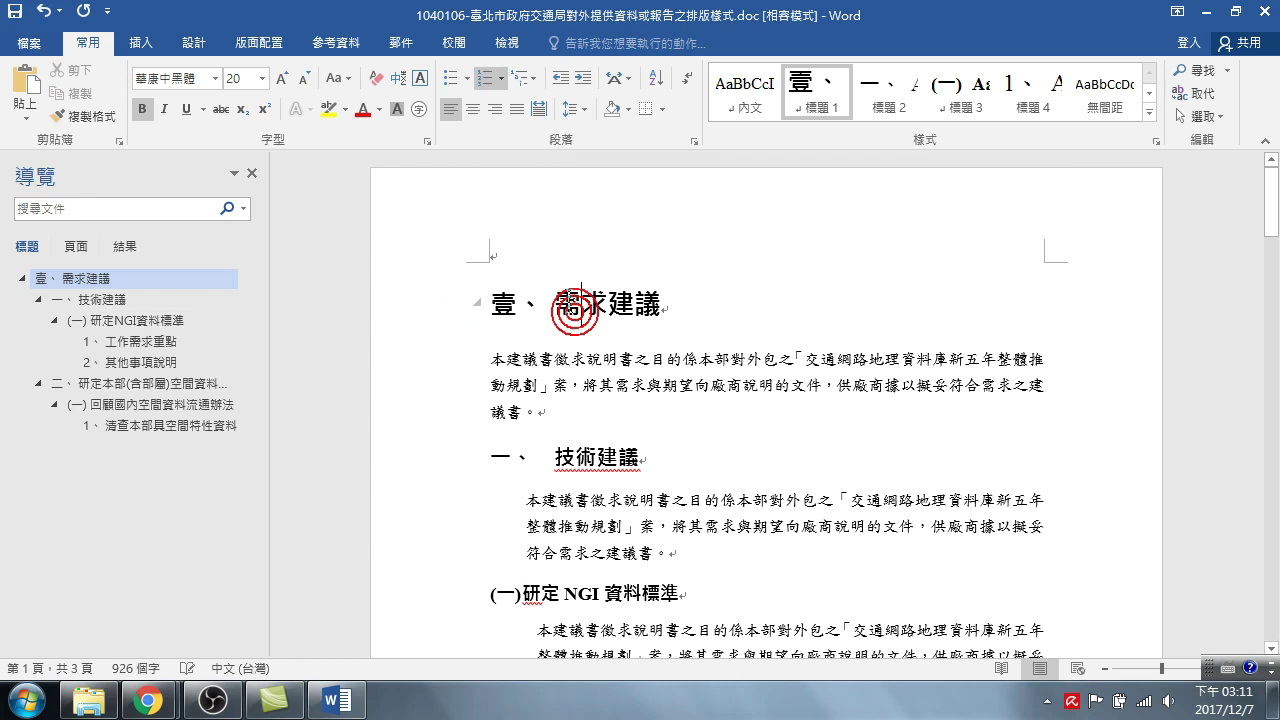
click(565, 306)
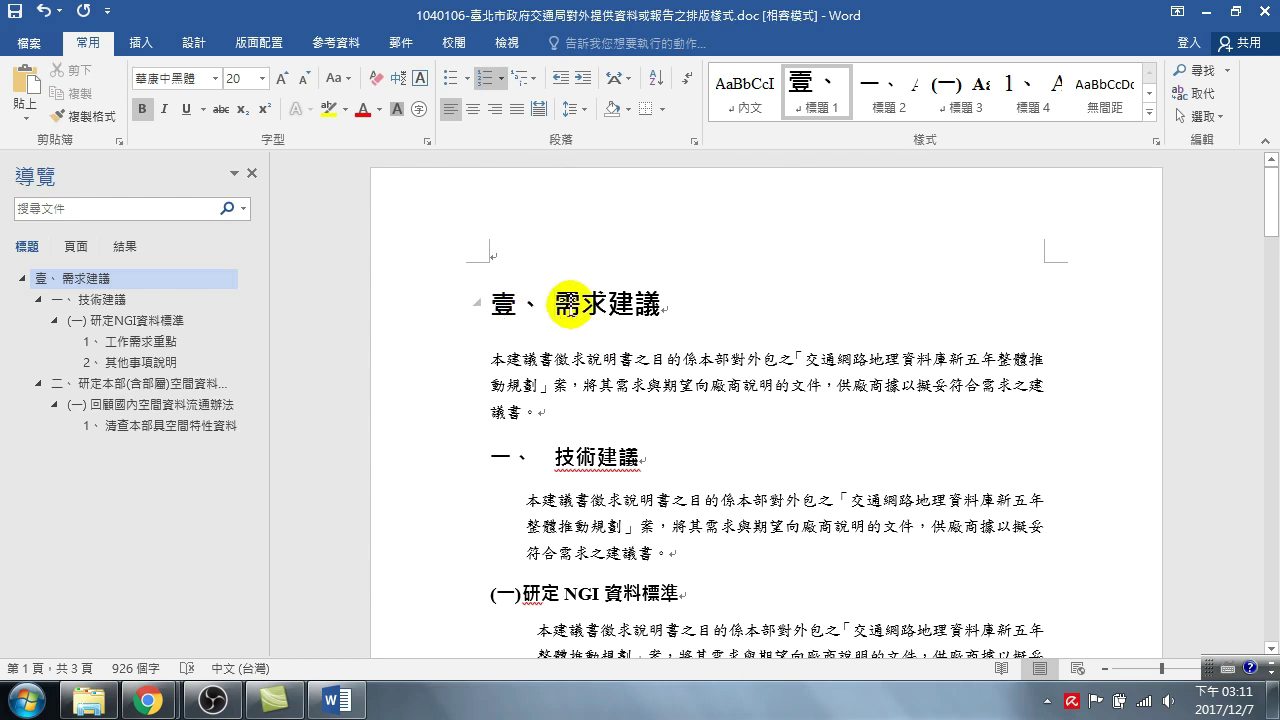
click(556, 456)
scroll(529, 455, down, 2)
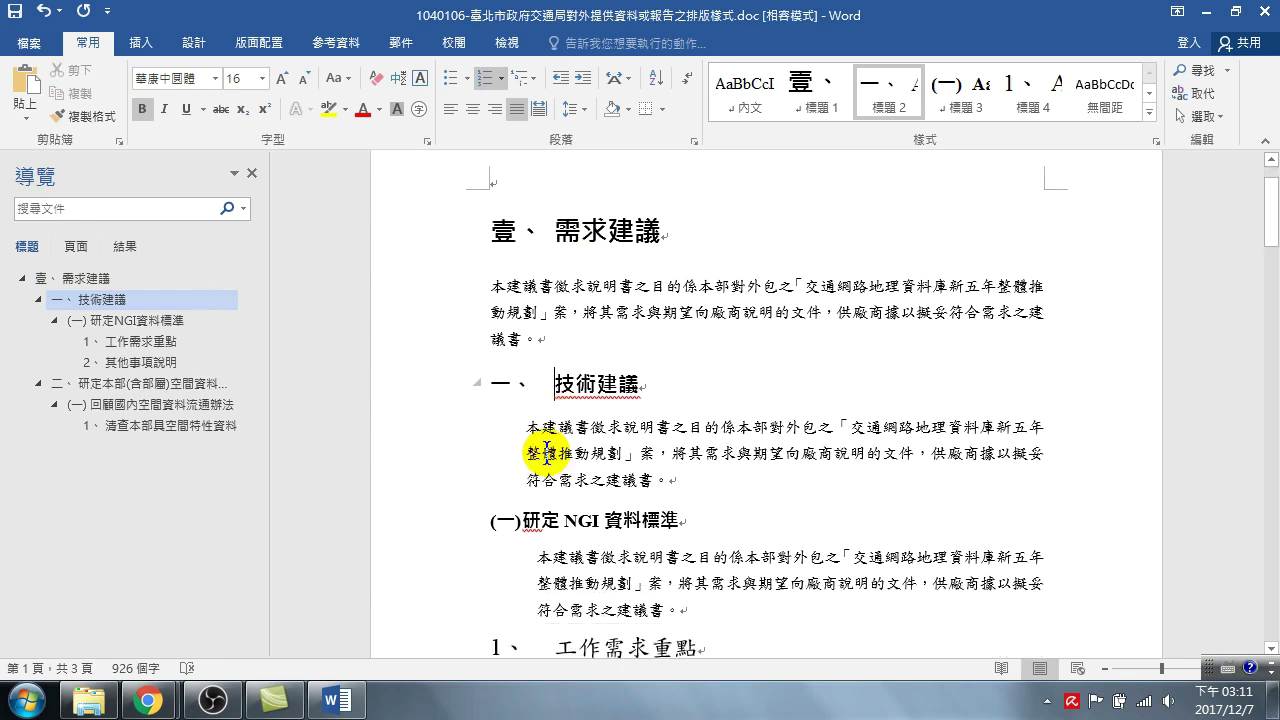
click(529, 503)
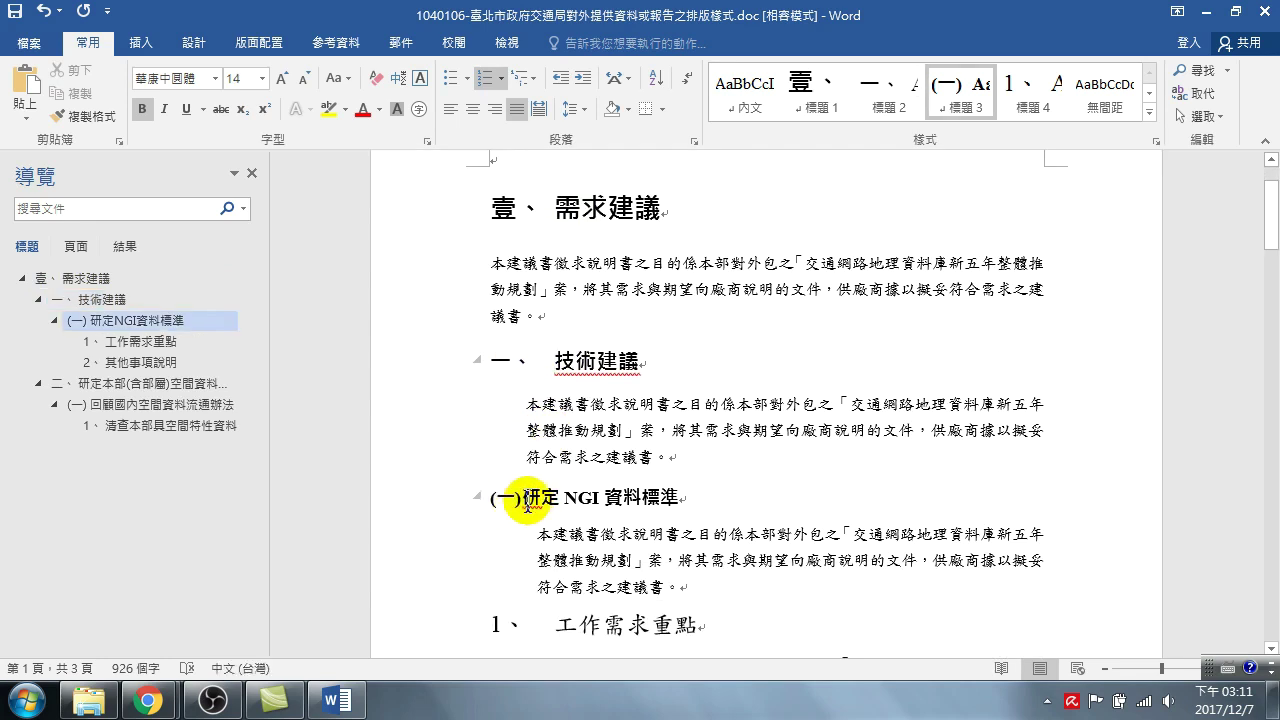
scroll(527, 500, down, 4)
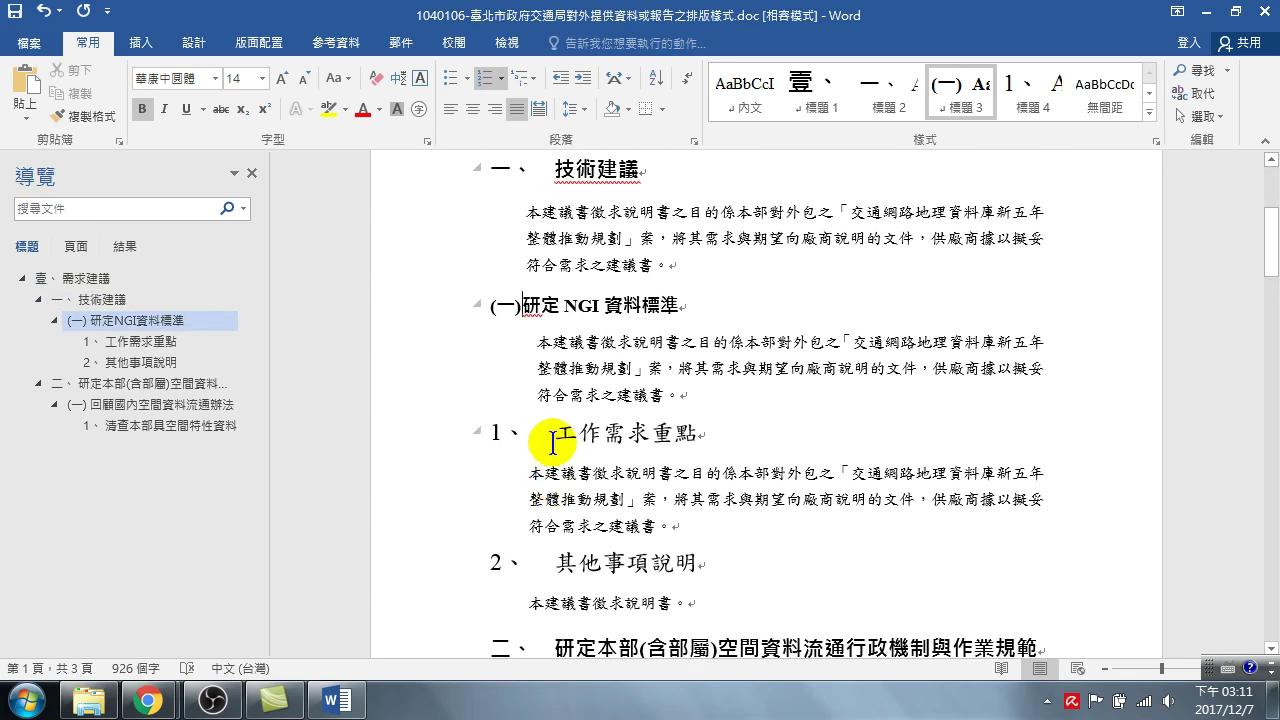
click(557, 437)
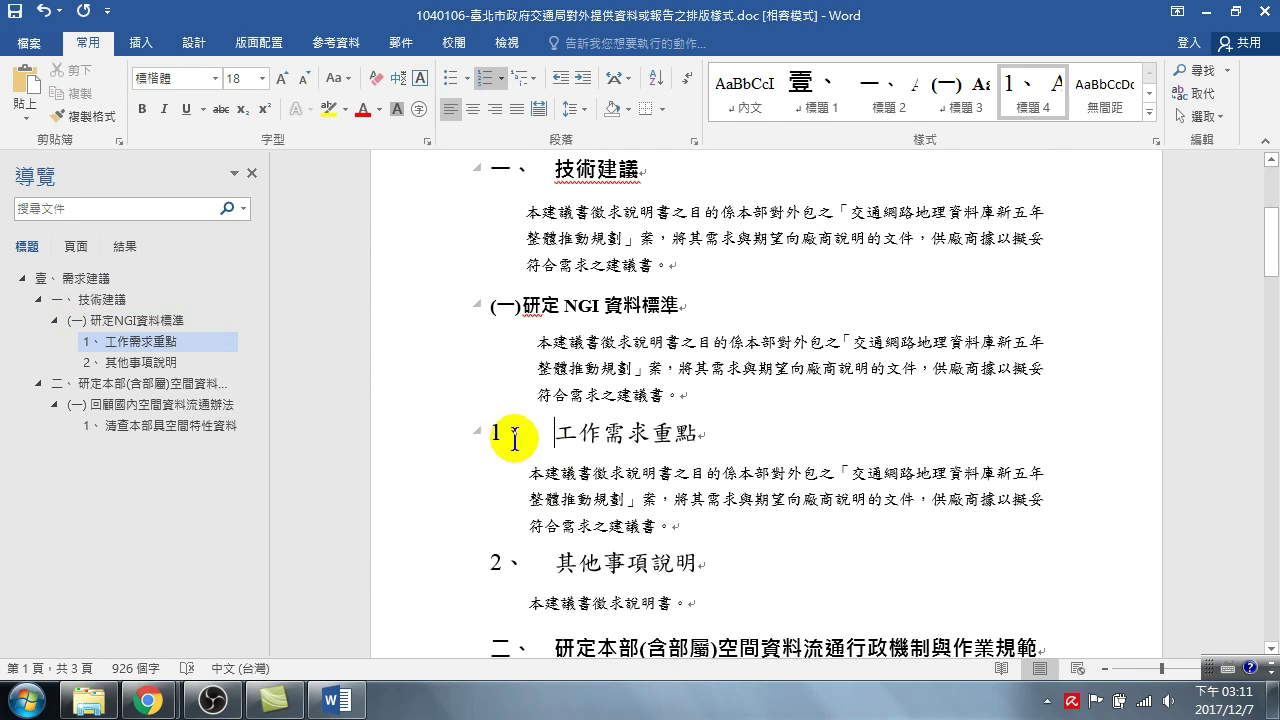
scroll(540, 400, up, 5)
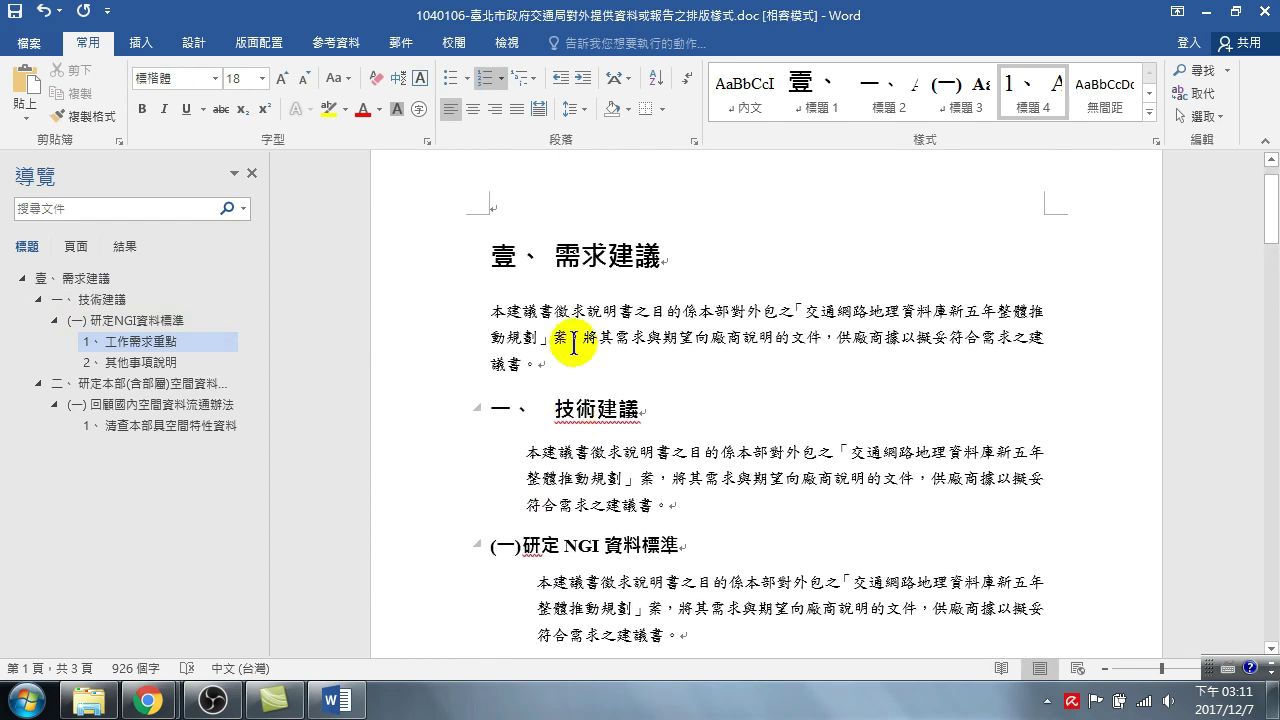
click(557, 258)
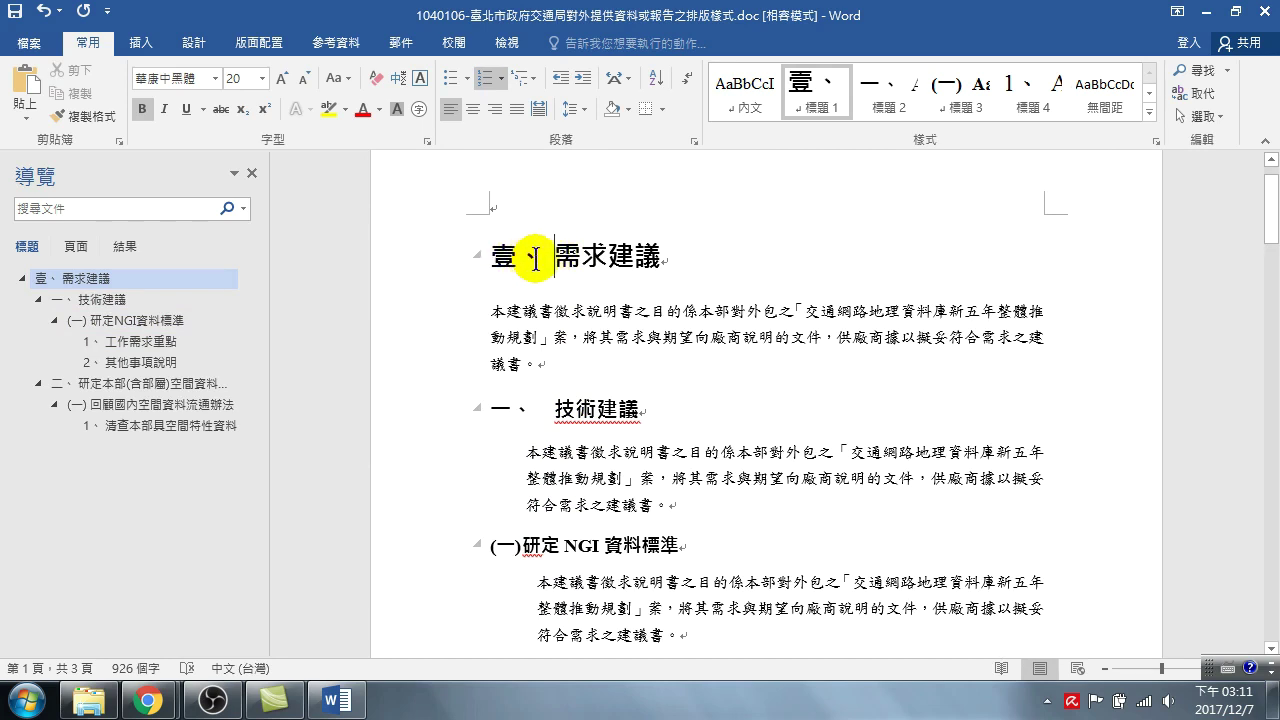
- Look through the numbering options and the multilevel list gallery for the 壹、 heading number
right_click(512, 260)
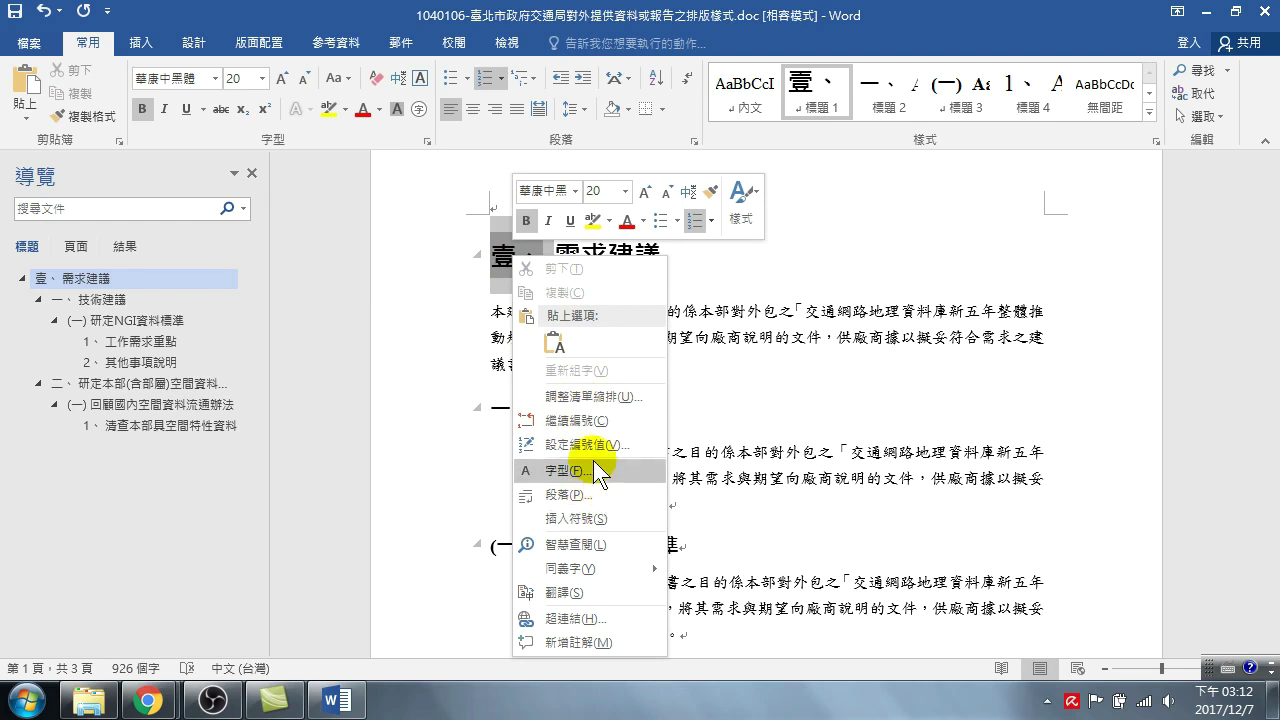
click(458, 12)
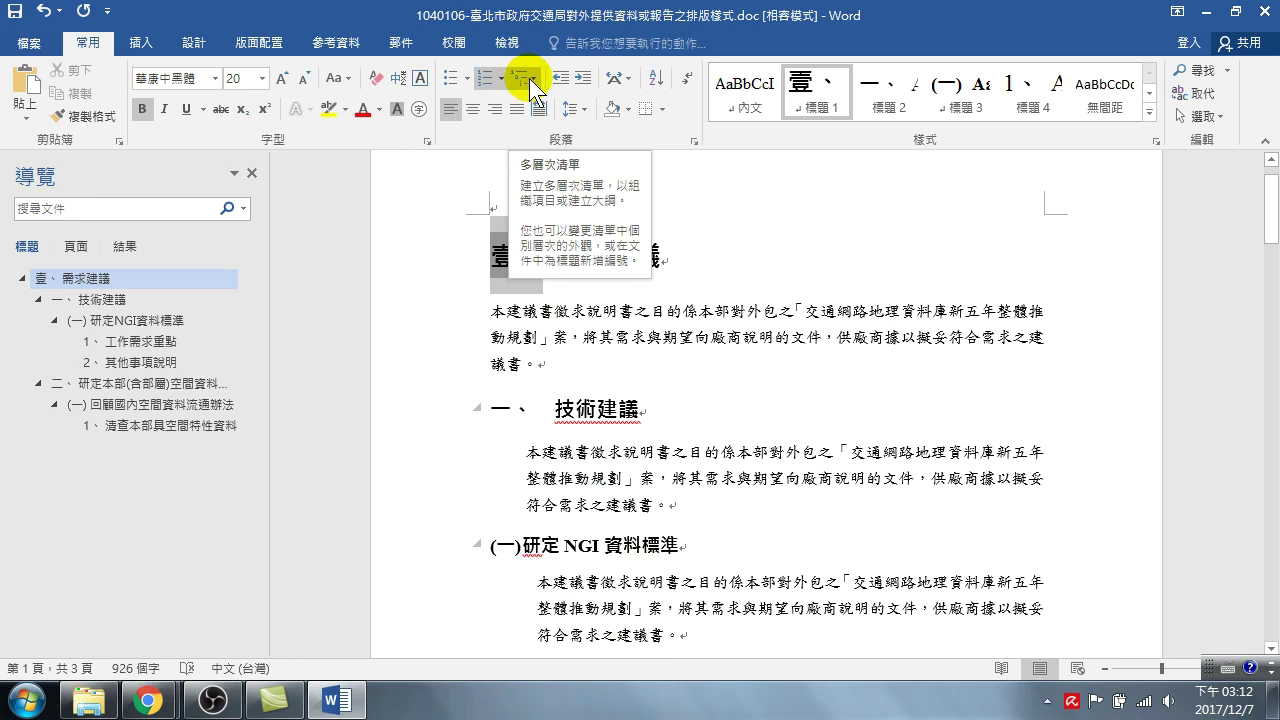
click(531, 77)
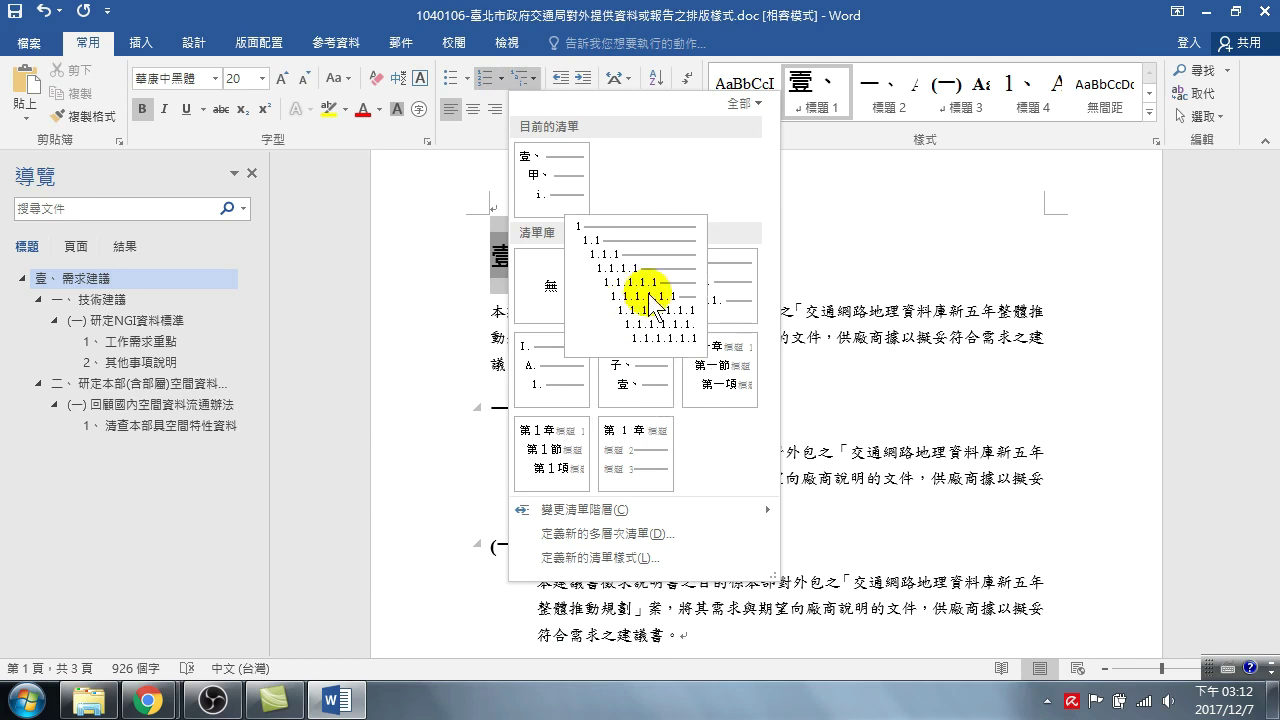
click(886, 355)
click(505, 256)
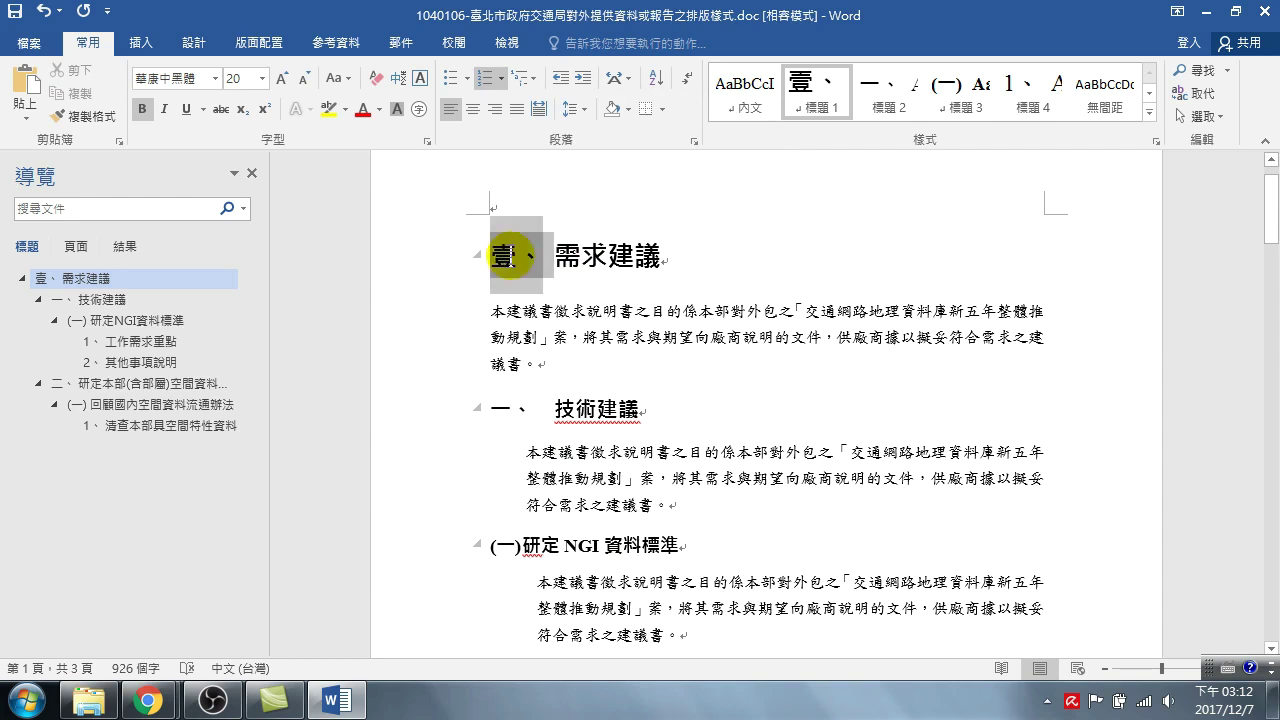
right_click(511, 258)
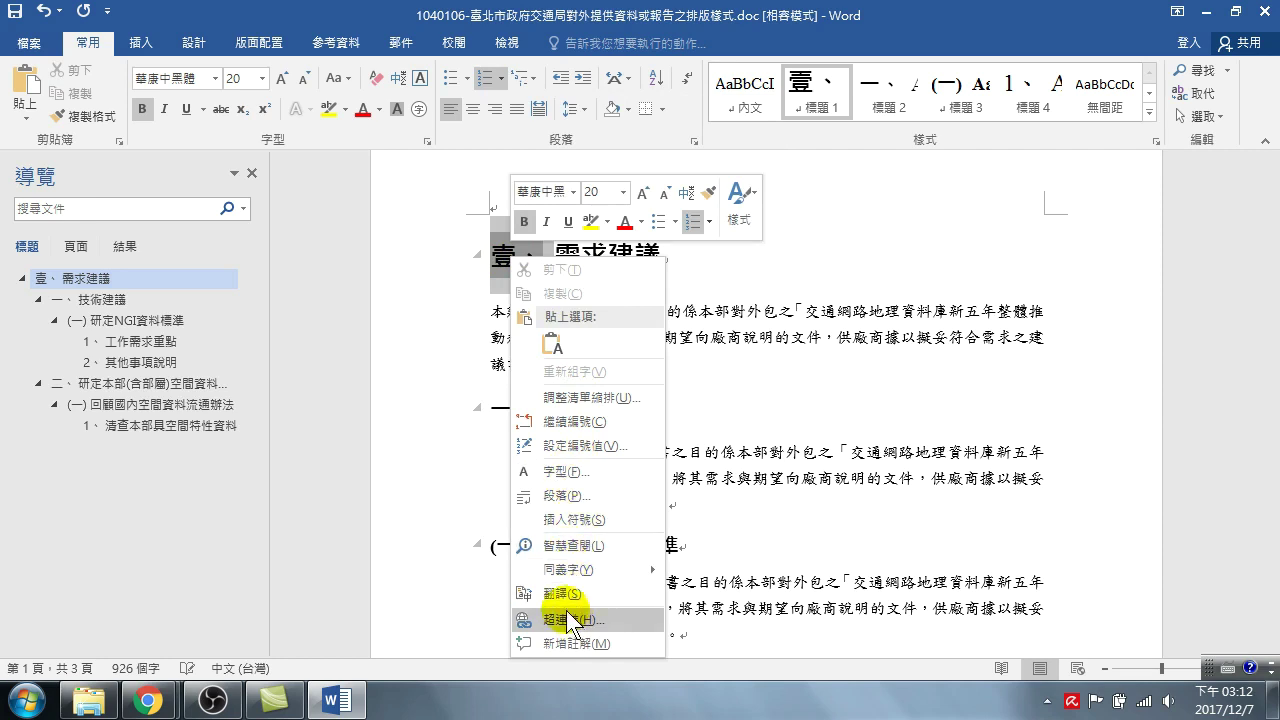
mouse_move(589, 566)
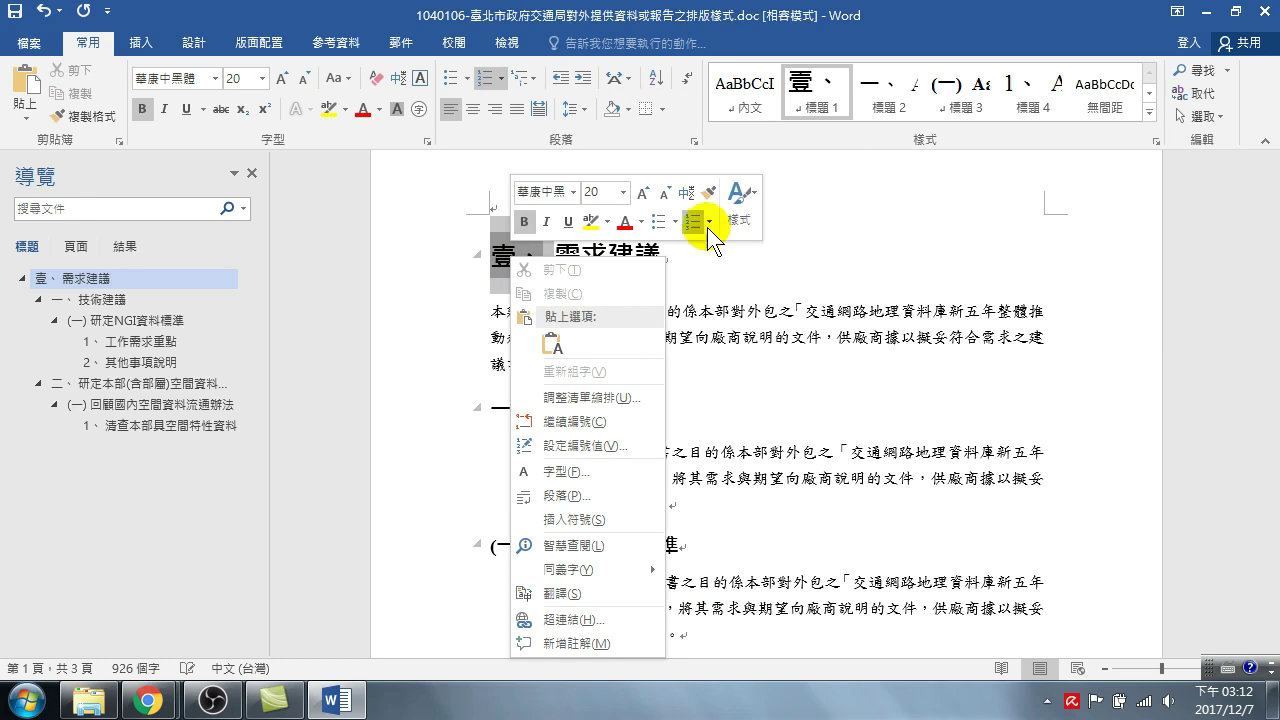
click(535, 80)
- Preview the multilevel list styles in the gallery without applying one
click(535, 80)
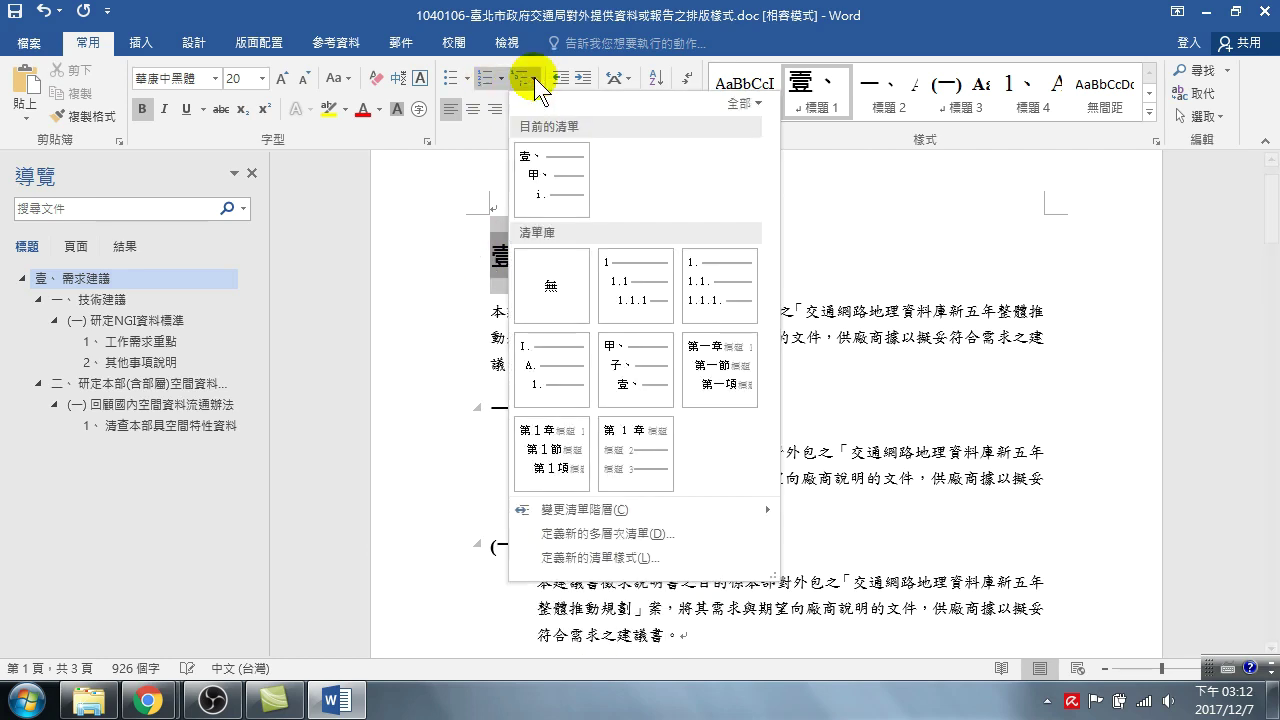
mouse_move(585, 520)
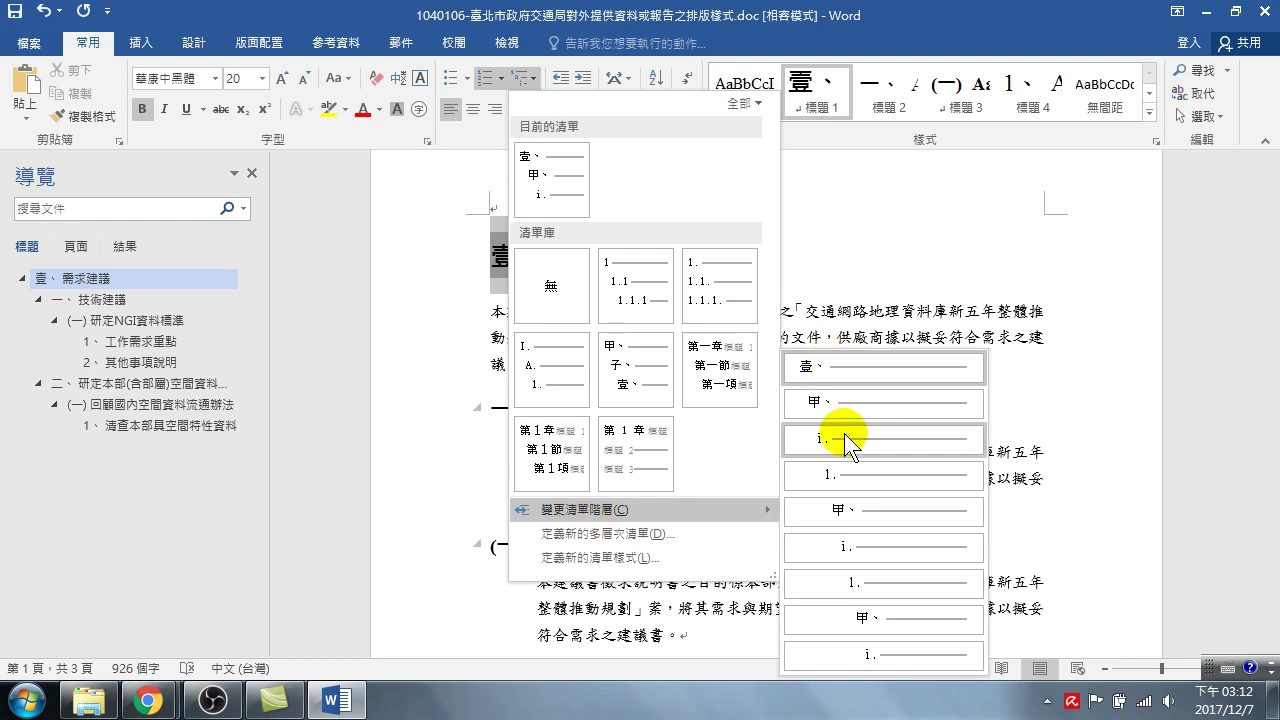
mouse_move(533, 177)
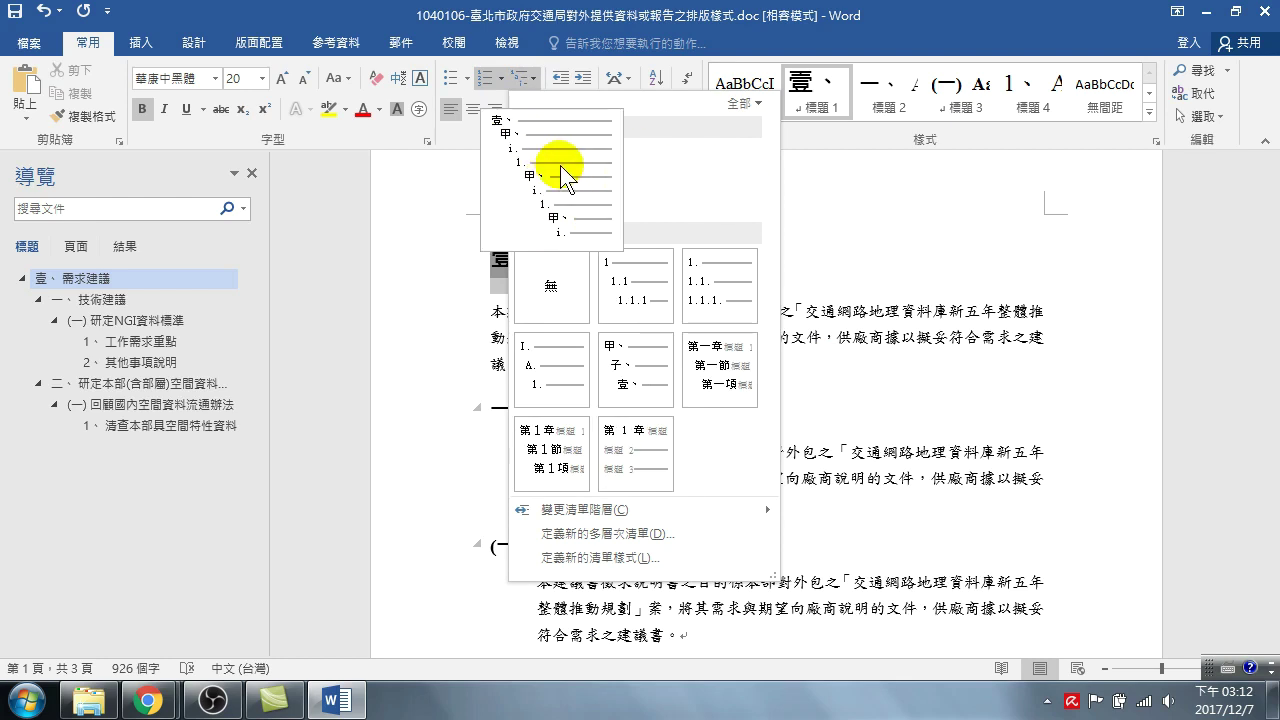
mouse_move(646, 378)
mouse_move(728, 300)
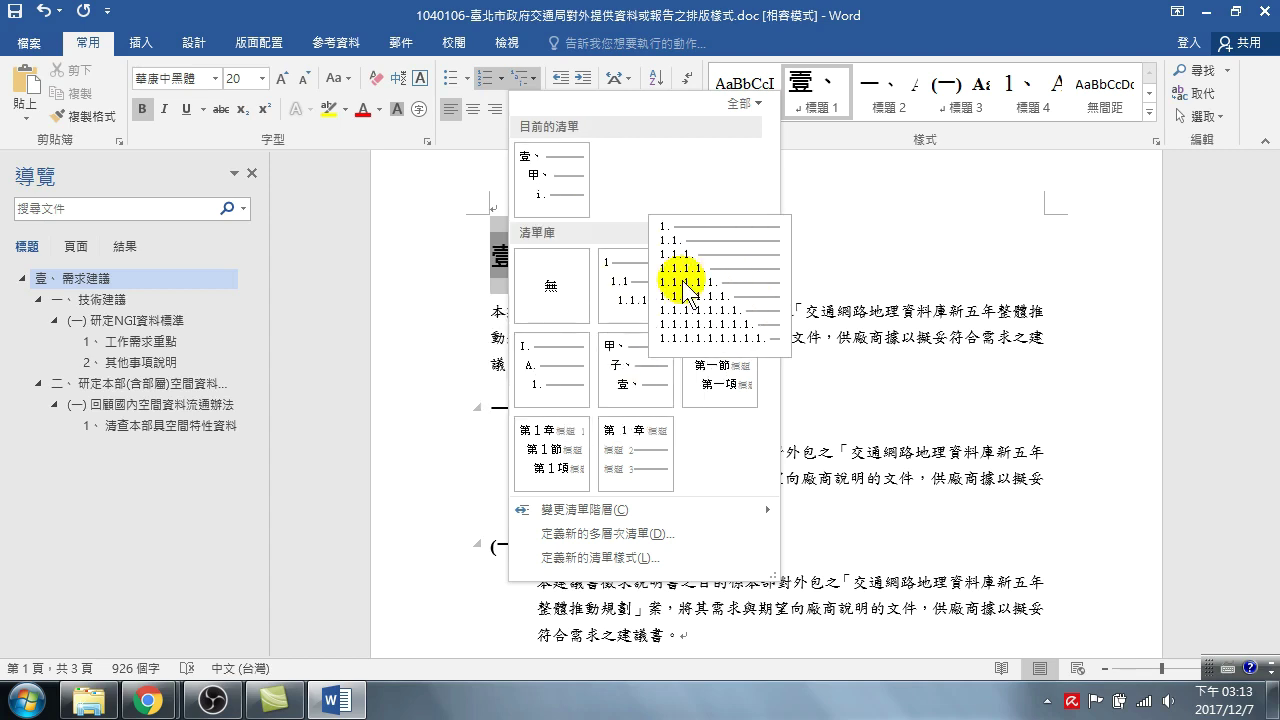
mouse_move(670, 278)
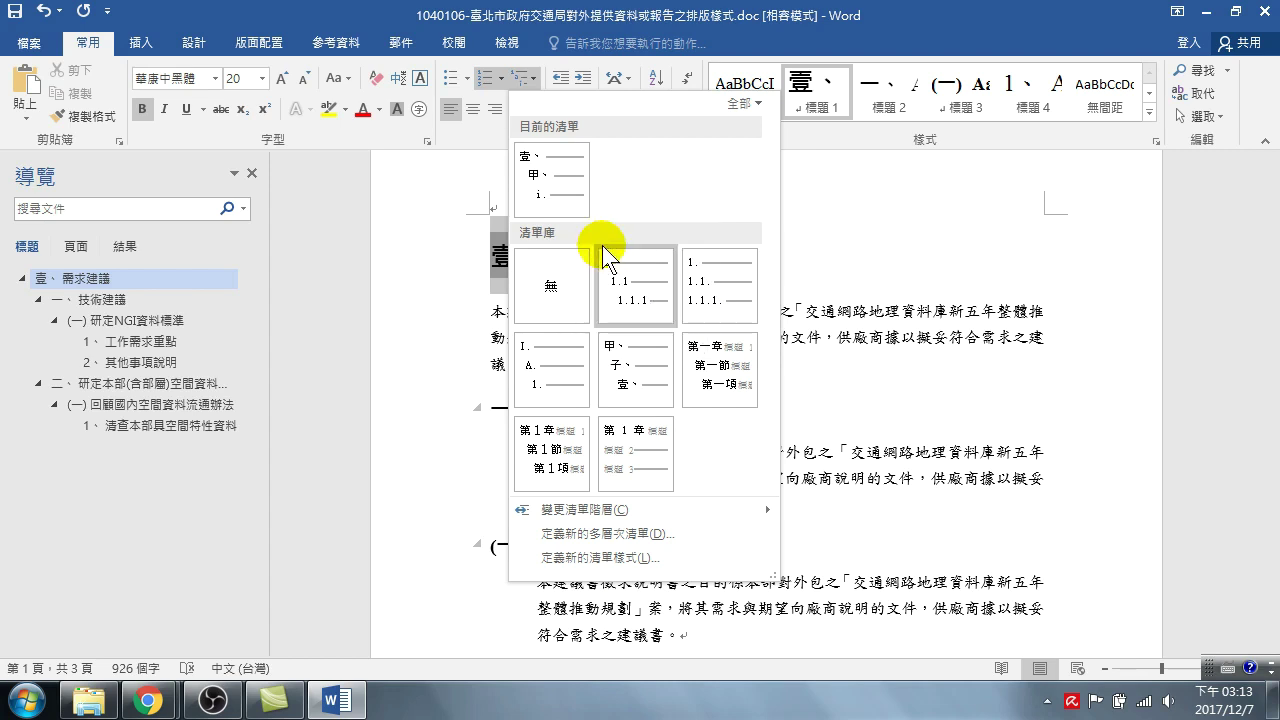
mouse_move(626, 256)
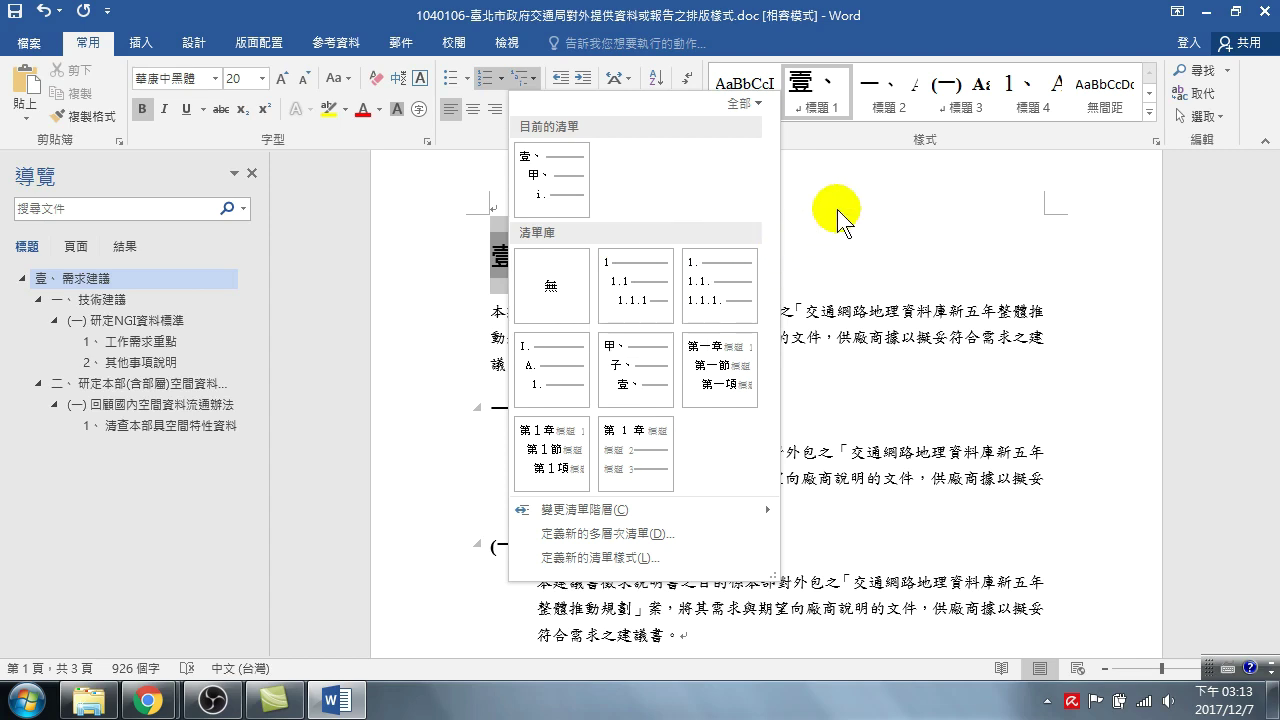
click(837, 209)
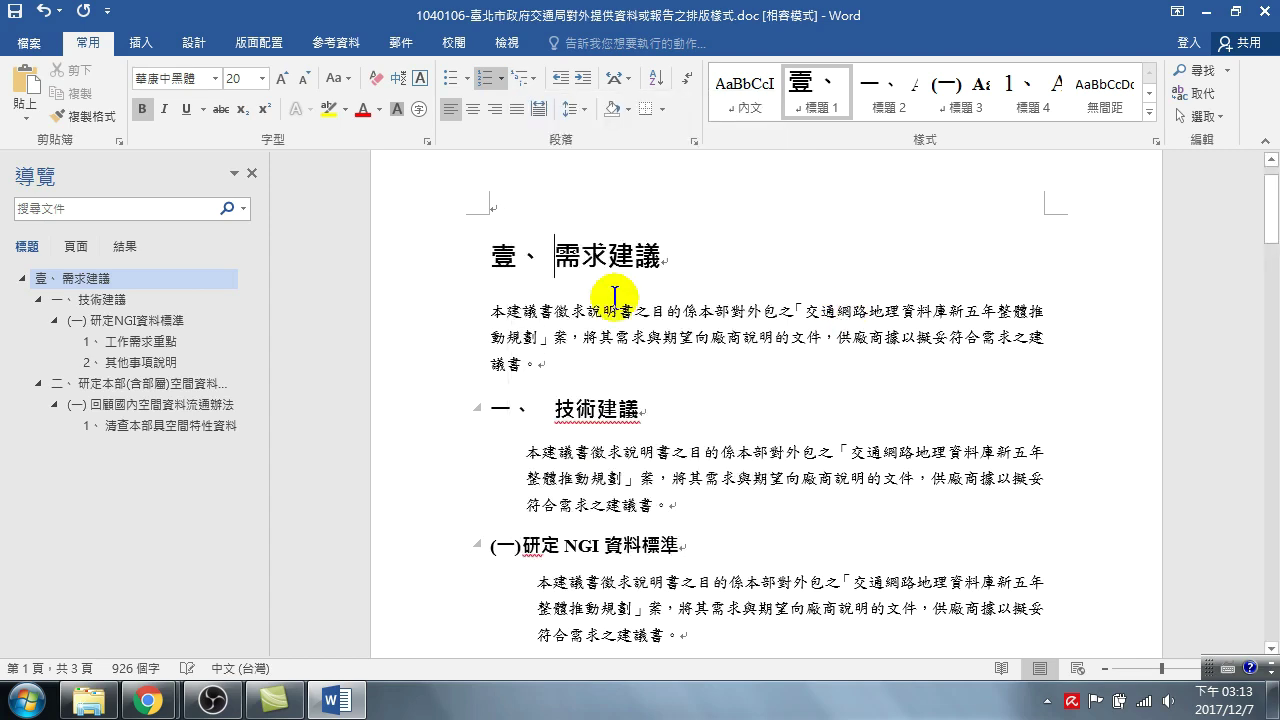
- Apply the 1 / 1.1 / 1.1.1 multilevel list to the selected 壹、 heading number
click(509, 262)
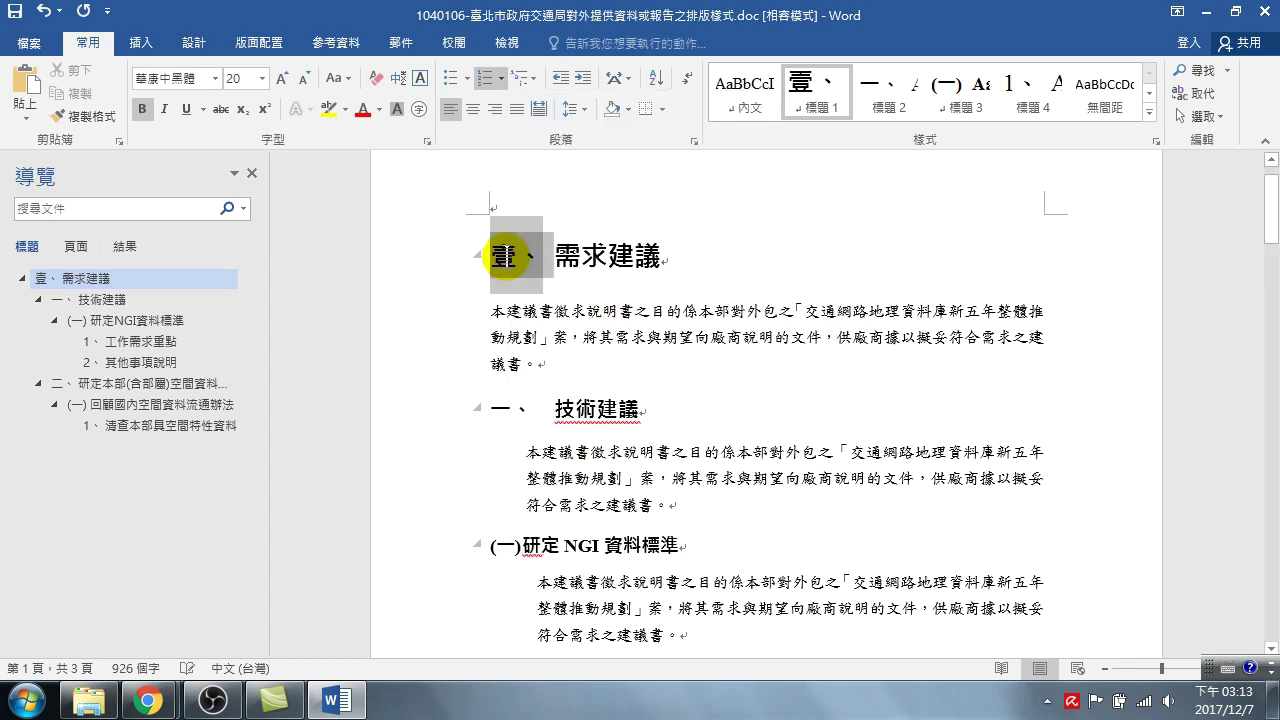
click(516, 78)
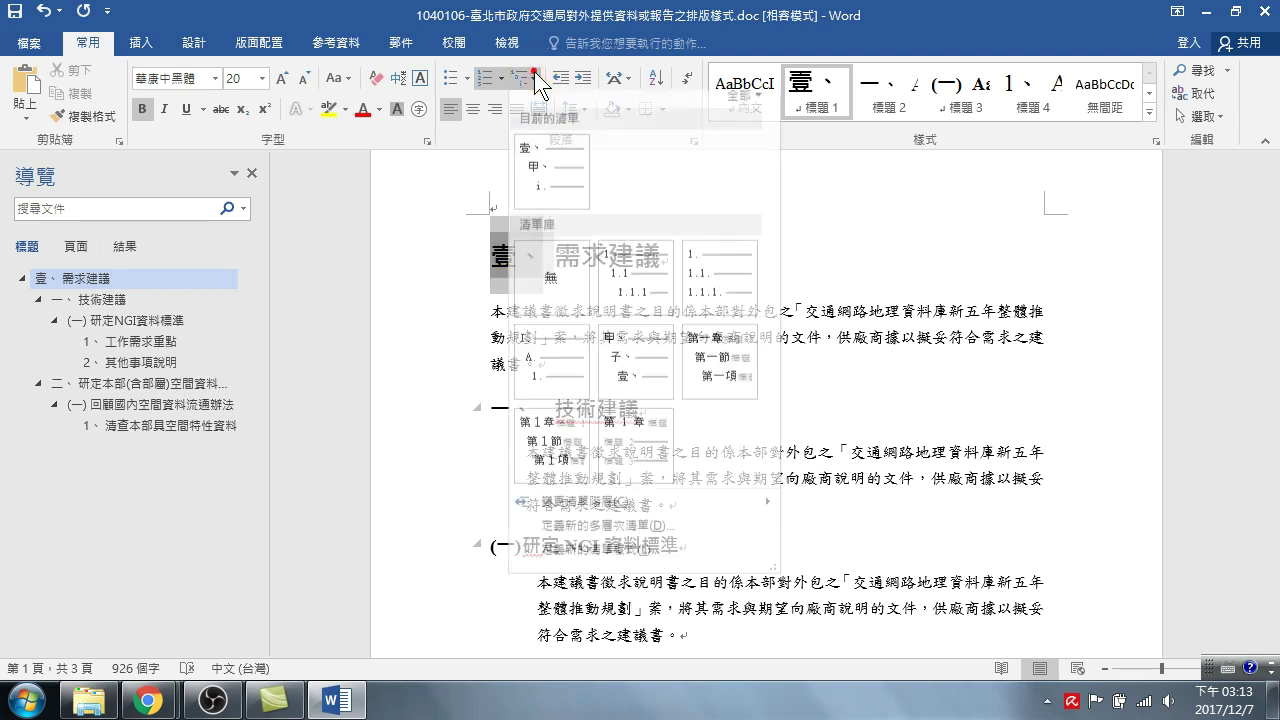
click(632, 277)
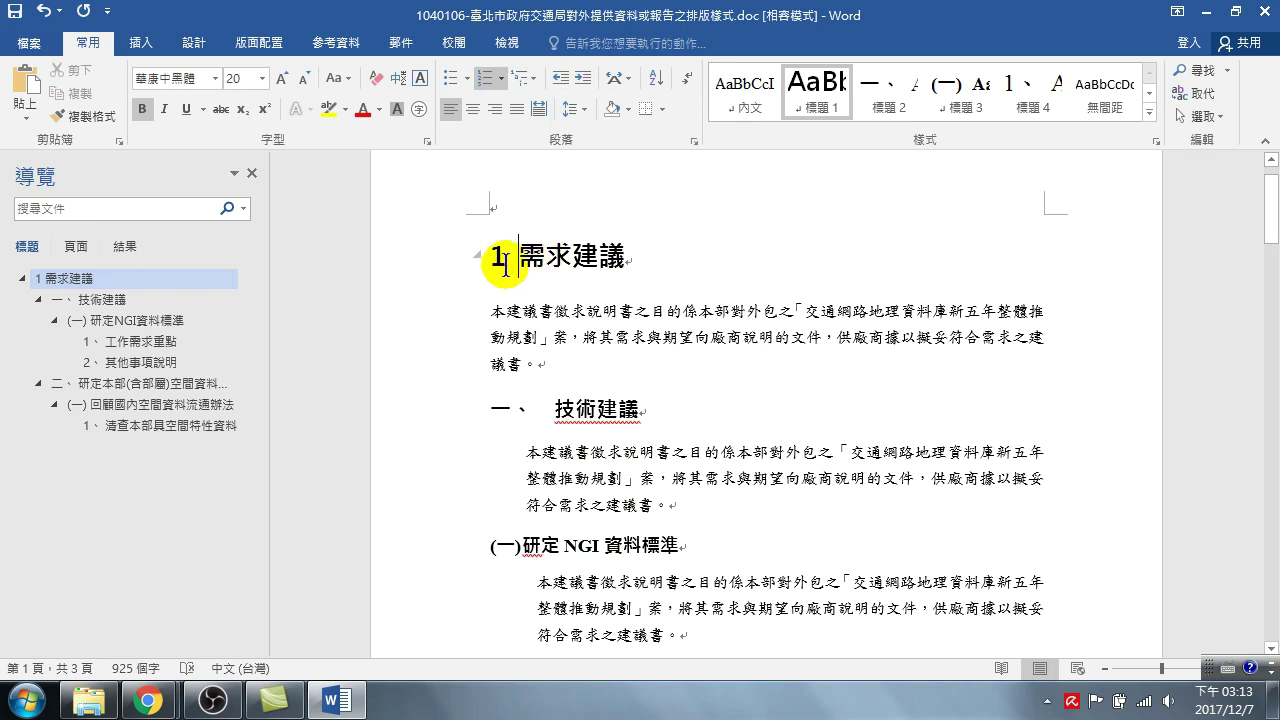
- Modify the 標題 1 style's numbering and start a new number format definition
right_click(498, 257)
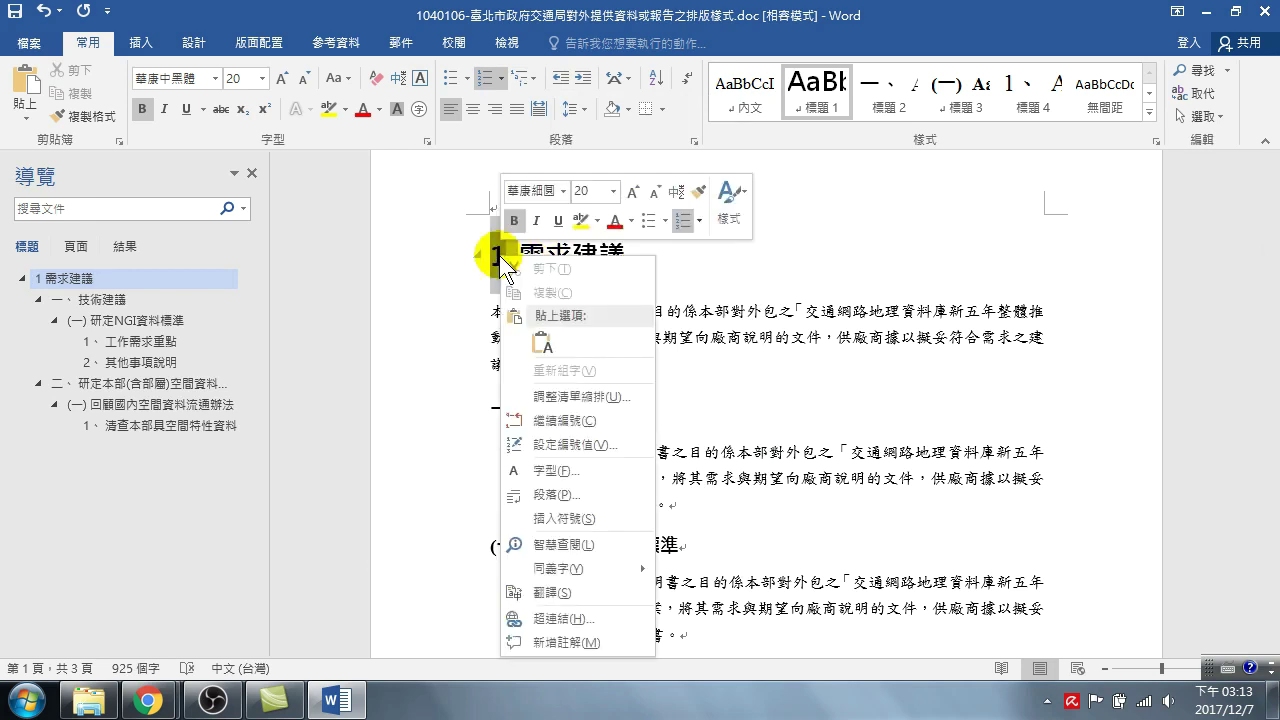
click(705, 299)
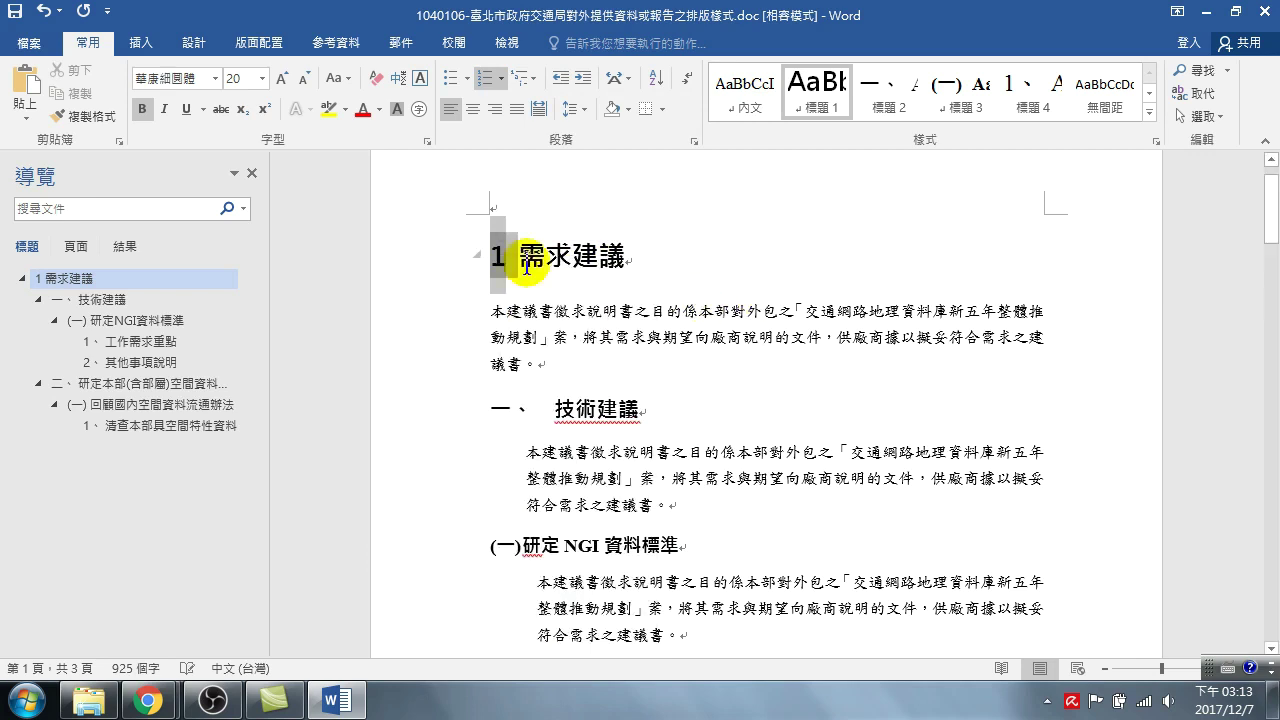
right_click(820, 82)
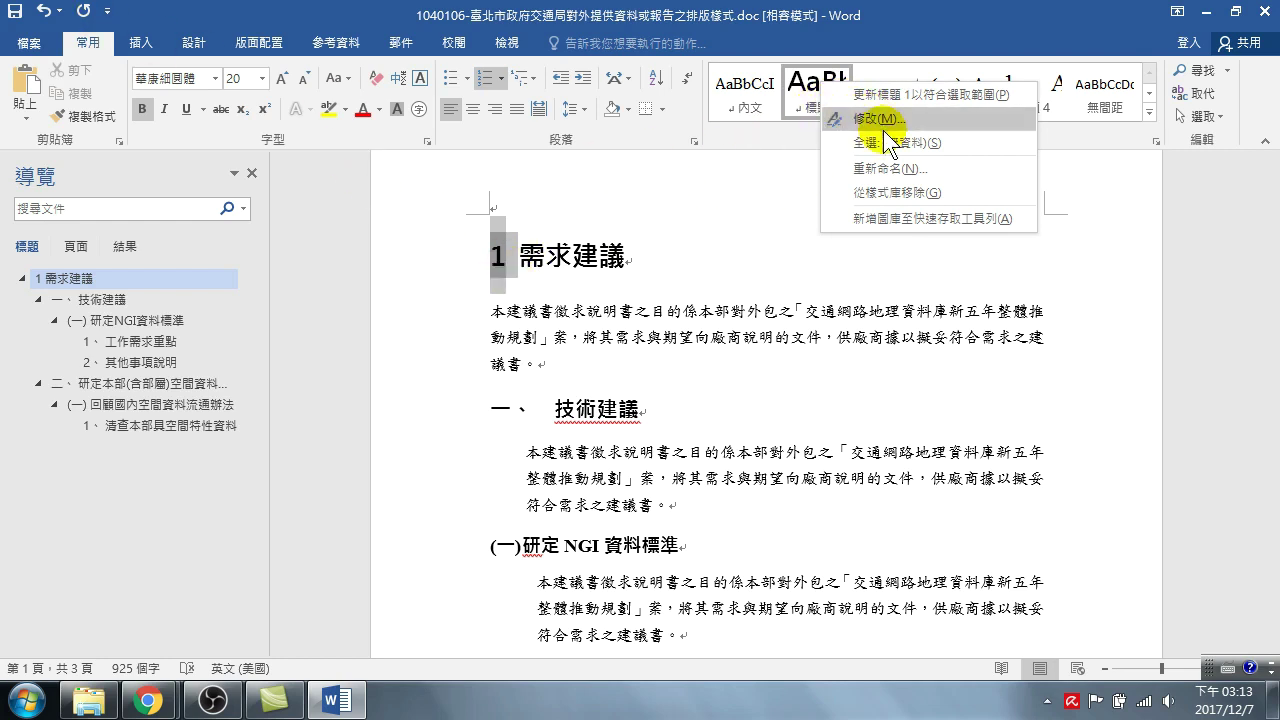
click(852, 119)
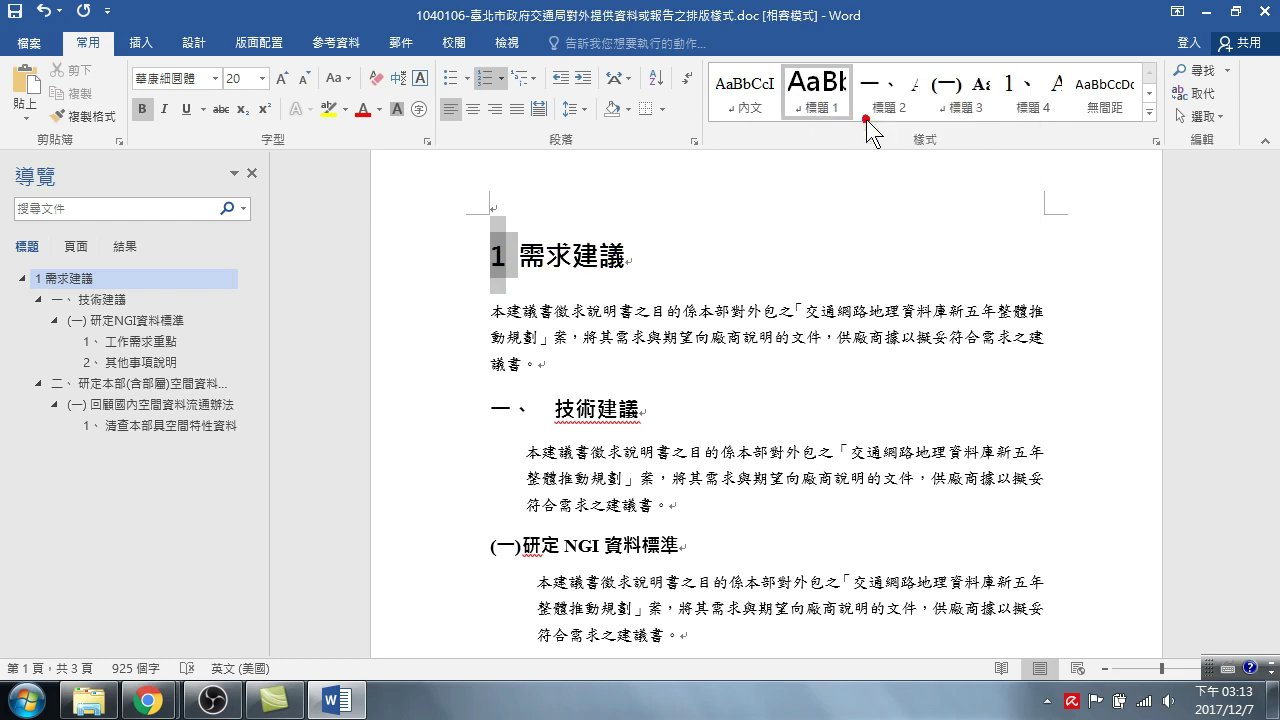
drag(769, 25, 917, 184)
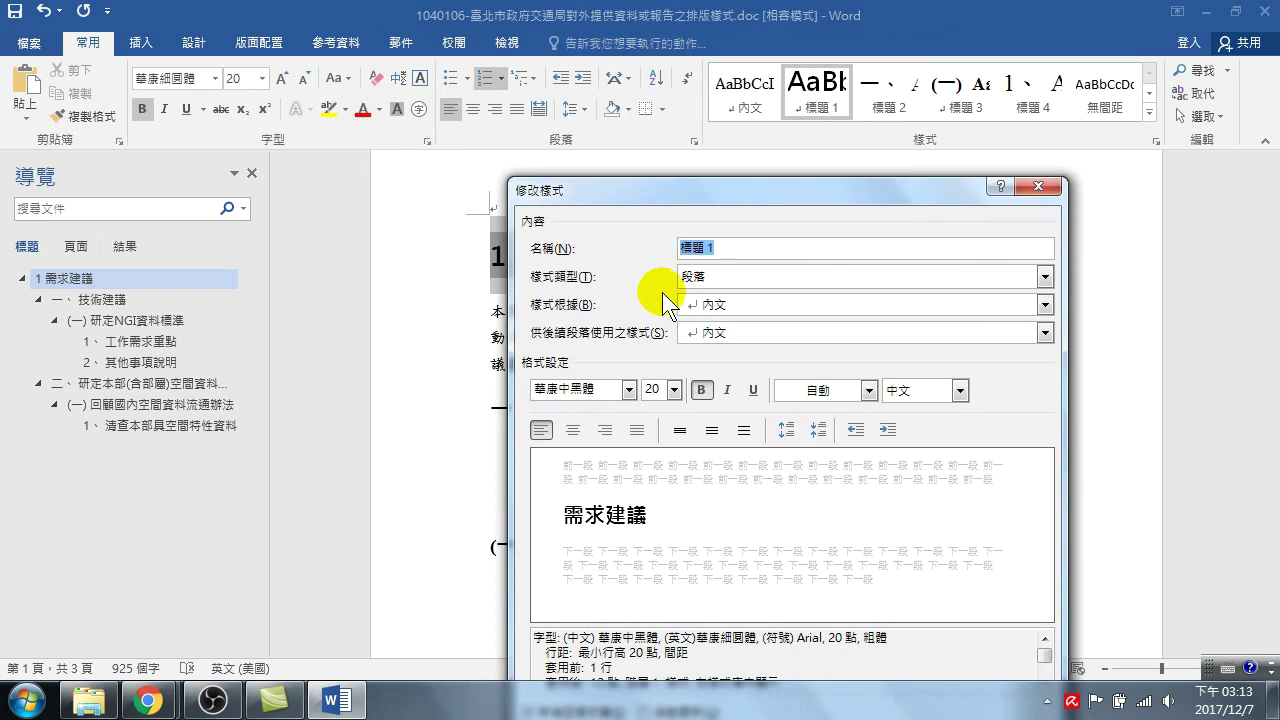
drag(725, 195, 763, 64)
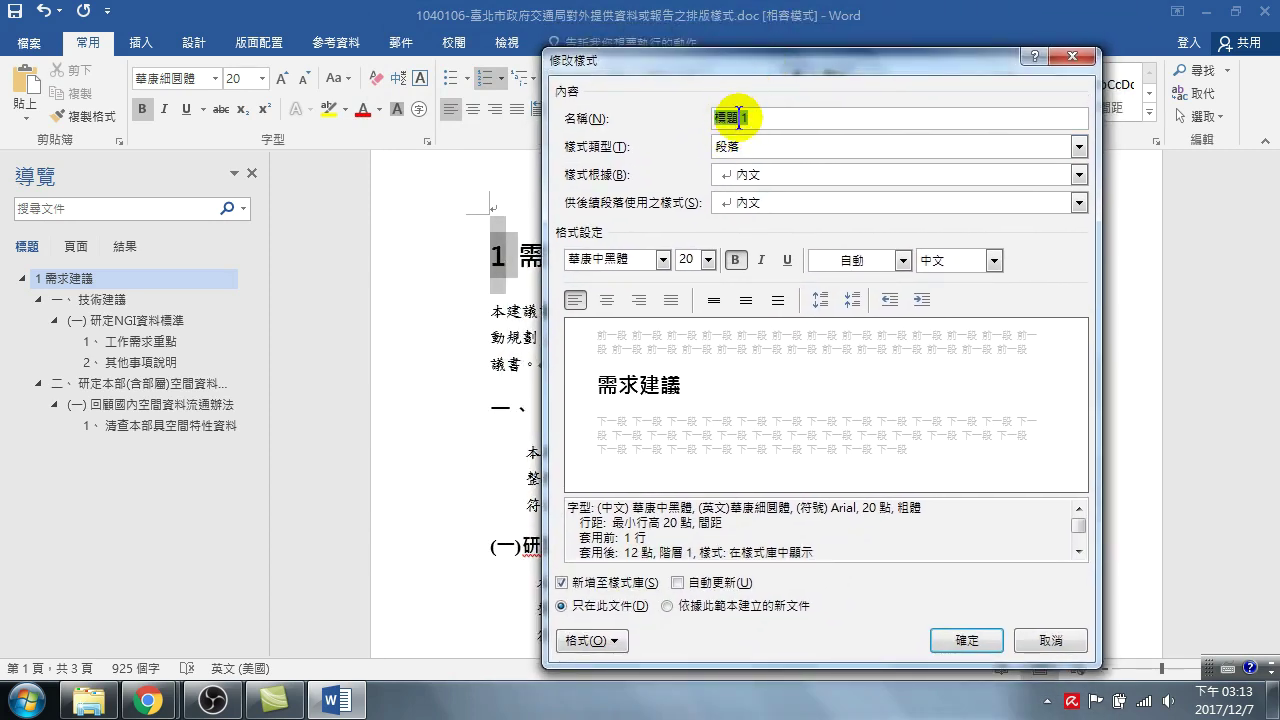
click(590, 641)
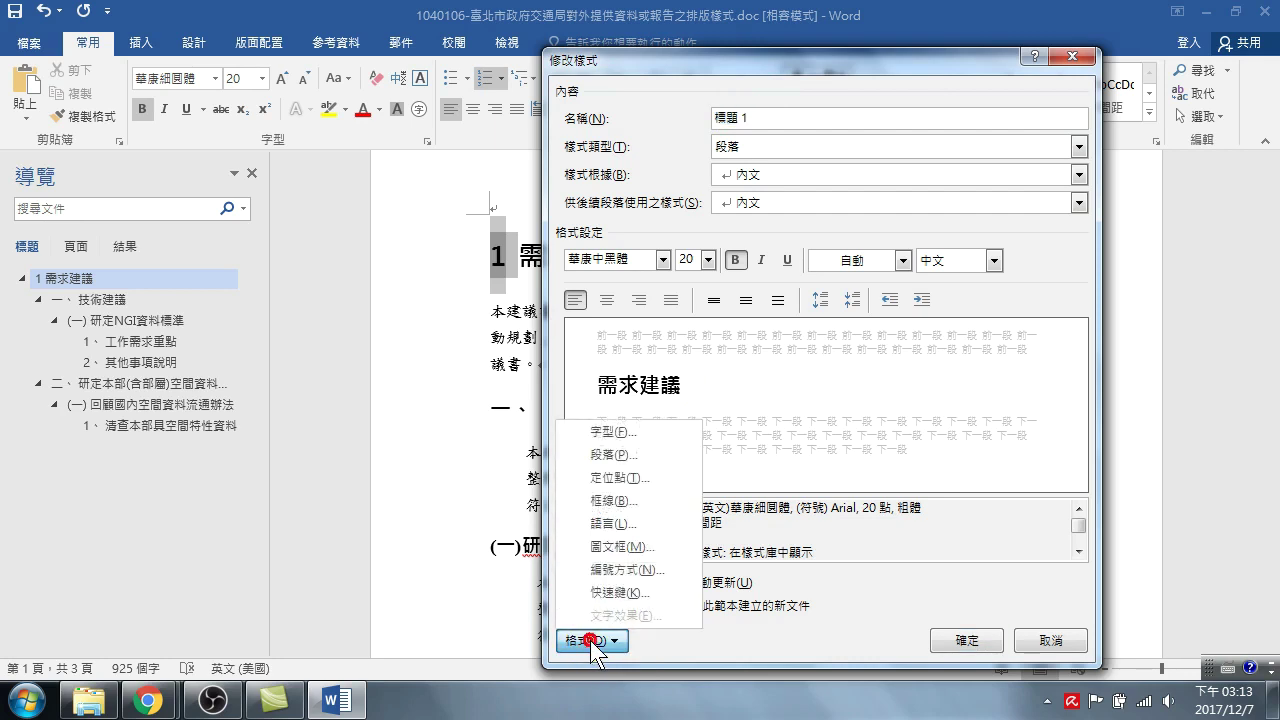
click(610, 570)
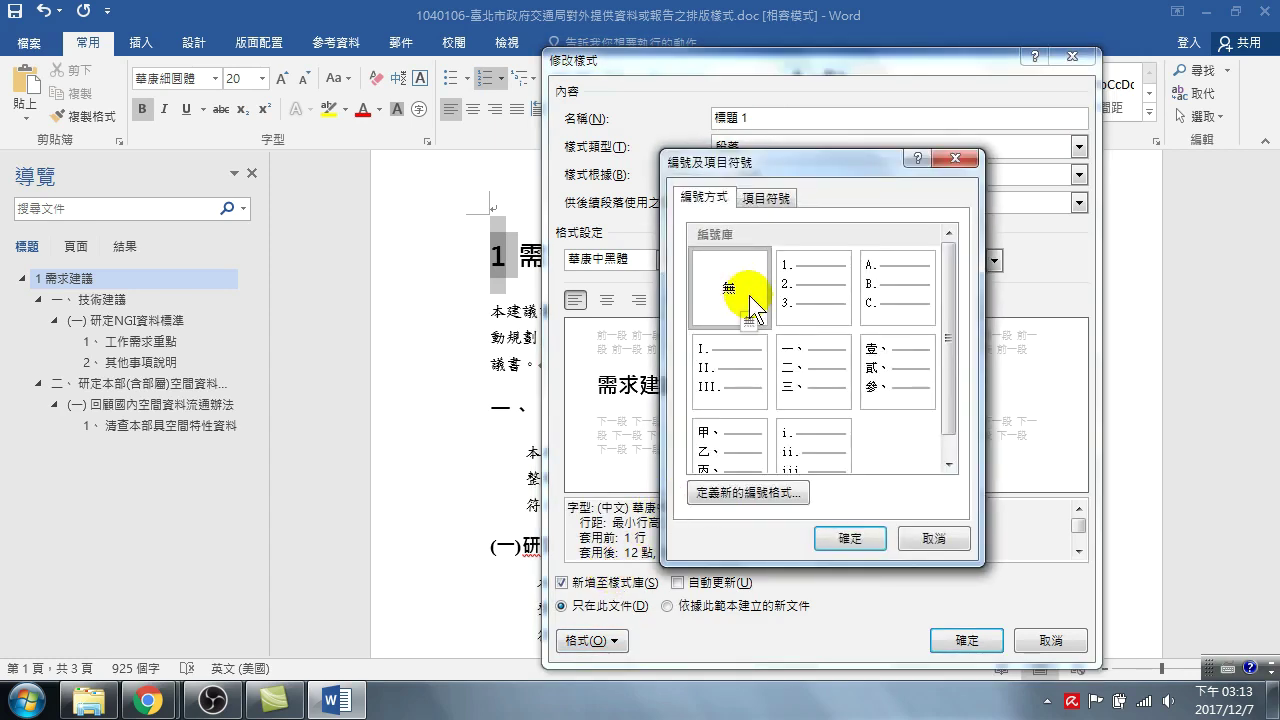
click(773, 491)
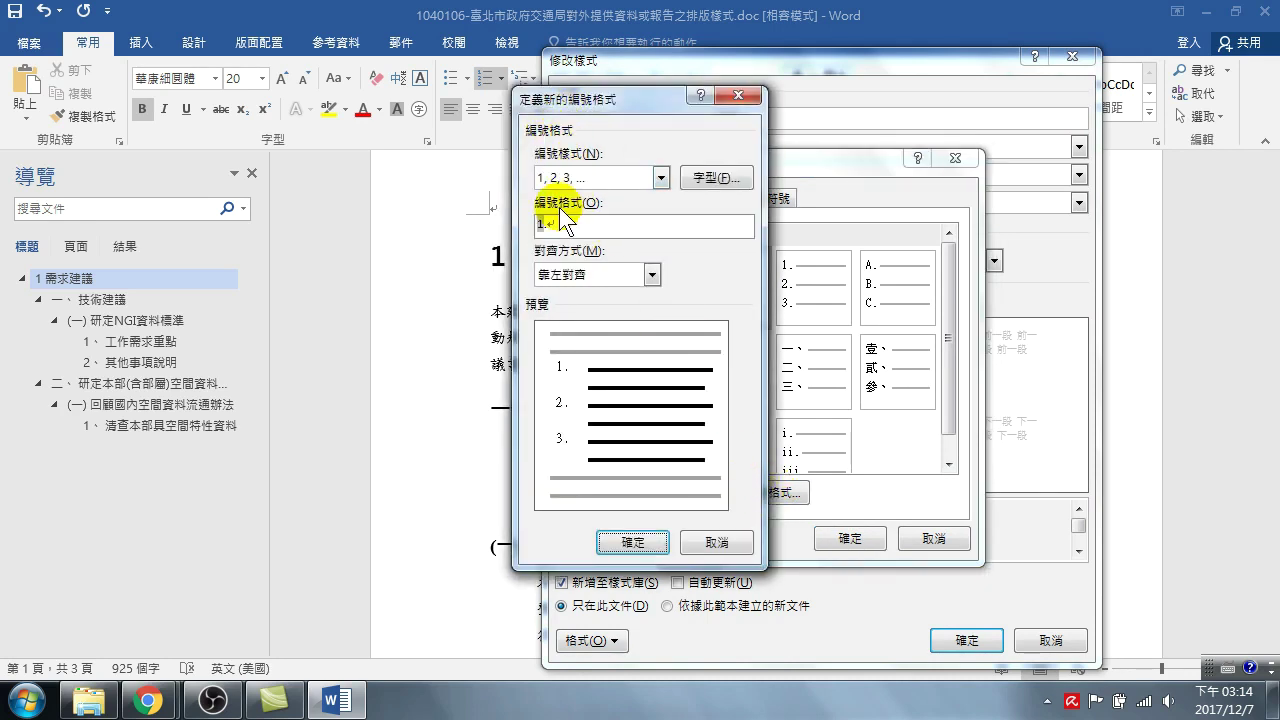
- Choose the 壹, 貳, 參 number style in Define New Number Format
click(587, 176)
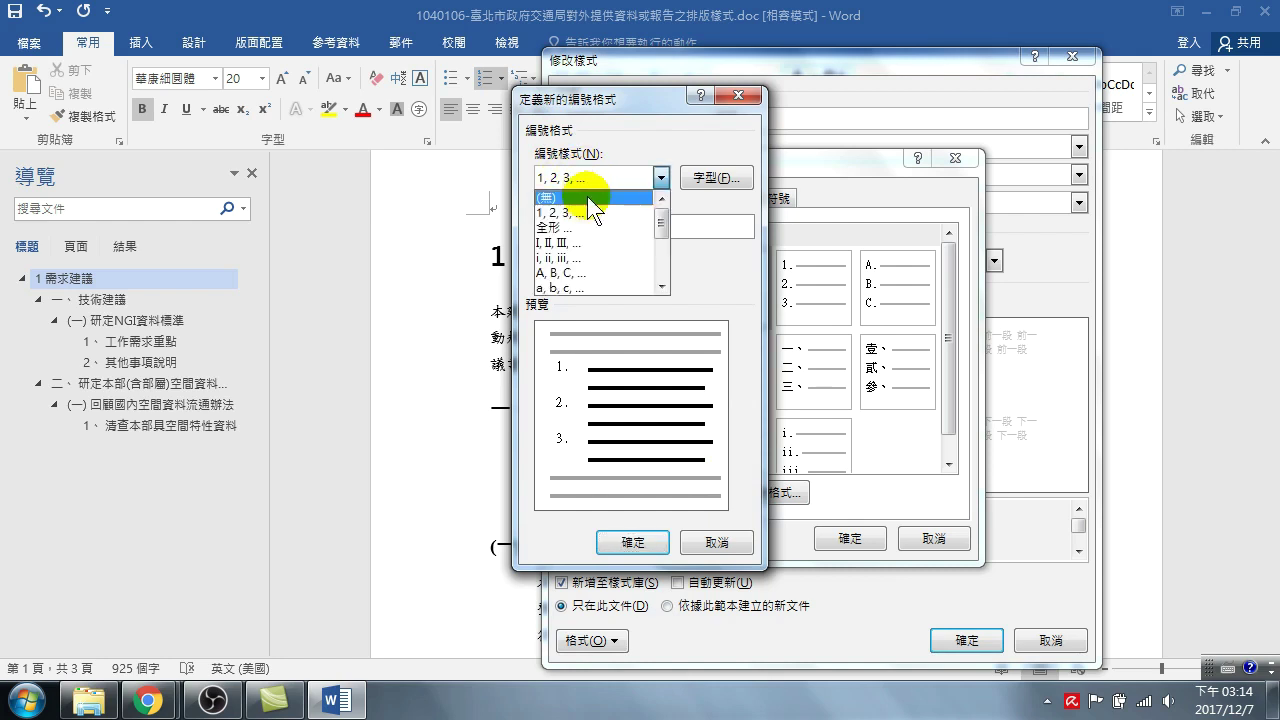
drag(665, 226, 662, 256)
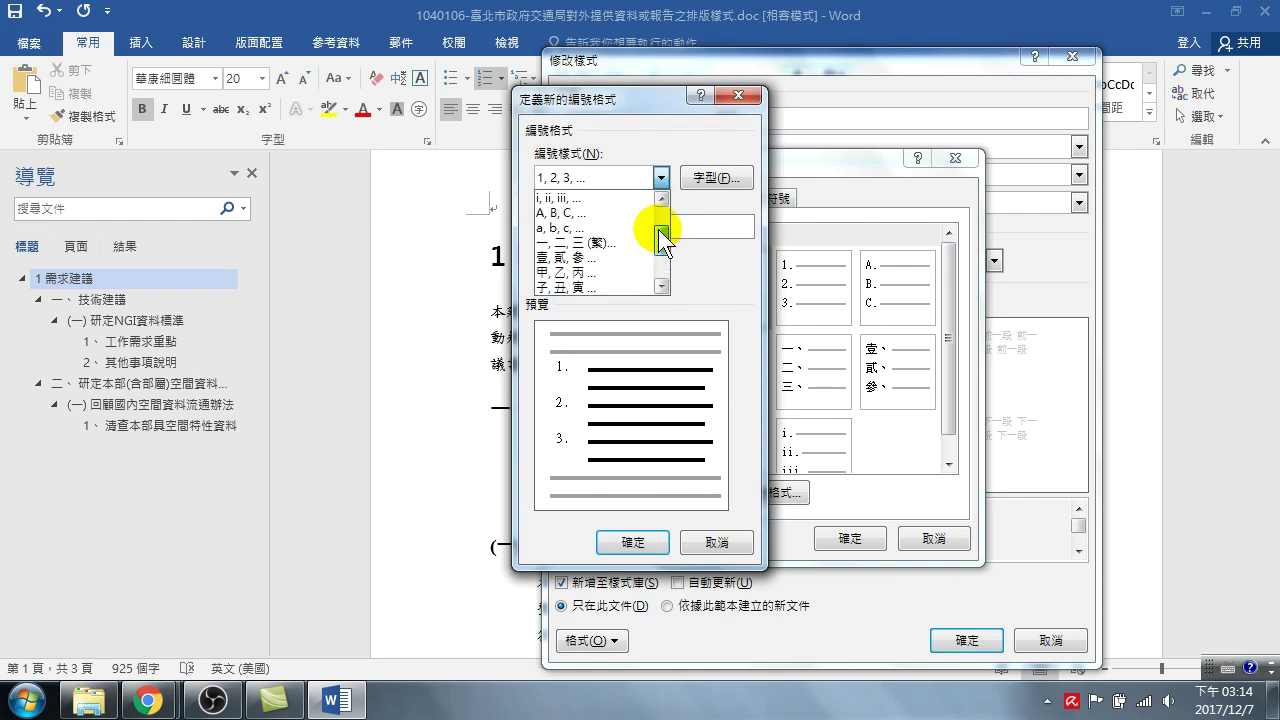
drag(662, 258, 662, 236)
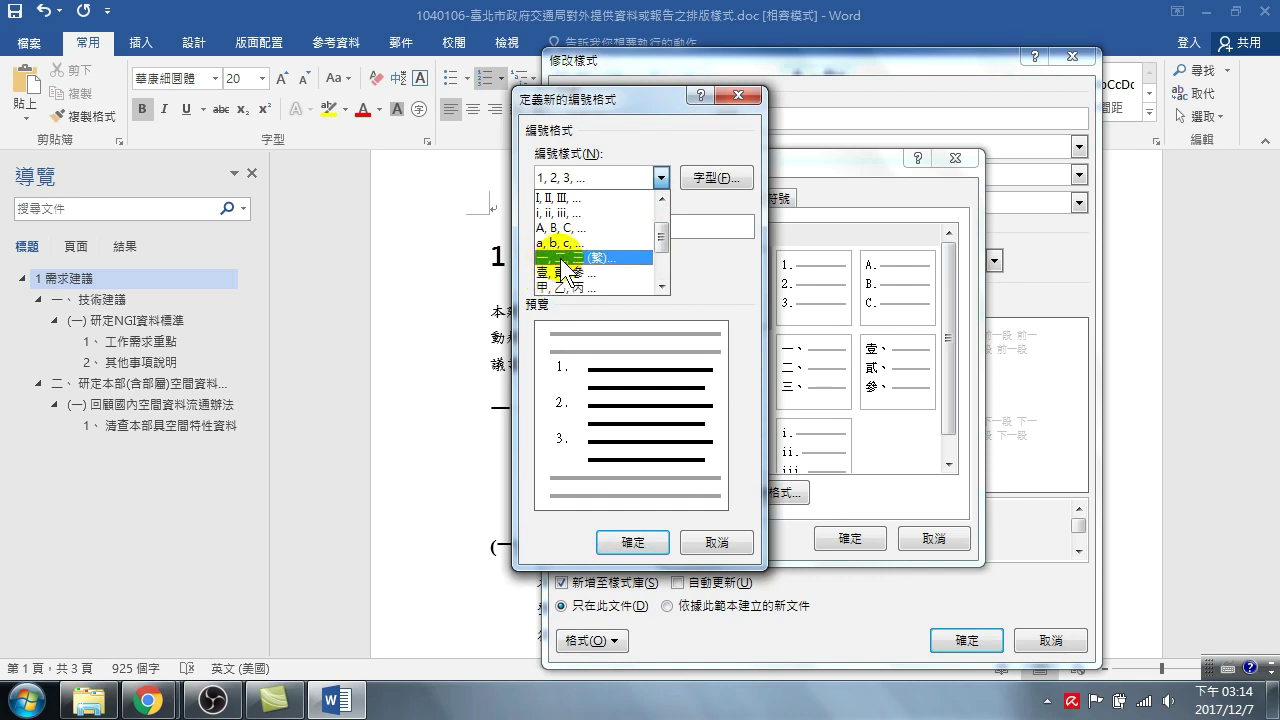
click(662, 286)
click(664, 285)
click(664, 285)
click(664, 285)
click(664, 285)
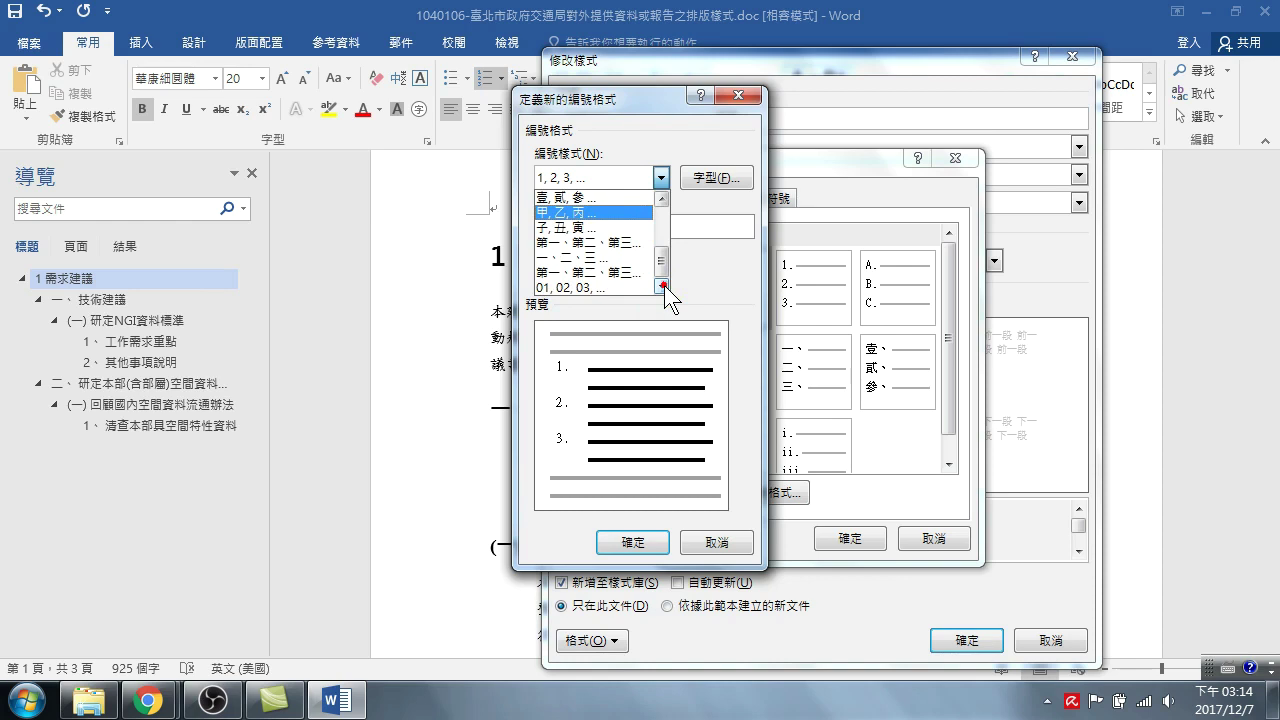
click(662, 195)
click(662, 195)
click(662, 195)
click(662, 195)
click(662, 195)
click(662, 195)
click(662, 286)
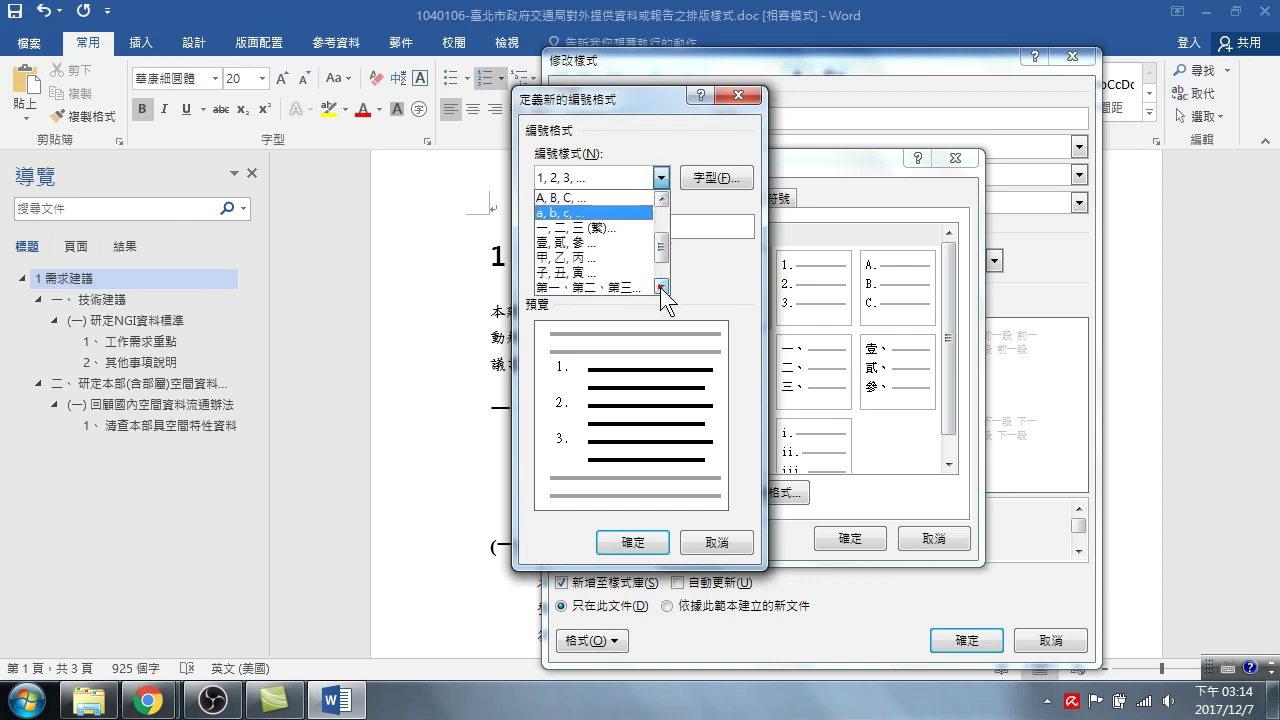
click(662, 286)
click(662, 286)
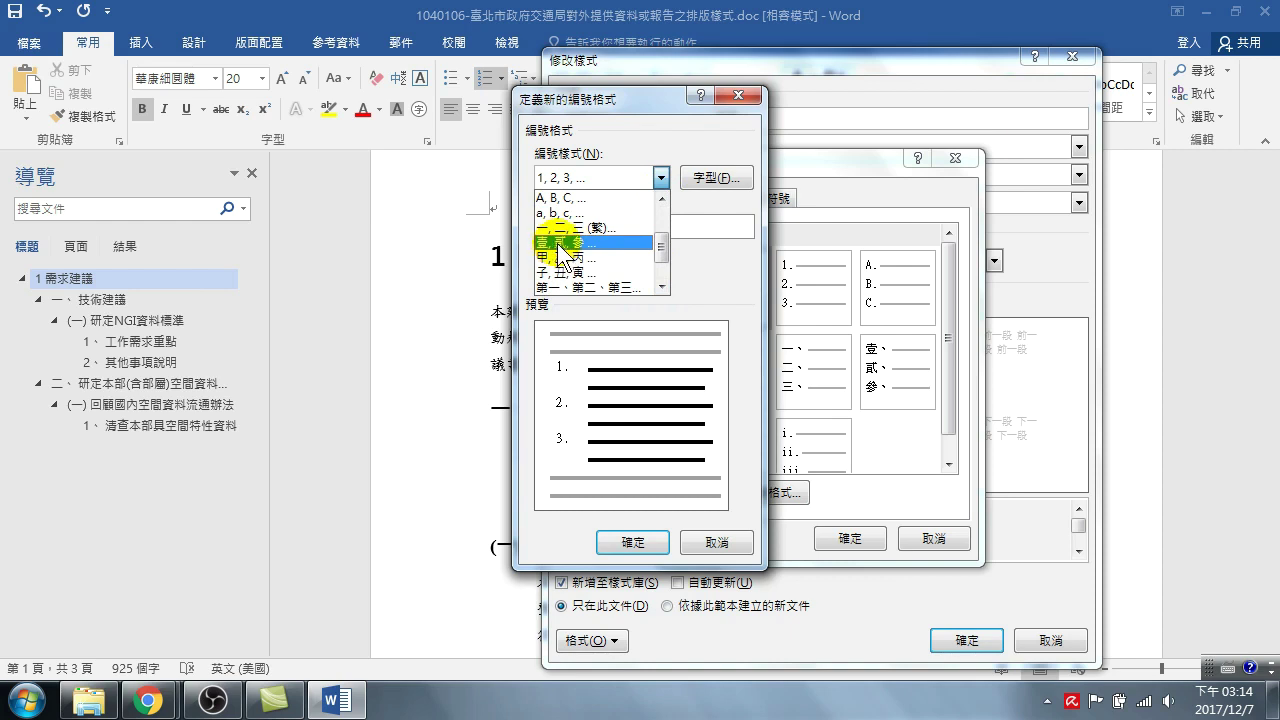
click(563, 245)
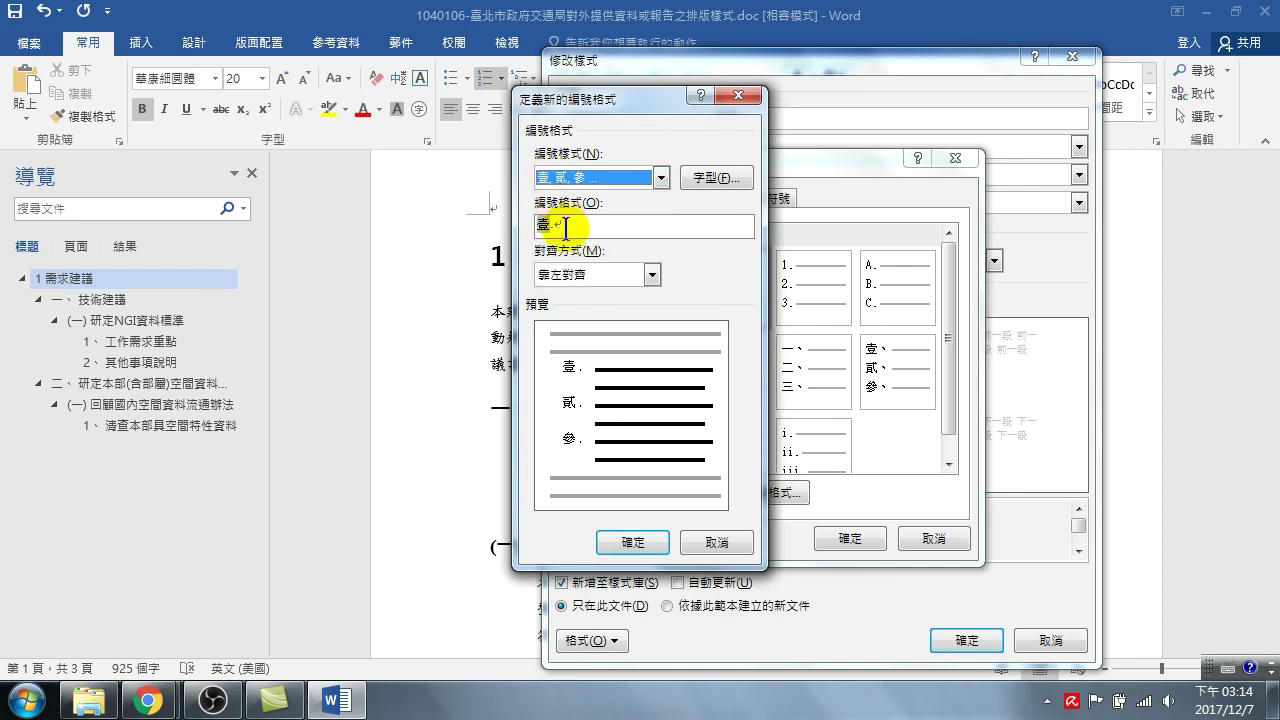
- Add 、 after 壹 in the number format and confirm 壹、
click(567, 226)
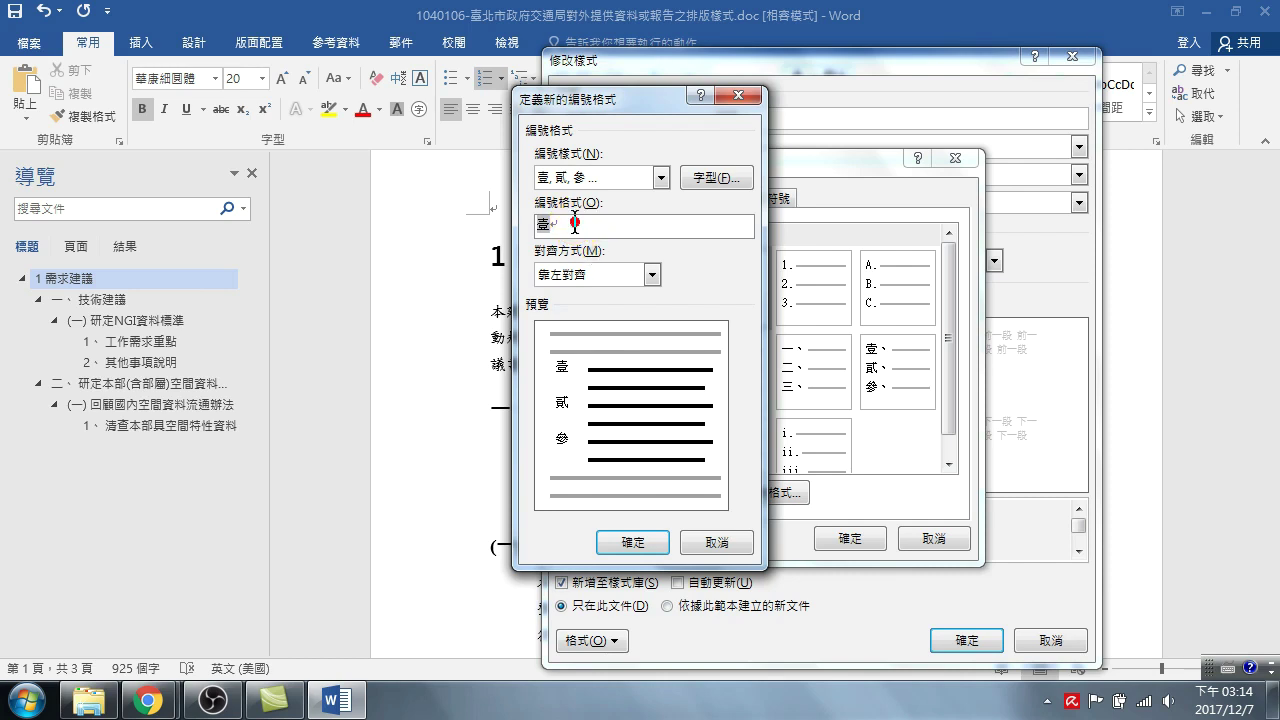
key(ctrl+shift)
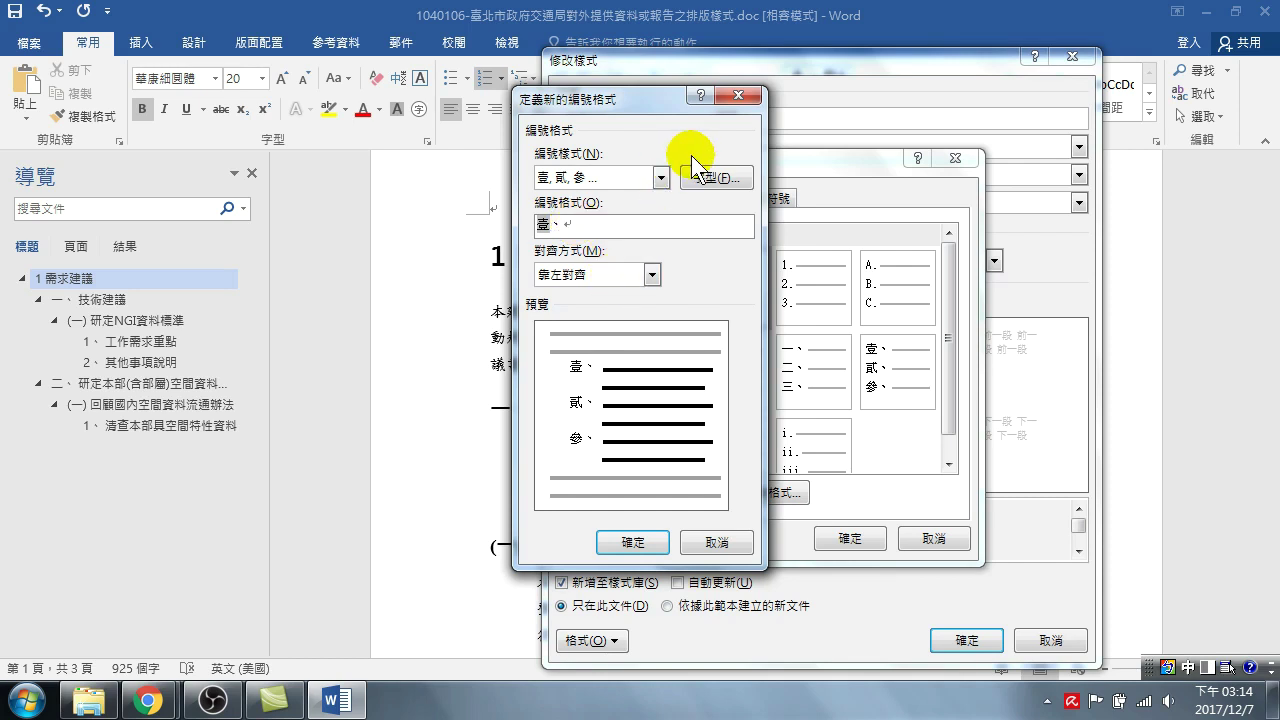
click(634, 542)
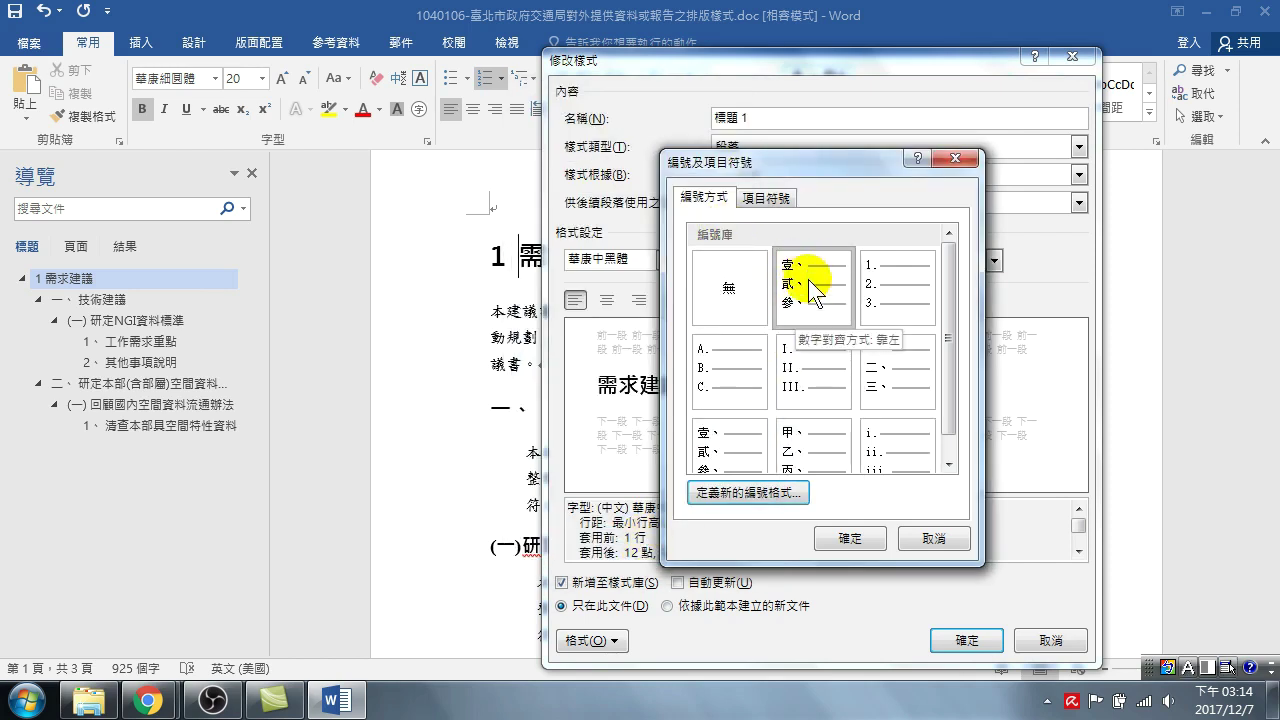
- Accept the 壹、 numbering for 標題 1 and reapply 標題 1 to the 需求建議 heading
click(848, 539)
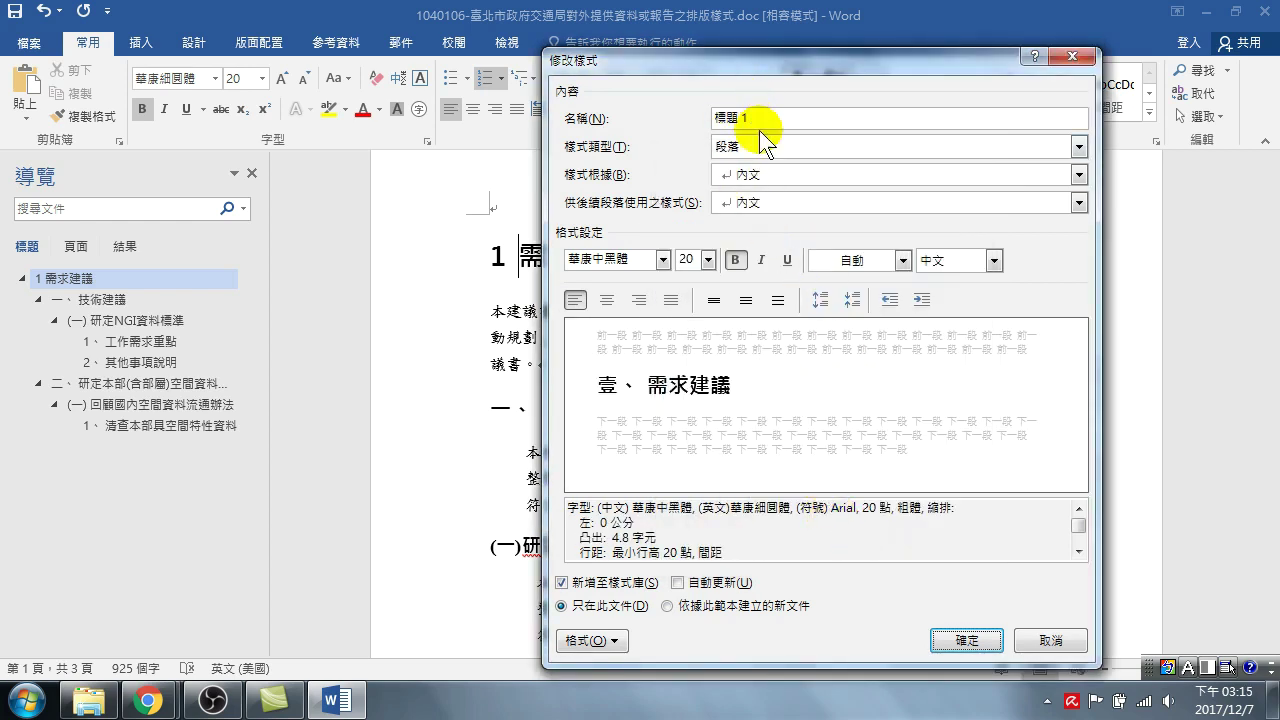
click(972, 641)
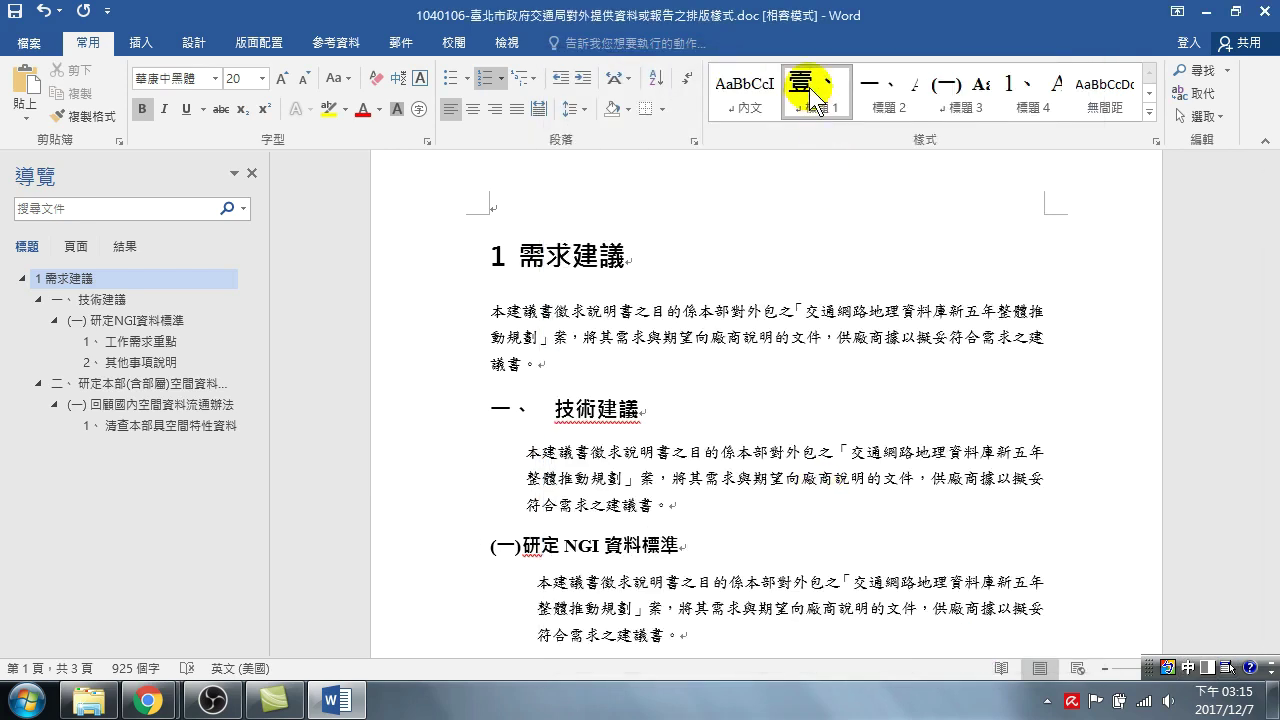
click(582, 314)
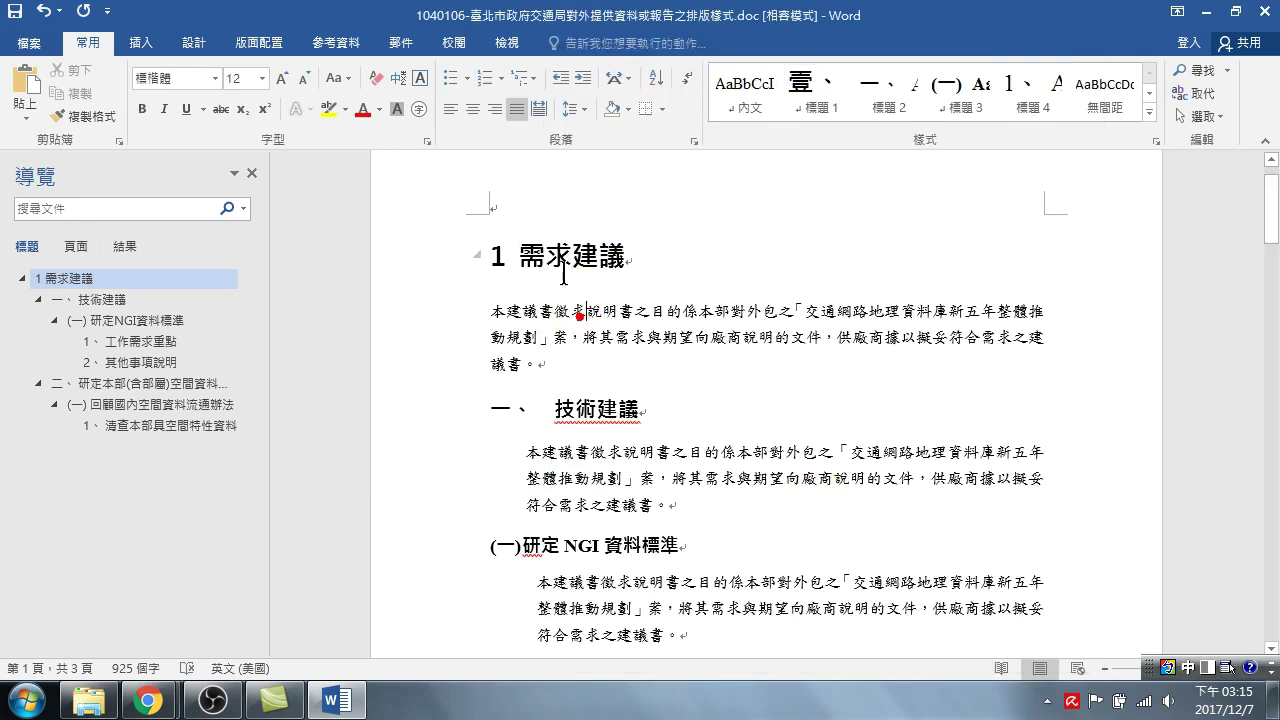
click(805, 95)
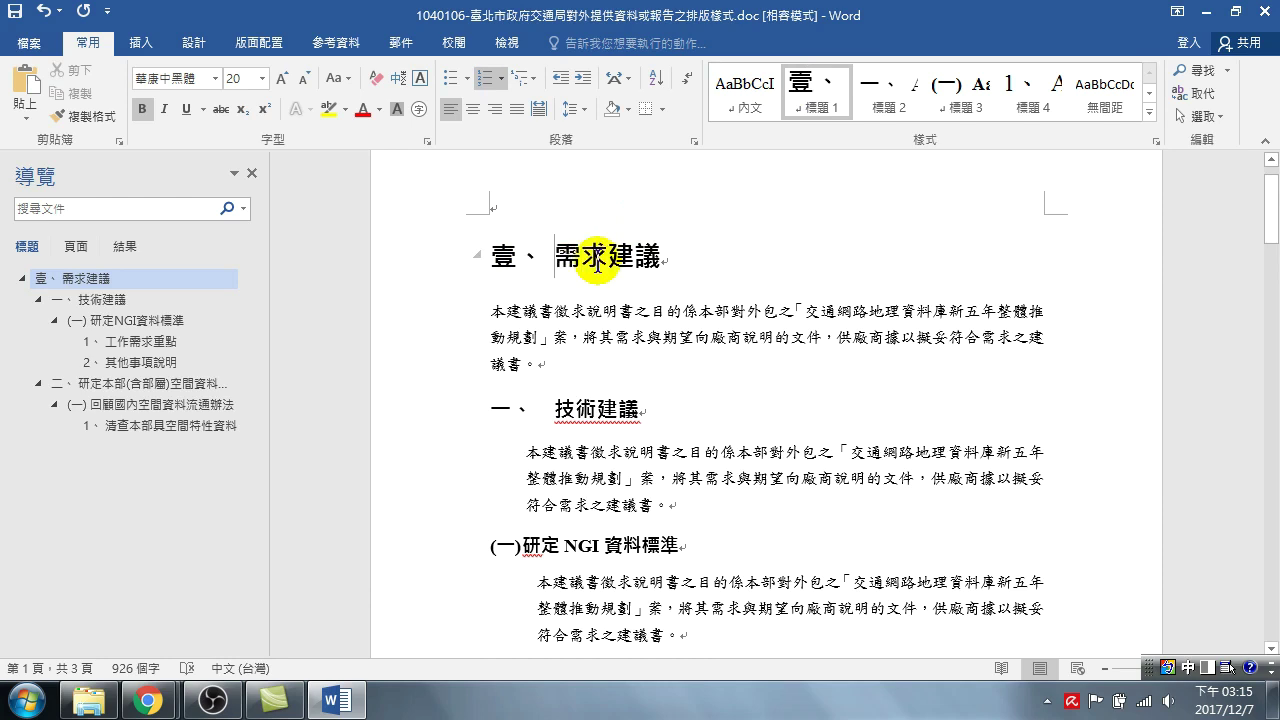
scroll(612, 425, down, 5)
- Insert a left-aligned 內文 paragraph after the 圖 1.1.2 caption
scroll(612, 425, down, 4)
scroll(611, 437, down, 4)
scroll(594, 443, down, 8)
scroll(610, 445, down, 8)
scroll(617, 443, down, 4)
scroll(609, 434, down, 5)
scroll(620, 437, down, 4)
scroll(600, 429, up, 5)
scroll(594, 429, up, 5)
scroll(594, 420, up, 4)
scroll(659, 401, up, 4)
click(871, 406)
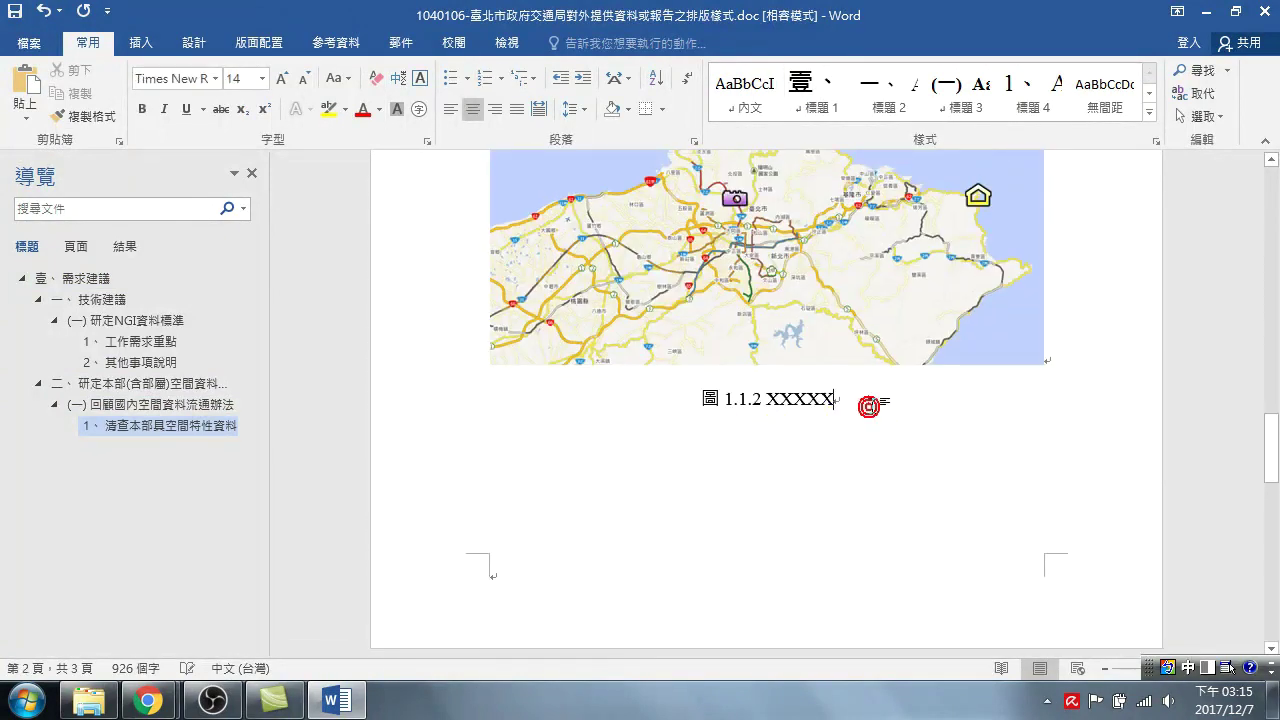
key(Return)
key(Return)
key(Return)
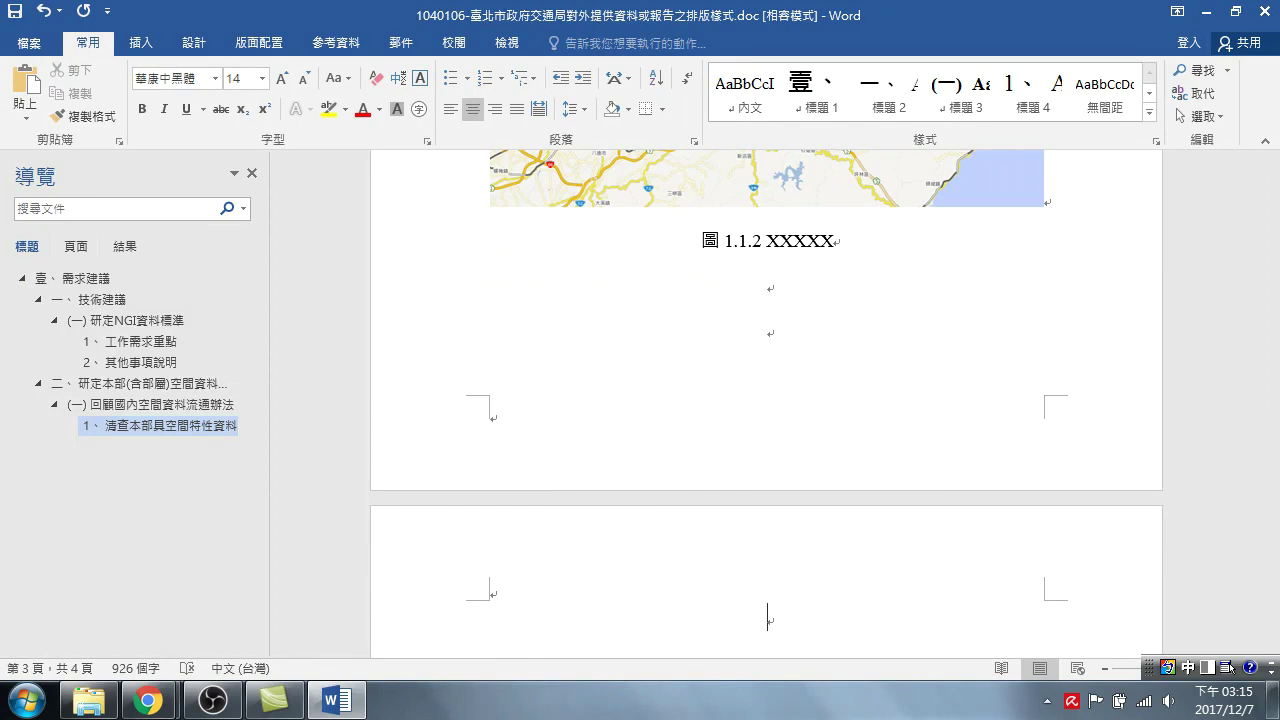
key(ctrl+l)
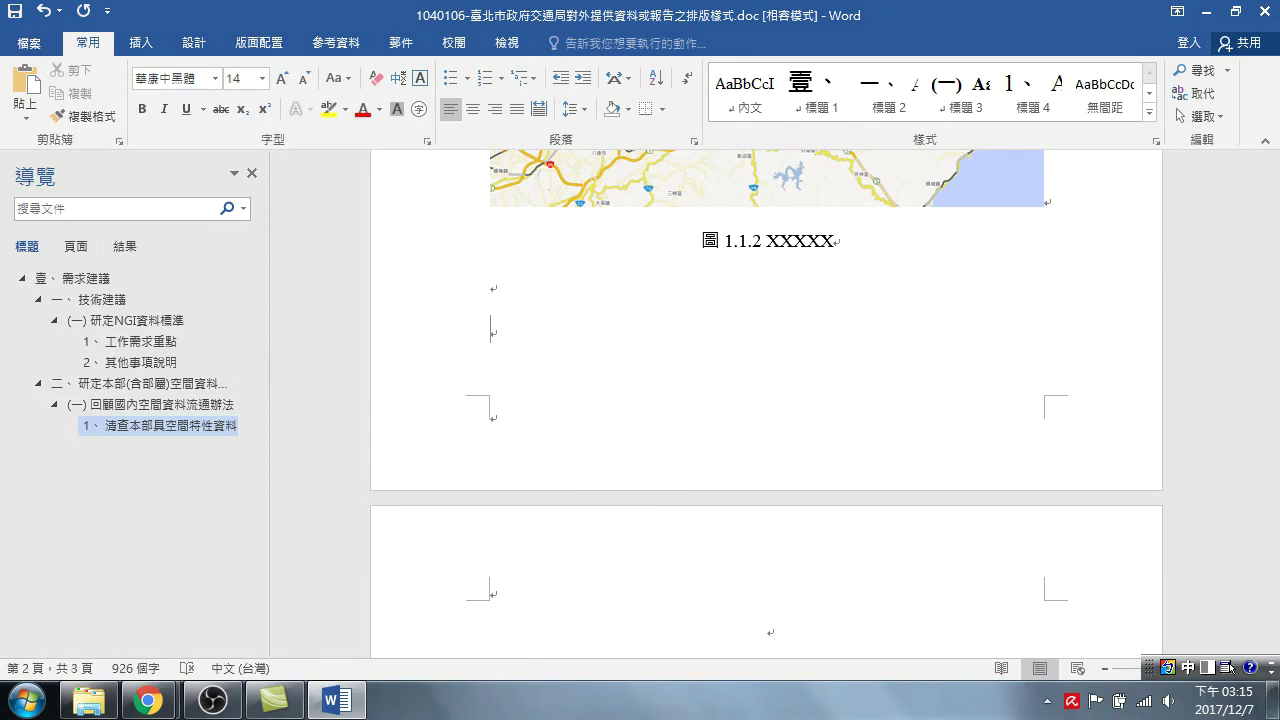
click(746, 90)
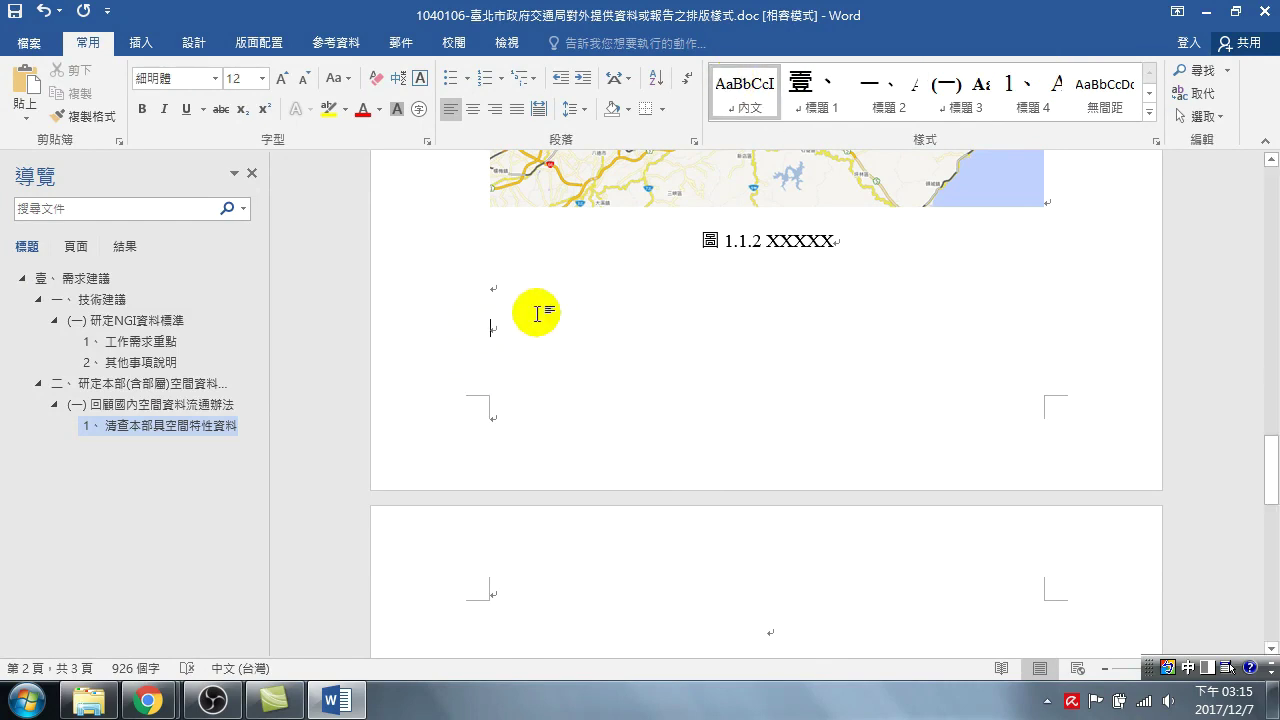
text(1)
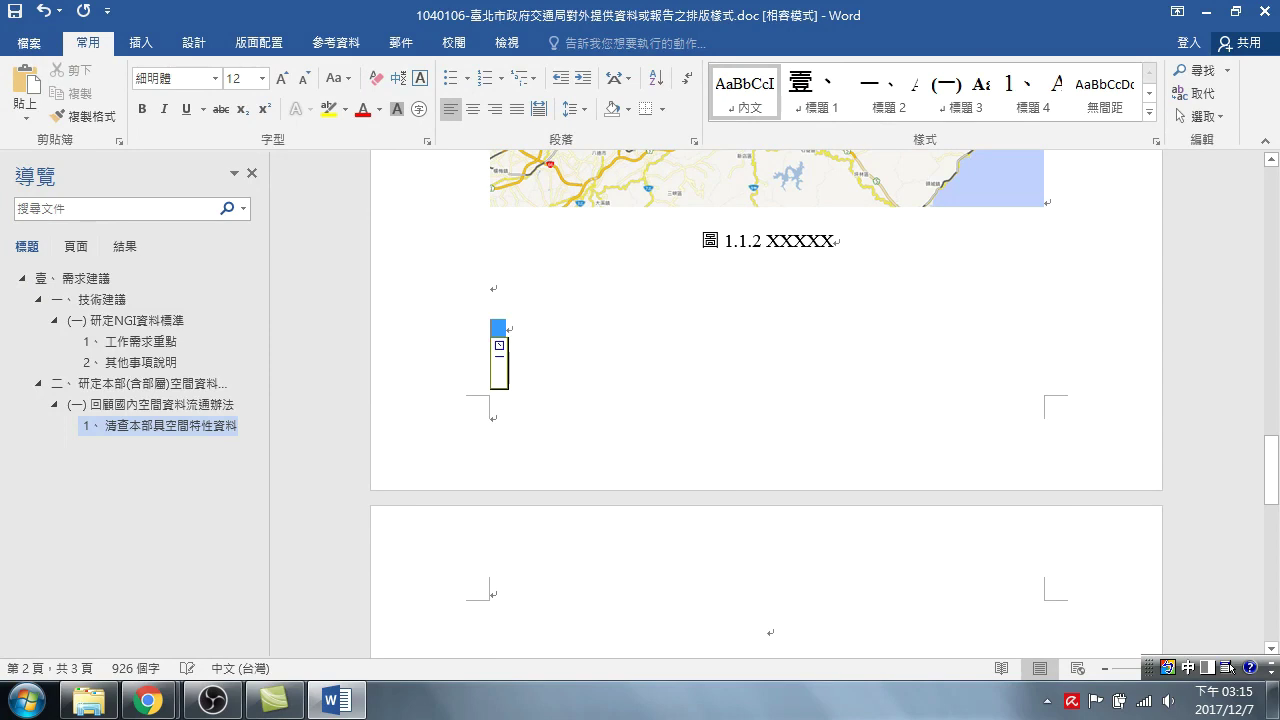
- Type 目的 and make it a 標題 1 heading numbered 貳、
click(534, 311)
text(bu)
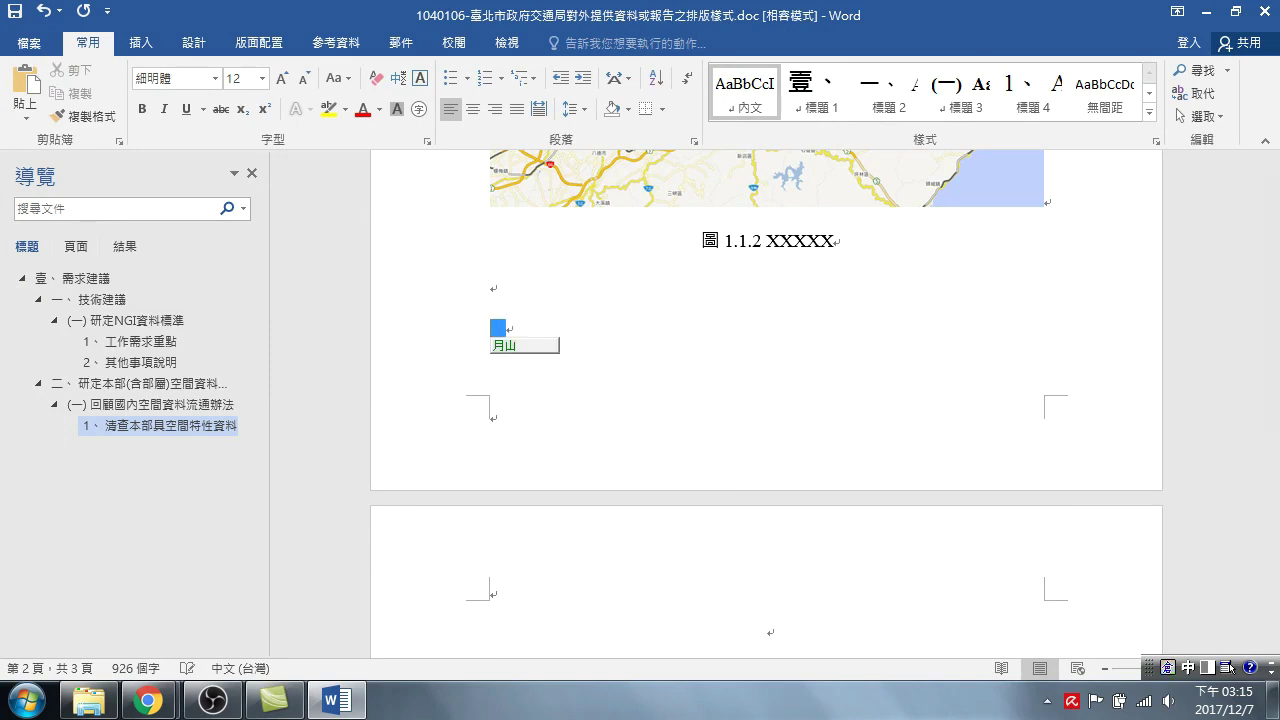
key(space)
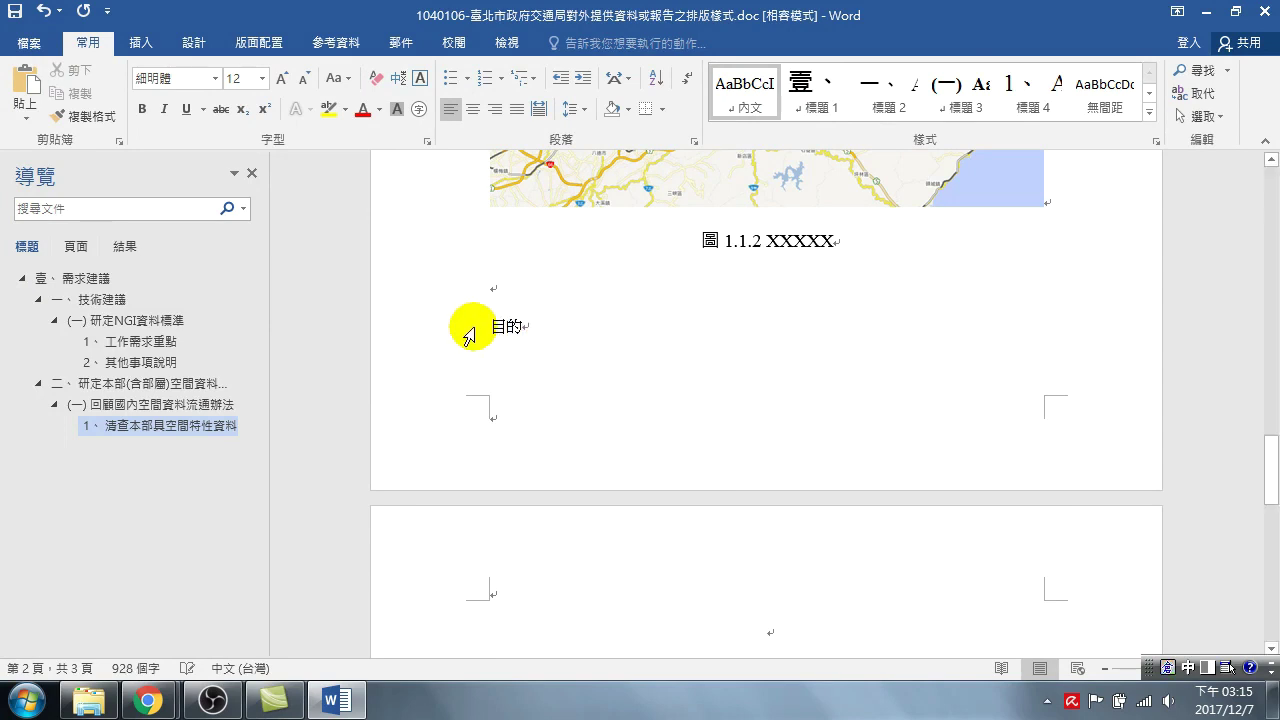
key(Return)
click(508, 326)
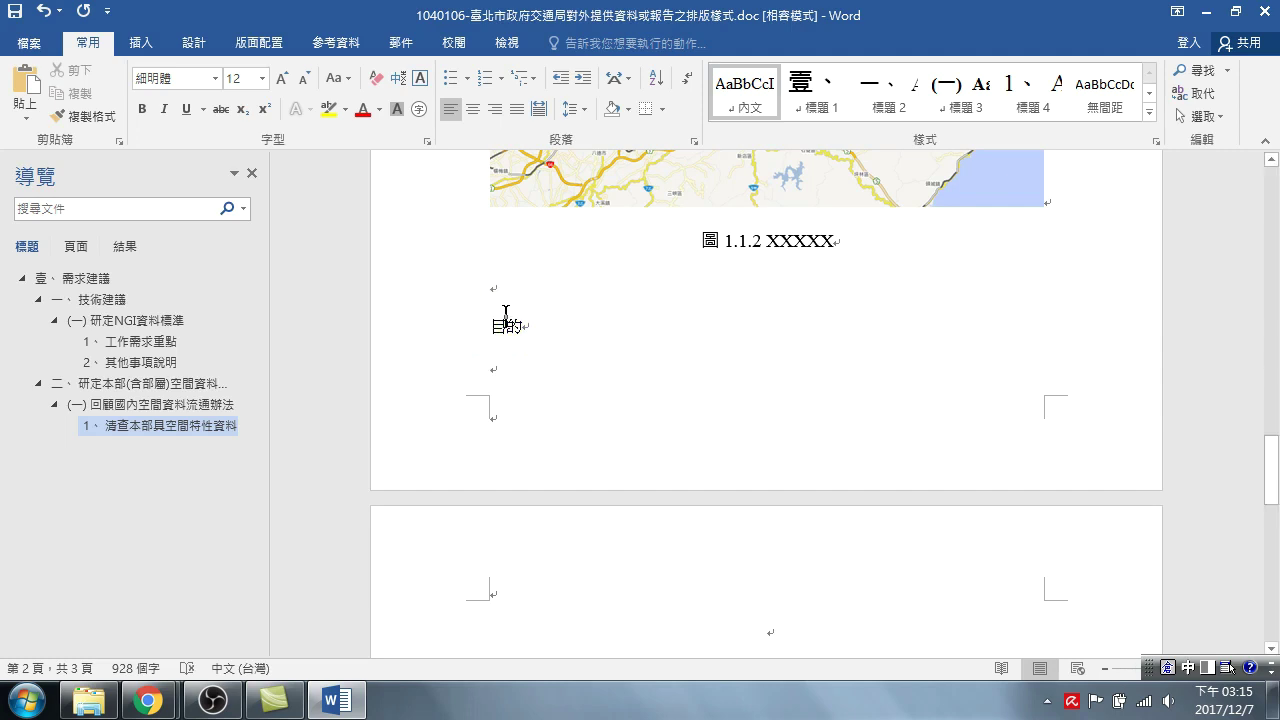
click(818, 97)
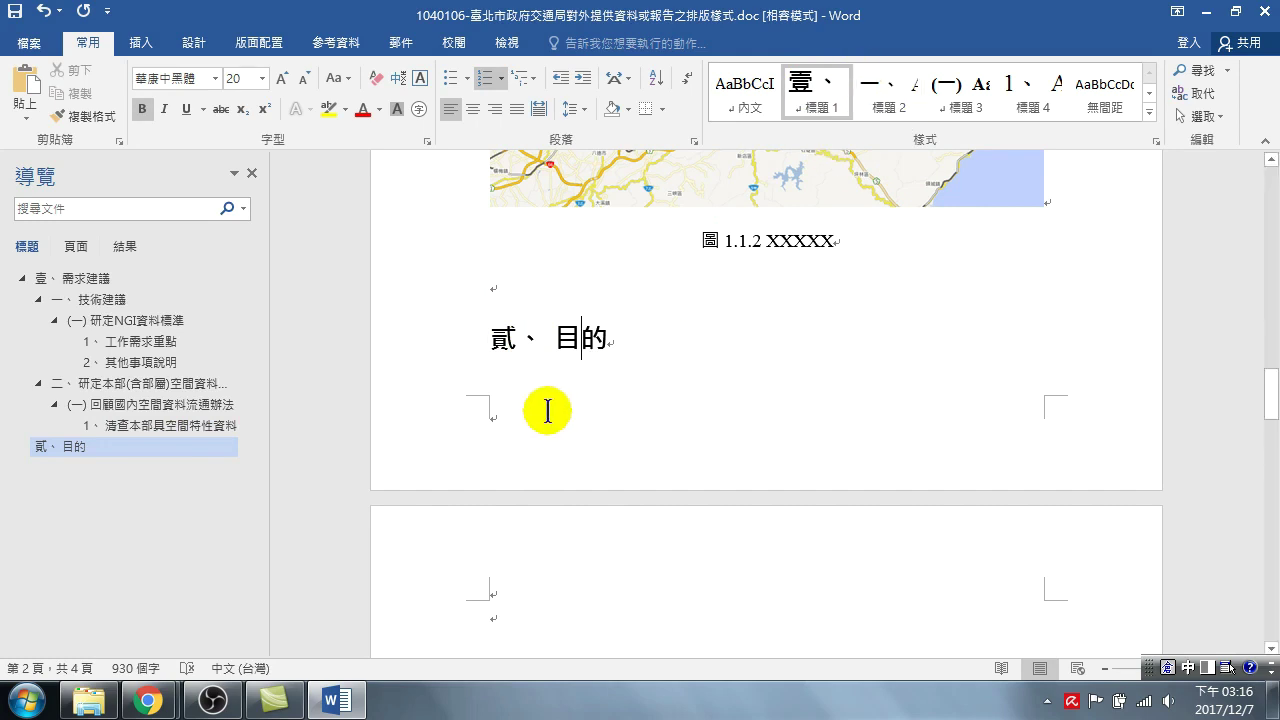
scroll(600, 366, up, 3)
scroll(603, 337, up, 5)
scroll(606, 294, up, 3)
scroll(595, 308, up, 3)
scroll(590, 300, up, 7)
scroll(571, 297, up, 3)
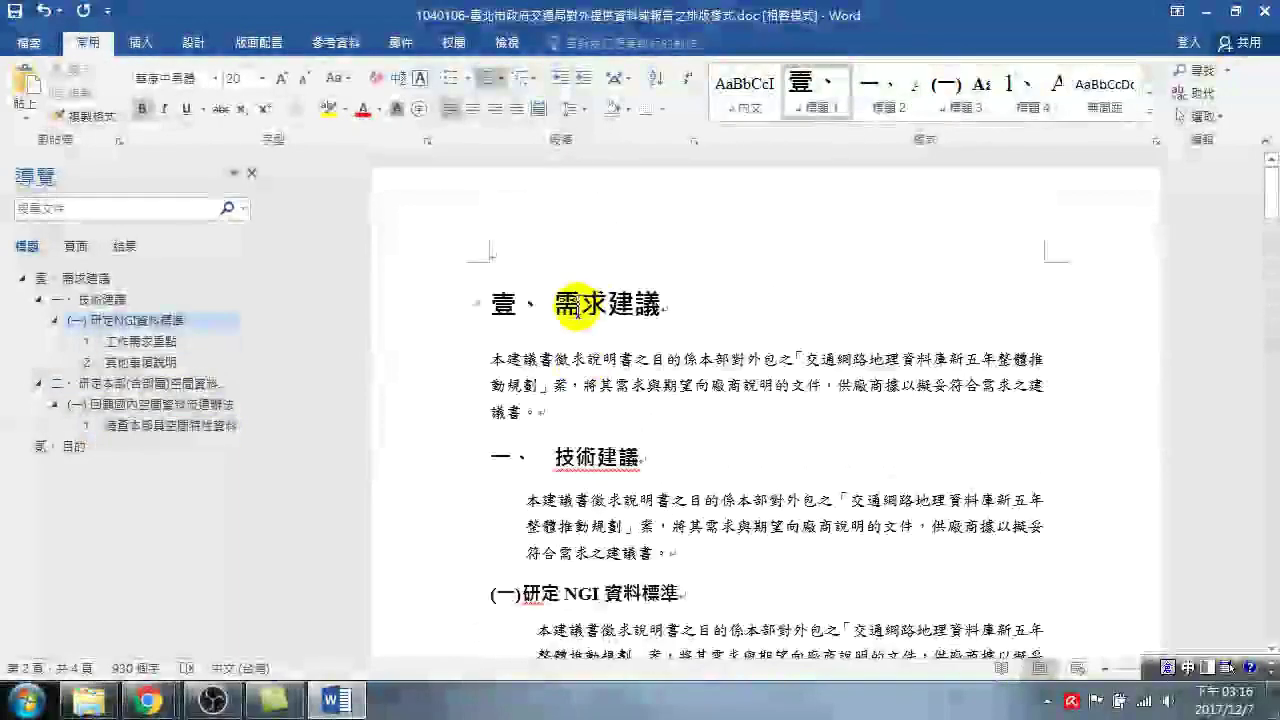
click(575, 456)
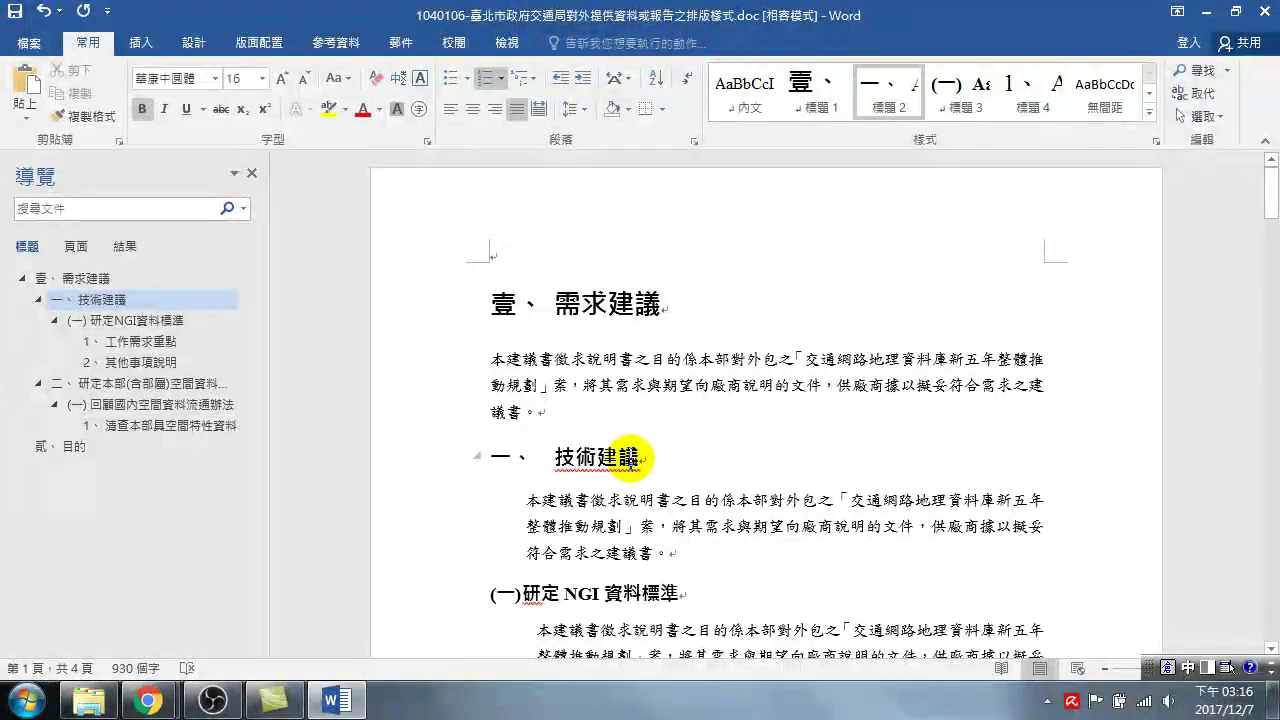
scroll(617, 470, down, 4)
scroll(617, 470, down, 3)
scroll(600, 460, down, 2)
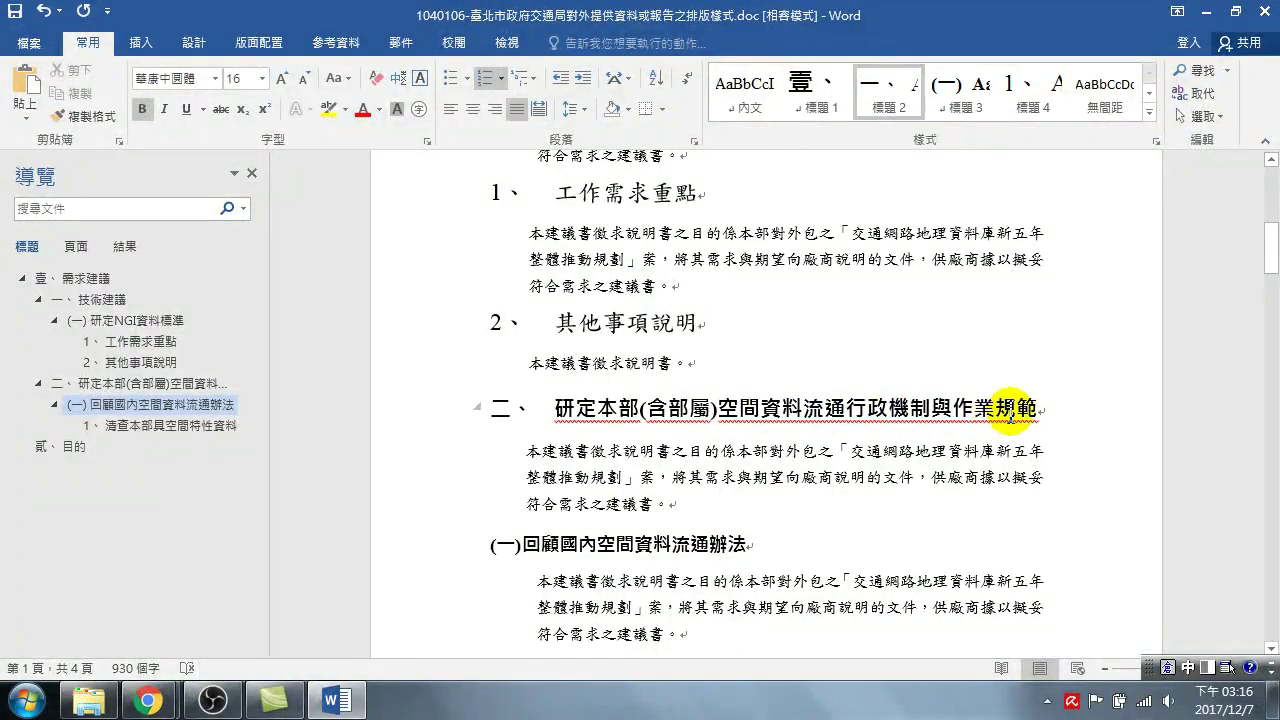
scroll(700, 400, up, 4)
scroll(580, 360, up, 2)
scroll(530, 310, up, 1)
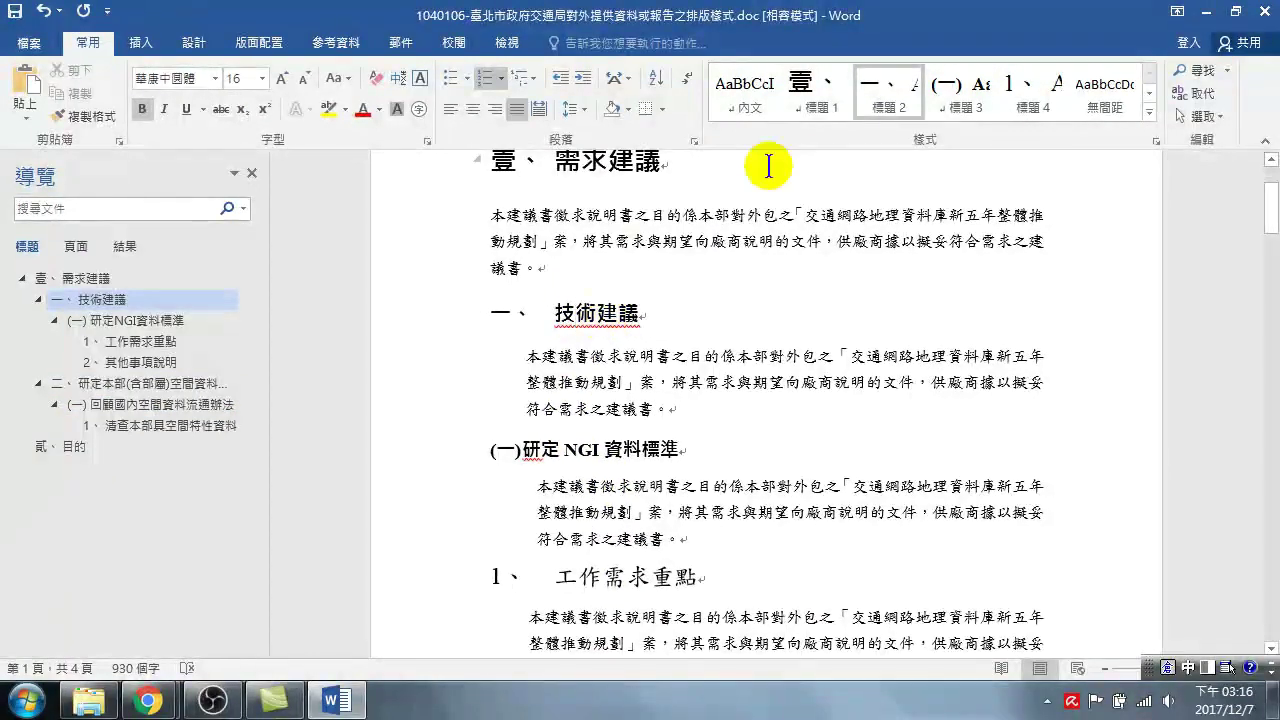
- Delete the 一、 number from 技術建議 and update 標題 2 to match that heading
click(578, 313)
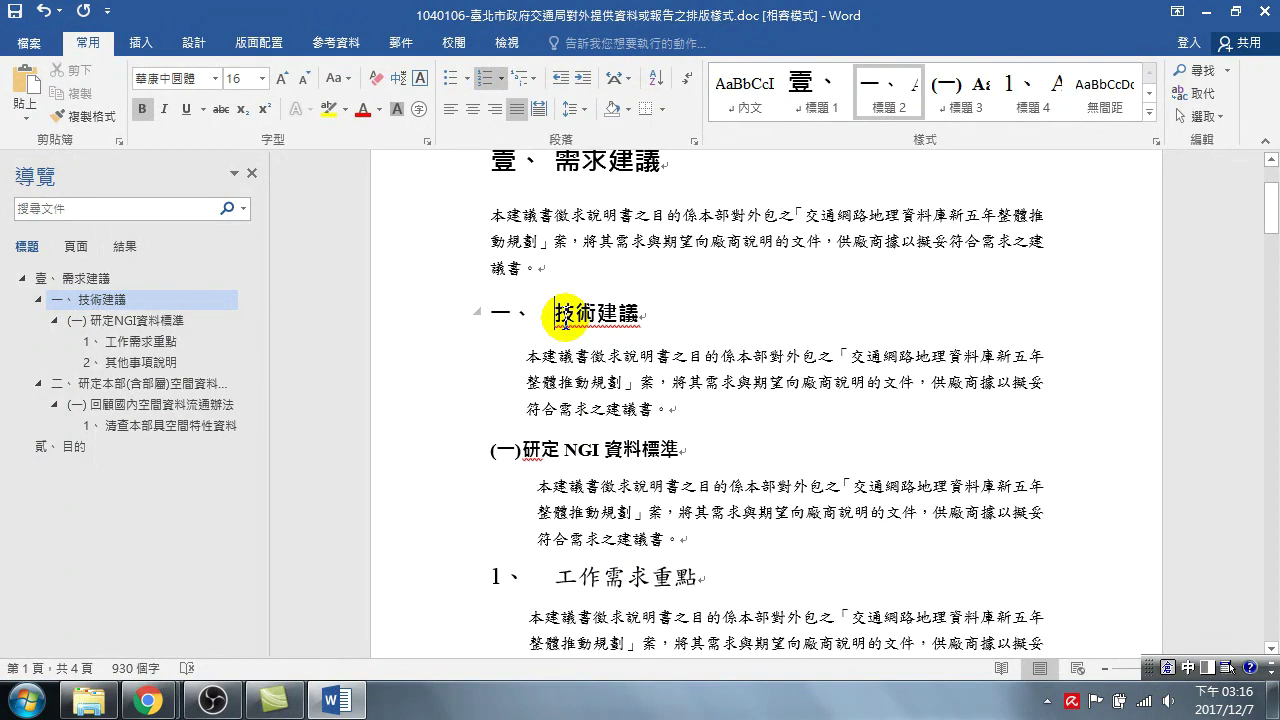
key(BackSpace)
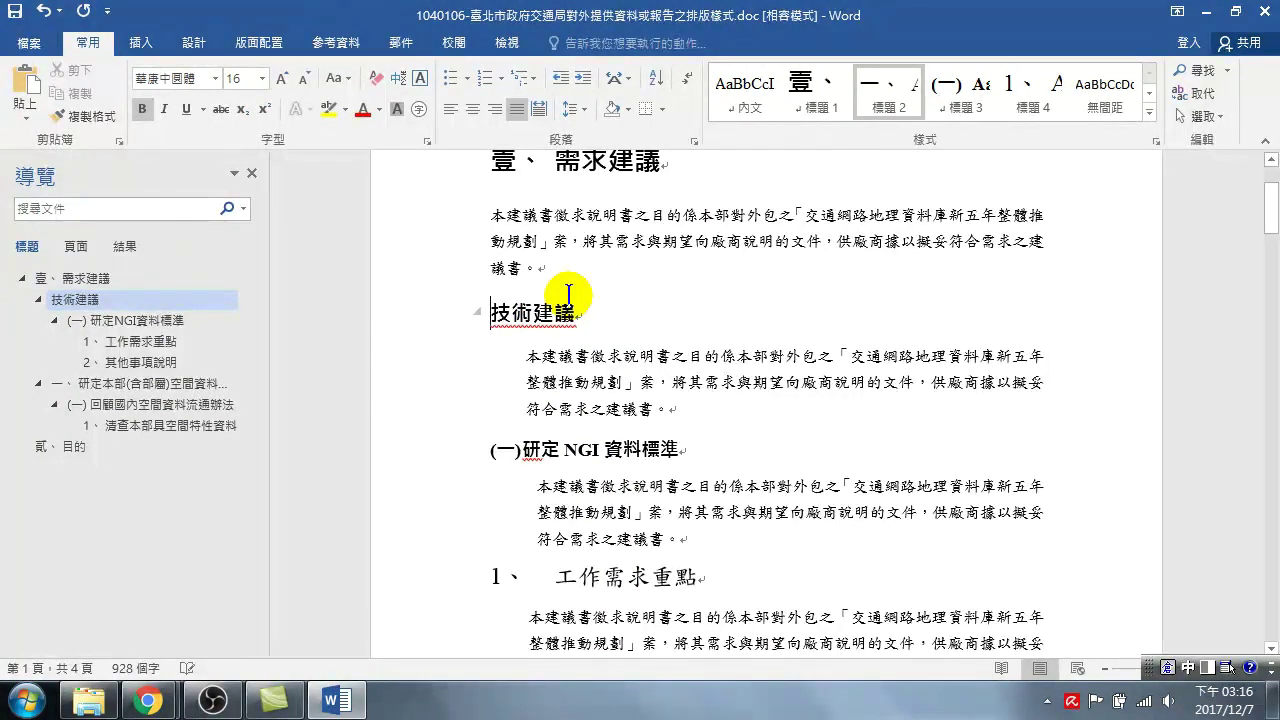
right_click(885, 94)
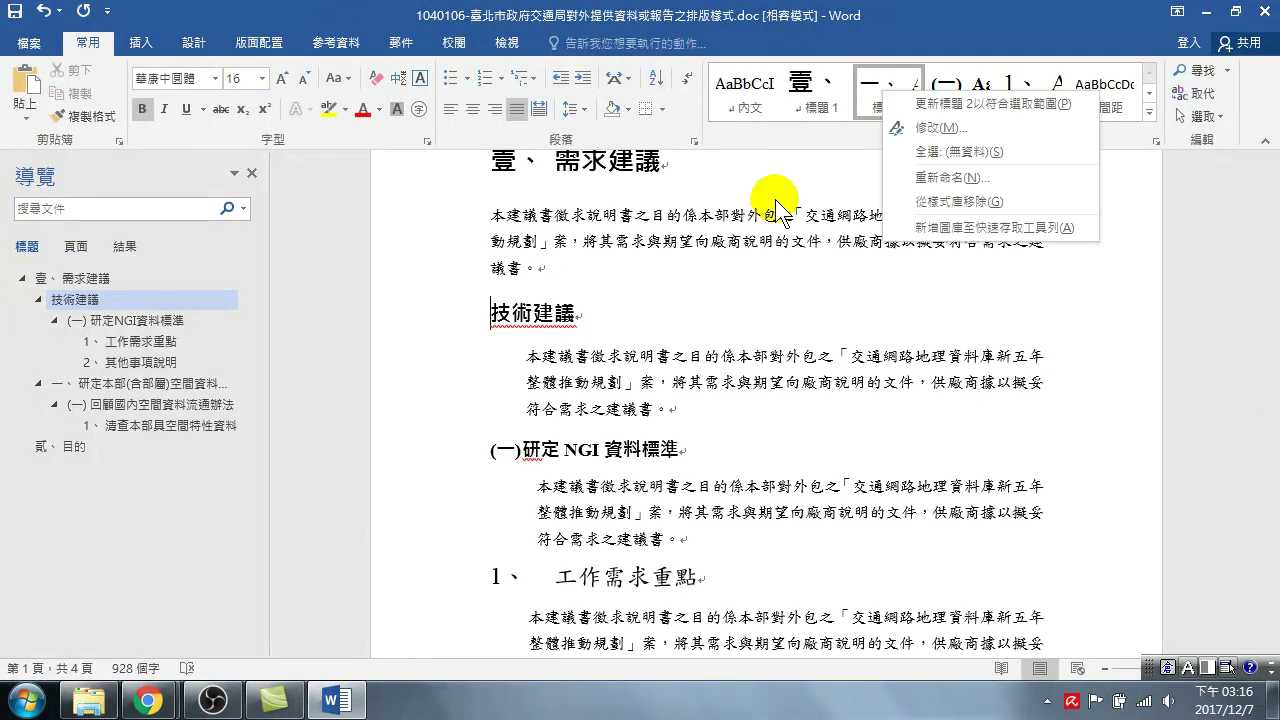
click(960, 104)
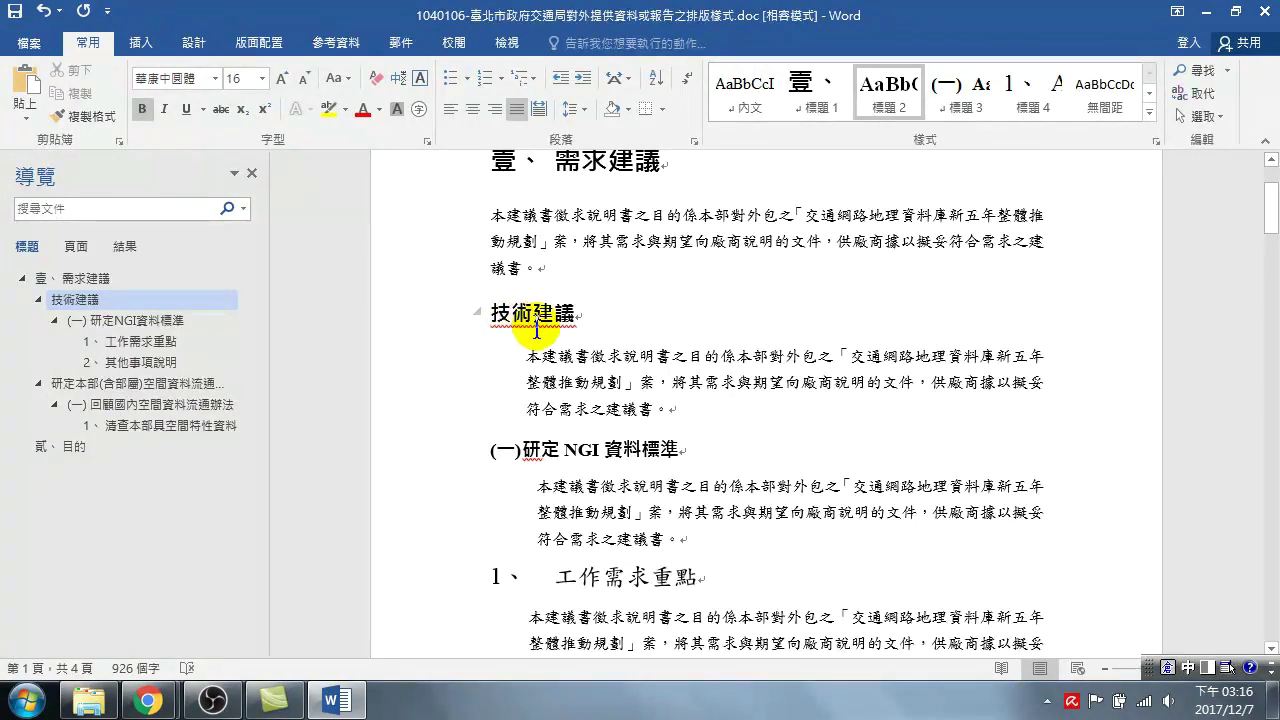
scroll(560, 350, down, 3)
scroll(582, 398, down, 6)
scroll(575, 420, down, 4)
scroll(571, 435, down, 4)
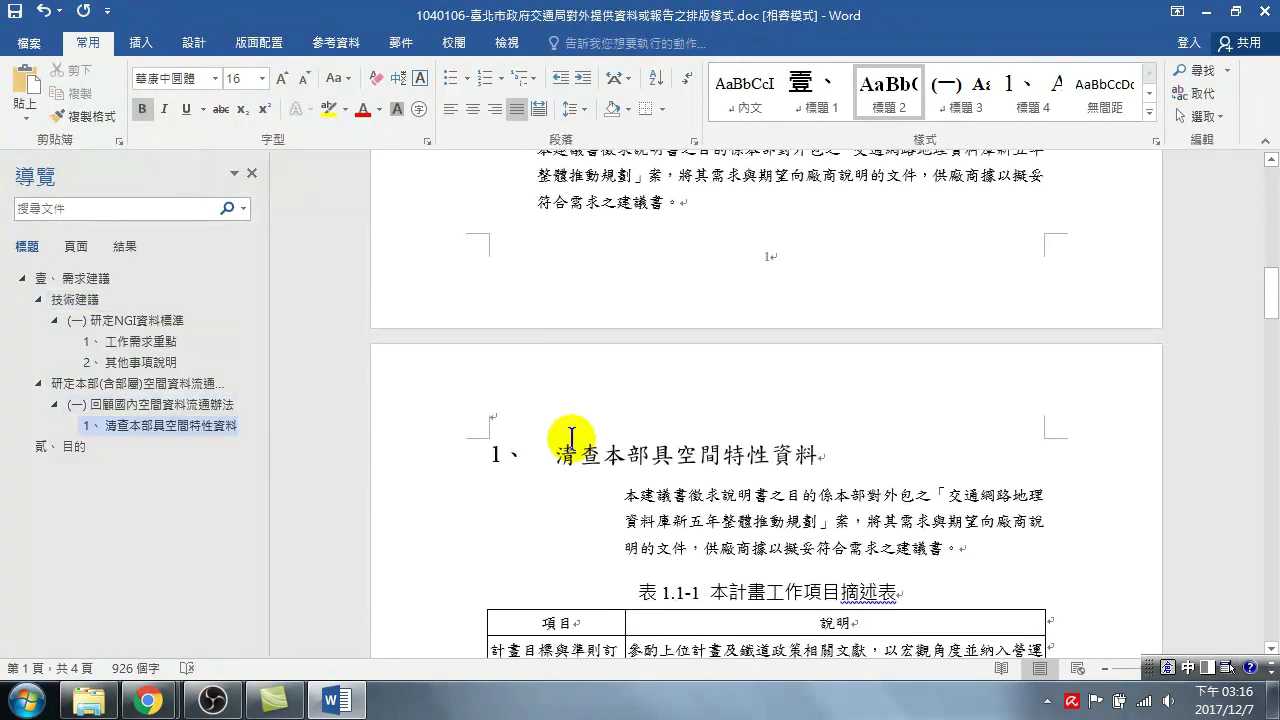
scroll(580, 400, up, 4)
scroll(570, 375, up, 3)
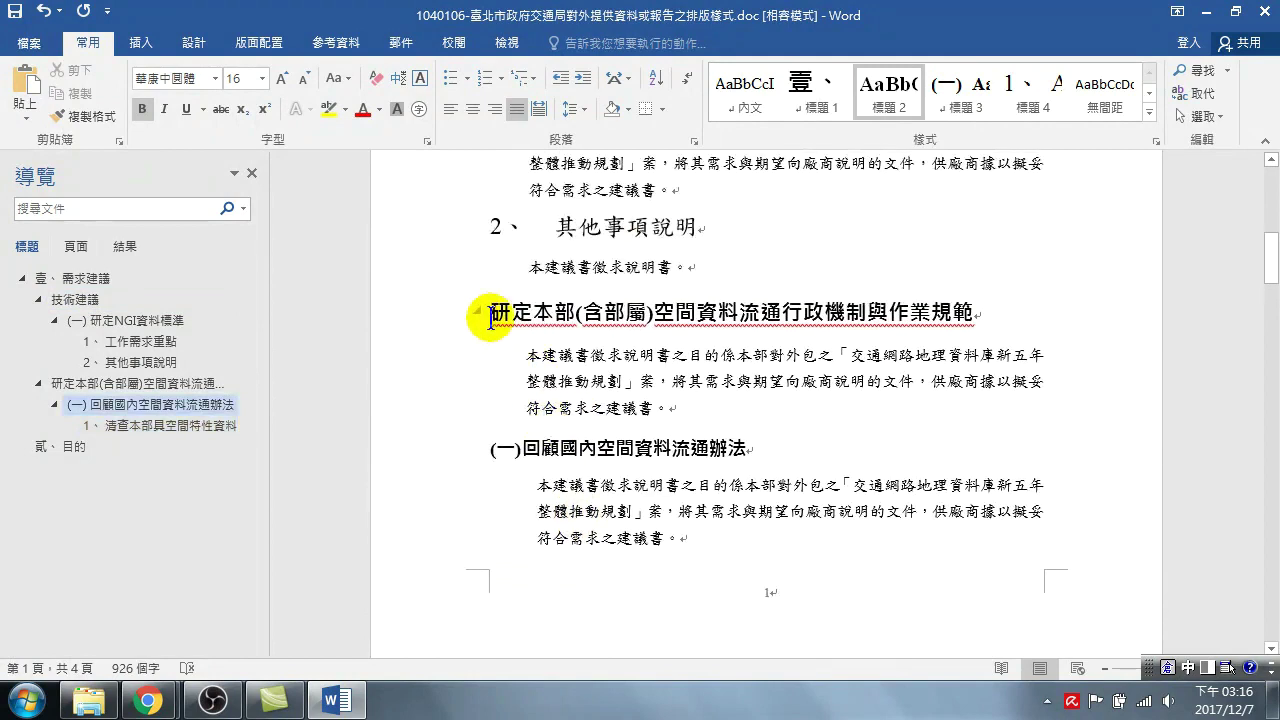
scroll(540, 320, up, 6)
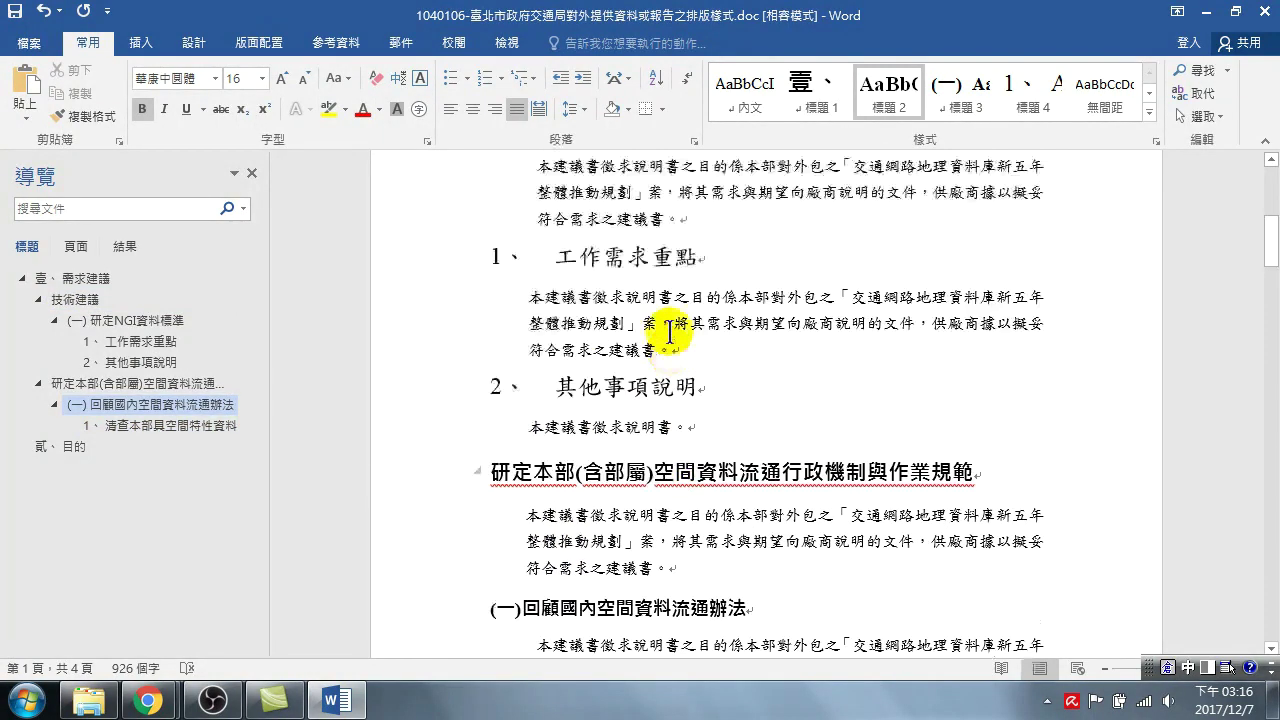
scroll(590, 340, up, 9)
scroll(640, 315, up, 5)
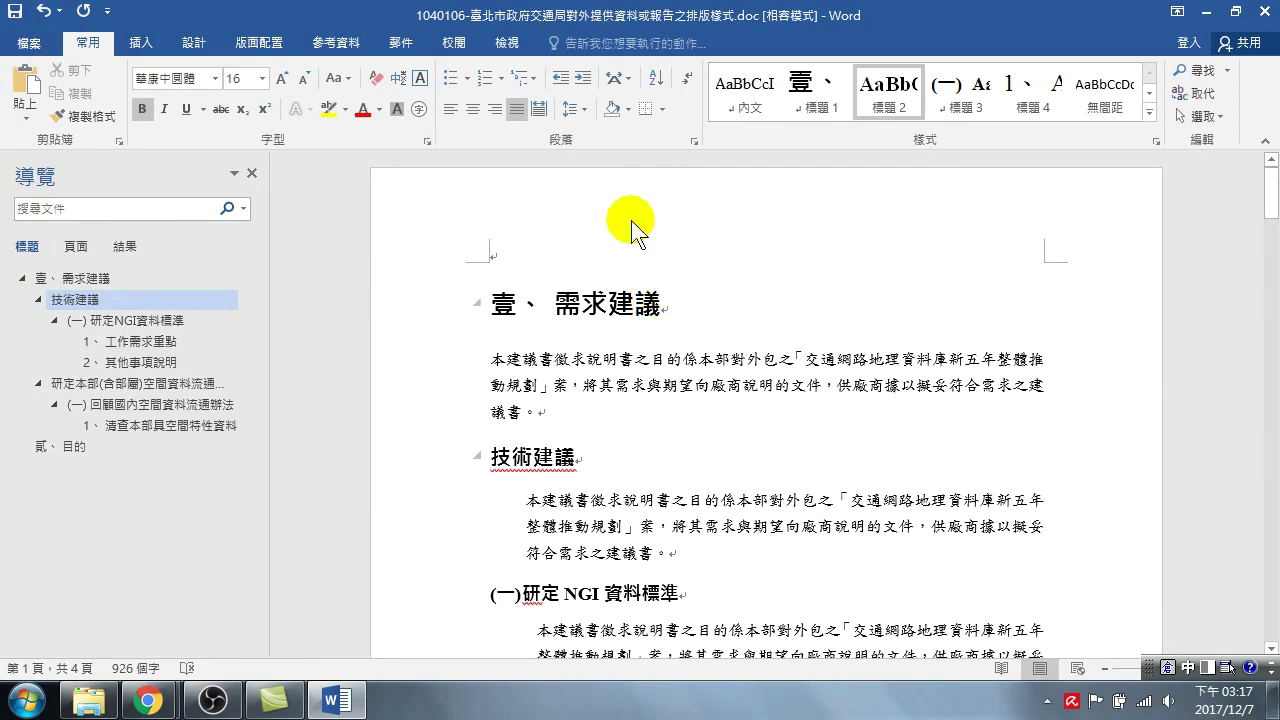
scroll(548, 383, down, 4)
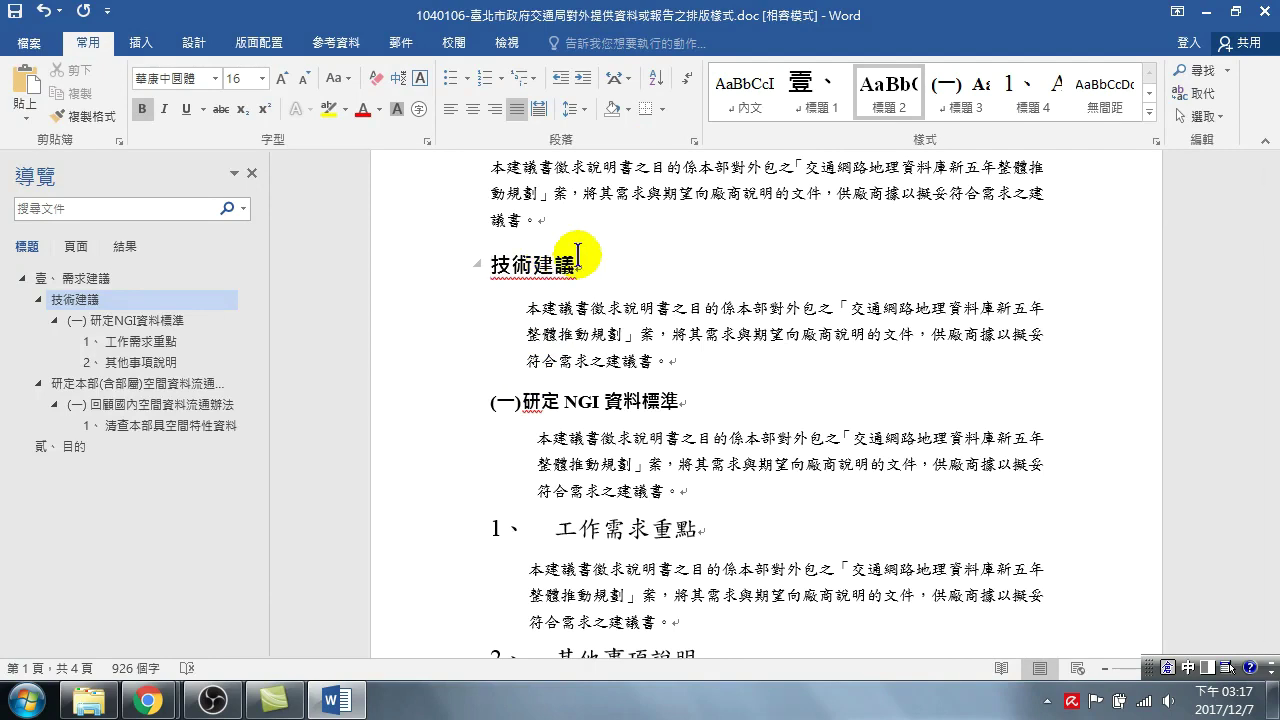
- Give the 標題 2 style 一、二、三 numbering, producing 一、技術建議 and 二、研定本部…
right_click(880, 100)
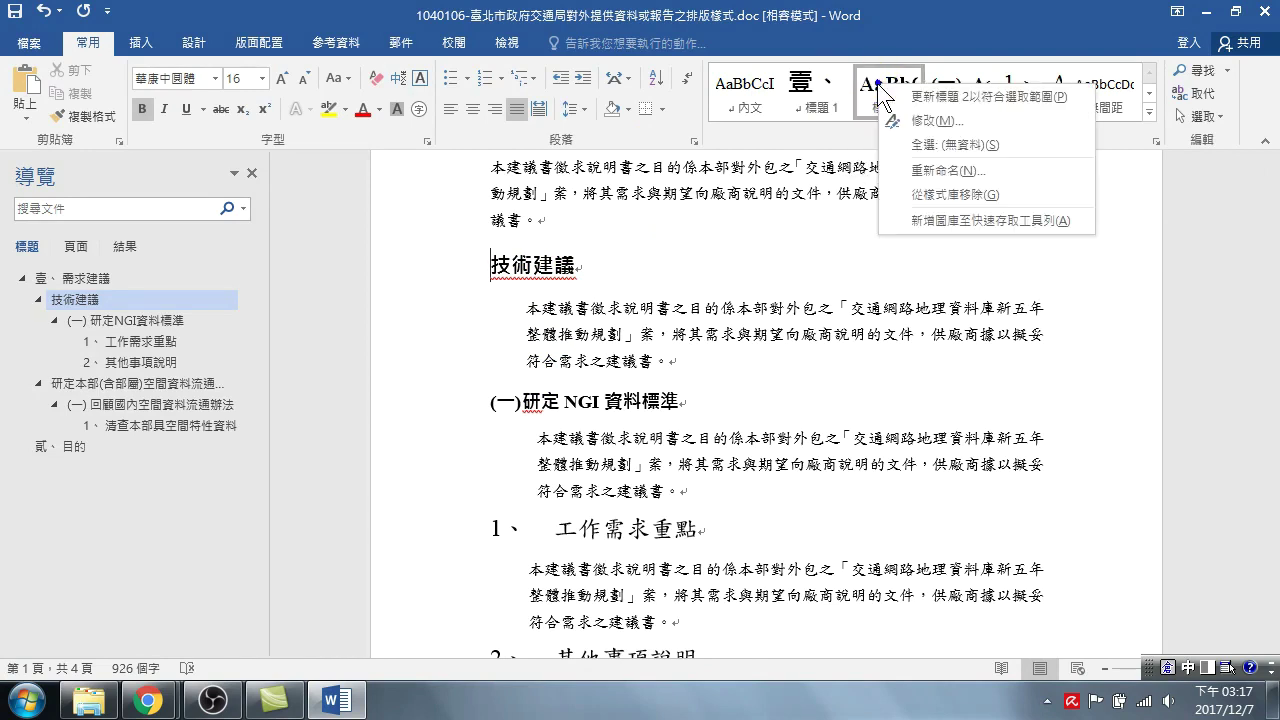
click(925, 121)
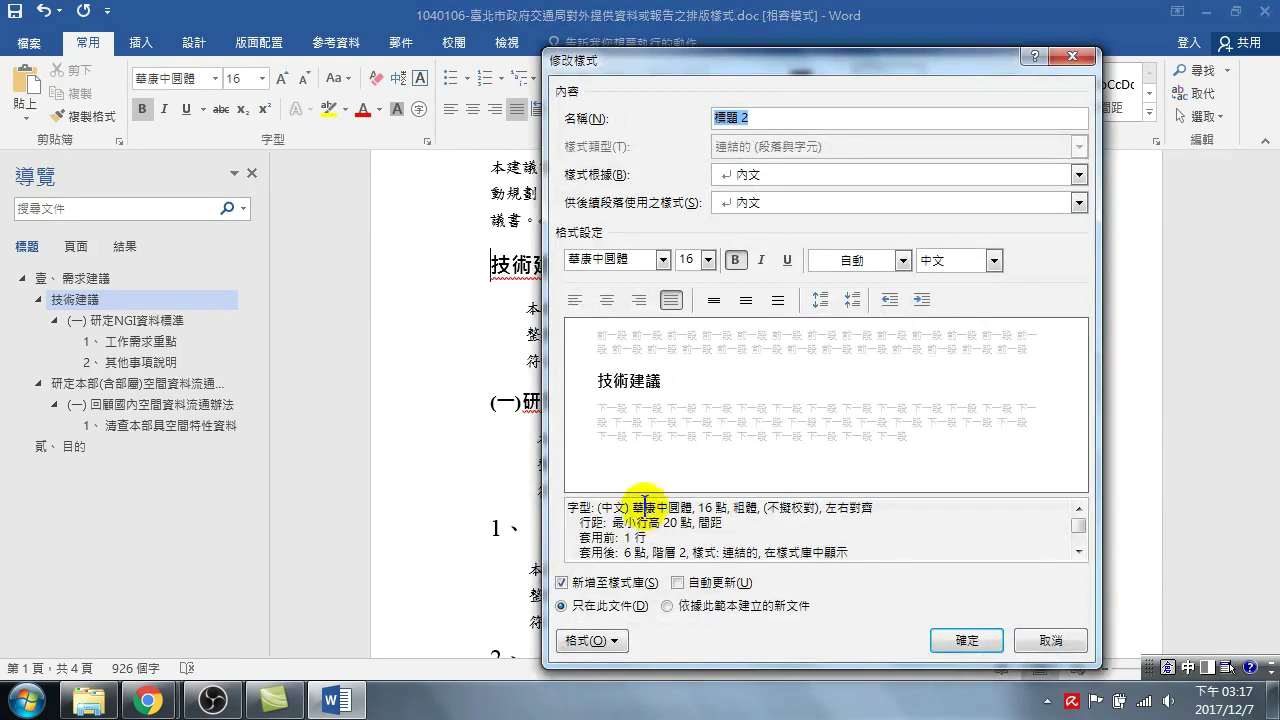
click(597, 641)
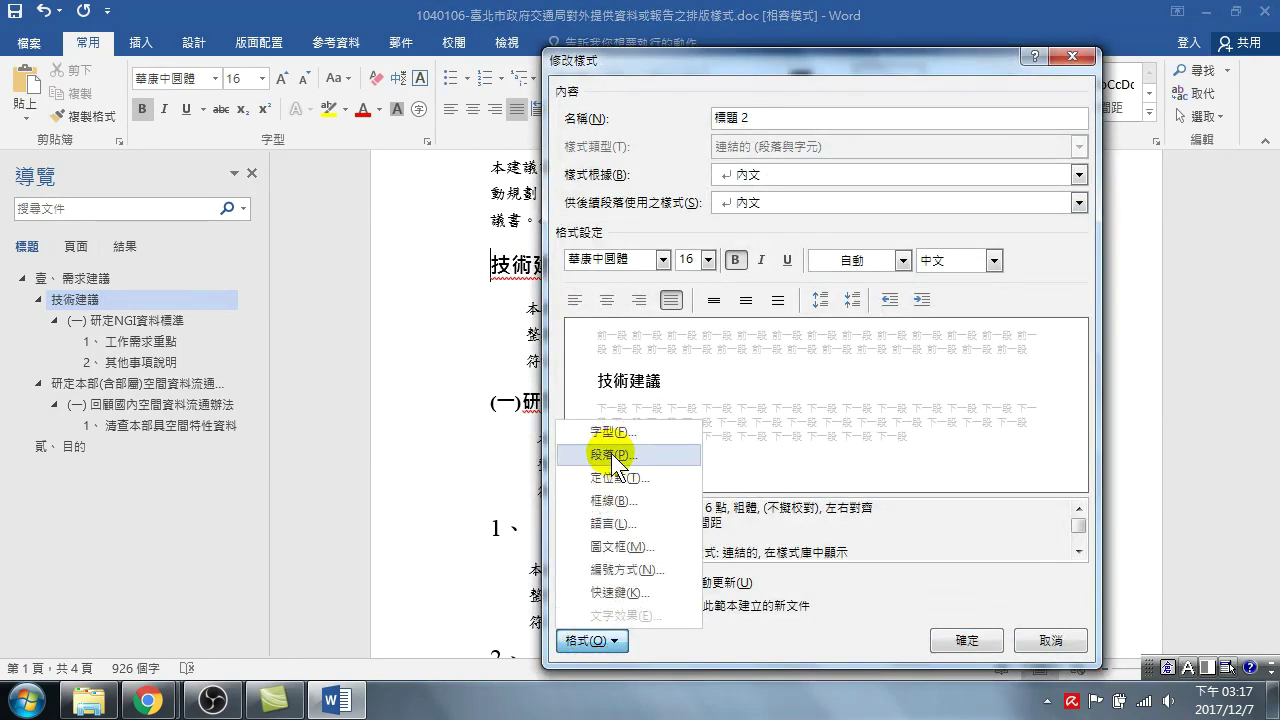
click(615, 570)
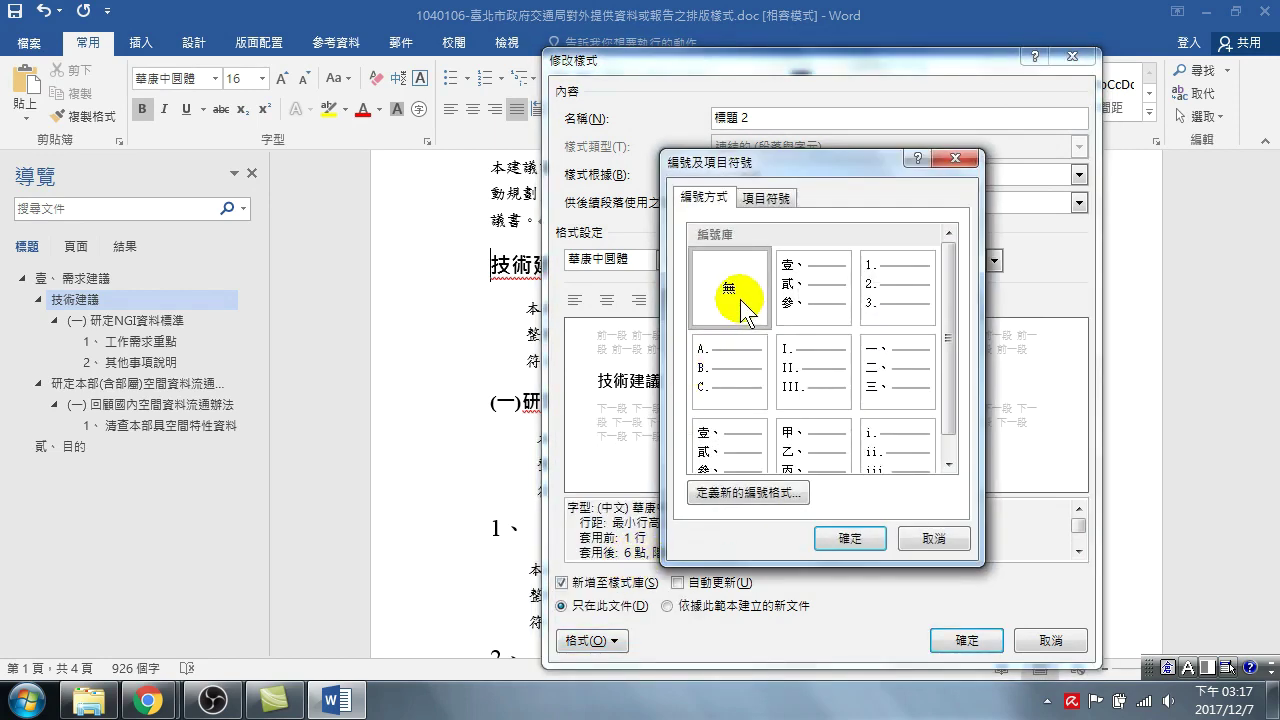
click(885, 367)
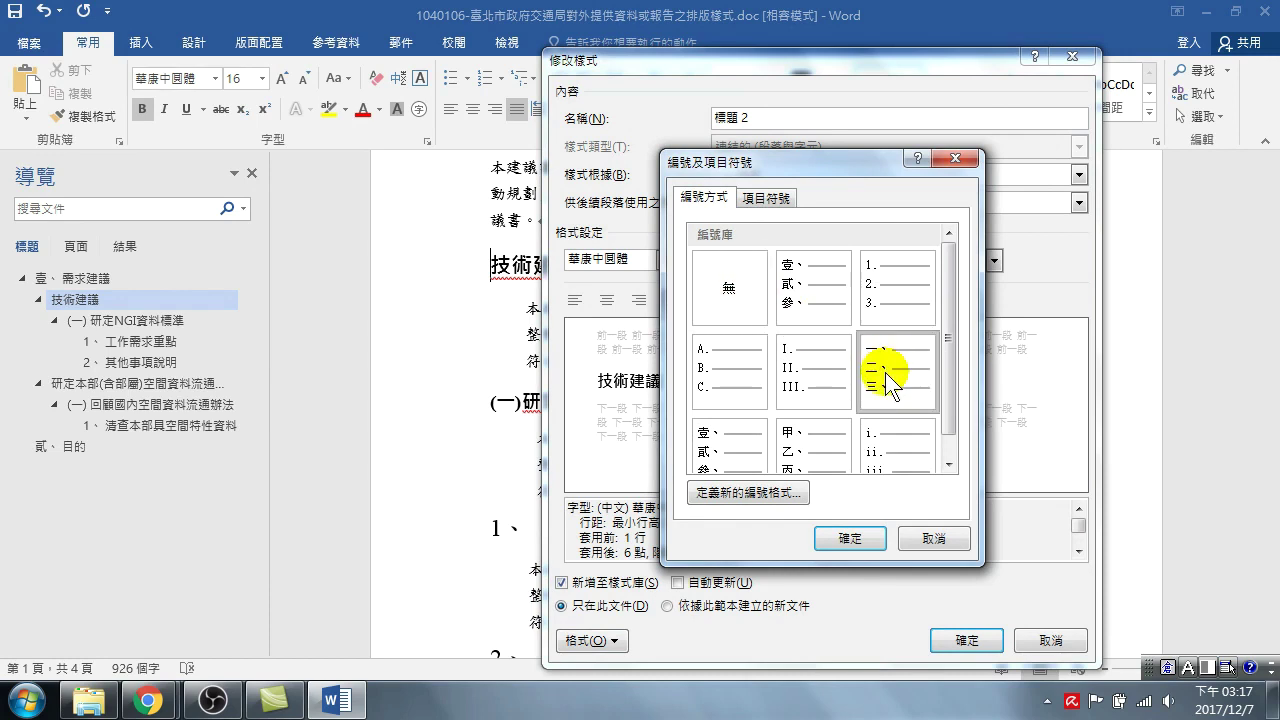
click(848, 540)
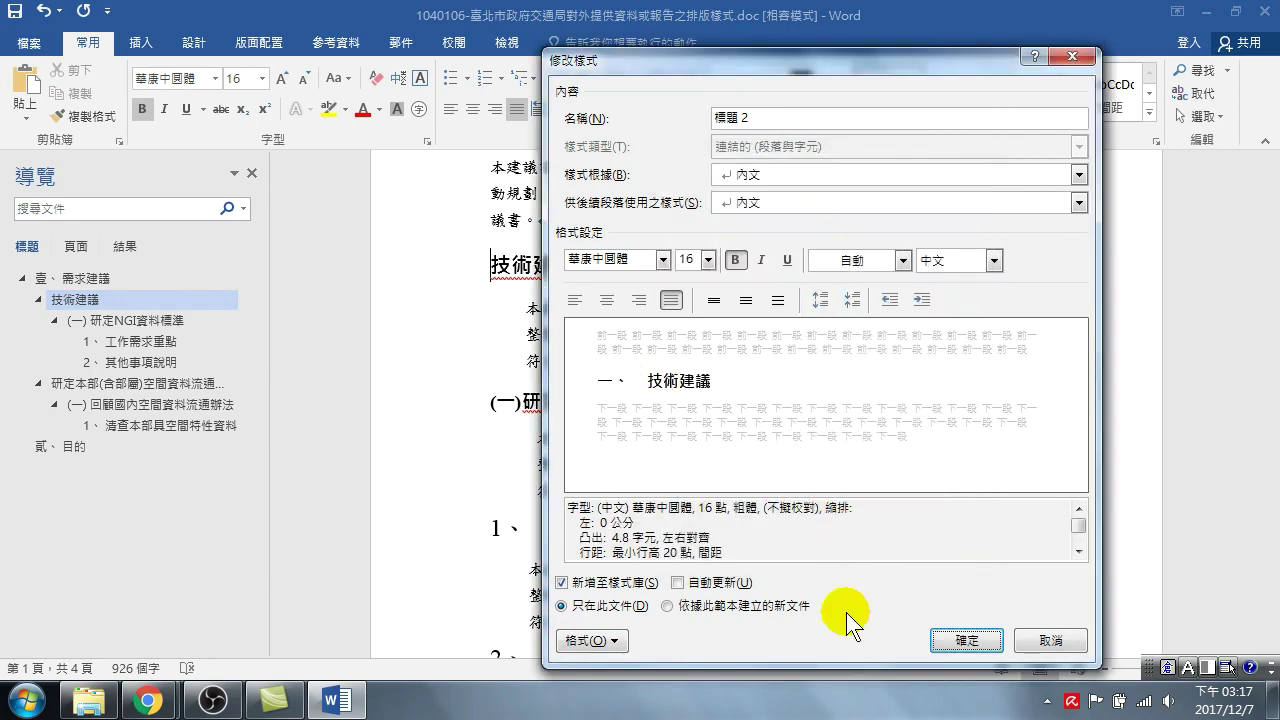
click(955, 642)
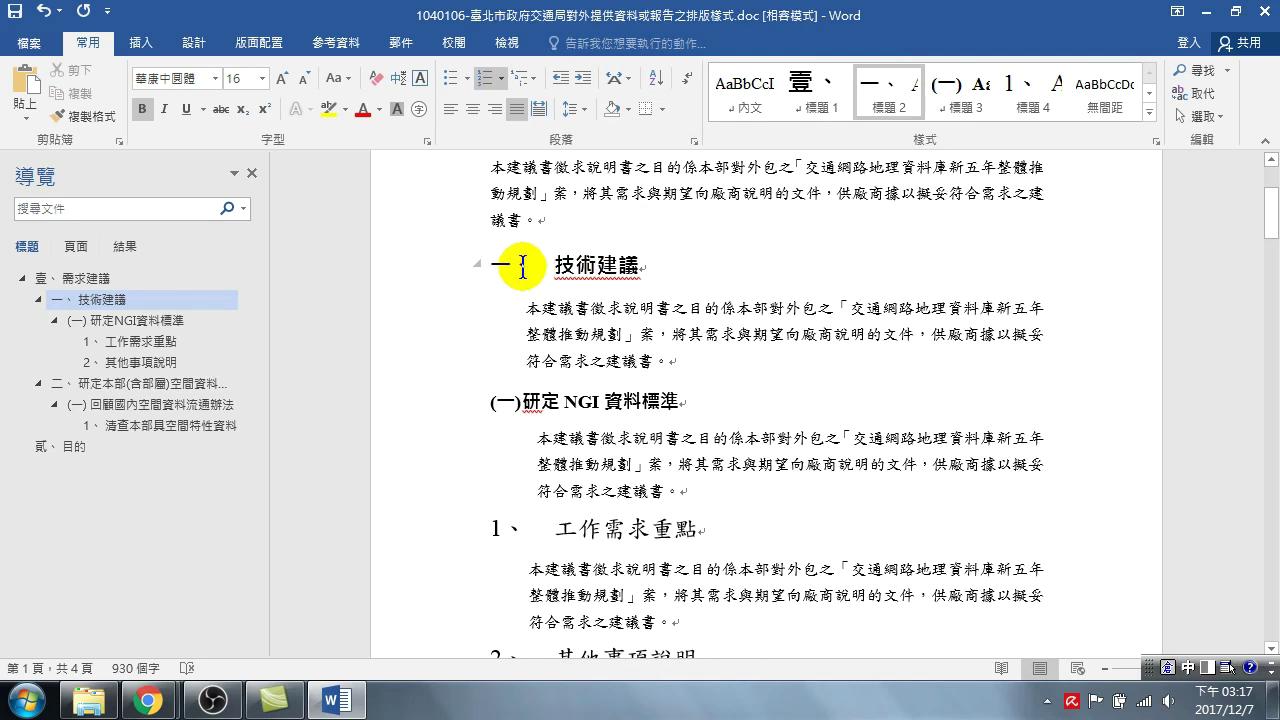
scroll(522, 268, down, 5)
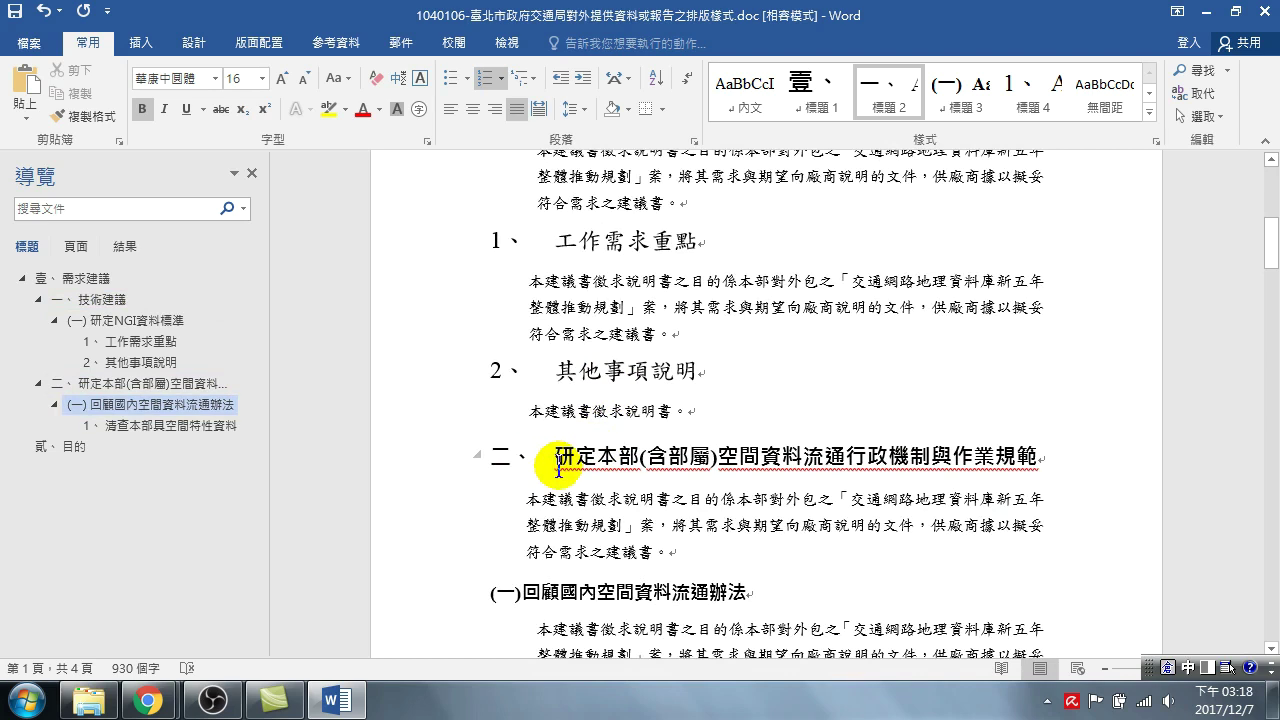
scroll(558, 468, up, 5)
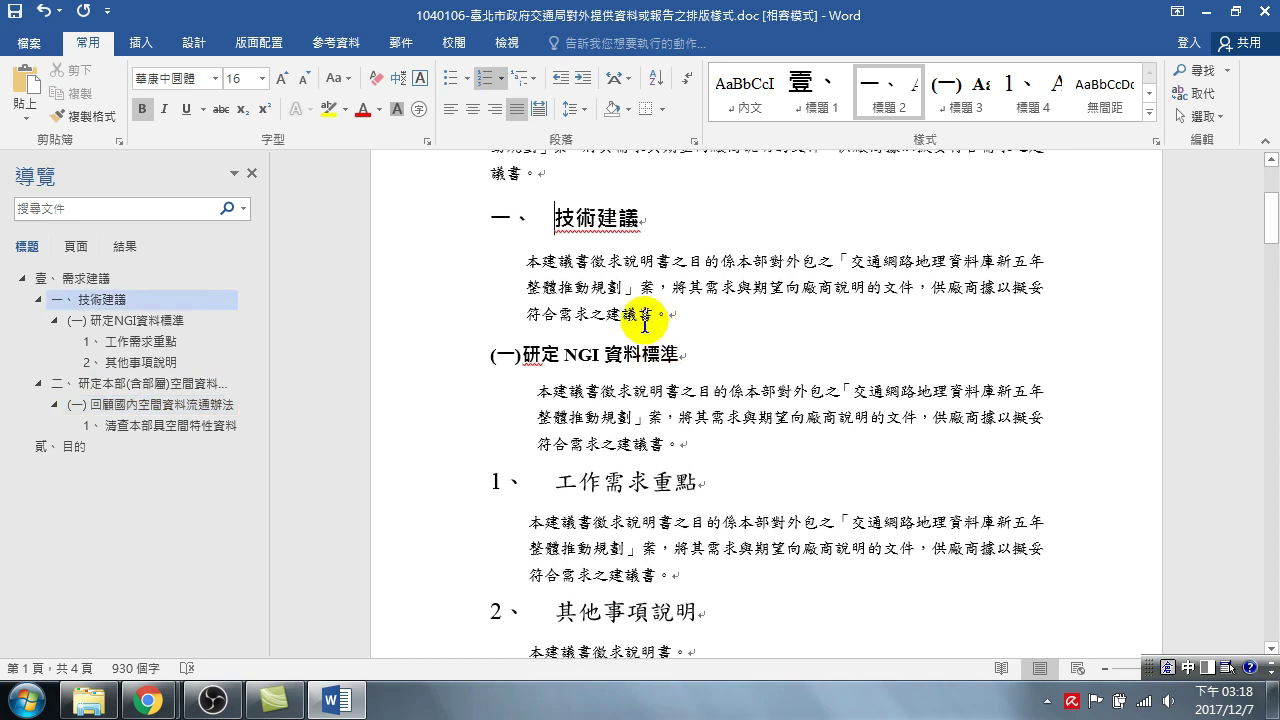
click(572, 452)
- Open the 標題 3 style's numbering settings and pick the 一、二、三 numbering as a base
right_click(958, 85)
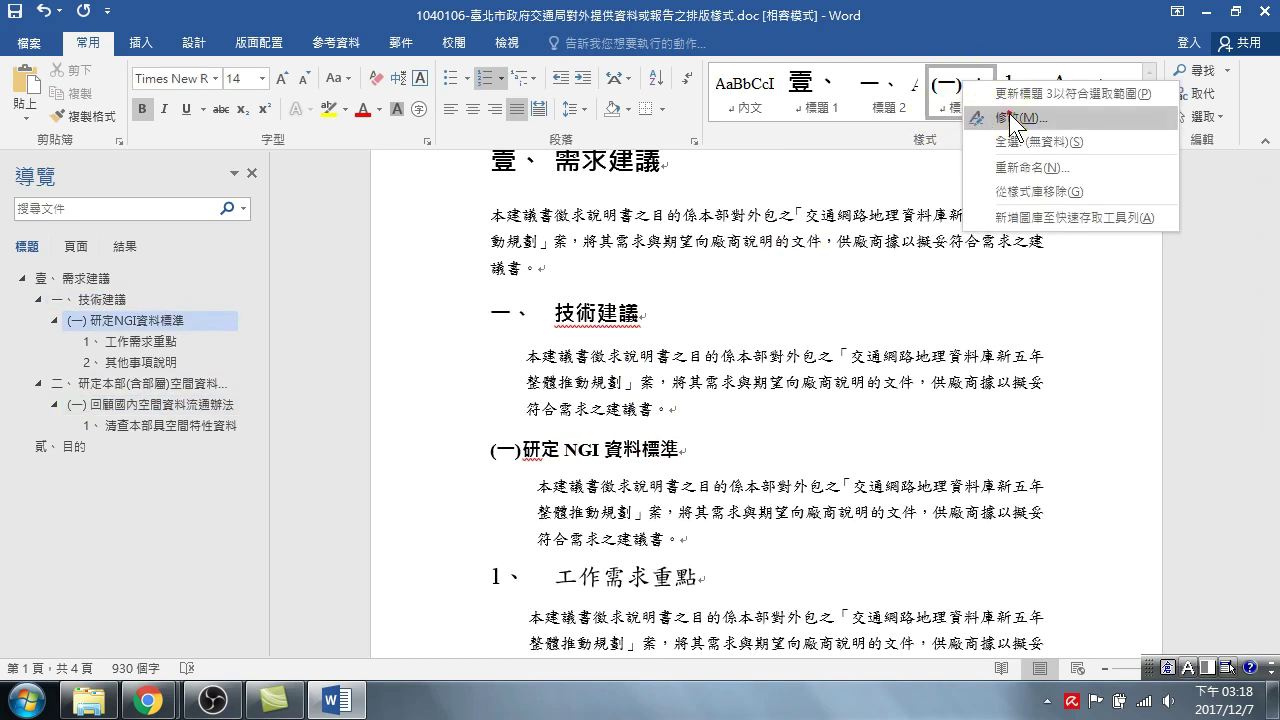
click(1000, 117)
click(568, 641)
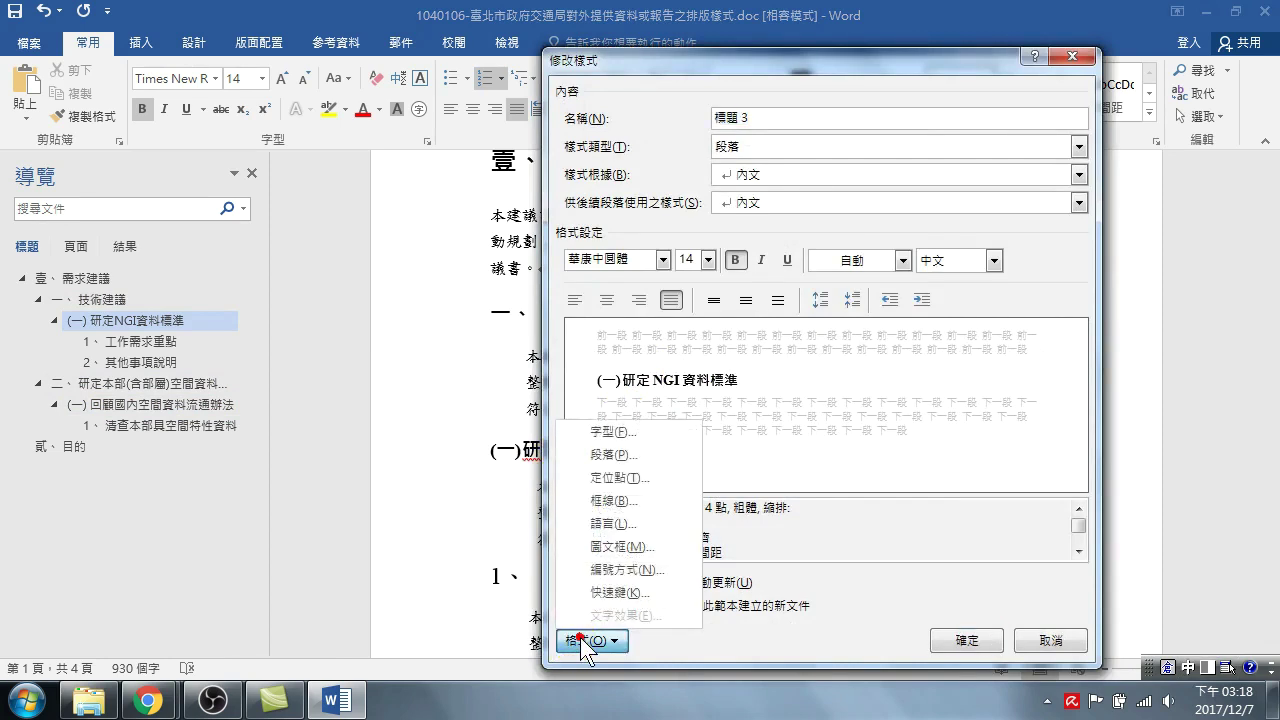
click(613, 569)
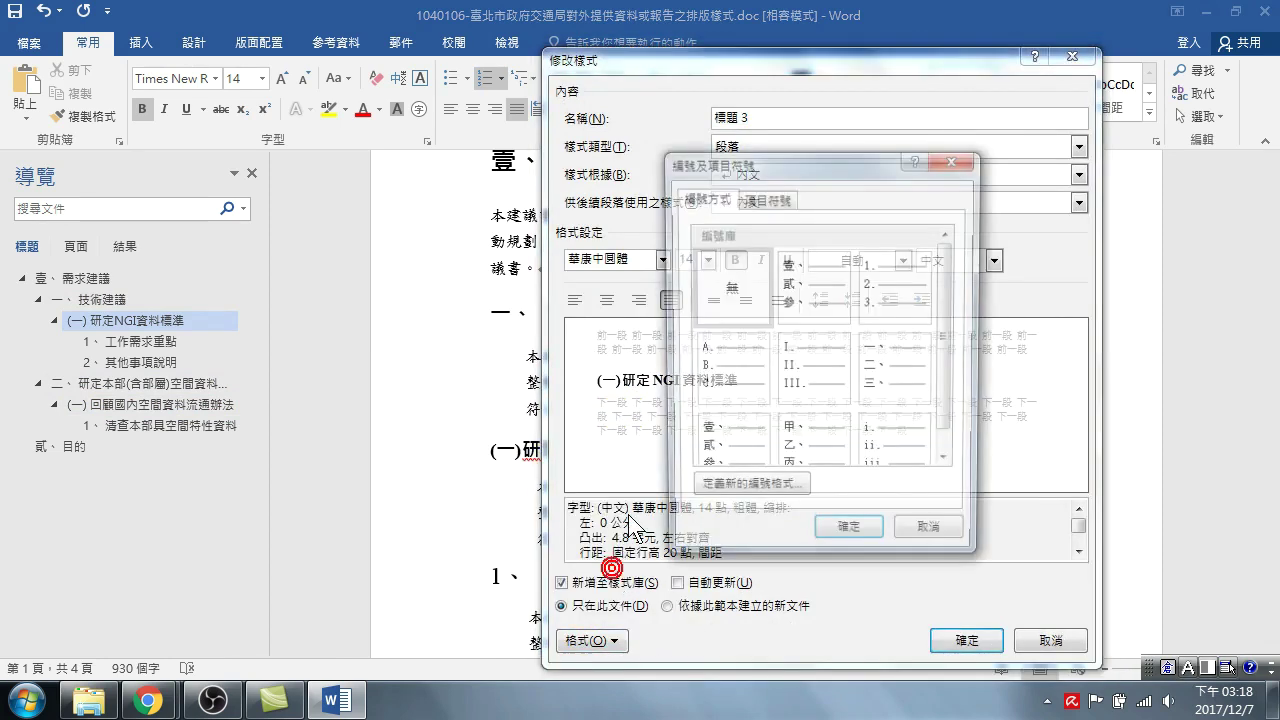
drag(950, 351, 971, 323)
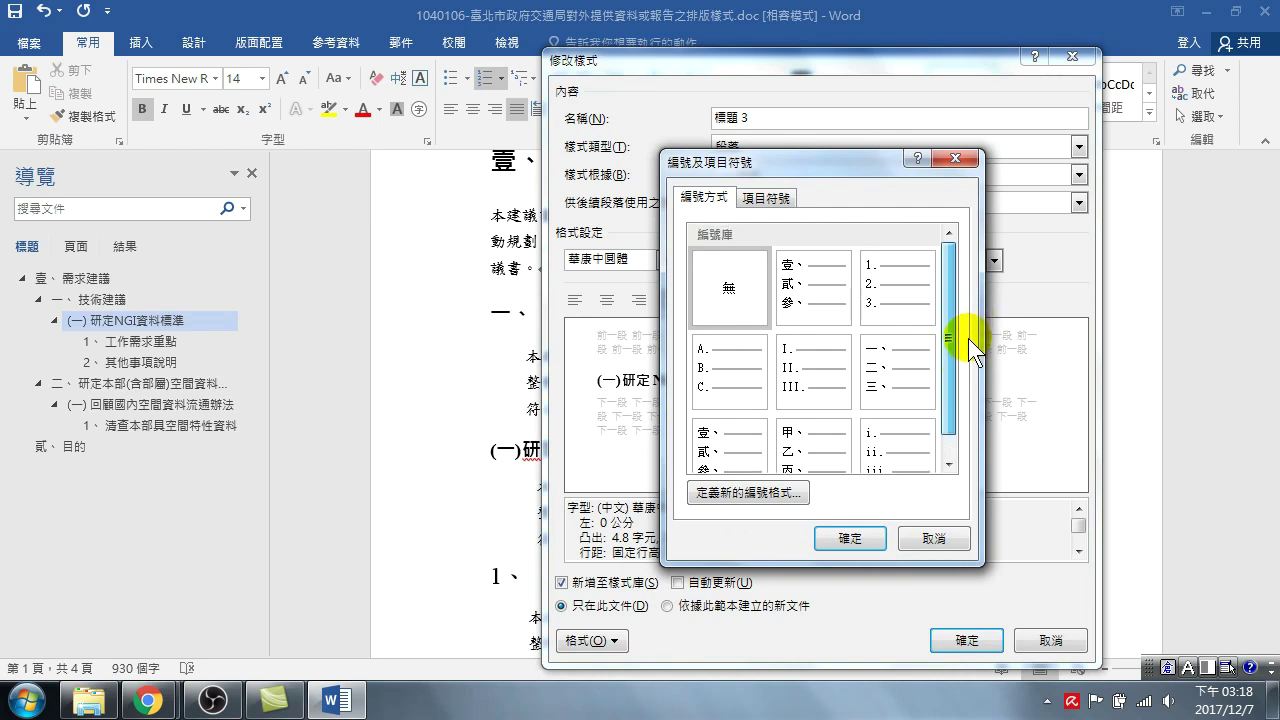
drag(969, 352, 965, 409)
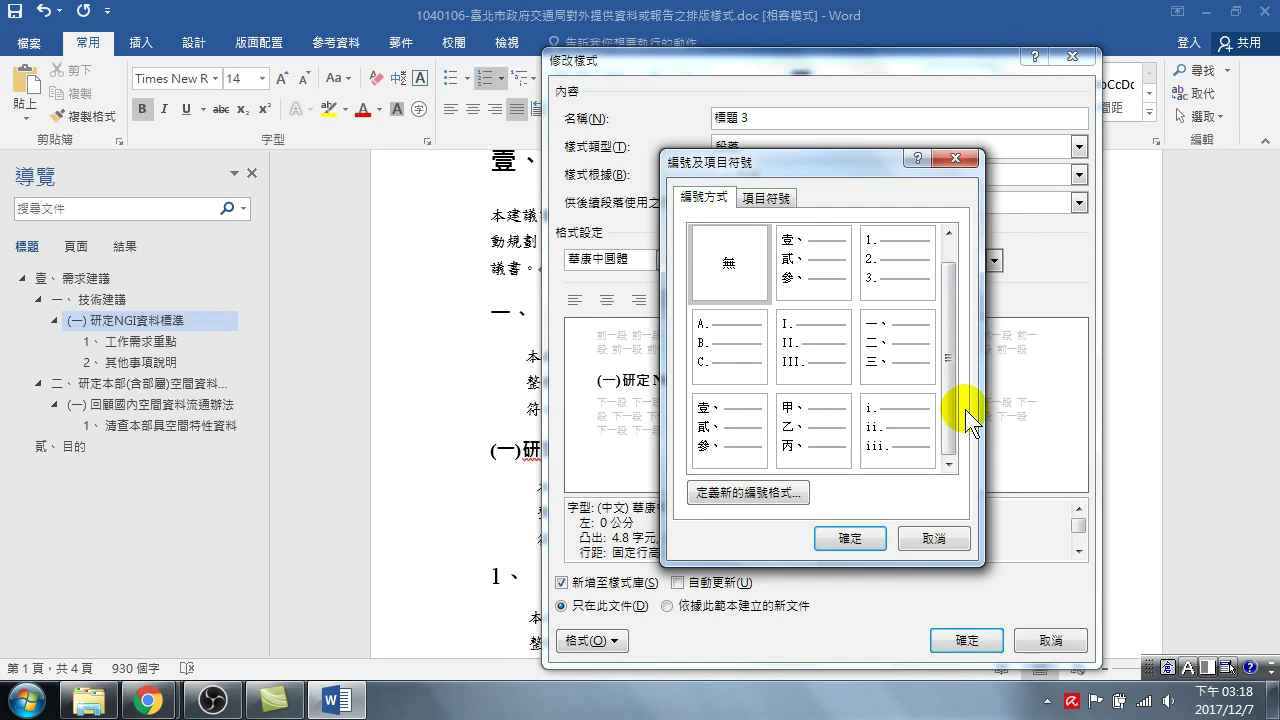
click(889, 340)
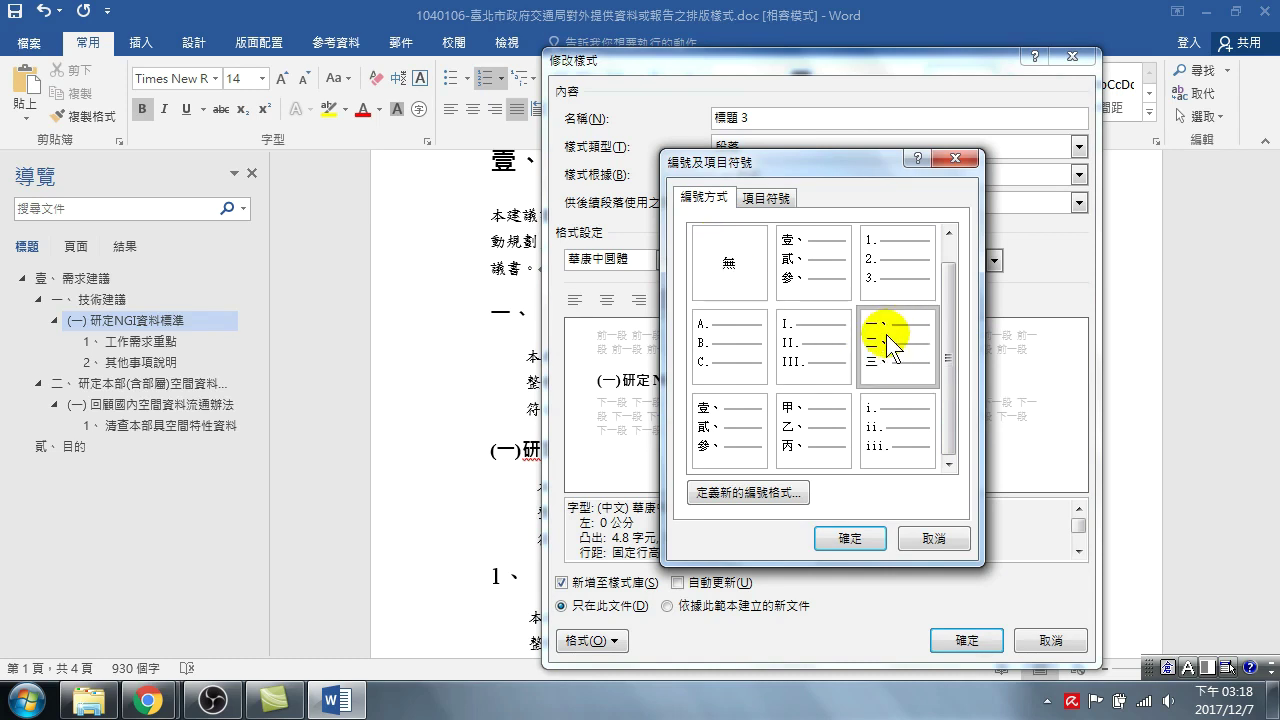
- Define a (一) number format with the 一, 二, 三 (繁) style and save 標題 3
click(771, 492)
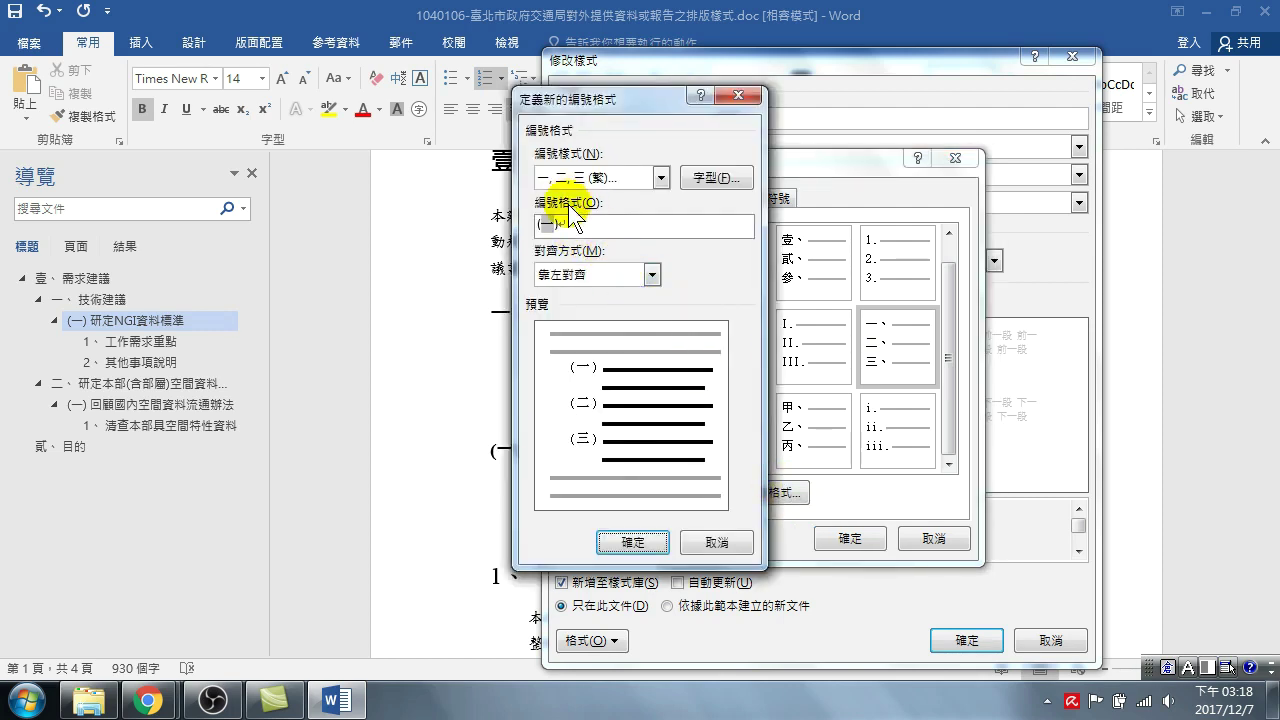
click(576, 224)
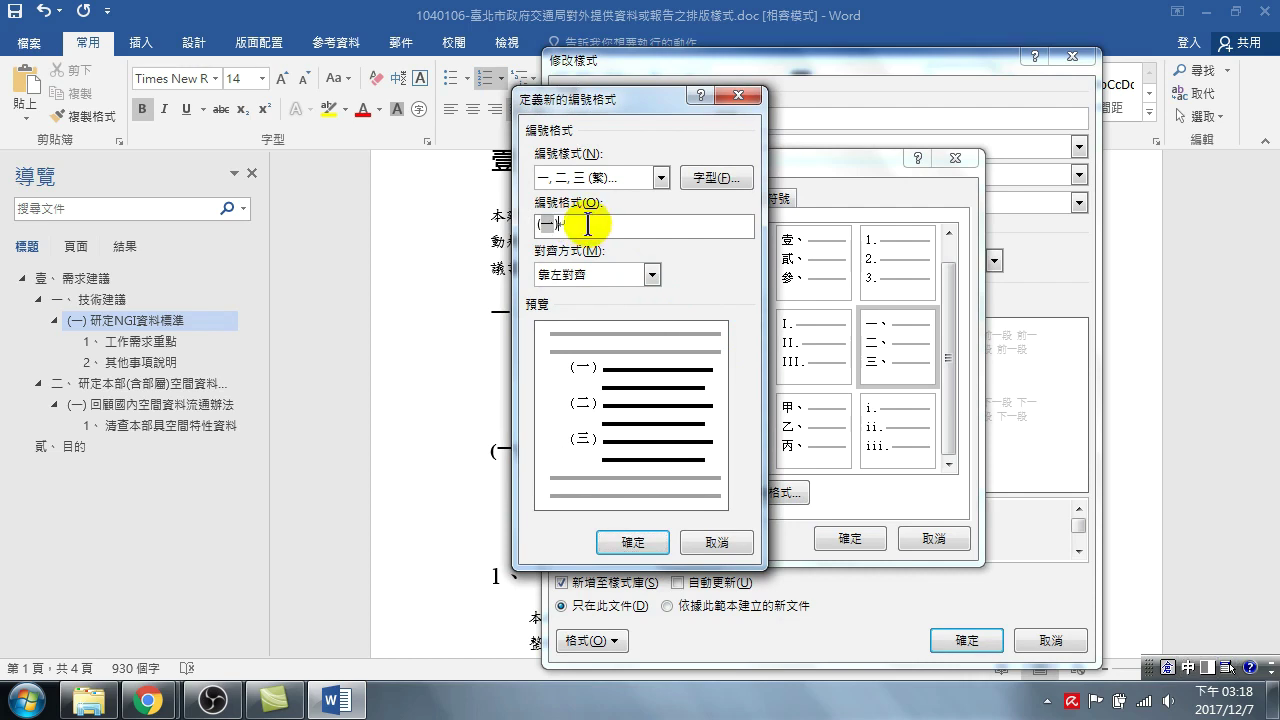
drag(576, 224, 537, 224)
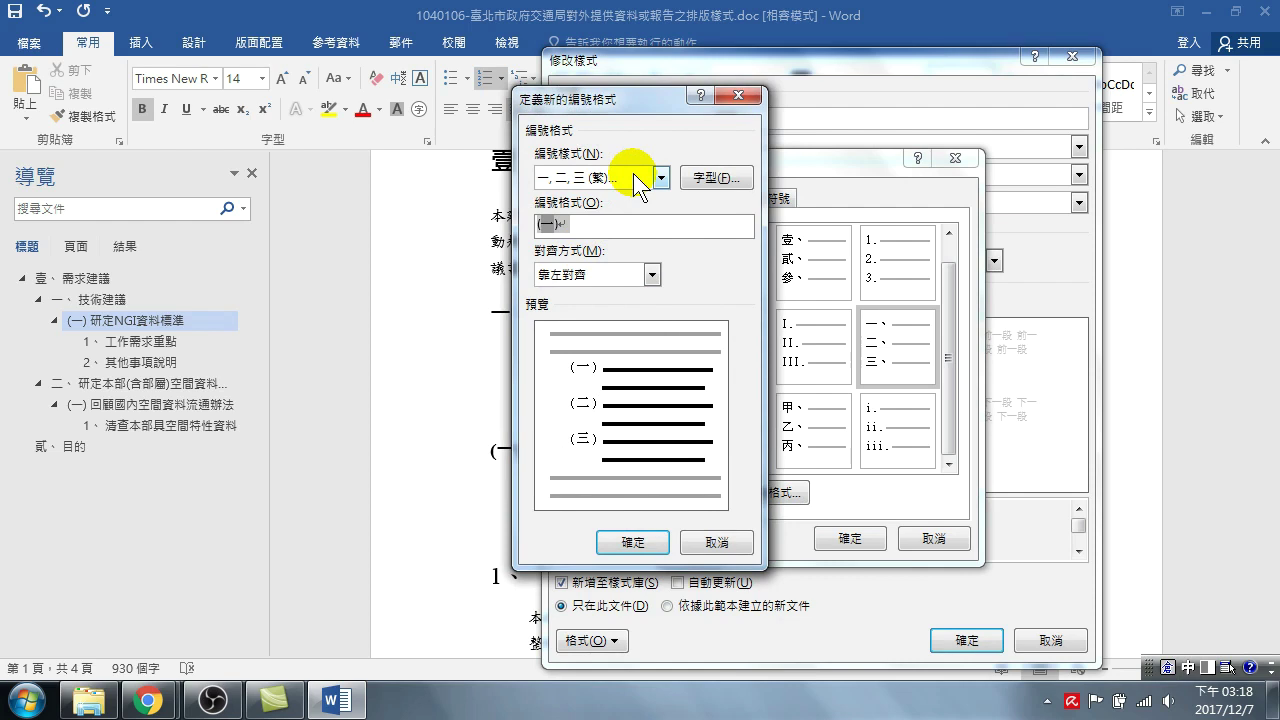
click(648, 177)
click(578, 289)
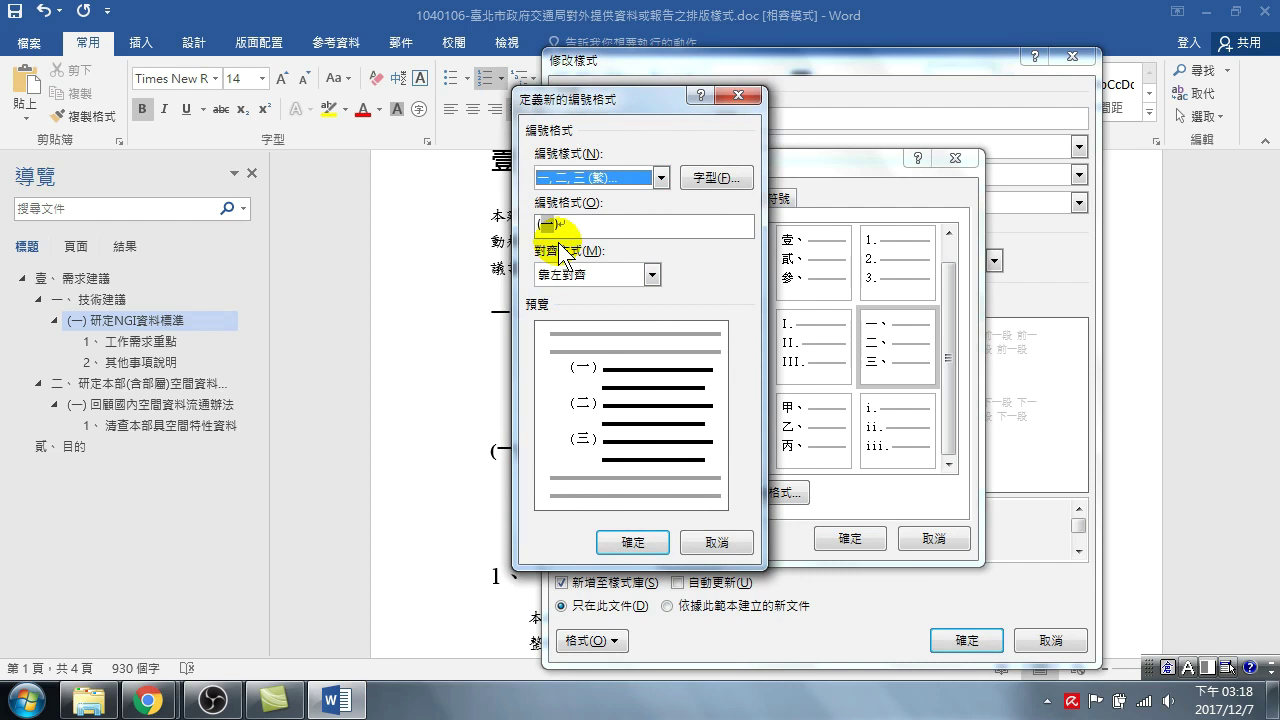
click(560, 224)
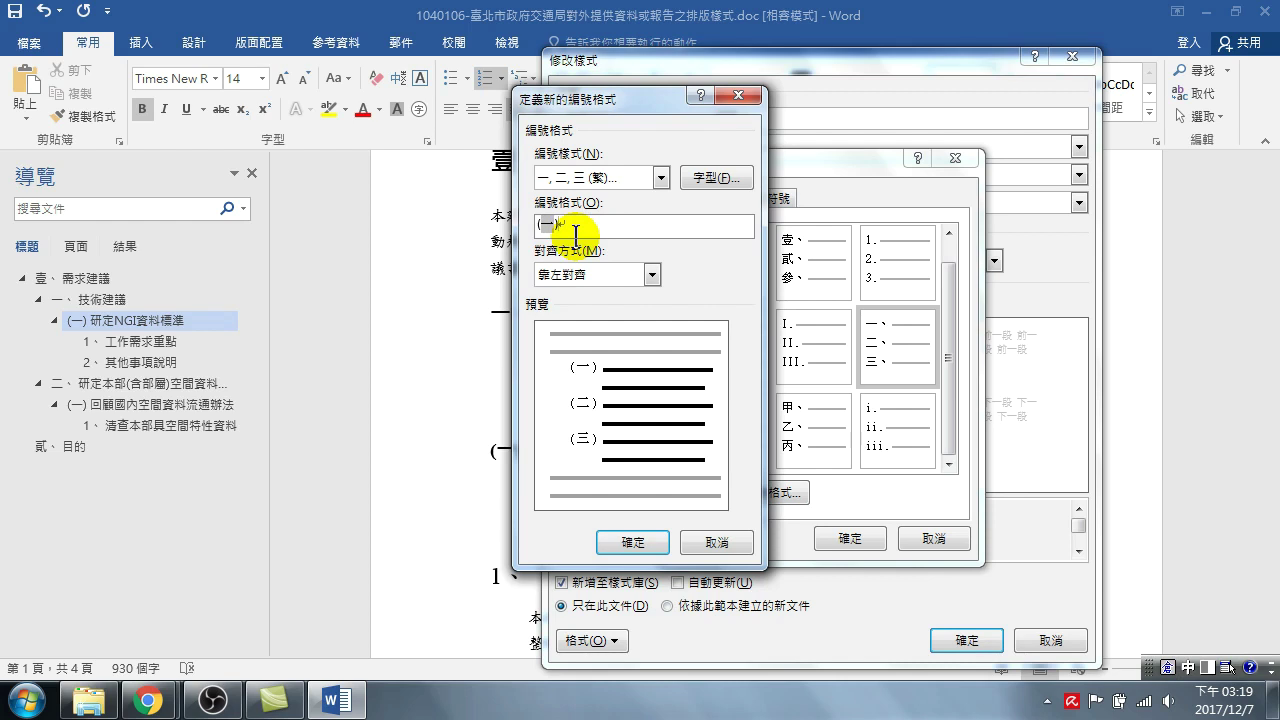
click(627, 541)
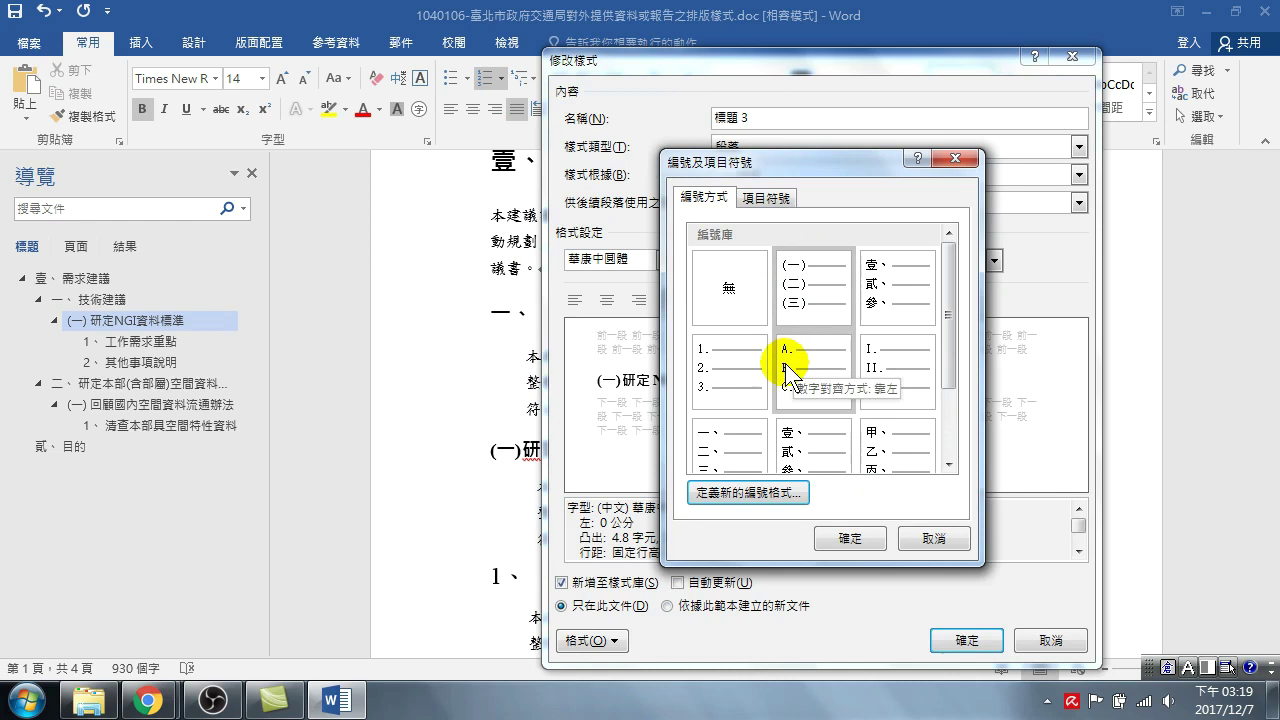
click(858, 538)
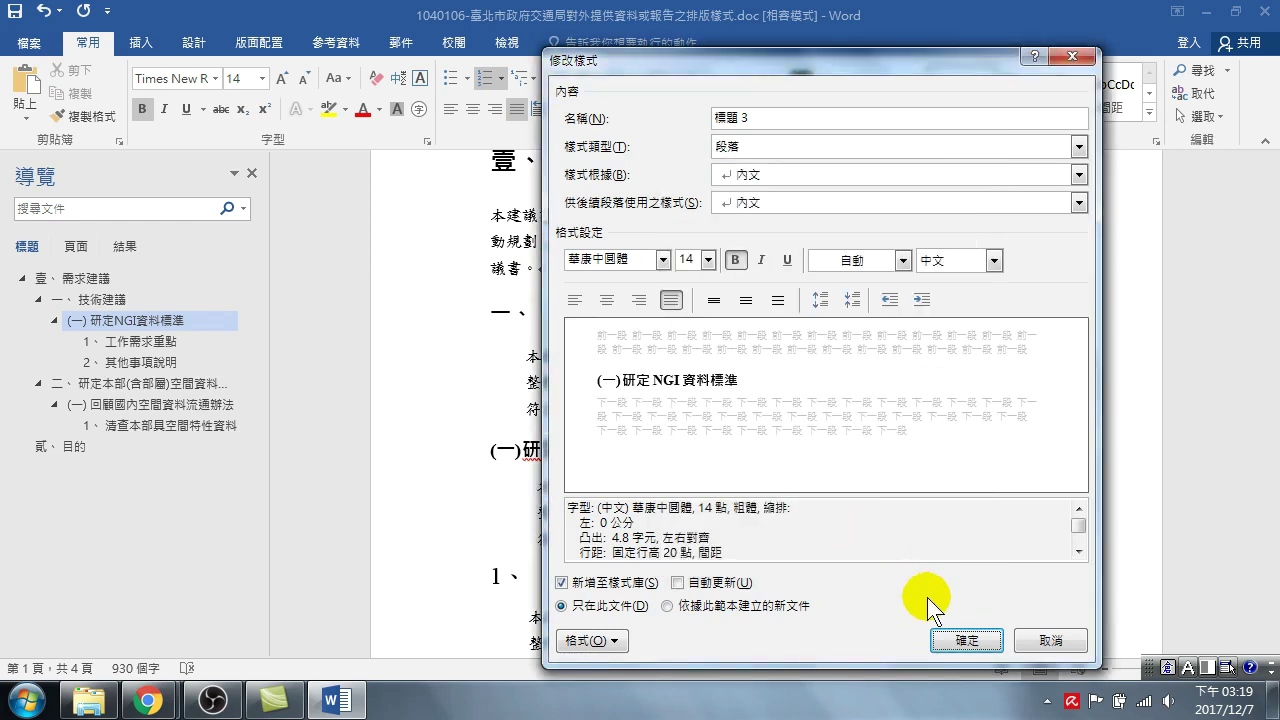
click(967, 641)
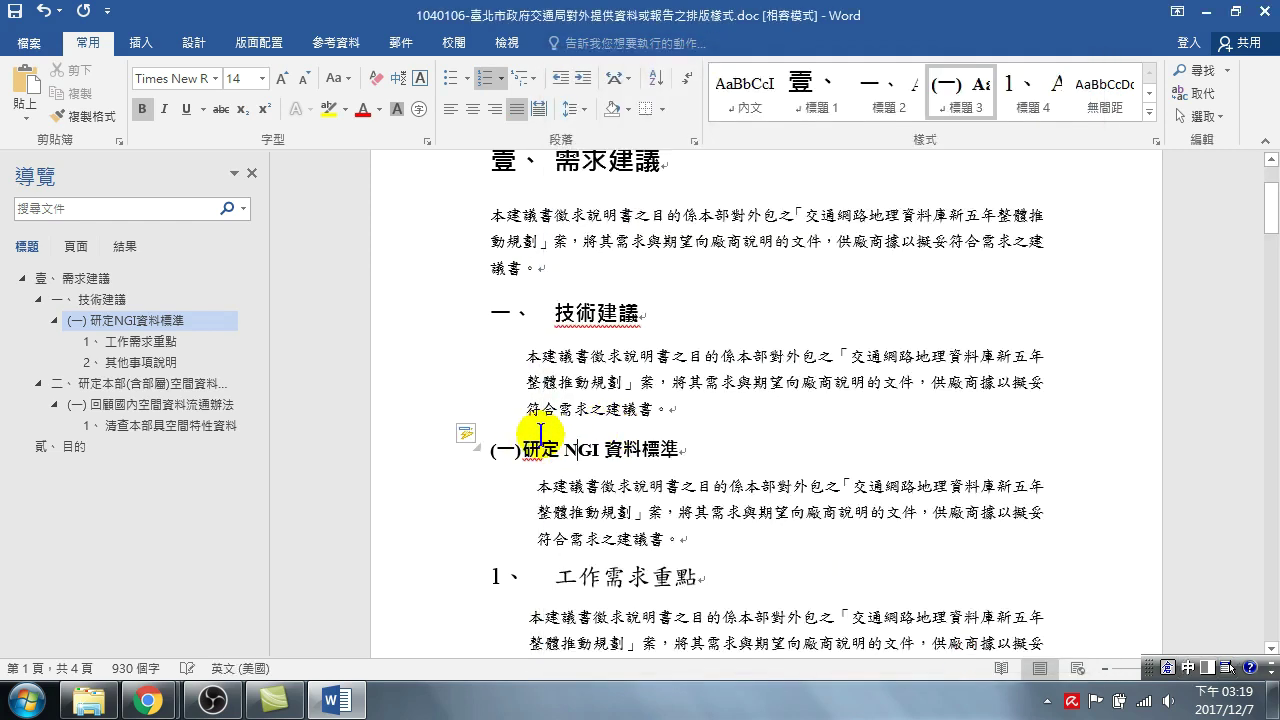
- Start a new paragraph after 本建議書徵求說明書。 and type 如擬。 with the Chinese IME
scroll(573, 373, down, 3)
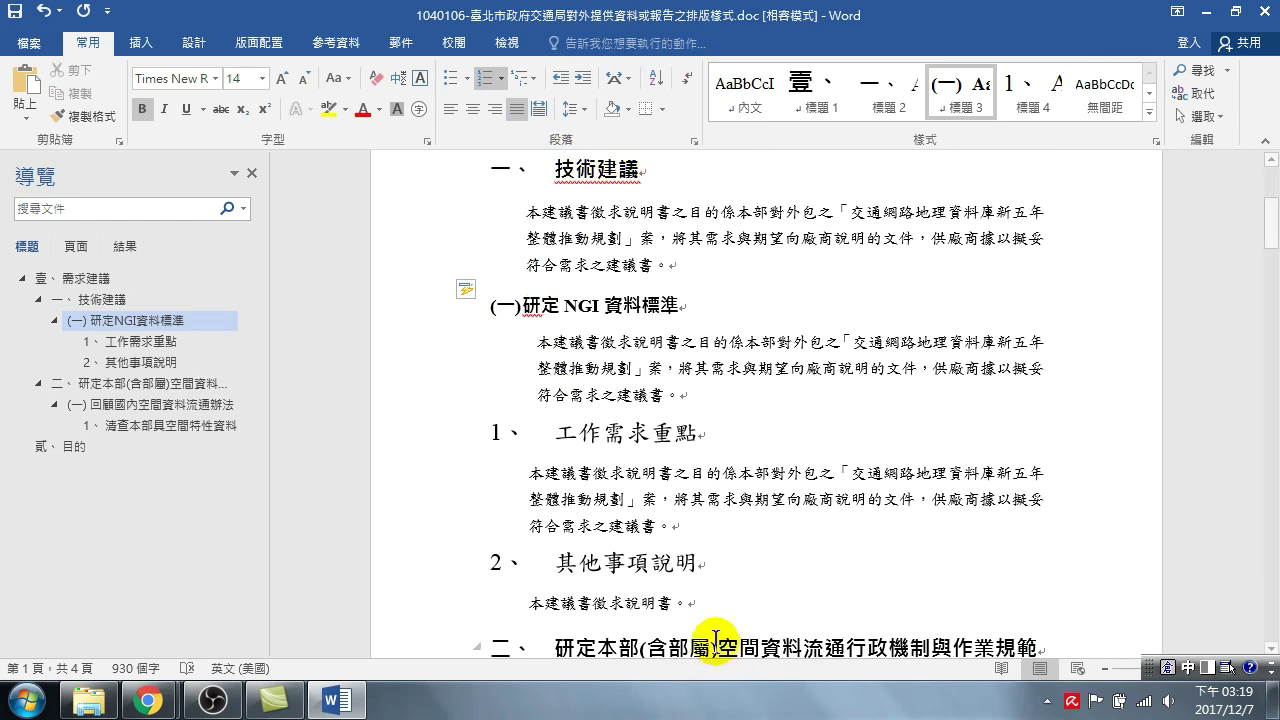
click(728, 600)
key(Return)
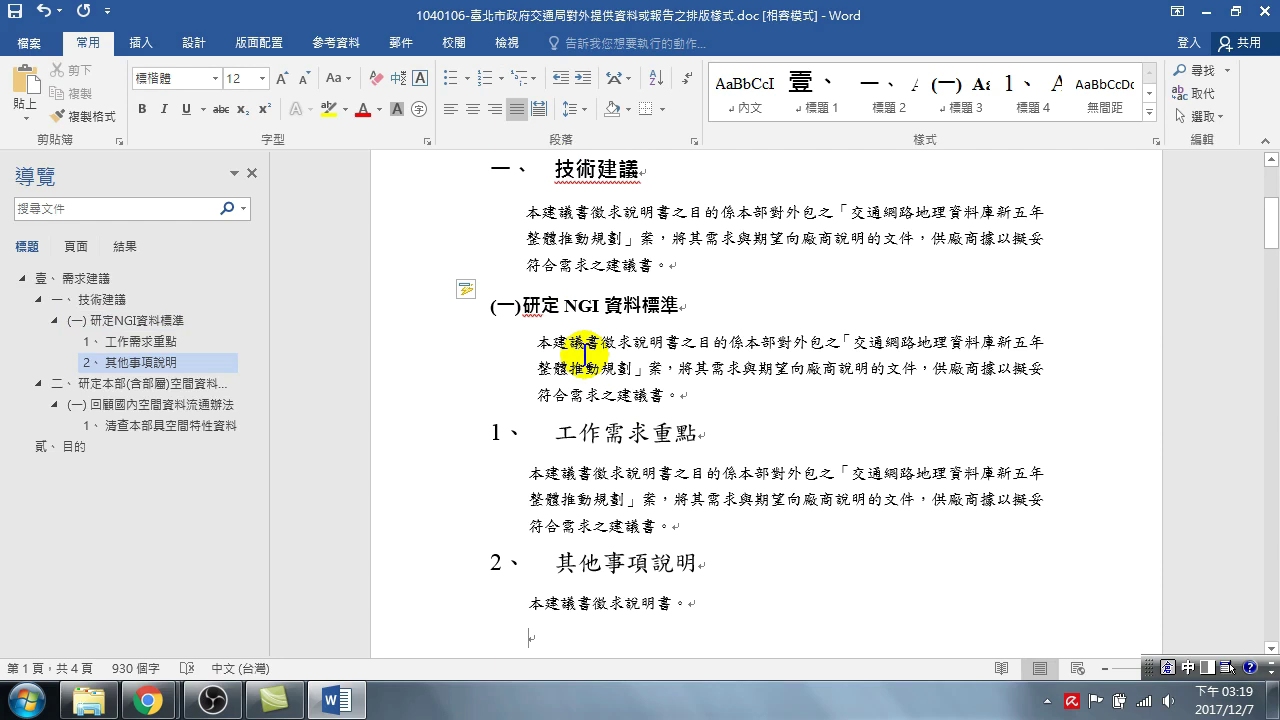
text(如)
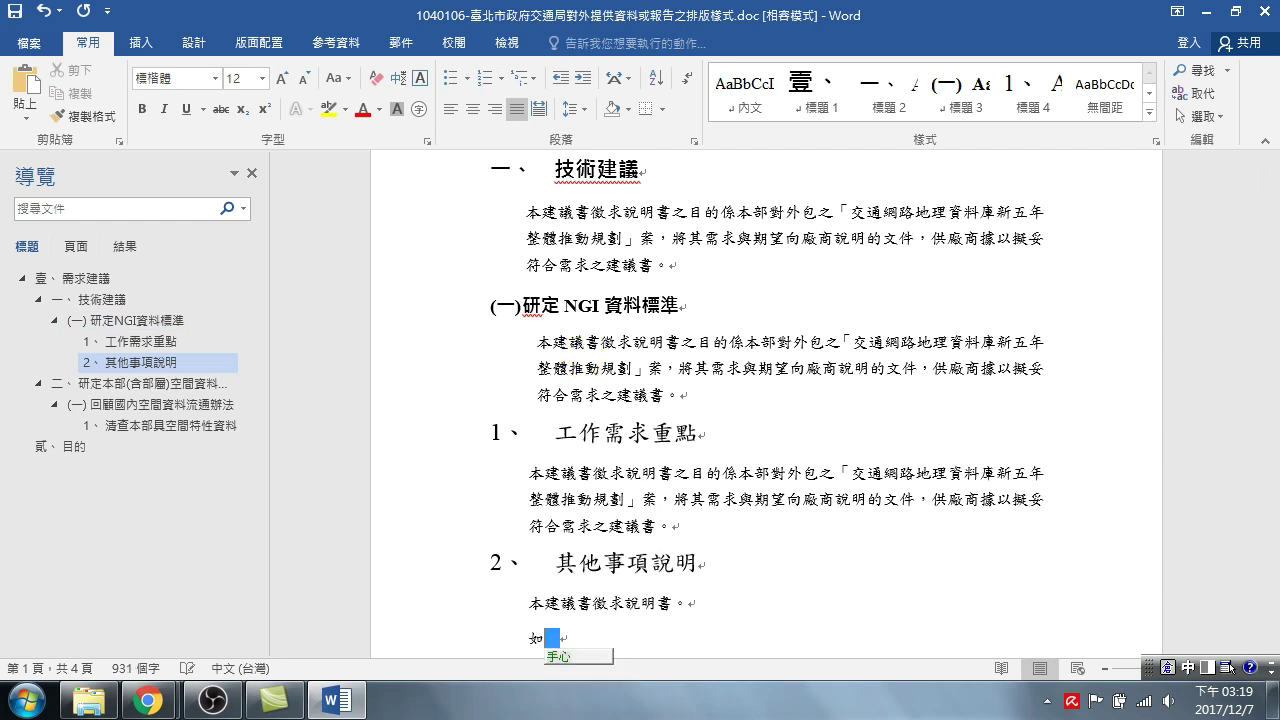
key(space)
text(1.)
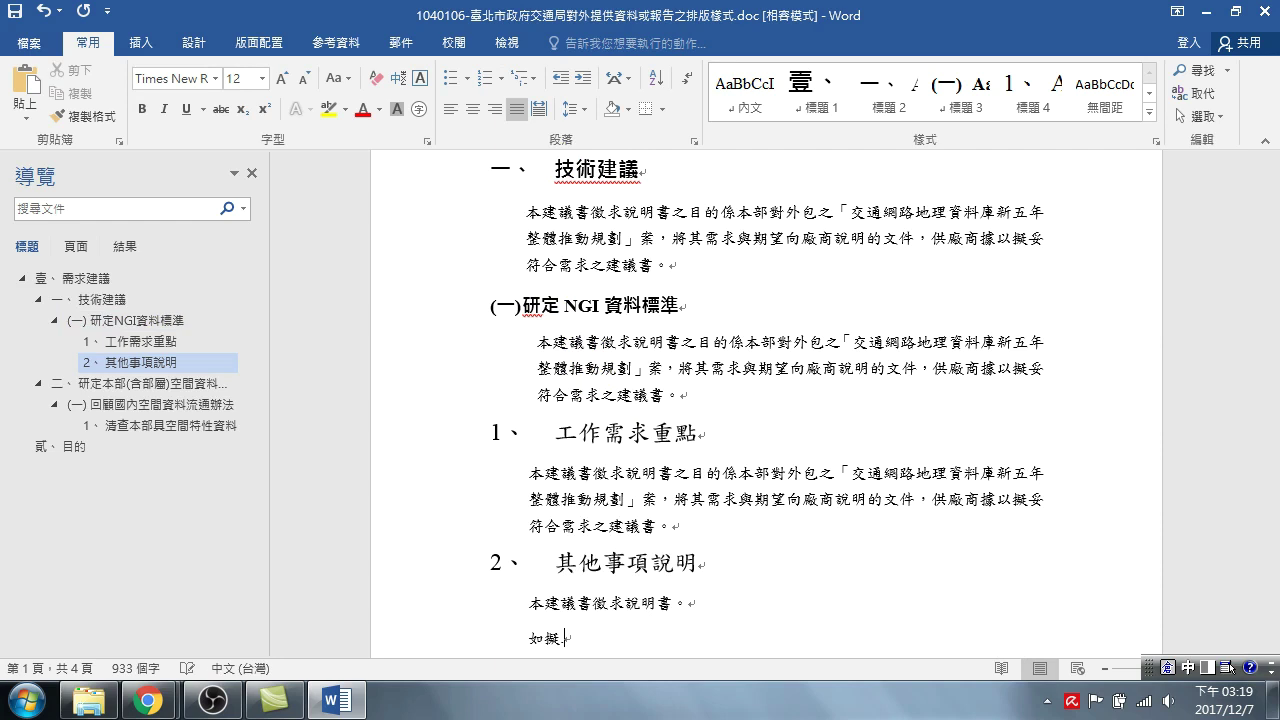
key(BackSpace)
text(。)
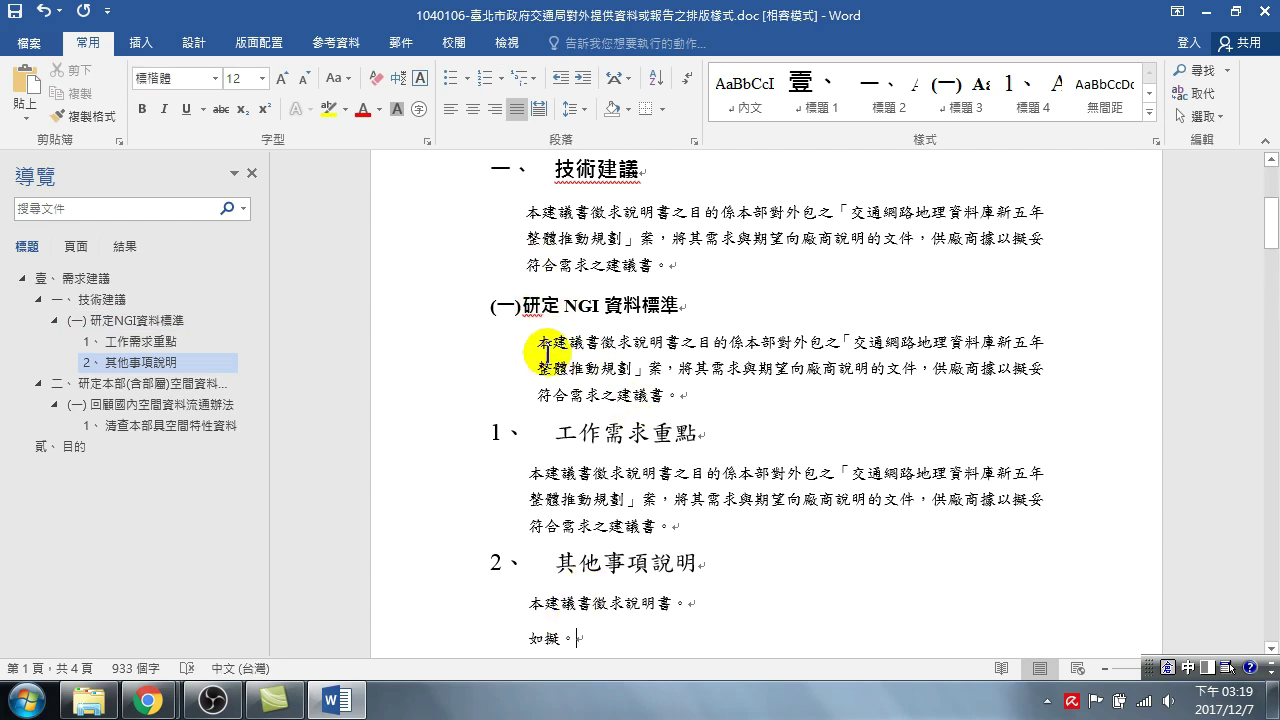
- Apply the 標題 3 style to the 如擬。 line so it reads (二)如擬。
click(957, 88)
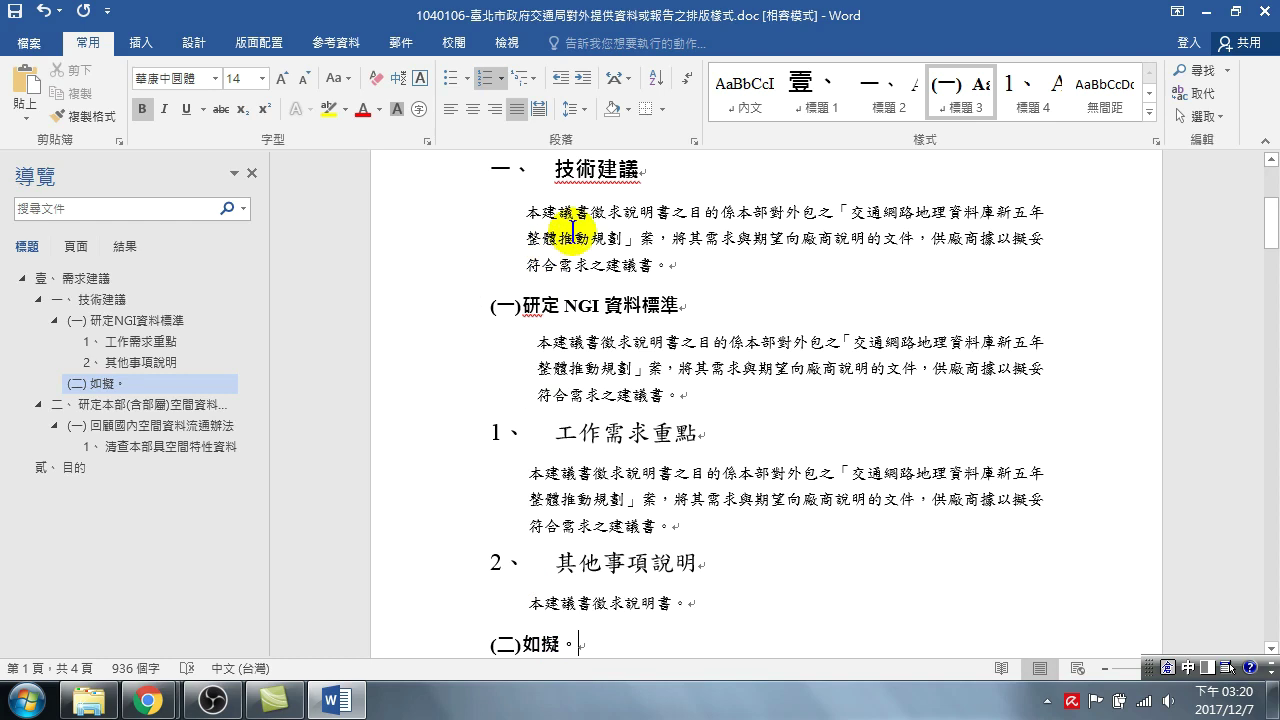
scroll(528, 220, up, 3)
scroll(512, 228, up, 2)
scroll(517, 350, down, 2)
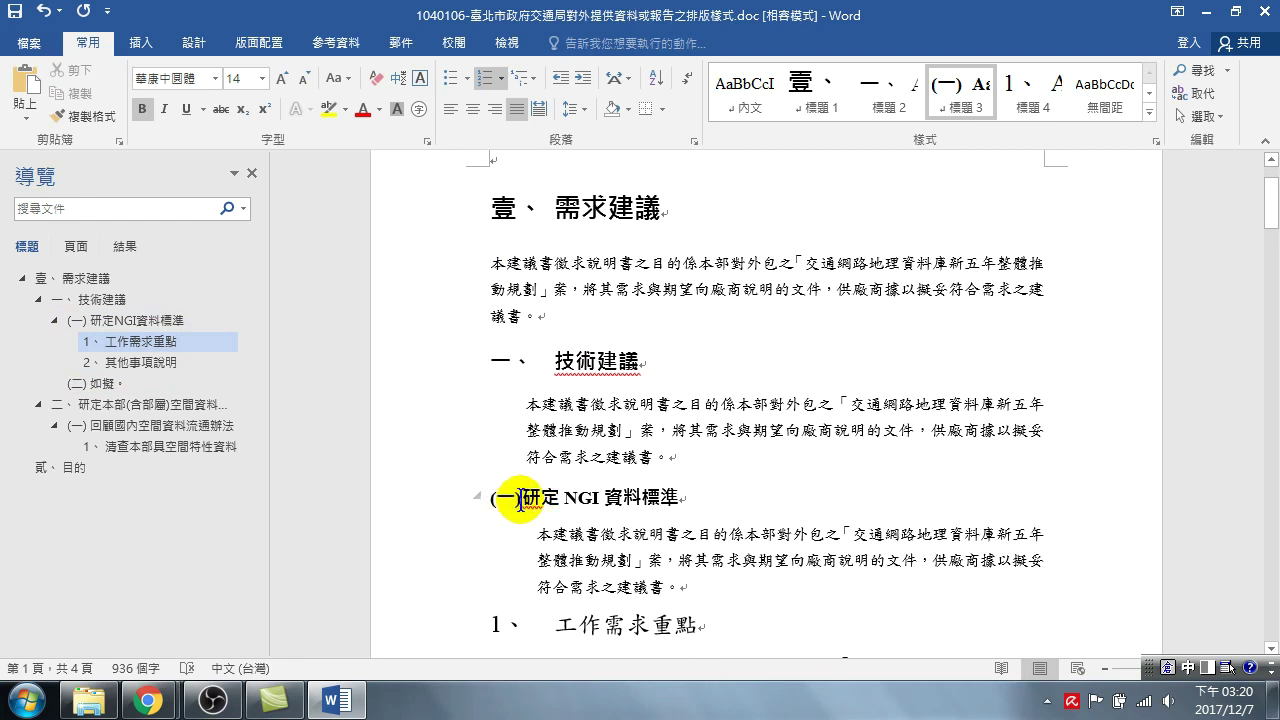
scroll(527, 493, down, 2)
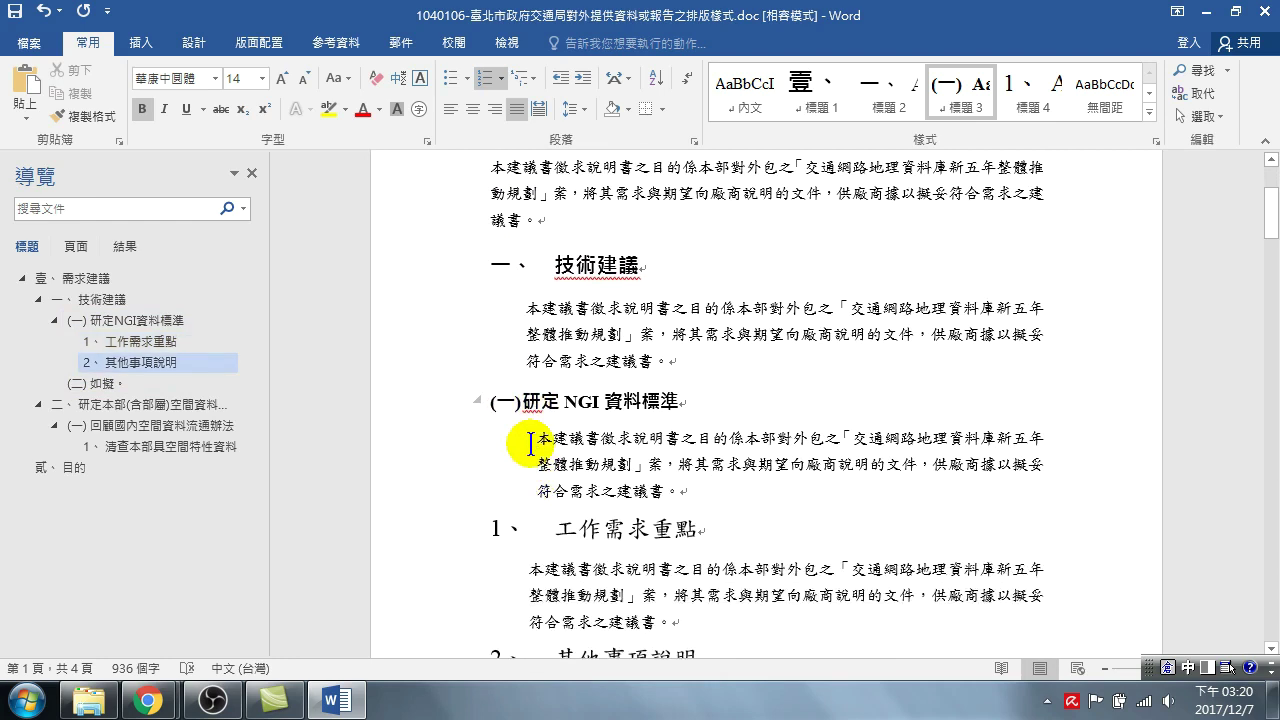
click(558, 528)
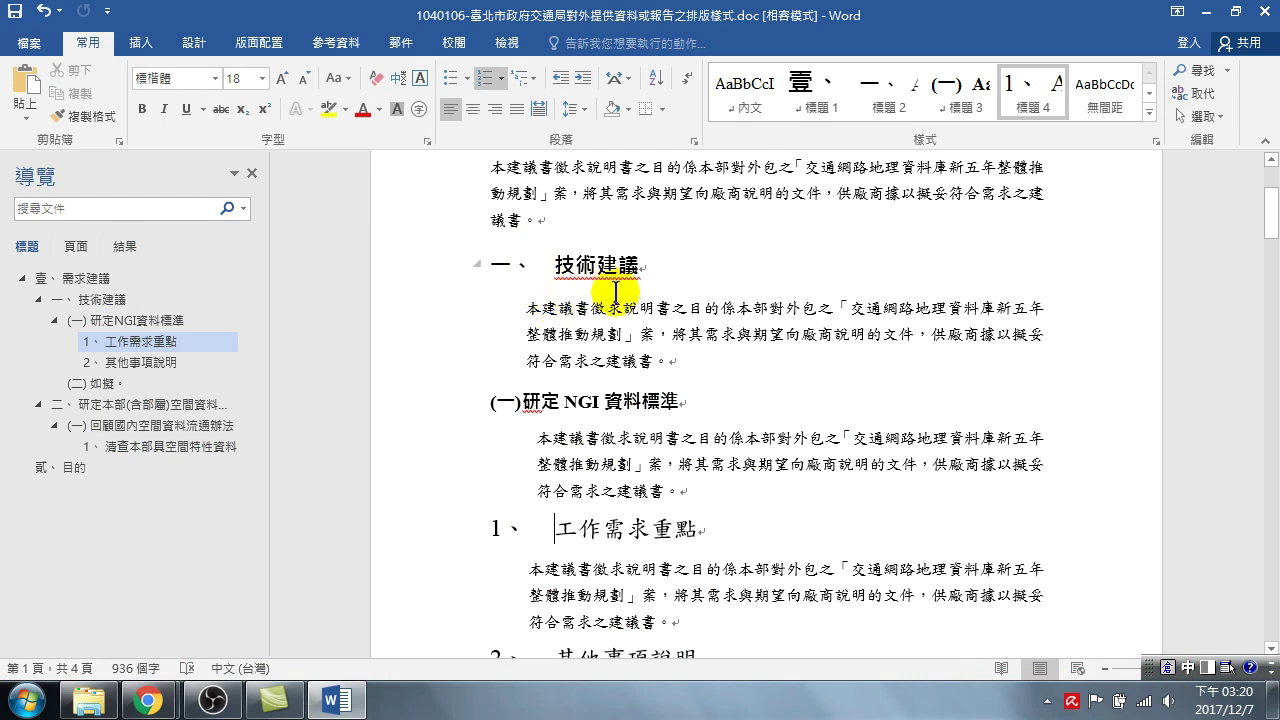
scroll(560, 295, up, 4)
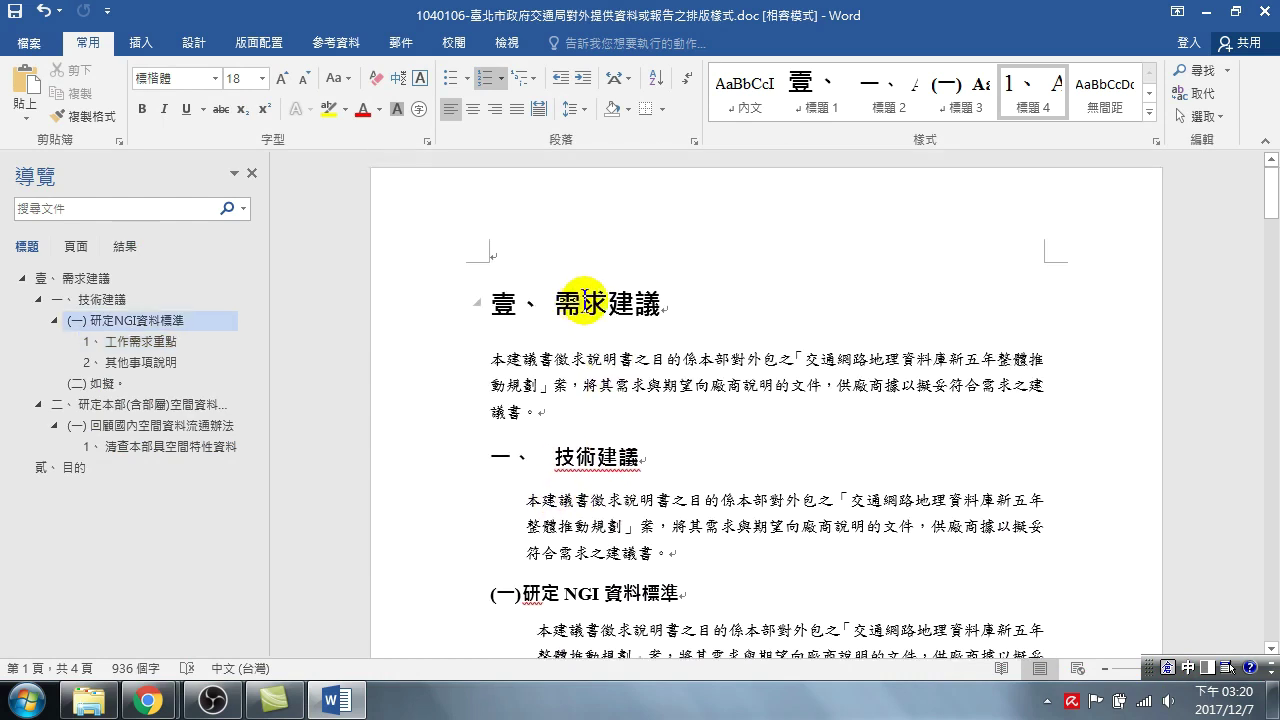
click(581, 295)
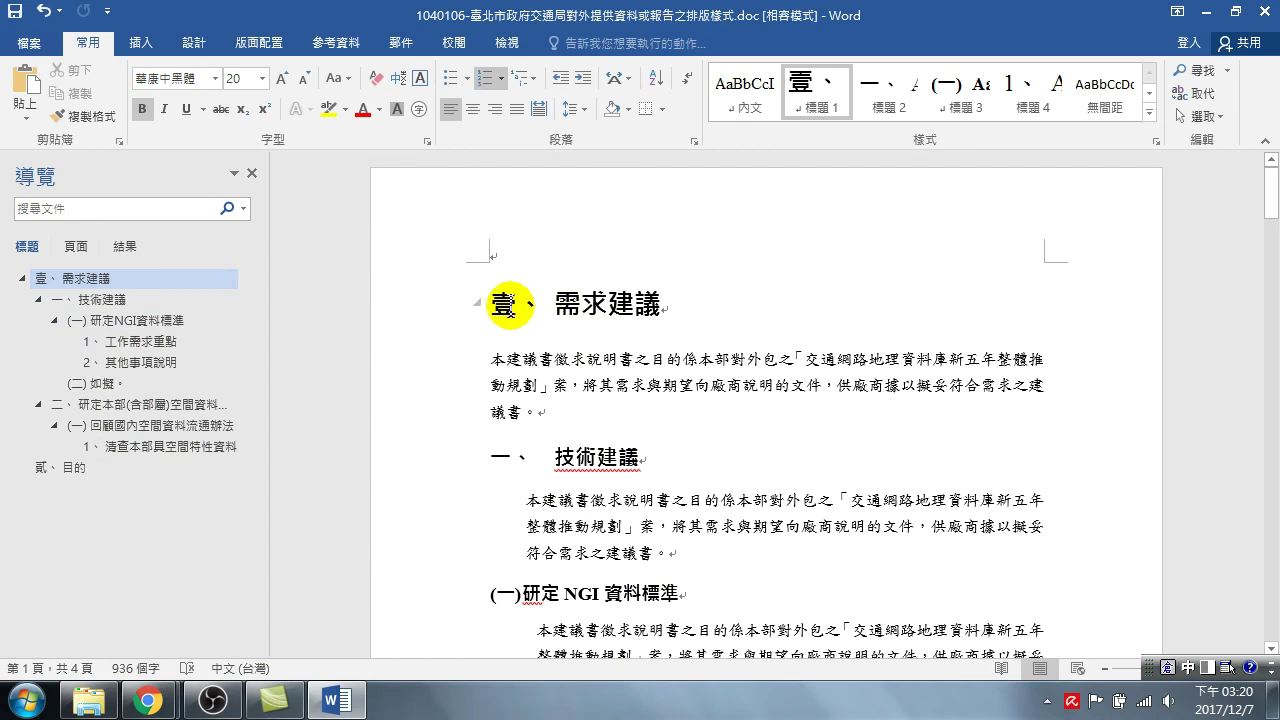
click(506, 306)
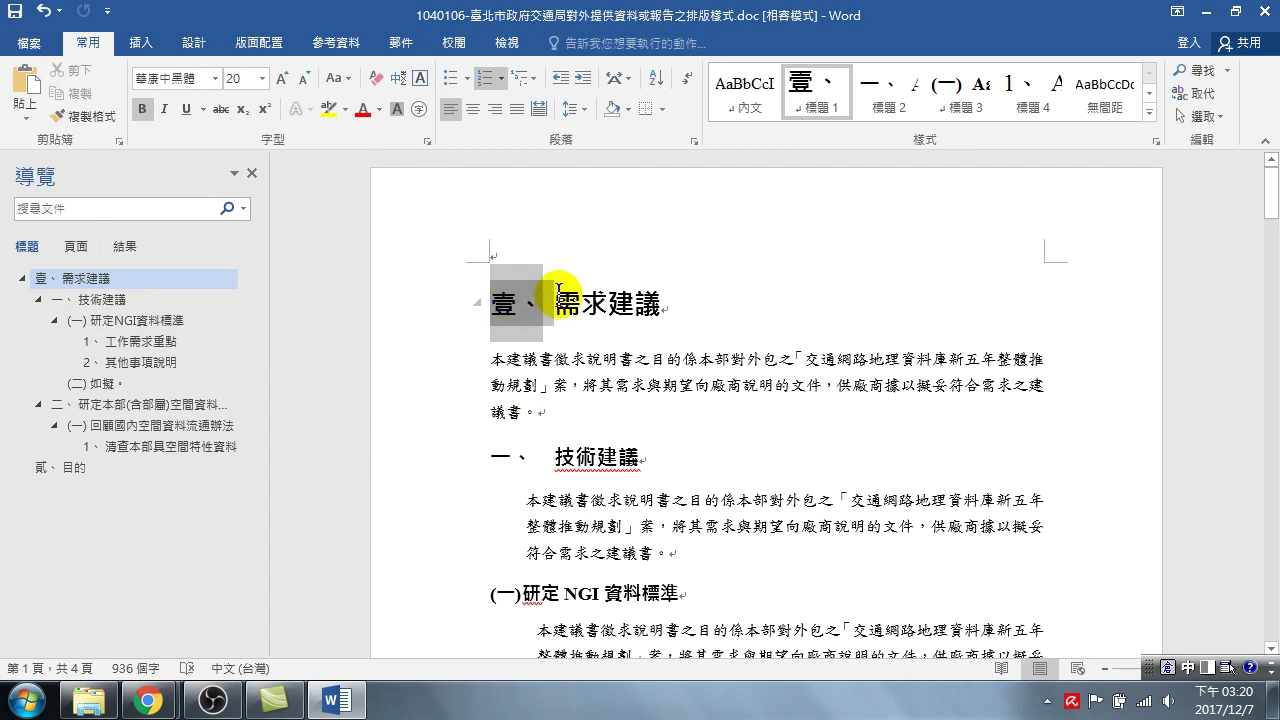
click(581, 303)
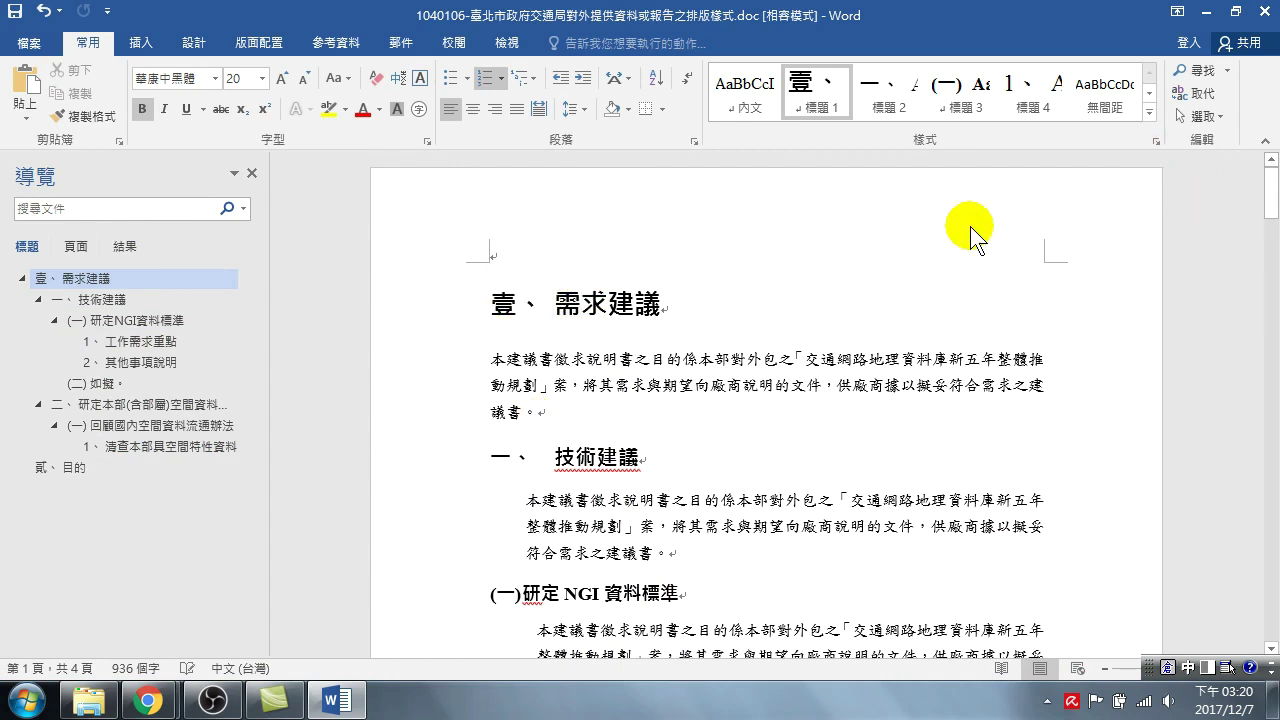
click(495, 46)
- Turn on 尺規 on the 檢視 tab, then inspect the 壹、 heading number's context menu
click(259, 70)
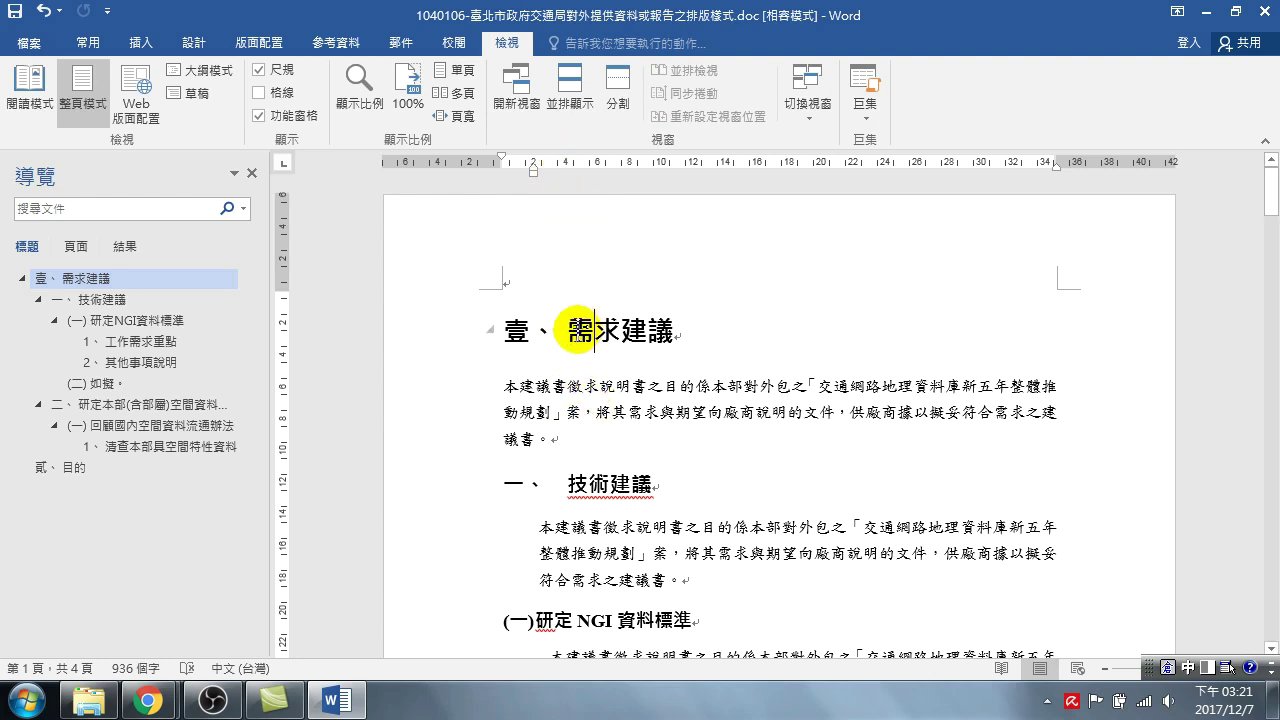
double_click(519, 331)
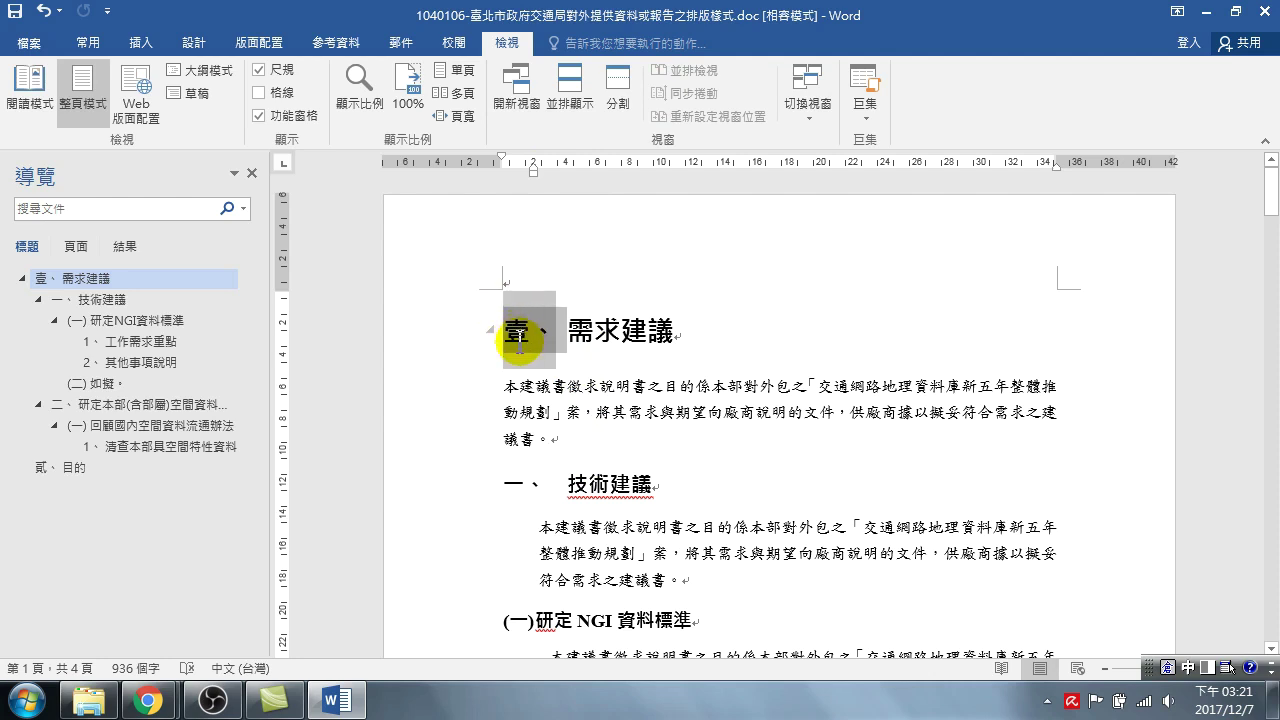
right_click(519, 336)
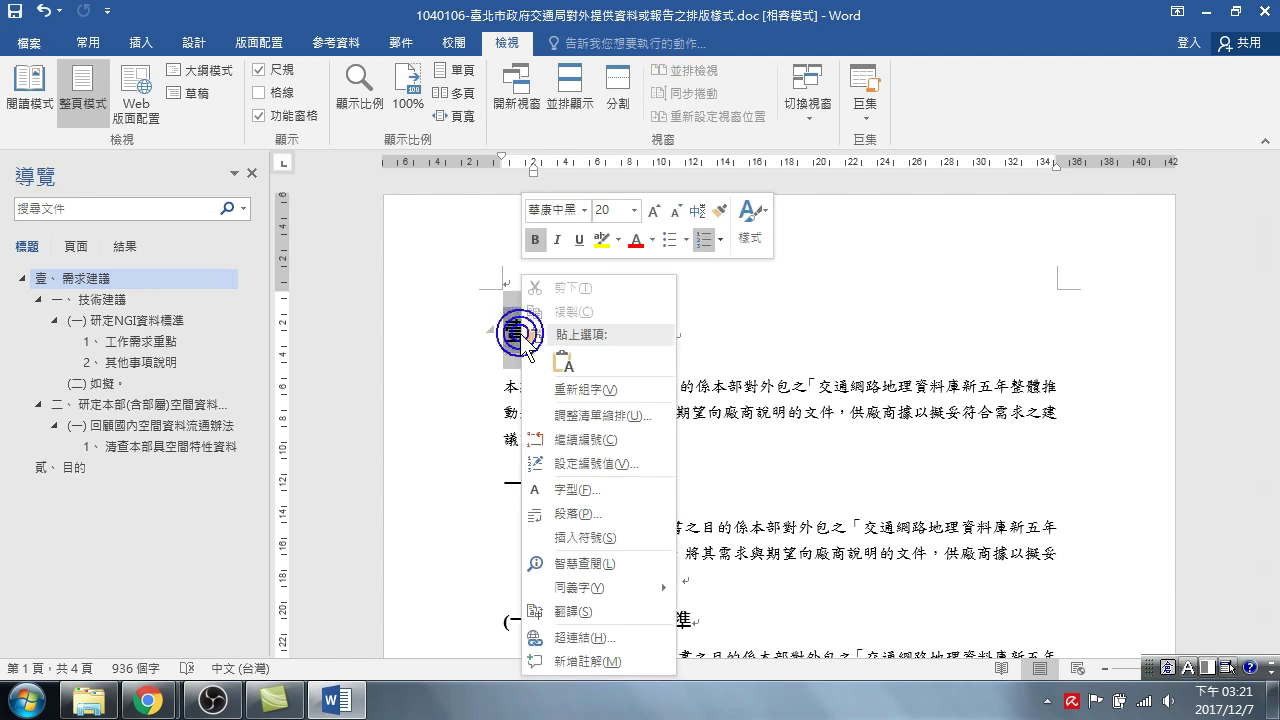
click(737, 355)
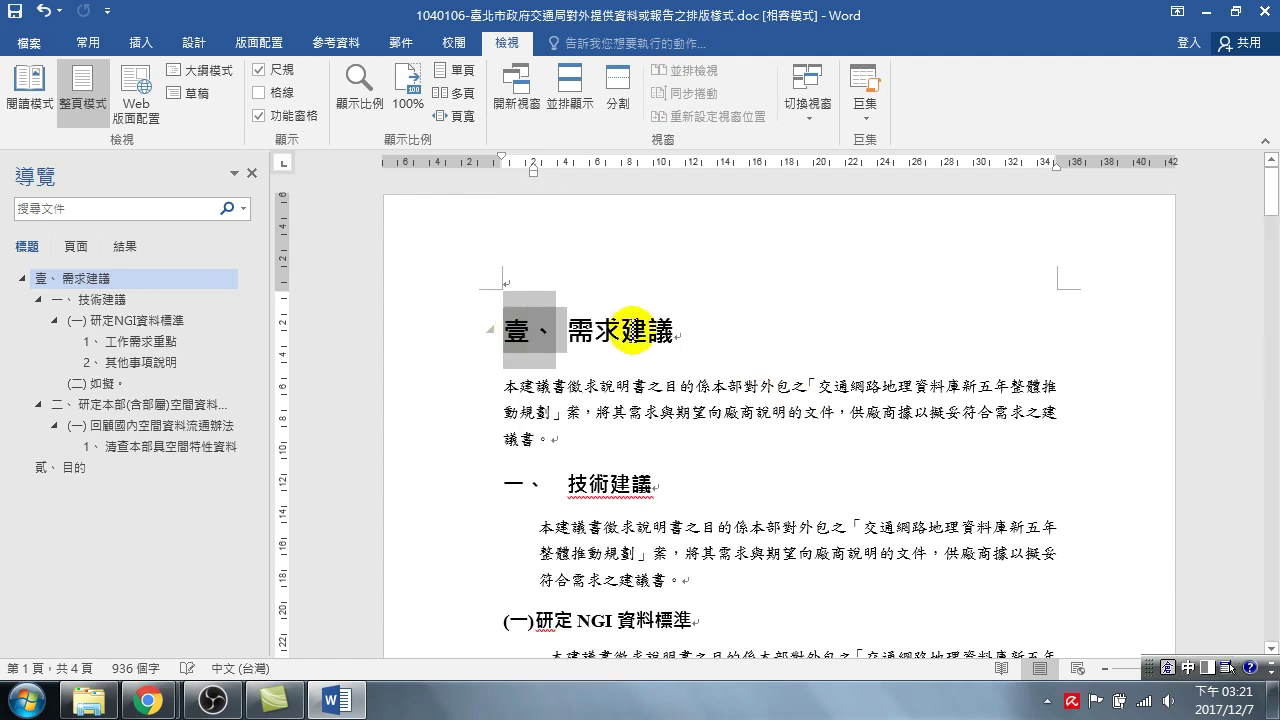
right_click(627, 322)
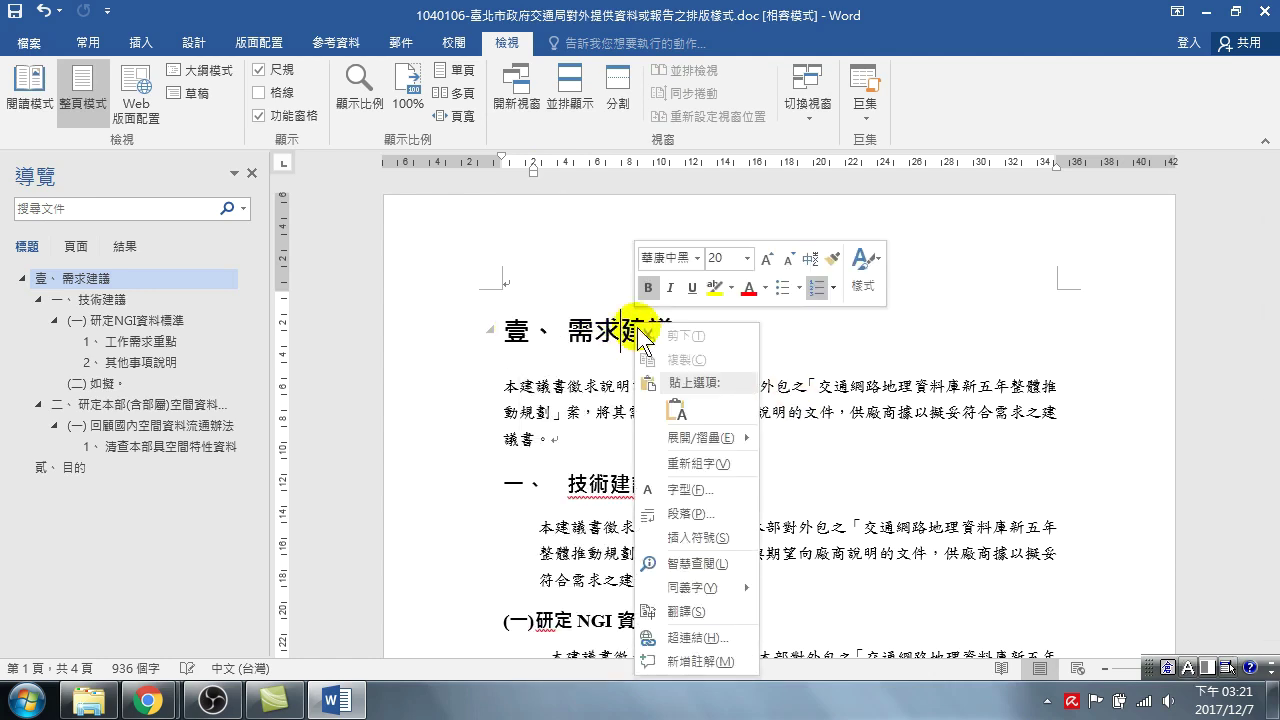
click(527, 338)
click(530, 334)
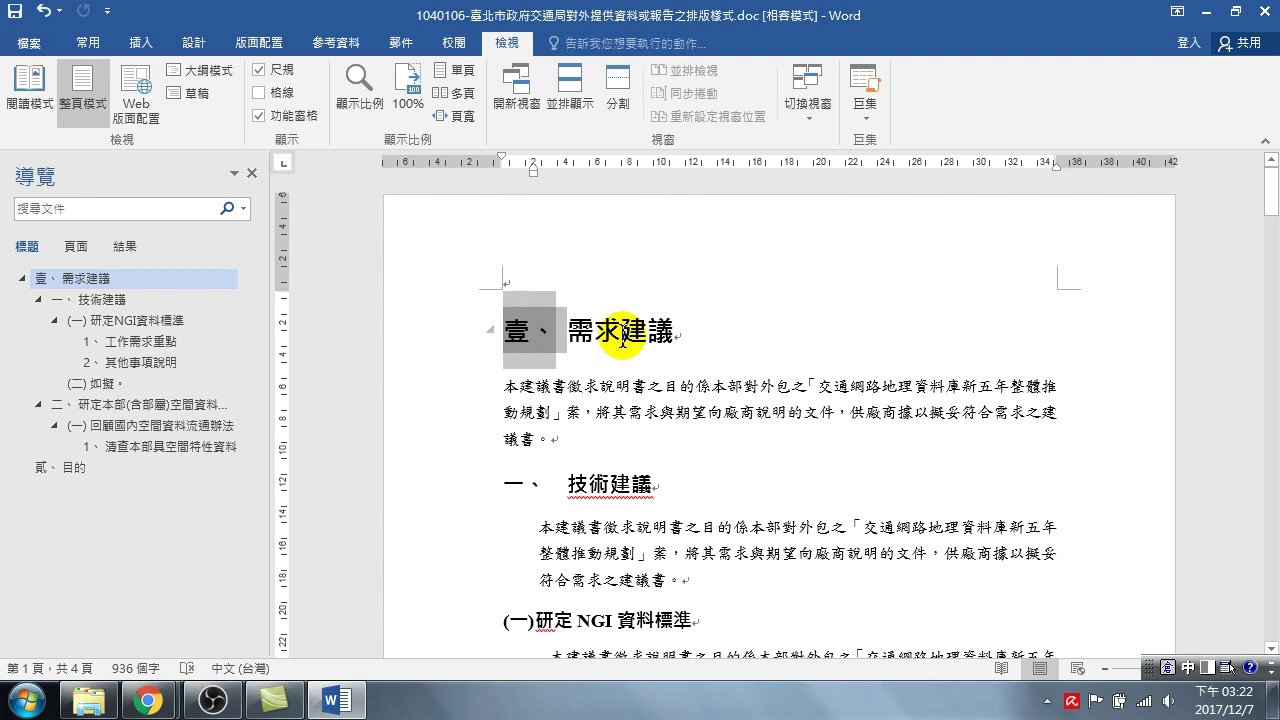
click(520, 328)
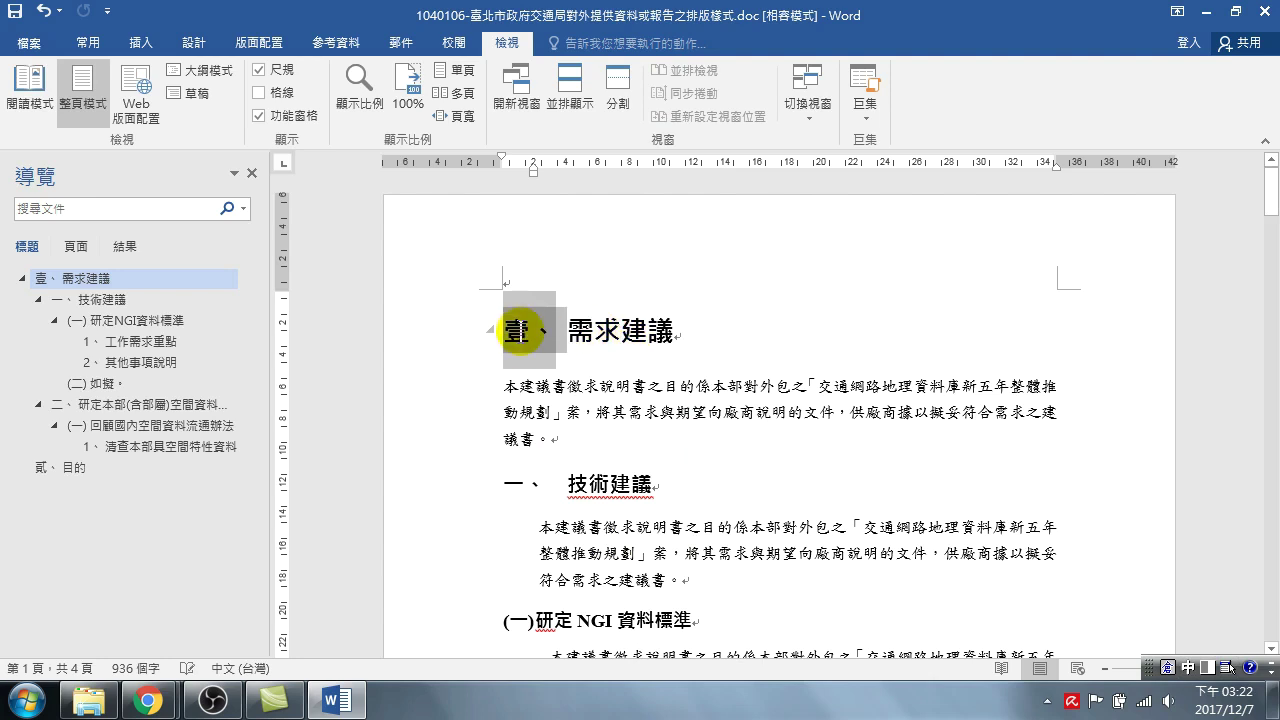
click(620, 390)
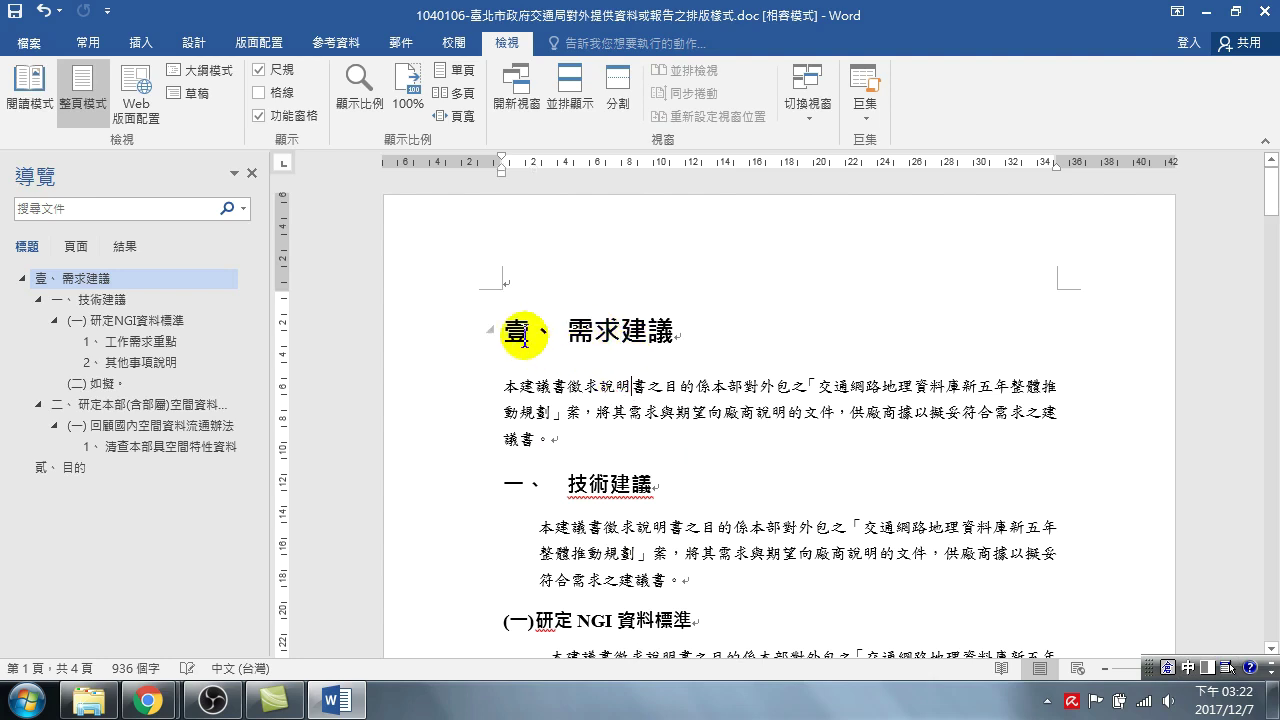
right_click(514, 322)
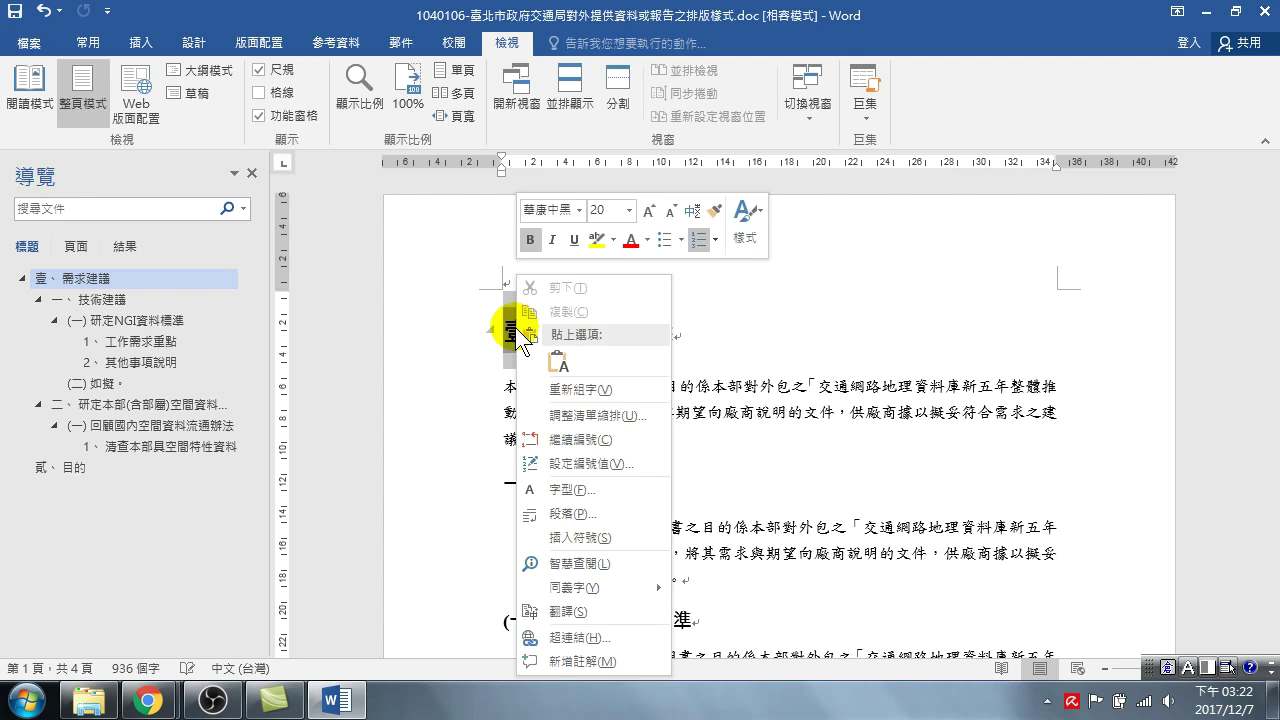
- Add a 3.8 cm tab stop after the 壹、 number and update the 標題 1 style
click(587, 418)
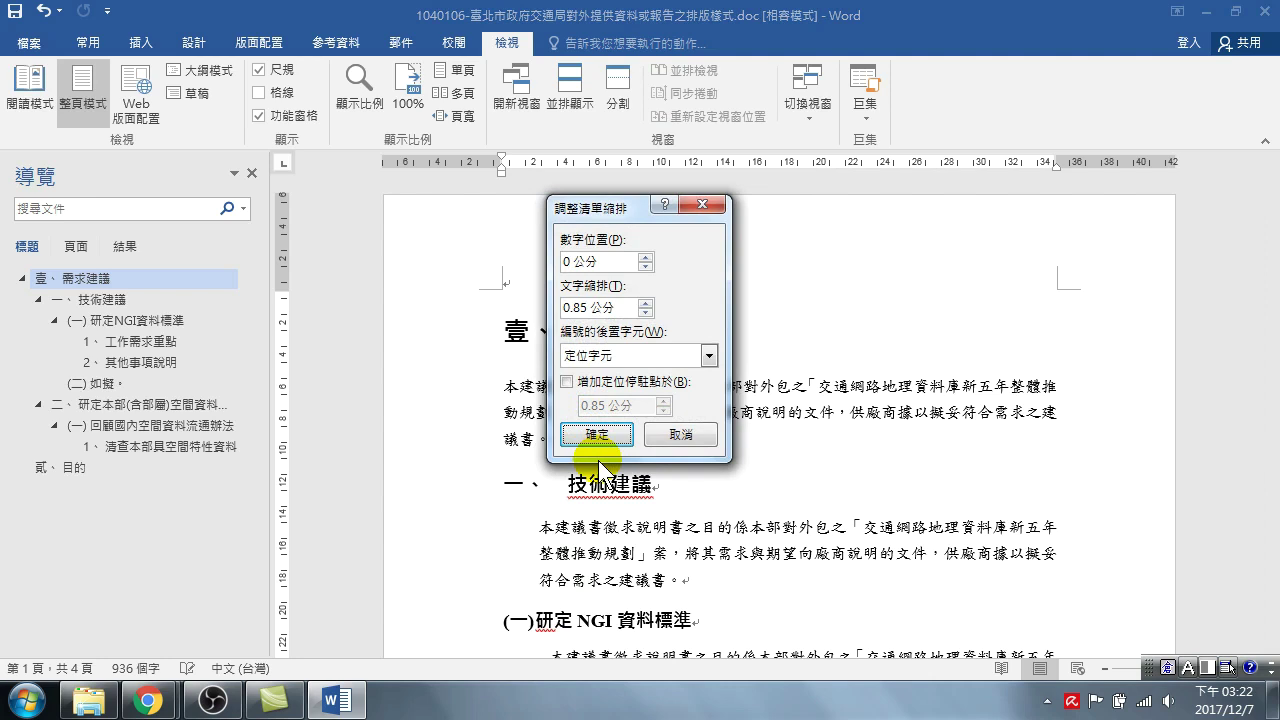
click(585, 383)
click(567, 382)
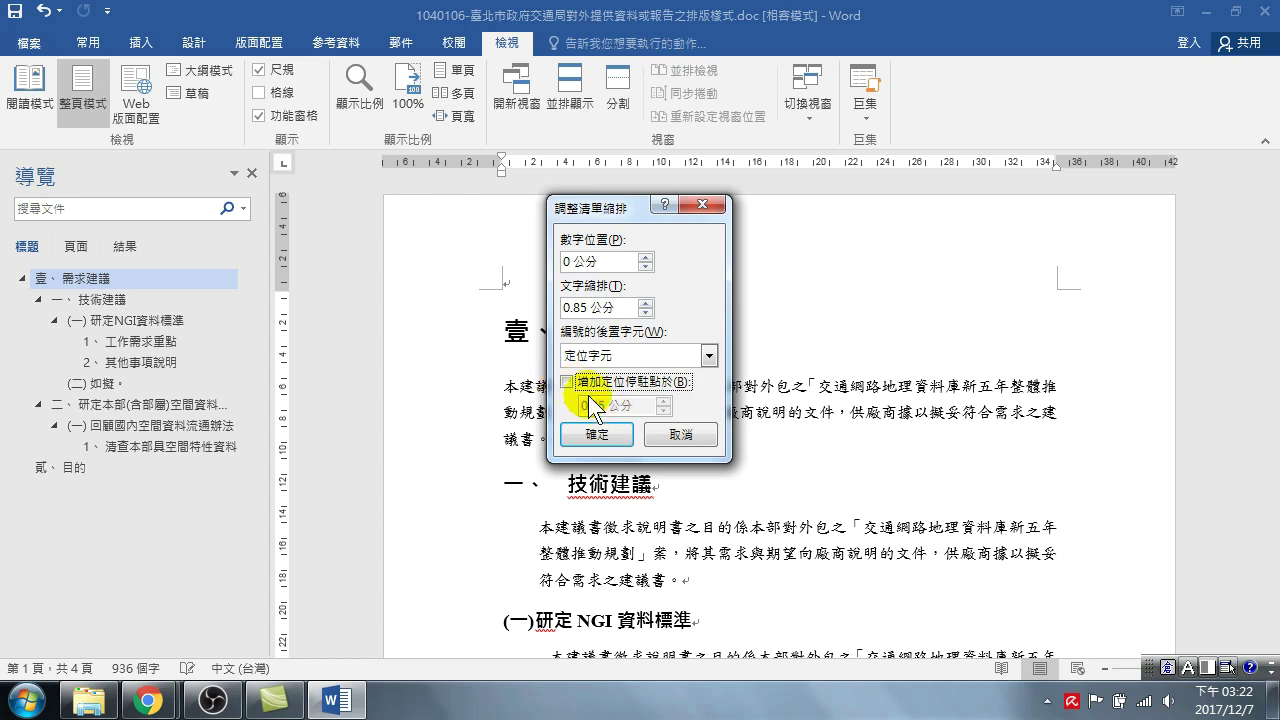
click(568, 382)
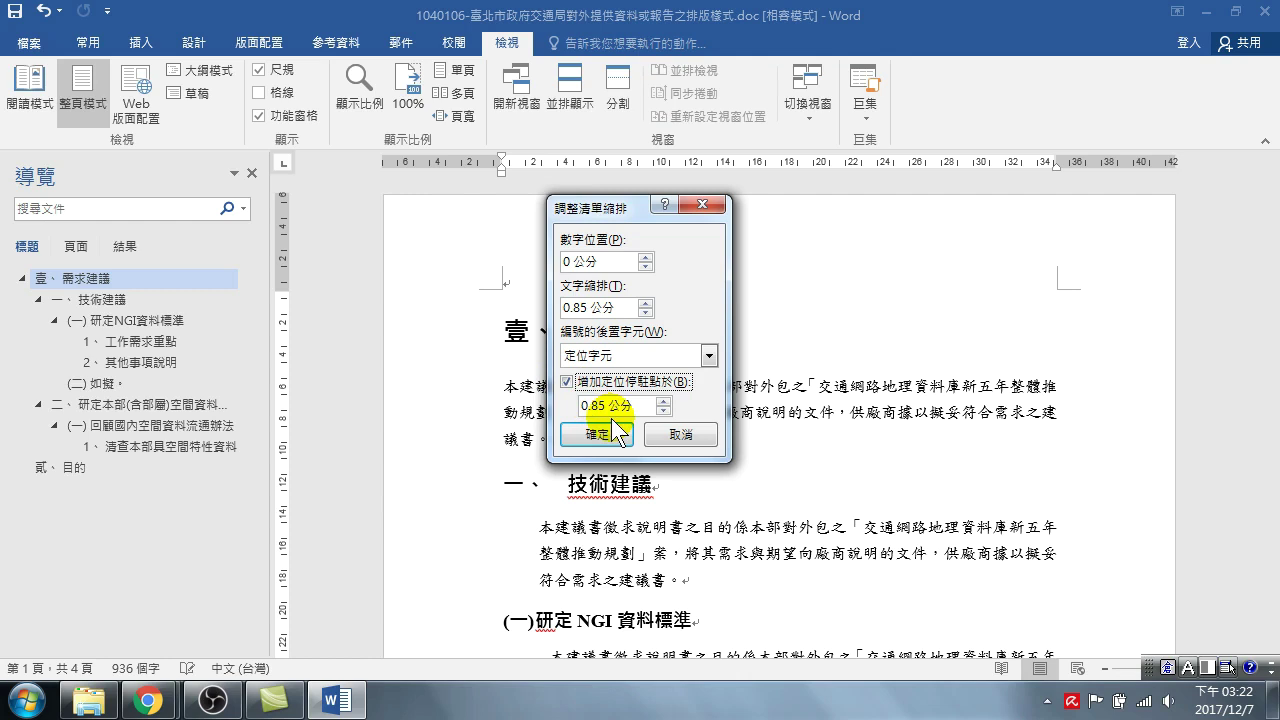
click(665, 403)
click(665, 403)
click(665, 403)
click(665, 403)
drag(600, 405, 563, 411)
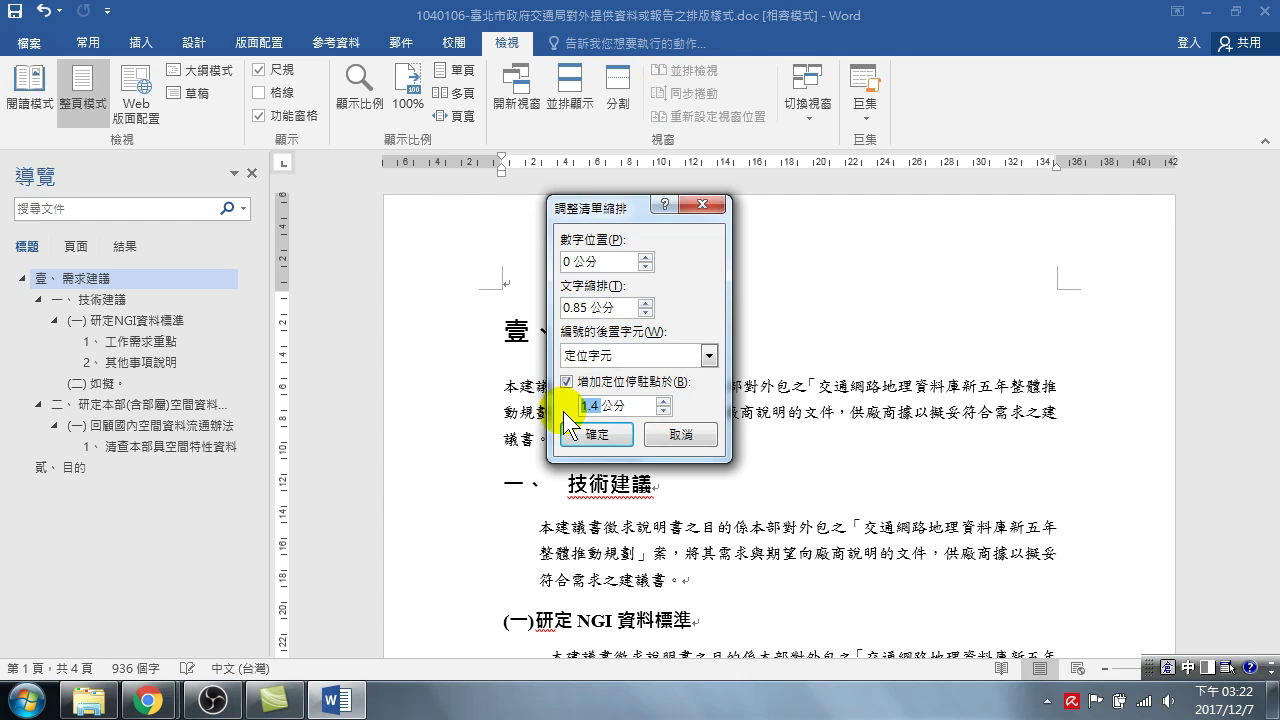
text(3.8)
click(589, 435)
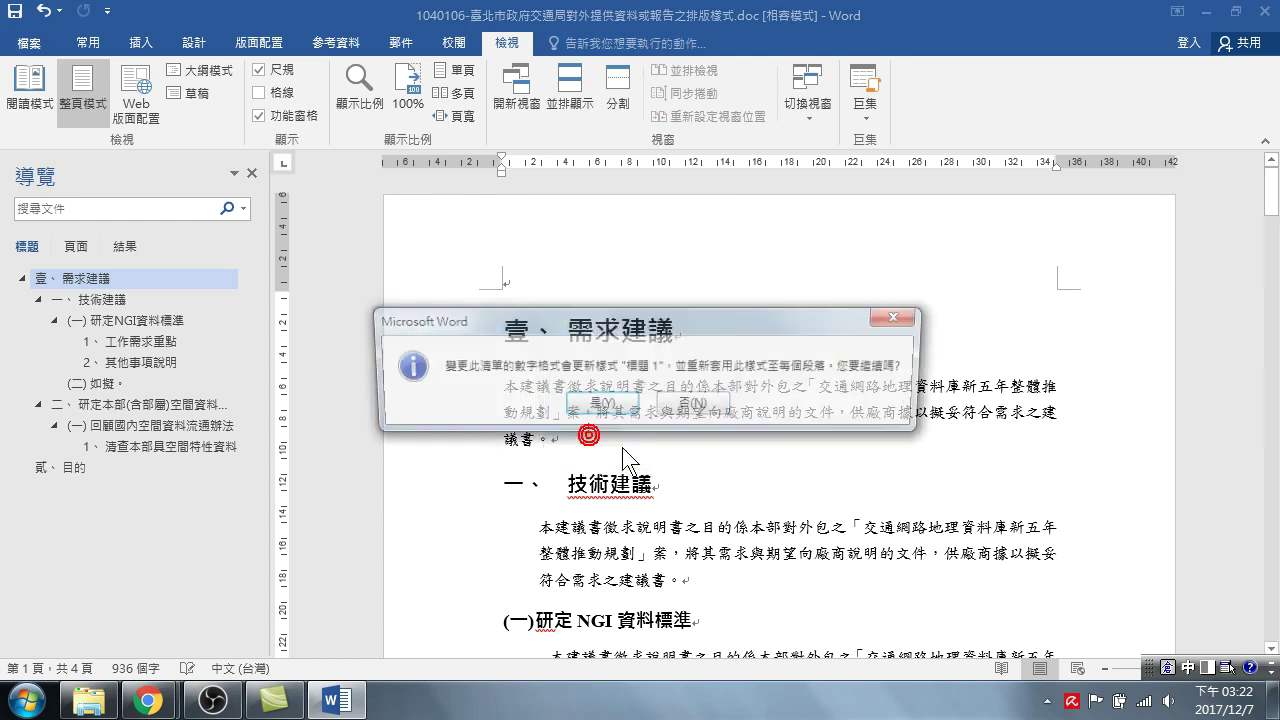
click(601, 411)
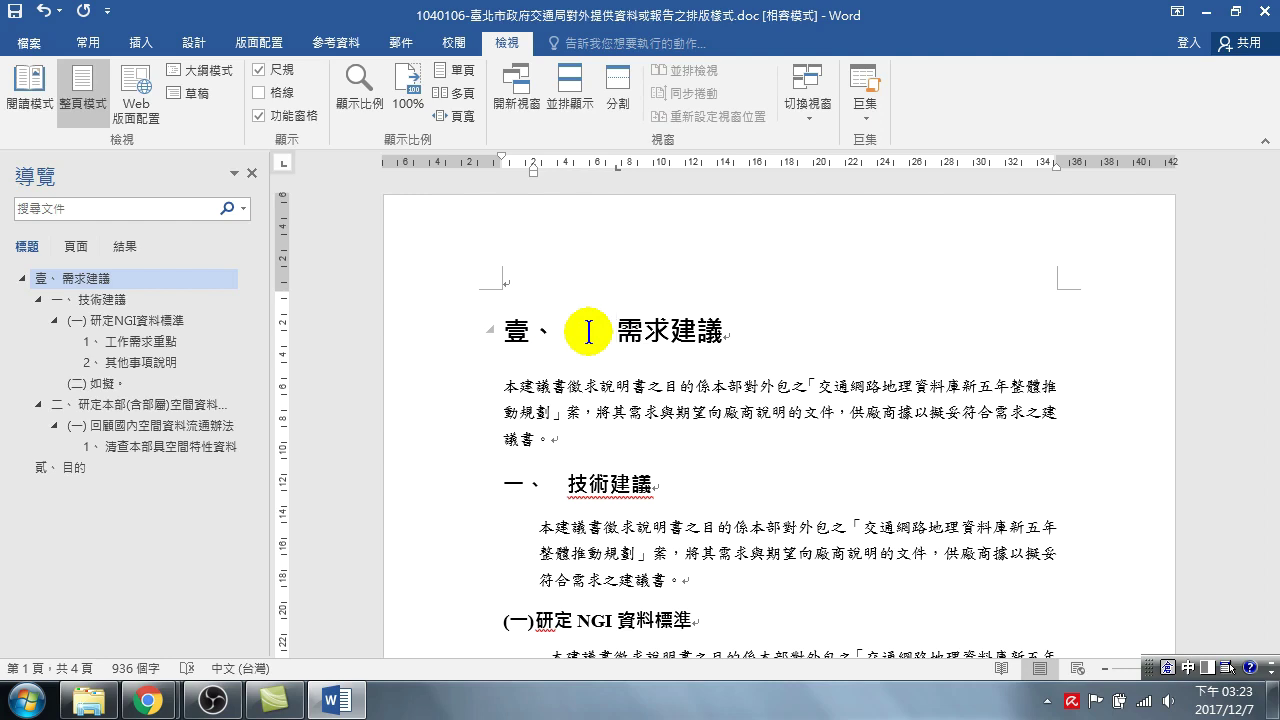
- Change the 壹、 numbering's tab stop to 0.85 cm and update 標題 1
right_click(516, 333)
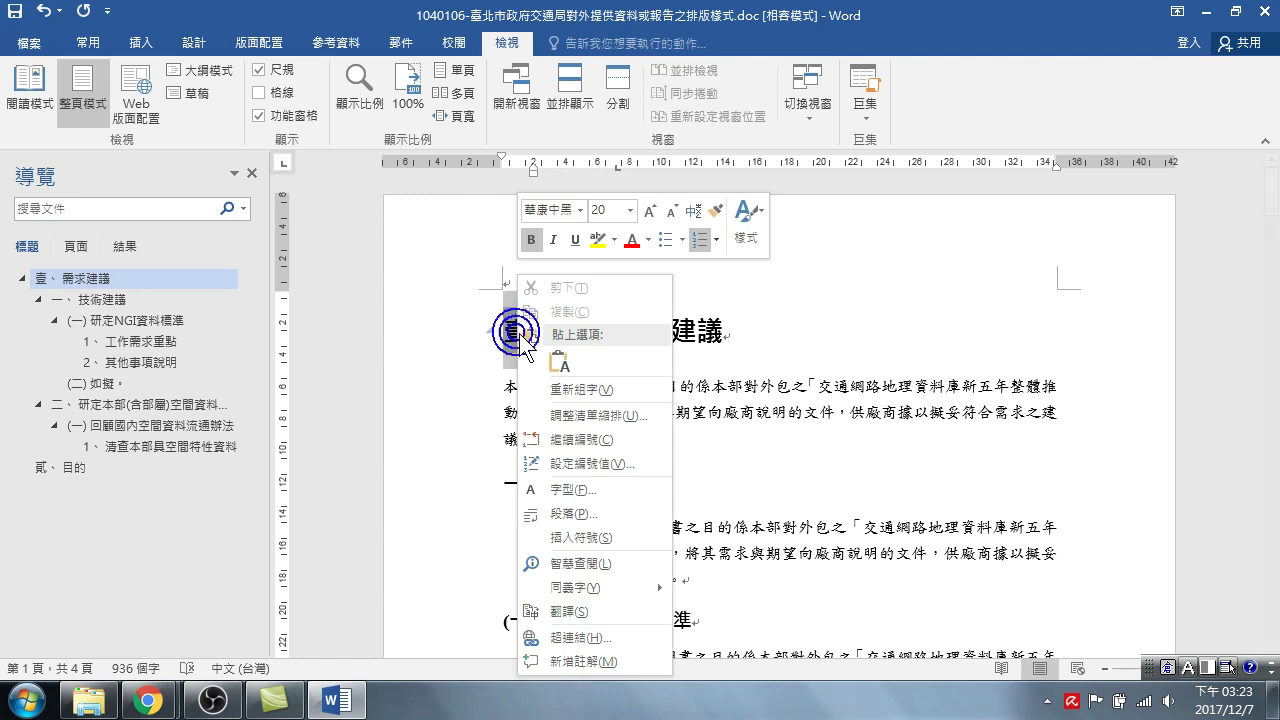
click(587, 416)
drag(592, 405, 561, 410)
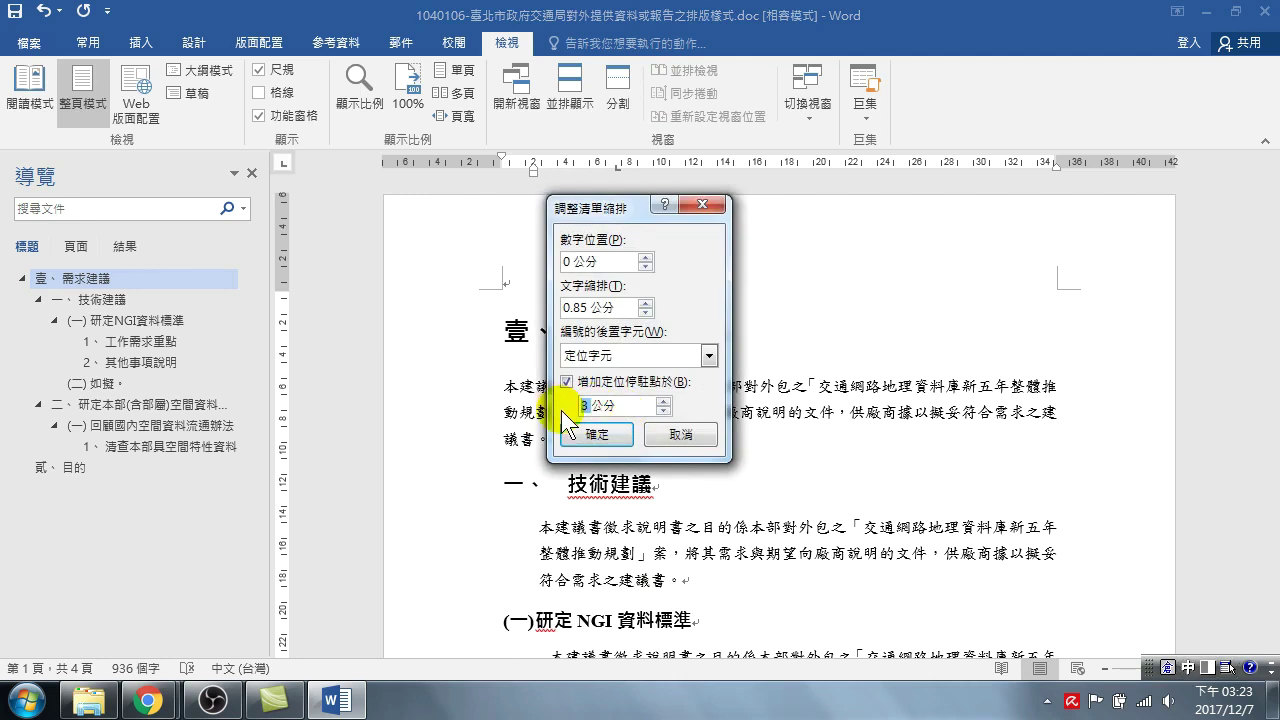
text(0.8)
text(5)
click(597, 437)
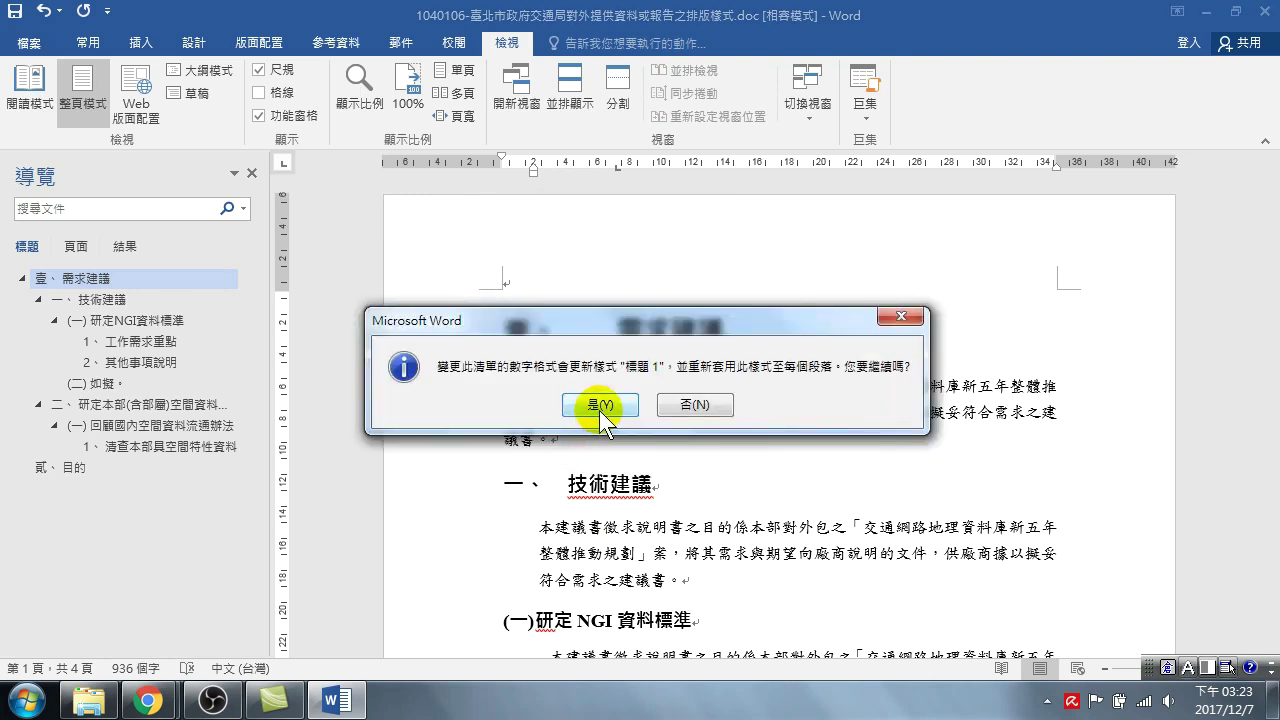
click(599, 411)
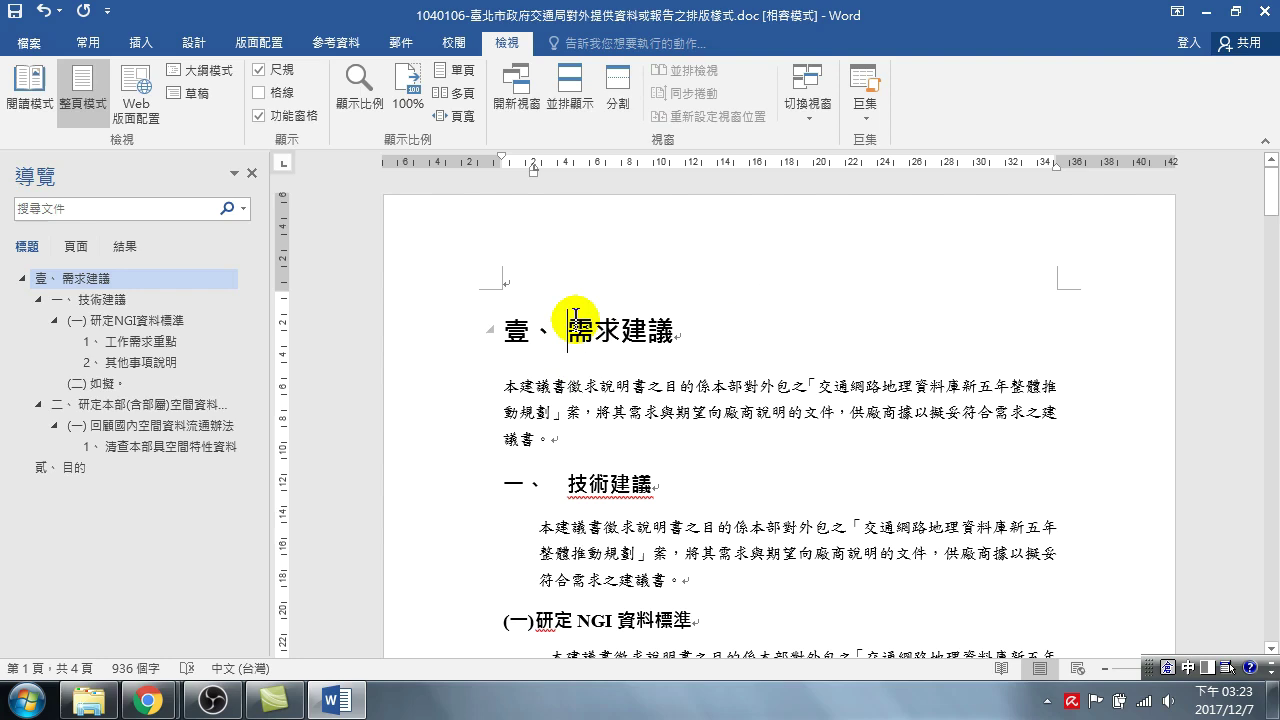
- Open 修改樣式 for the 內文 style from the 常用 tab and set it to 左右對齊
click(87, 40)
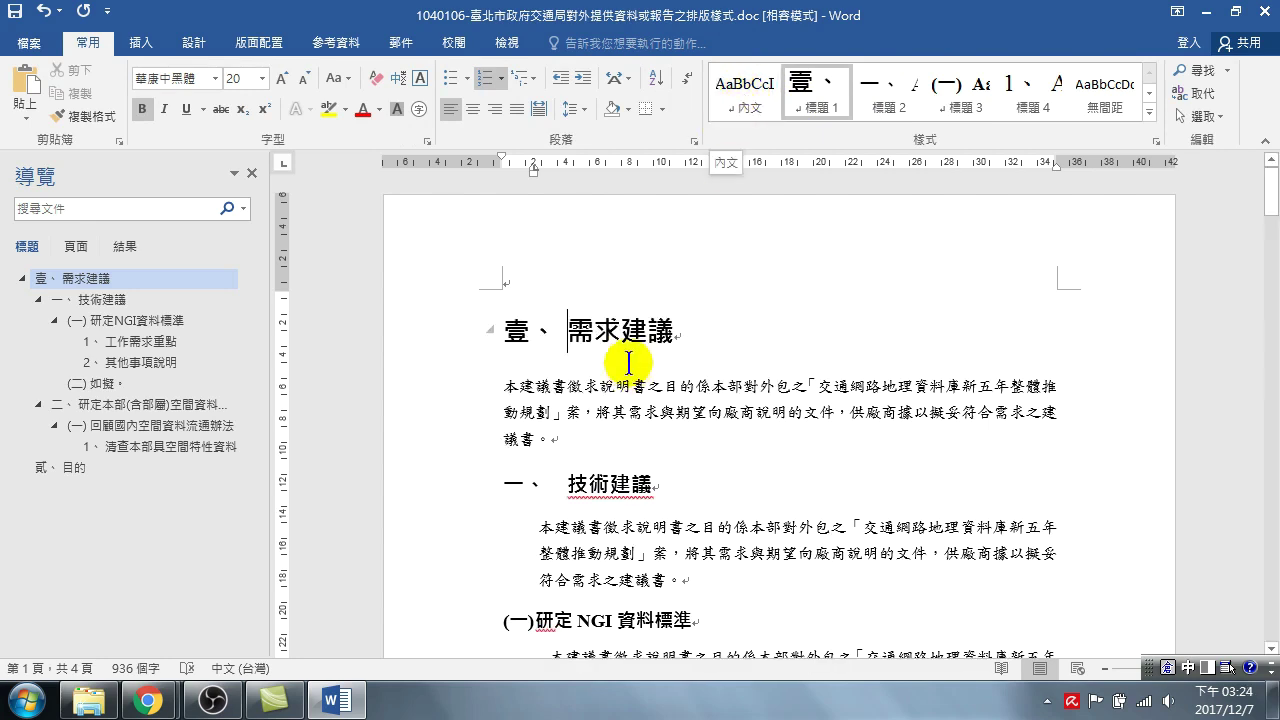
click(612, 328)
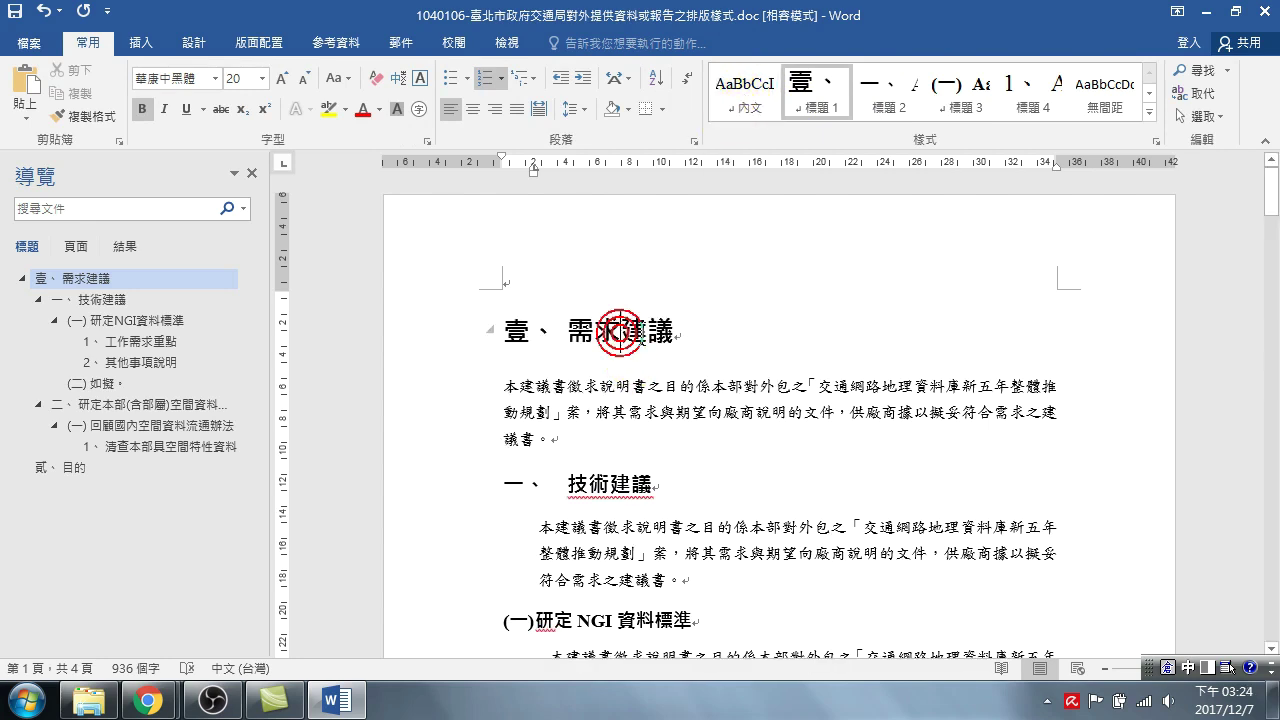
click(598, 387)
right_click(742, 90)
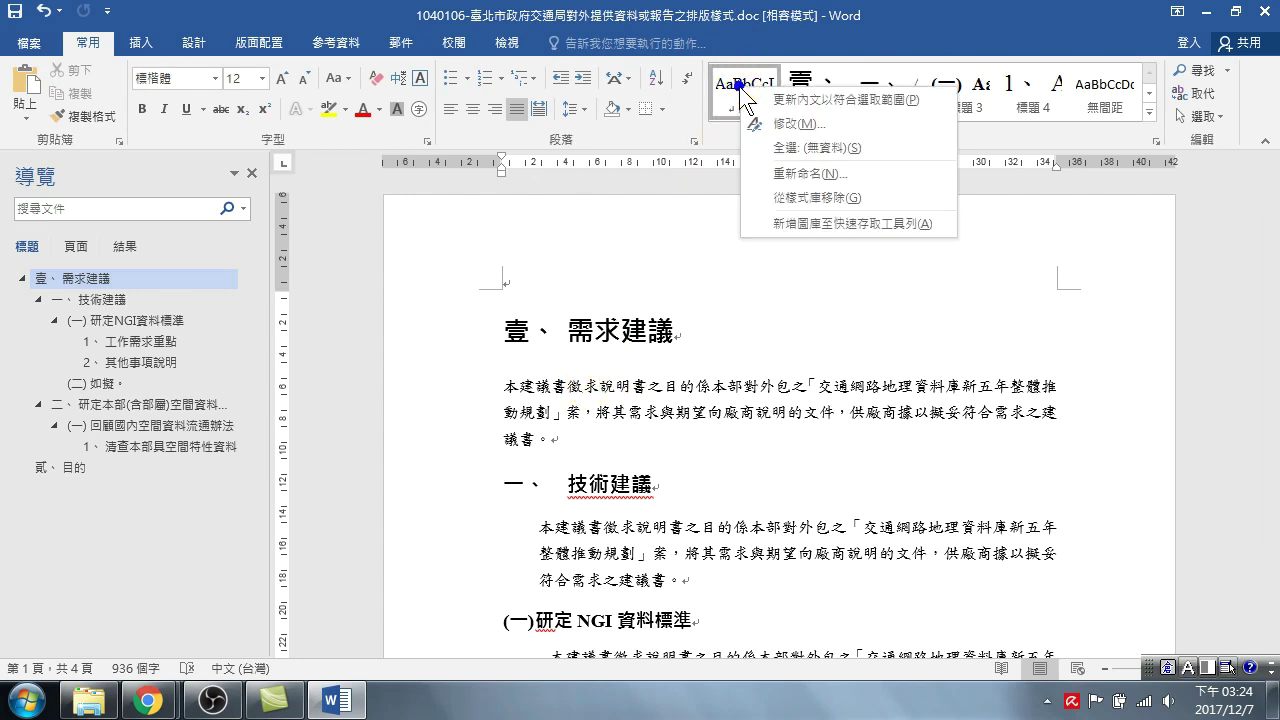
click(790, 123)
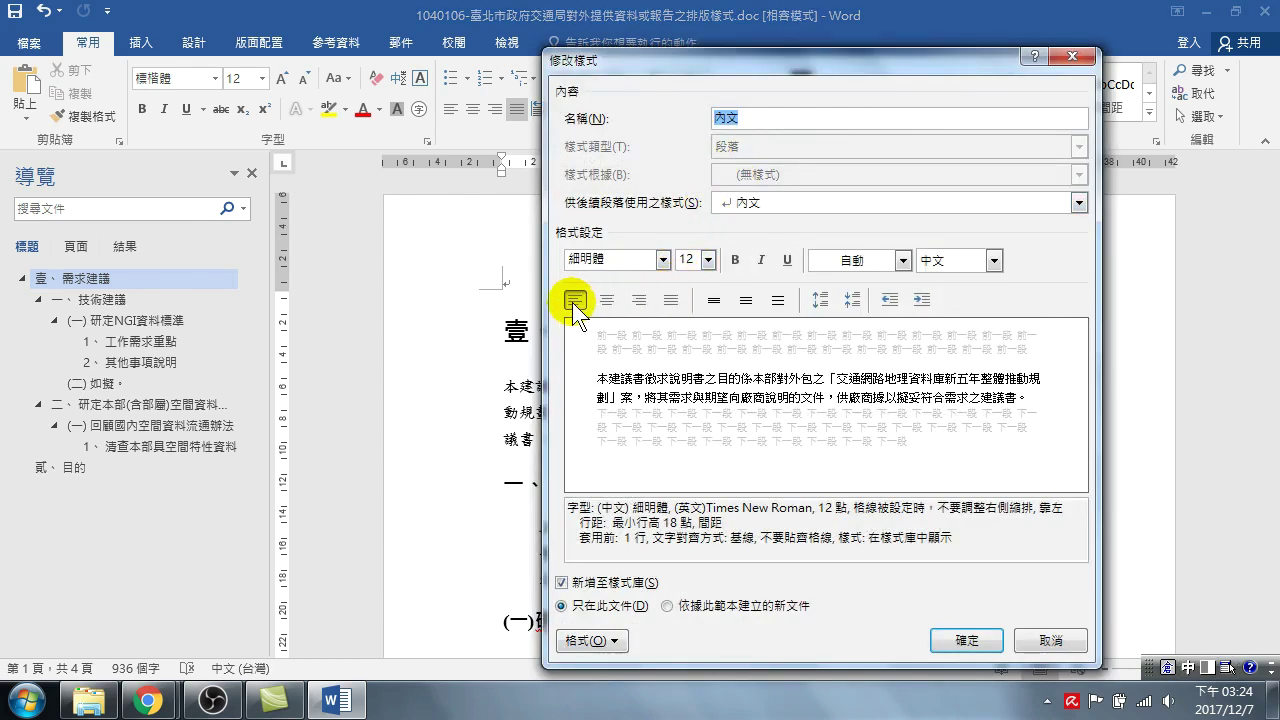
click(669, 299)
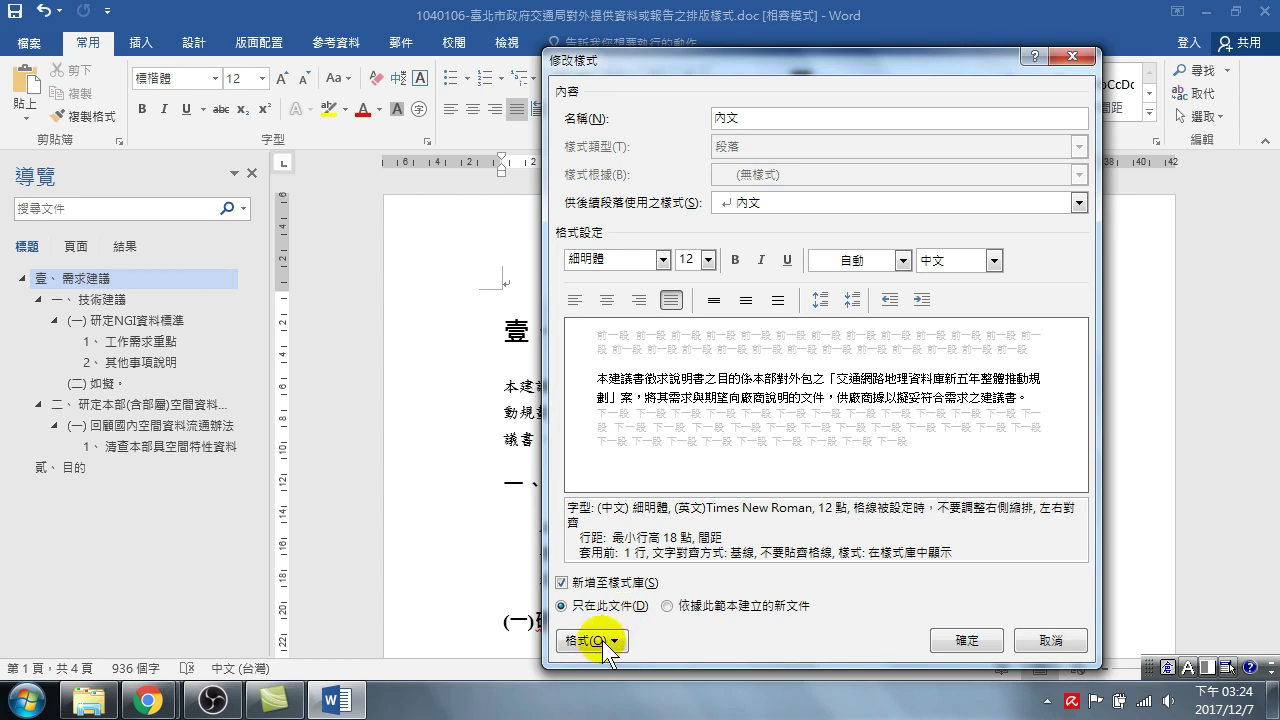
- Set 內文's 中文印刷樣式 文字對齊方式 to 置中 and save the style
click(627, 637)
click(623, 448)
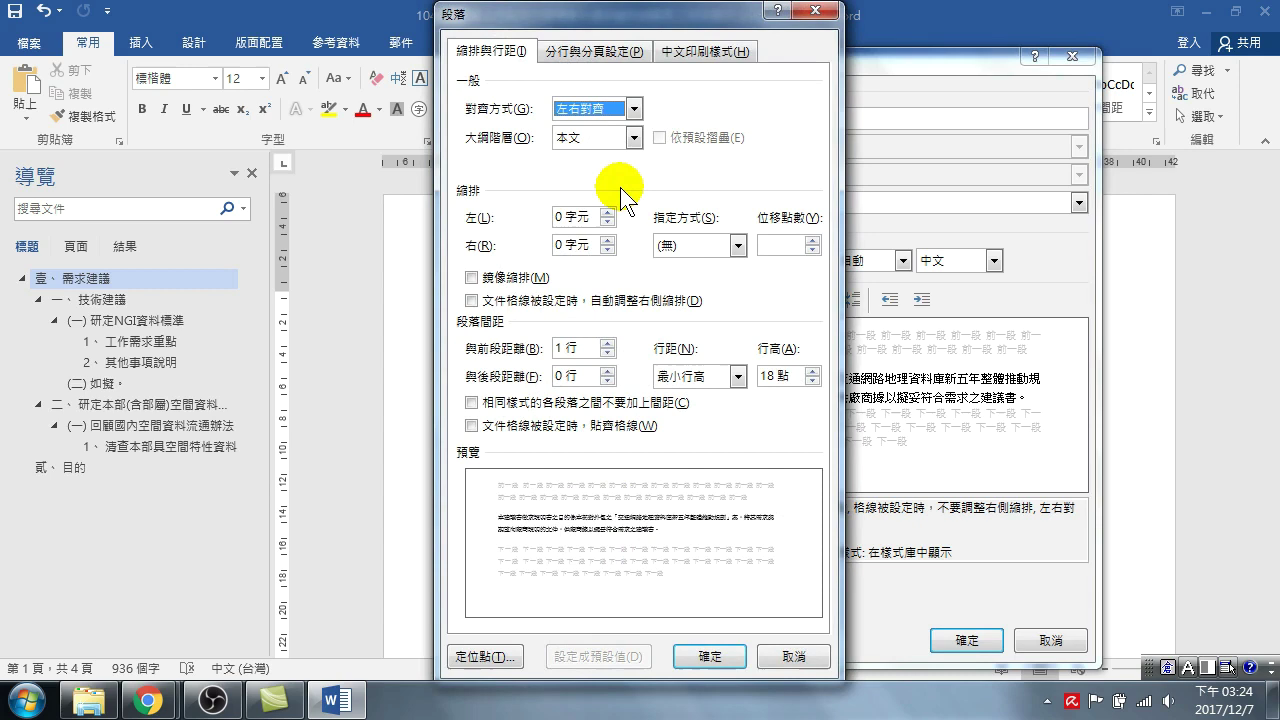
click(695, 44)
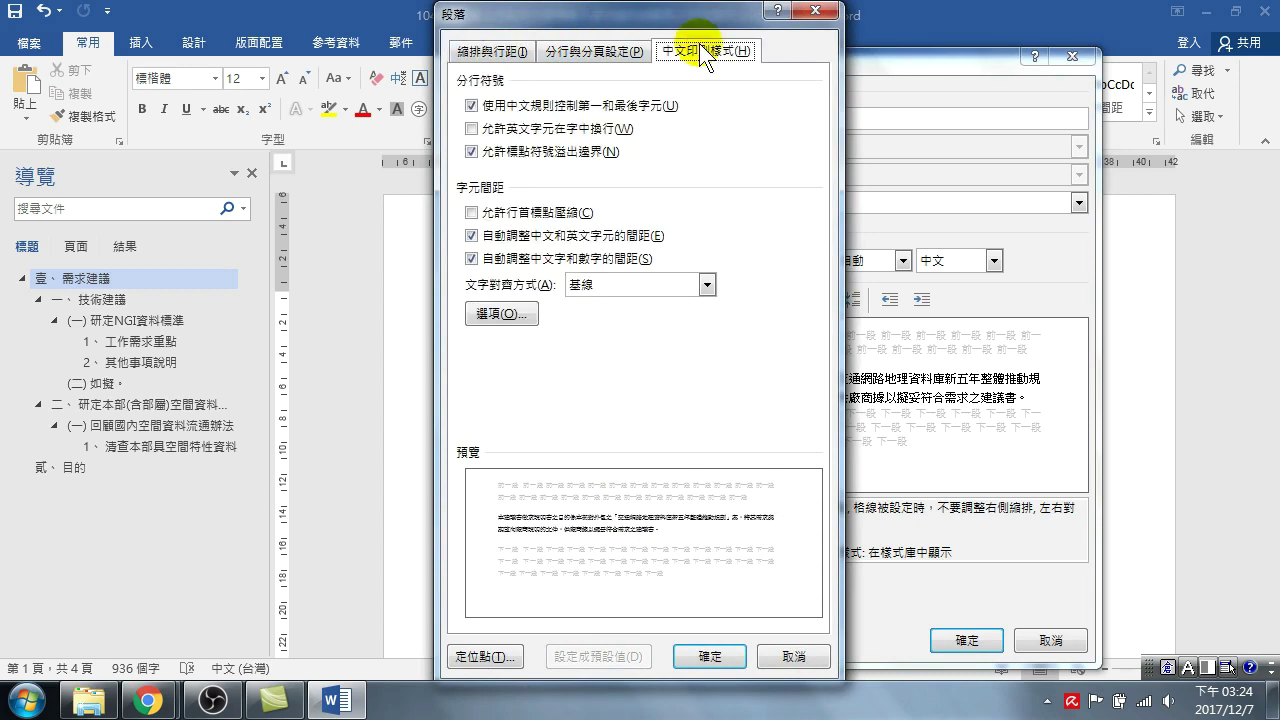
click(580, 287)
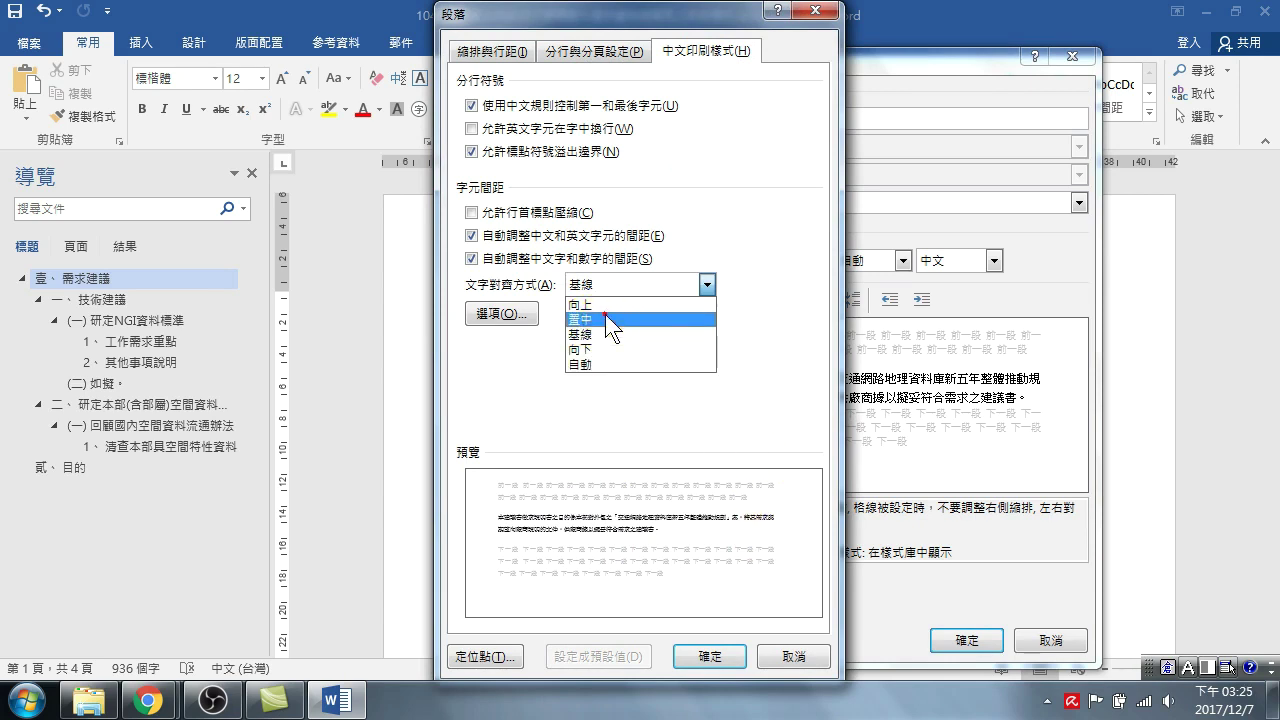
click(605, 318)
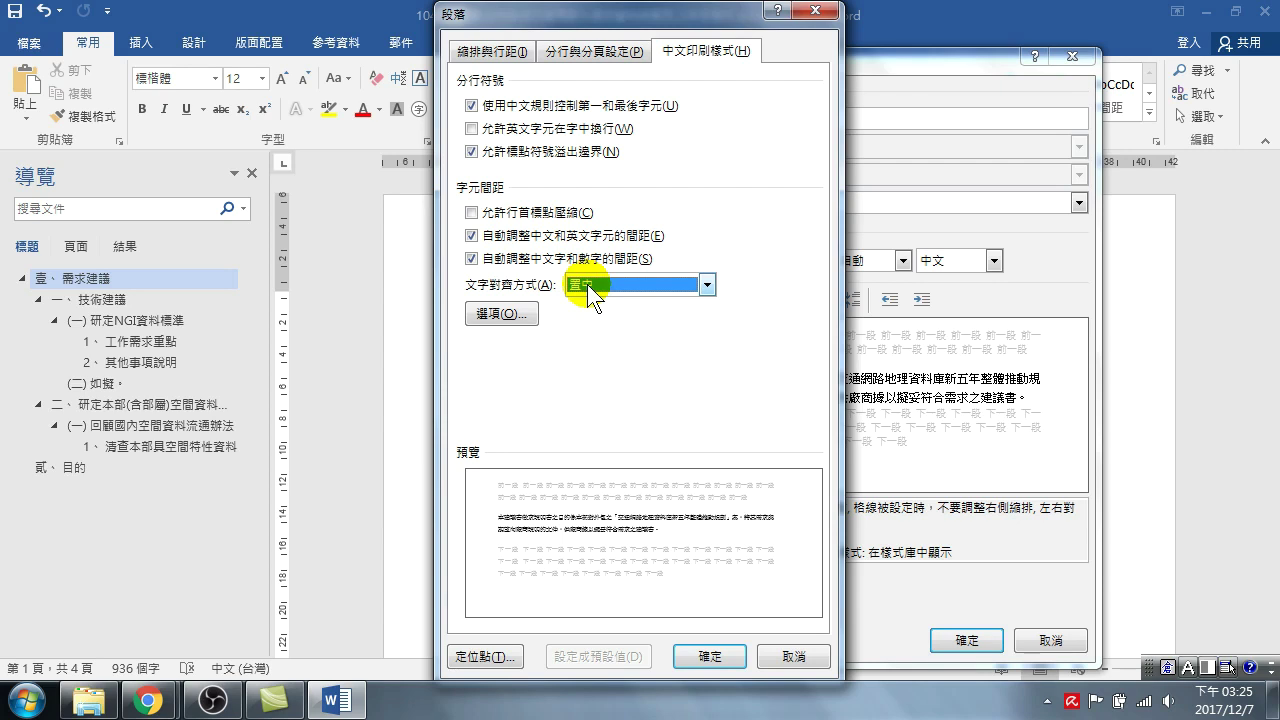
click(714, 652)
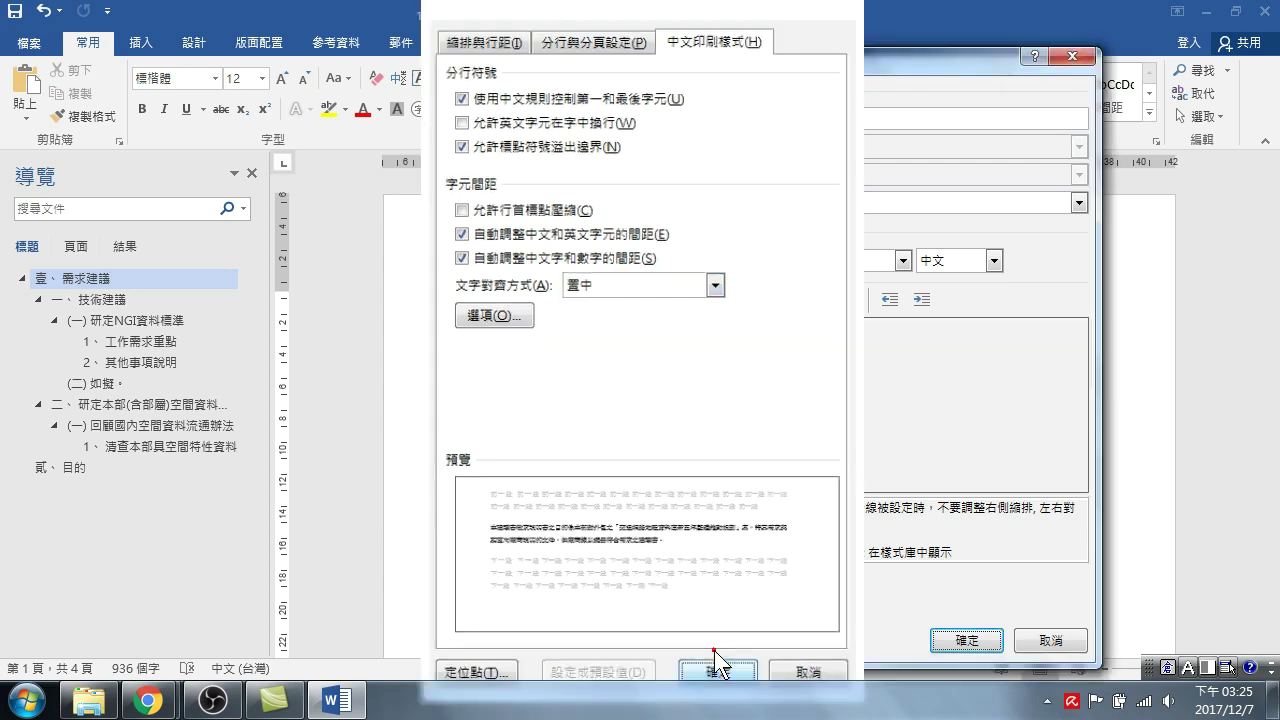
click(960, 640)
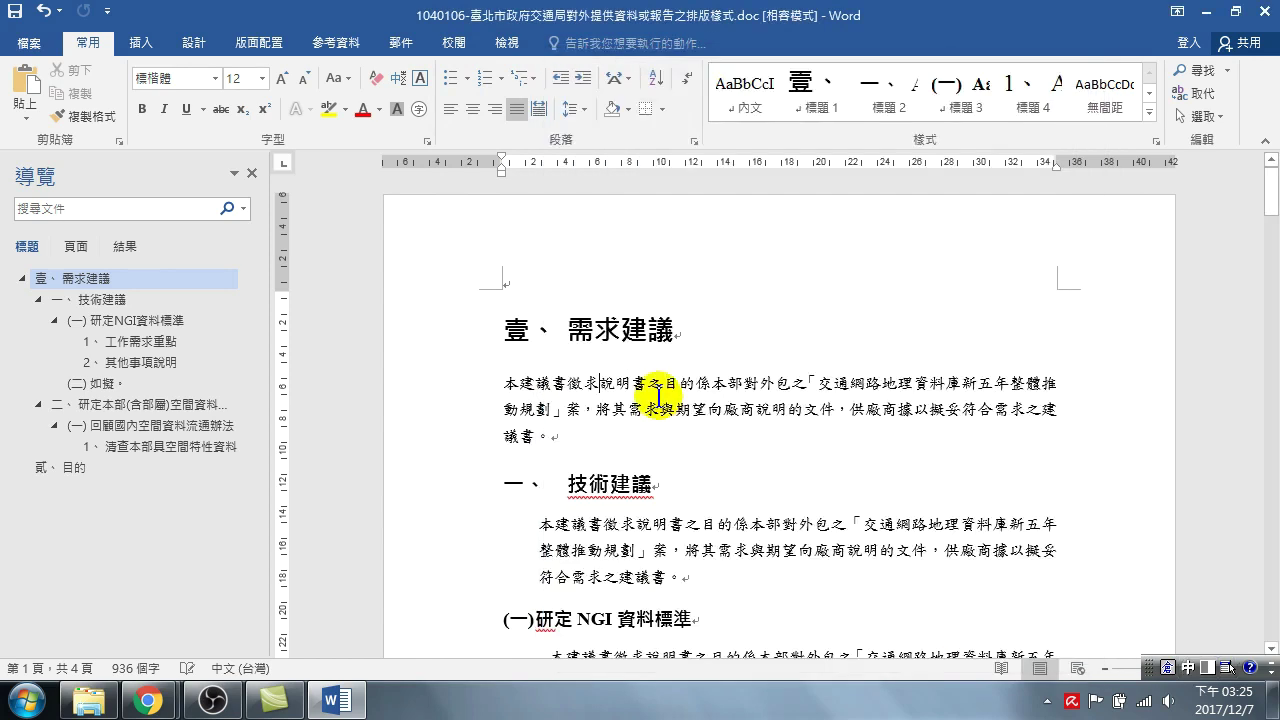
click(455, 388)
- Select all three lines of the body paragraph under 壹、需求建議
drag(453, 393, 457, 435)
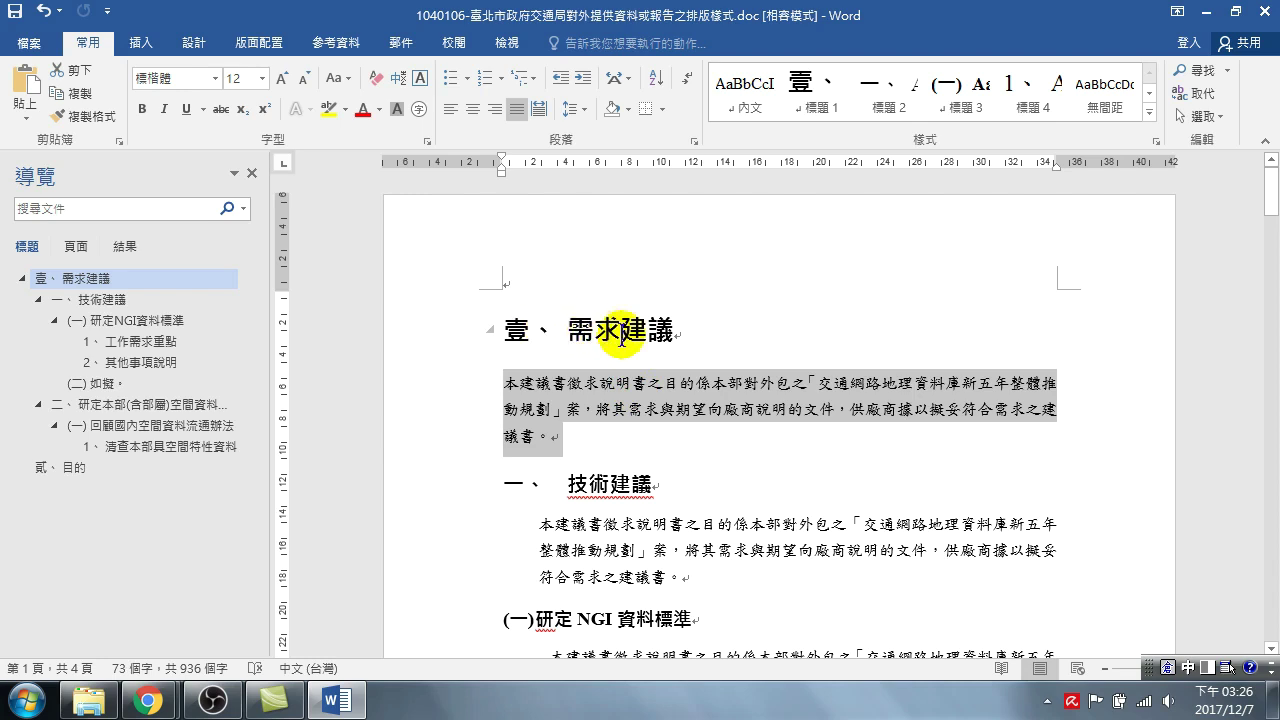
right_click(518, 331)
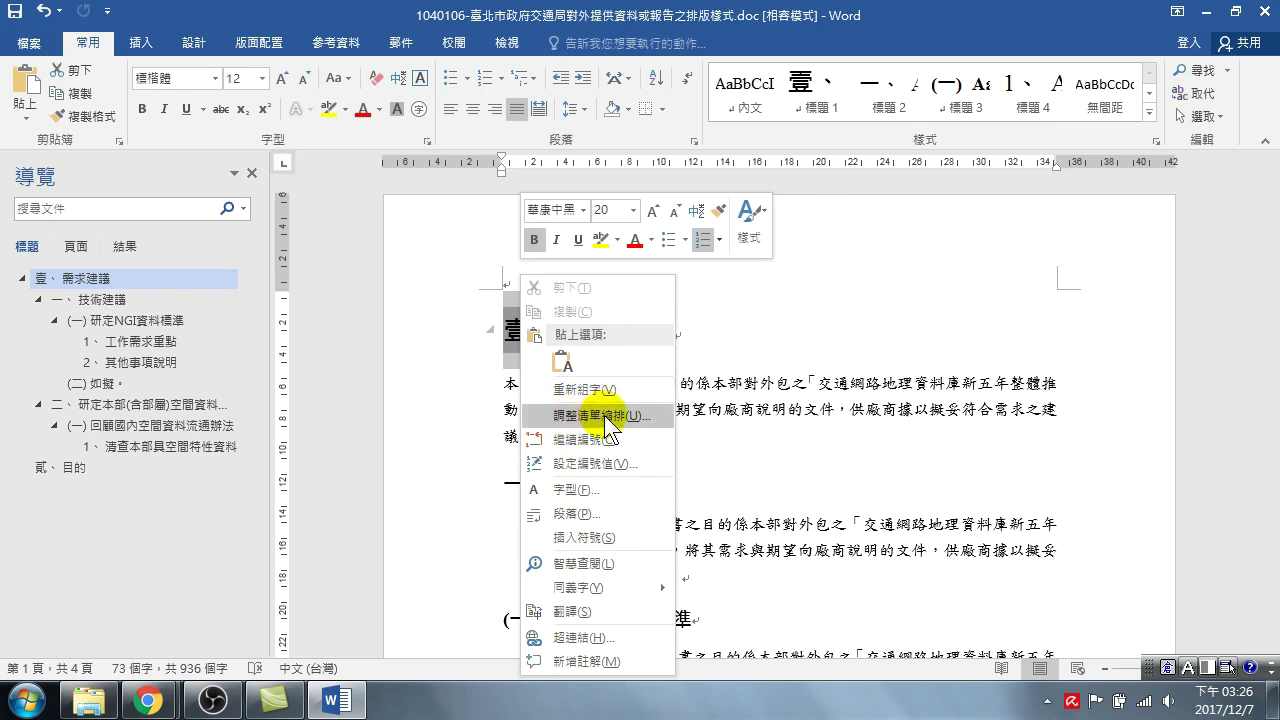
key(Escape)
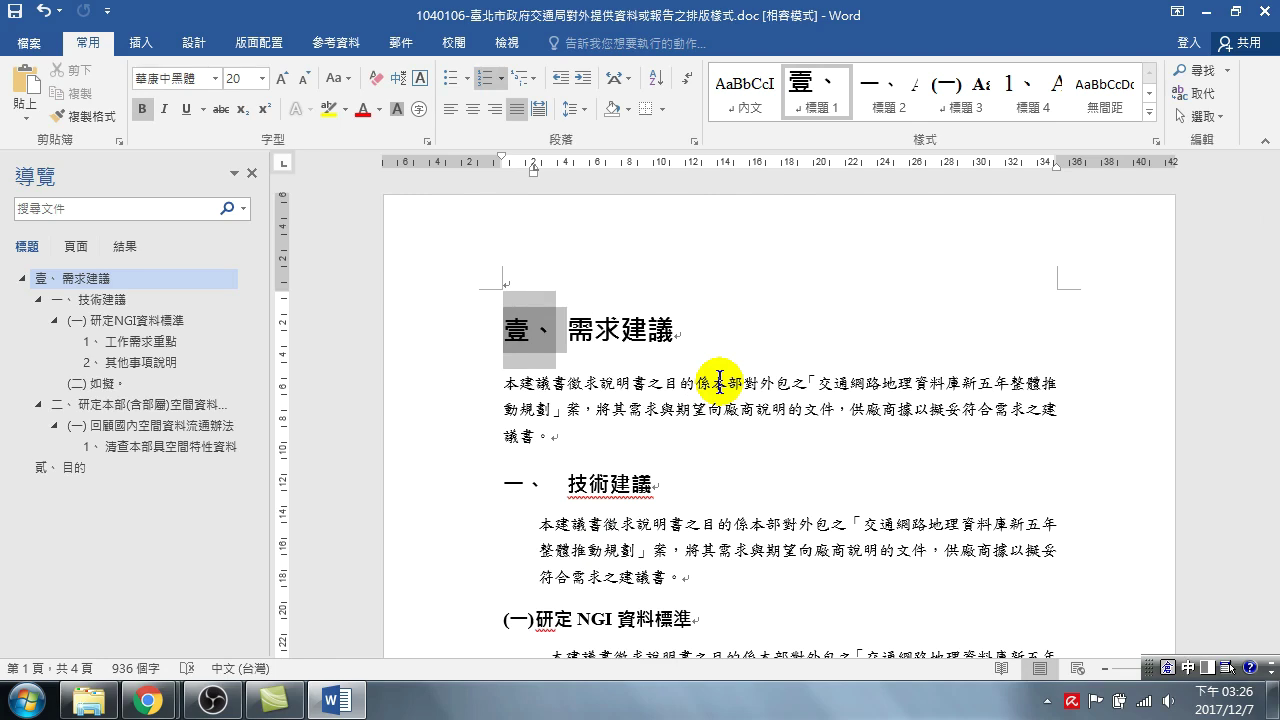
click(561, 388)
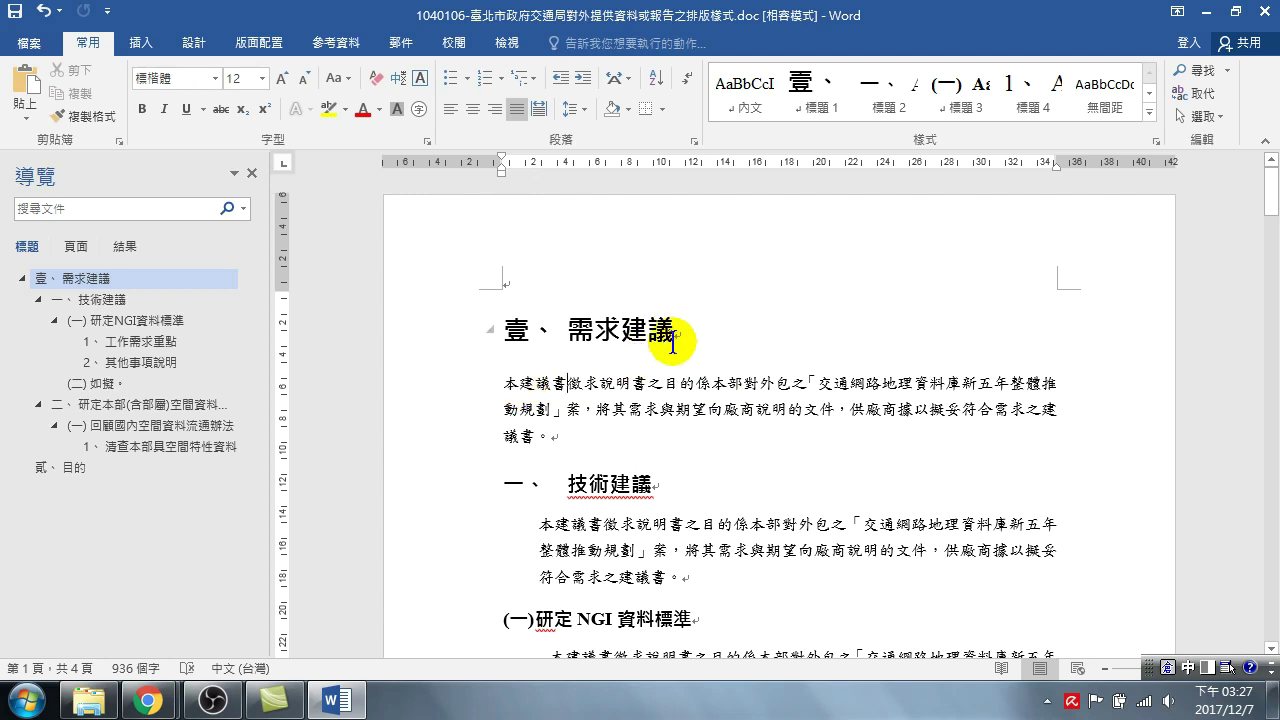
click(632, 525)
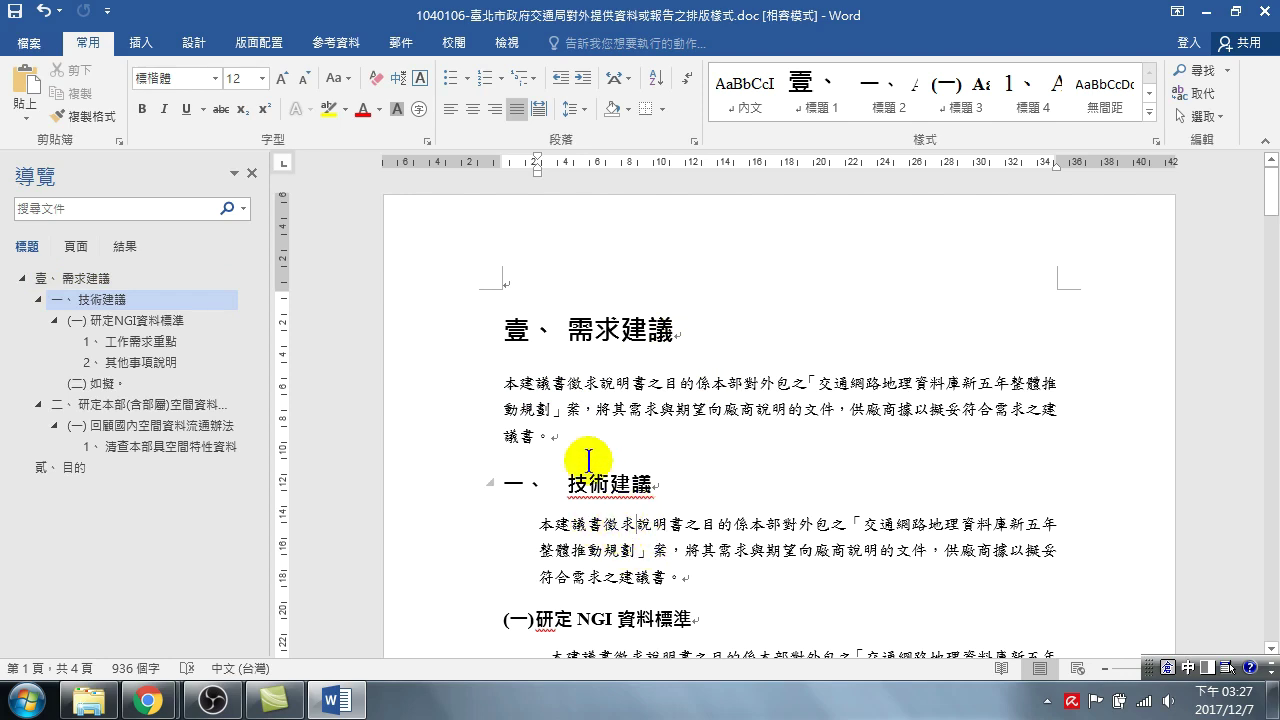
click(597, 385)
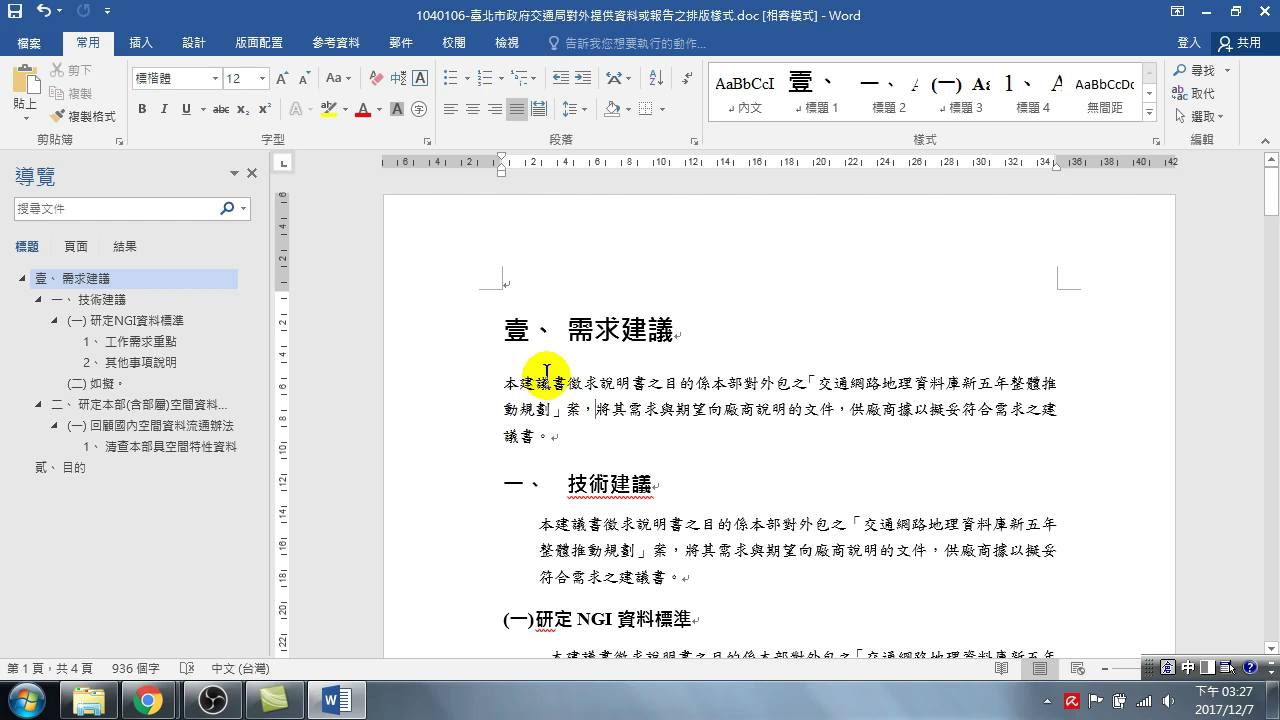
click(589, 484)
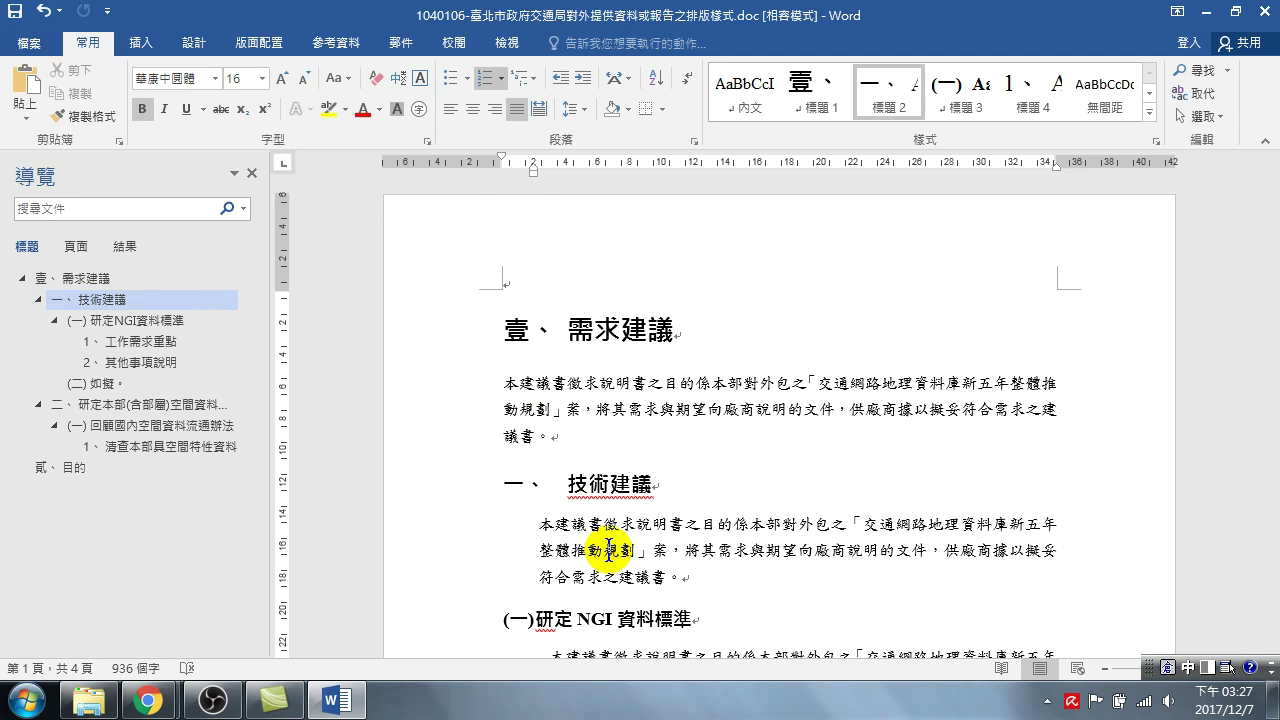
click(710, 383)
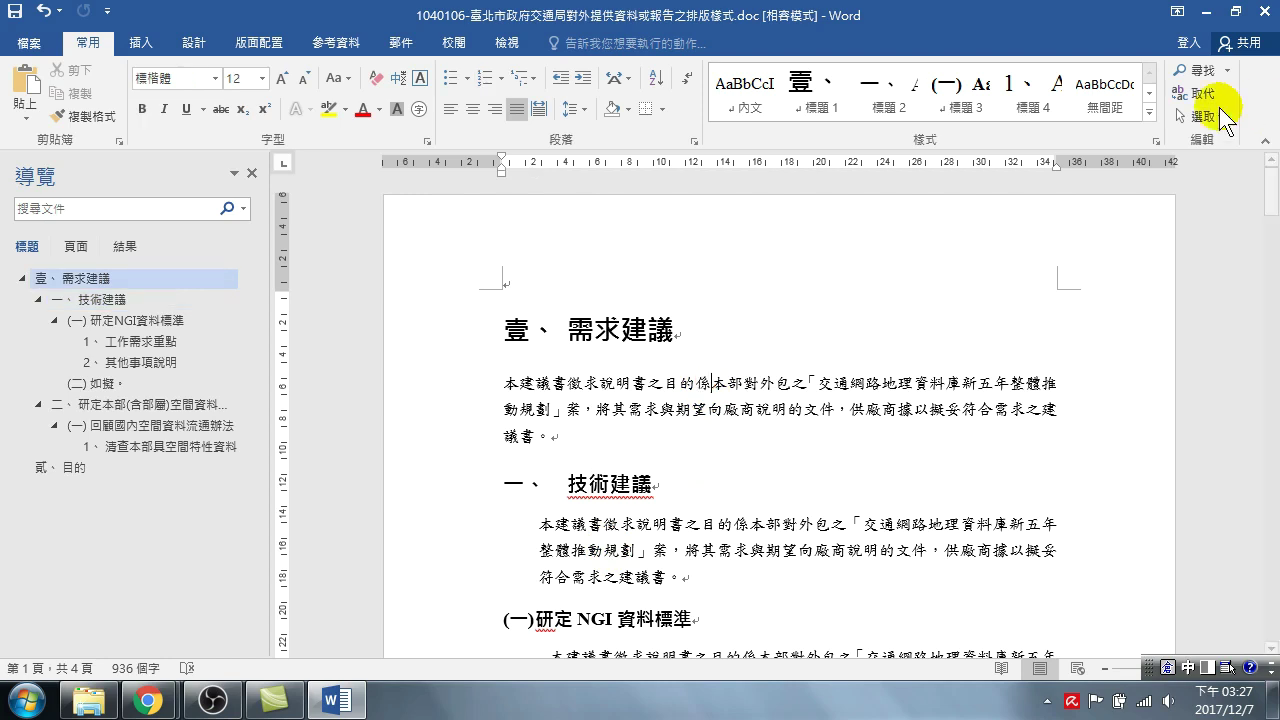
- Open the Styles pane, scroll to 標題1文–標題3文, and check the first body paragraphs' styles
click(1157, 145)
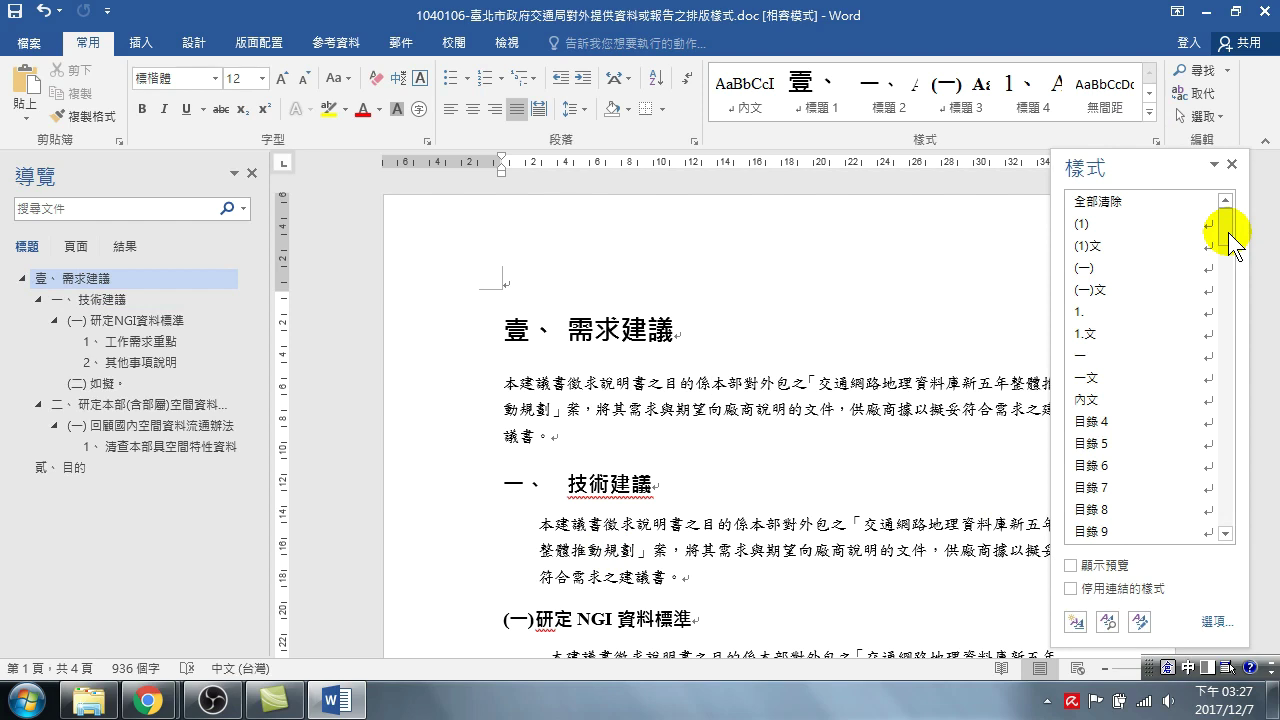
drag(1230, 240, 1226, 277)
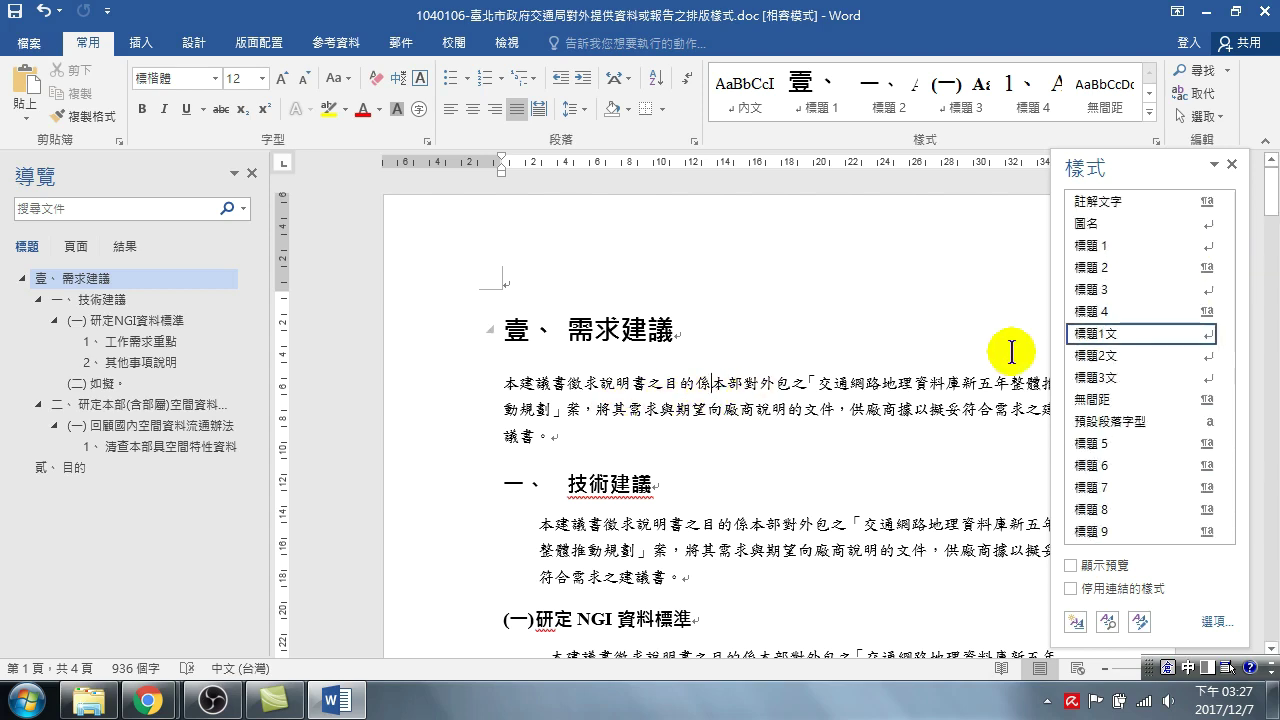
mouse_move(1092, 343)
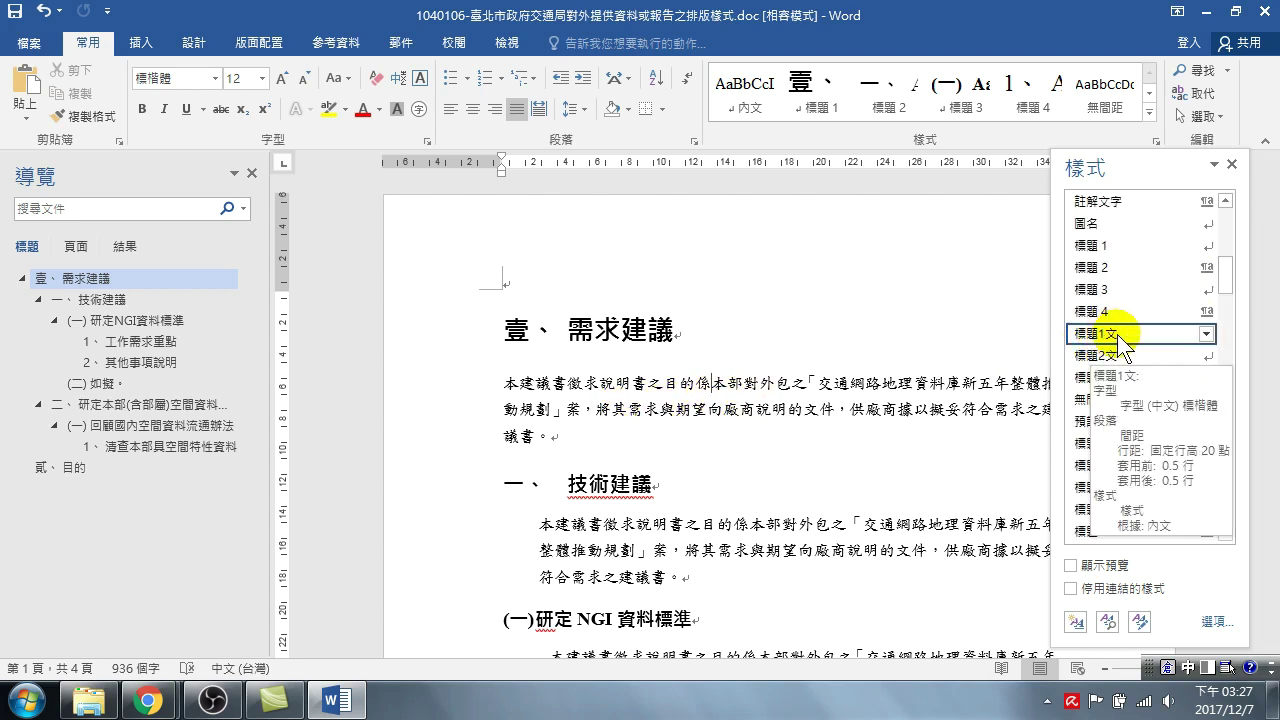
click(736, 527)
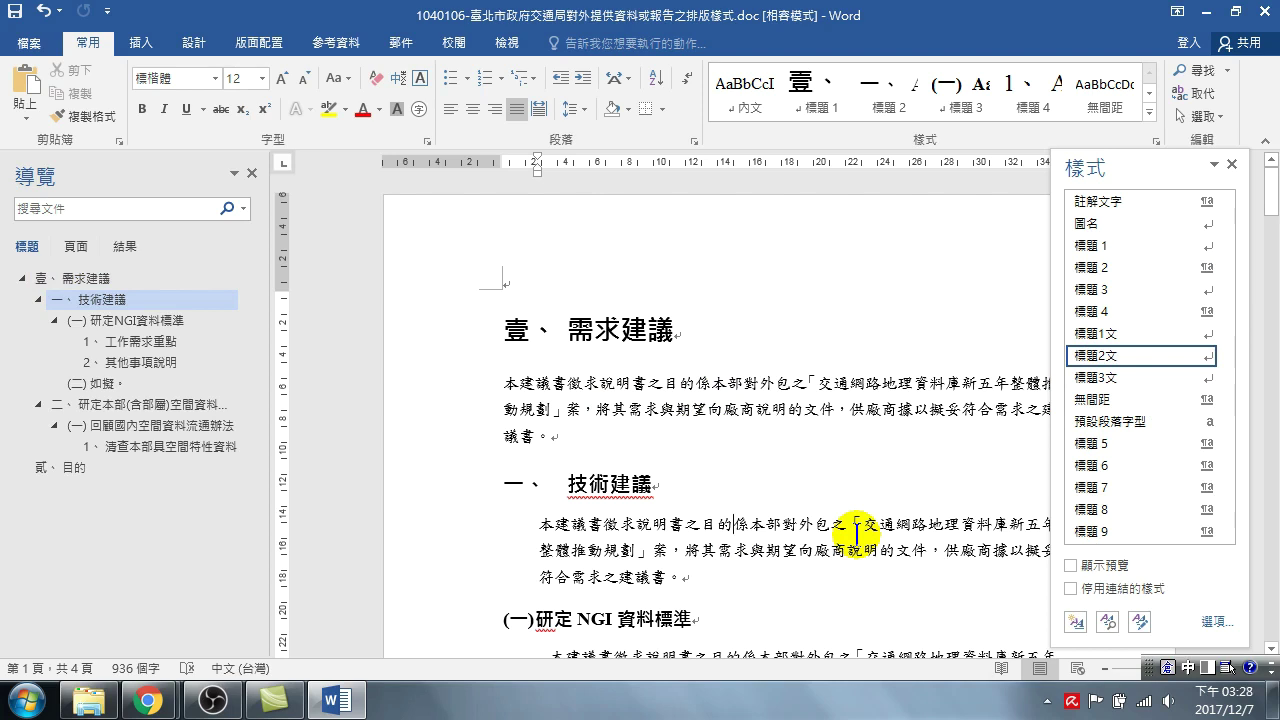
click(674, 386)
- Check body text styles under (一)研定NGI資料標準, 1、工作需求重點, 2、其他事項說明 and heading 二
scroll(672, 455, down, 4)
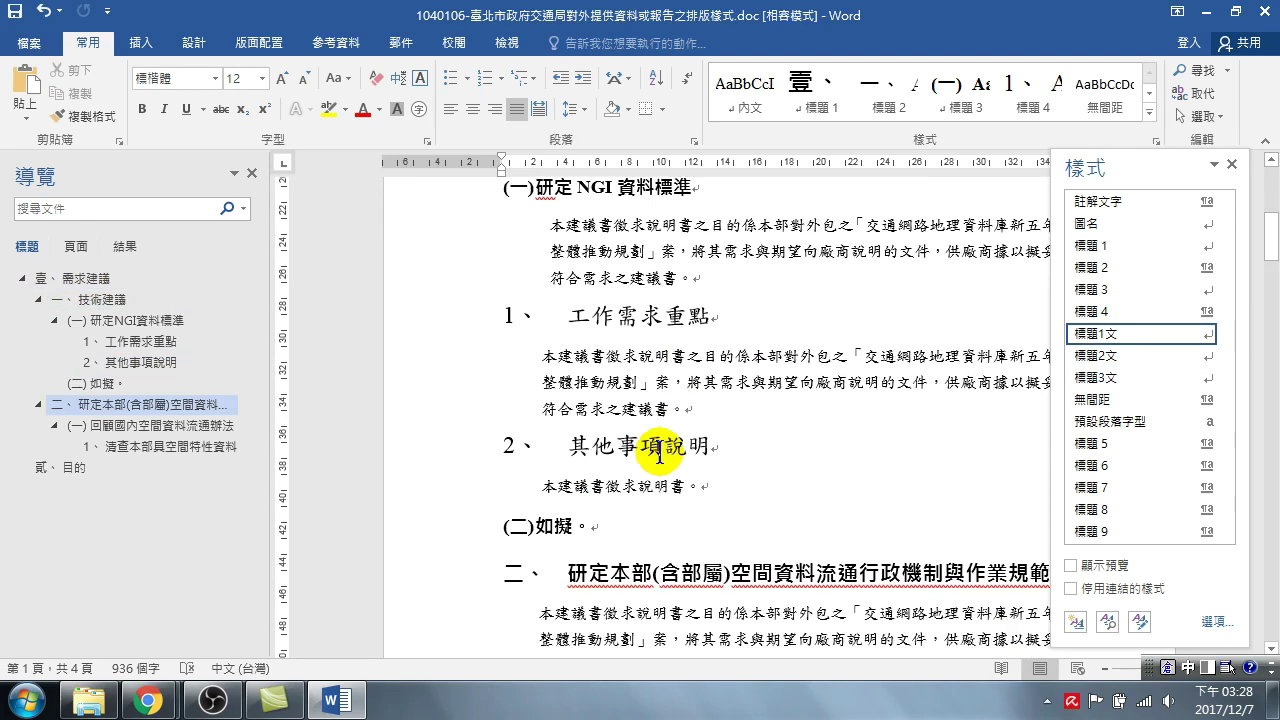
scroll(630, 430, up, 3)
click(637, 333)
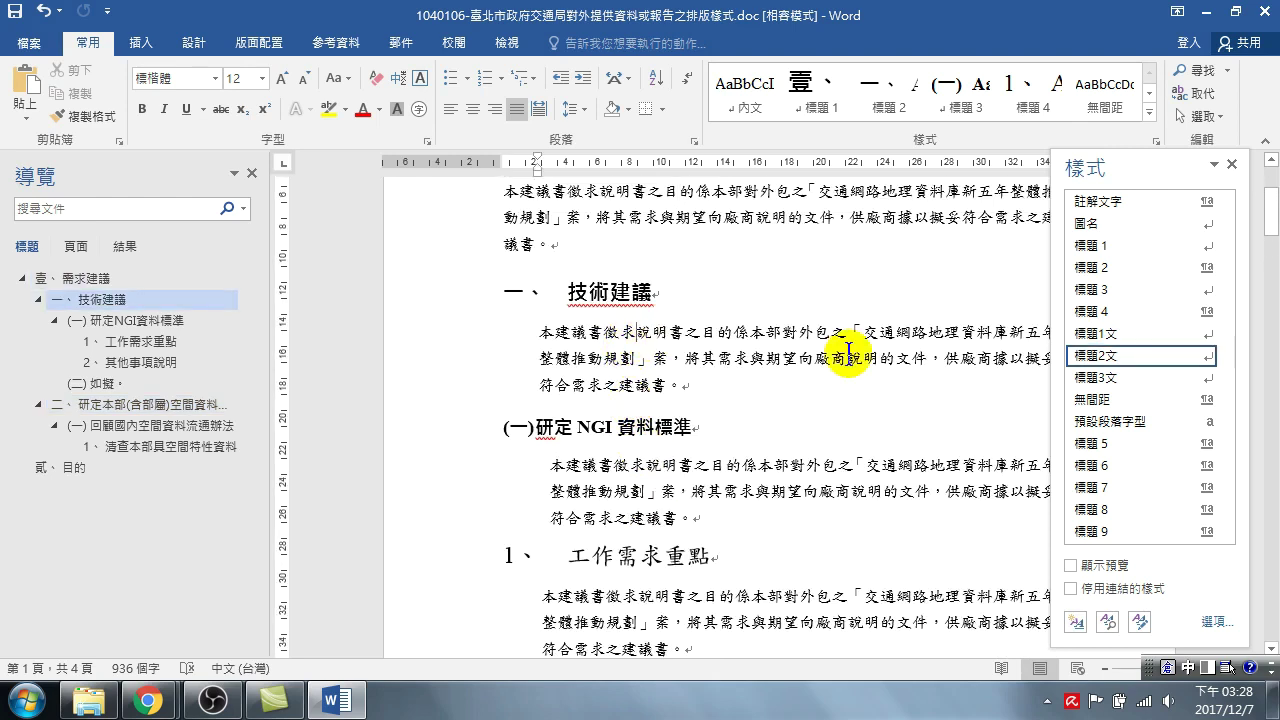
click(708, 464)
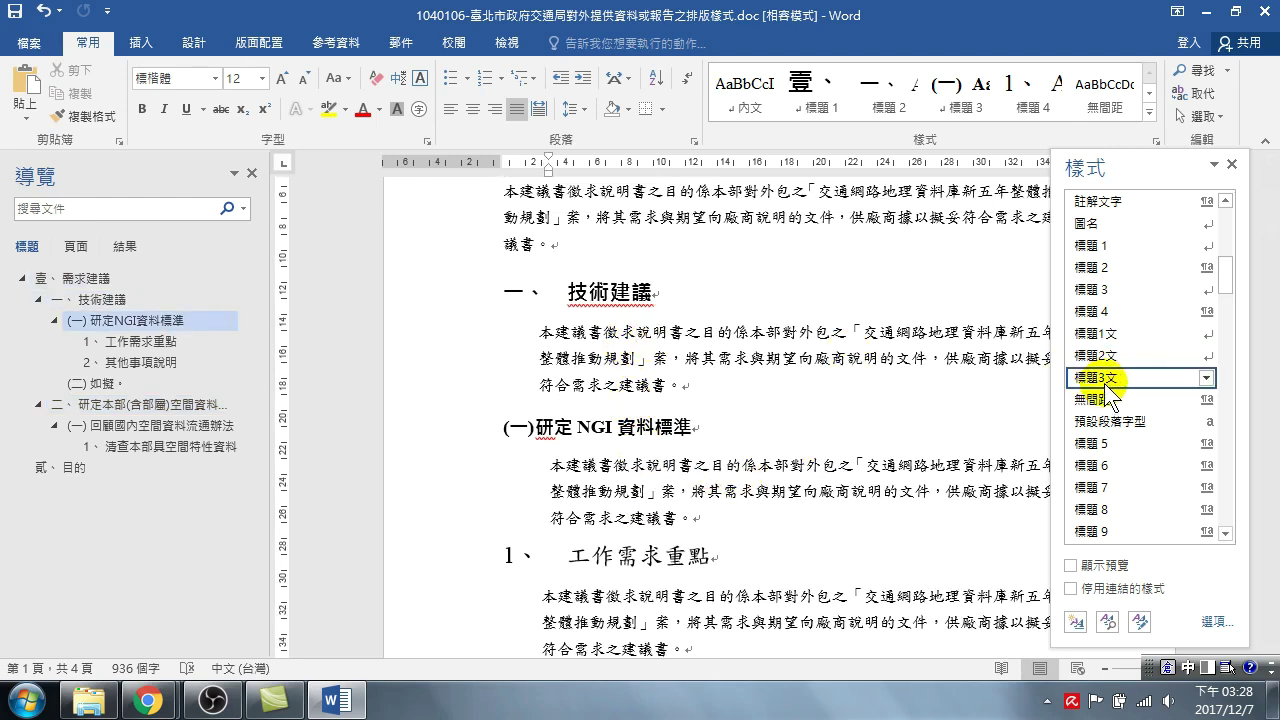
scroll(680, 490, down, 1)
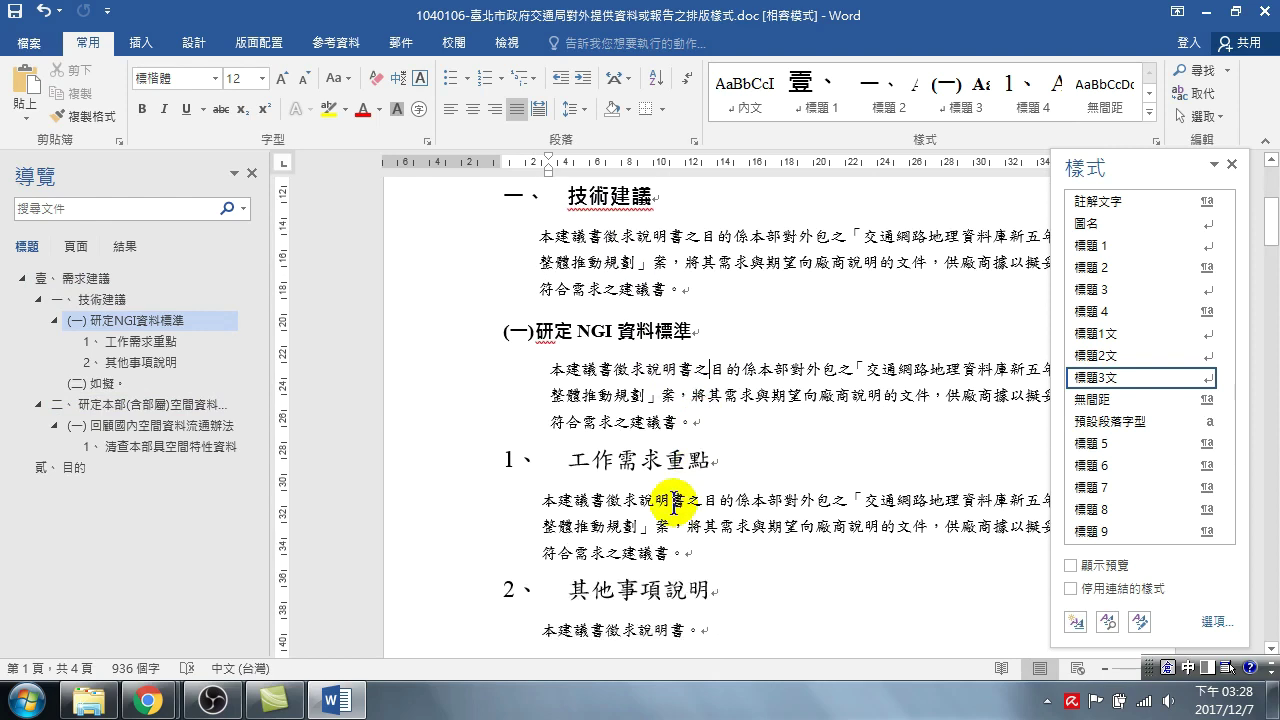
click(672, 500)
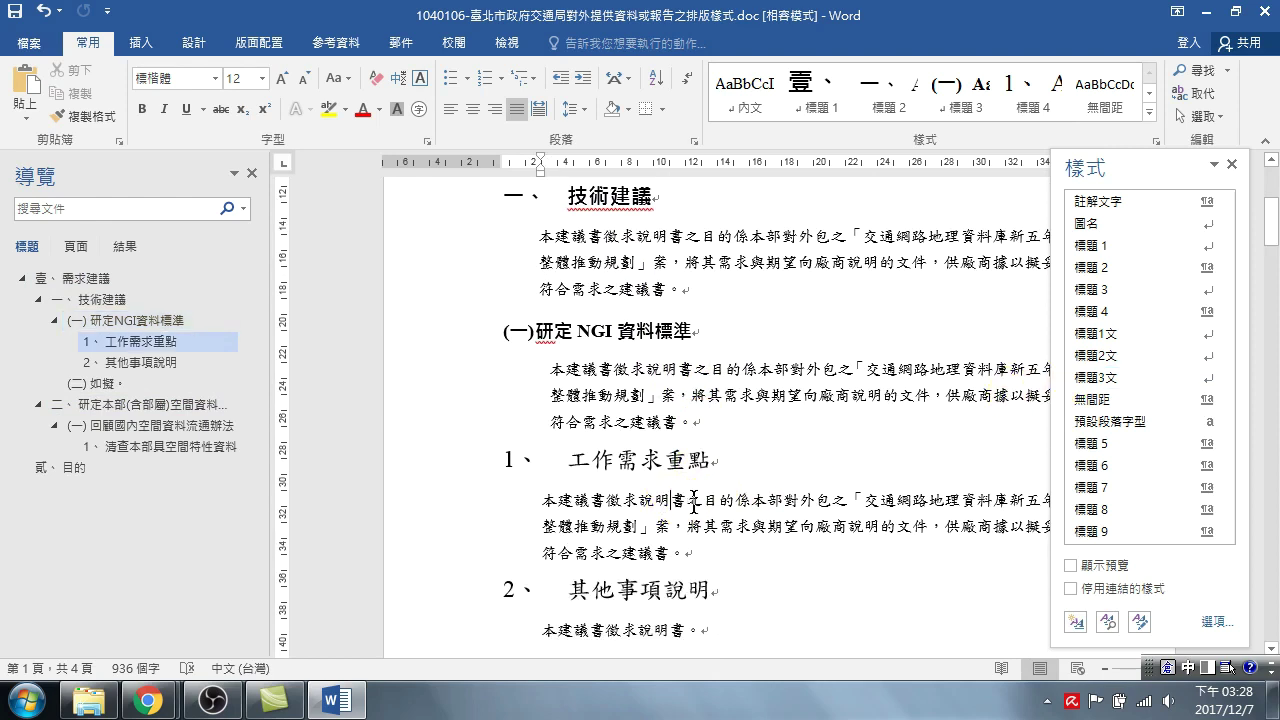
scroll(580, 430, up, 1)
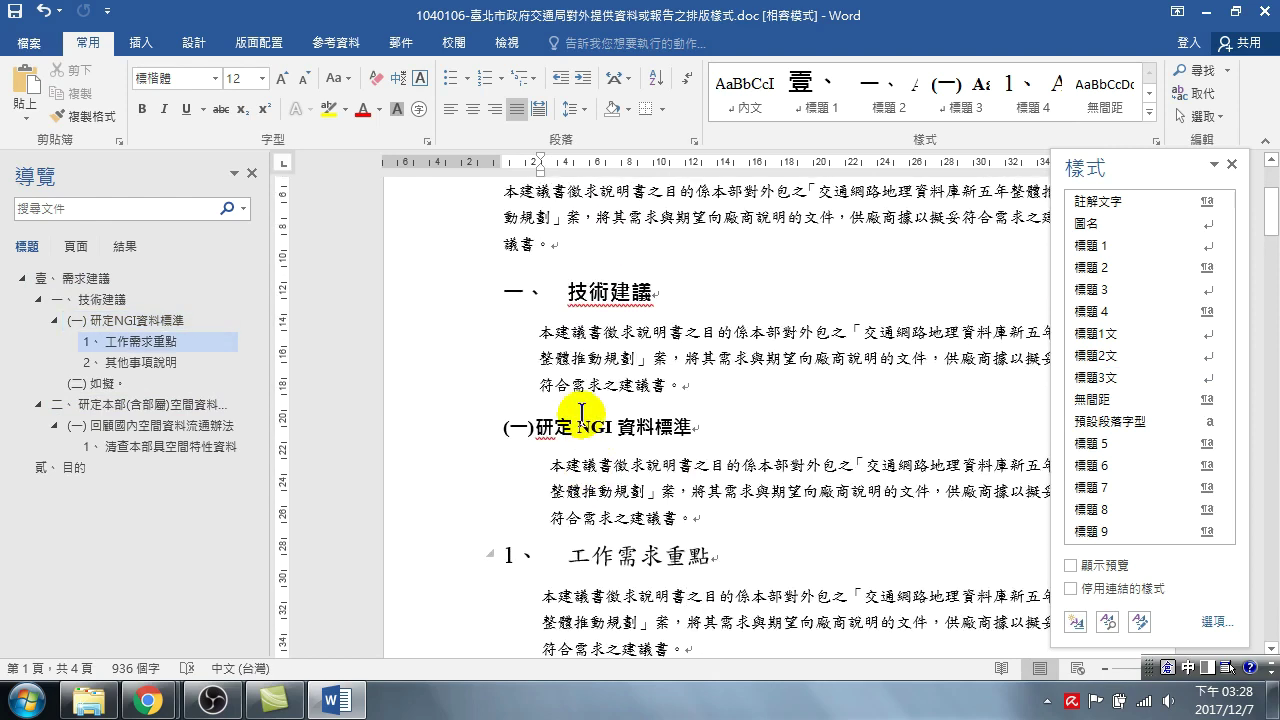
scroll(632, 555, down, 2)
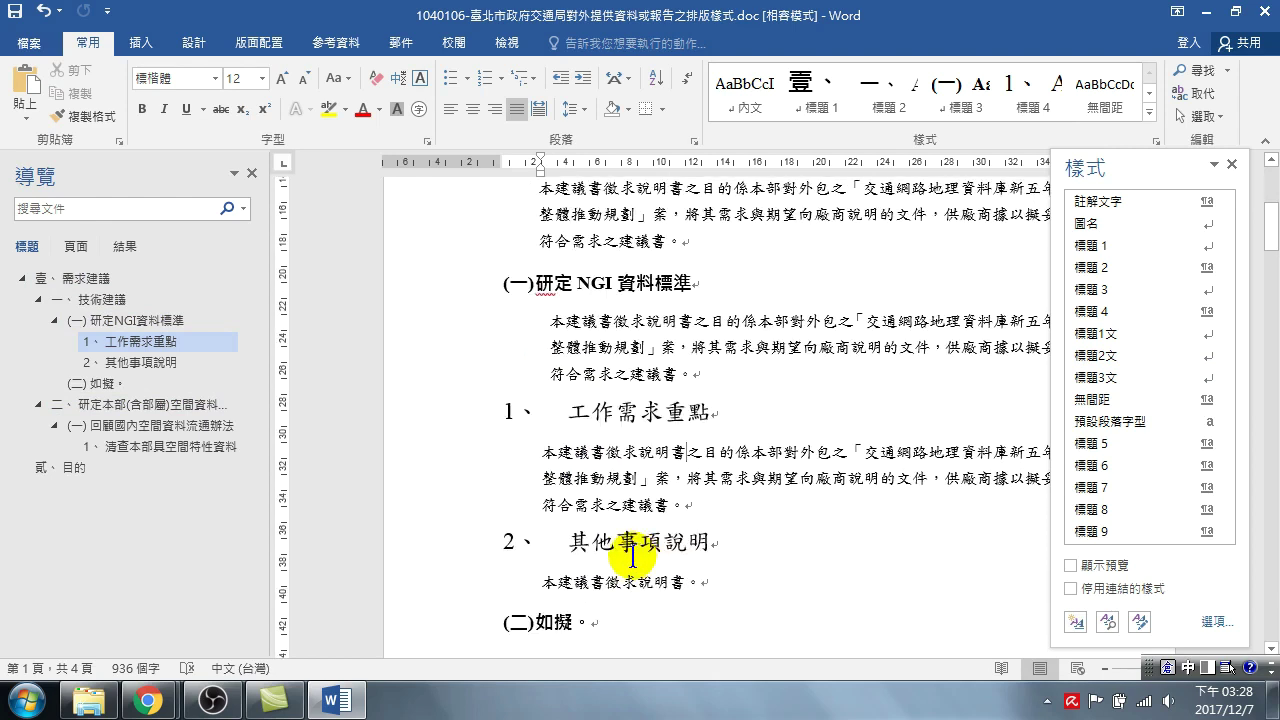
click(620, 582)
scroll(618, 565, down, 2)
click(619, 525)
mouse_move(1095, 368)
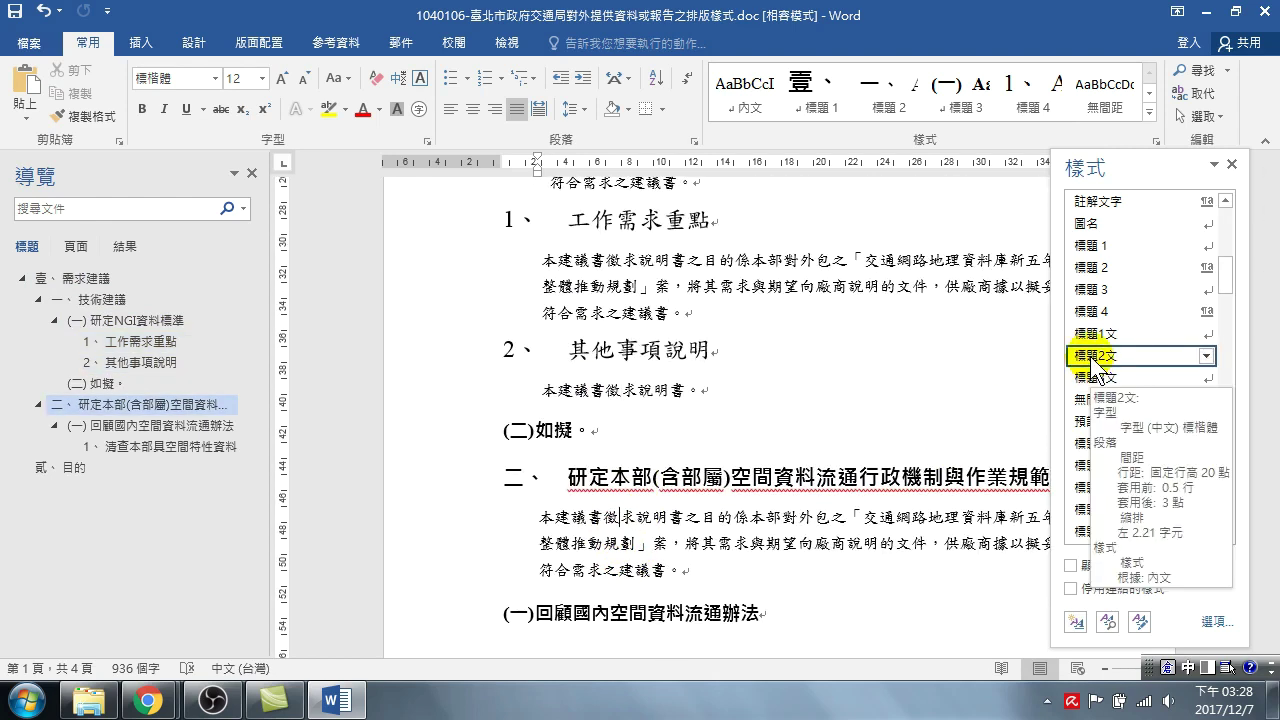
scroll(677, 523, up, 1)
scroll(655, 460, up, 2)
scroll(630, 400, up, 2)
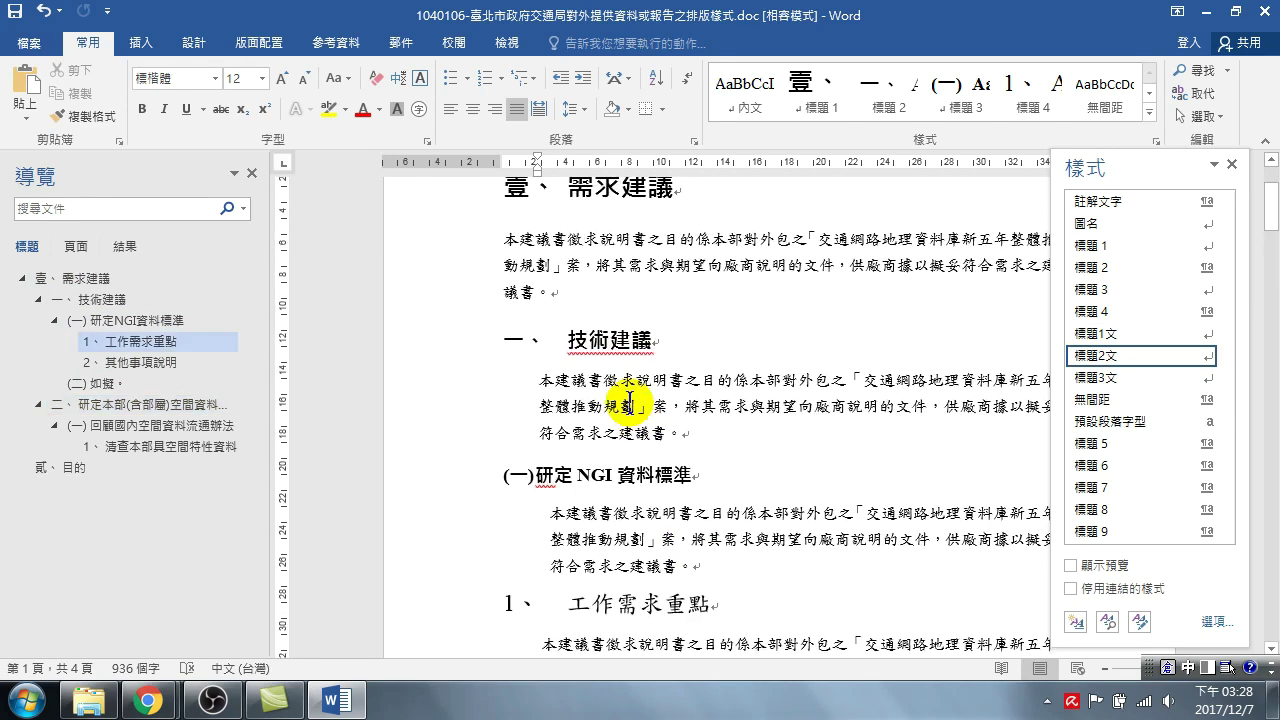
click(618, 381)
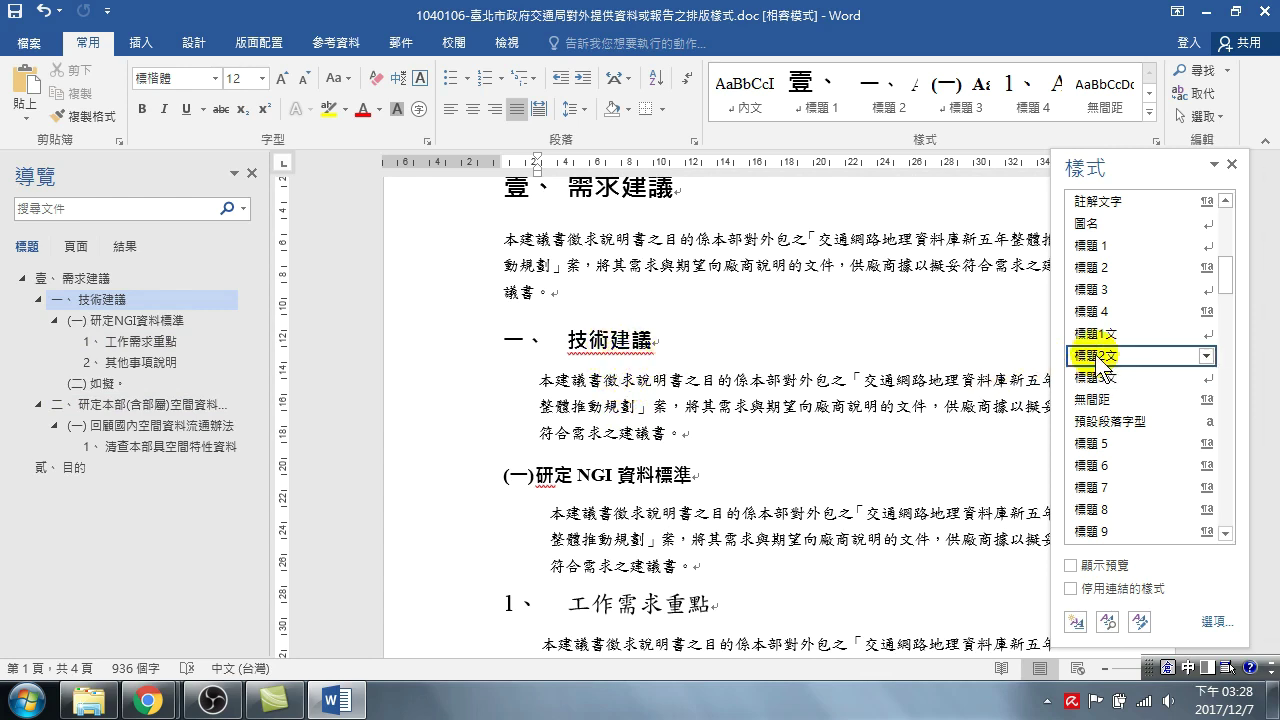
mouse_move(1100, 362)
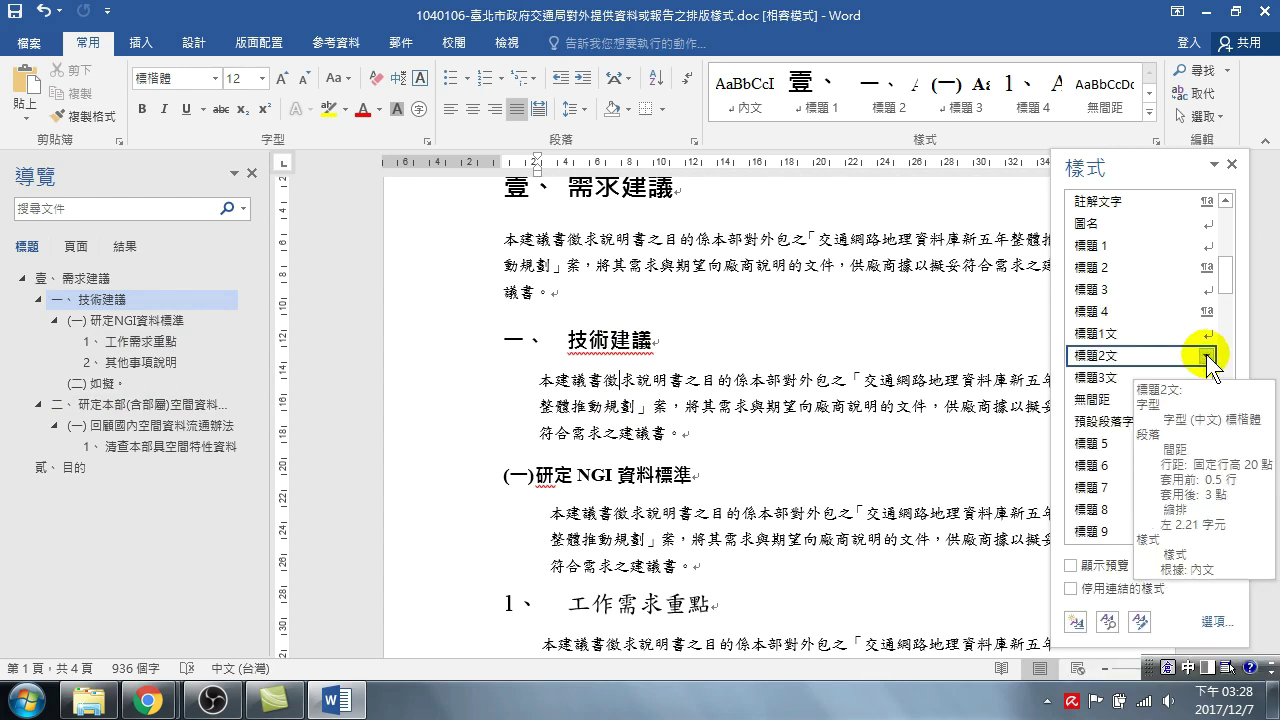
- Modify the 標題2文 style's paragraph format to a 2-character first-line indent
click(1208, 356)
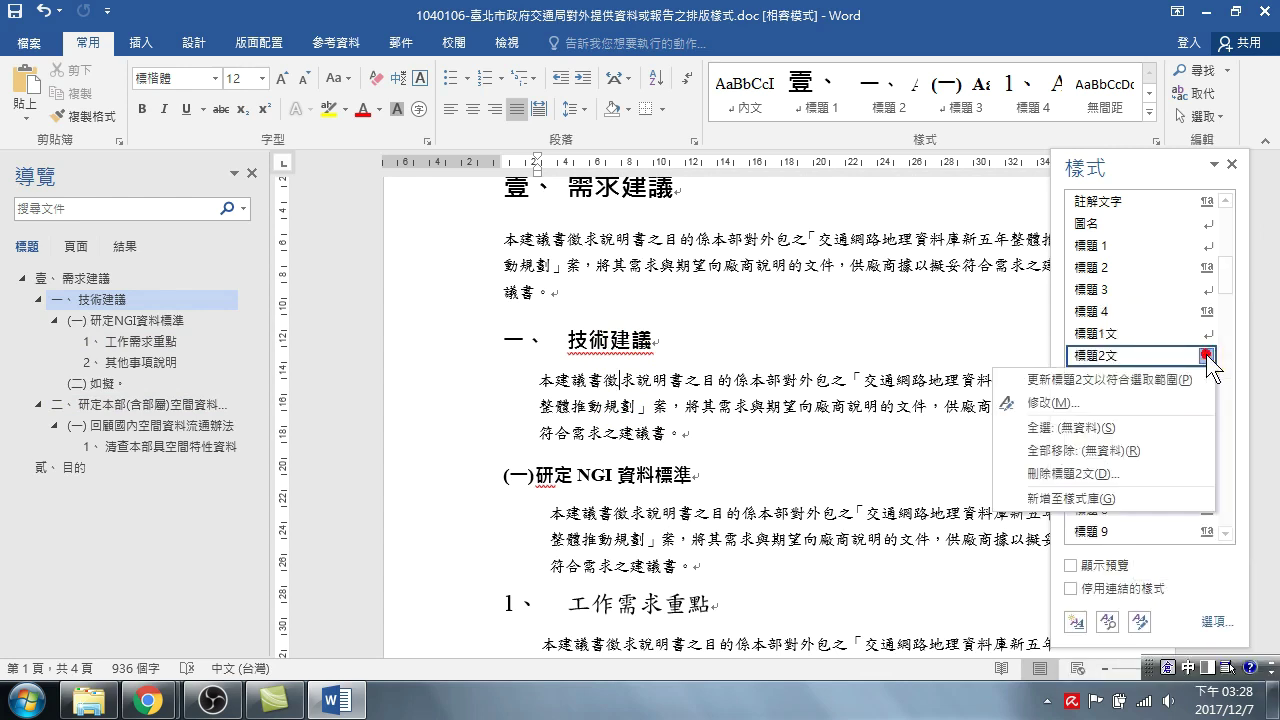
click(1058, 404)
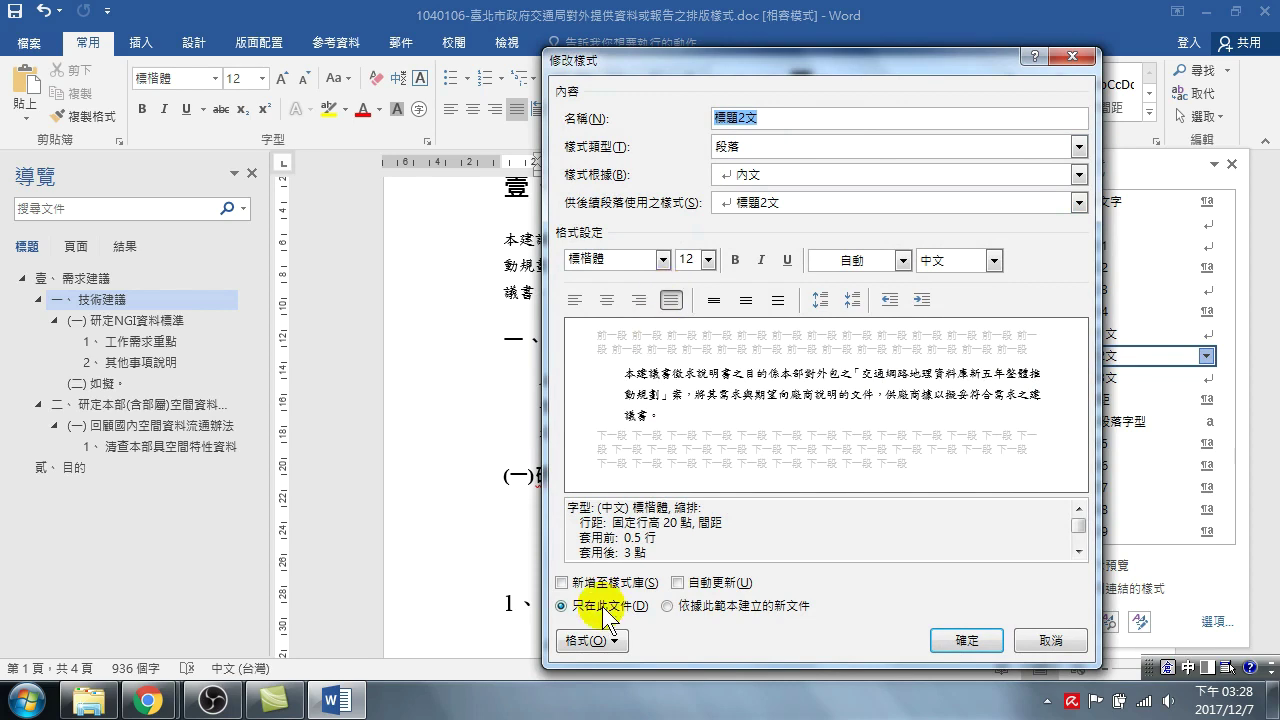
click(588, 640)
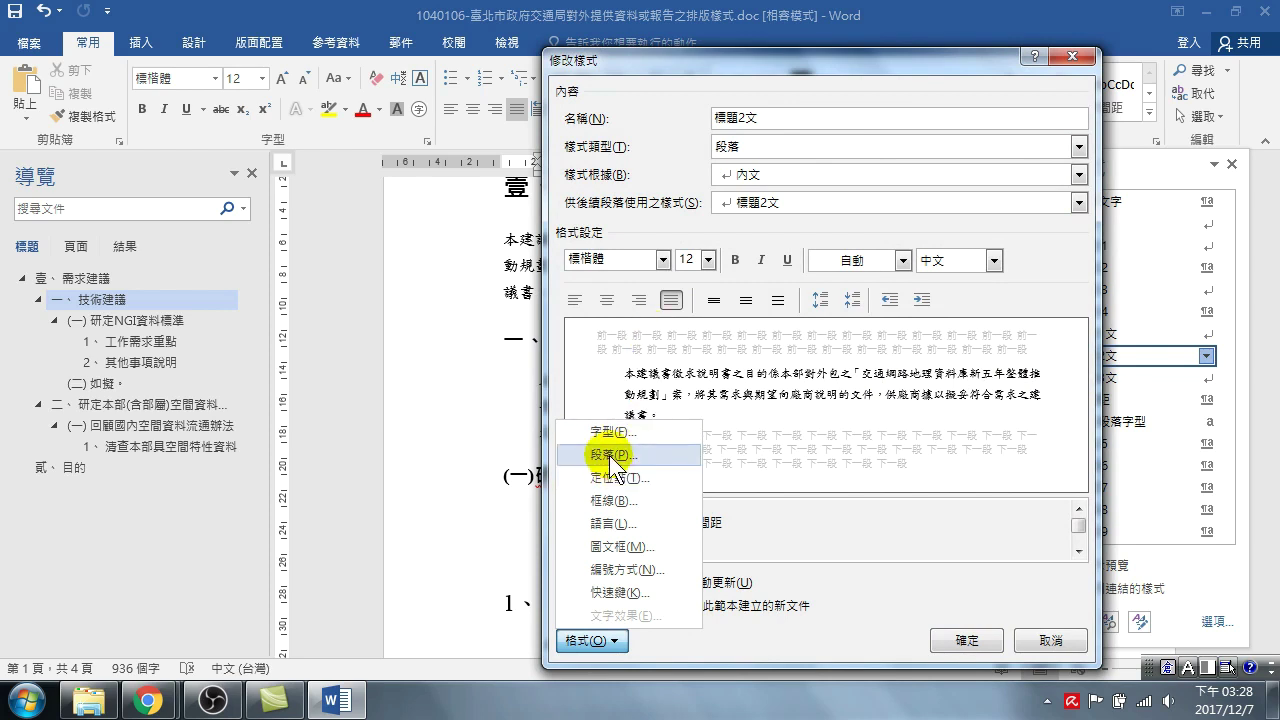
click(609, 455)
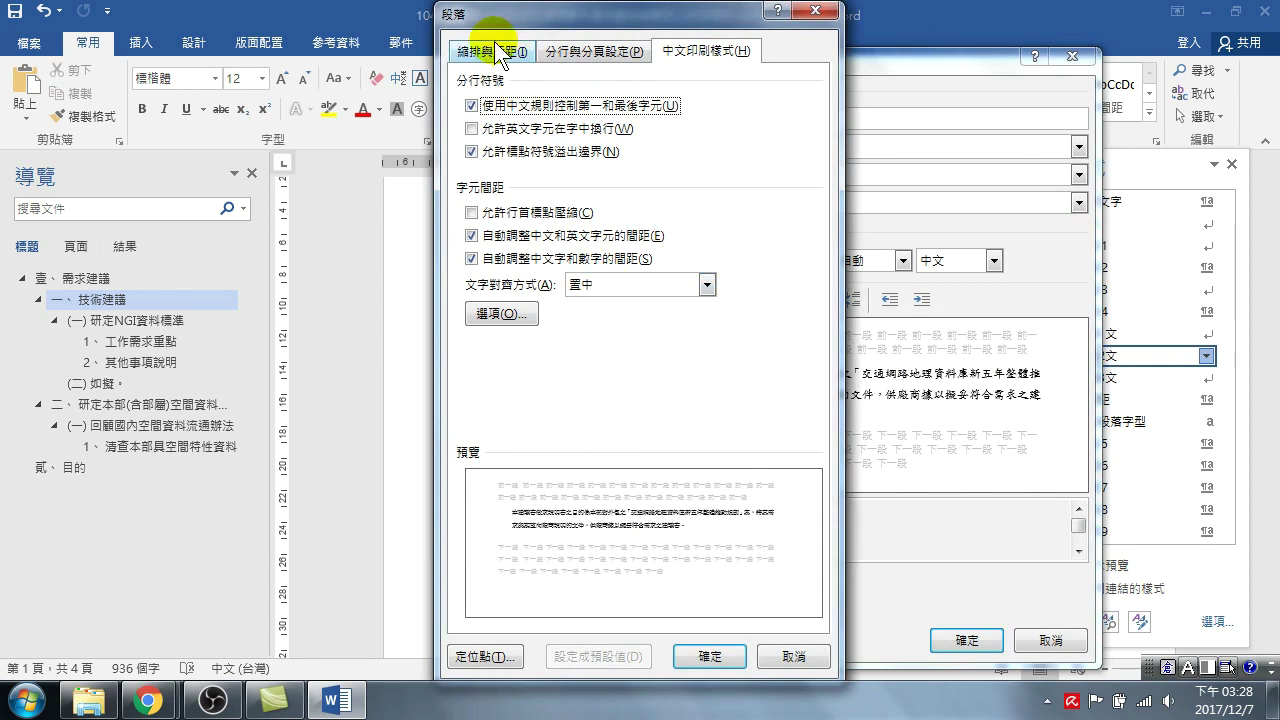
click(493, 50)
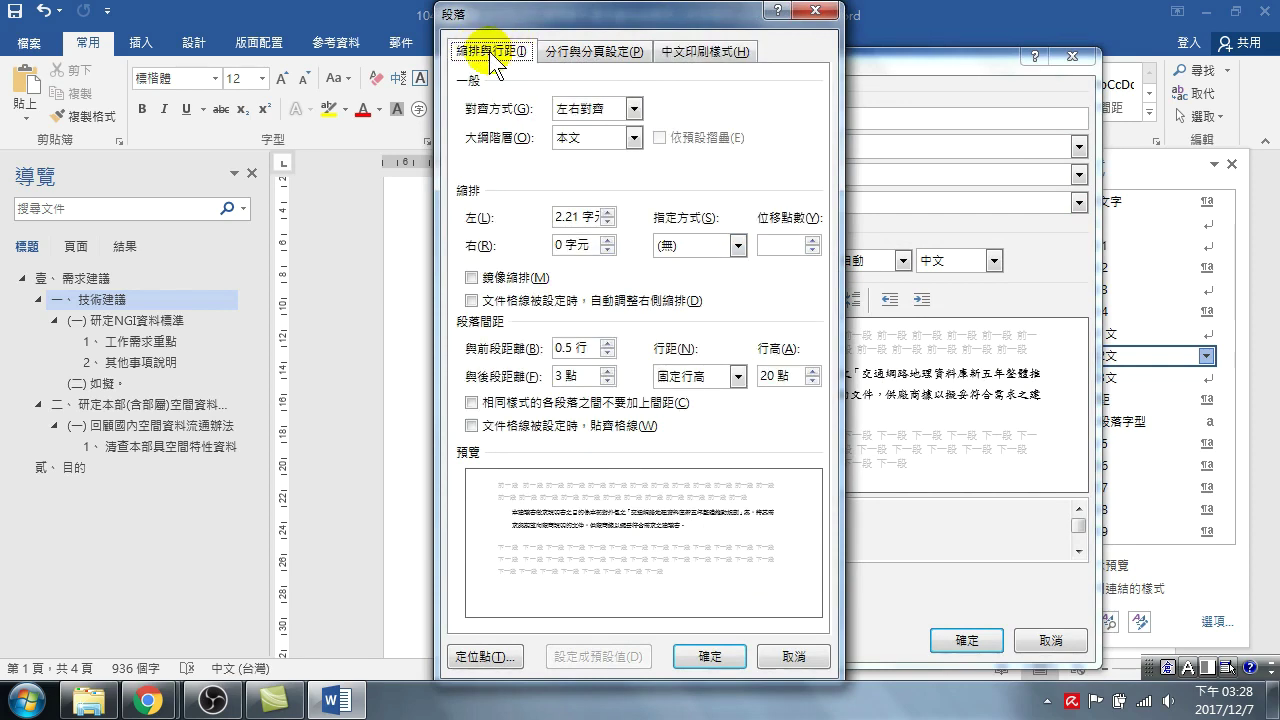
click(733, 246)
click(688, 268)
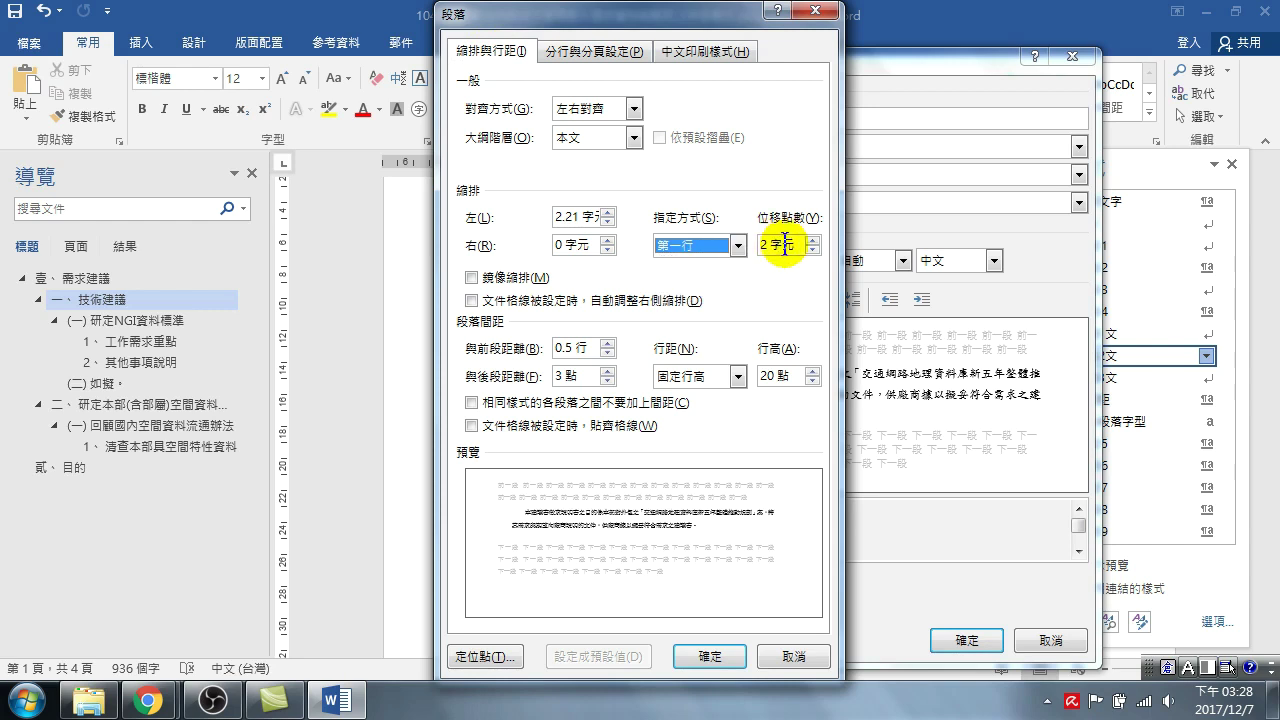
click(709, 656)
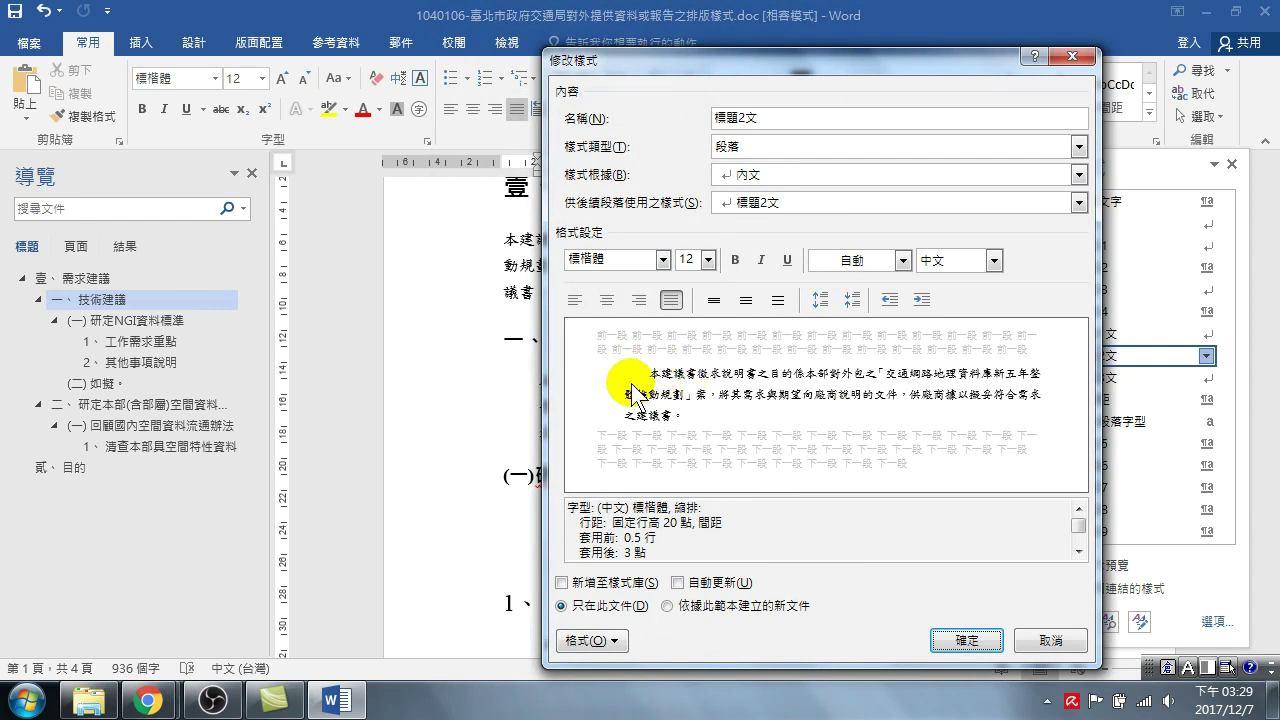
click(963, 641)
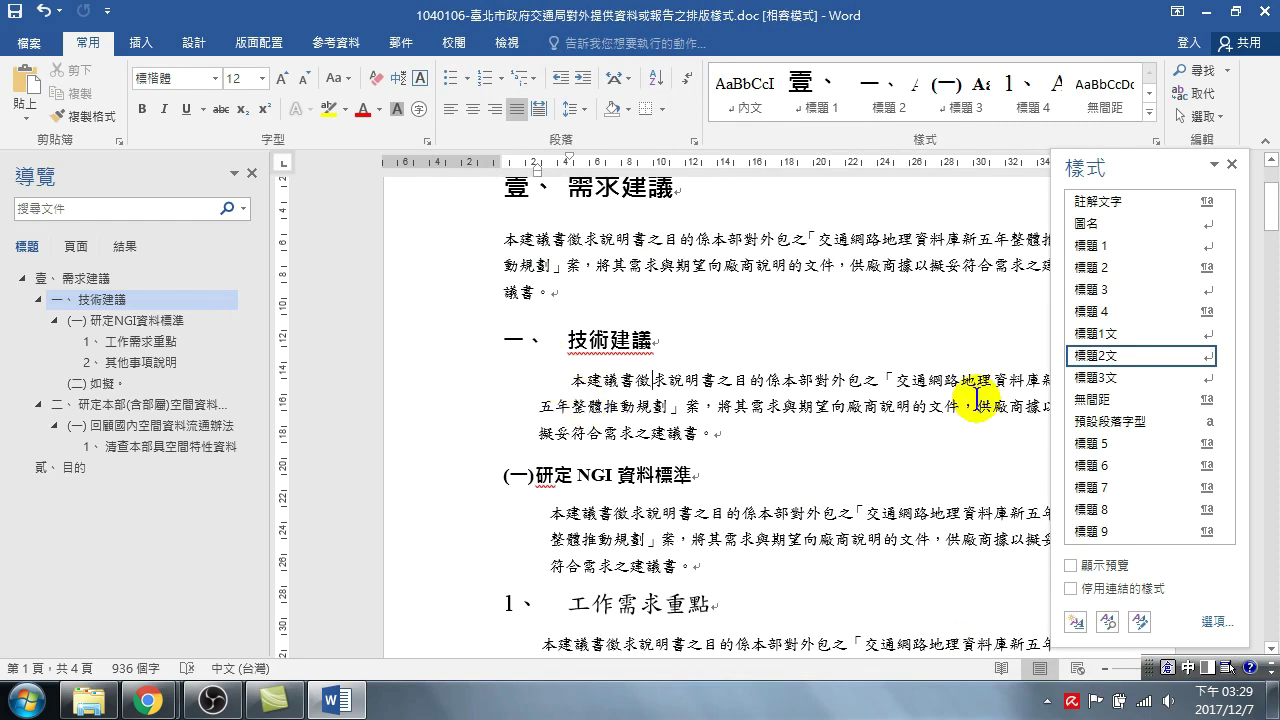
scroll(625, 430, down, 1)
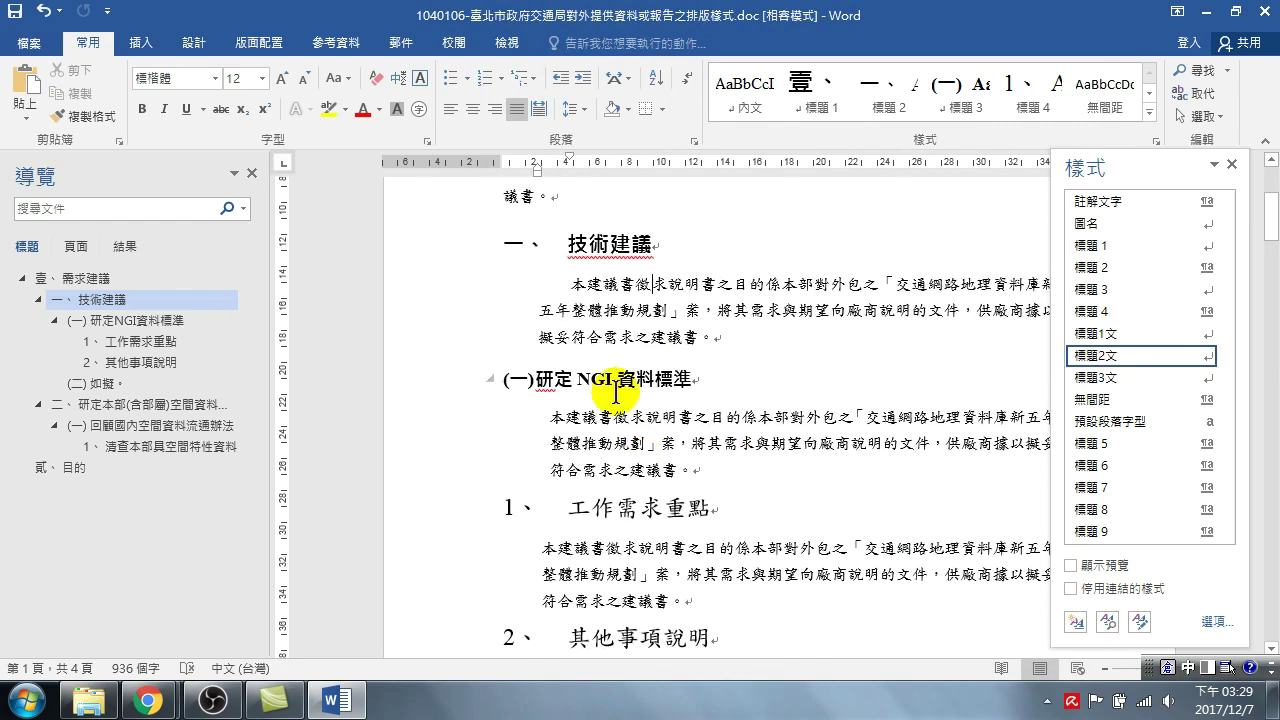
scroll(590, 470, down, 1)
scroll(598, 515, down, 1)
scroll(600, 530, down, 1)
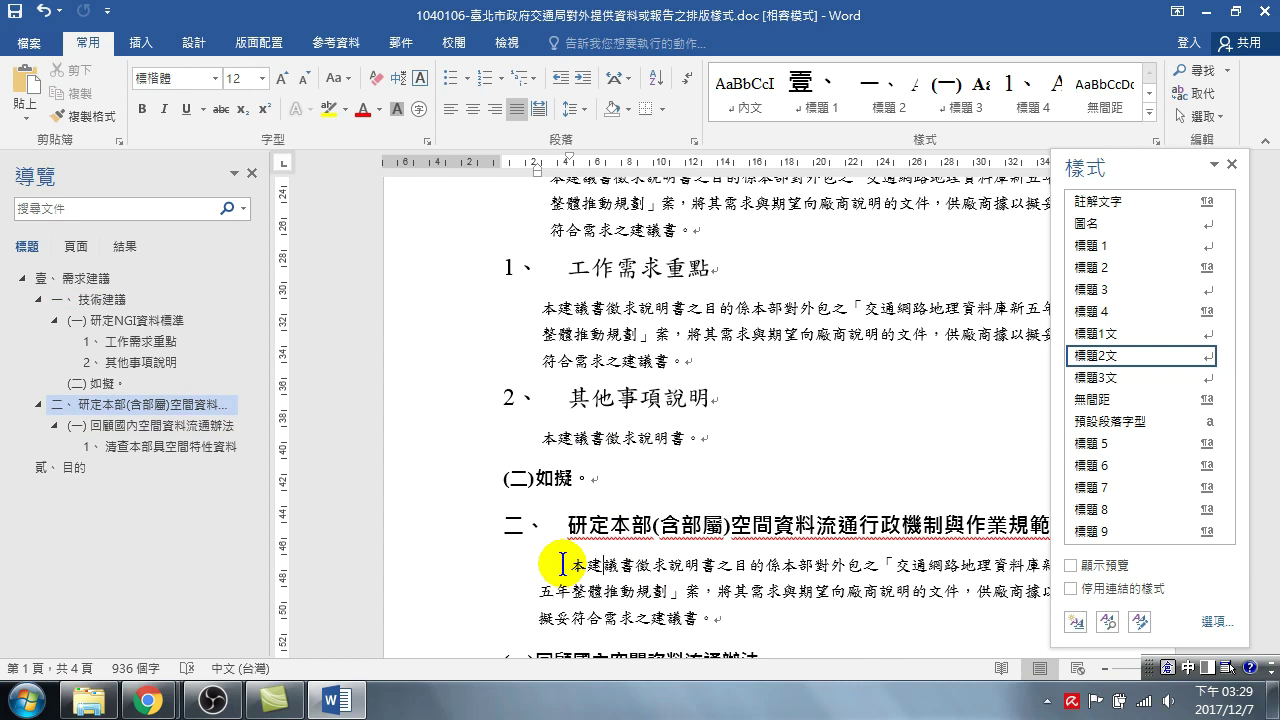
click(590, 398)
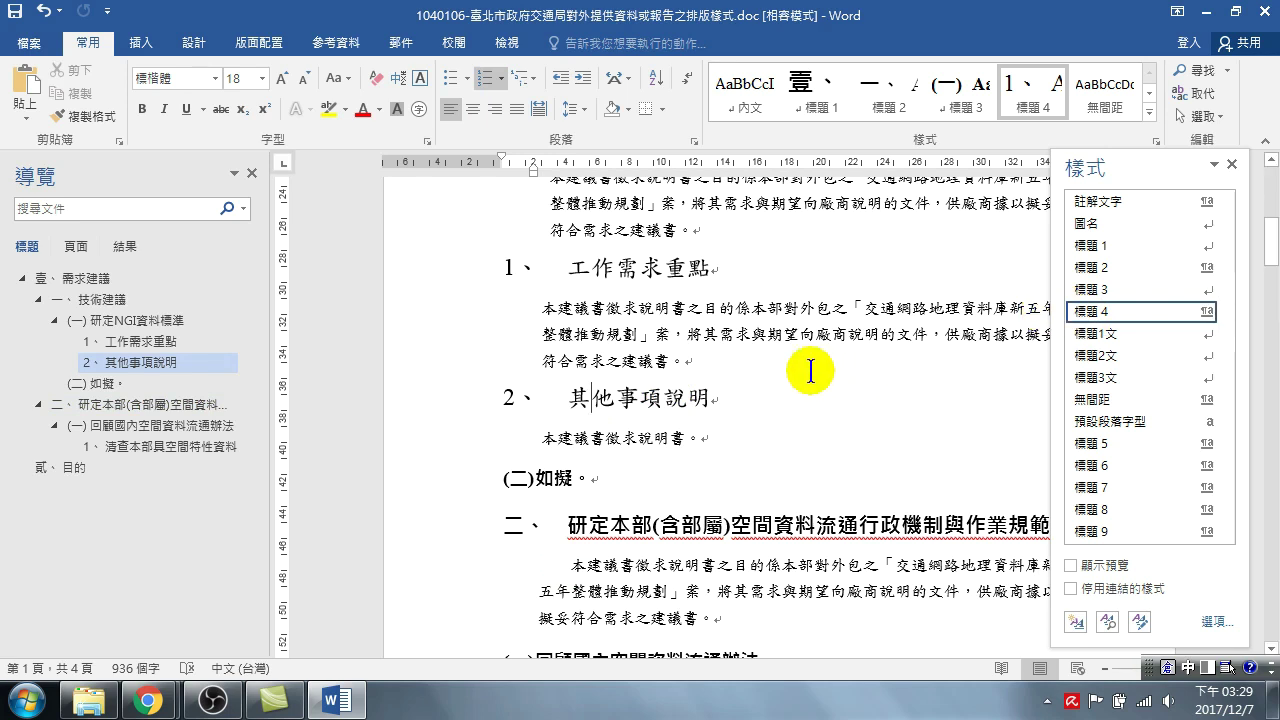
click(614, 442)
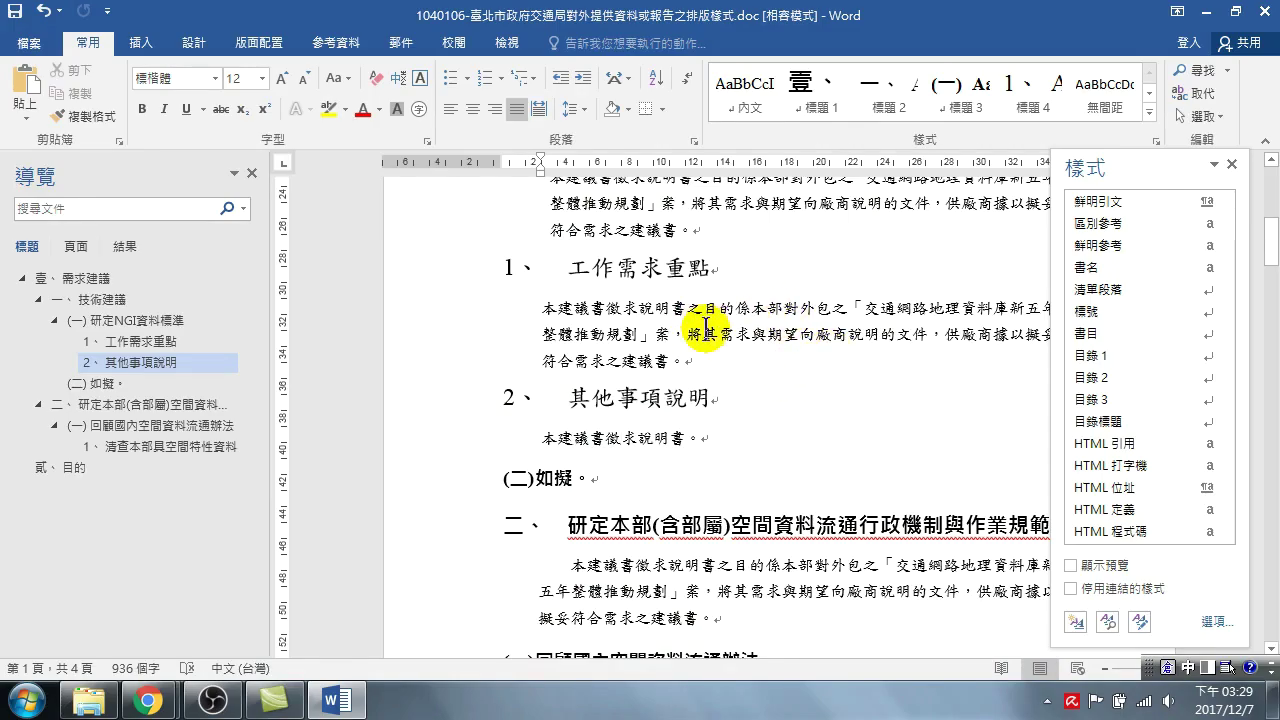
scroll(676, 320, up, 3)
scroll(676, 320, up, 5)
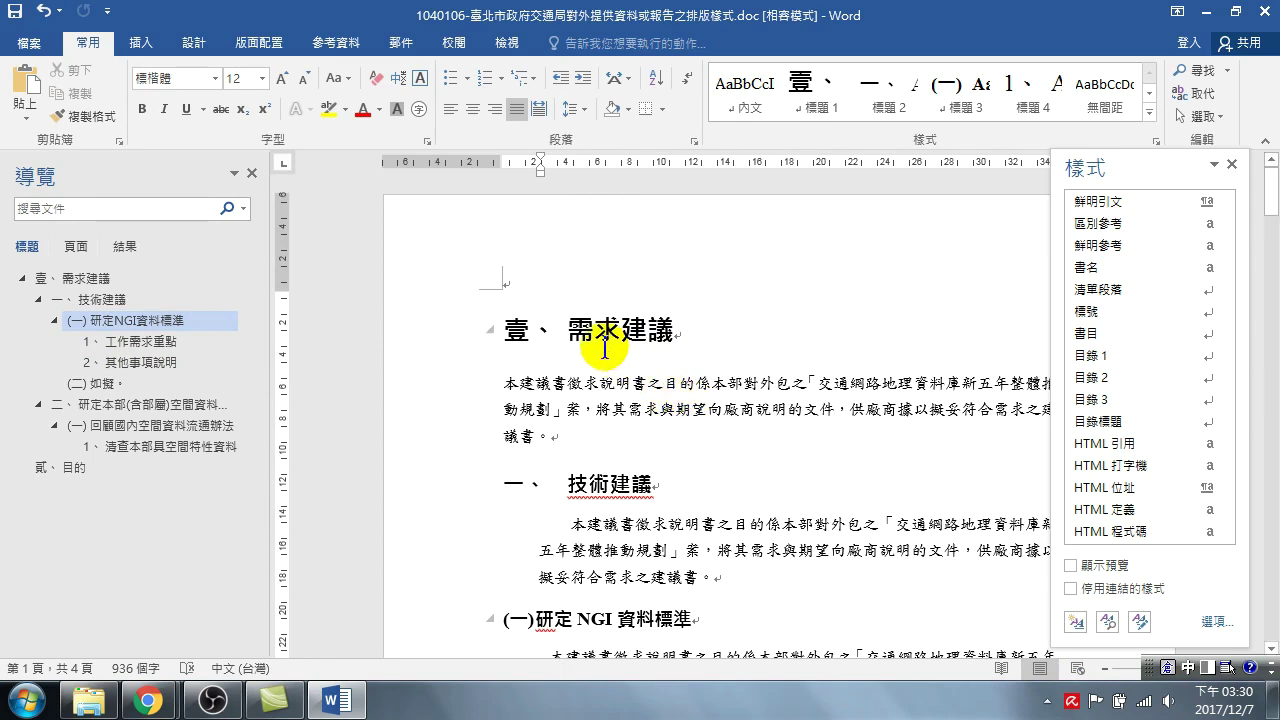
click(610, 486)
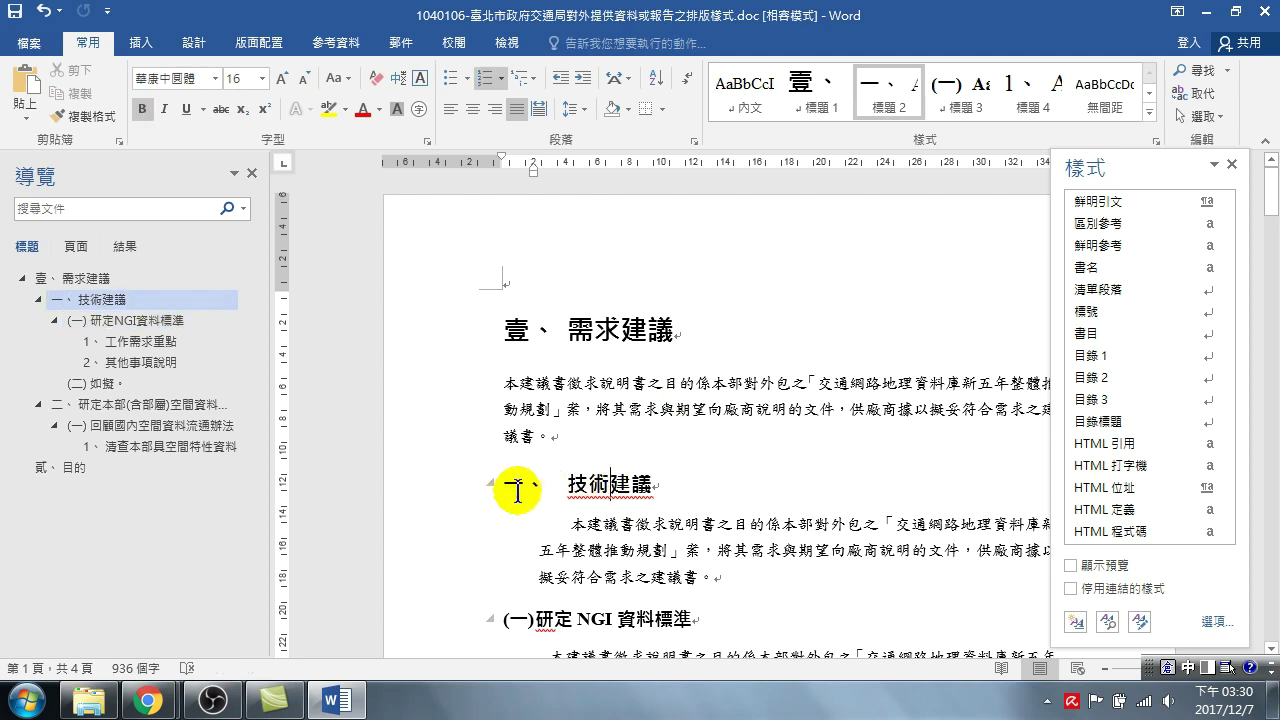
click(462, 491)
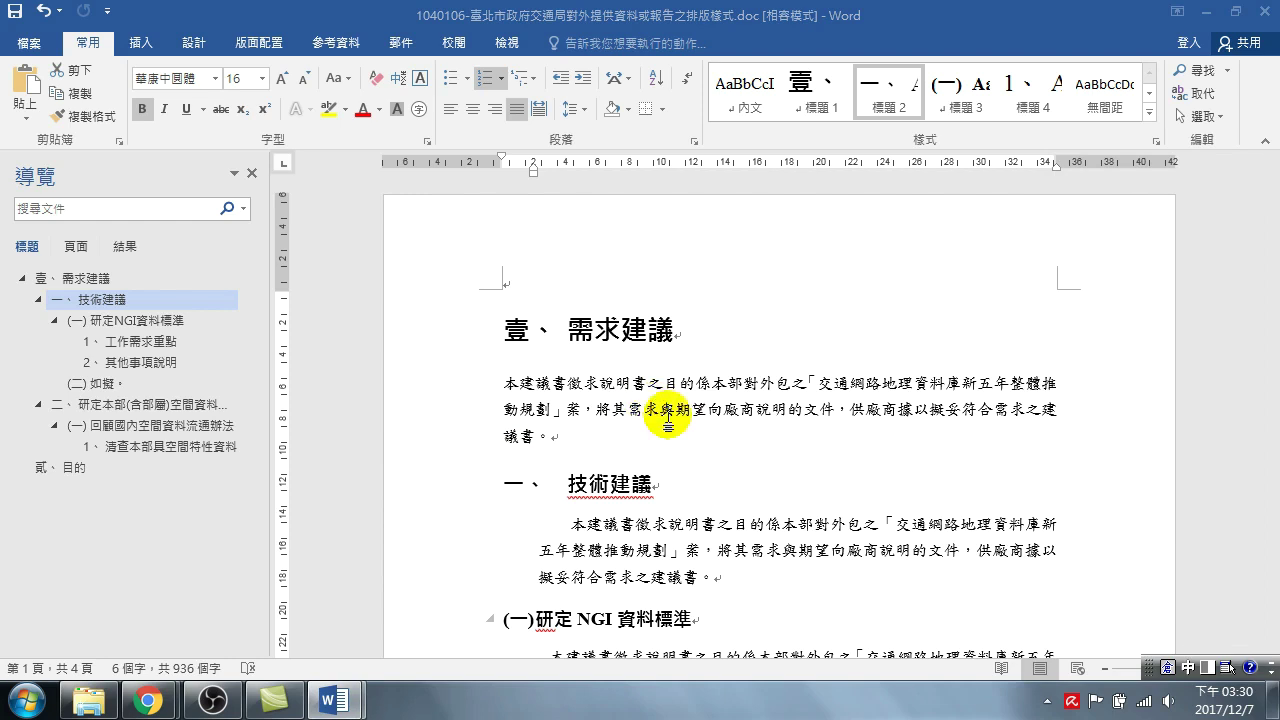
key(ctrl+n)
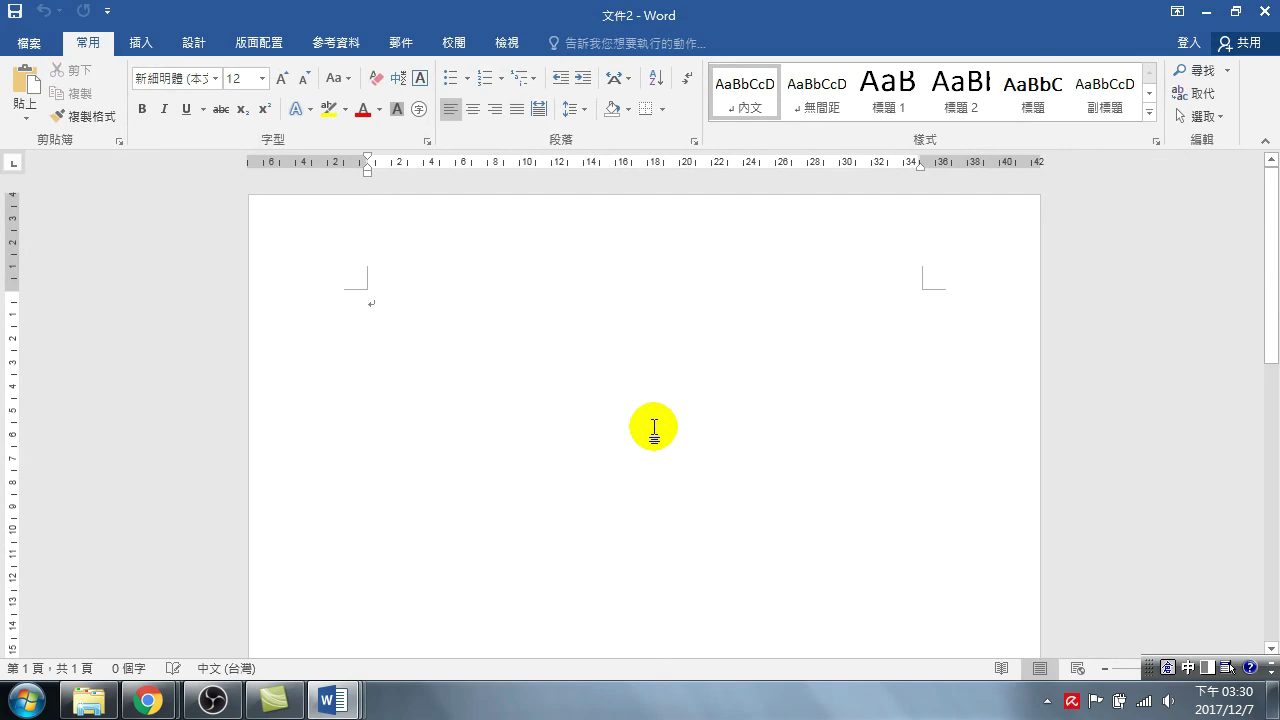
- In the new document, type 主旨 and 說明 on separate lines using the Chinese input method
key(ctrl+space)
key(ctrl+space)
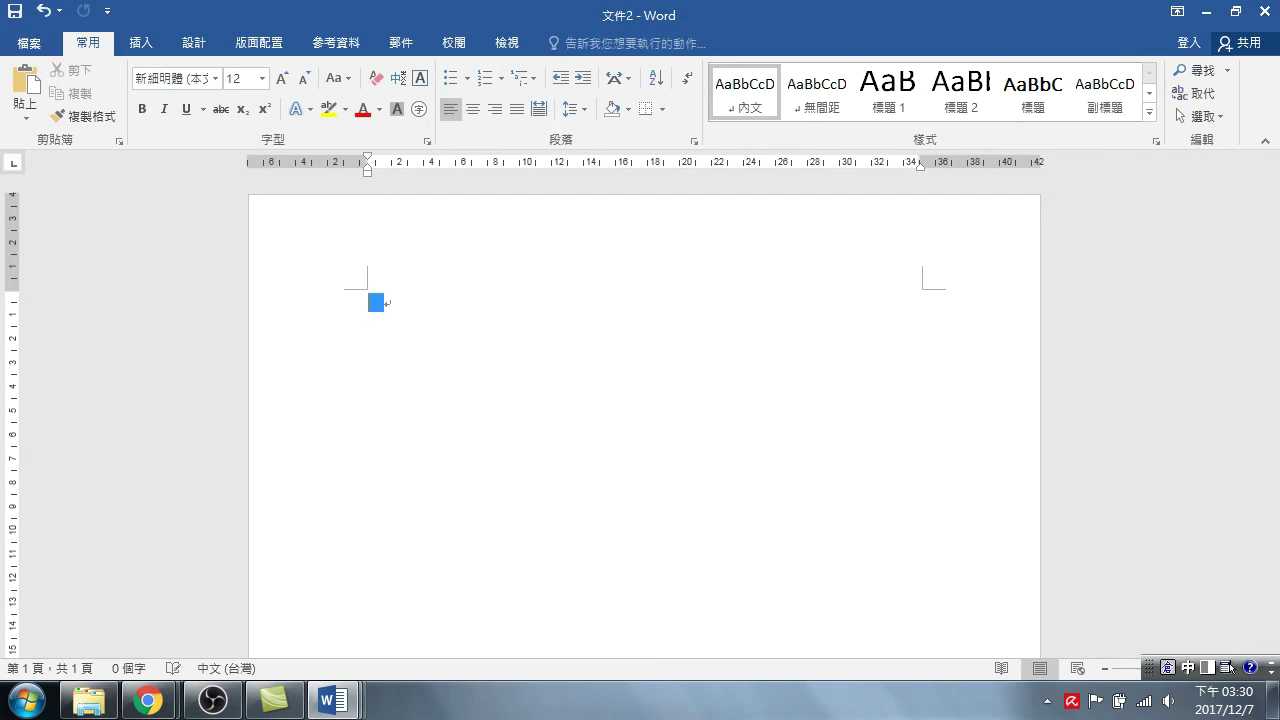
text(主旨)
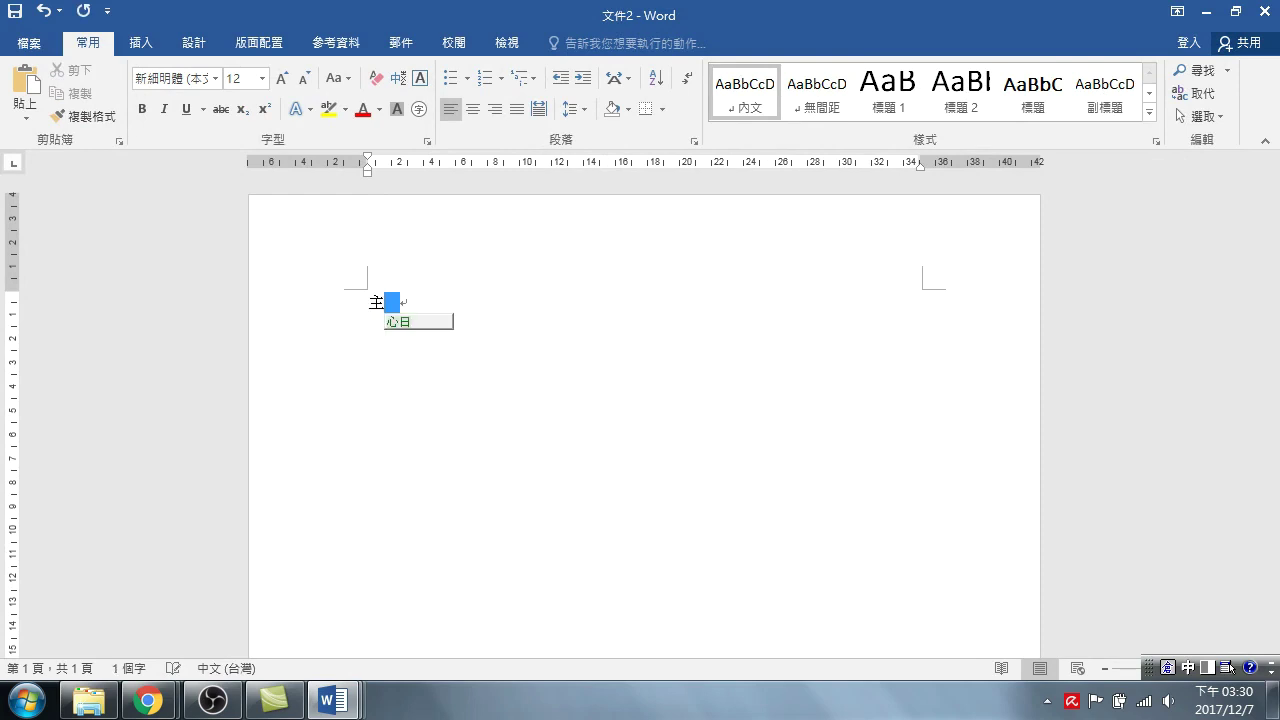
key(Escape)
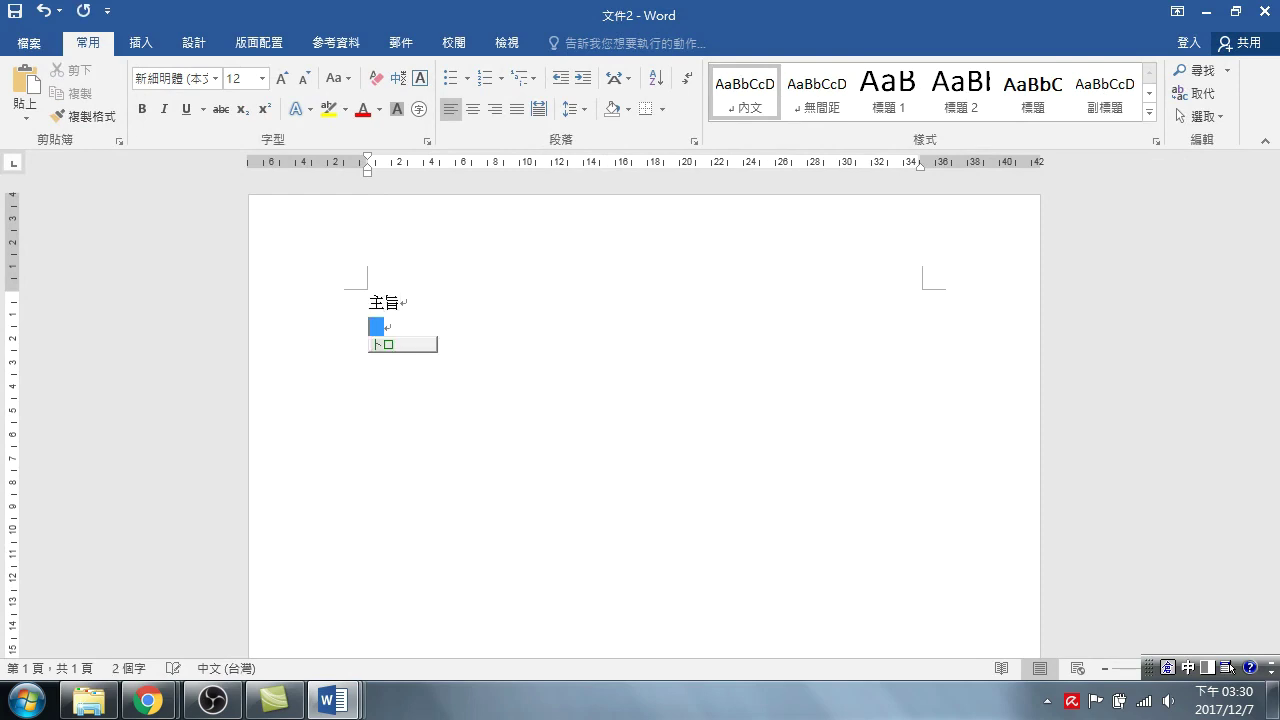
text(說明)
key(Return)
key(Return)
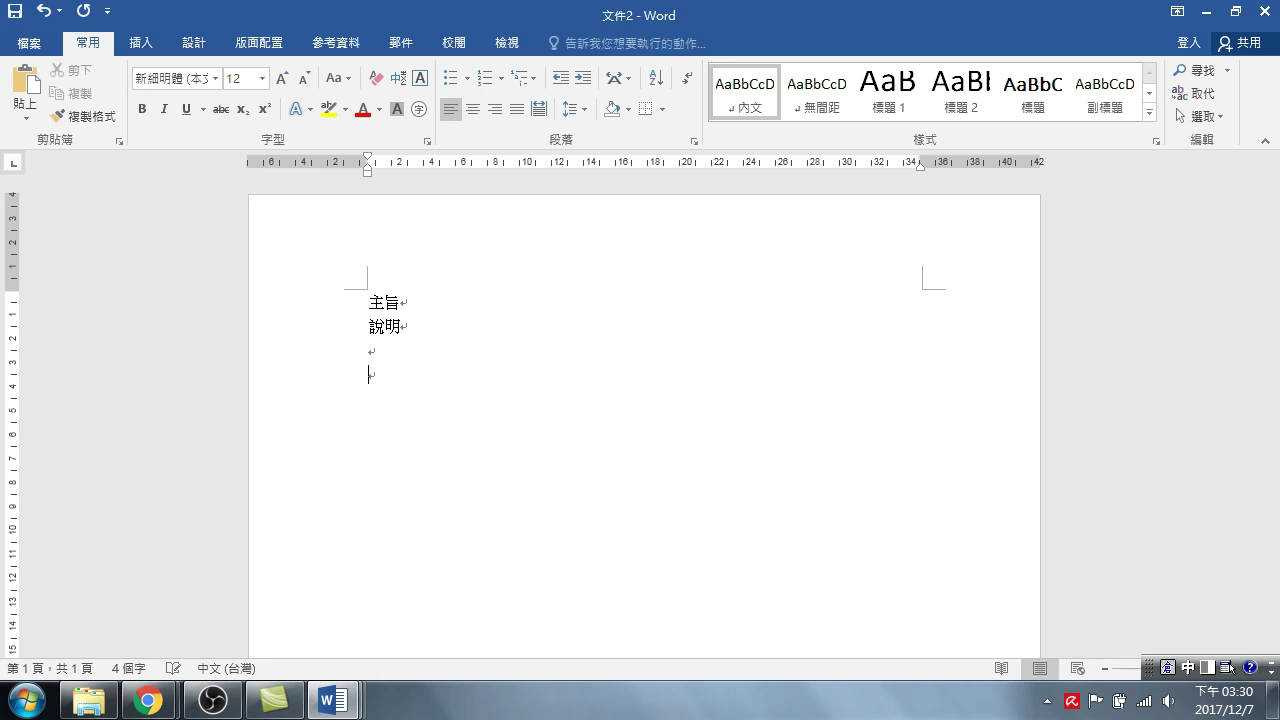
- Apply the 標題 1 heading style to the 主旨 line
click(328, 303)
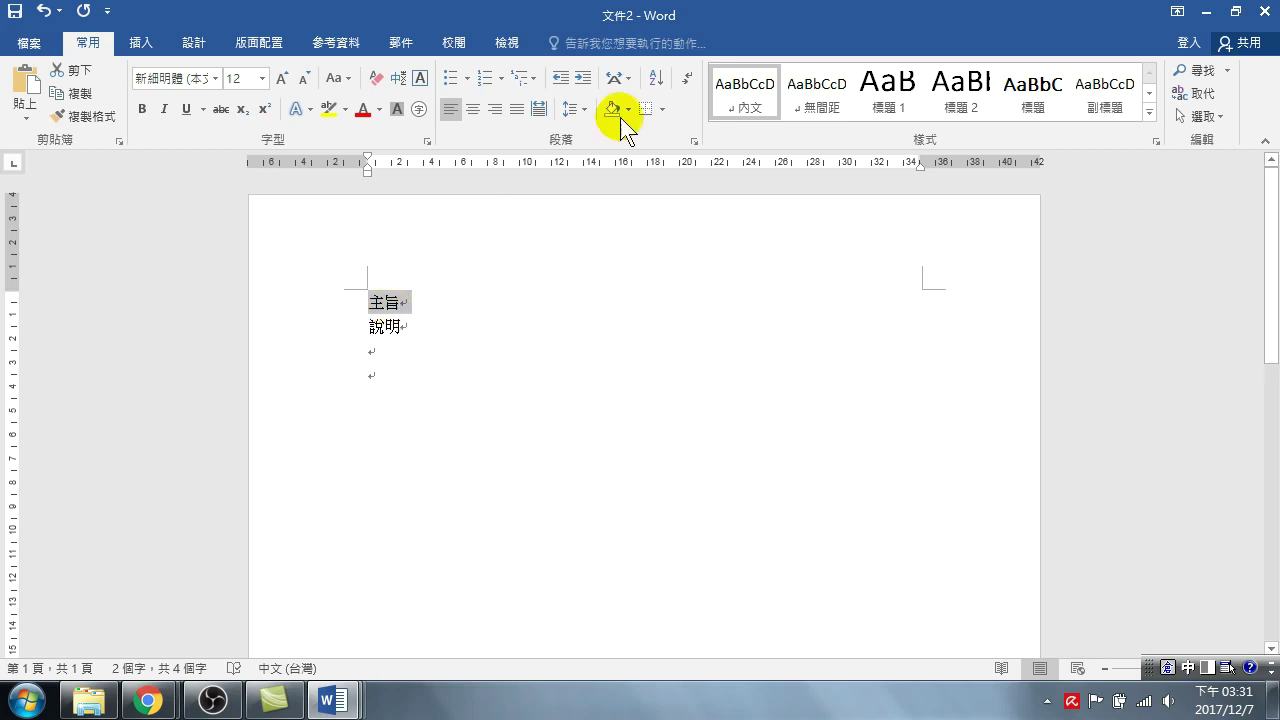
click(884, 88)
drag(309, 349, 412, 325)
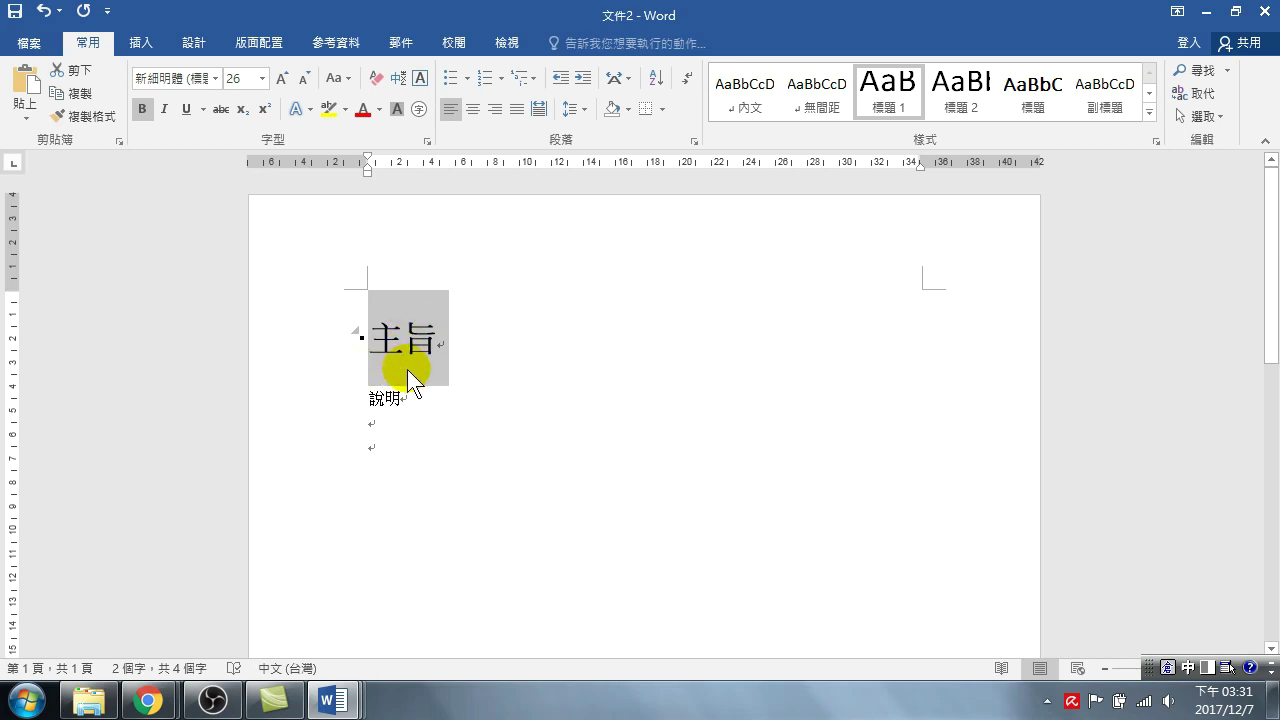
- Restyle 說明 from 標題 2 to 標題 3, then confirm 主旨 still uses 標題 1
click(341, 407)
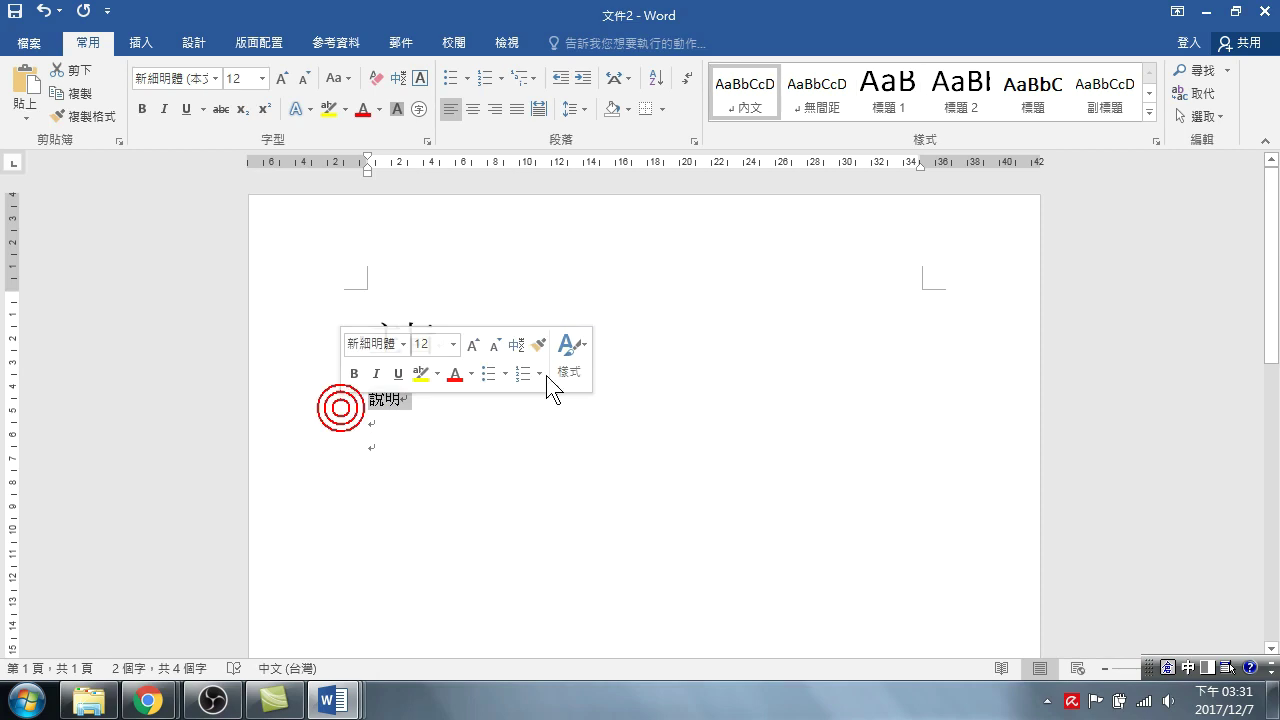
click(964, 105)
drag(303, 345, 309, 424)
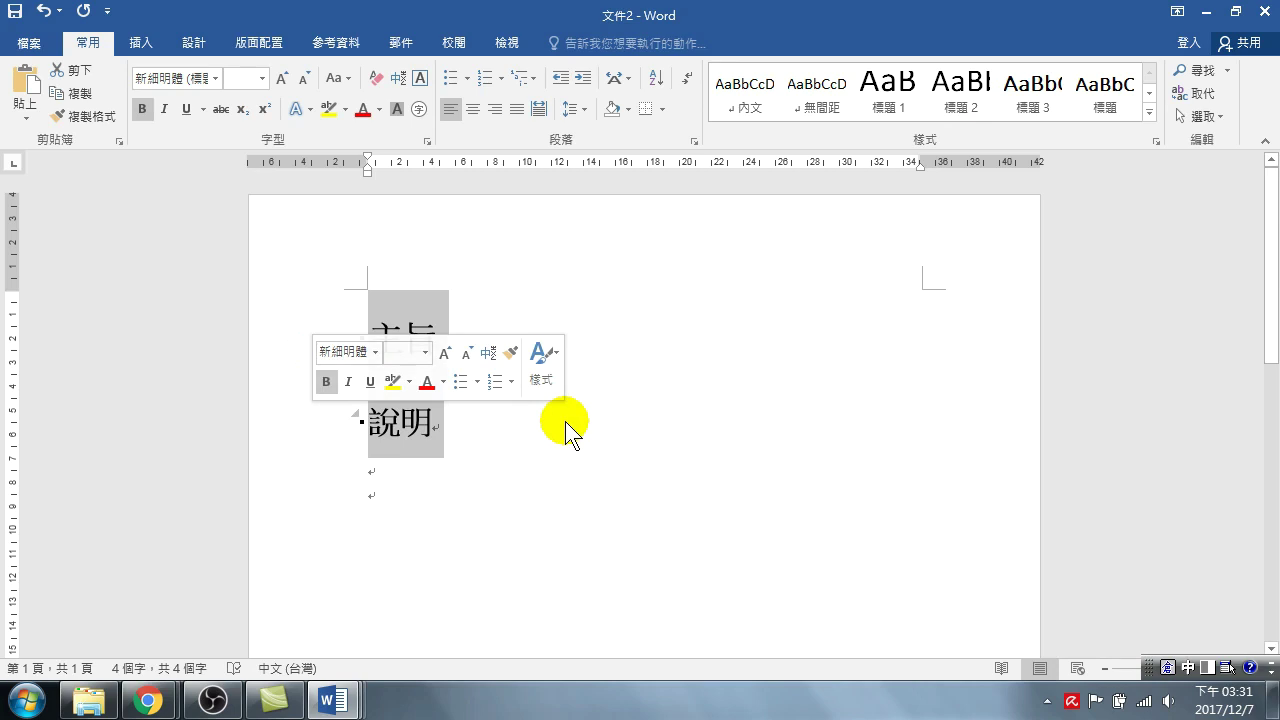
click(617, 424)
click(321, 342)
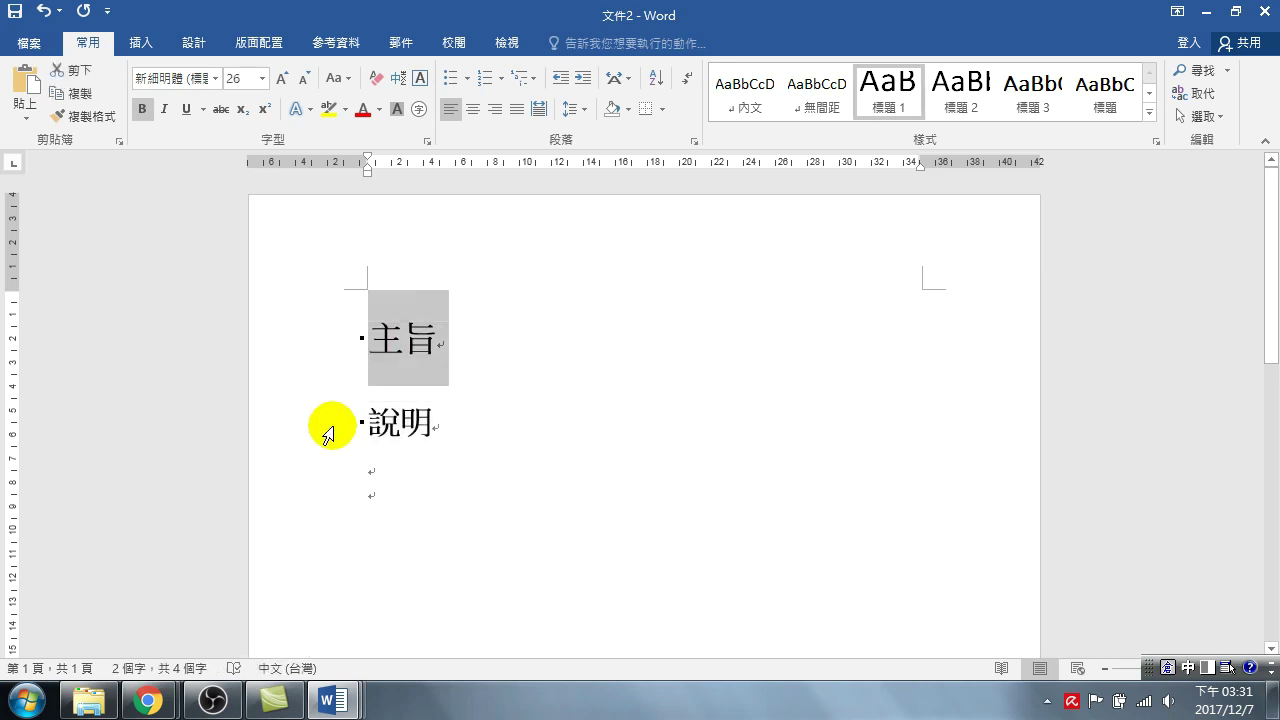
click(328, 423)
click(1033, 90)
drag(309, 340, 312, 395)
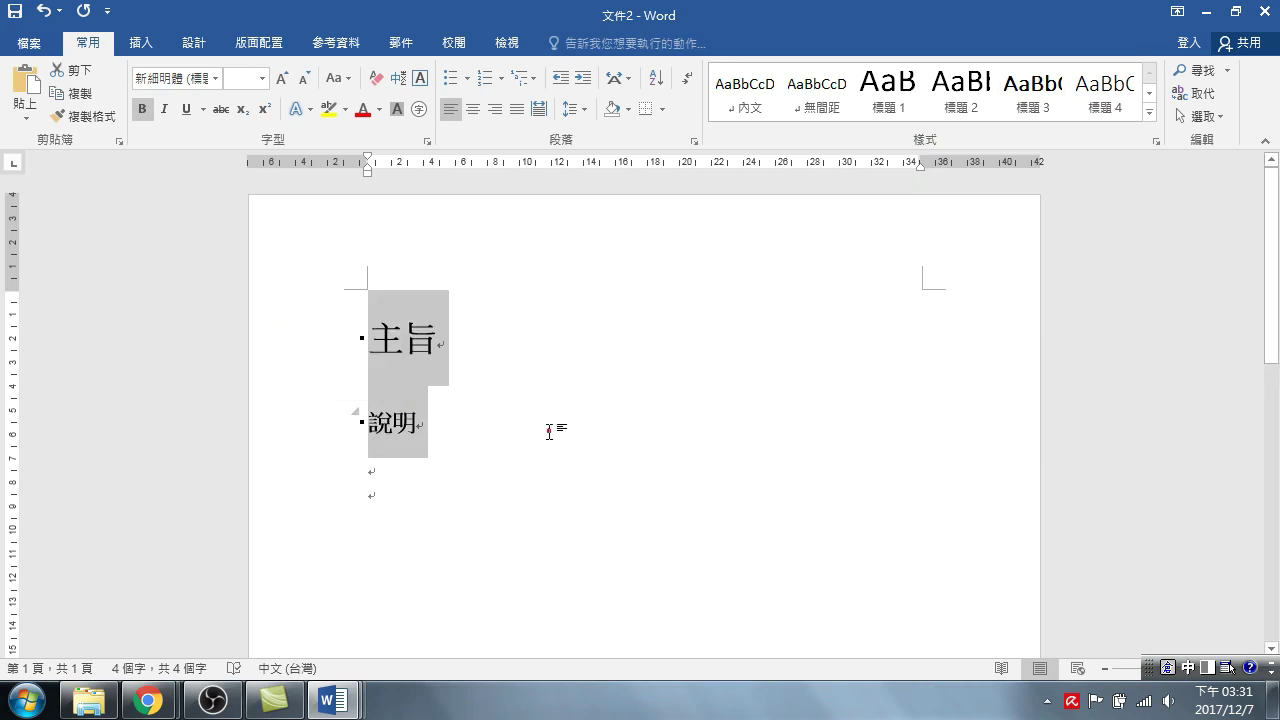
click(397, 336)
click(395, 333)
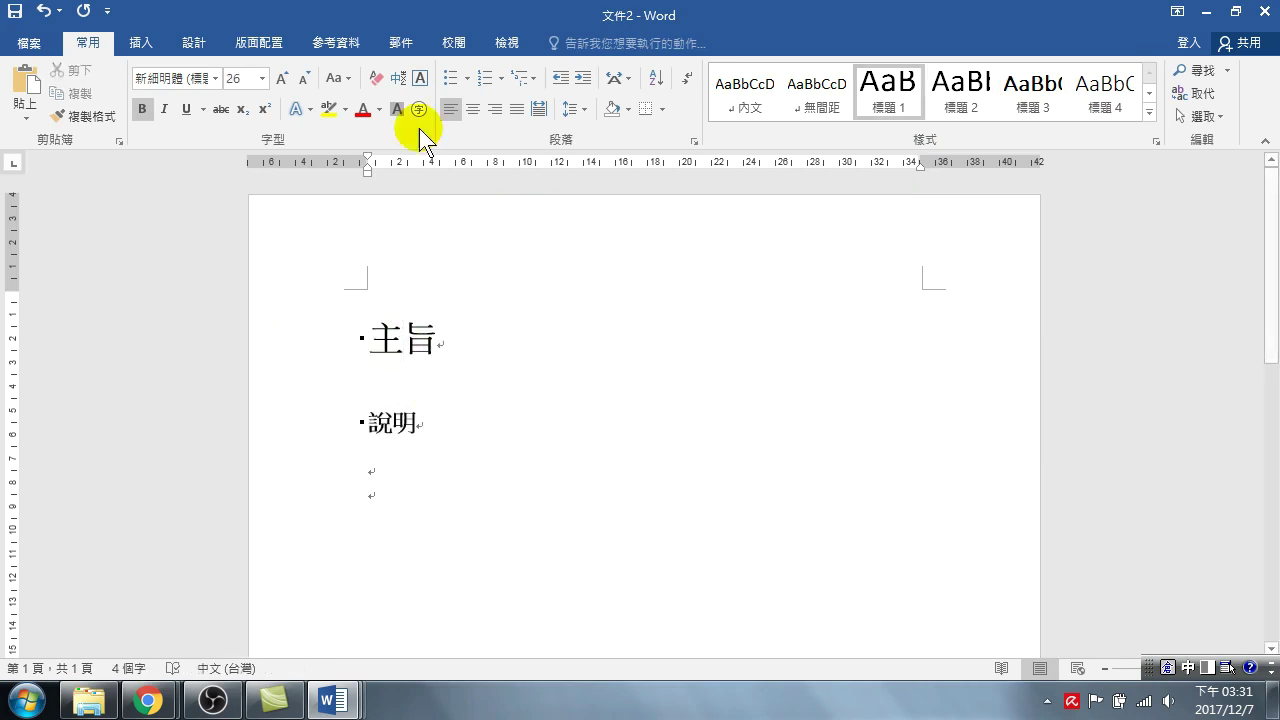
right_click(891, 88)
click(938, 117)
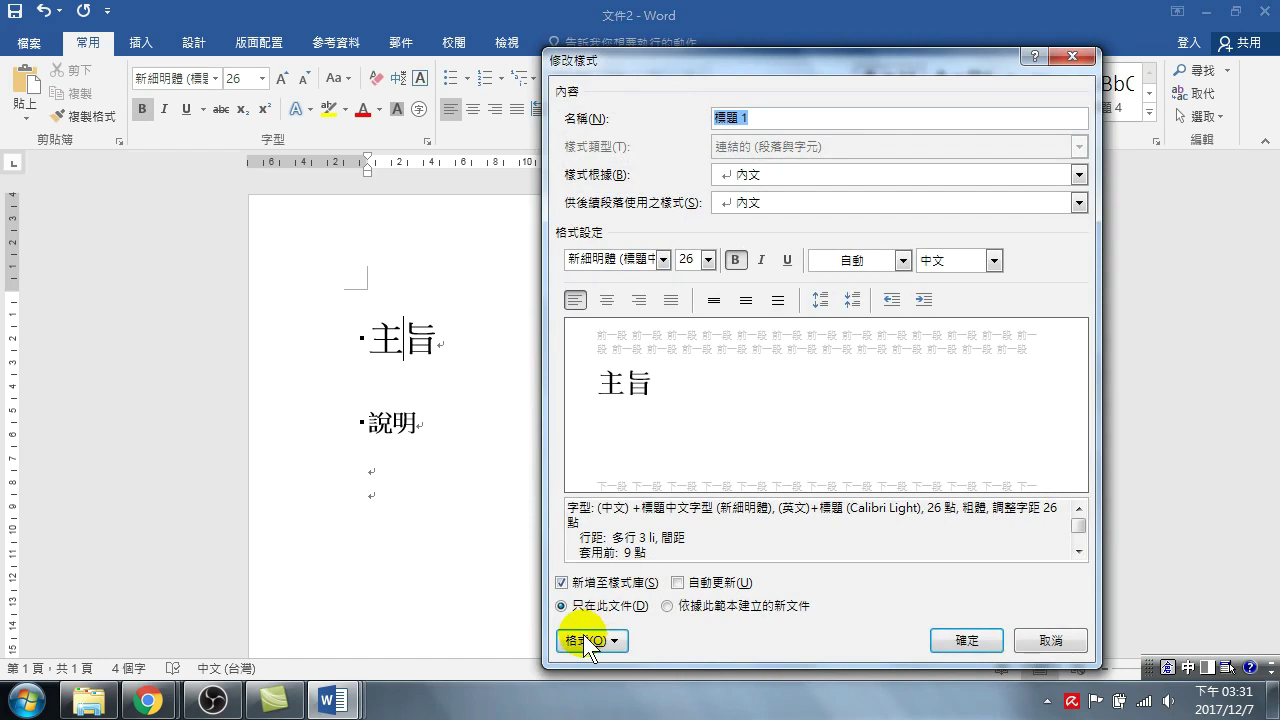
click(588, 643)
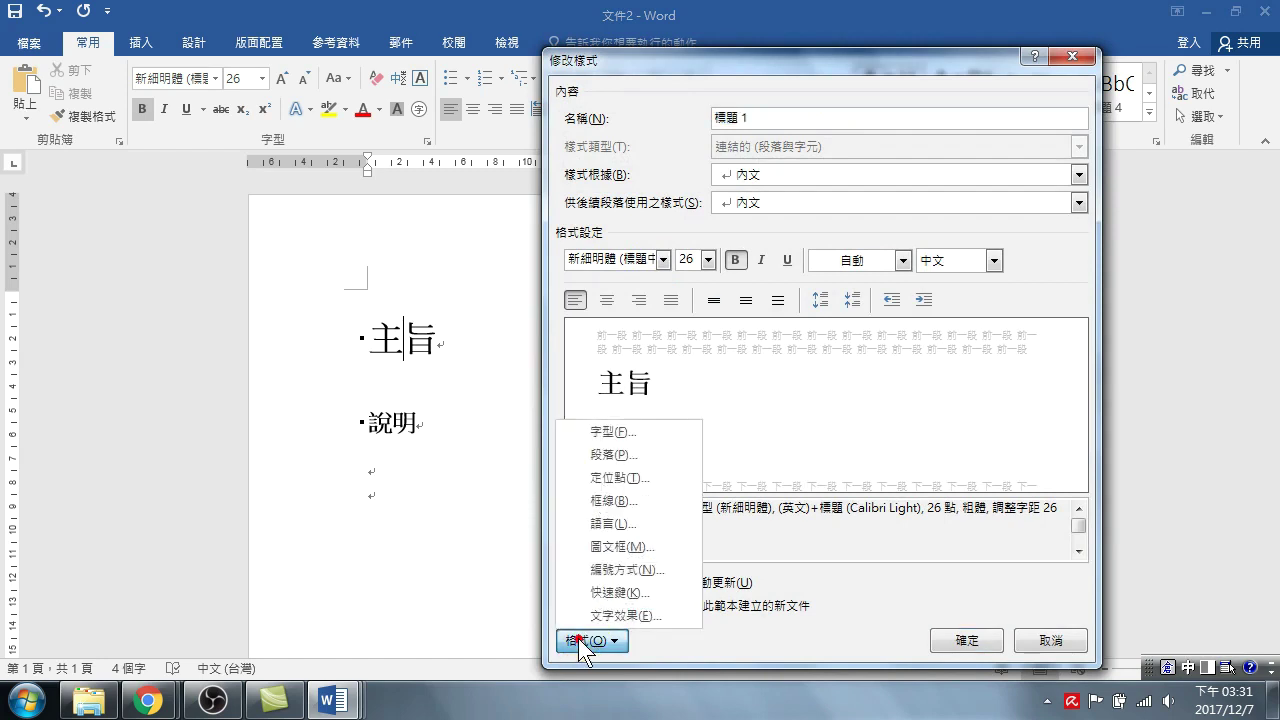
click(617, 453)
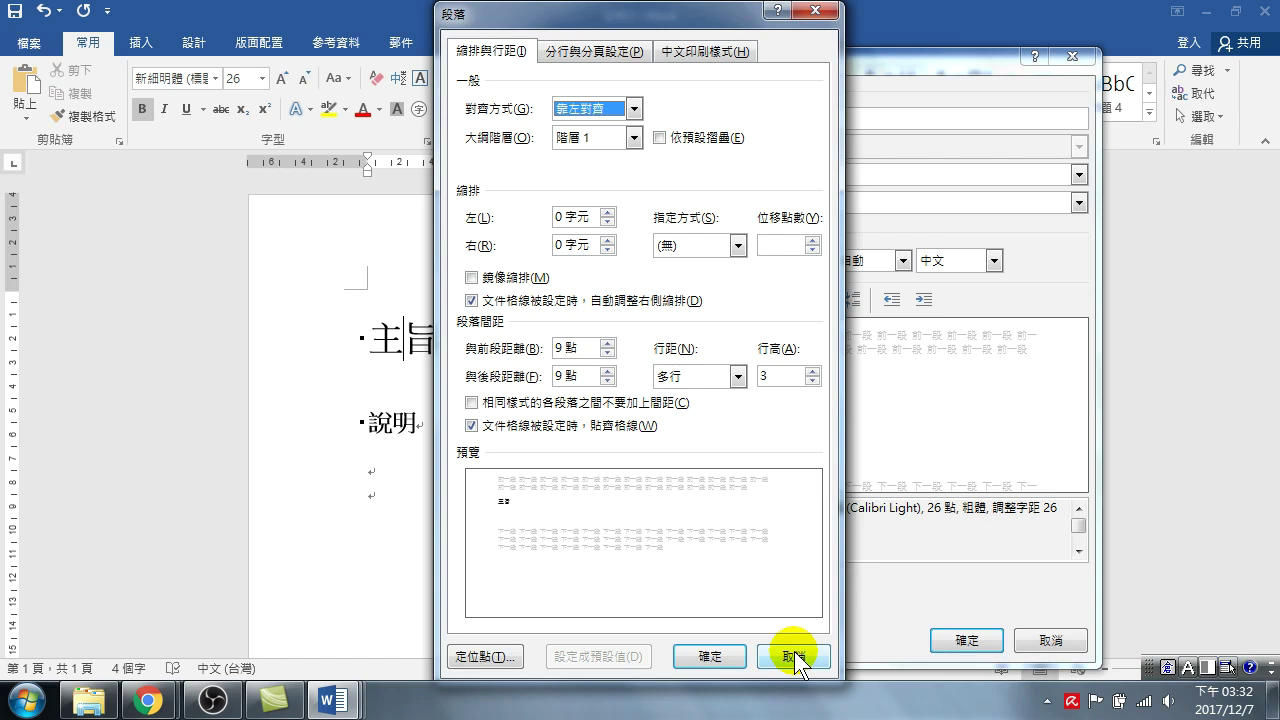
click(794, 657)
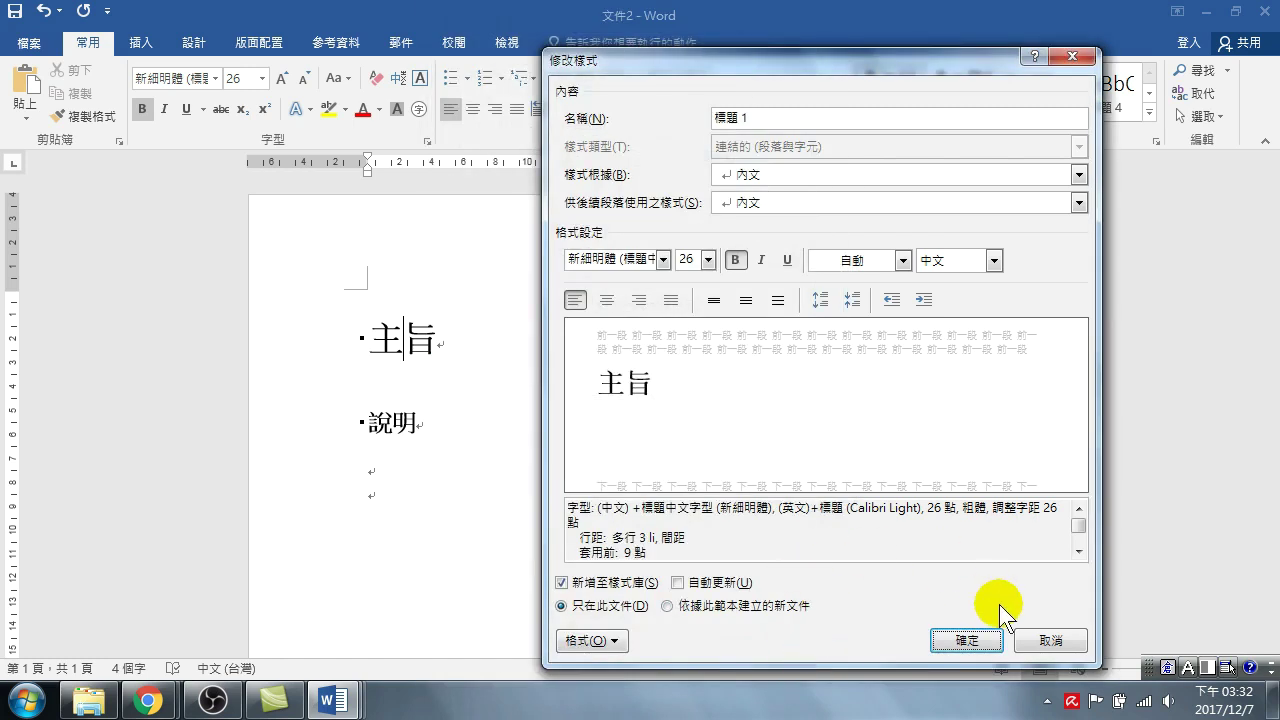
click(1050, 640)
- Apply 標題 2 to 說明 and inspect the style's paragraph spacing (多行 3 lines), cancelling without changes
click(313, 425)
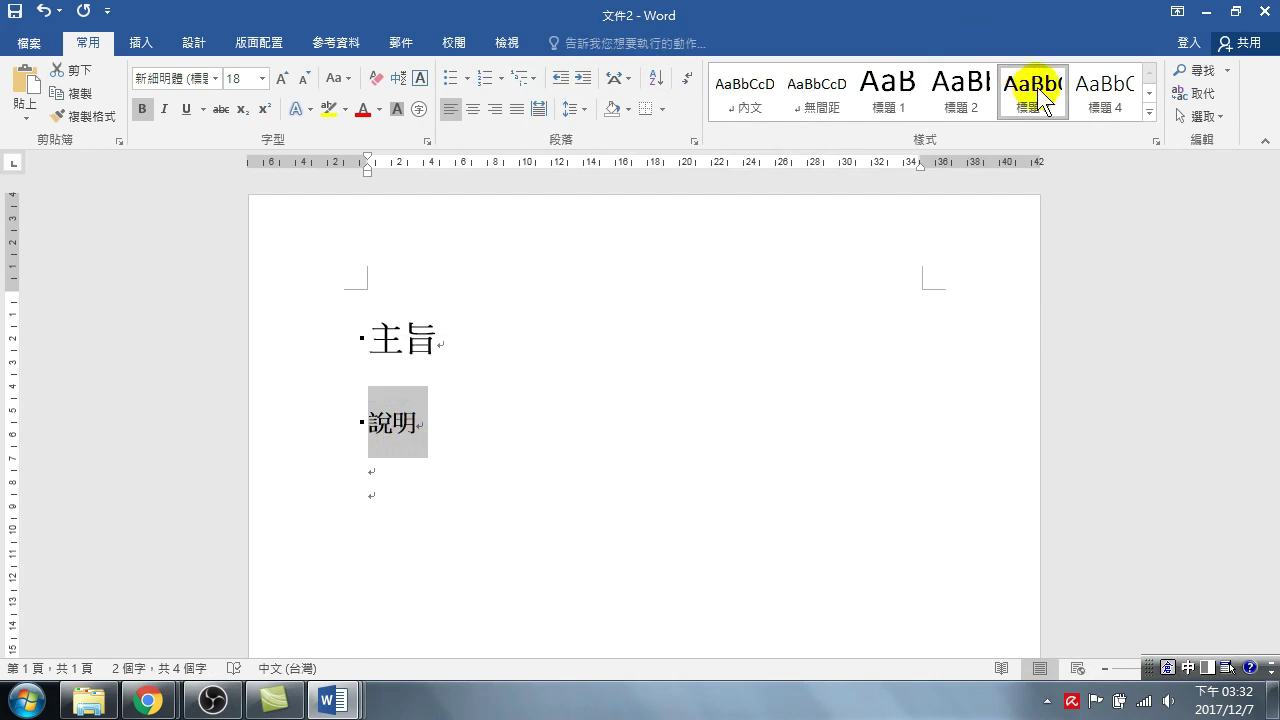
click(943, 100)
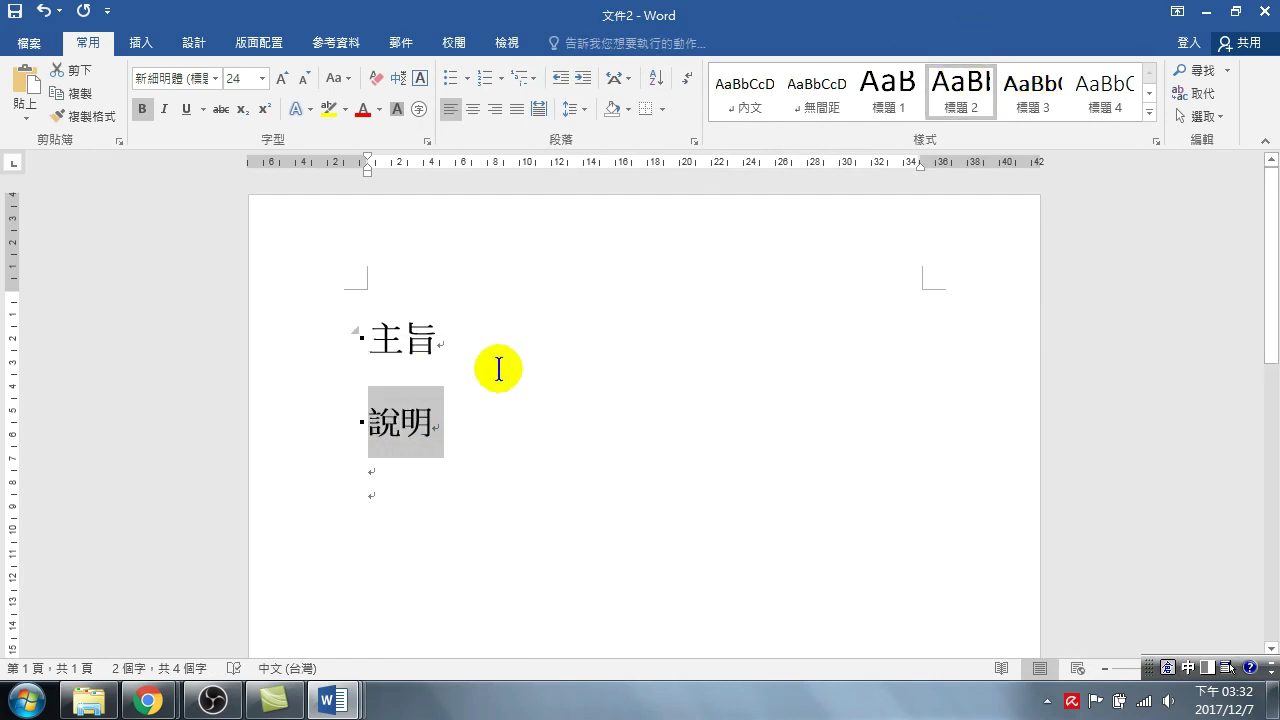
right_click(962, 90)
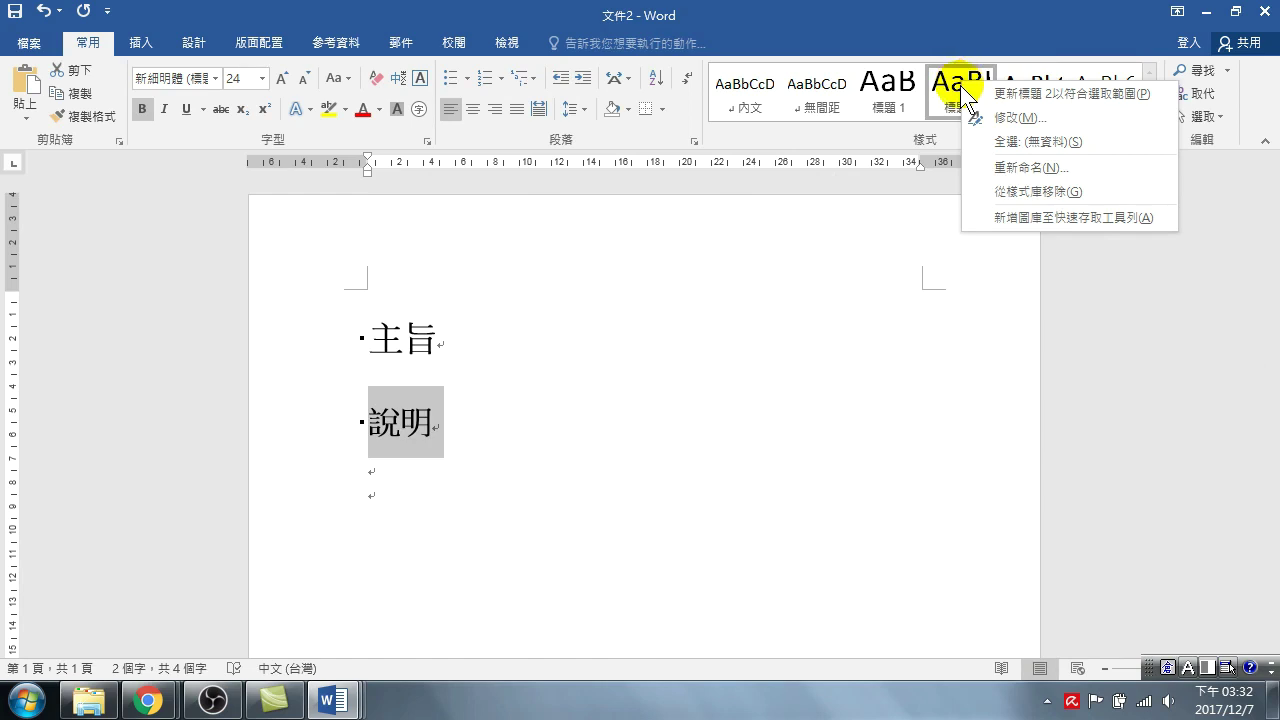
click(1018, 118)
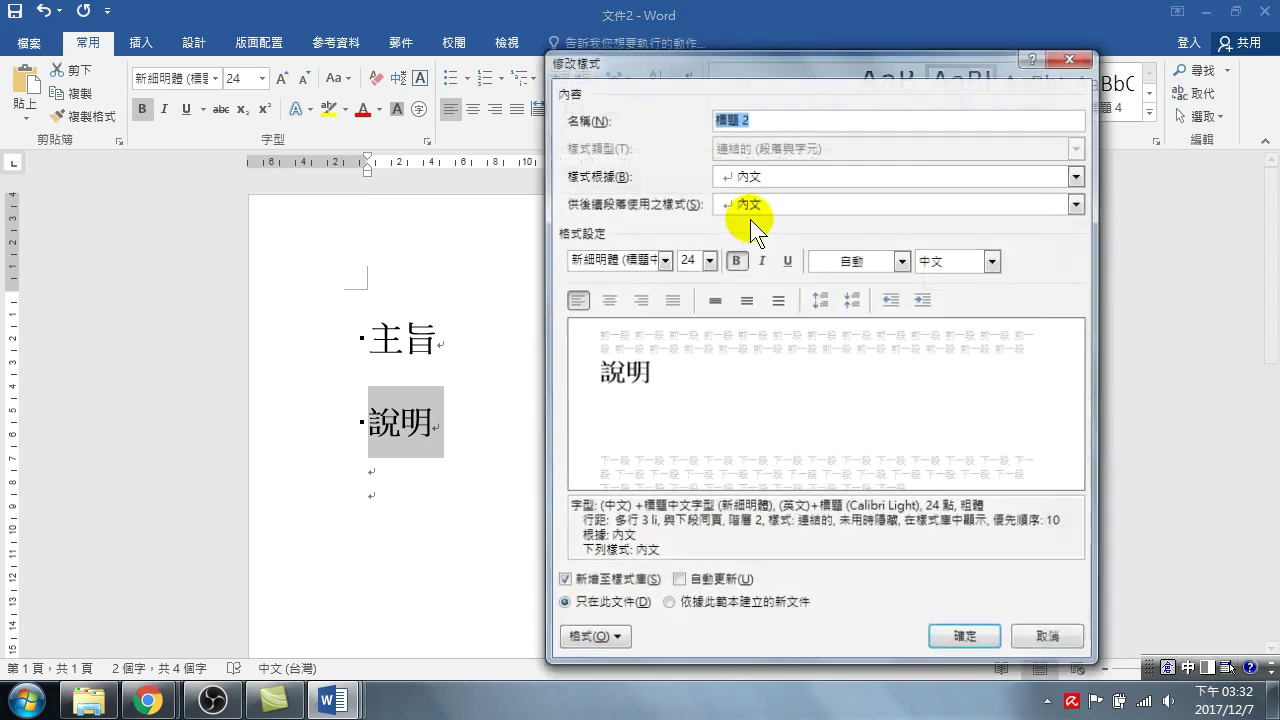
click(590, 642)
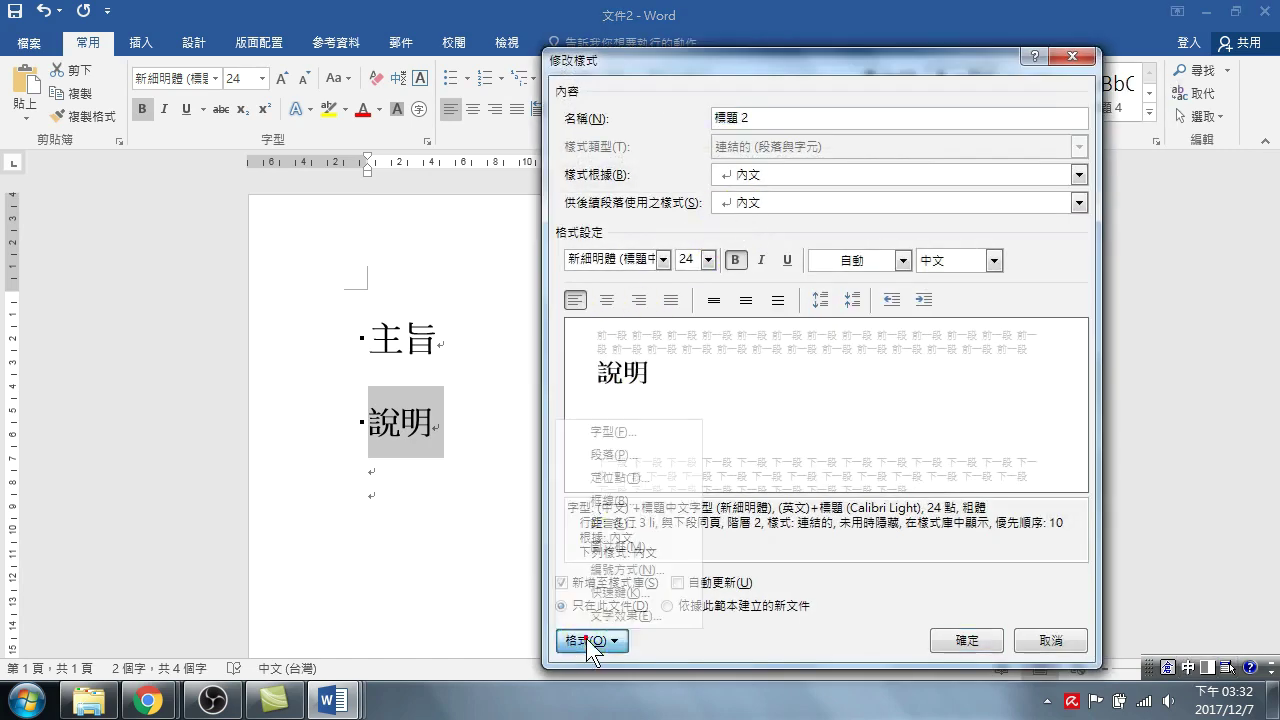
click(612, 453)
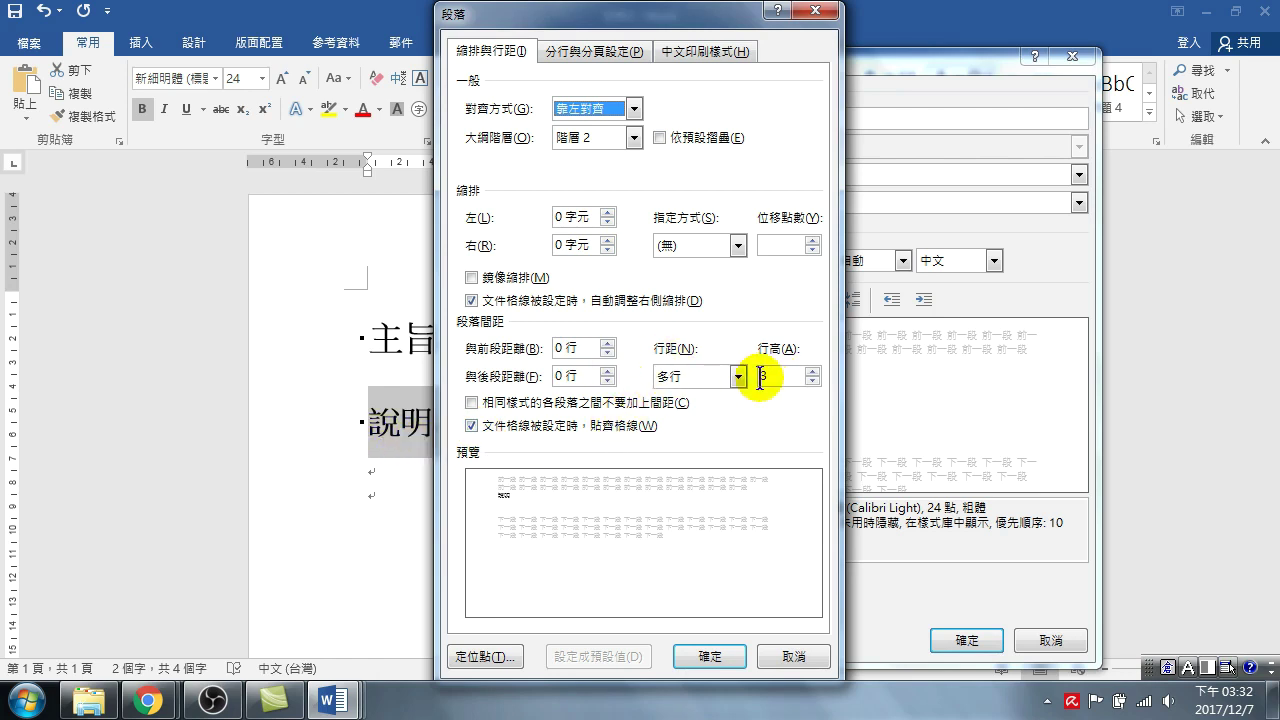
click(800, 652)
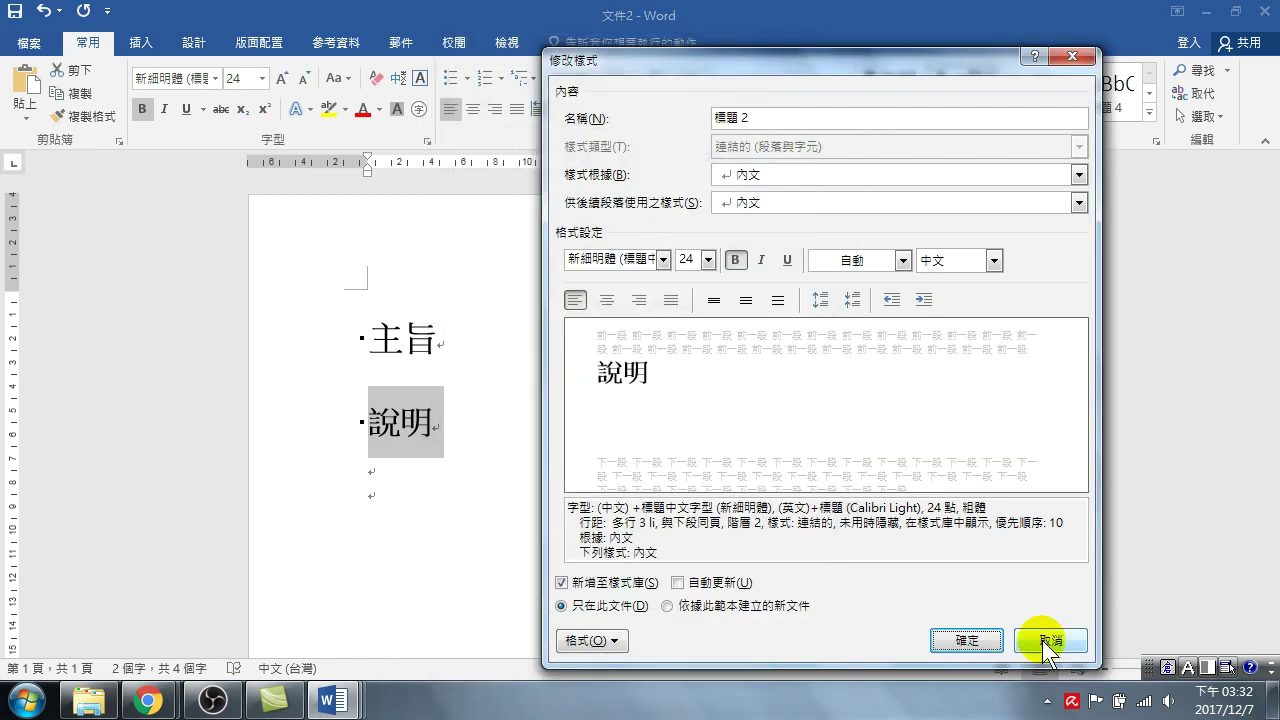
click(1050, 640)
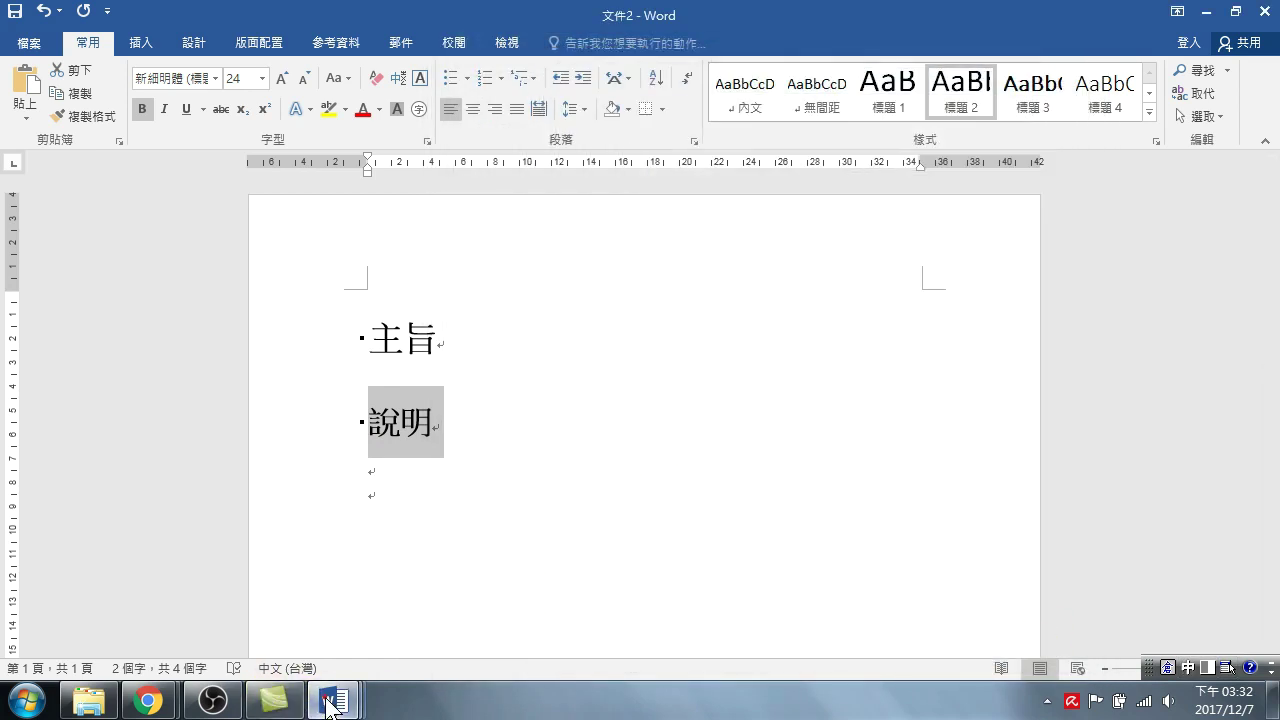
- Switch to the 1040106 report and open the 標題 1 style's paragraph settings
click(331, 698)
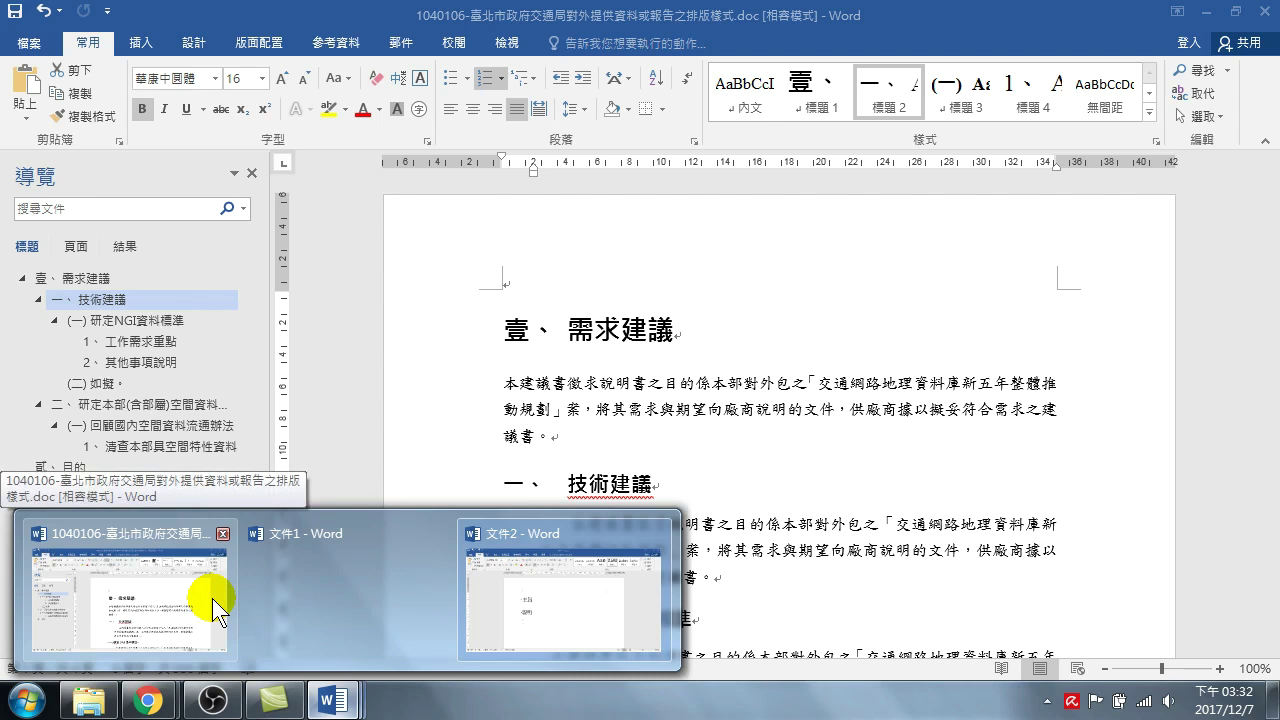
click(212, 600)
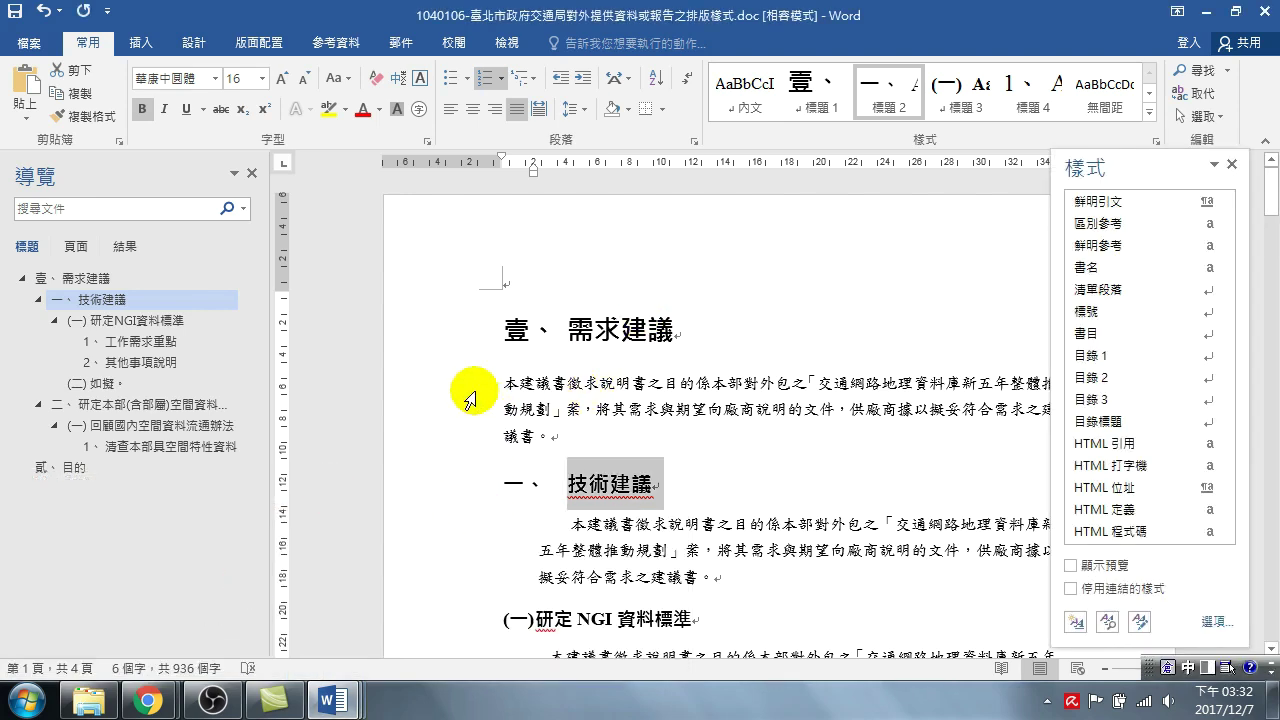
click(455, 320)
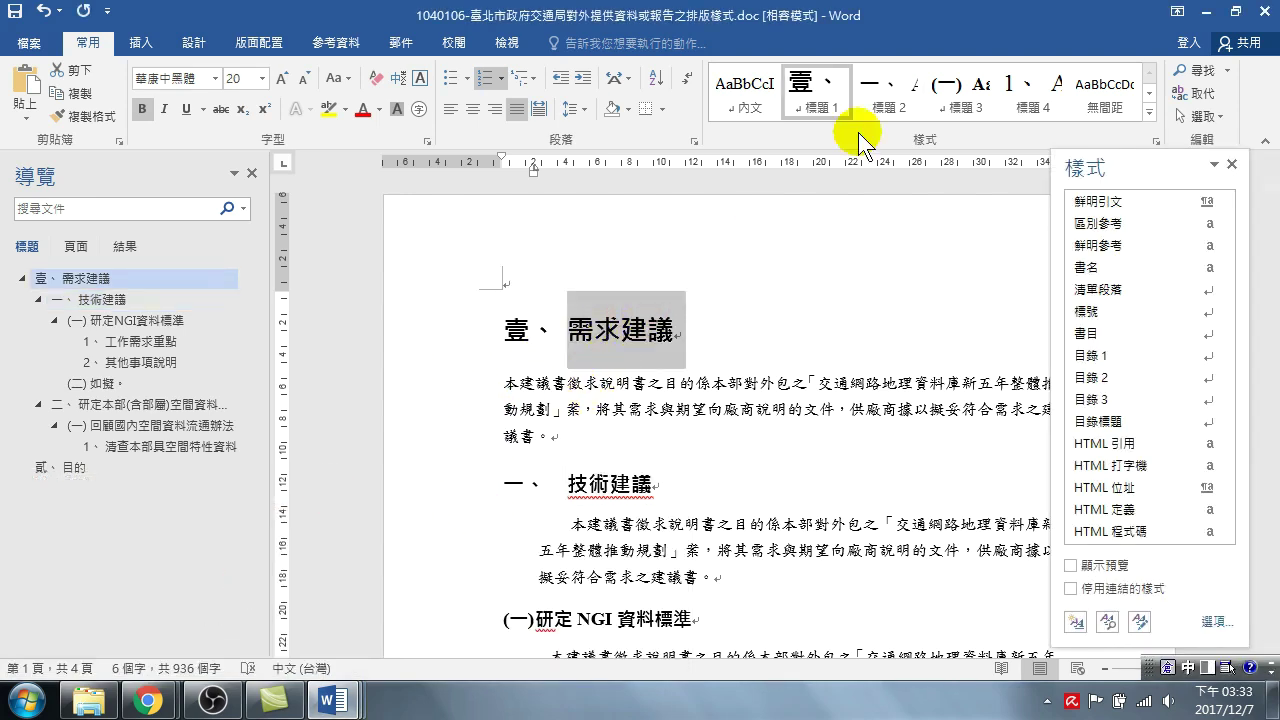
right_click(808, 100)
click(850, 130)
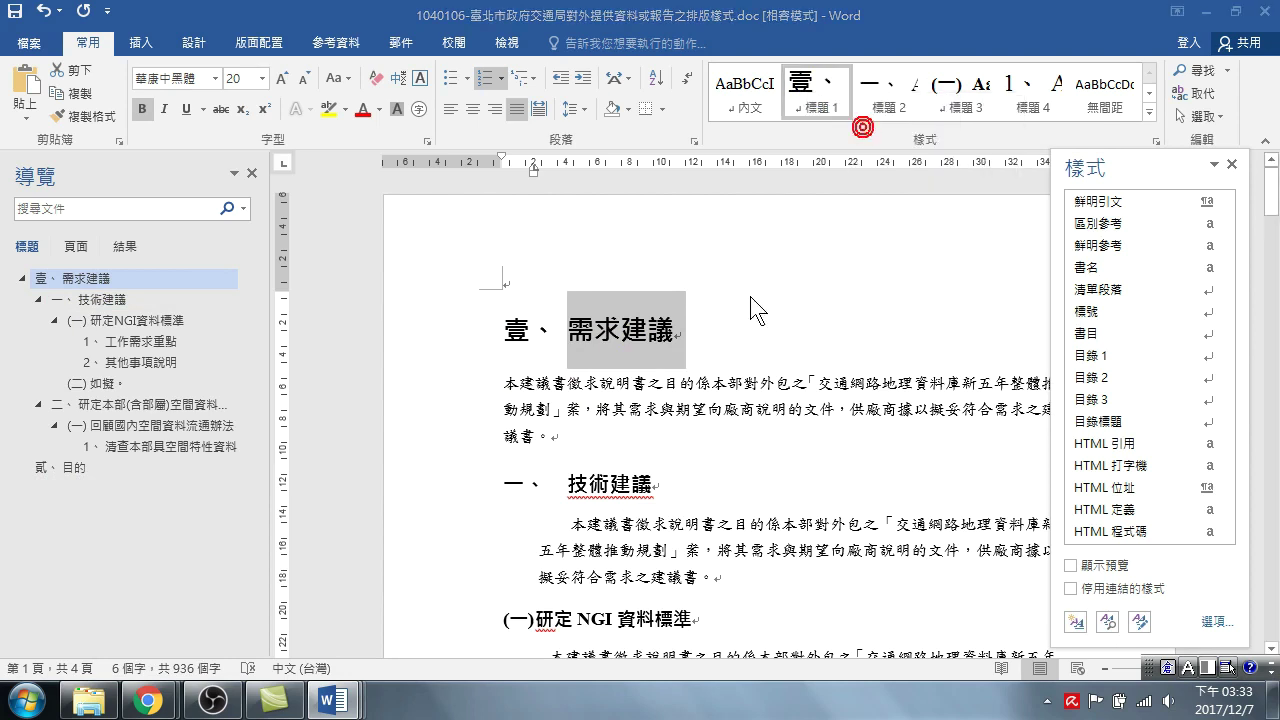
click(582, 641)
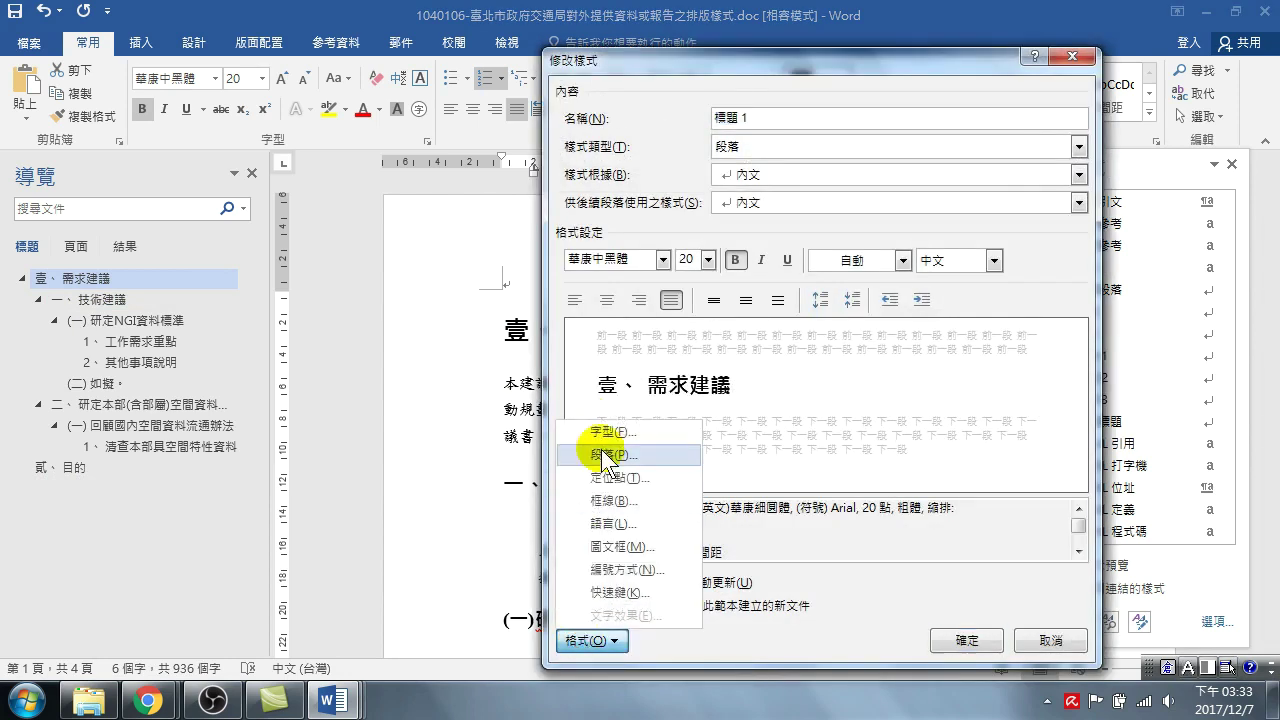
click(606, 450)
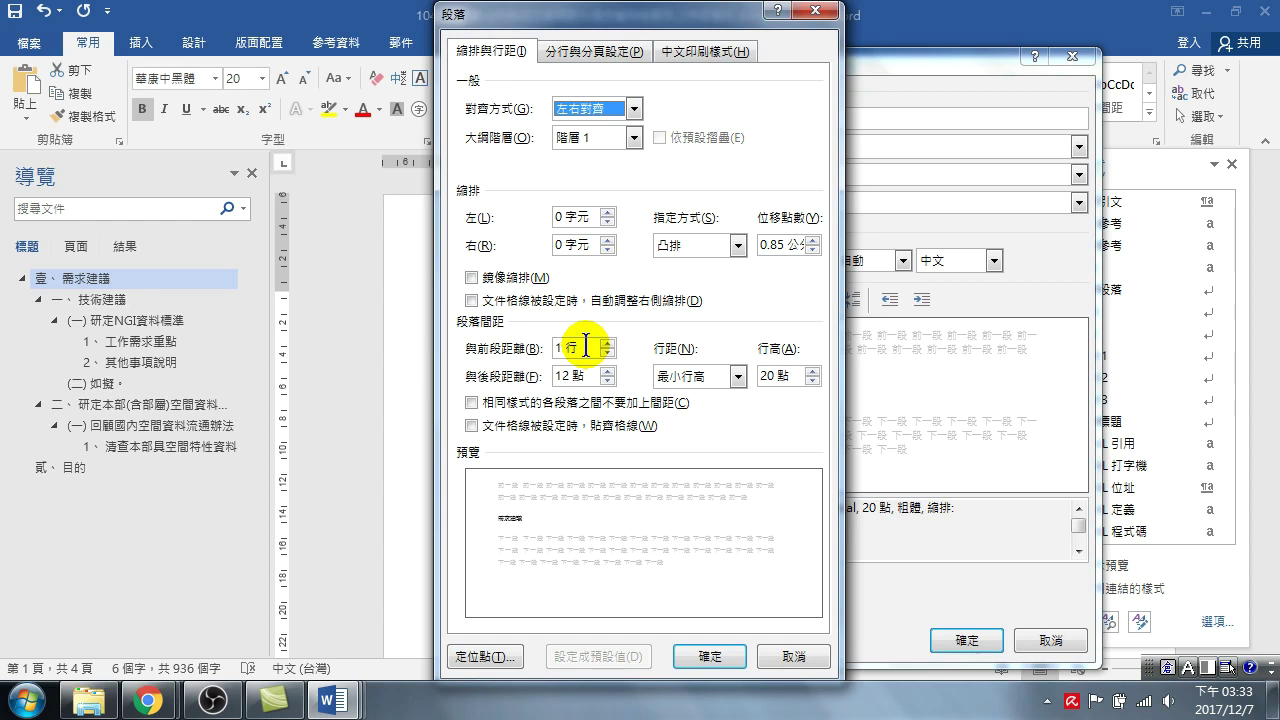
- Change 標題 1 spacing after from 12 點 to 1行, keeping 1 line before, and save the style
drag(570, 347, 549, 347)
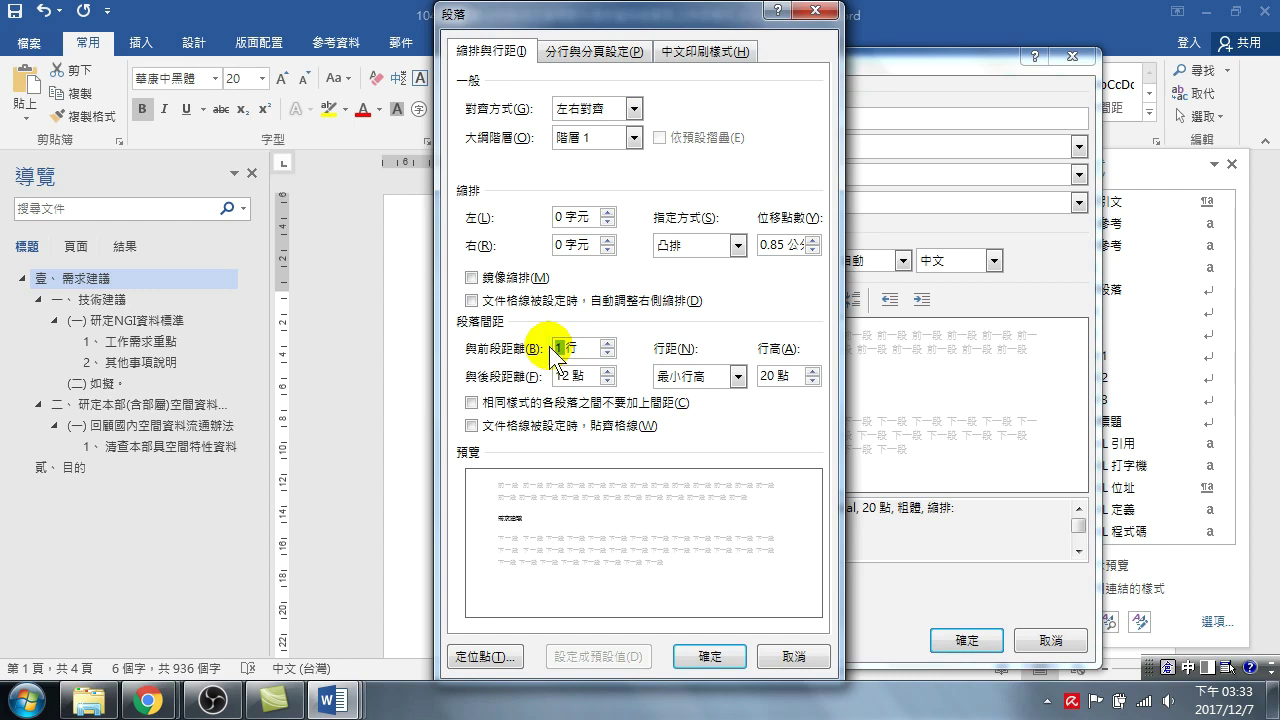
click(569, 347)
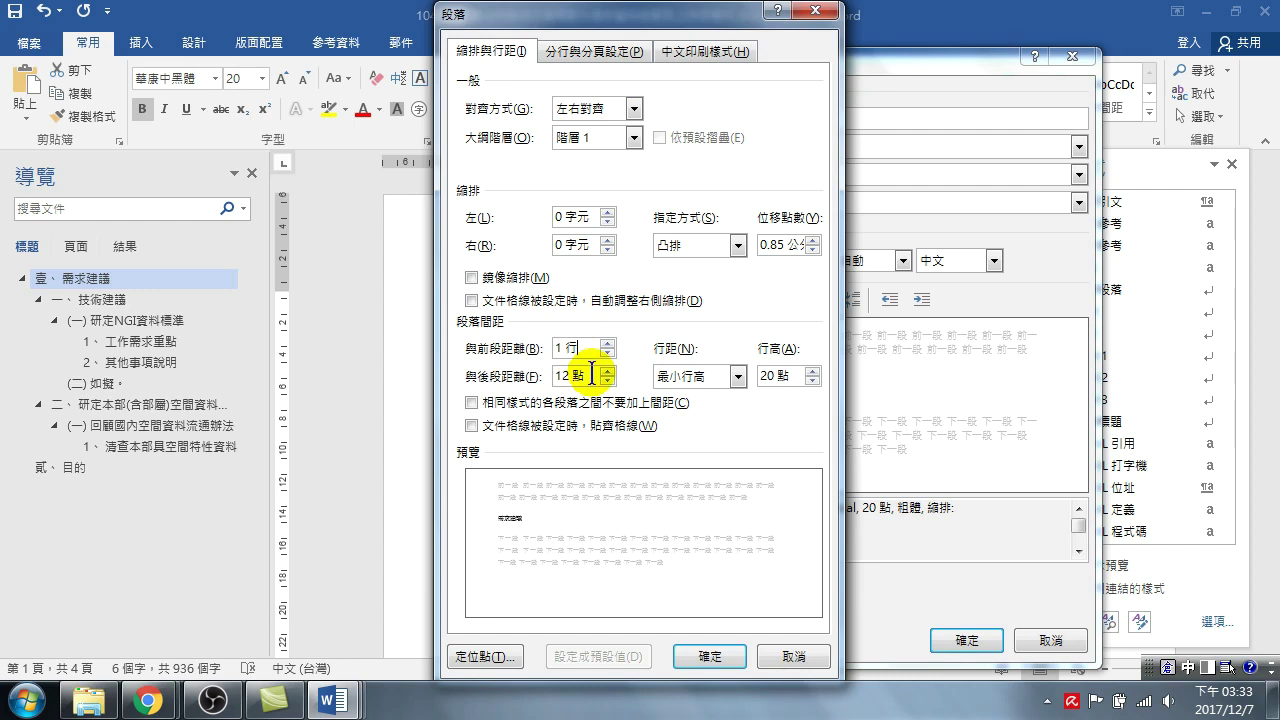
drag(598, 378, 557, 383)
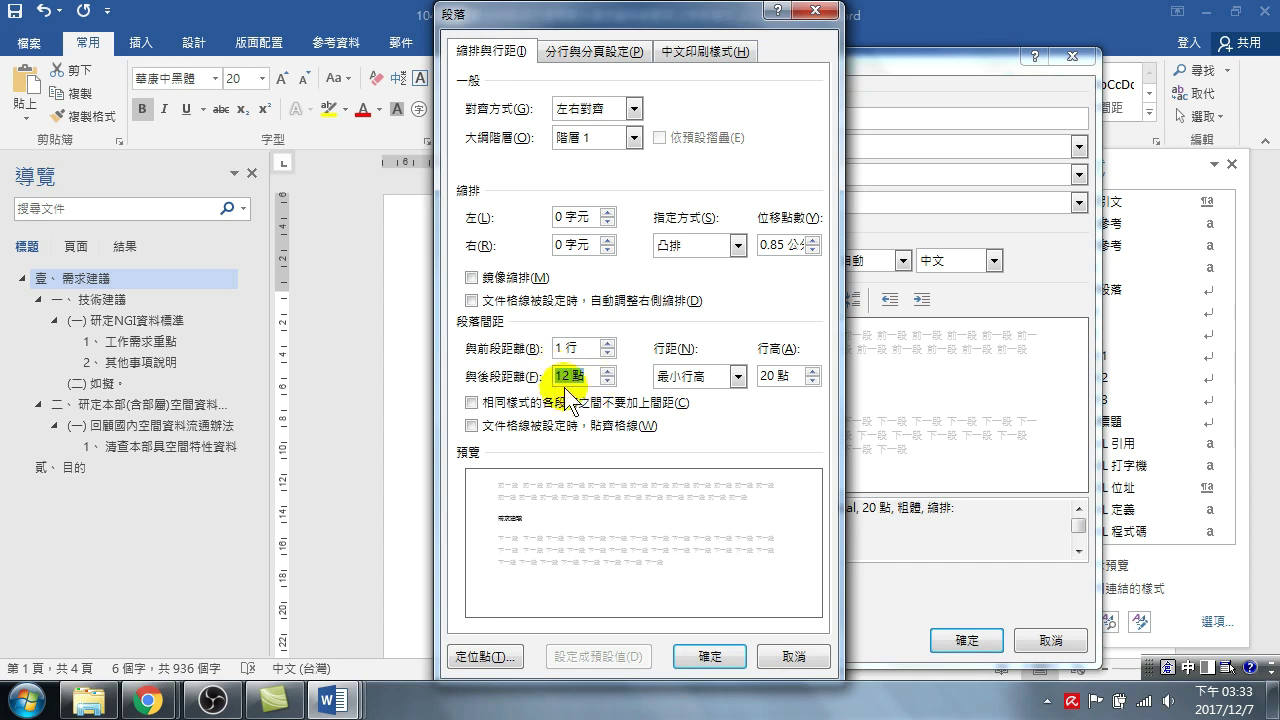
drag(588, 376, 518, 370)
text(1)
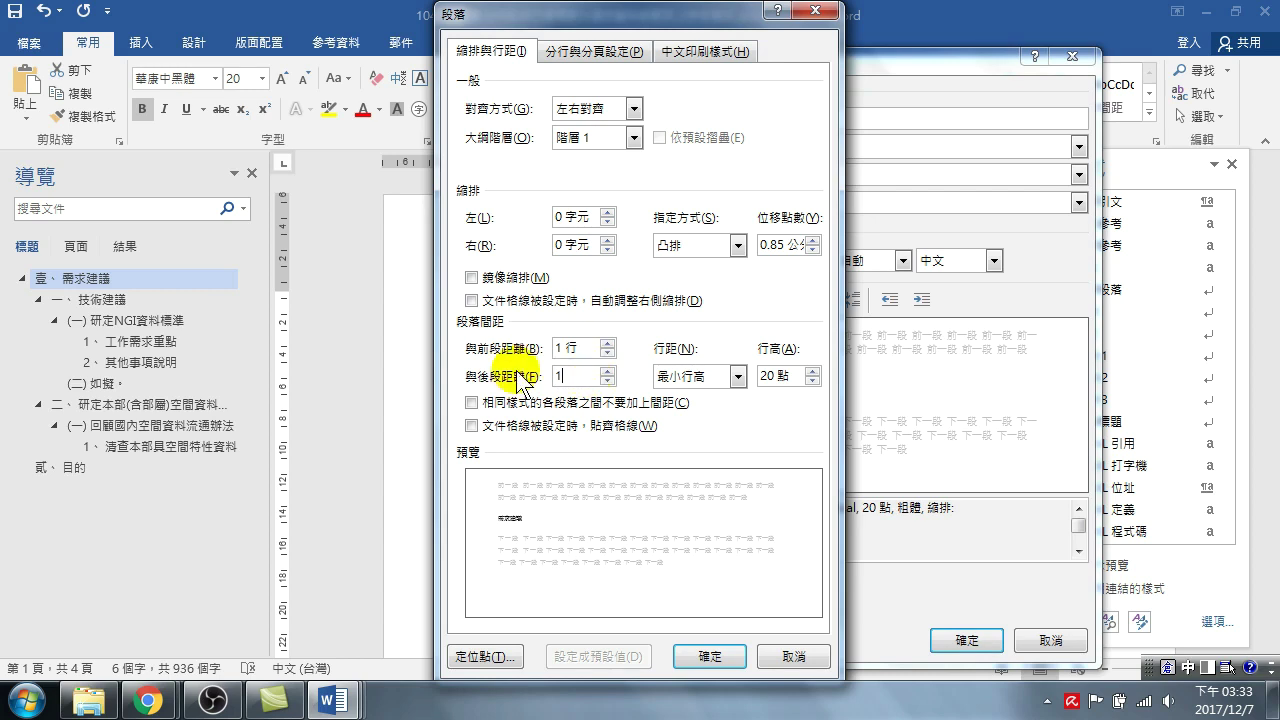
text(行)
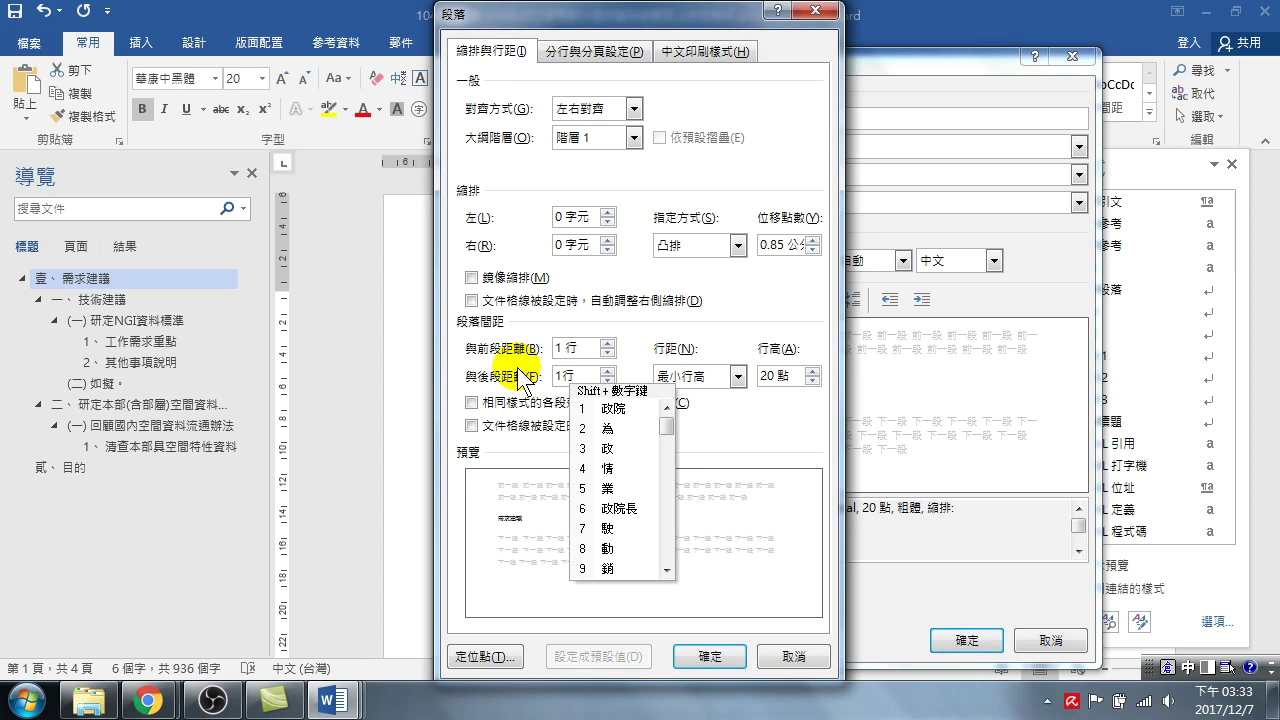
click(740, 424)
key(Escape)
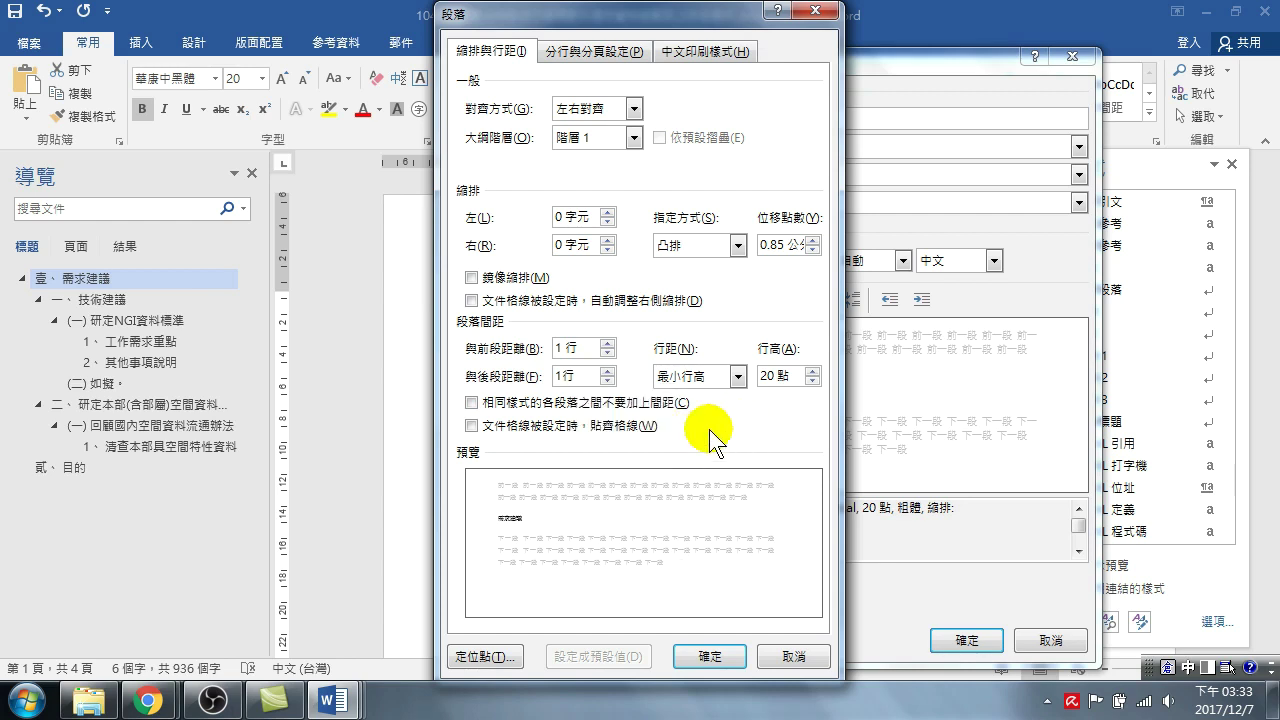
click(710, 657)
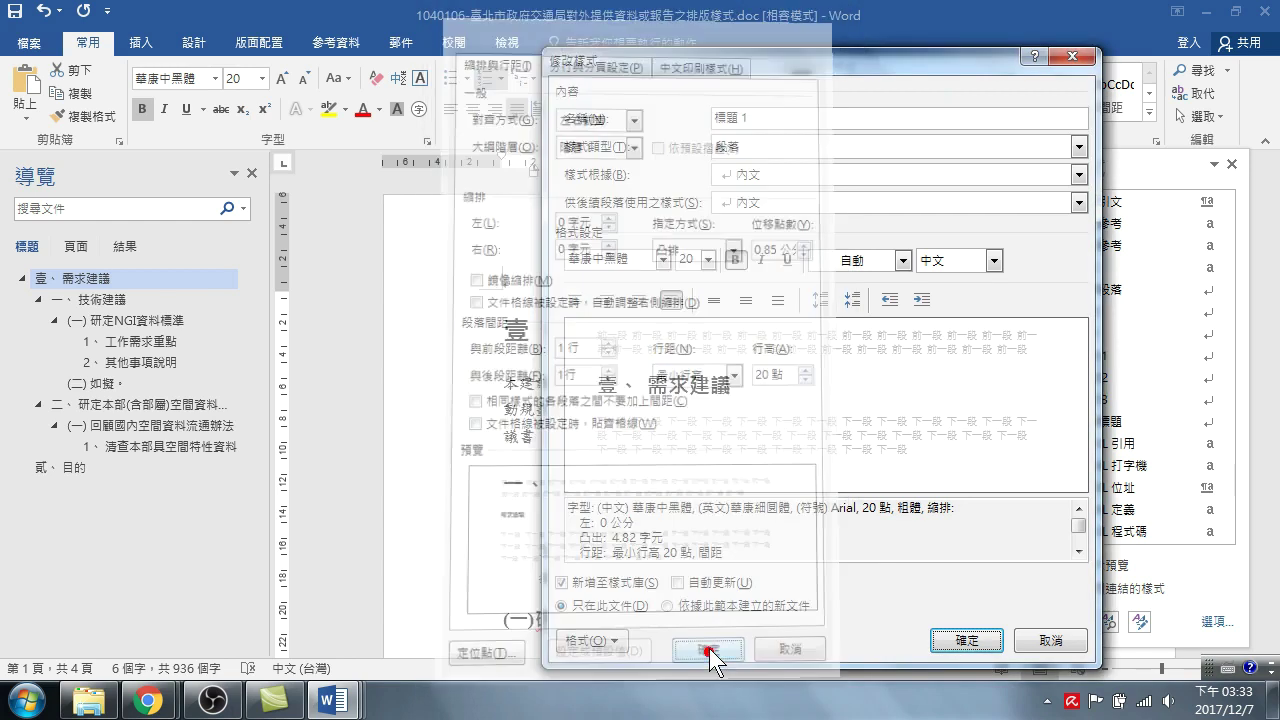
click(968, 642)
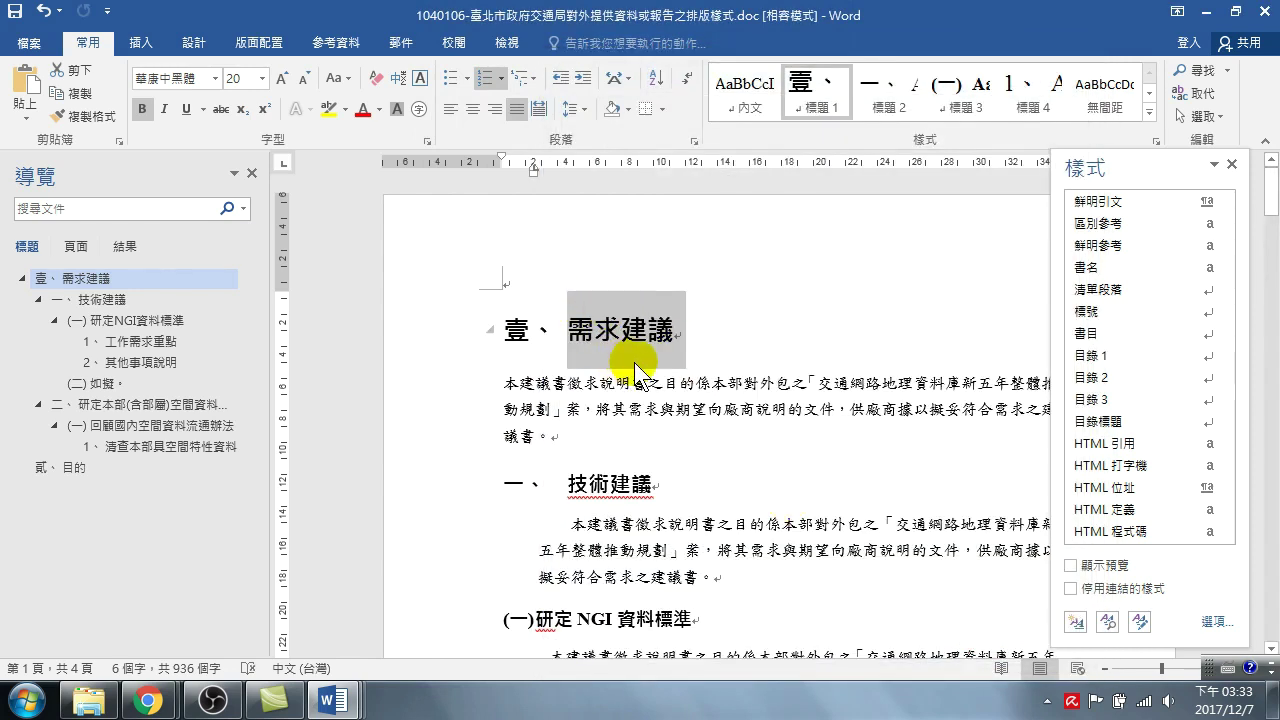
click(470, 486)
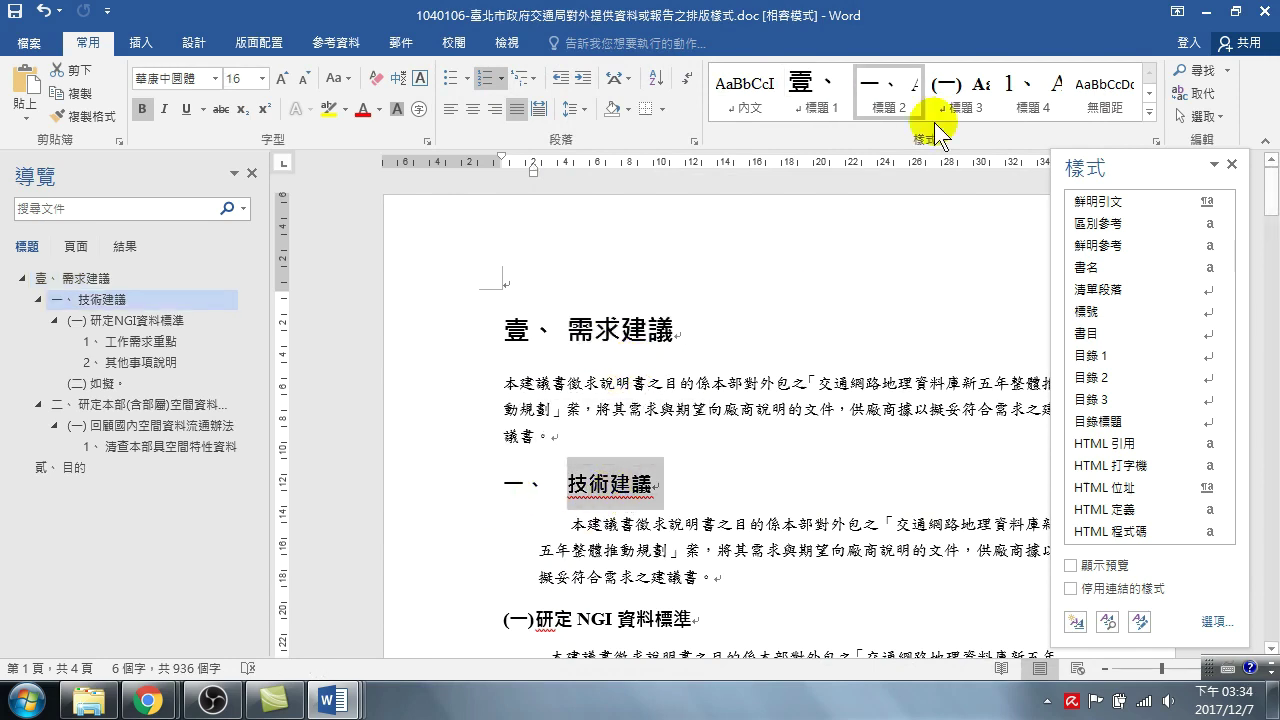
right_click(880, 78)
click(931, 113)
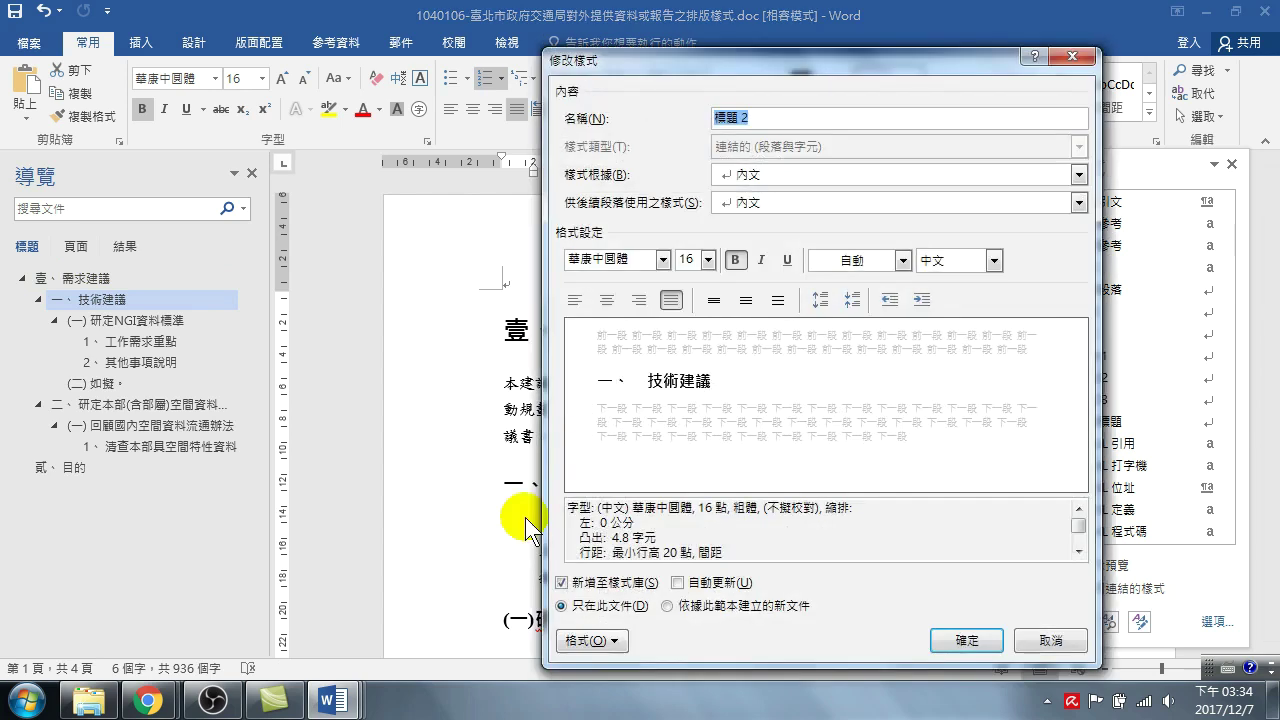
click(590, 640)
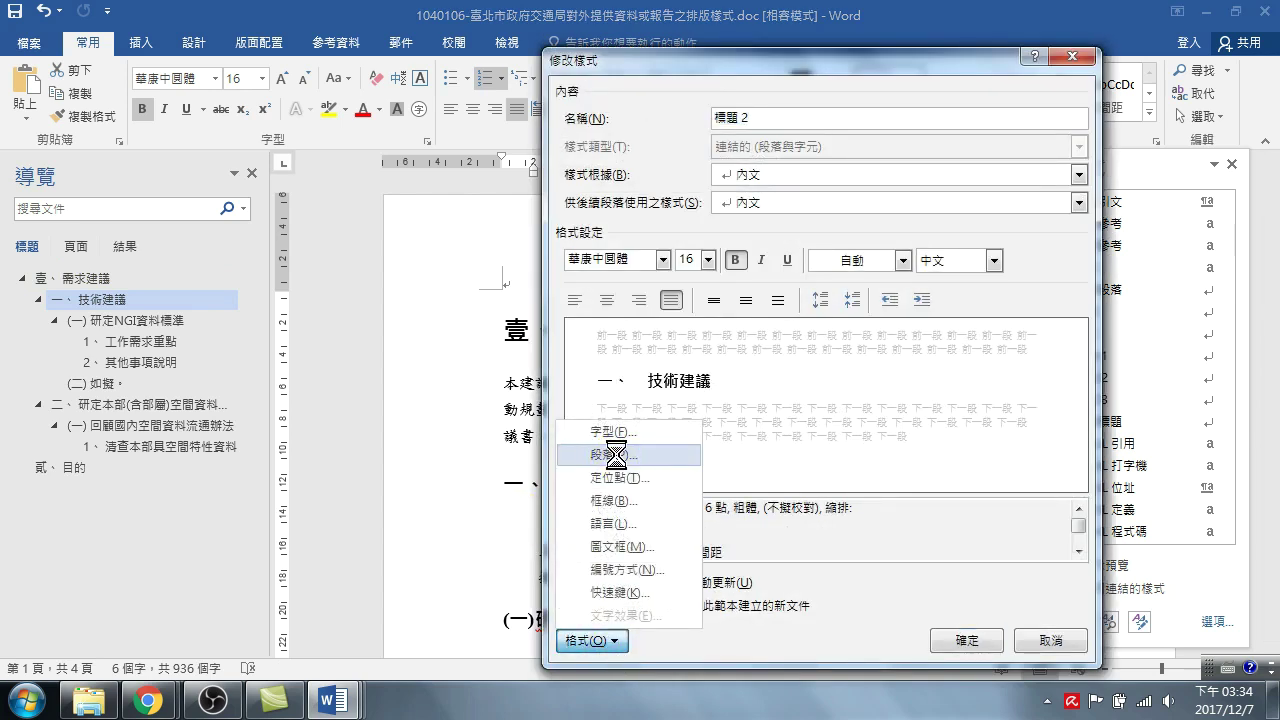
click(625, 447)
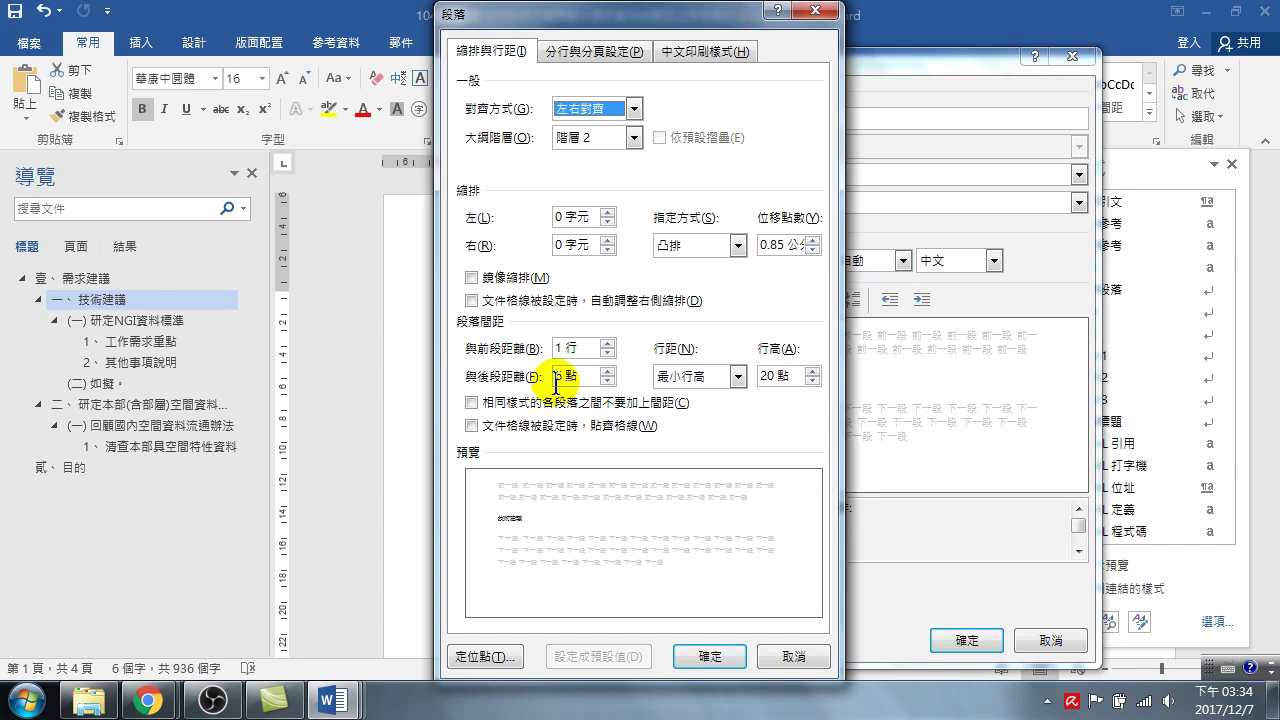
click(790, 656)
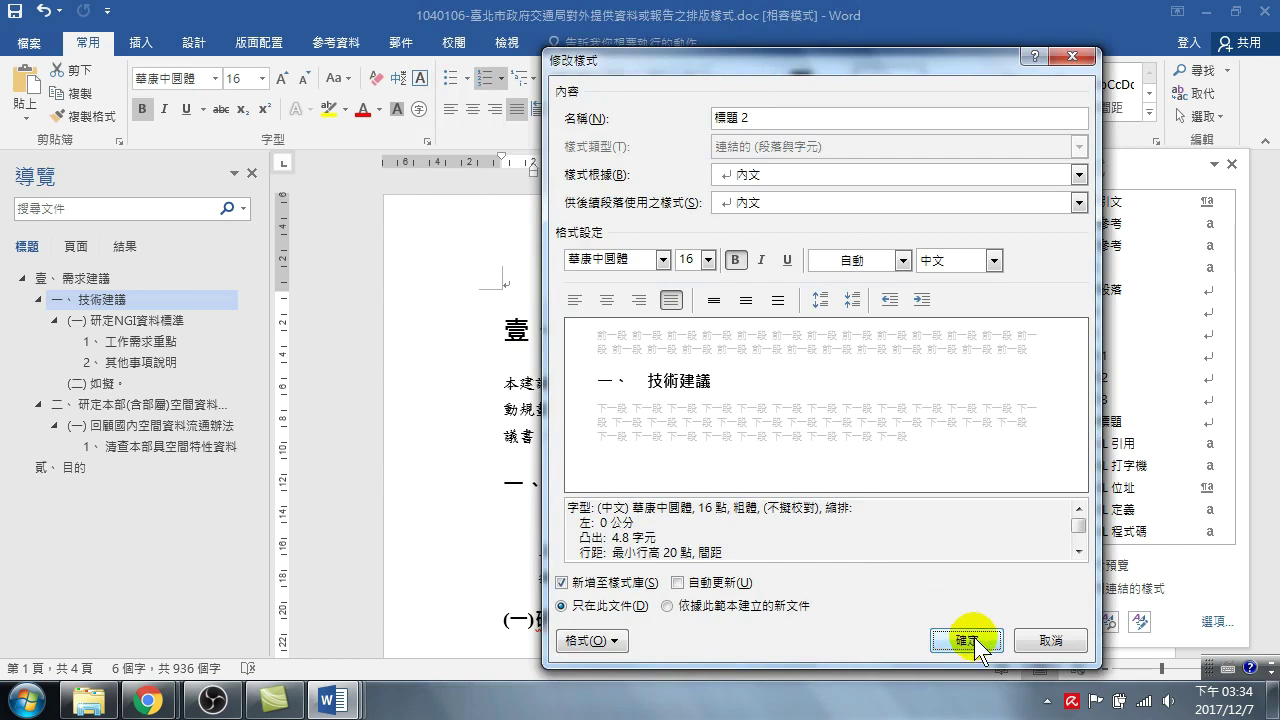
click(968, 641)
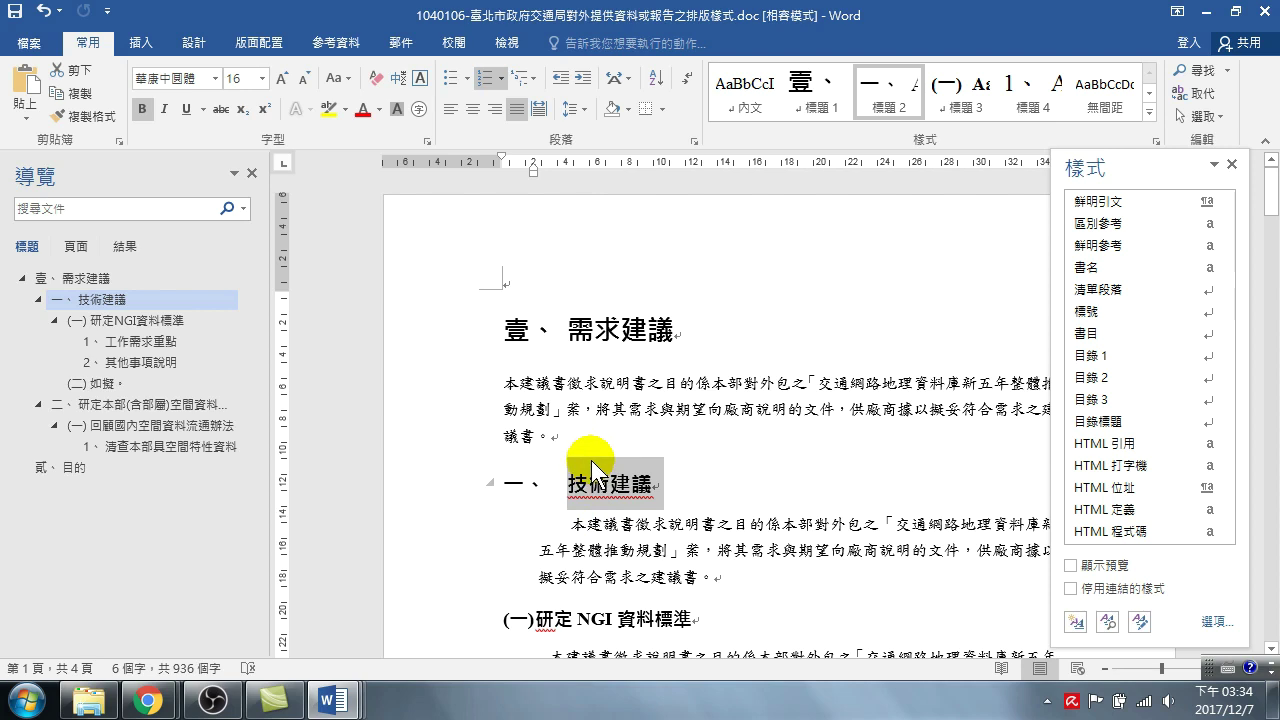
click(617, 371)
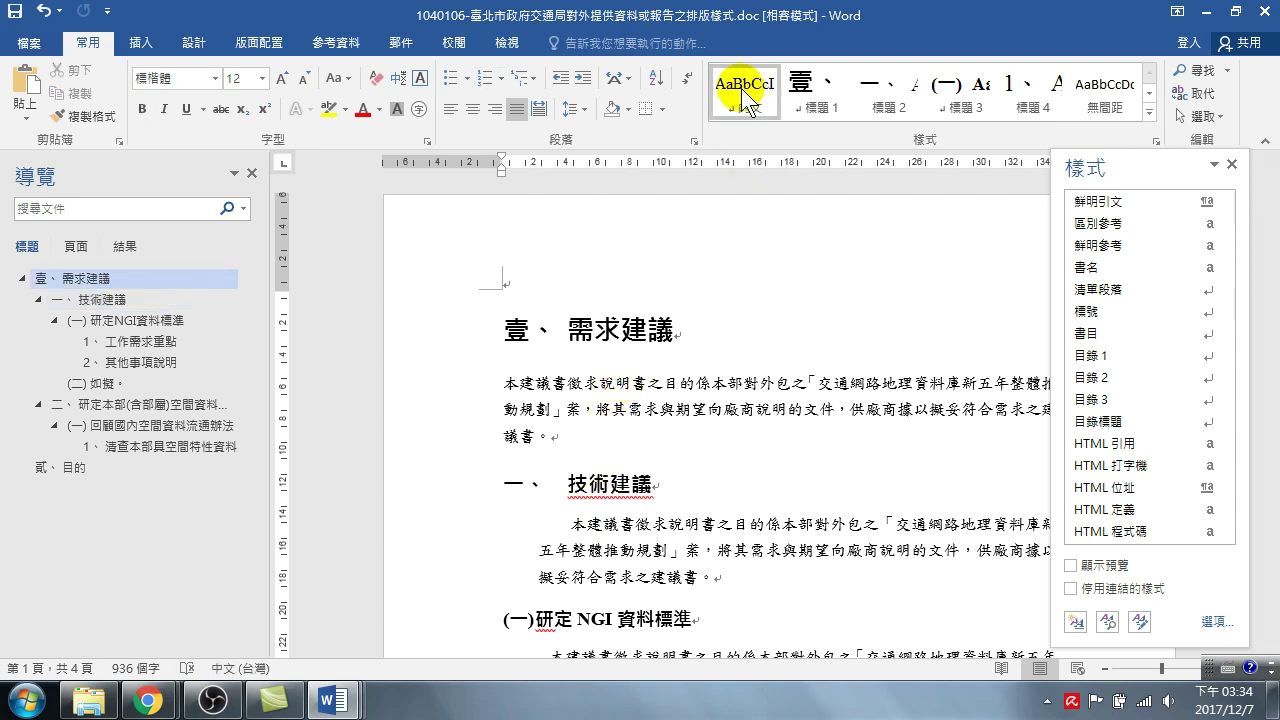
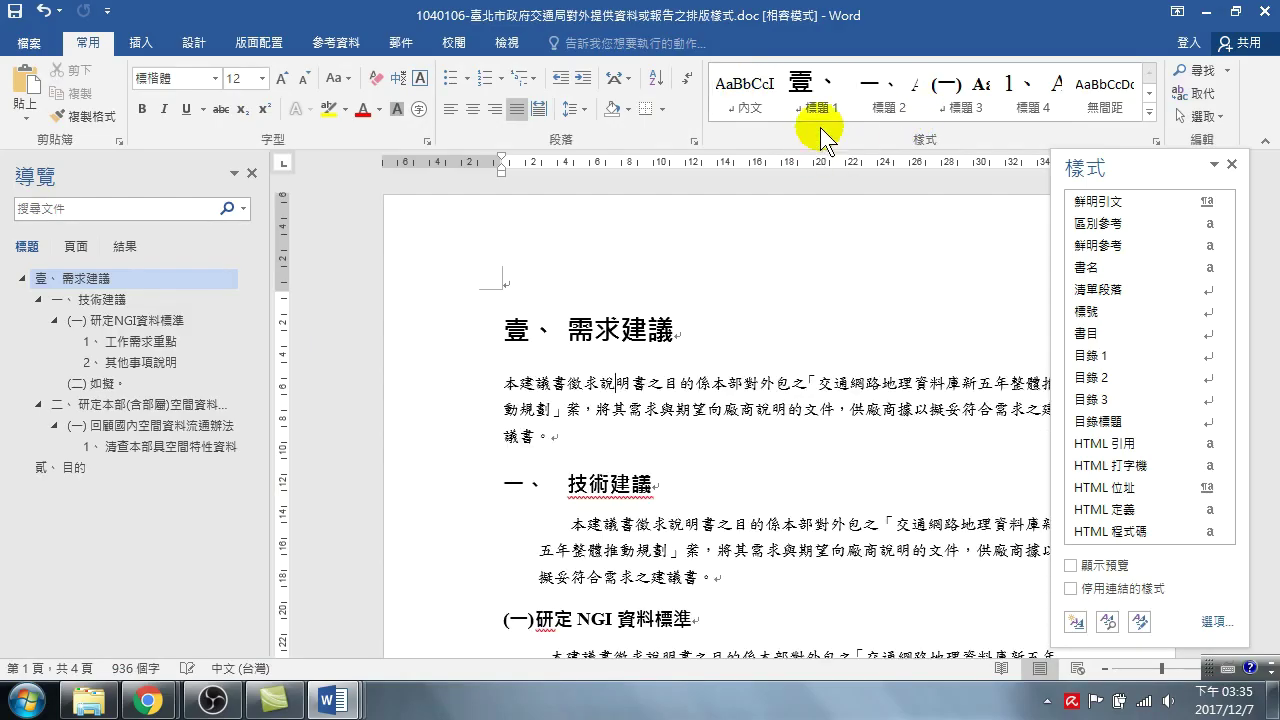
- Append the date 06年03月09日 to the end of the first paragraph under 壹、需求建議
scroll(693, 339, down, 3)
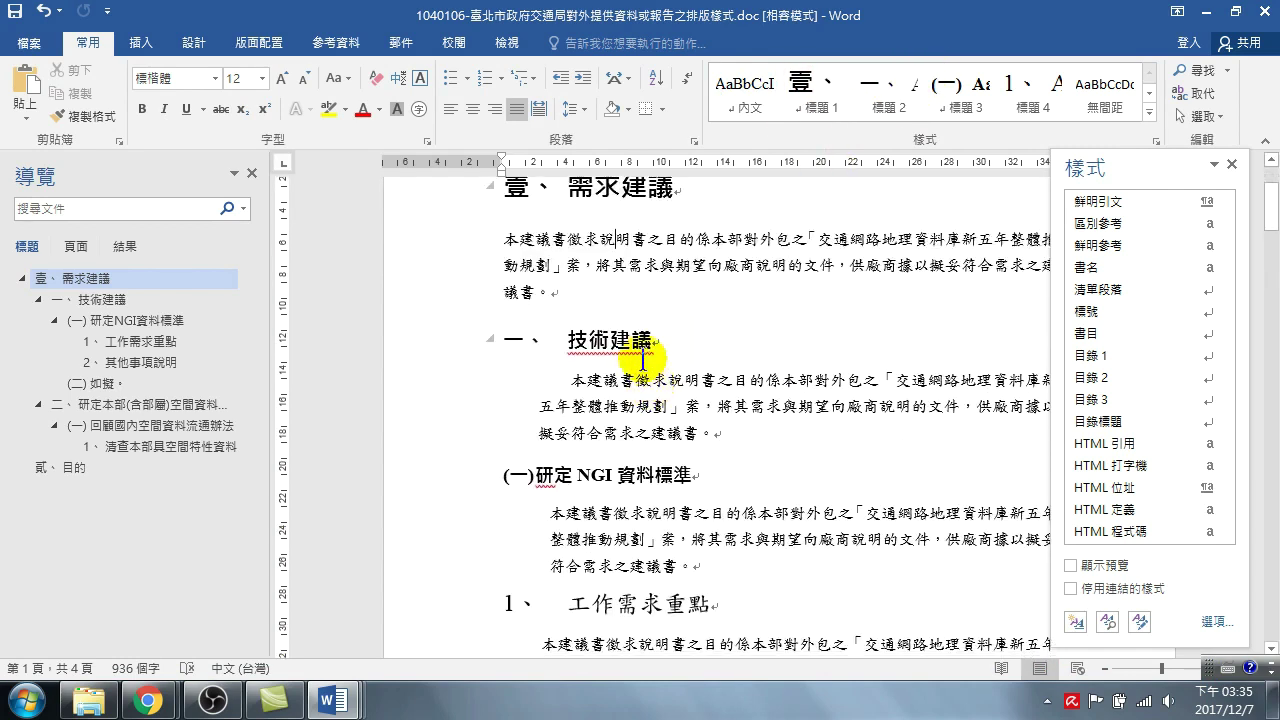
click(597, 289)
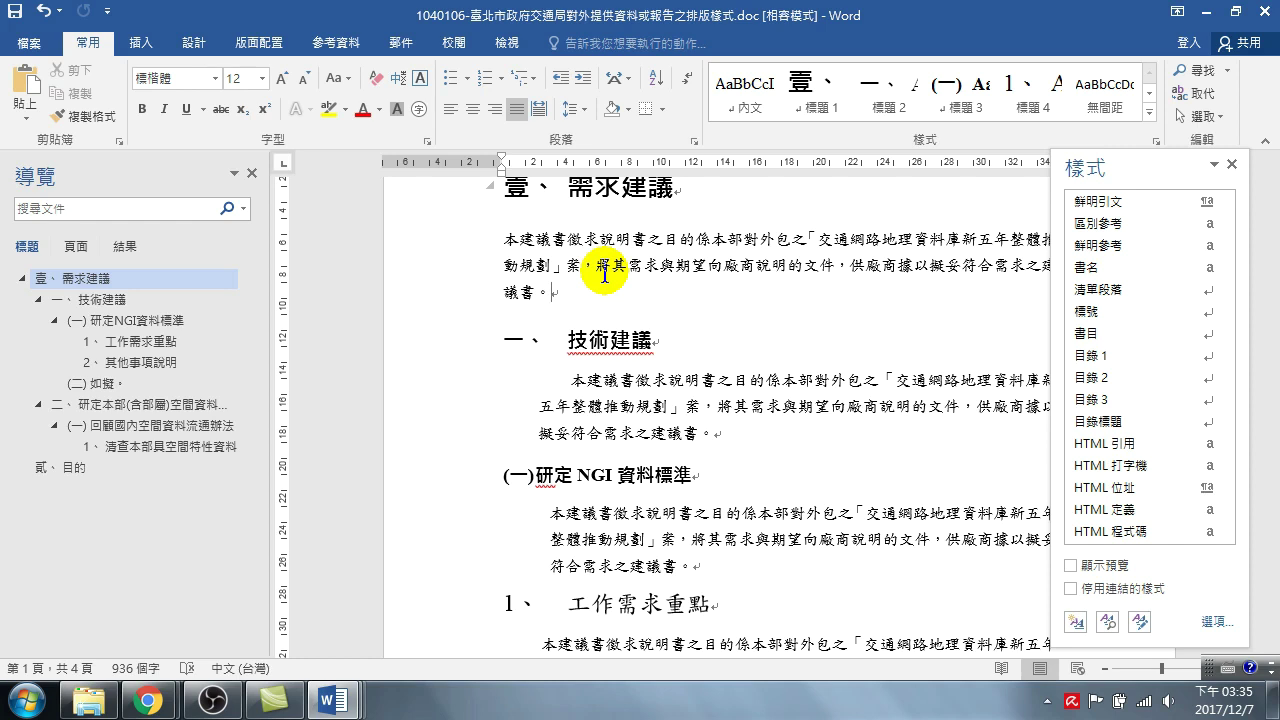
text(06)
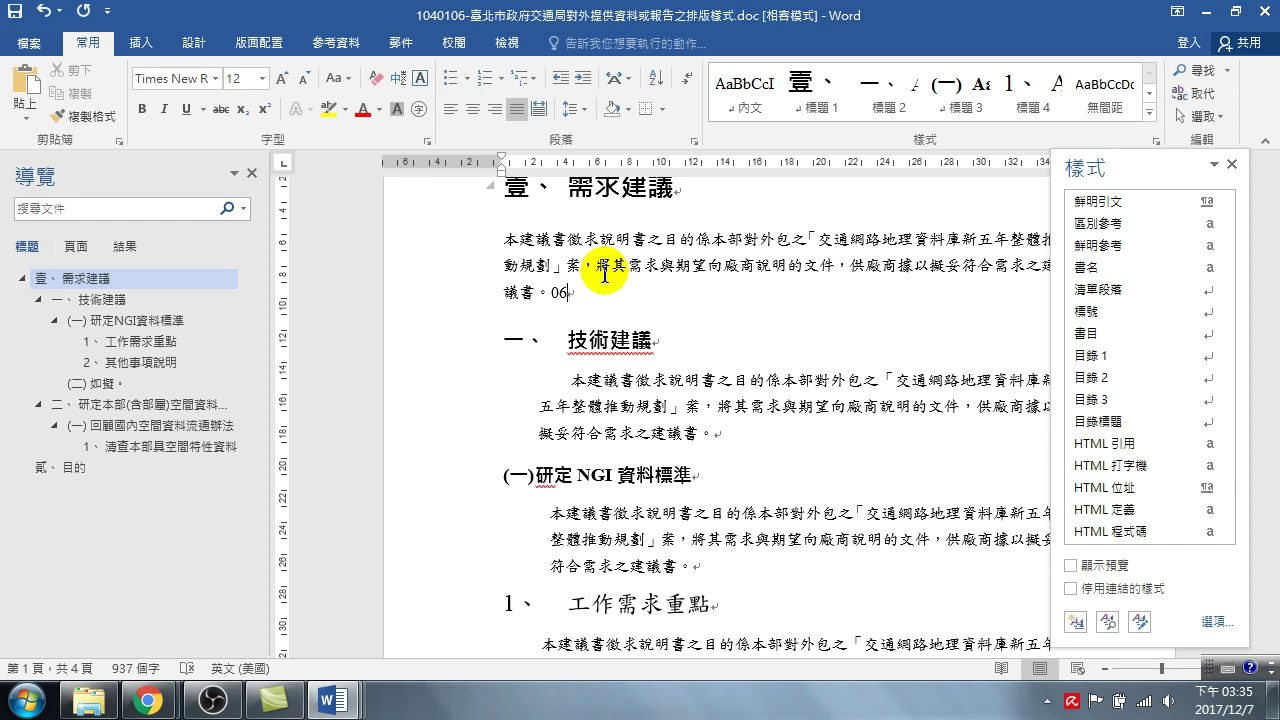
key(ctrl+space)
text(su06)
key(Return)
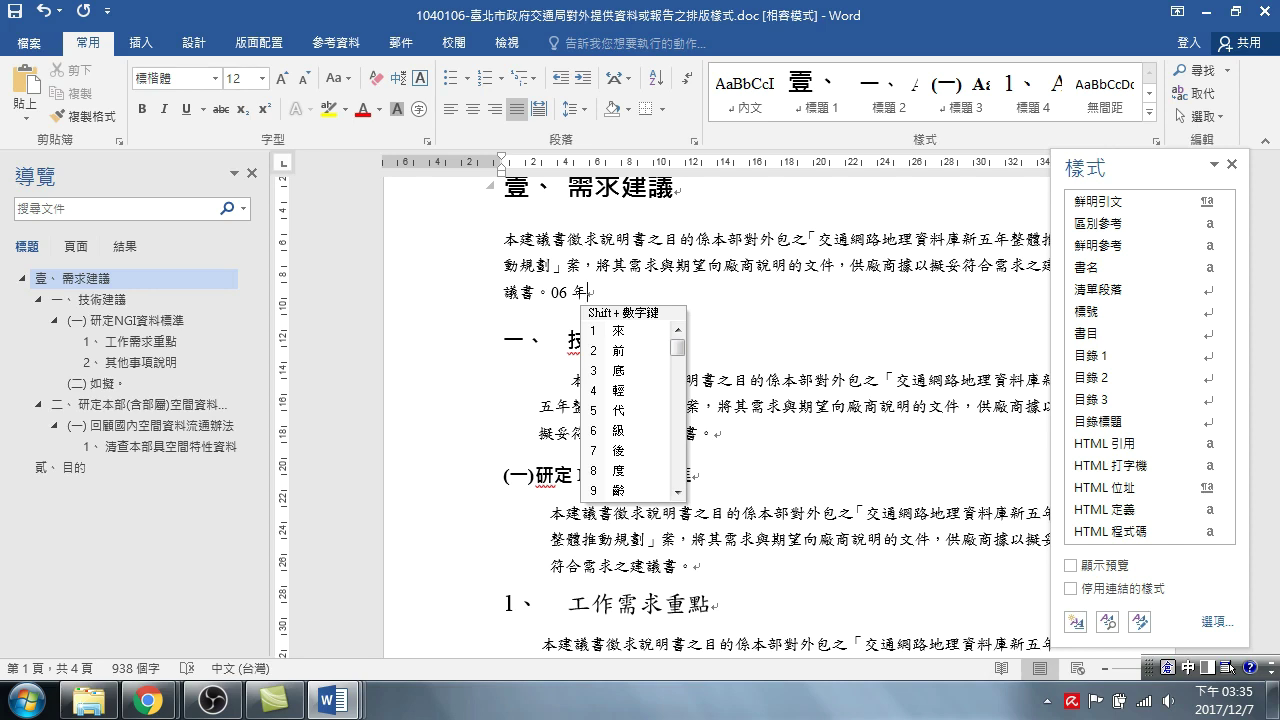
text( 03 月)
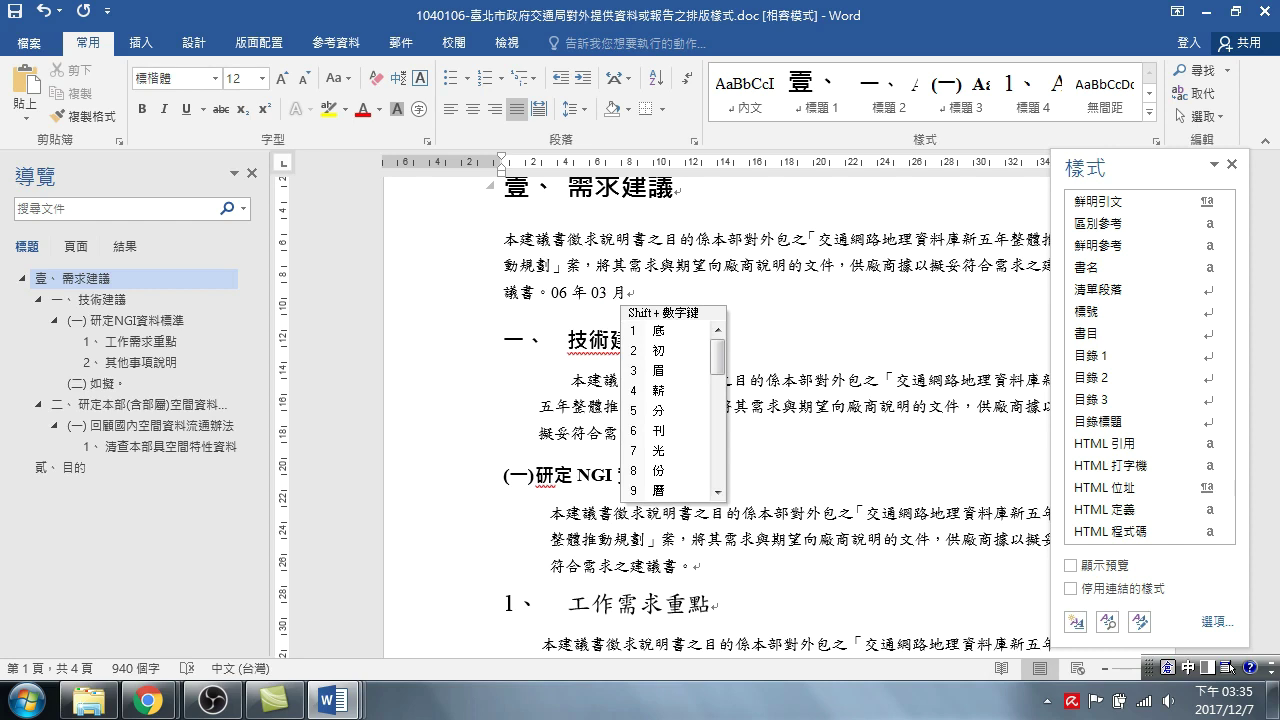
text(09日)
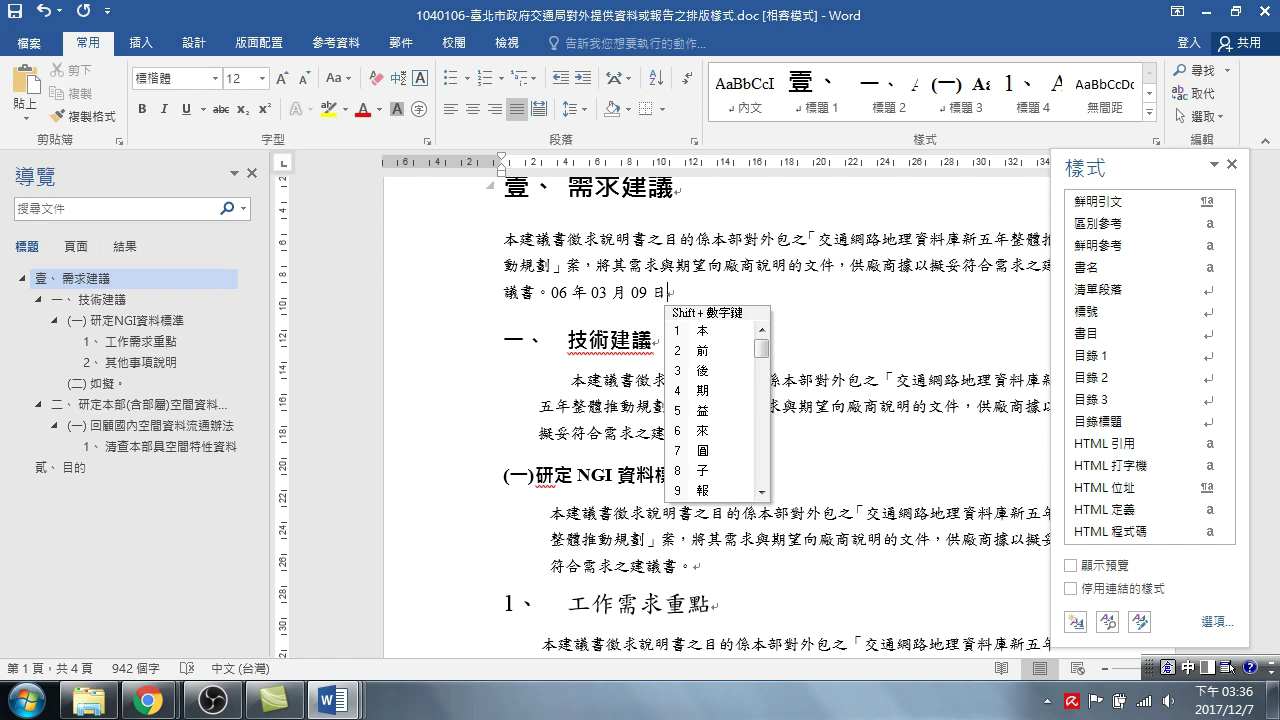
key(shift+9)
- Remove the stray character and continue the date with (星期一)上午09時05分。
key(BackSpace)
text(()
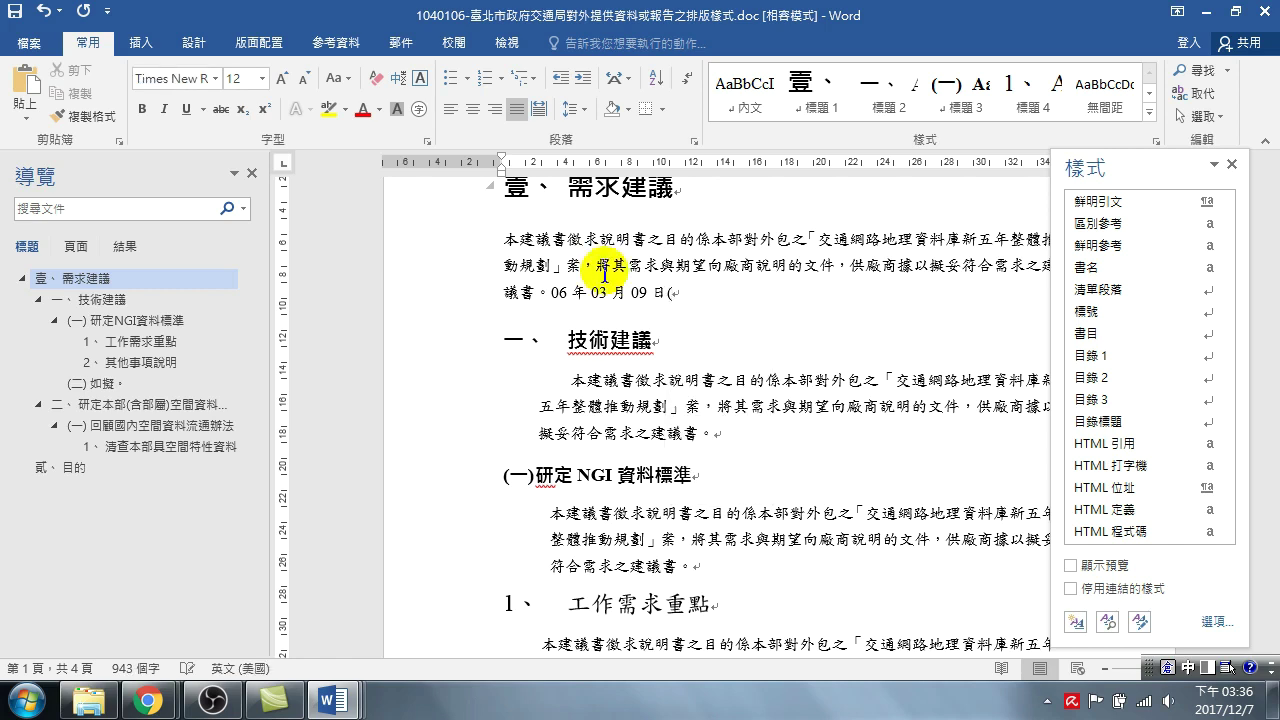
text(星)
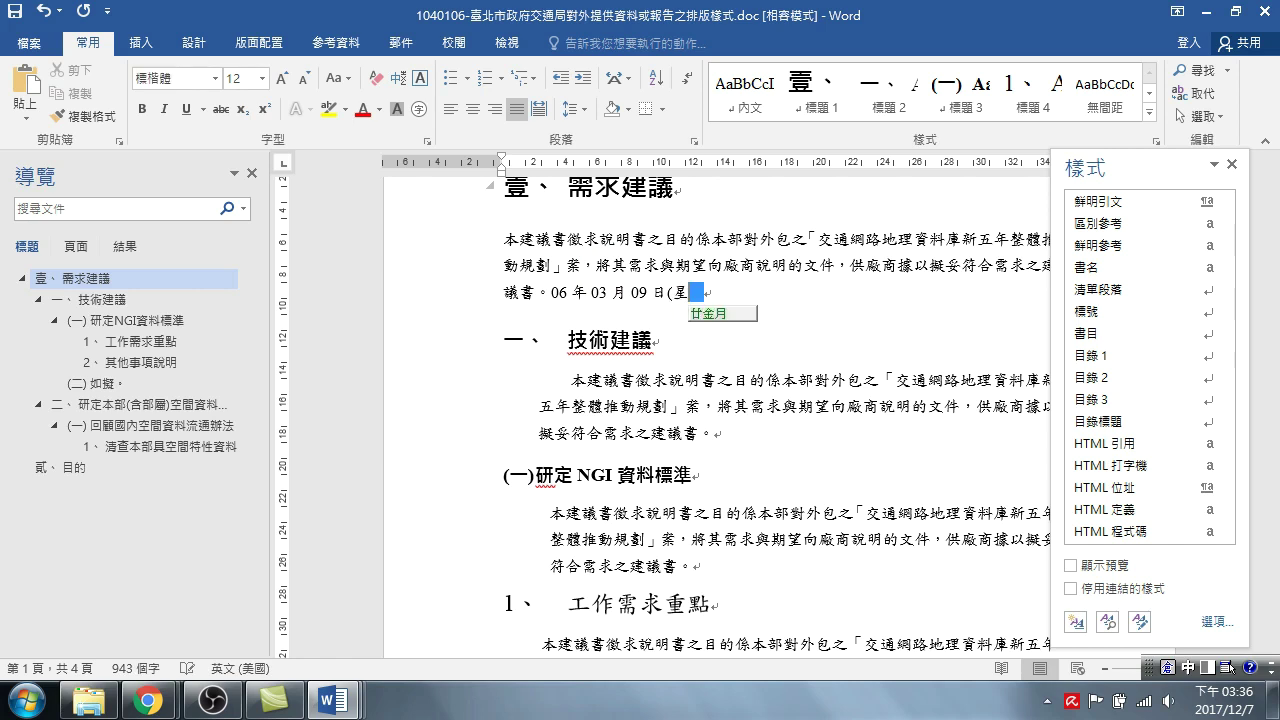
text(期))
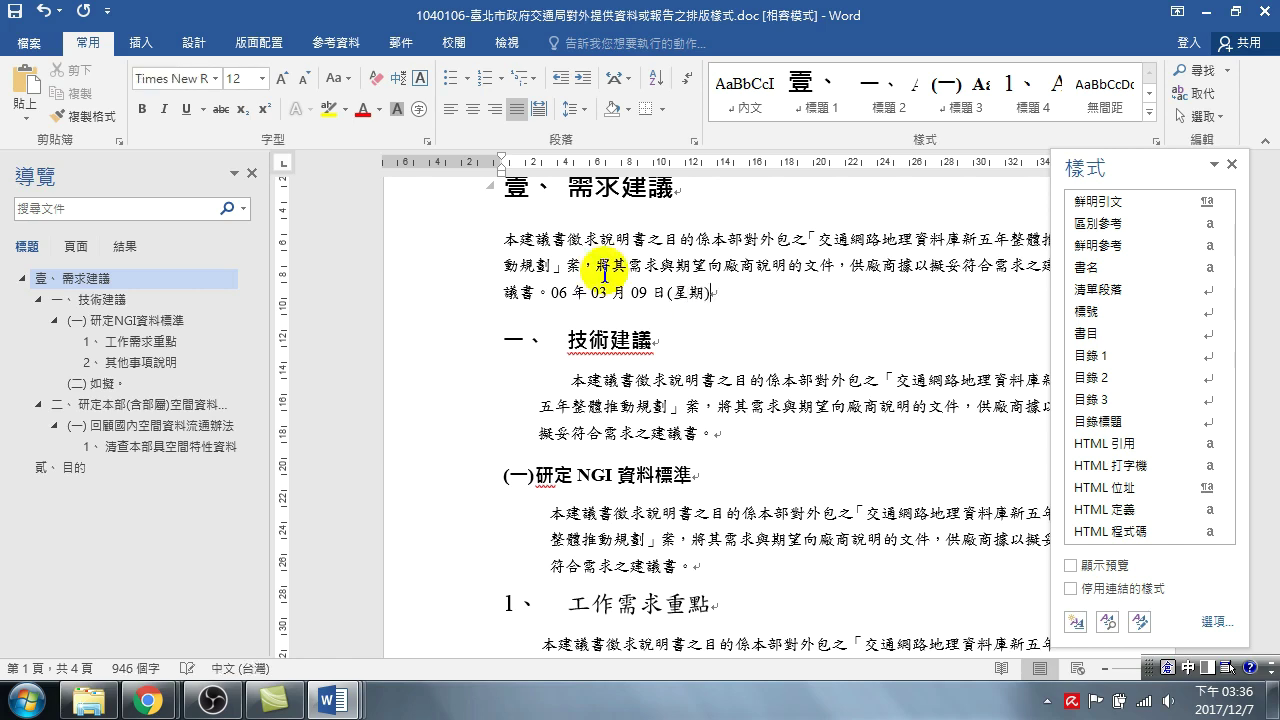
key(BackSpace)
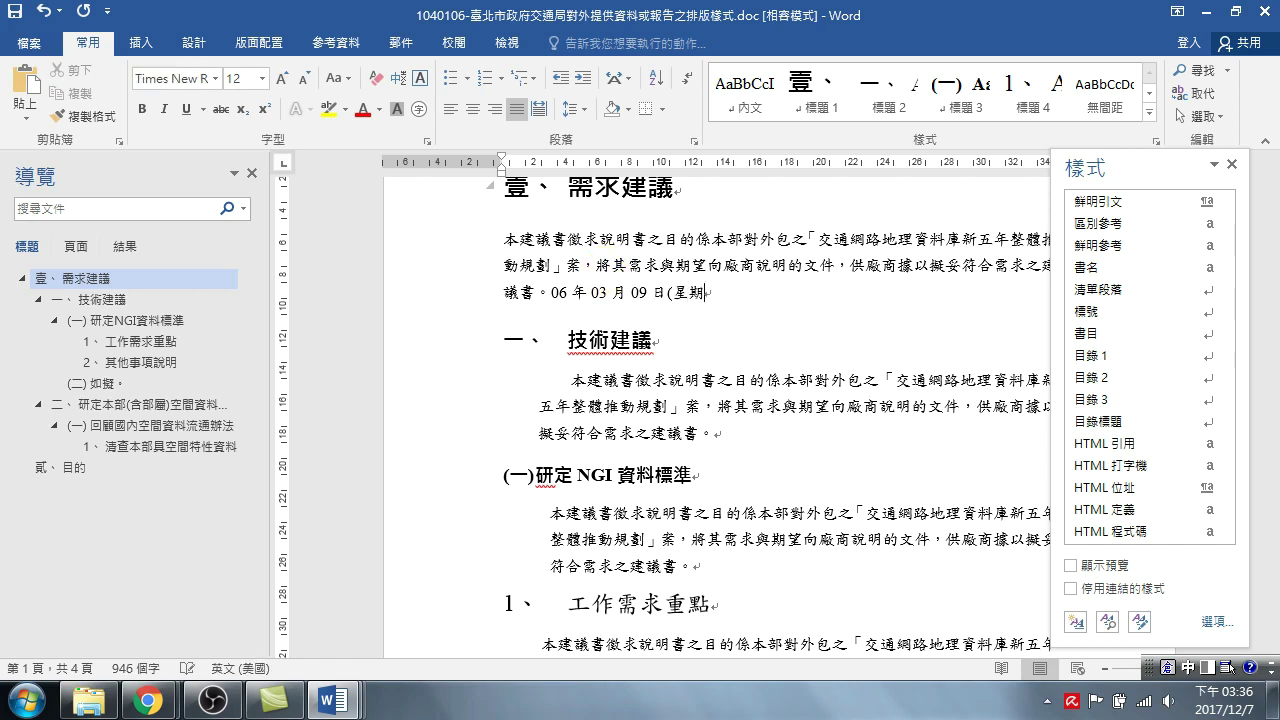
text(一)
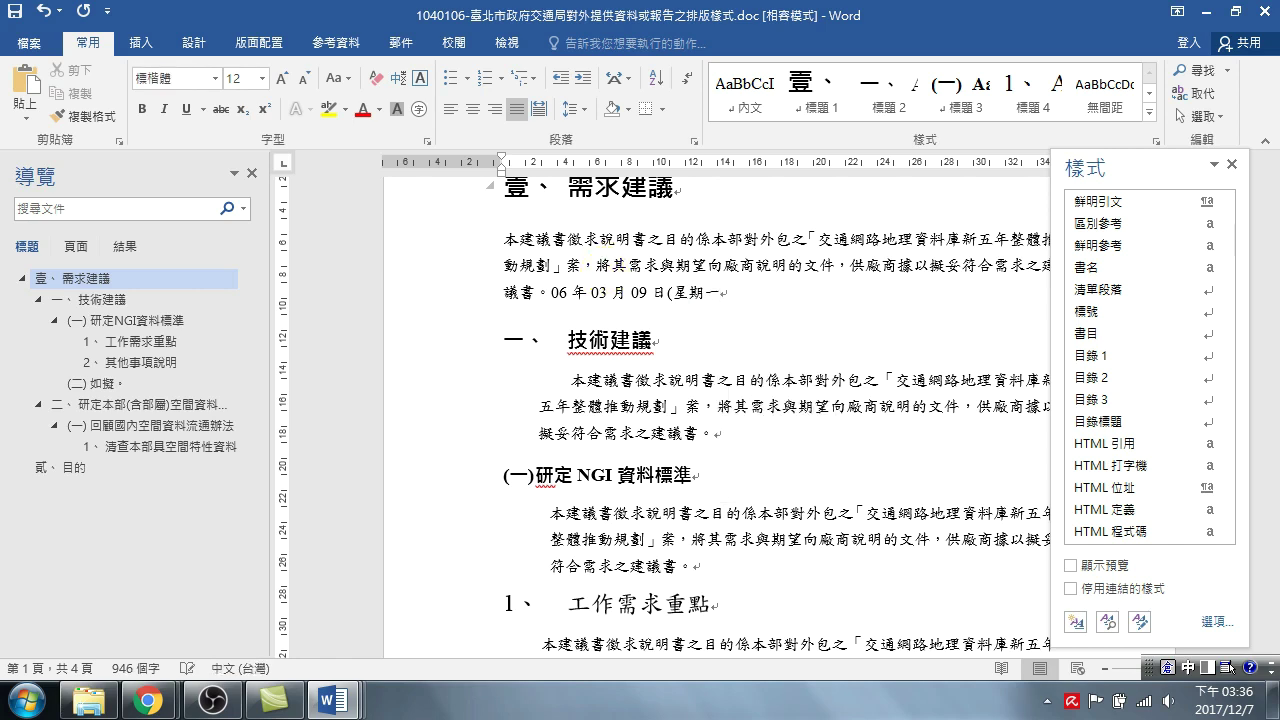
text())
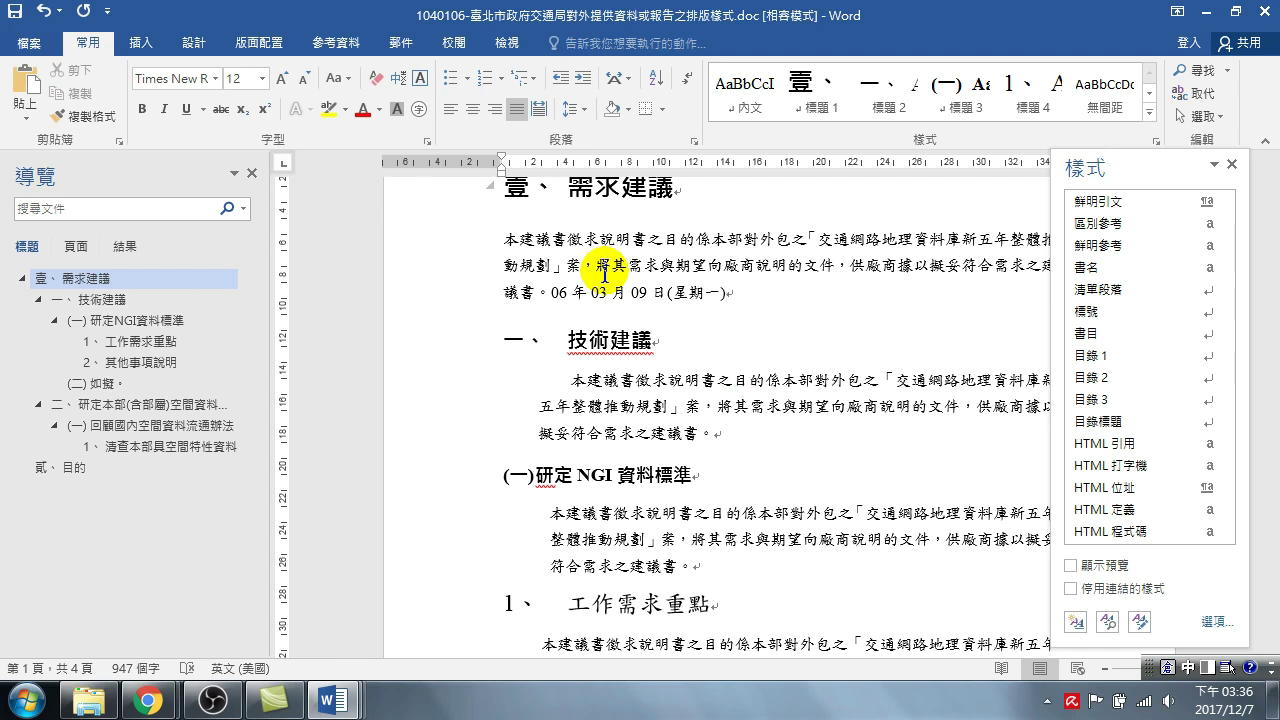
text(上什)
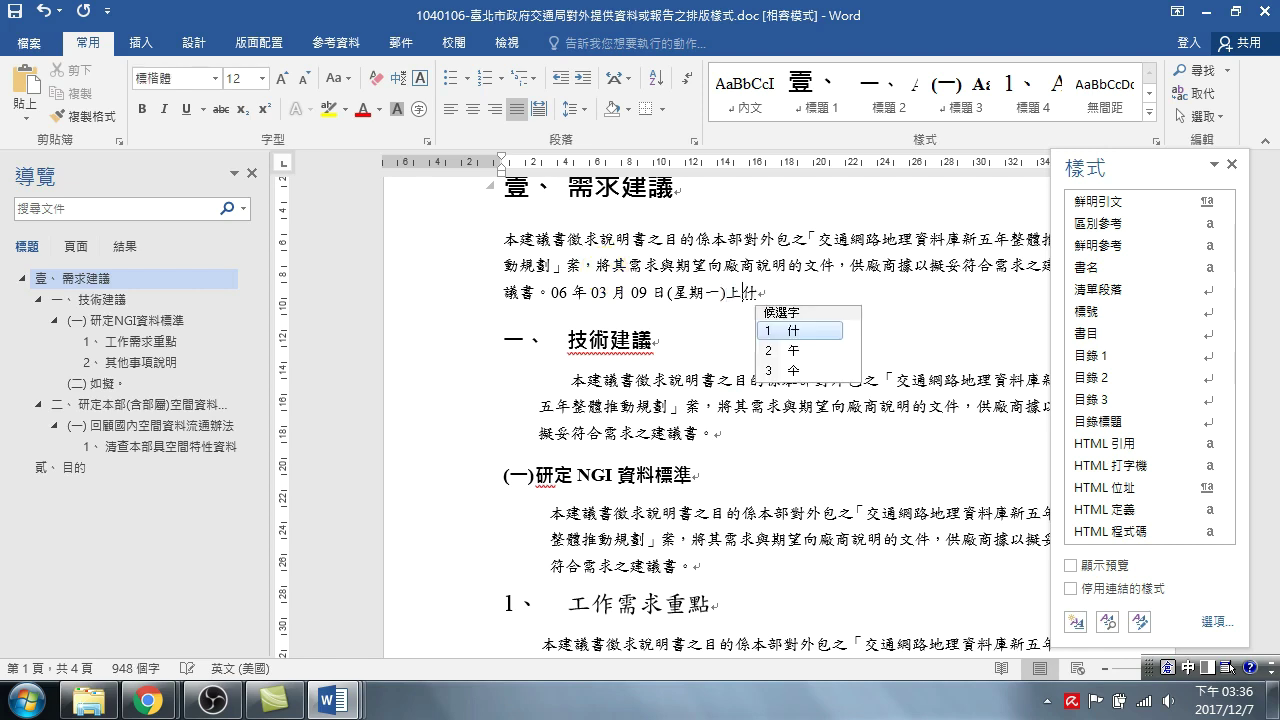
text(午)
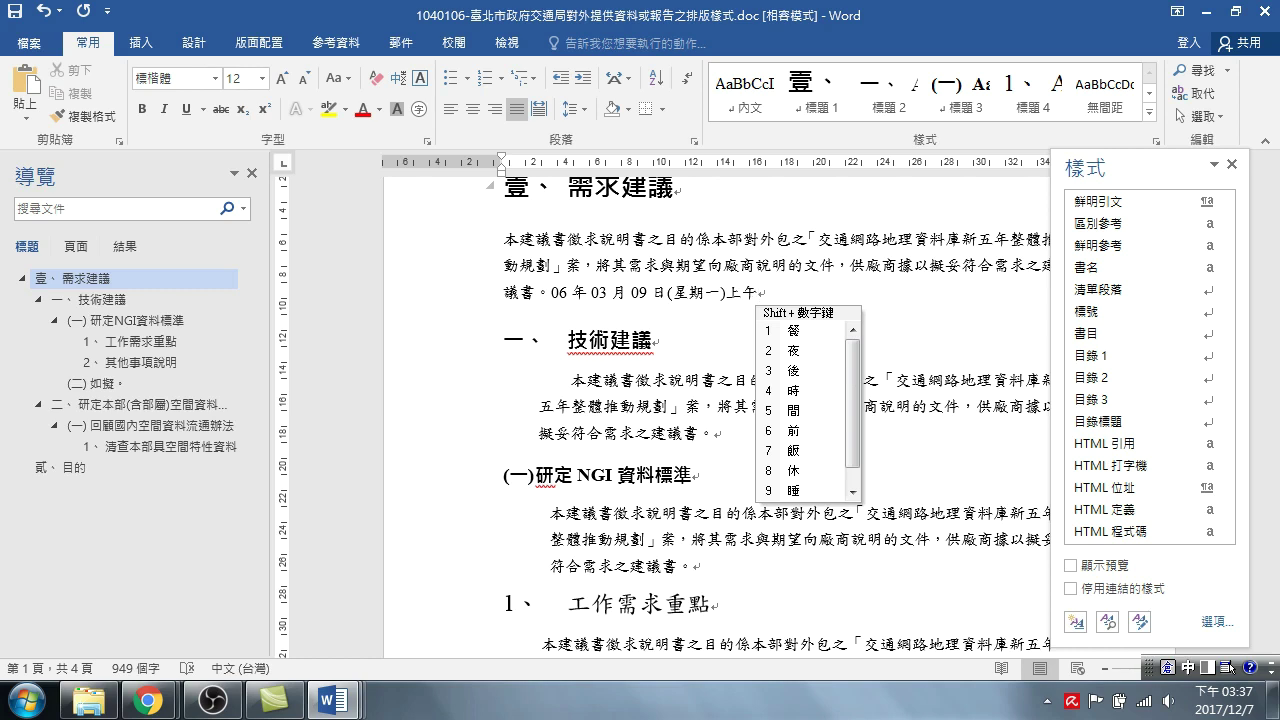
text(09 )
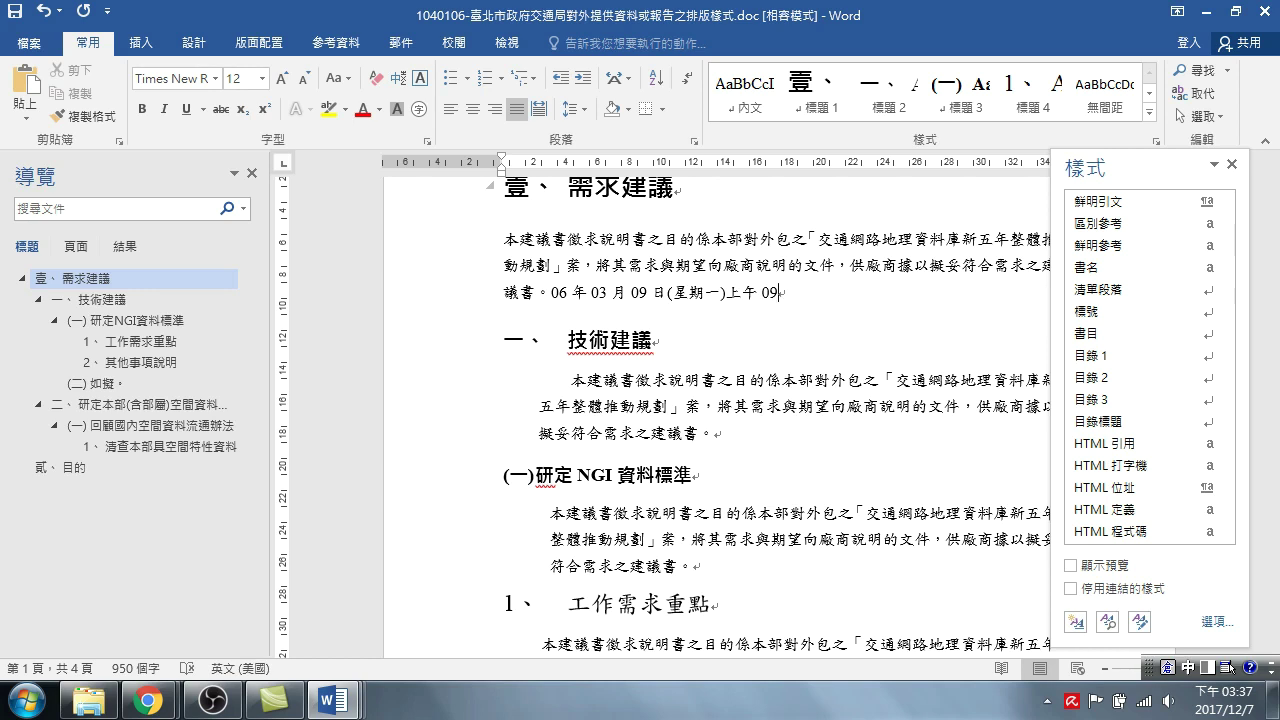
text(時)
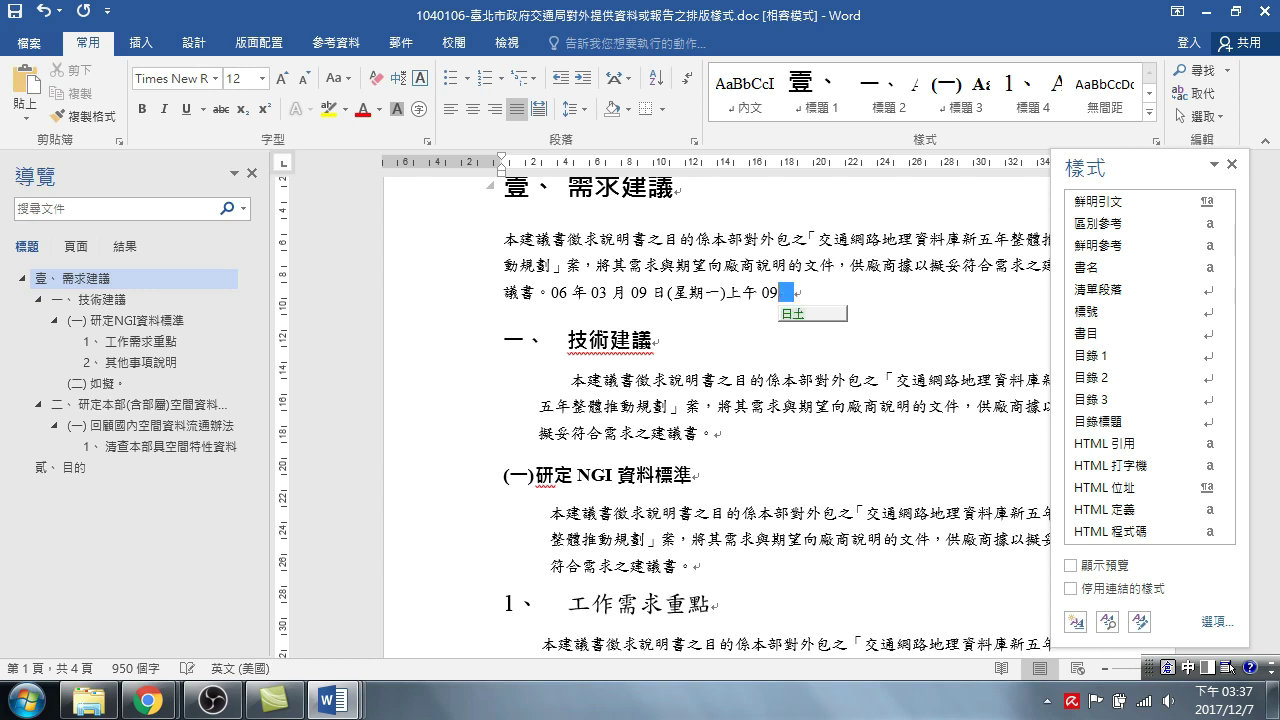
key(Return)
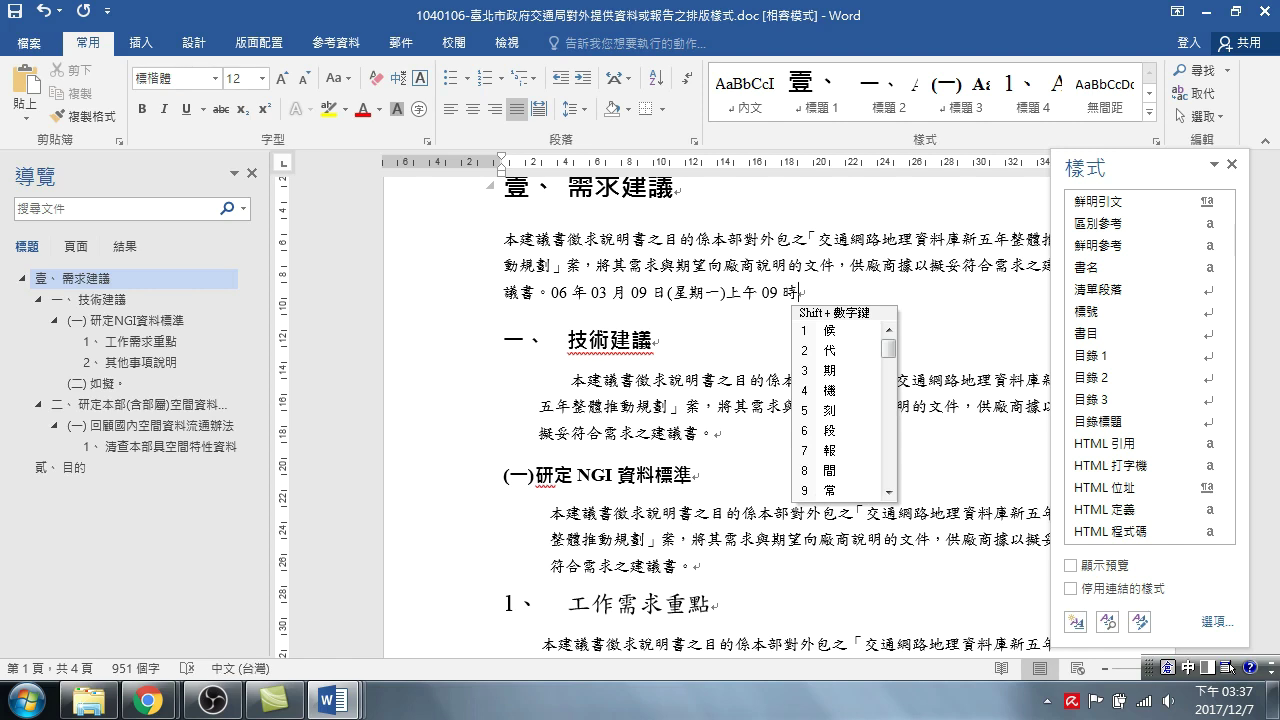
text( 05)
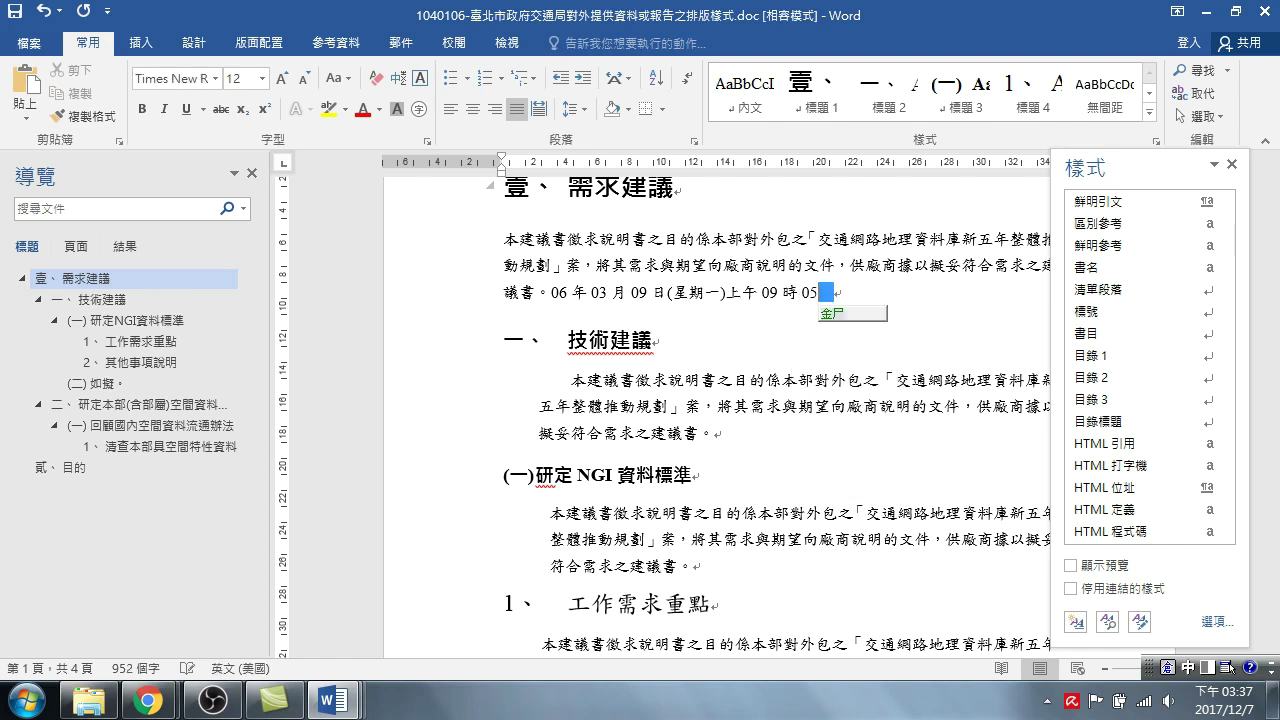
text(csh)
key(space)
key(Return)
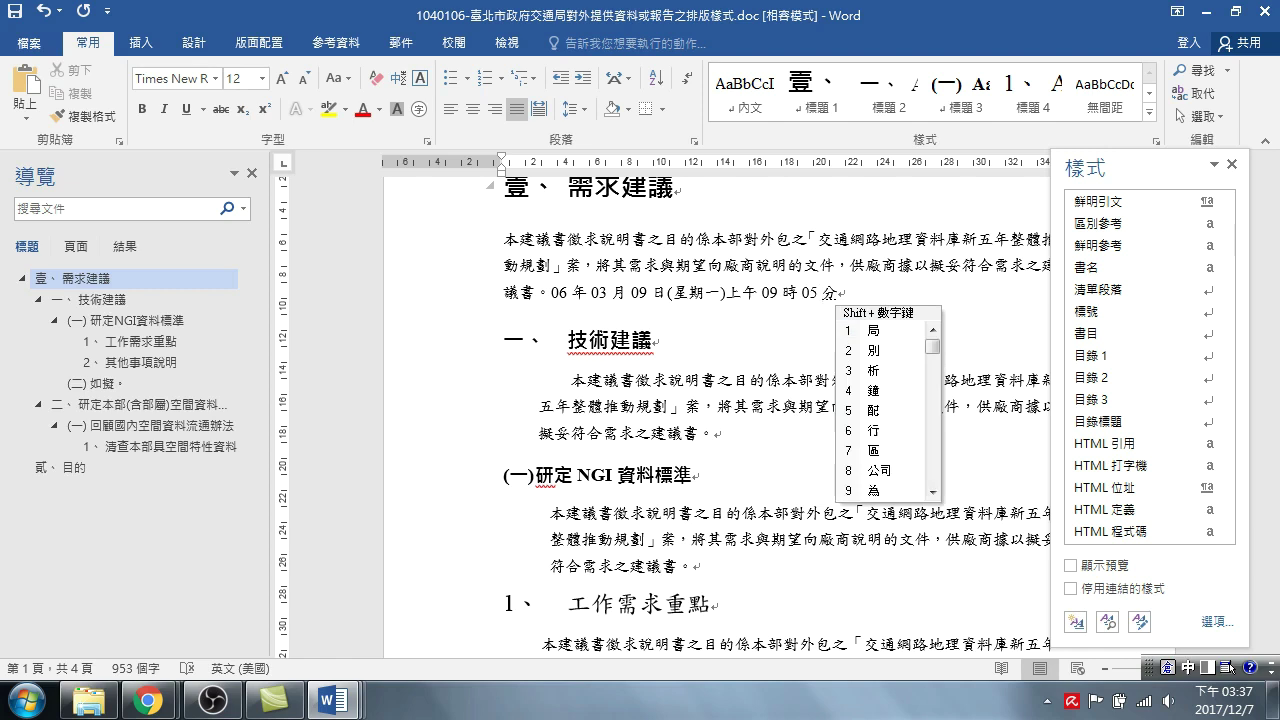
text(。)
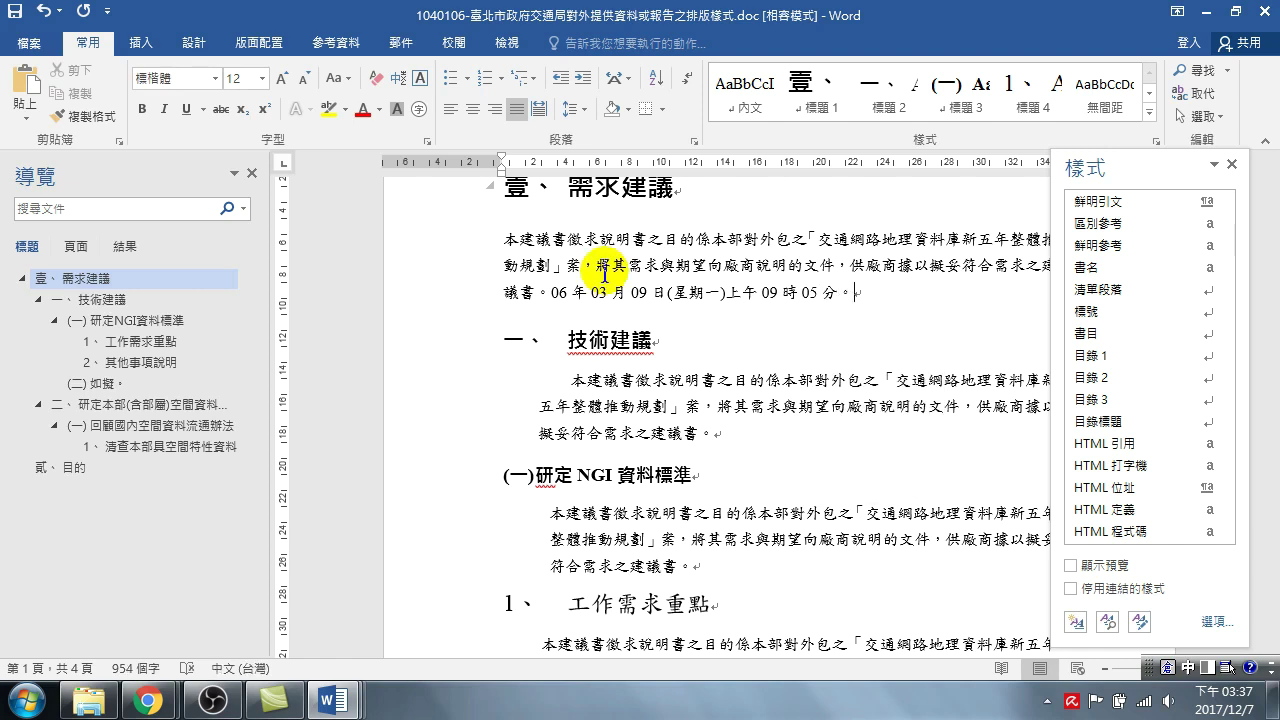
- Replace the half-width parentheses around 星期一 with full-width （ ） brackets
drag(666, 297, 680, 305)
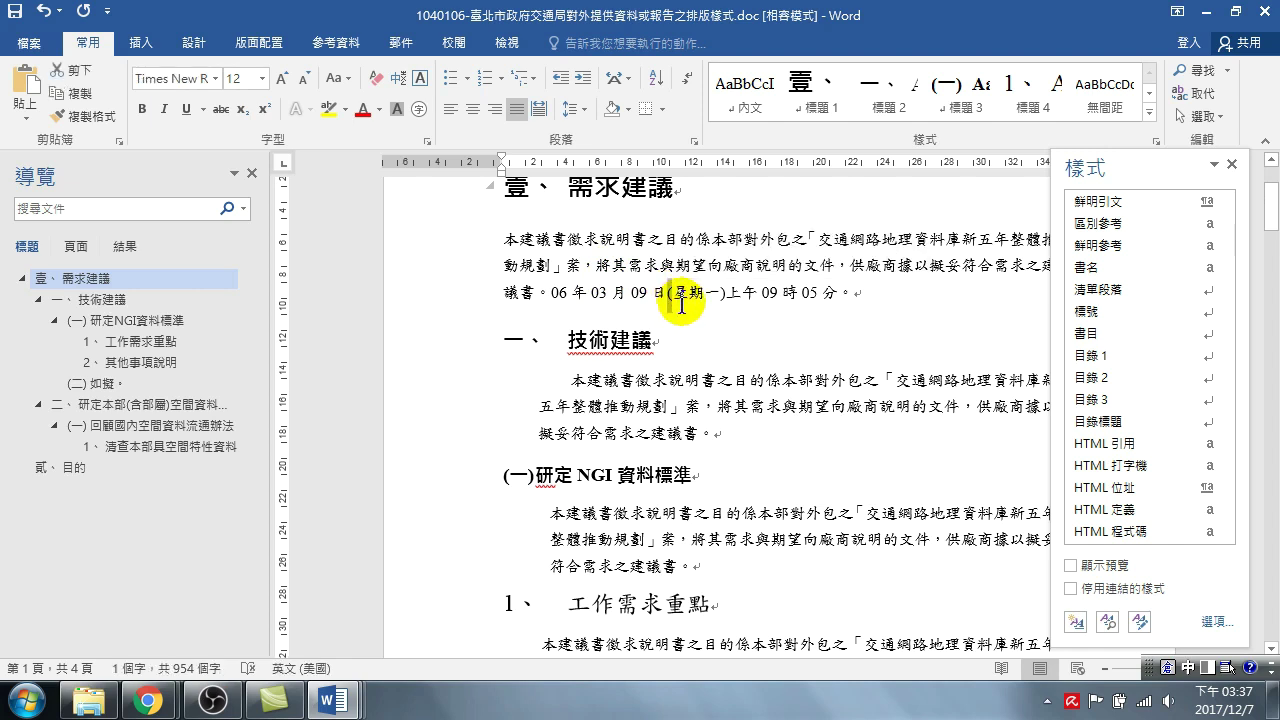
click(681, 305)
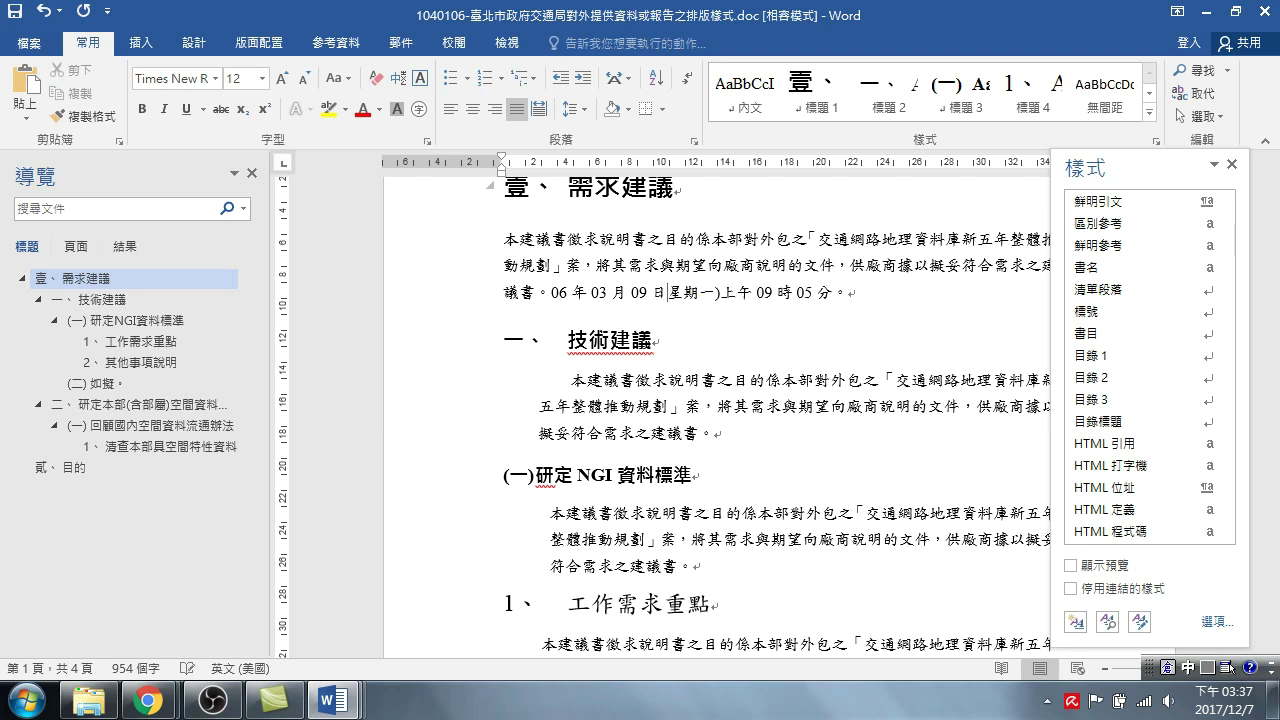
drag(733, 295, 744, 296)
text(）)
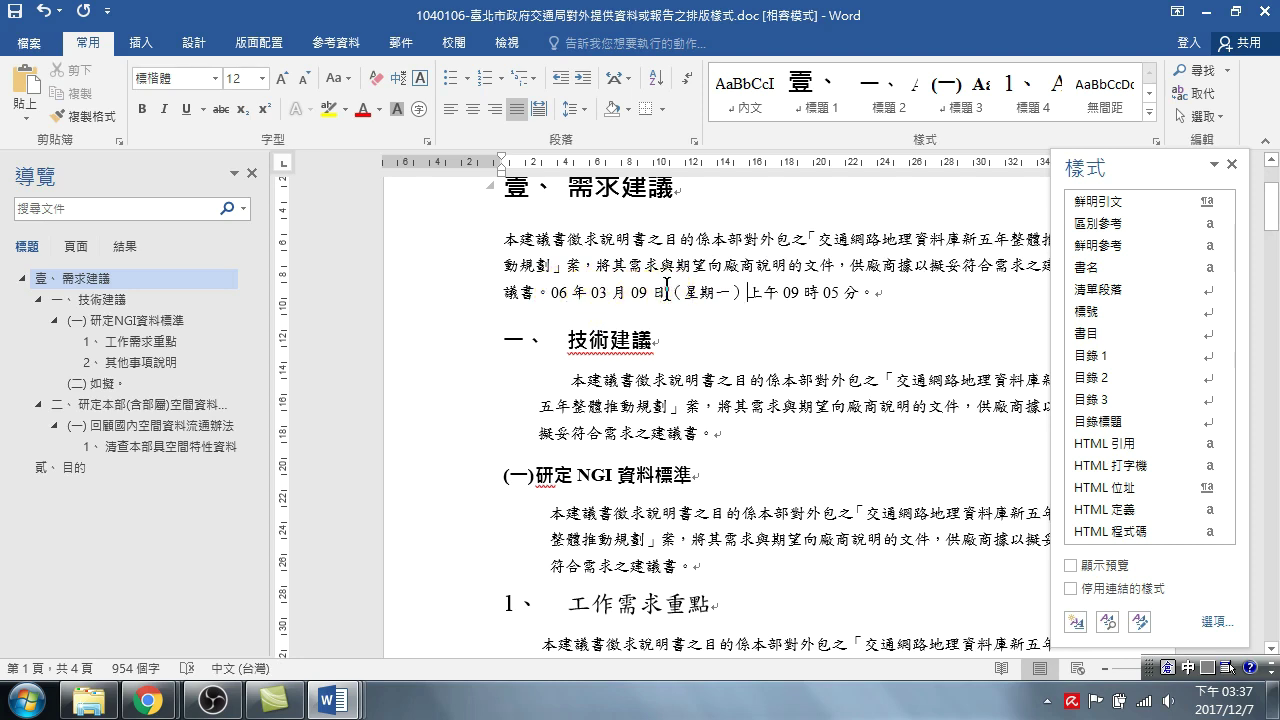
drag(666, 290, 700, 310)
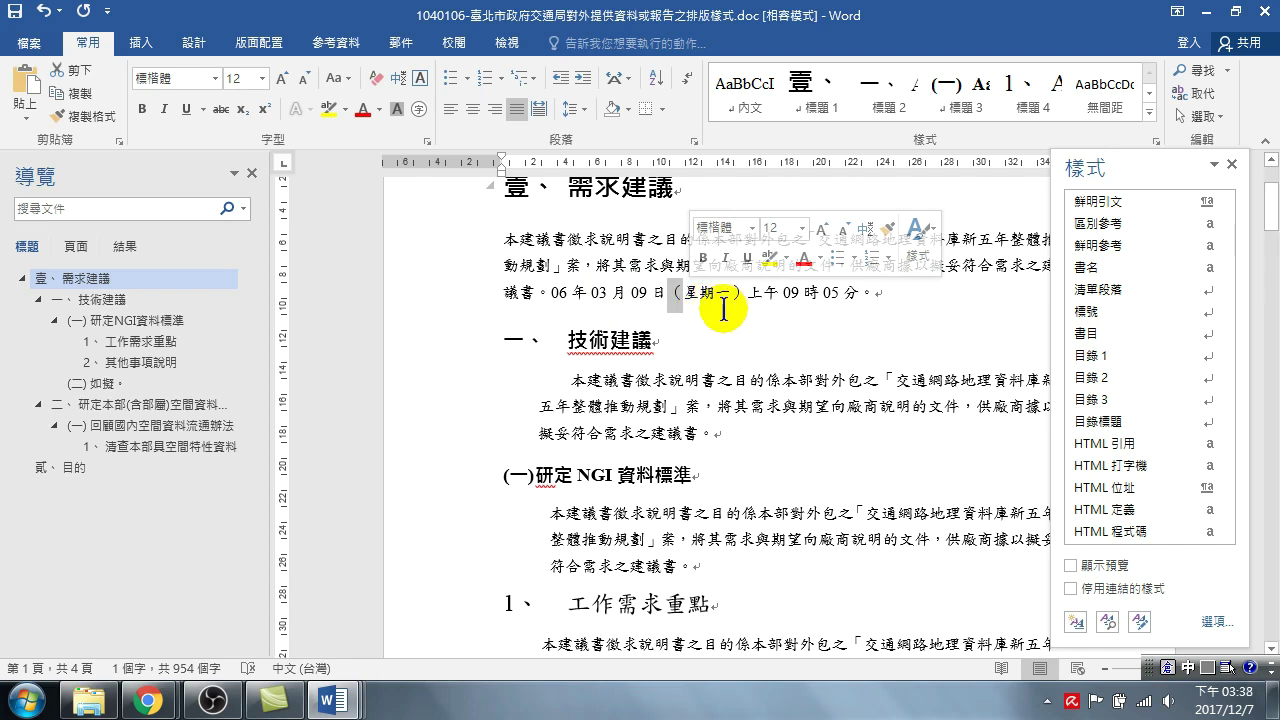
click(730, 292)
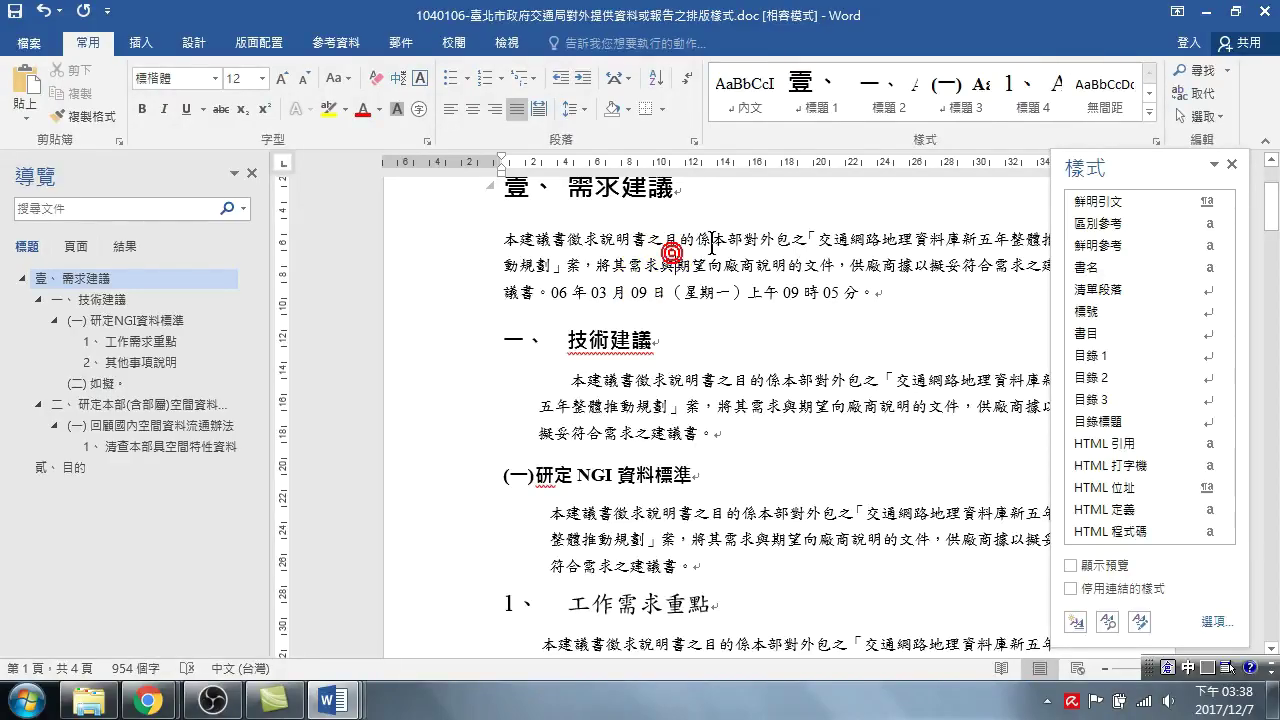
scroll(710, 255, up, 2)
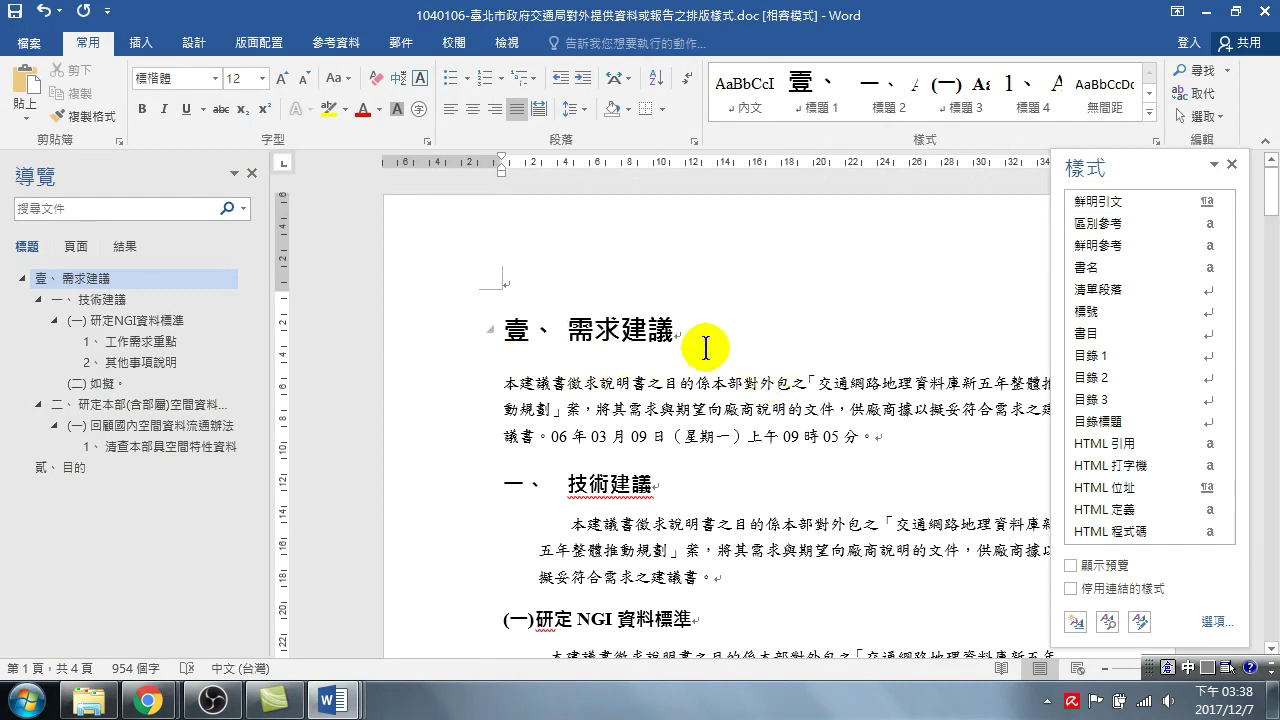
- Insert a Plain Number 2 page number centered at the bottom of the page, then leave the footer
click(141, 42)
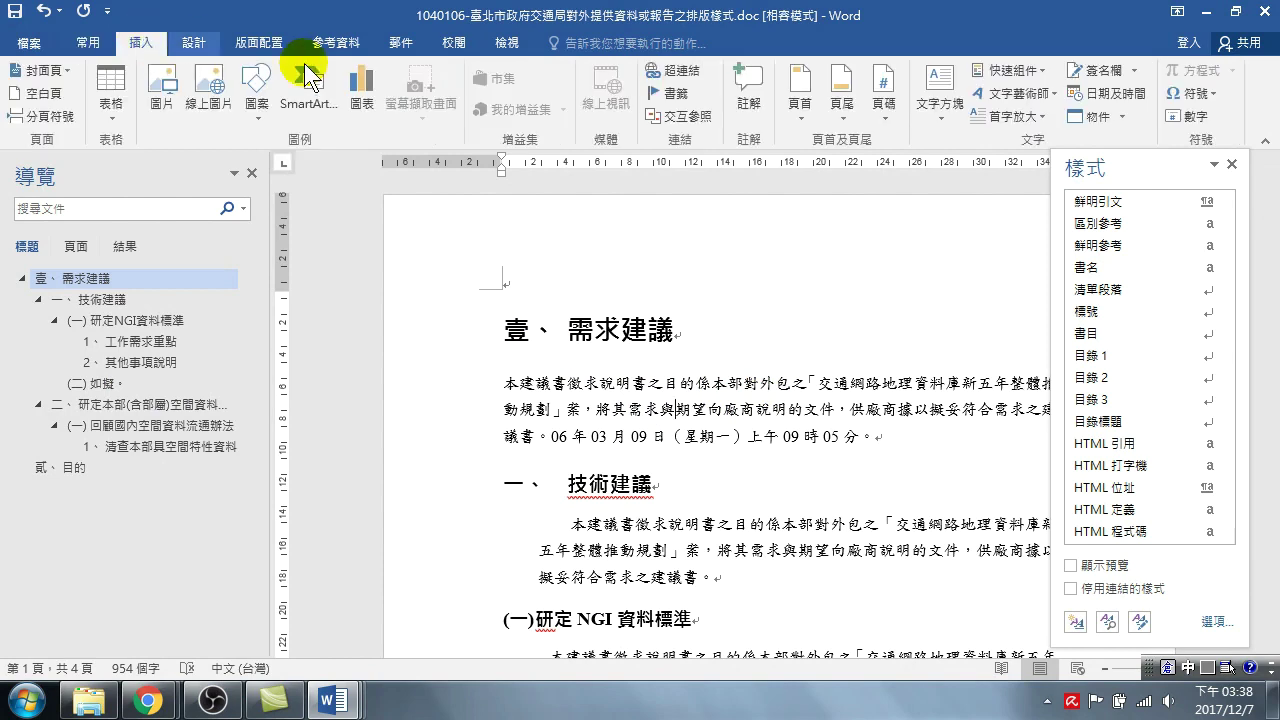
click(884, 108)
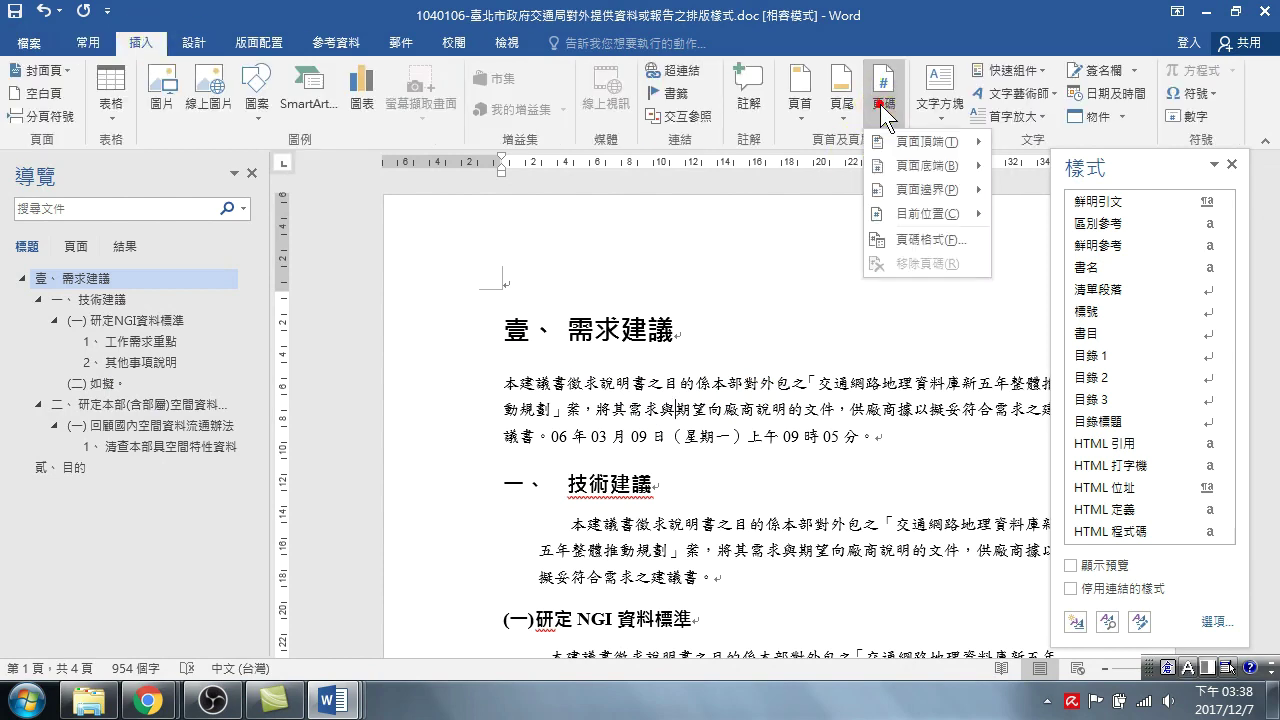
mouse_move(915, 167)
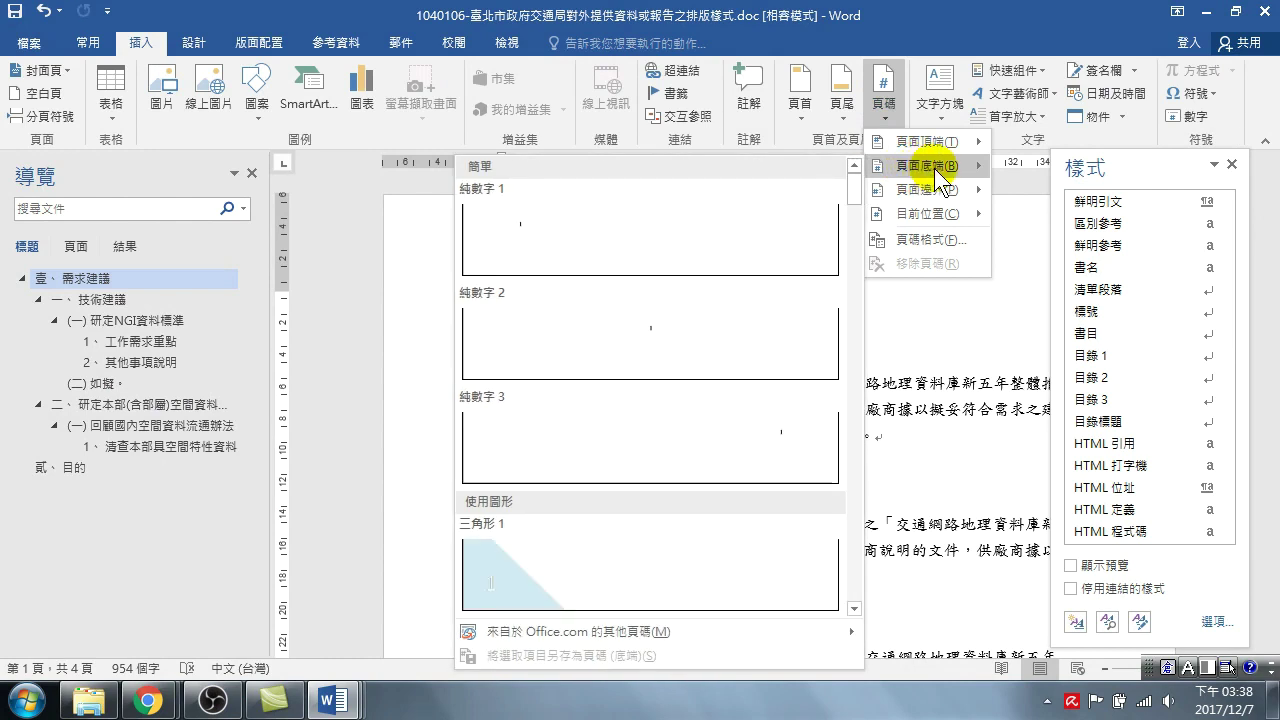
click(651, 348)
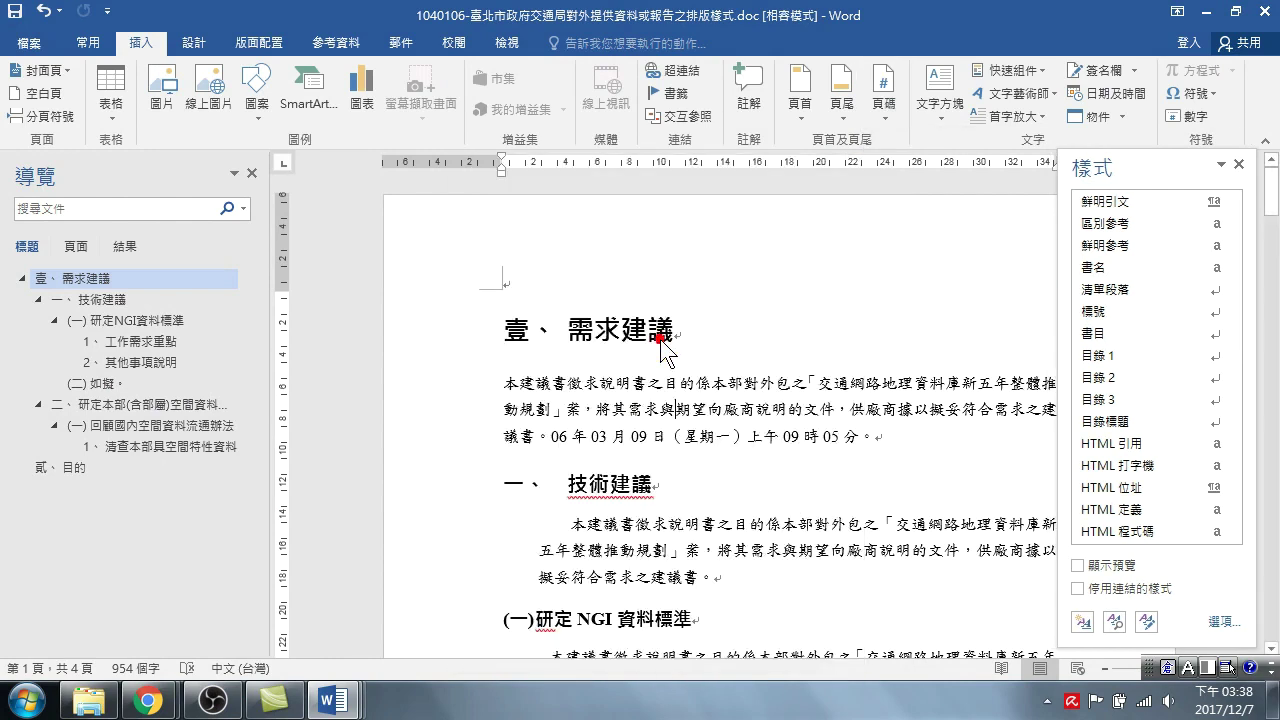
click(777, 529)
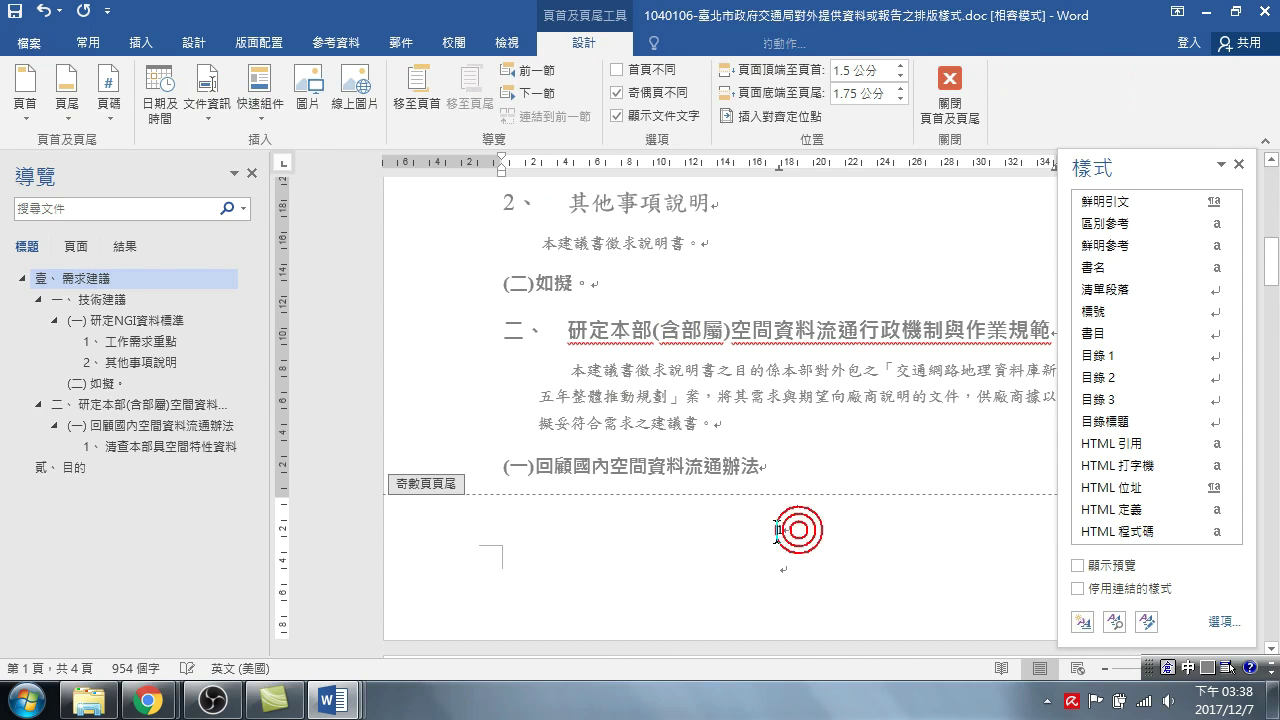
double_click(777, 531)
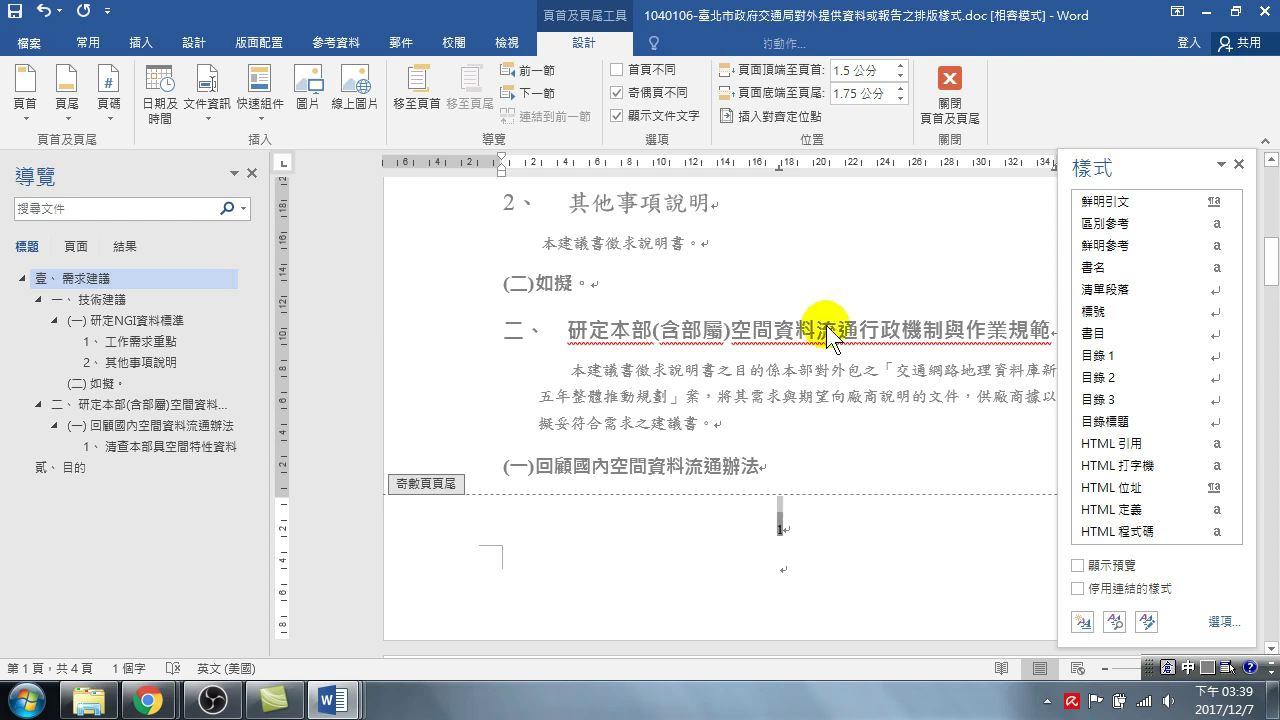
click(937, 155)
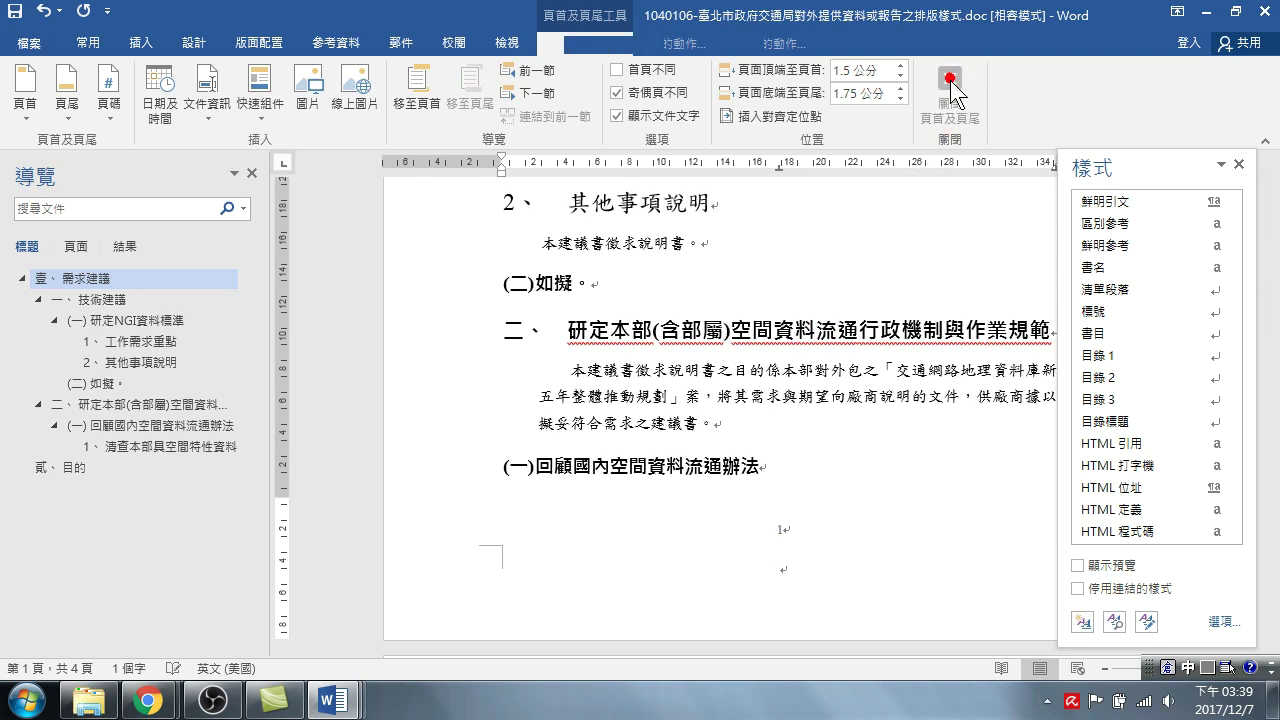
- Close the Styles pane and put the cursor on the blank line below 貳、目的
scroll(850, 430, down, 1)
scroll(788, 473, down, 3)
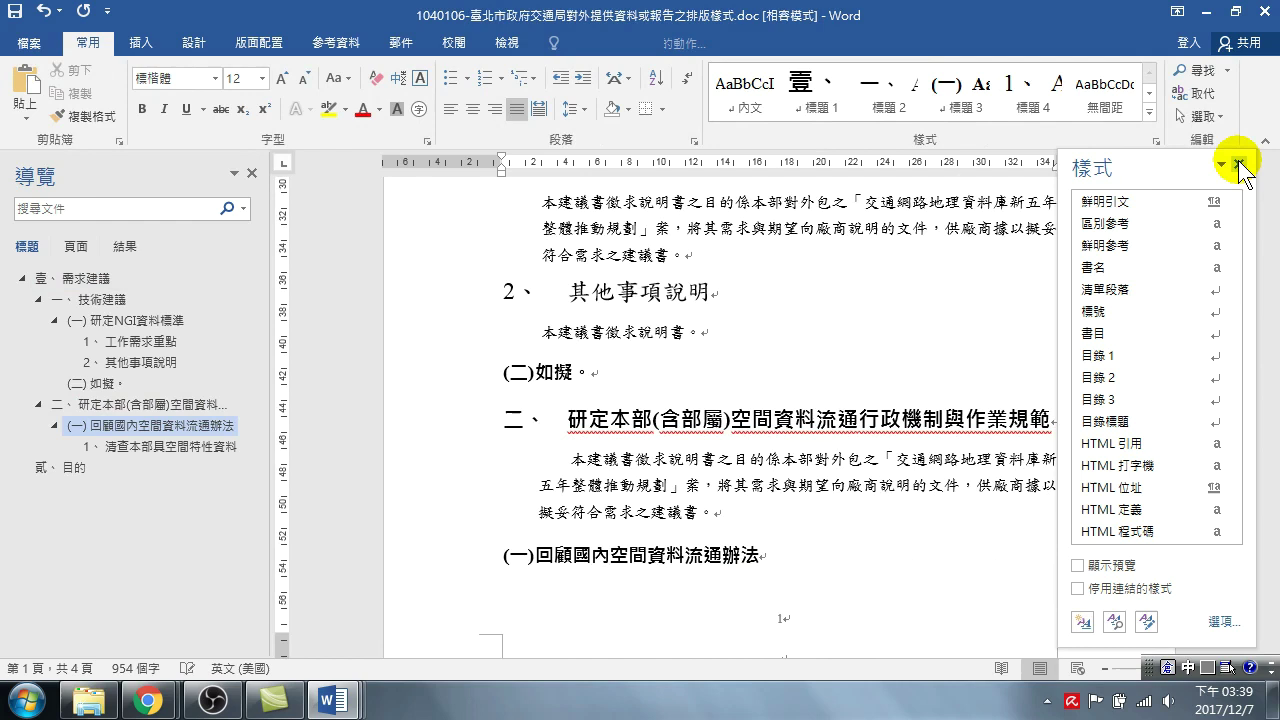
click(1238, 164)
scroll(840, 543, down, 2)
scroll(840, 543, down, 1)
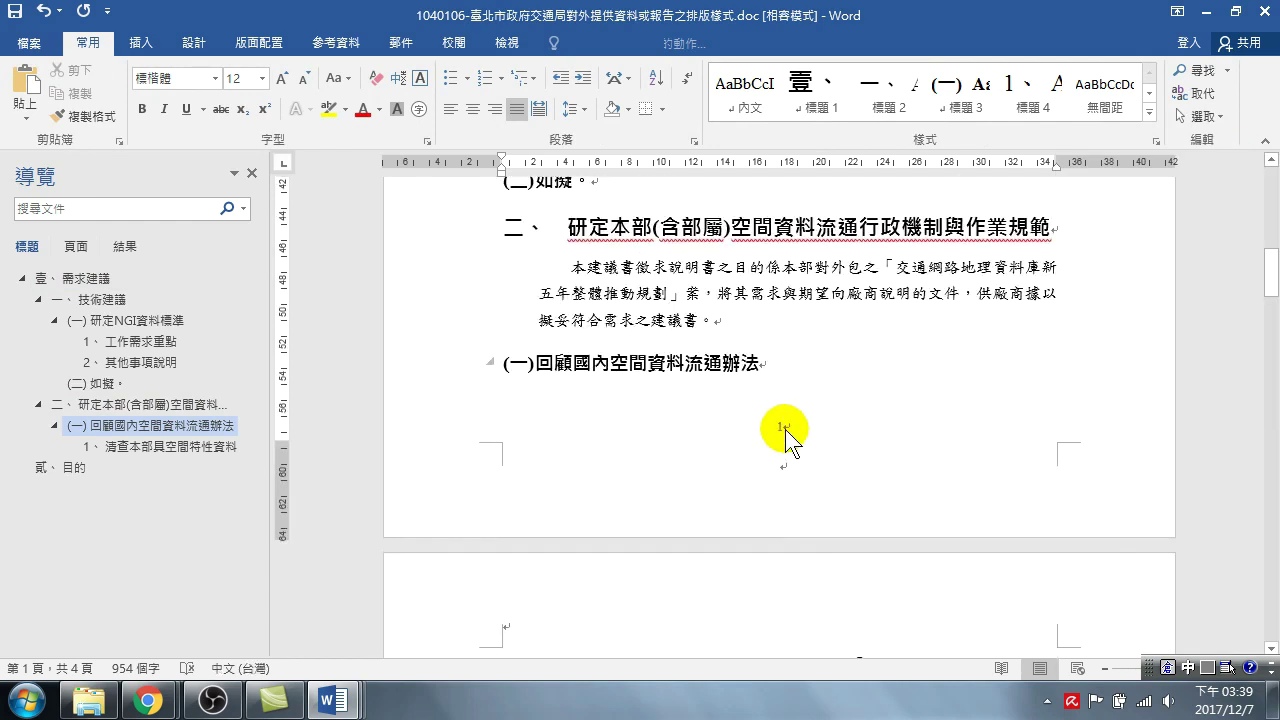
scroll(760, 400, down, 3)
scroll(735, 360, down, 4)
scroll(730, 320, down, 3)
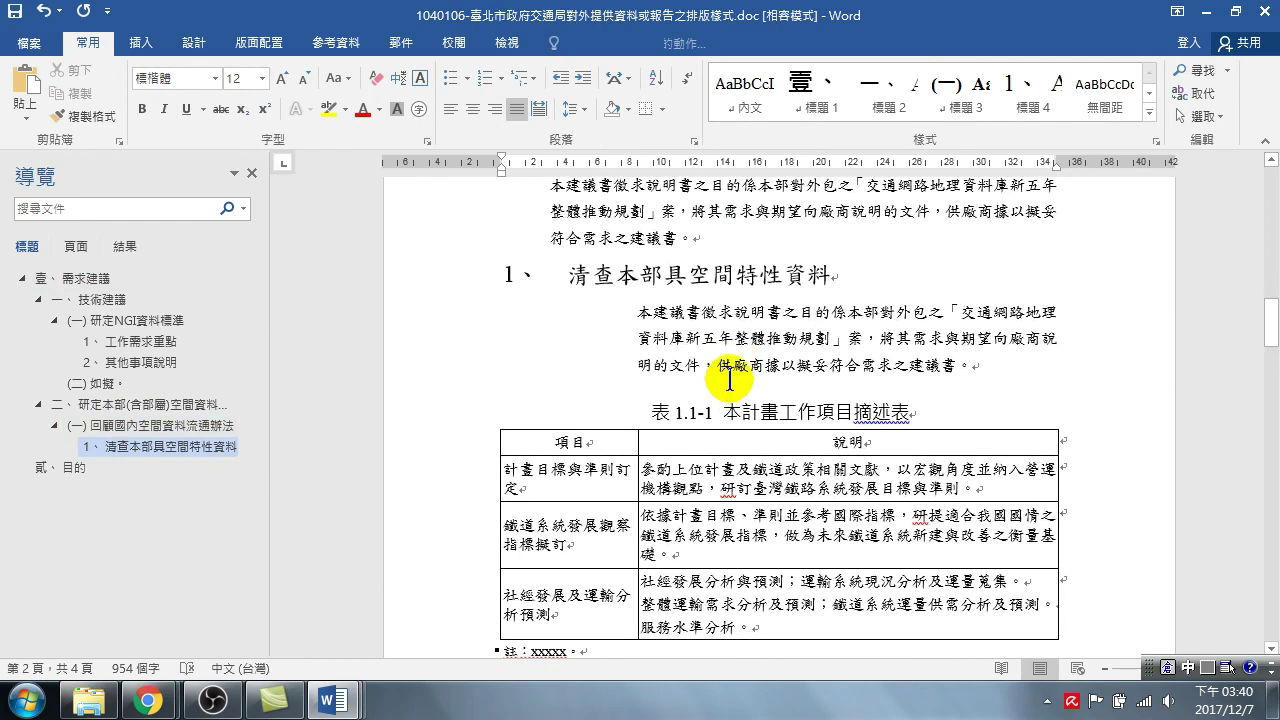
scroll(735, 420, down, 3)
scroll(770, 410, down, 3)
scroll(720, 420, down, 5)
scroll(716, 410, down, 2)
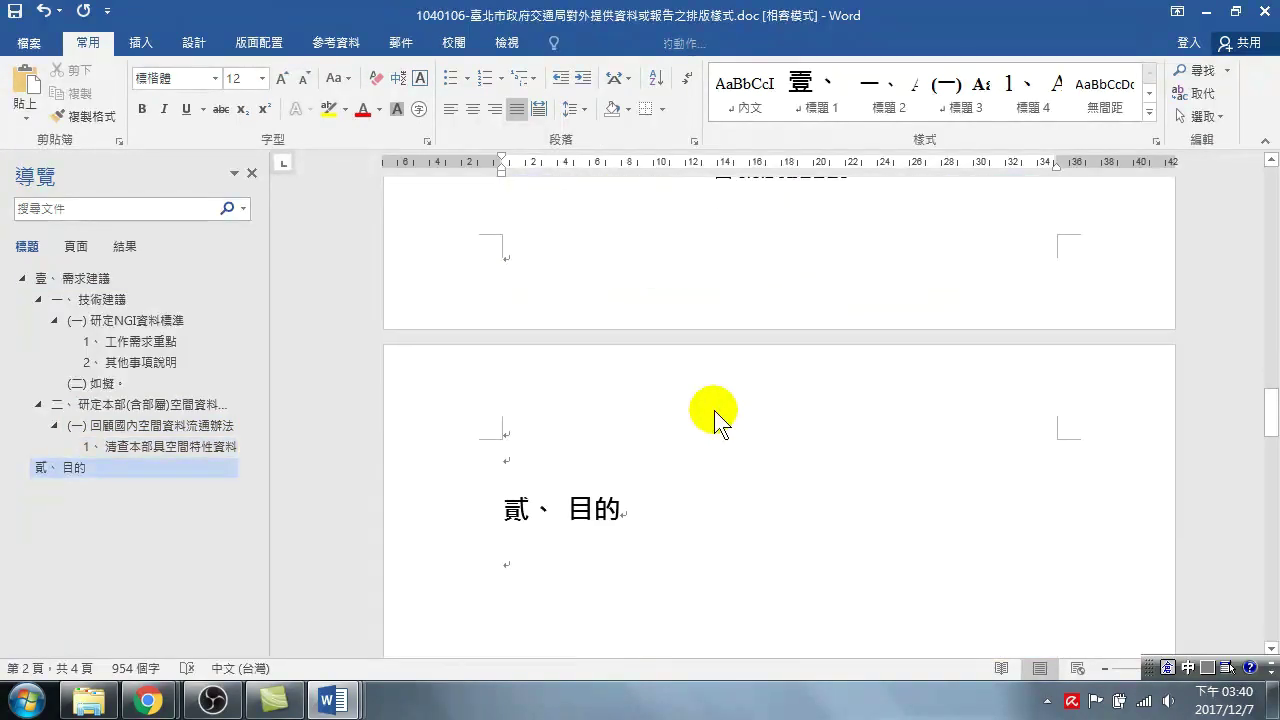
scroll(740, 395, up, 3)
scroll(757, 420, down, 3)
scroll(750, 420, down, 1)
scroll(748, 426, down, 3)
click(580, 366)
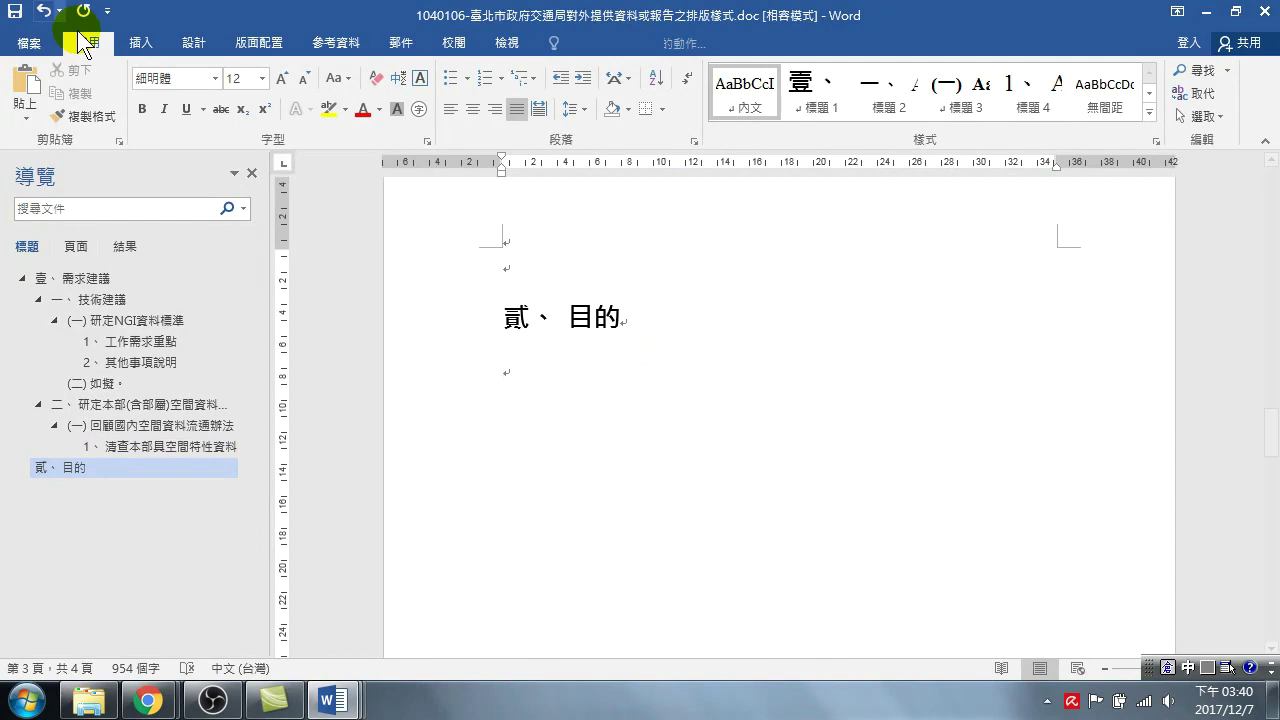
- Insert a 2-column by 3-row table under 貳、目的
click(140, 42)
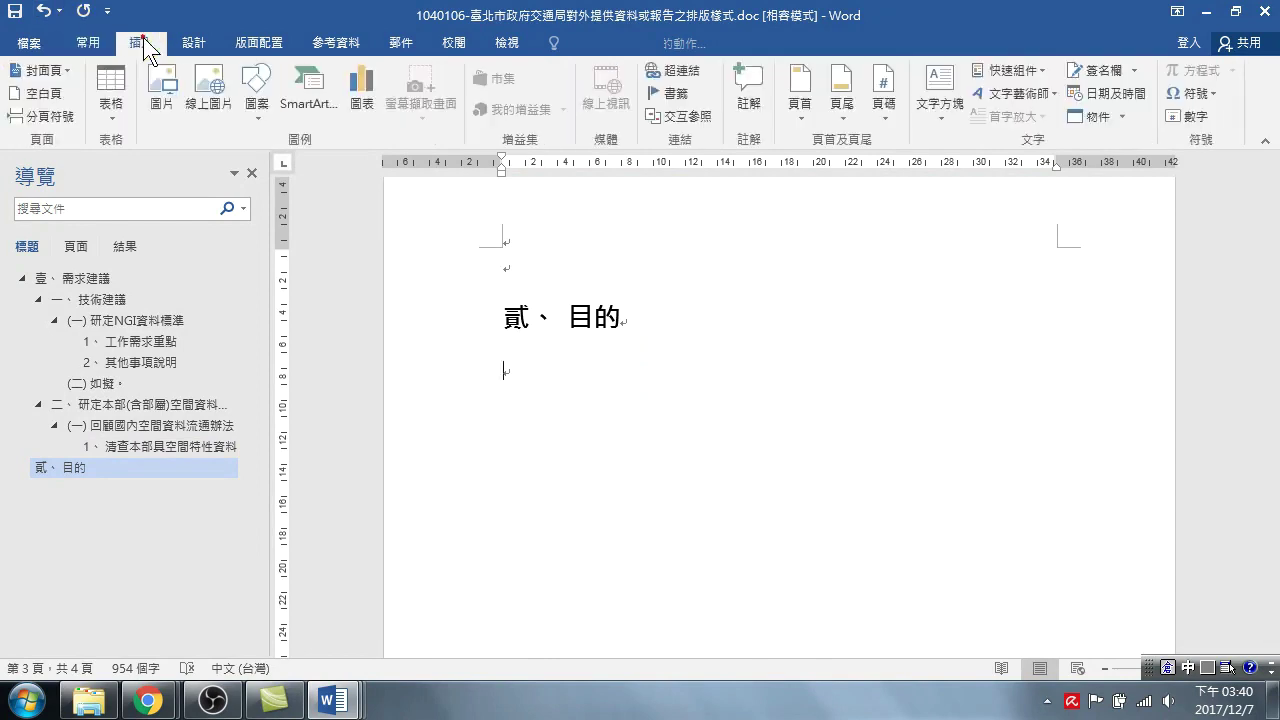
click(113, 84)
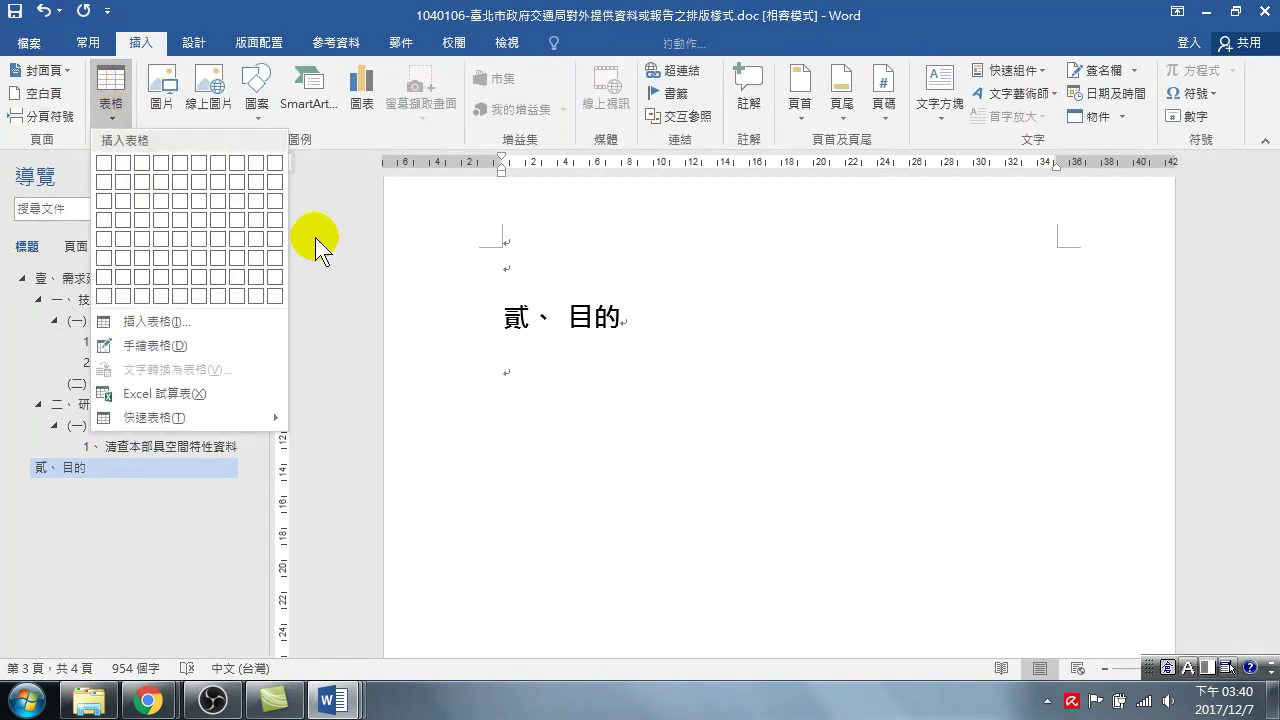
click(123, 202)
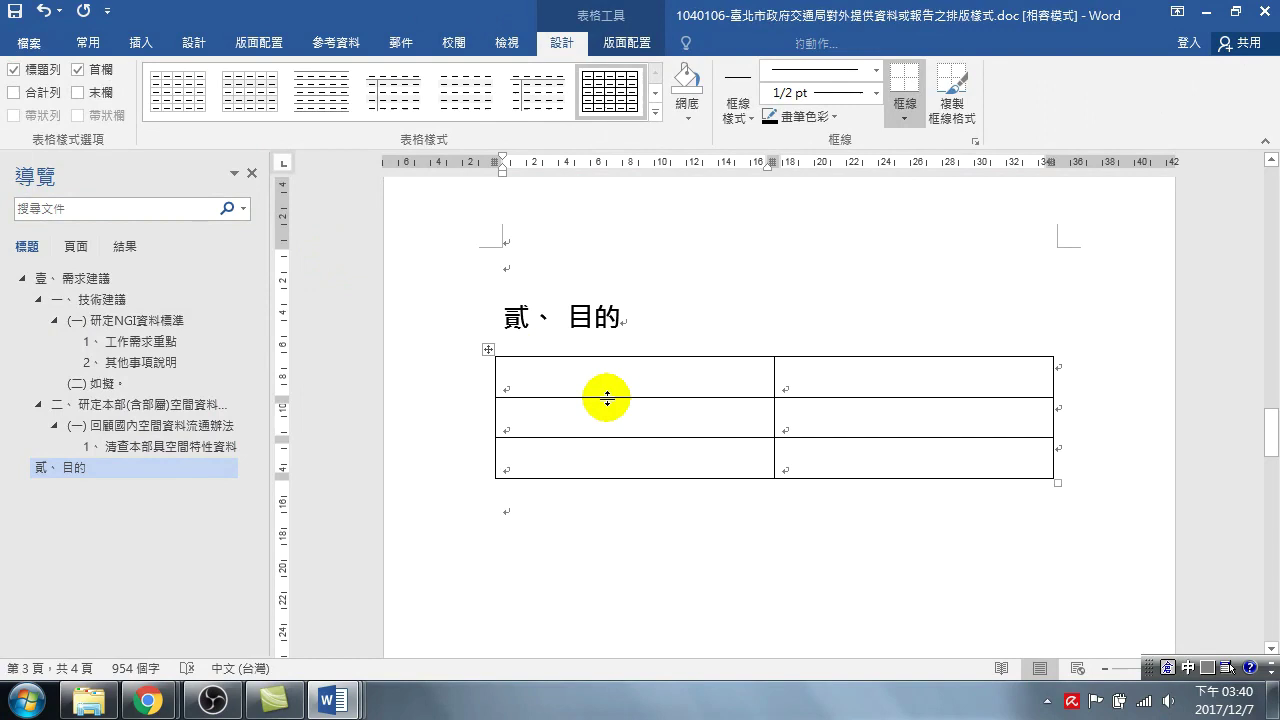
- Center the table on the page through Table Properties
click(487, 350)
right_click(487, 350)
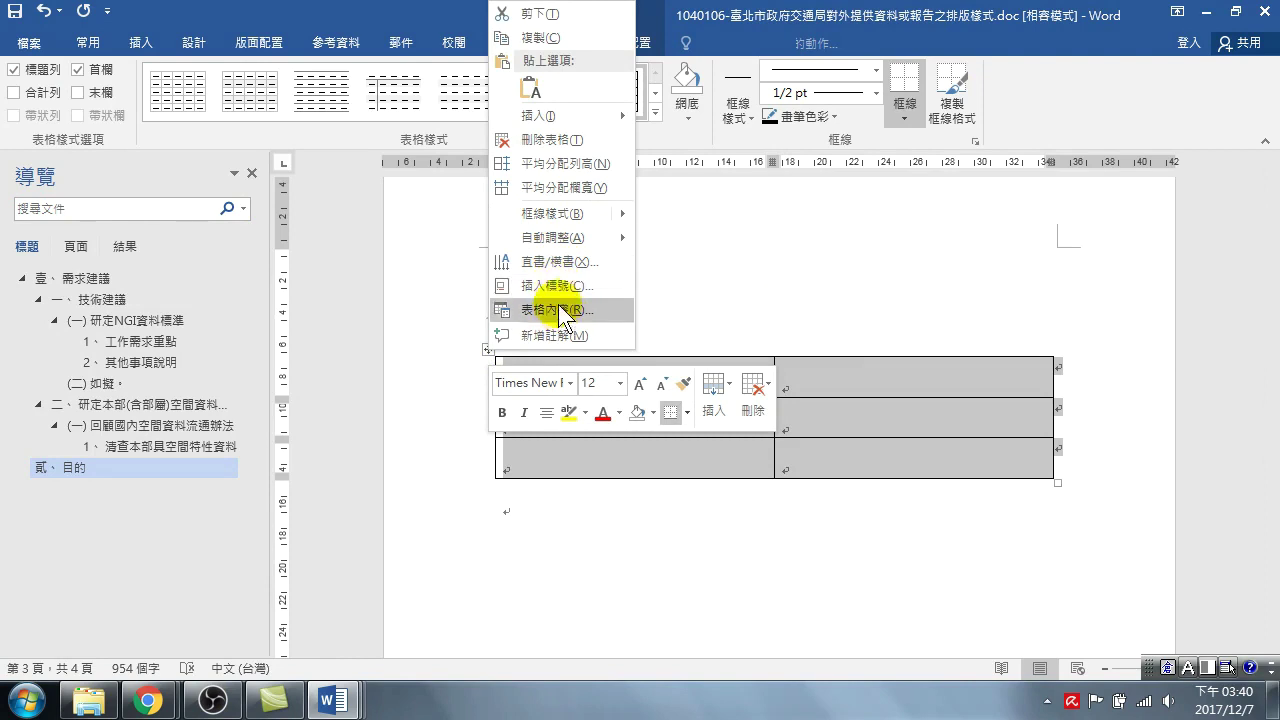
click(558, 310)
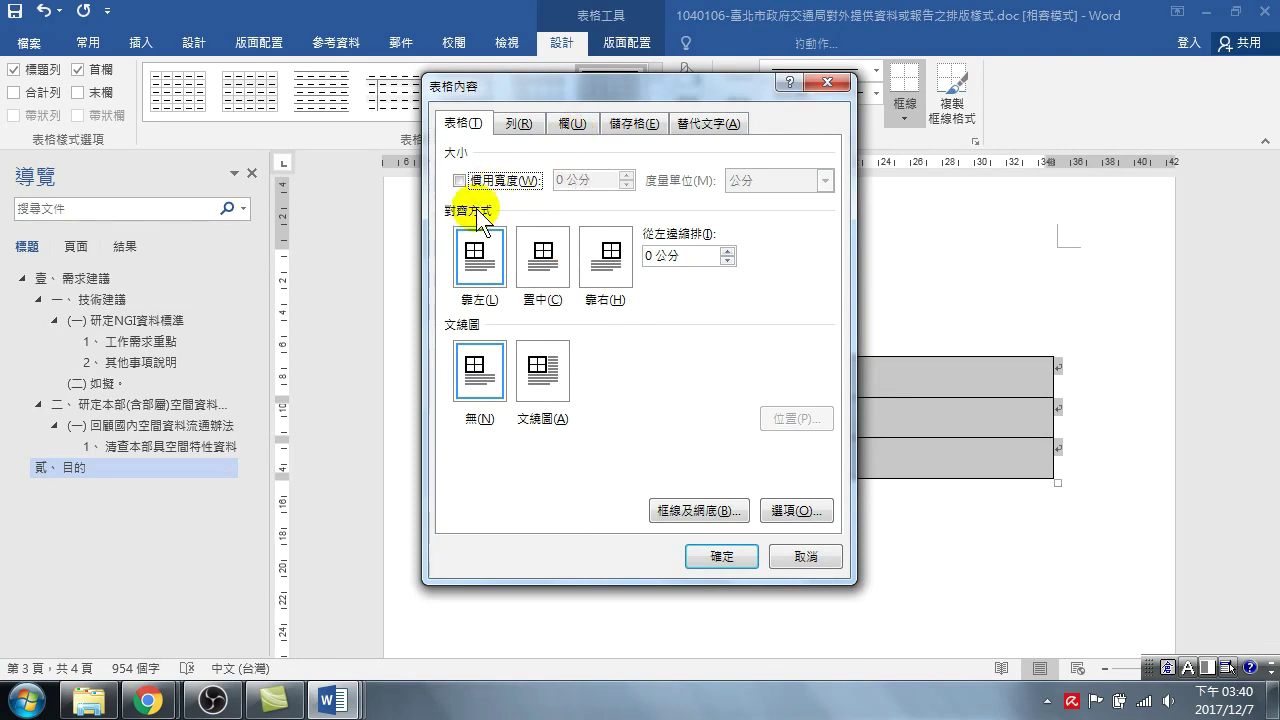
click(541, 262)
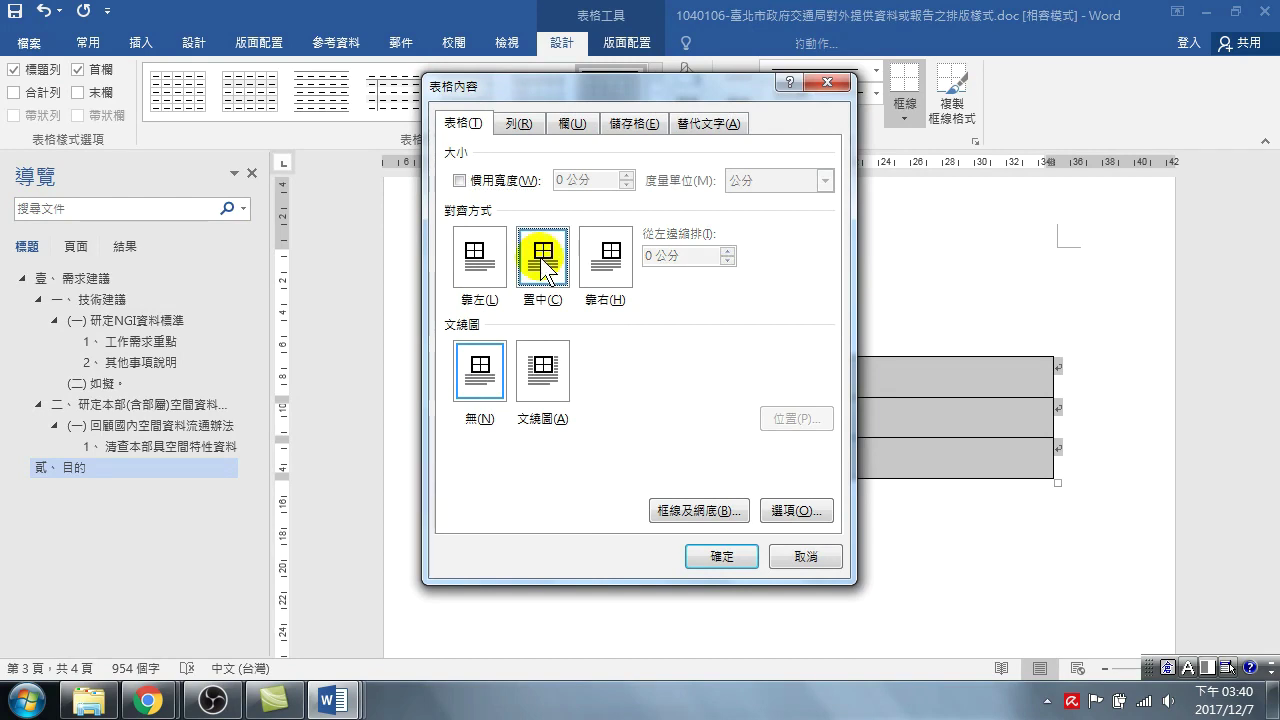
- Set both columns' preferred width to 7 cm and confirm the table properties
click(573, 128)
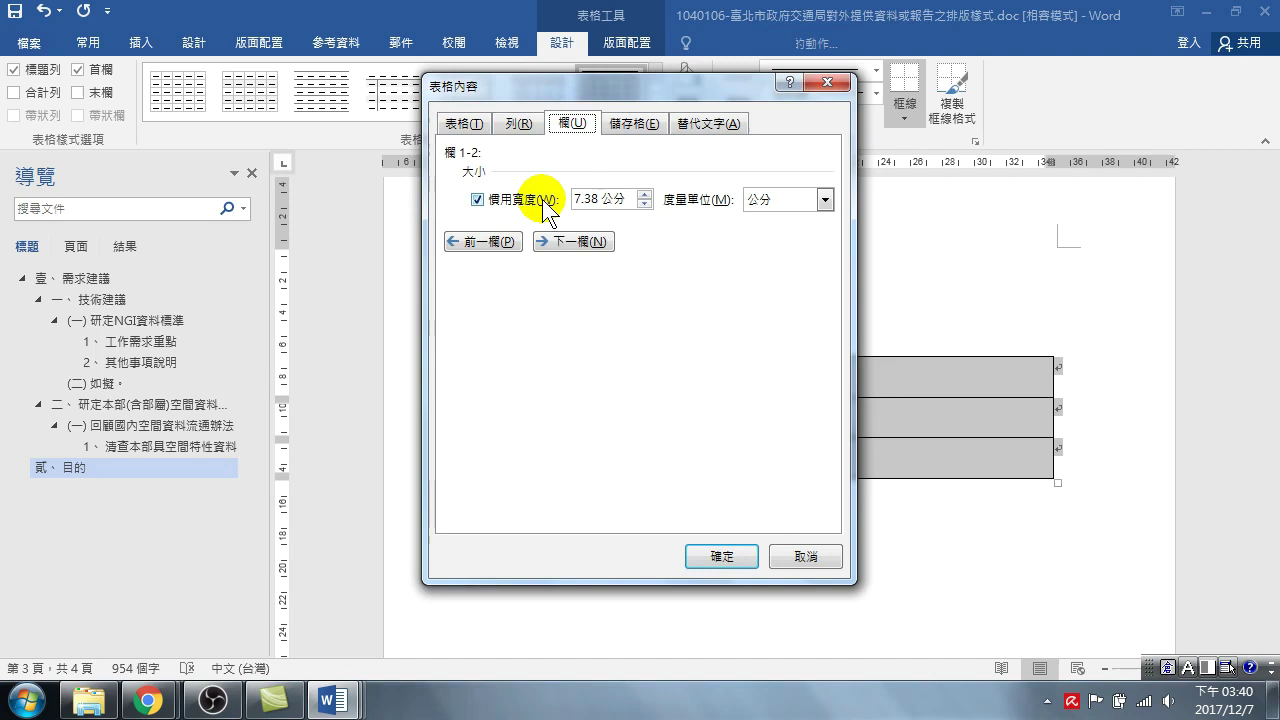
drag(600, 198, 566, 201)
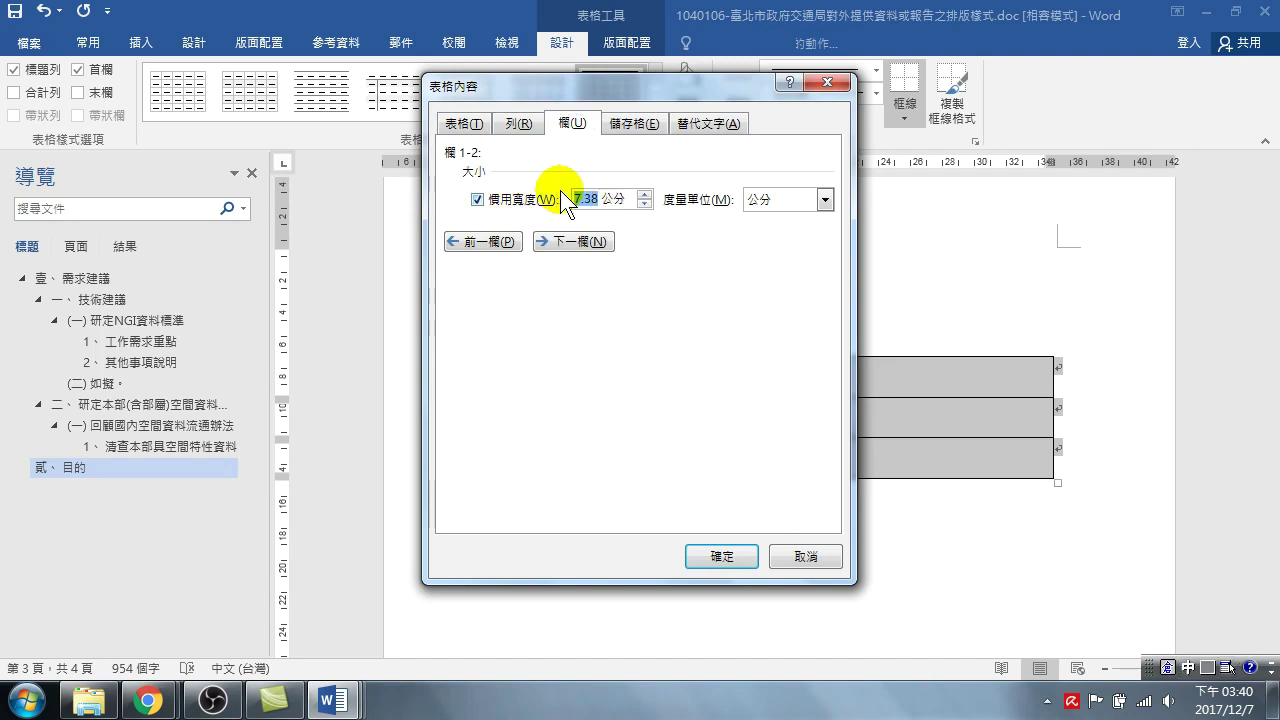
text(6)
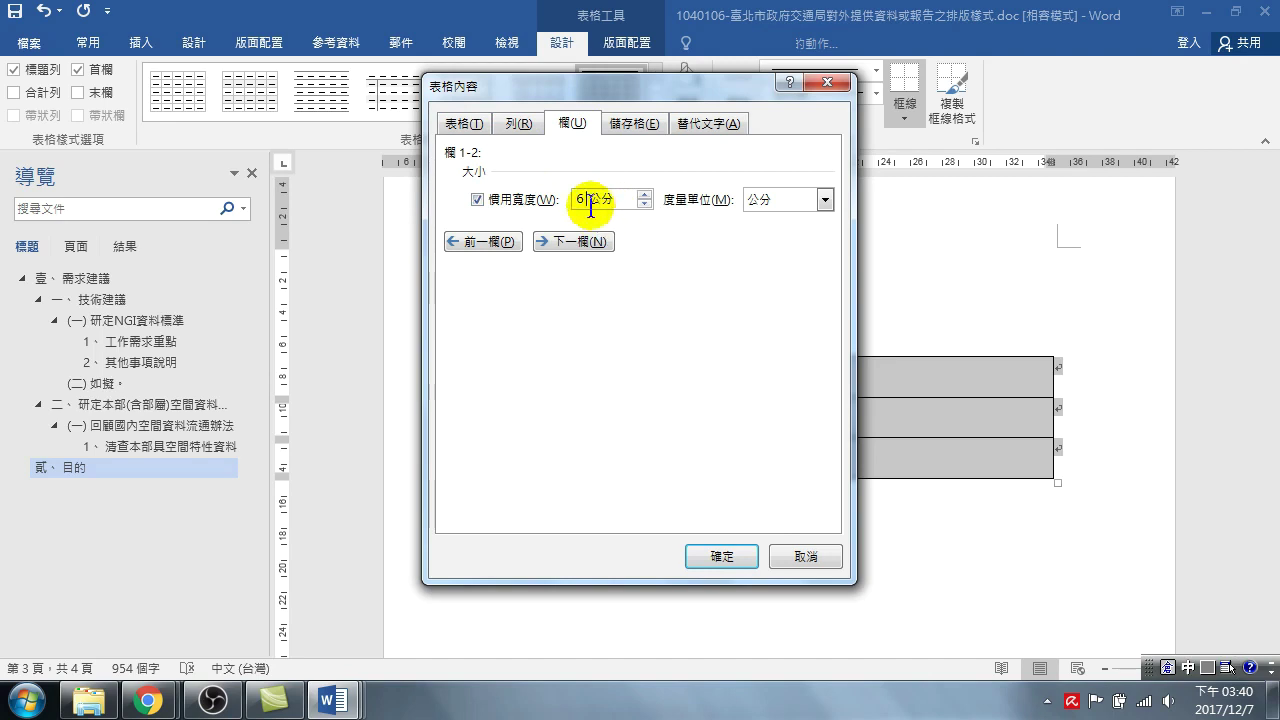
click(574, 247)
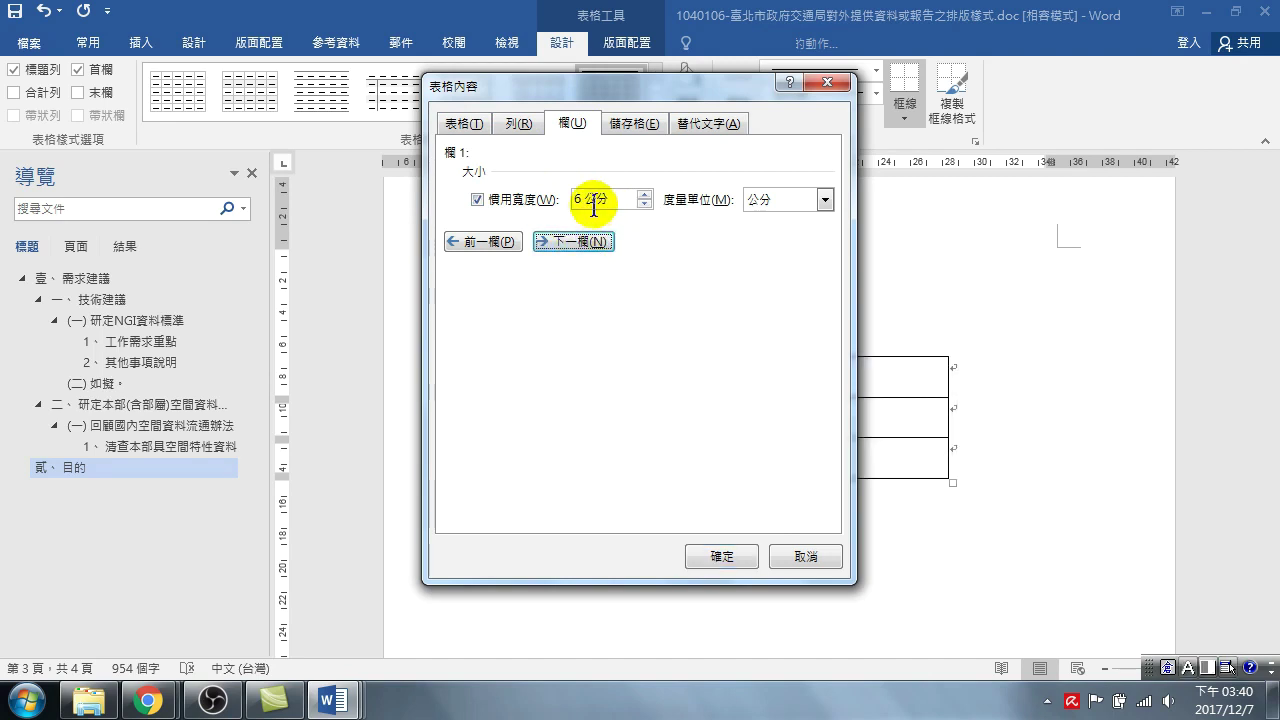
mouse_move(630, 80)
mouse_down()
mouse_move(322, 162)
mouse_move(177, 146)
mouse_up()
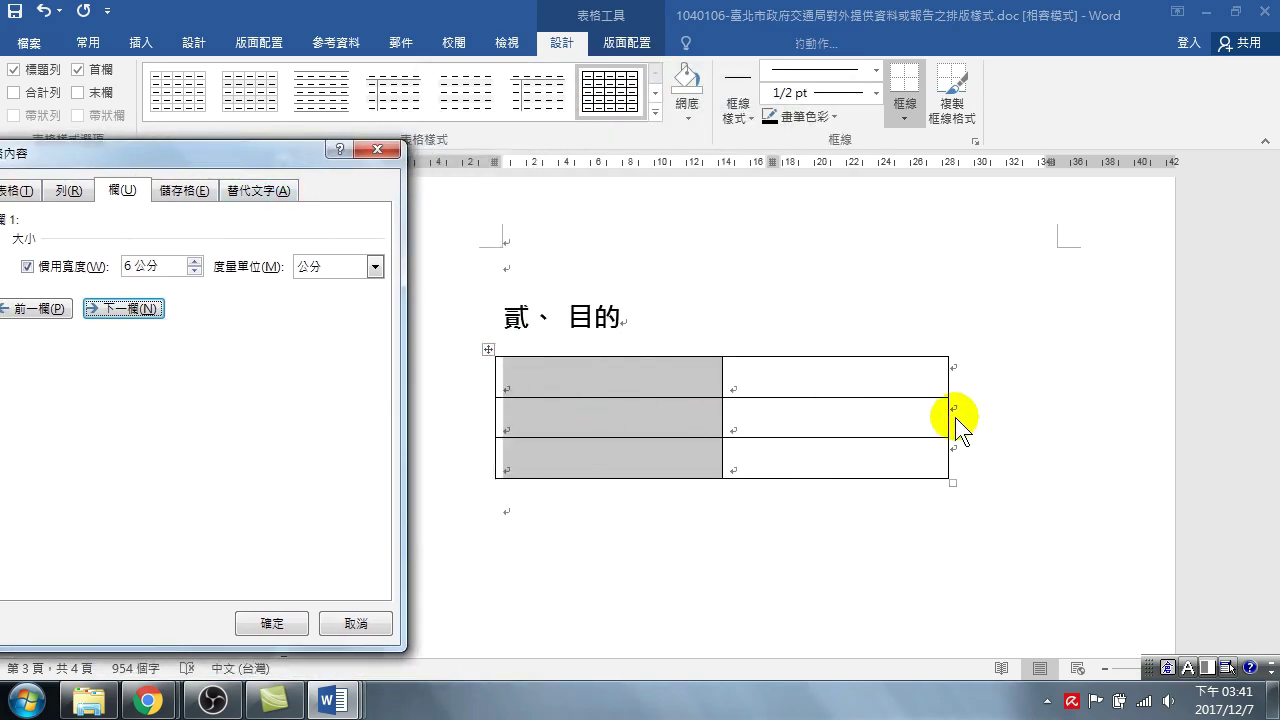
drag(290, 155, 537, 125)
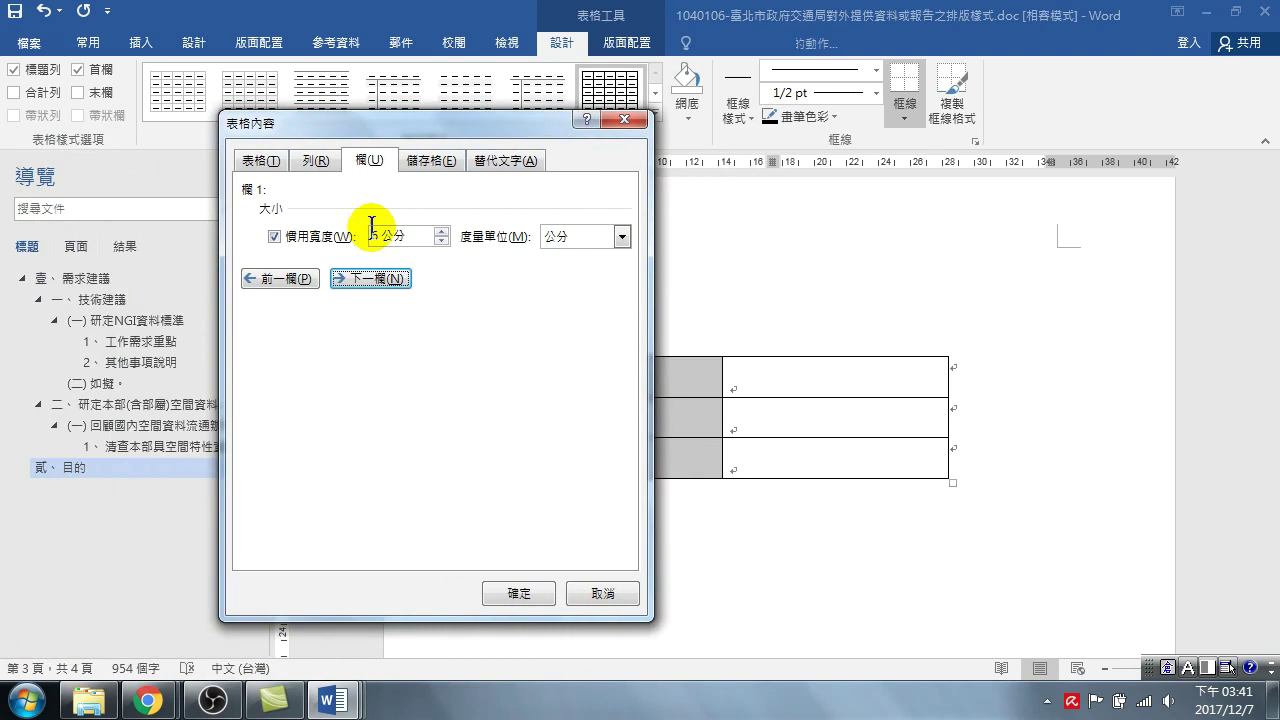
double_click(378, 236)
text(7)
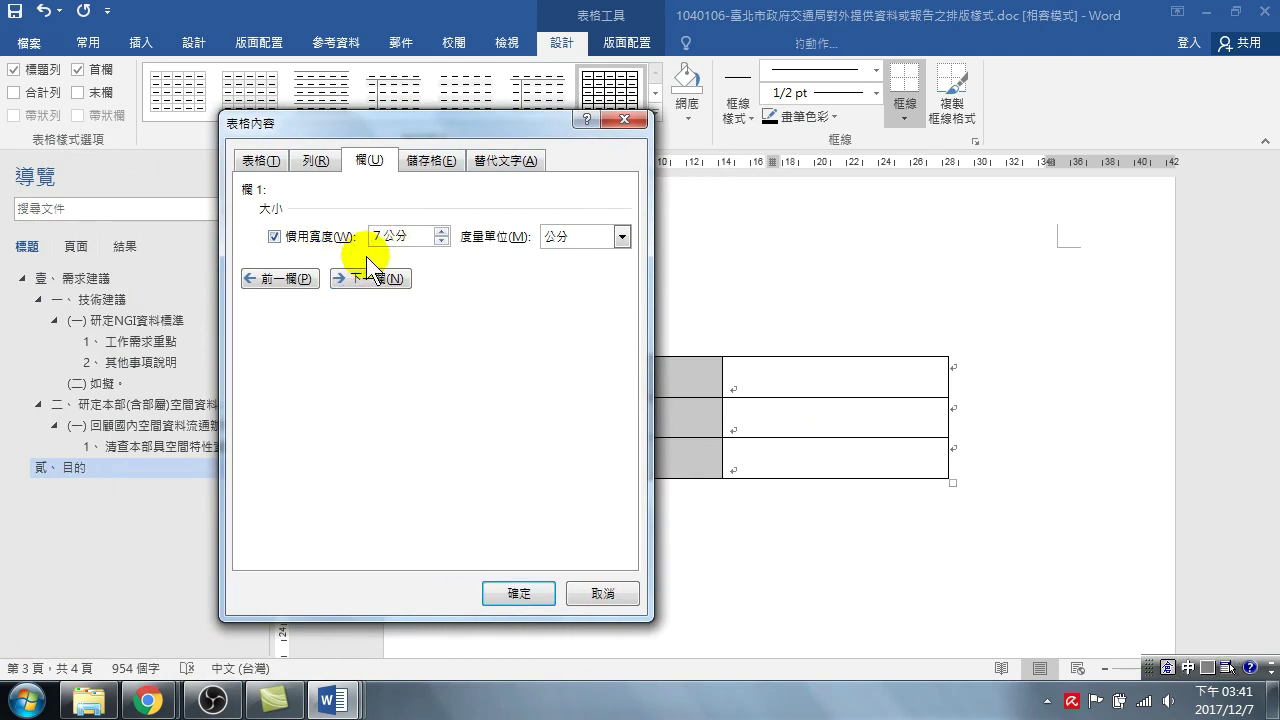
click(369, 278)
double_click(373, 237)
text(7)
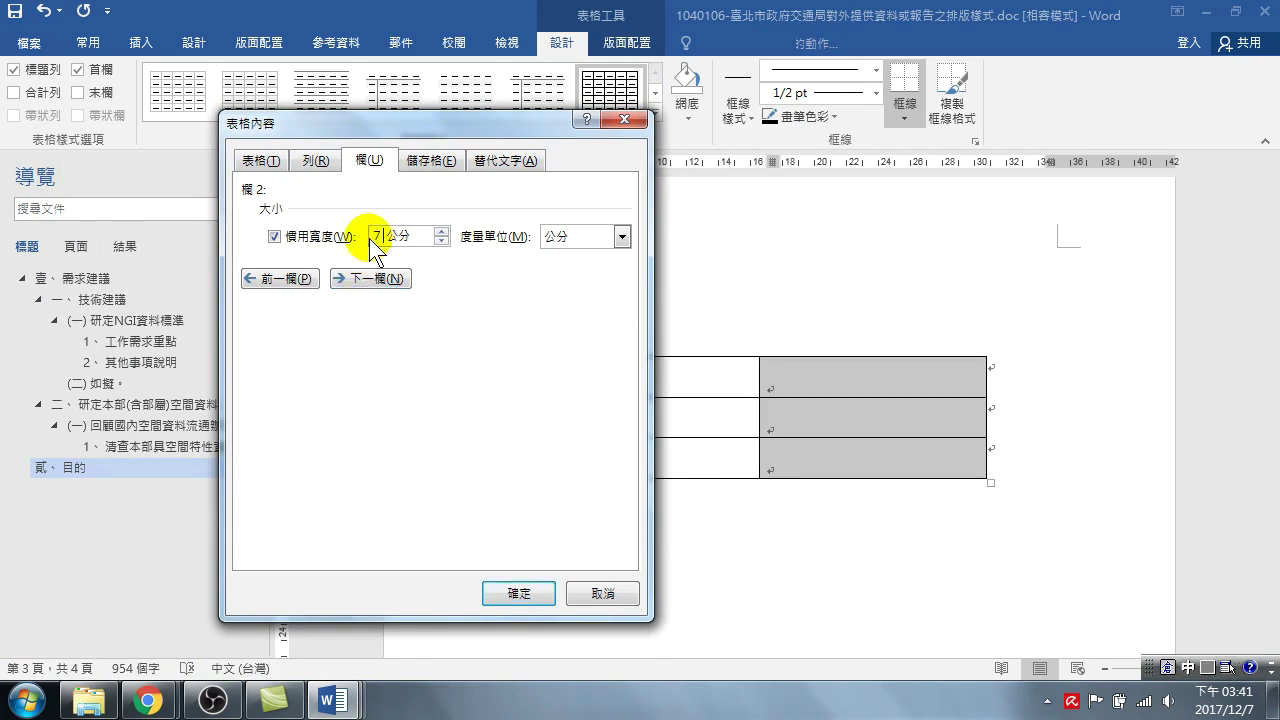
click(343, 277)
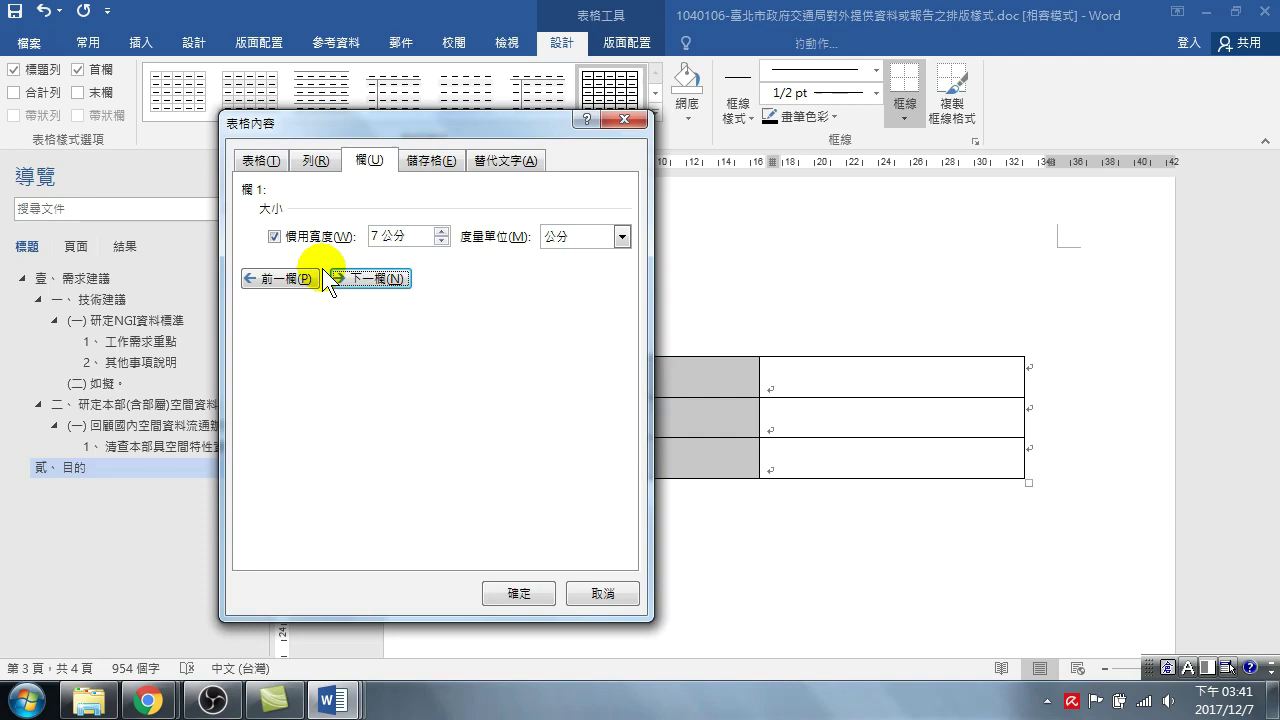
click(516, 589)
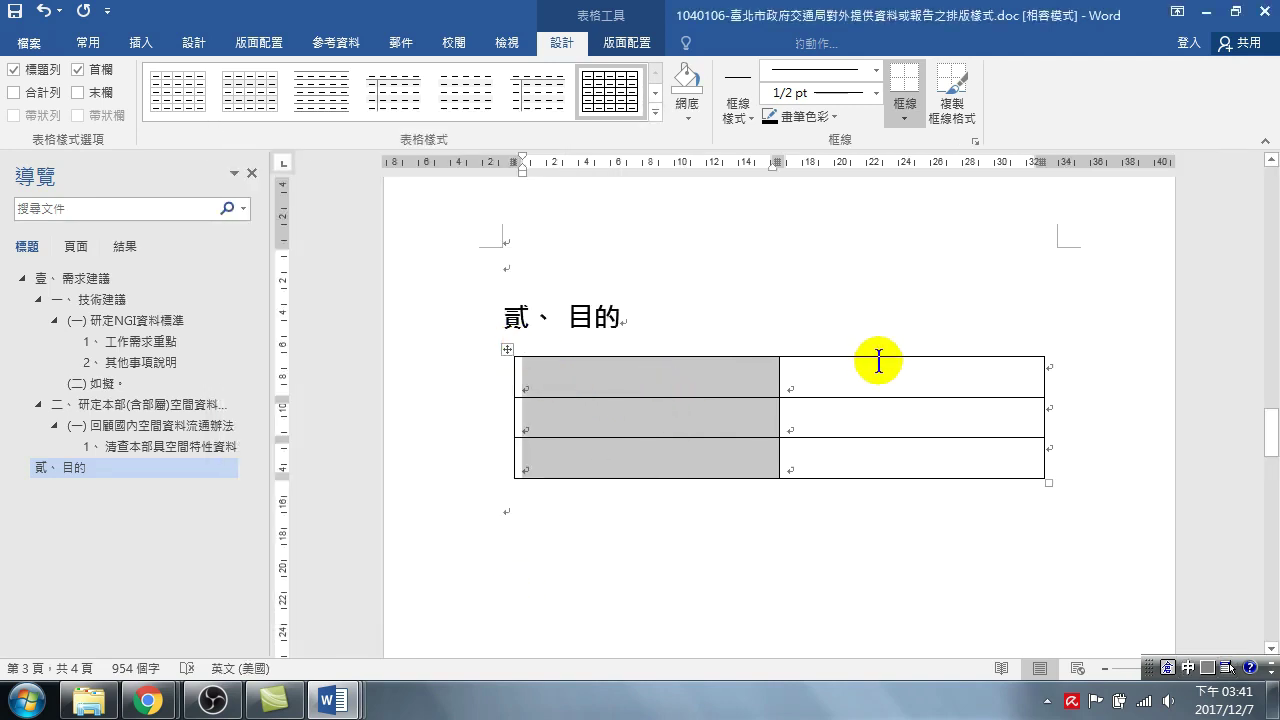
click(504, 351)
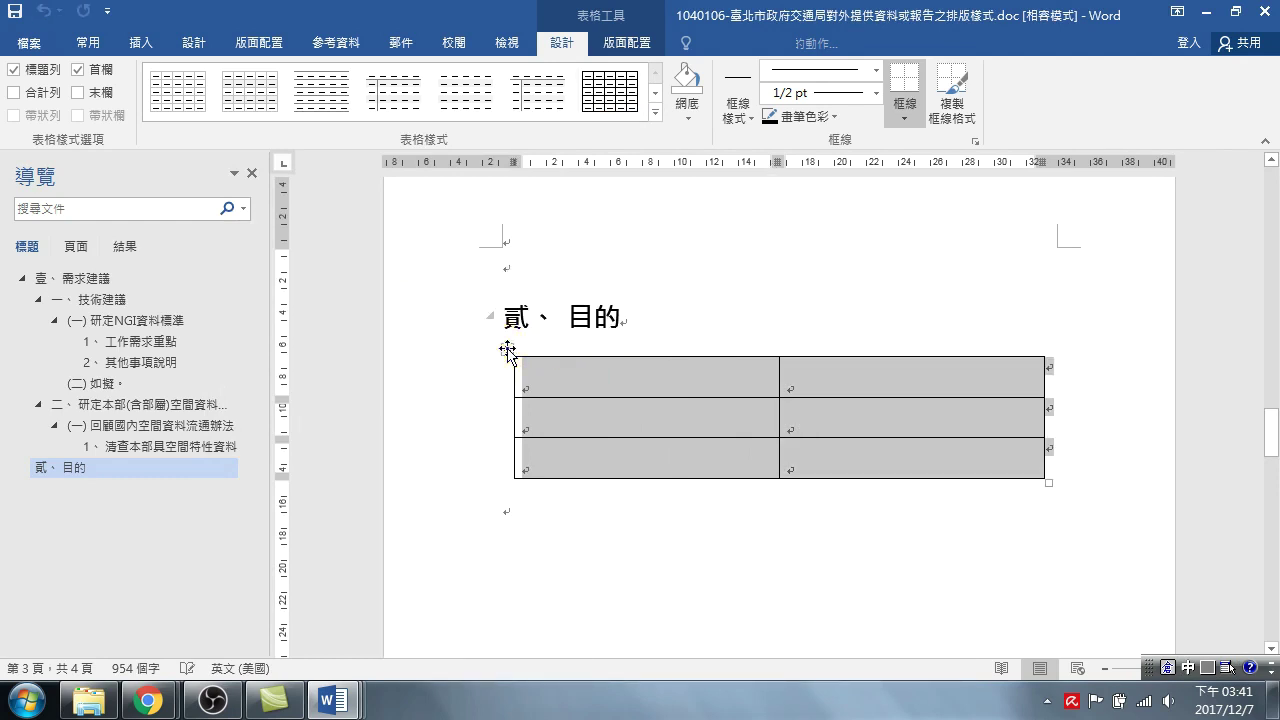
- In Table Properties, set Column 1's preferred width to 6 cm and confirm
right_click(507, 350)
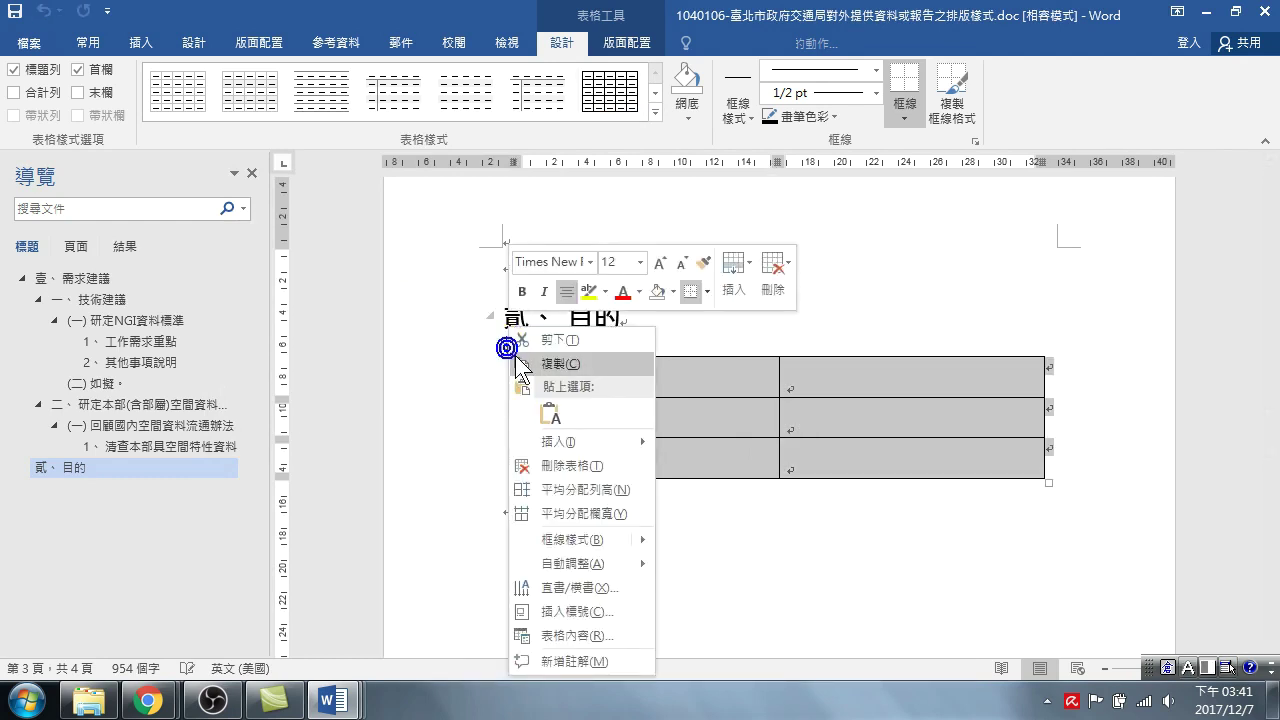
click(569, 634)
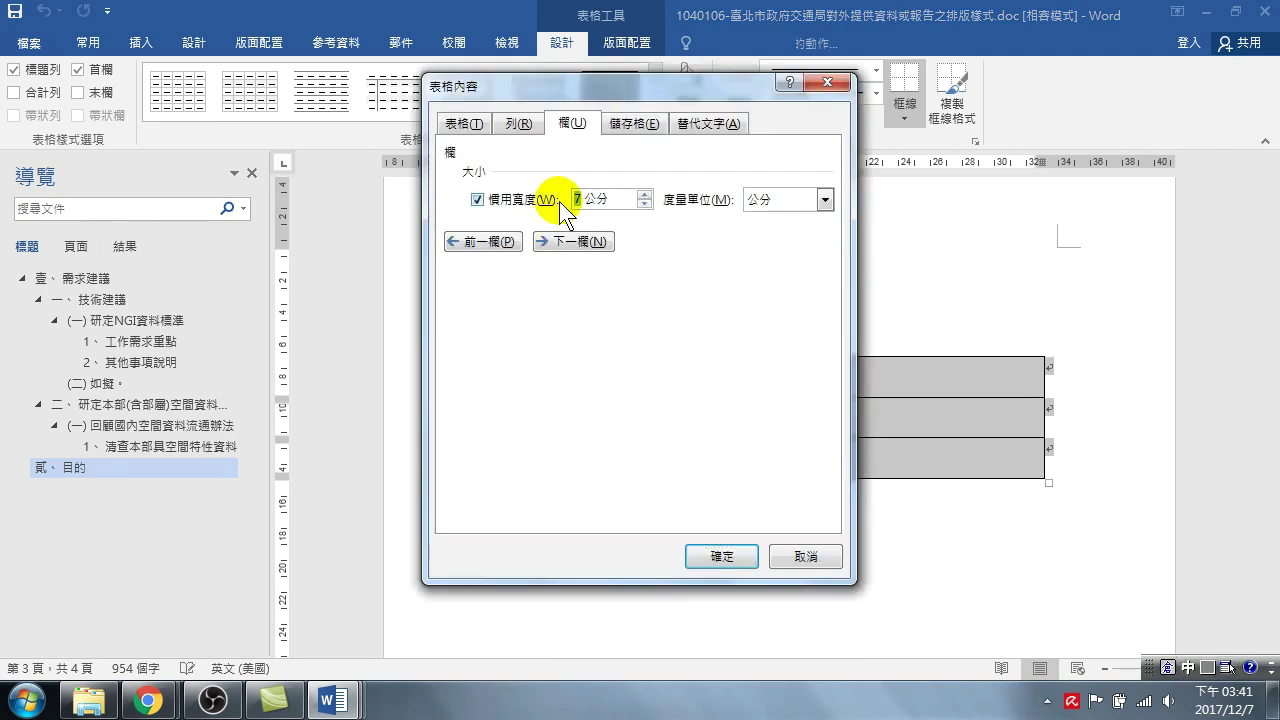
text(6)
click(572, 242)
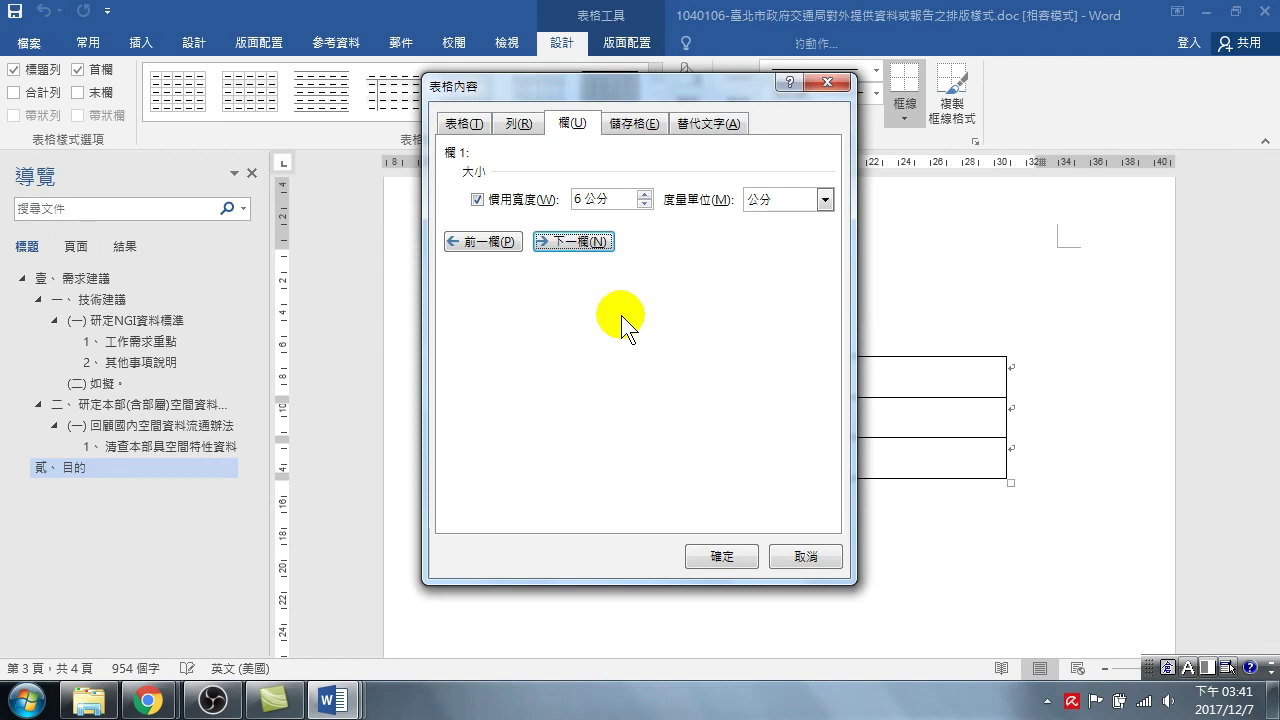
click(716, 557)
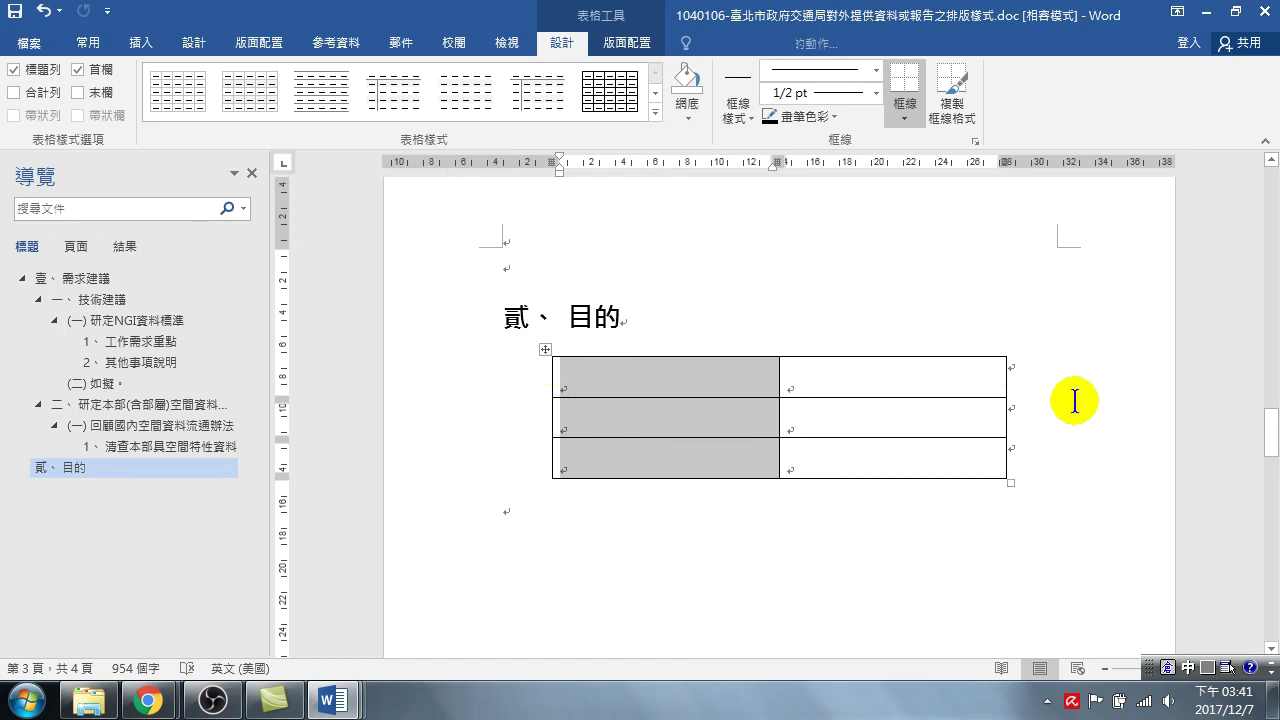
click(893, 462)
- Add a fourth table row with Tab and select all eight table cells
key(Tab)
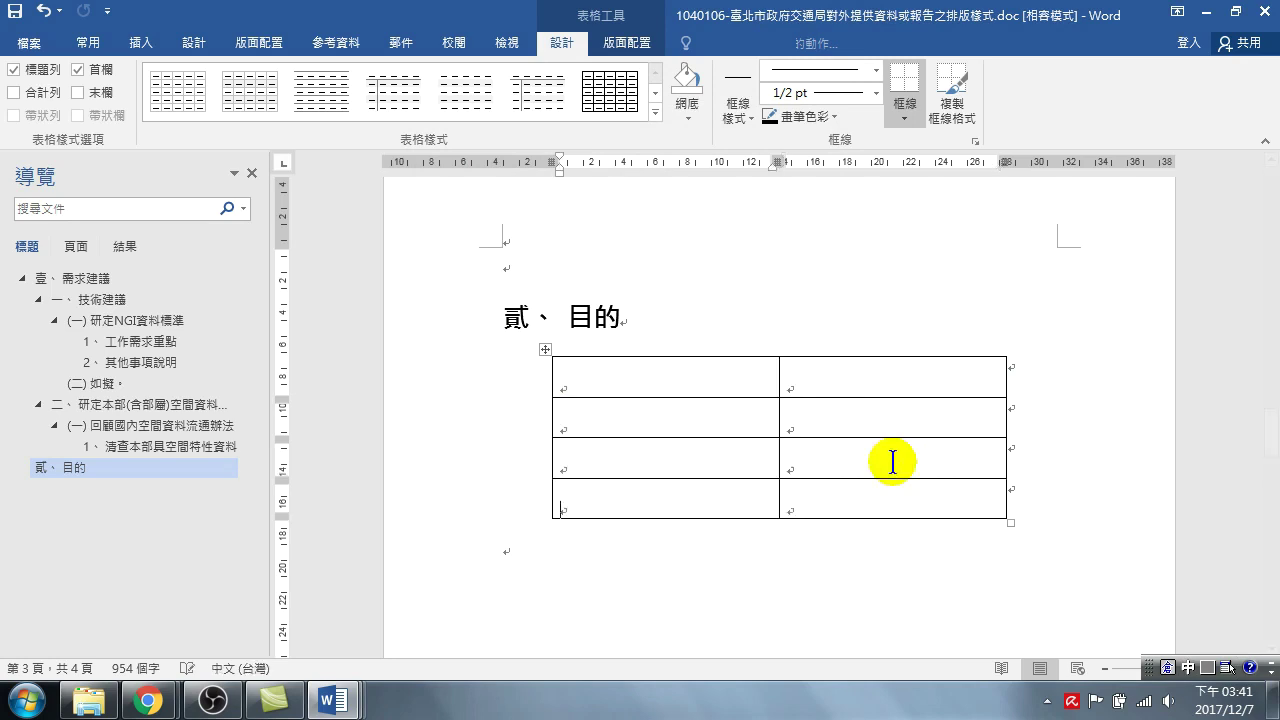
click(570, 378)
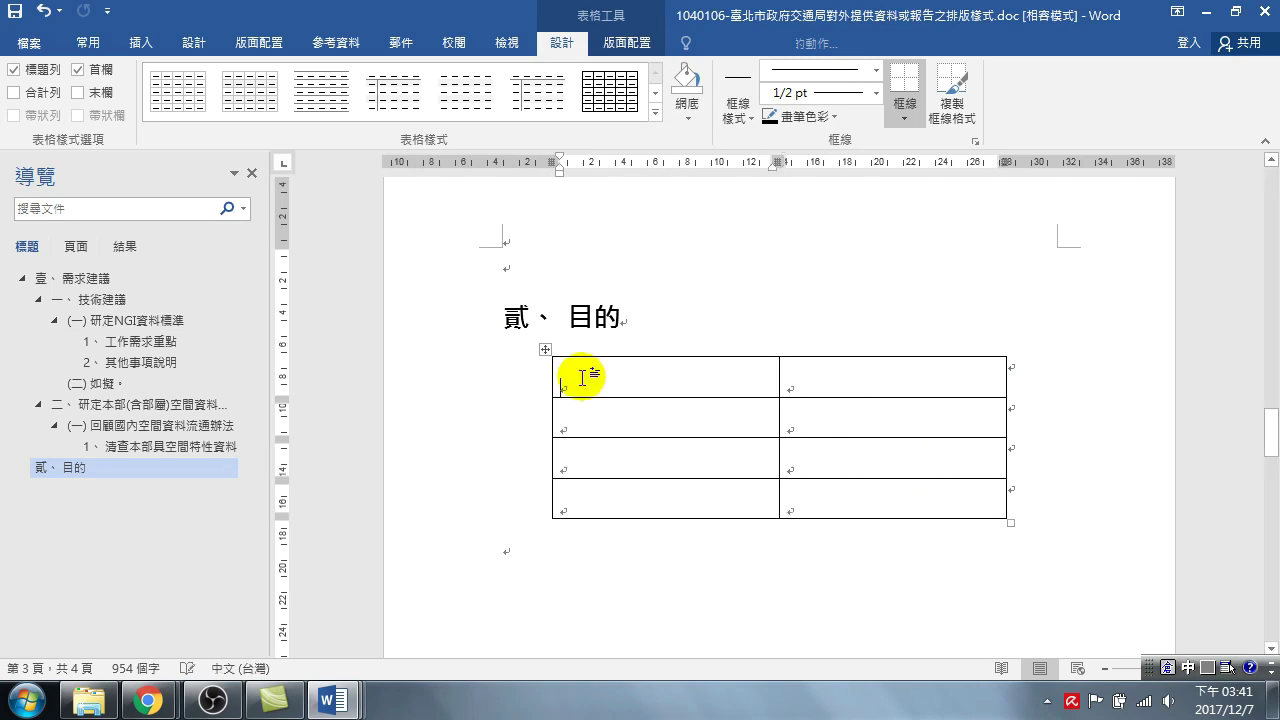
drag(580, 377, 993, 573)
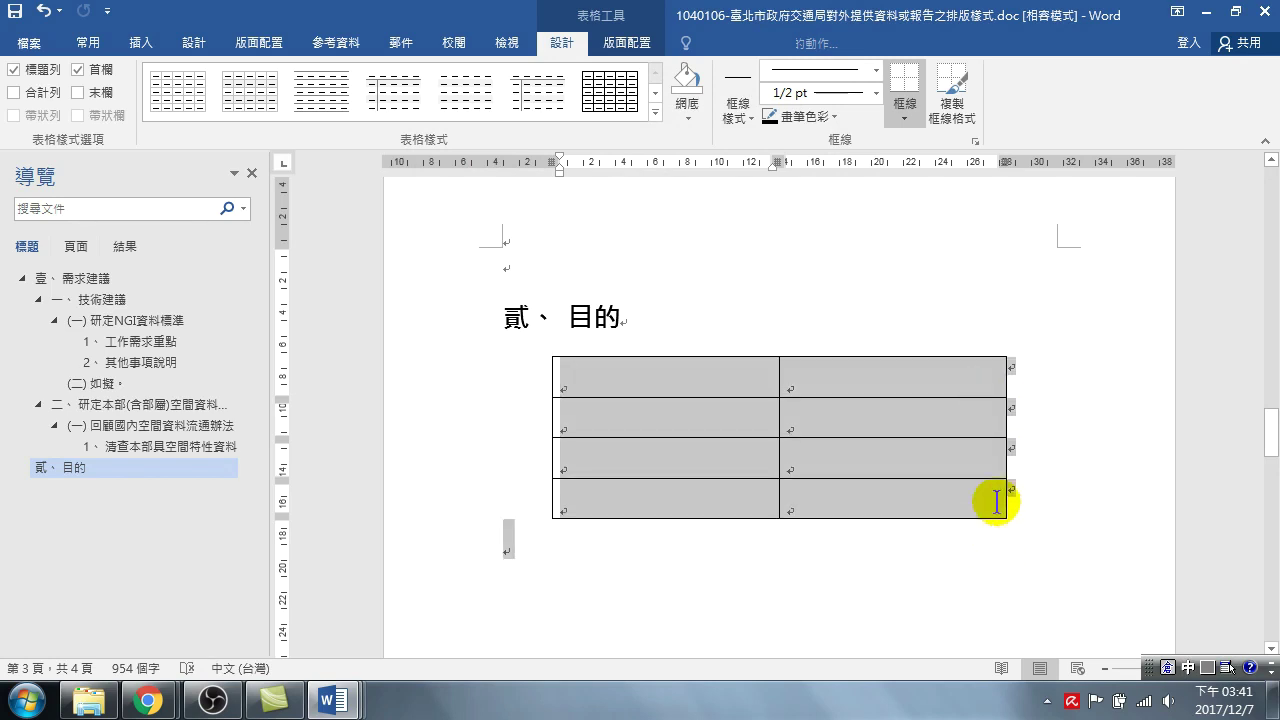
drag(993, 573, 1006, 490)
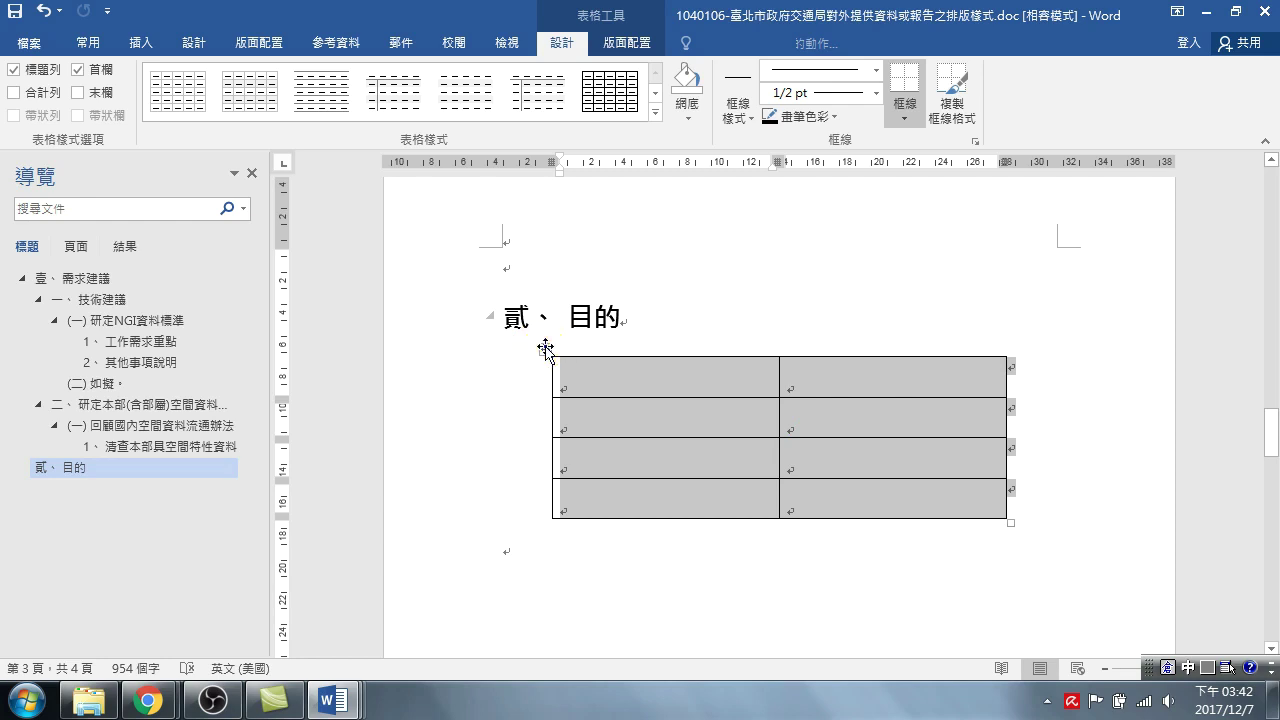
- On the 列 tab, check 指定高度 and set every row to 4 公分
right_click(545, 349)
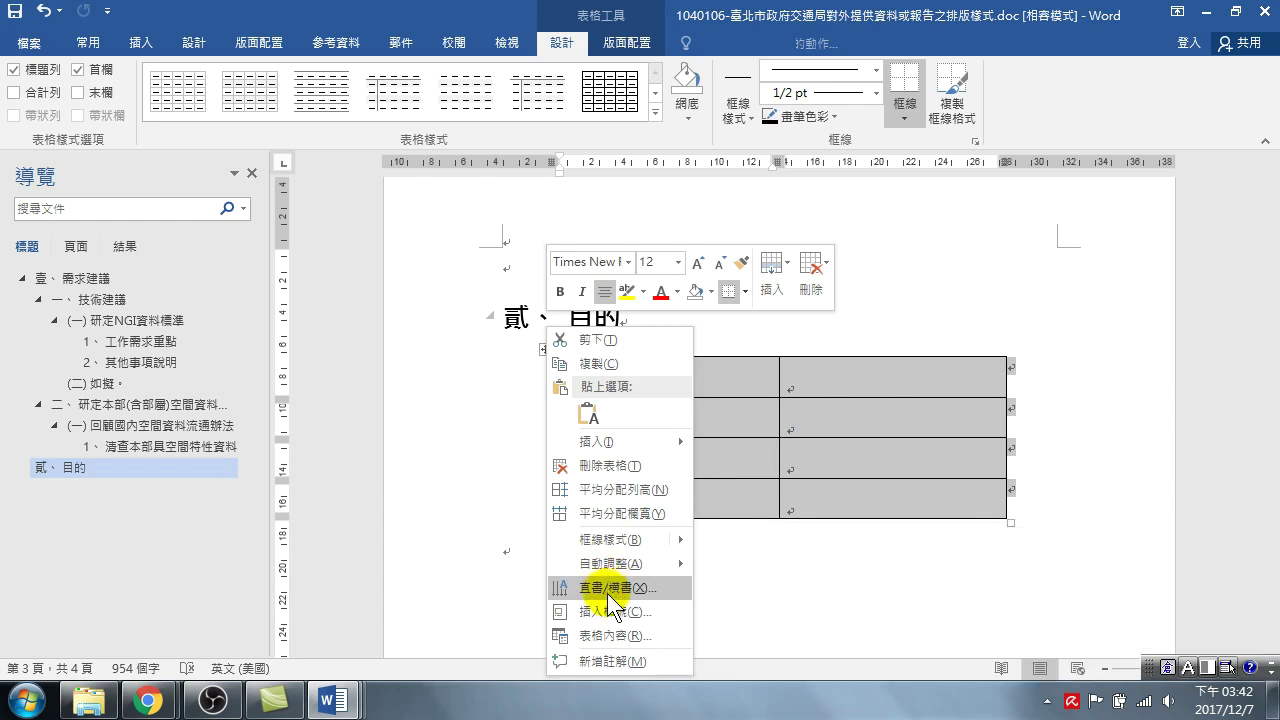
click(612, 636)
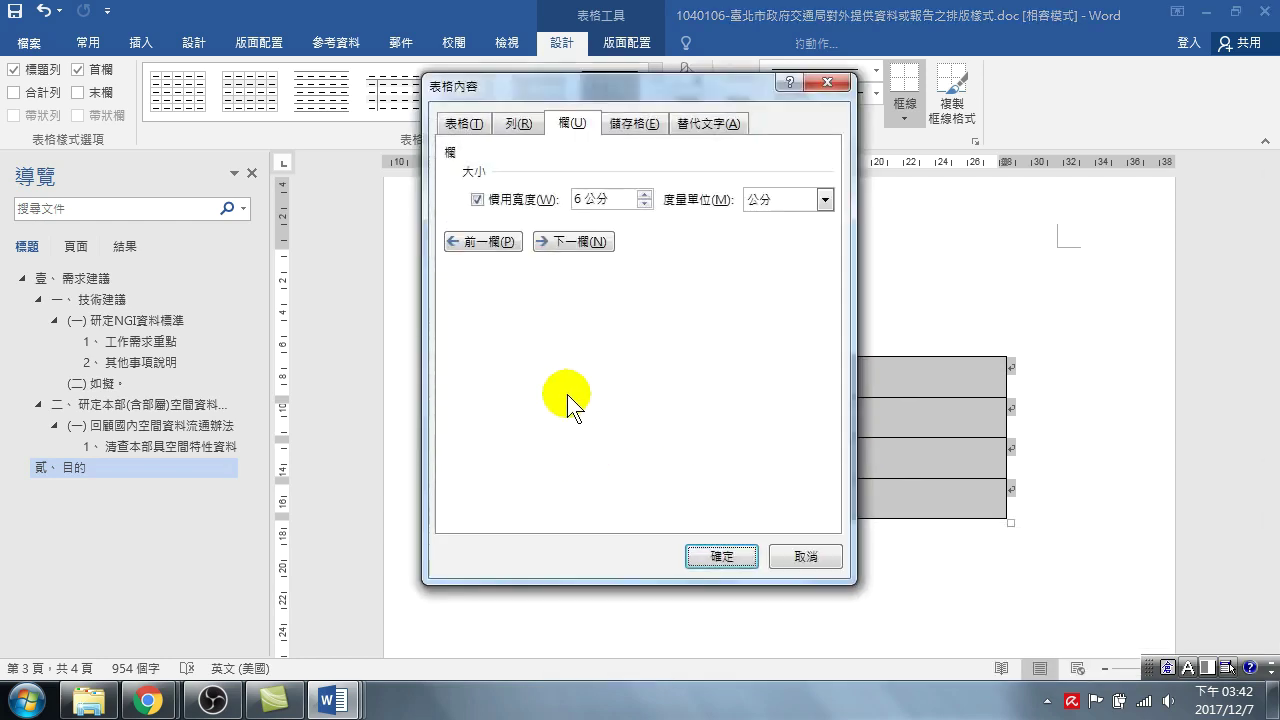
click(518, 123)
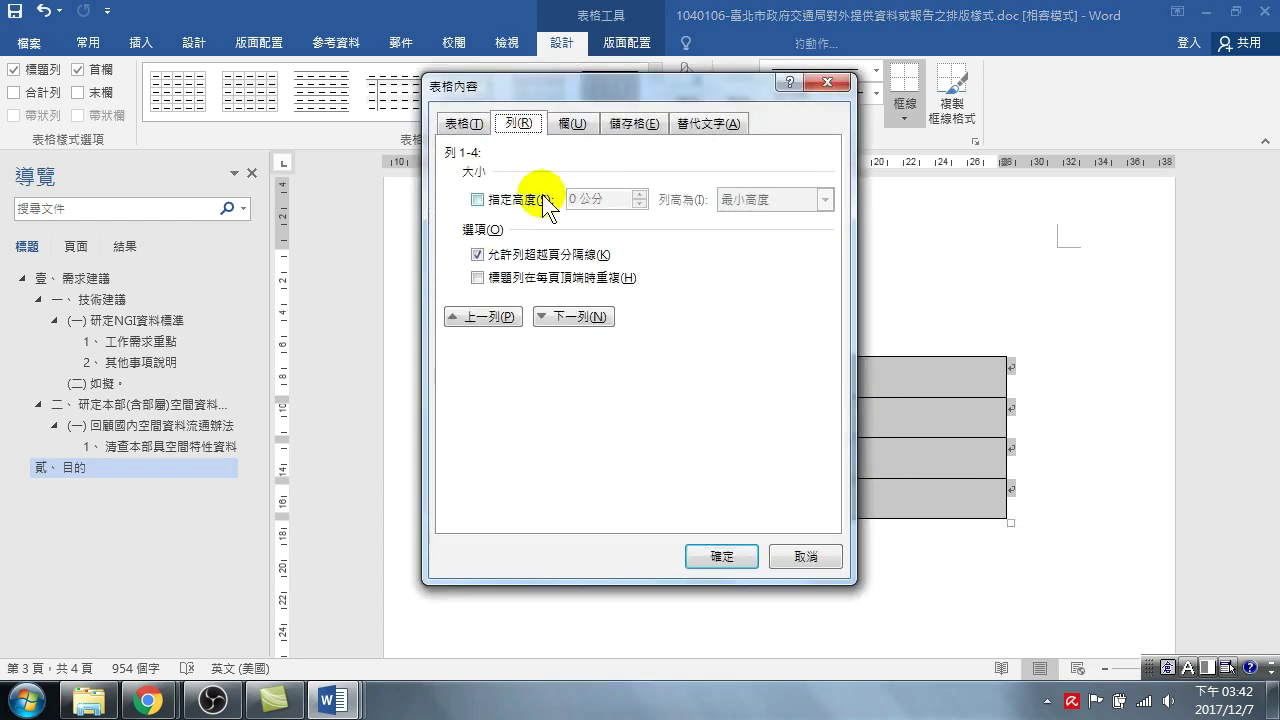
click(477, 199)
double_click(574, 200)
text(4)
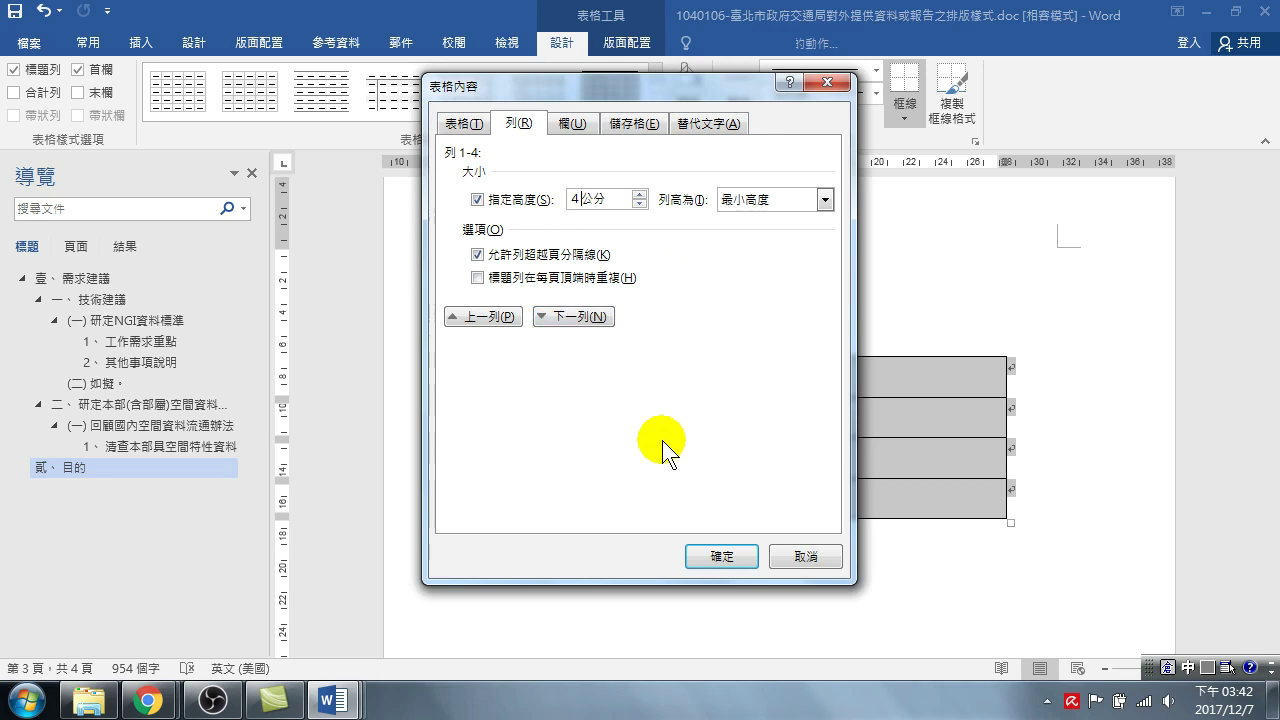
click(724, 549)
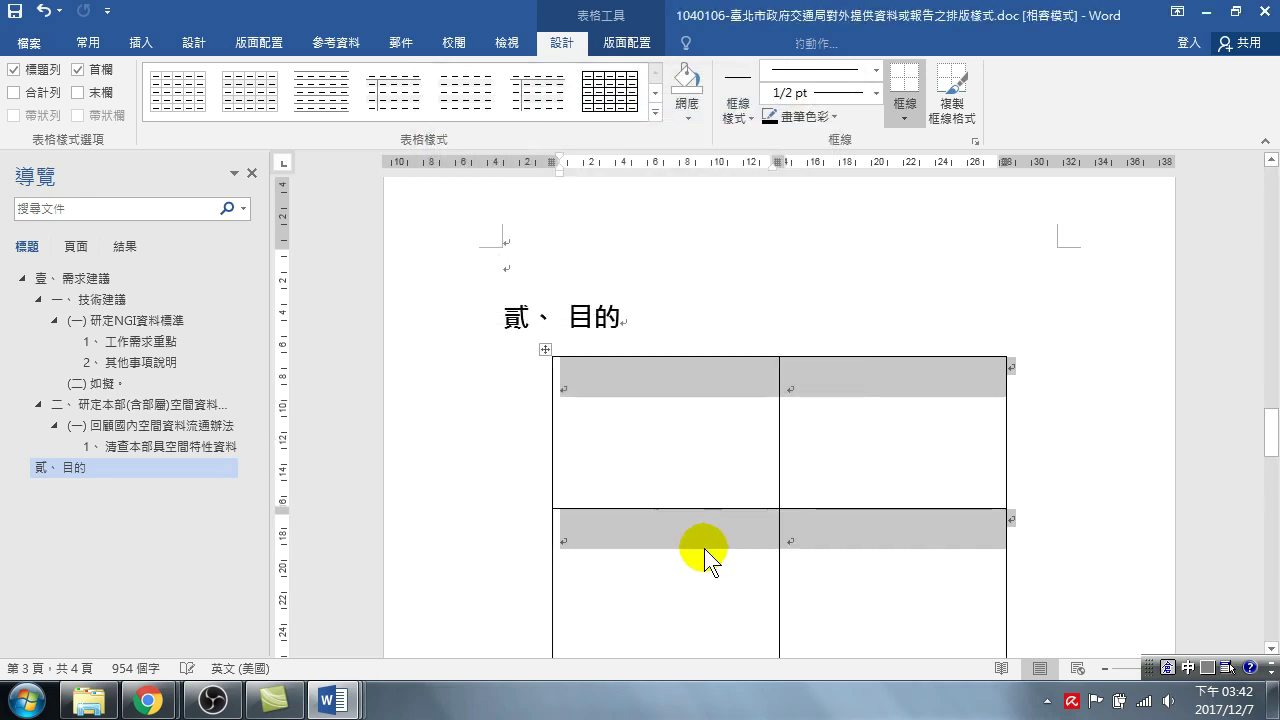
click(613, 389)
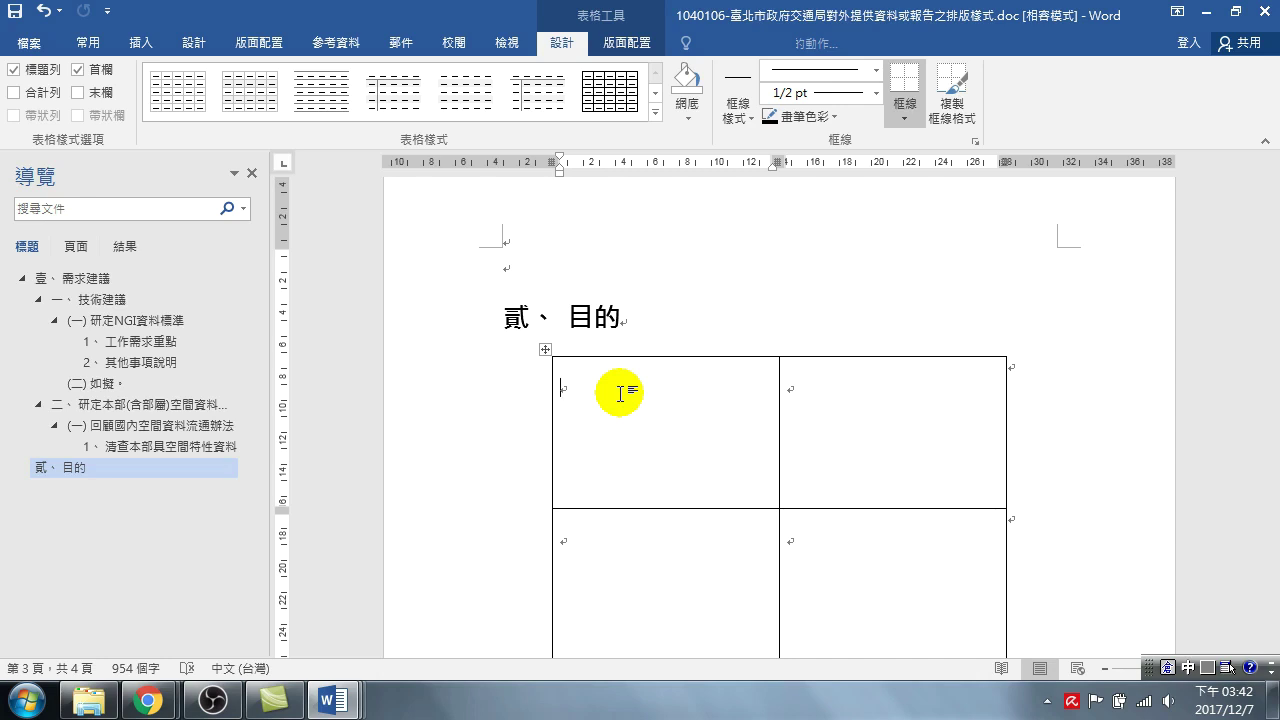
right_click(545, 350)
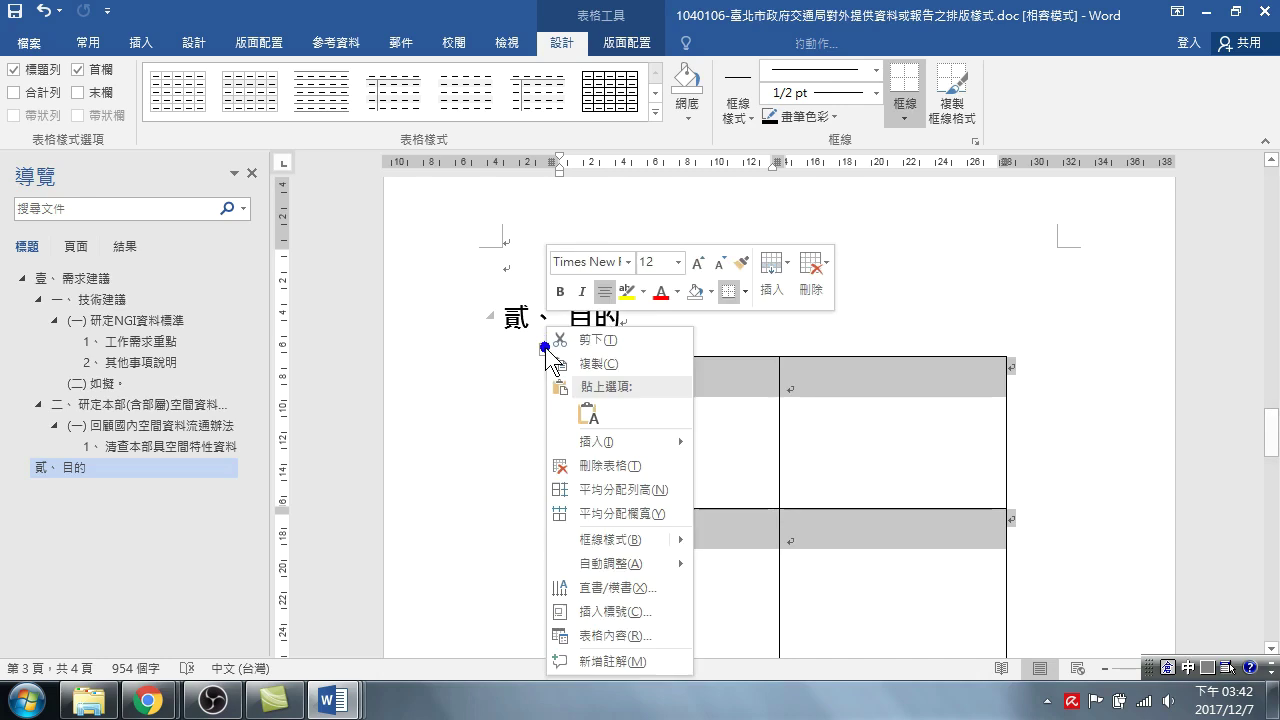
- Uncheck 自動調整成內容大小 in the table options and apply the changes
click(605, 636)
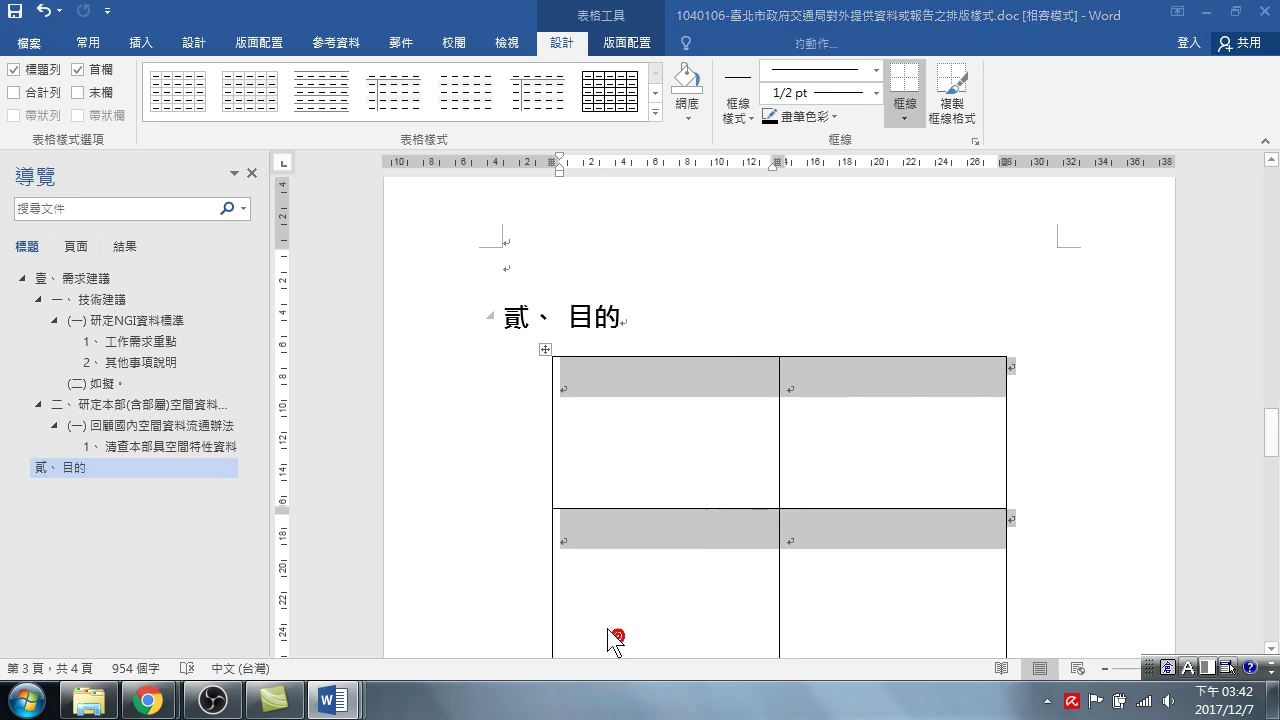
click(458, 122)
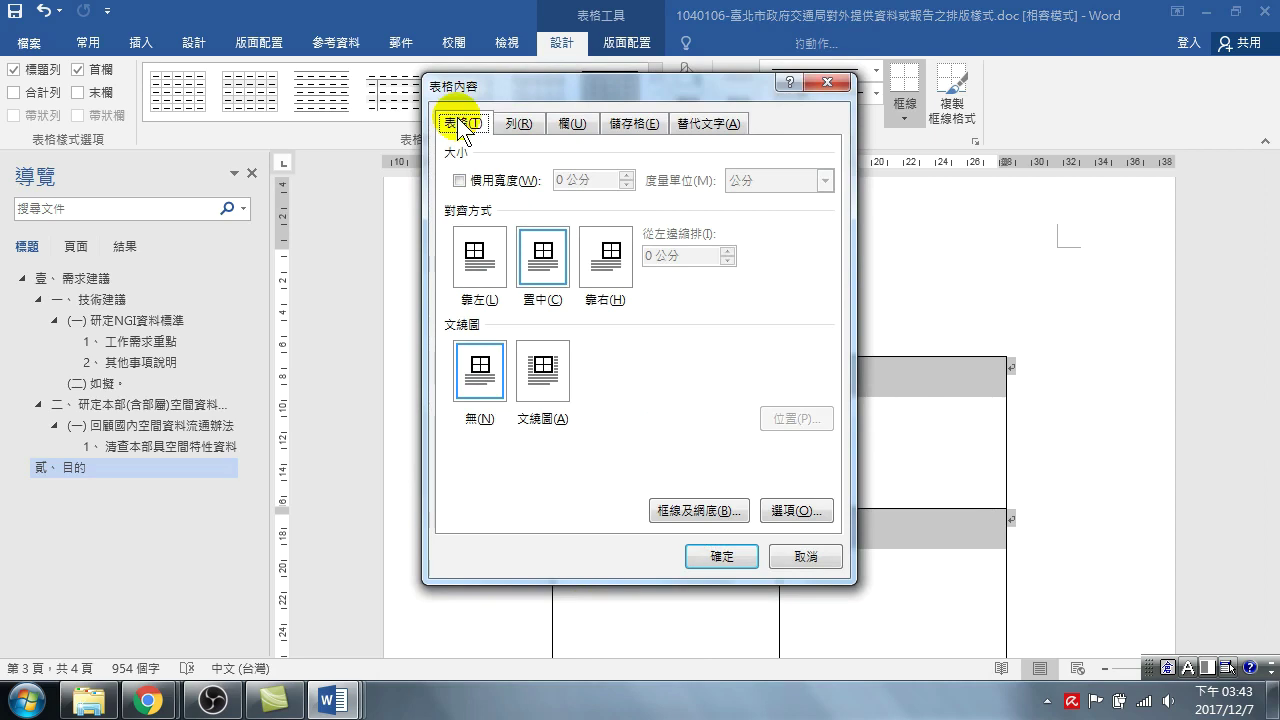
click(788, 510)
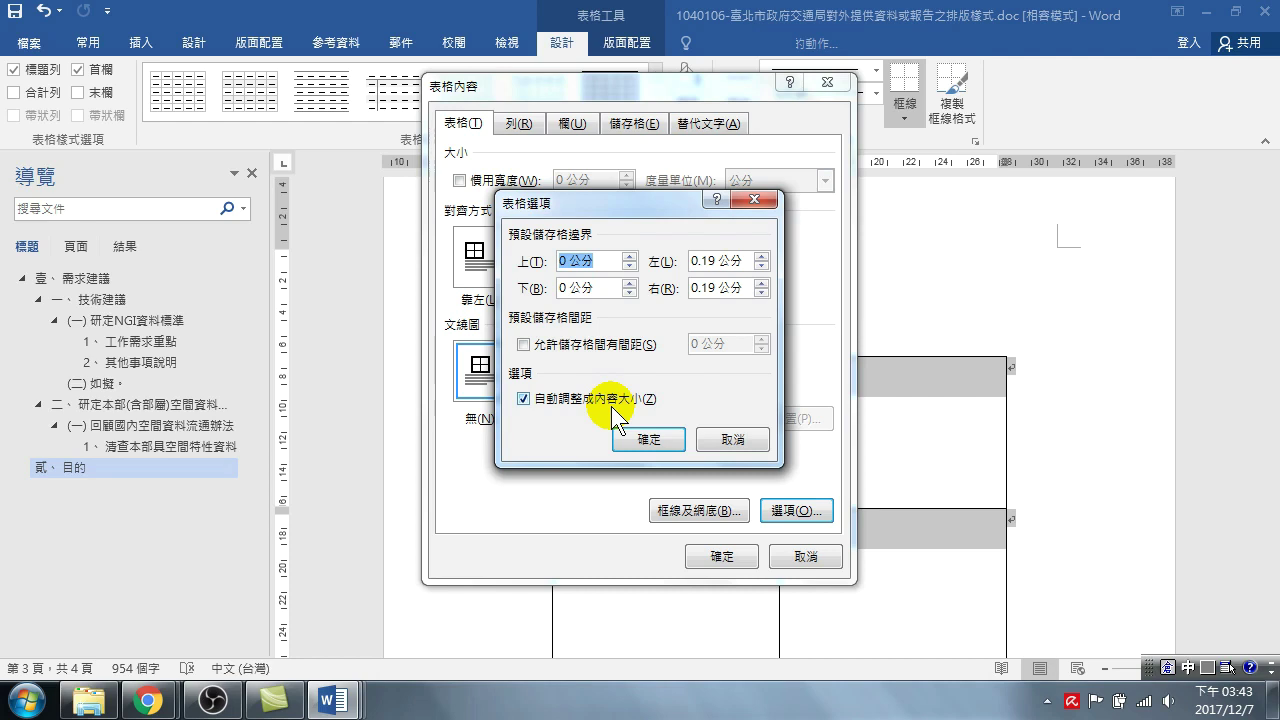
click(524, 398)
click(524, 398)
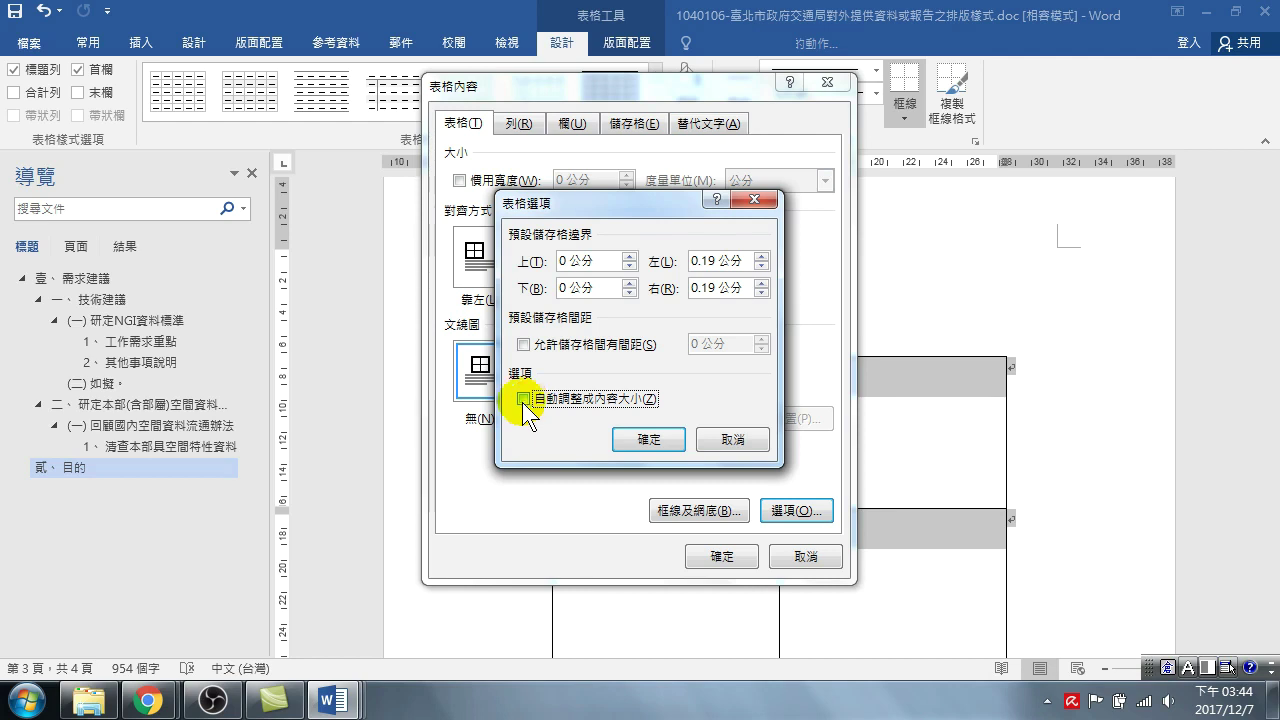
click(648, 439)
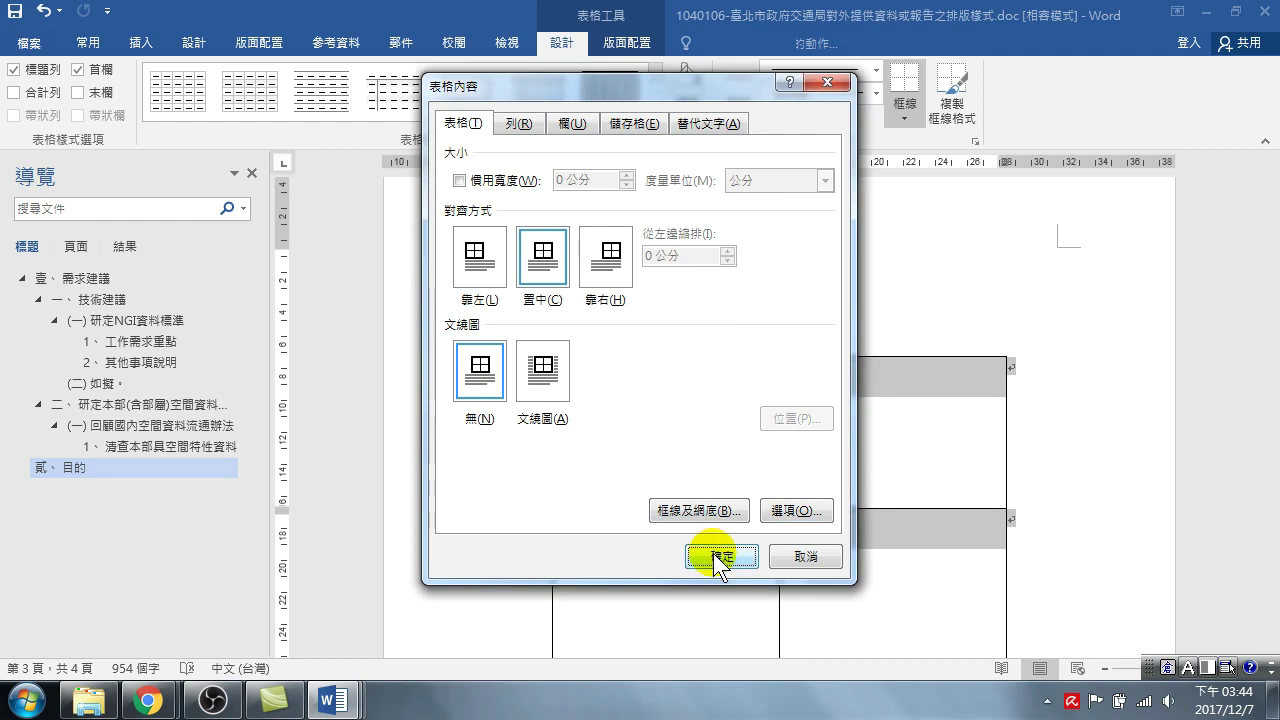
click(719, 558)
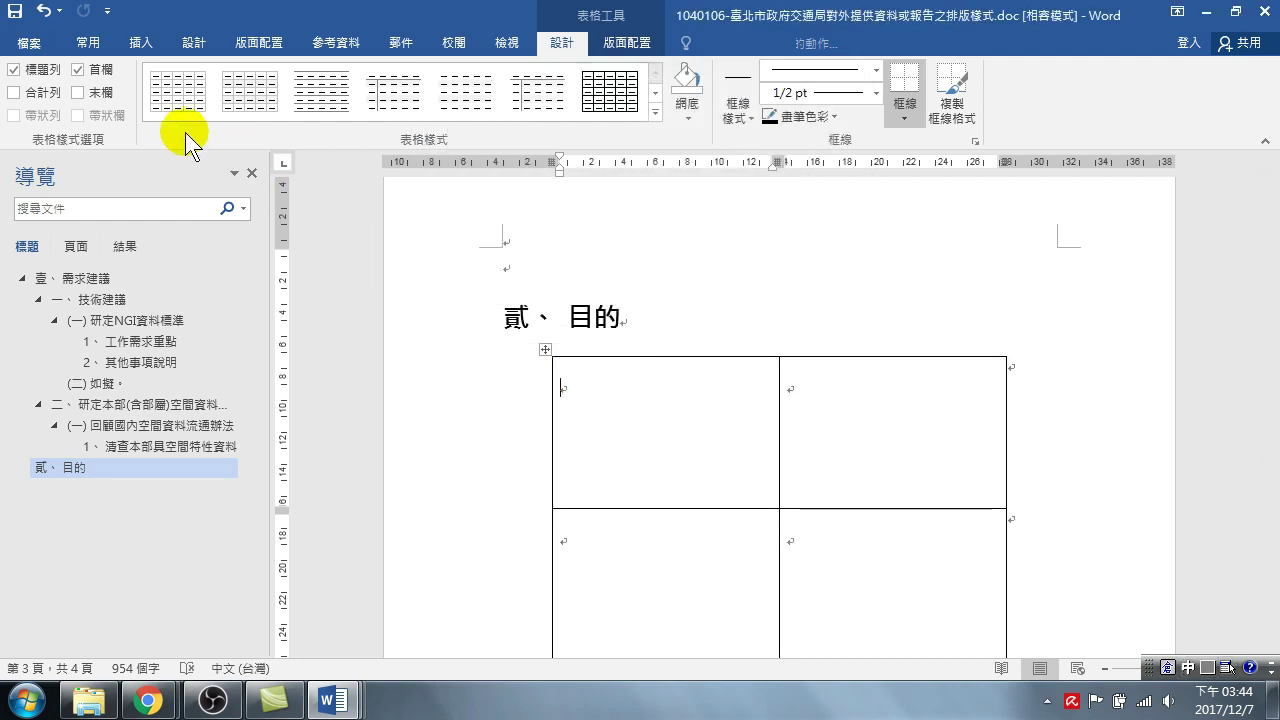
- Insert the sample picture 菊花.jpg from the 範例圖片 folder into the table's top-left cell
click(141, 42)
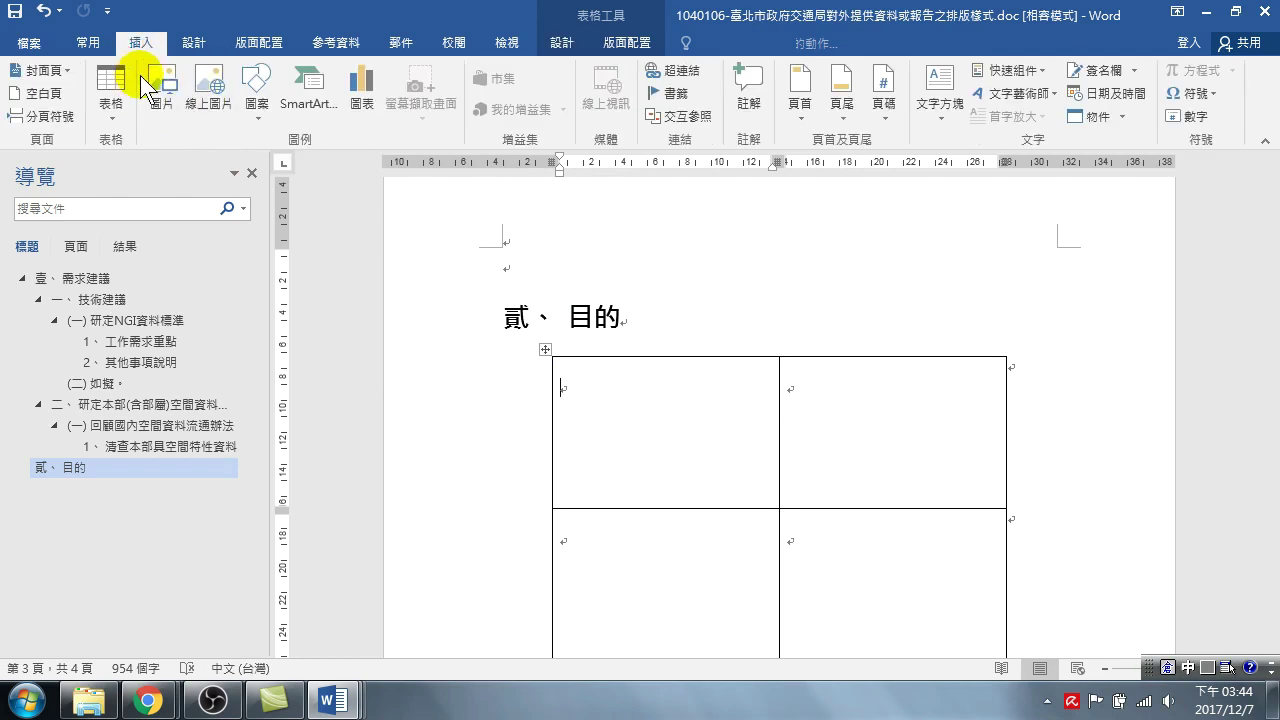
click(163, 86)
double_click(231, 220)
click(234, 203)
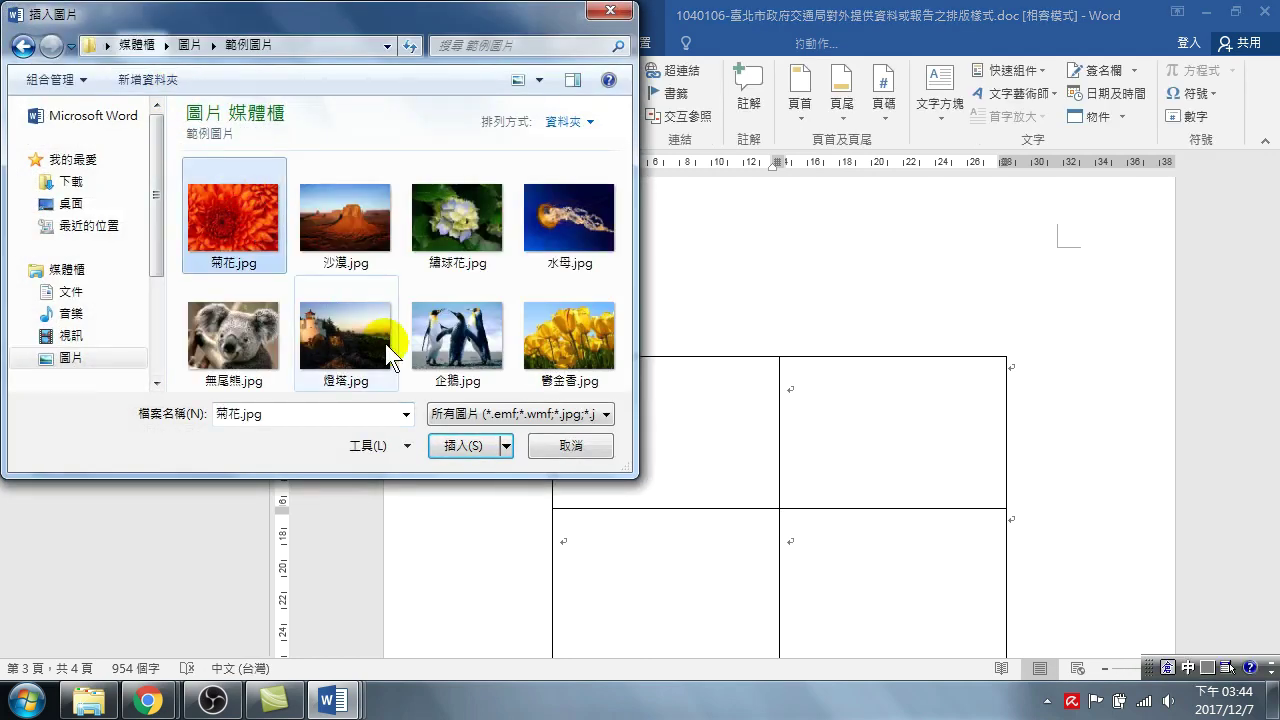
click(450, 445)
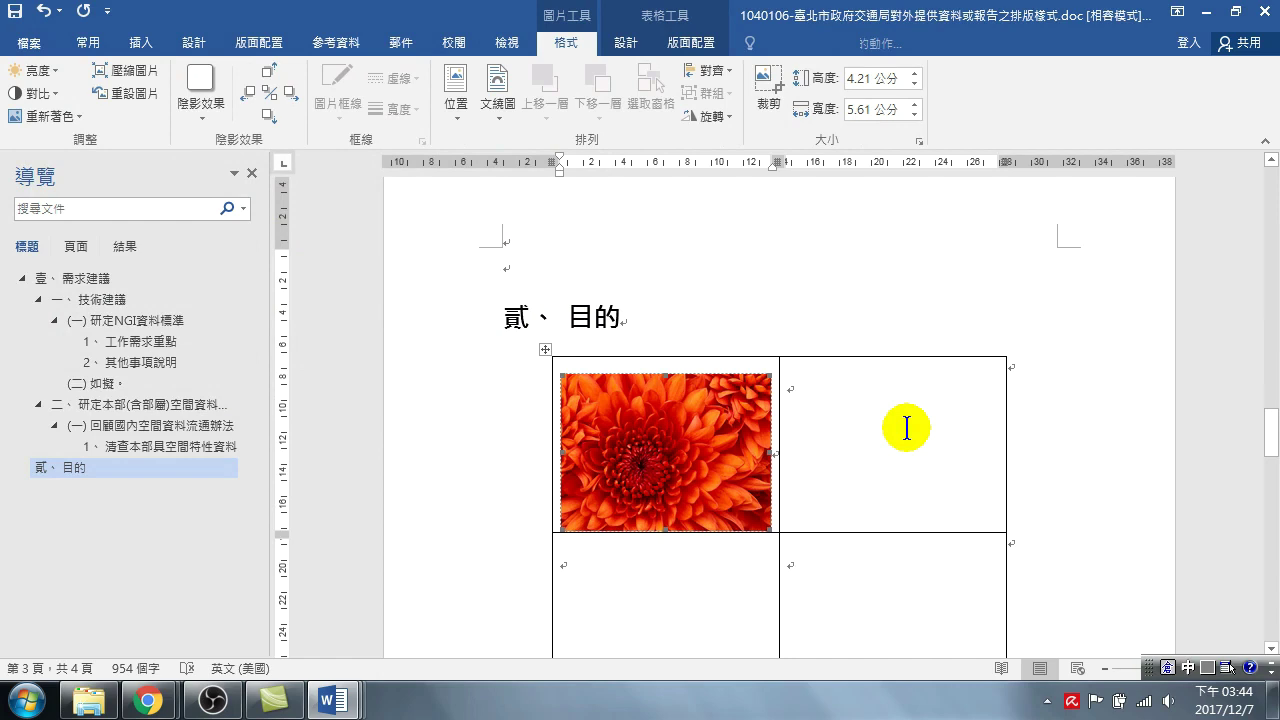
scroll(671, 450, down, 3)
click(671, 450)
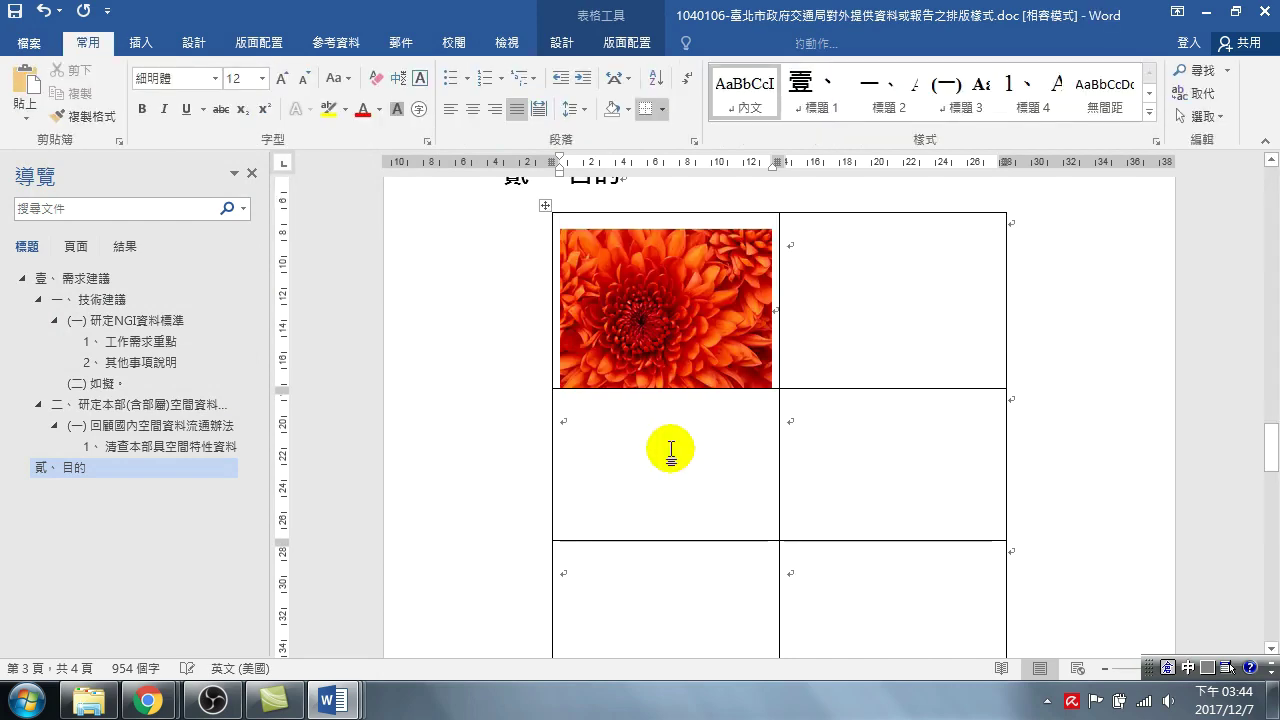
- Shrink the row under the chrysanthemum picture and type 菊花 in its left cell
click(505, 466)
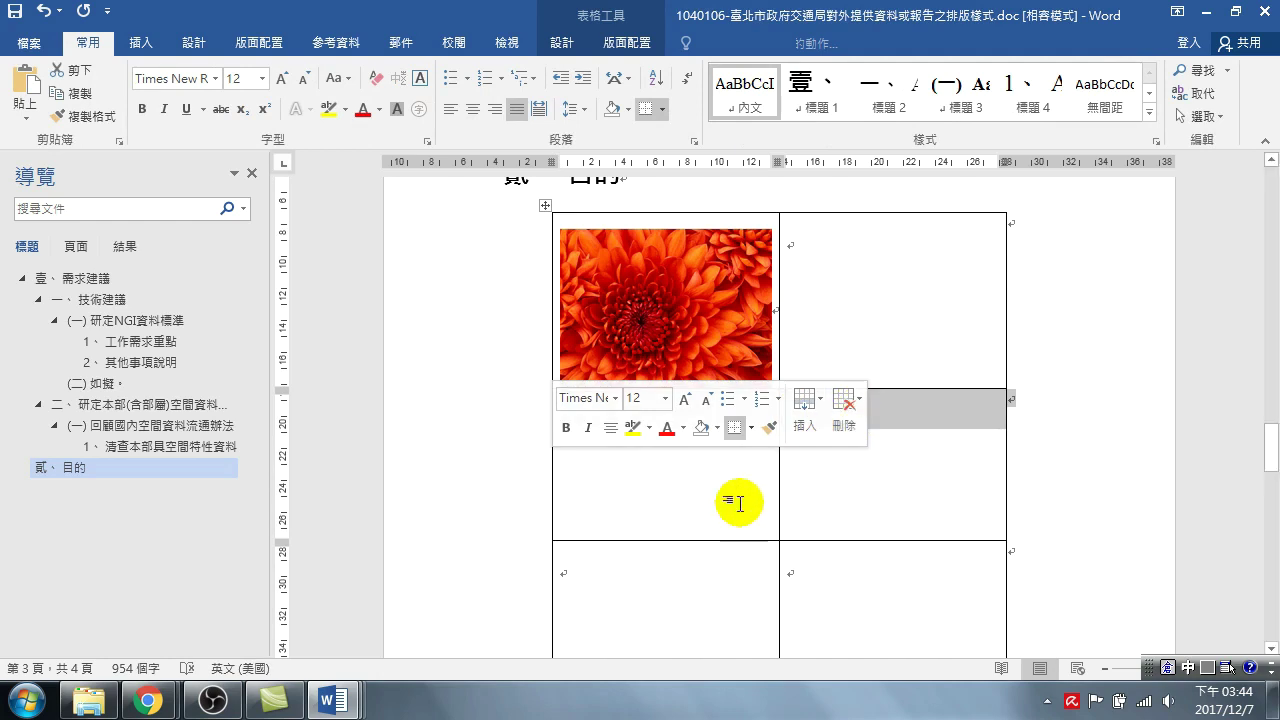
drag(659, 543, 700, 432)
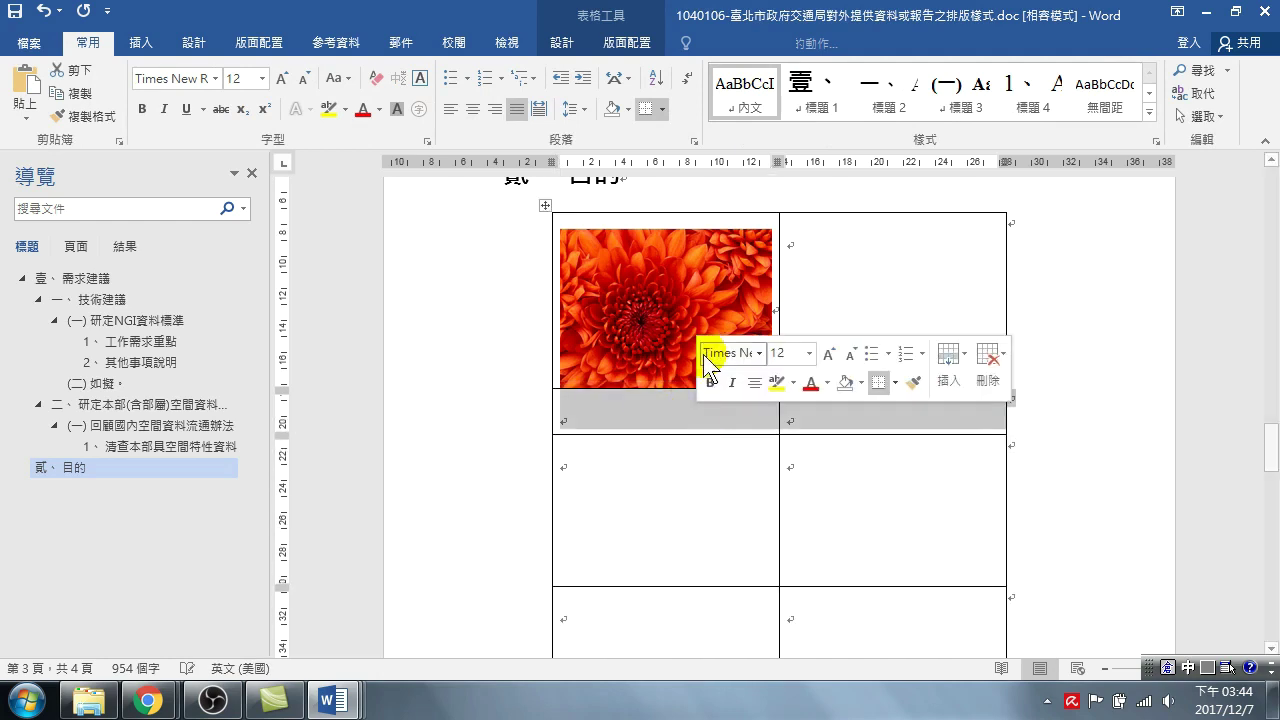
click(643, 418)
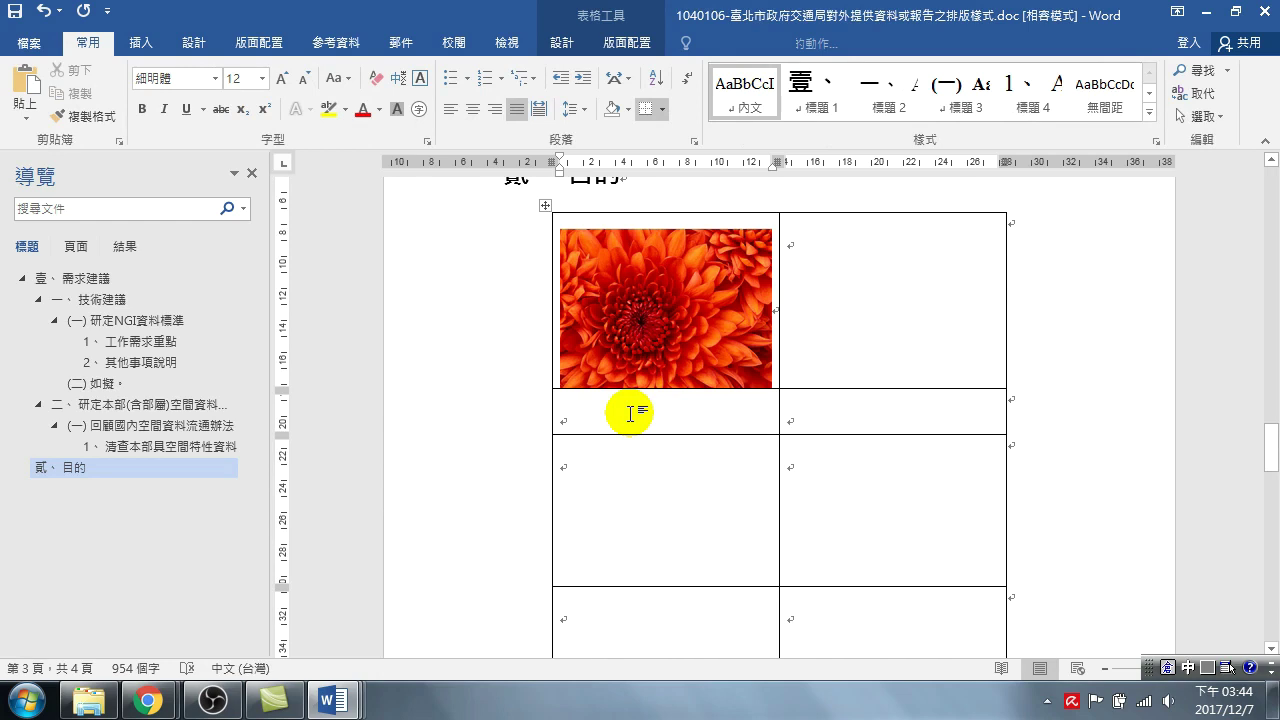
text(菊花)
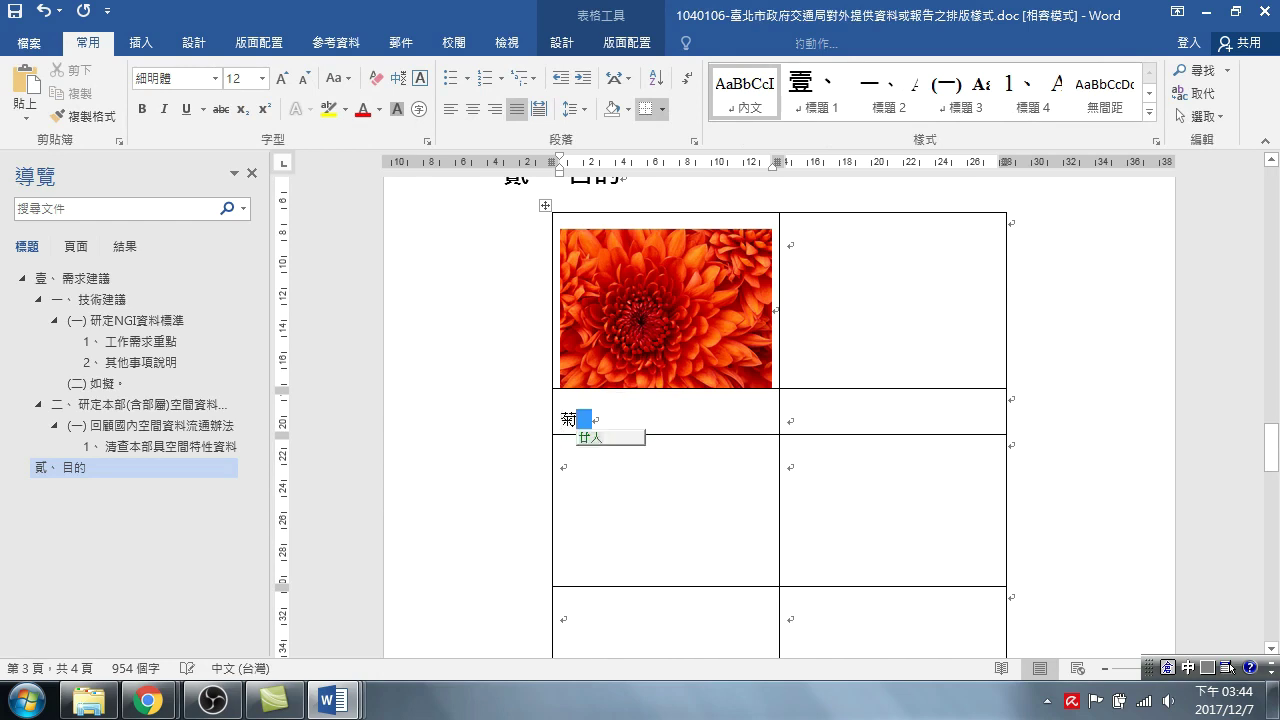
key(Return)
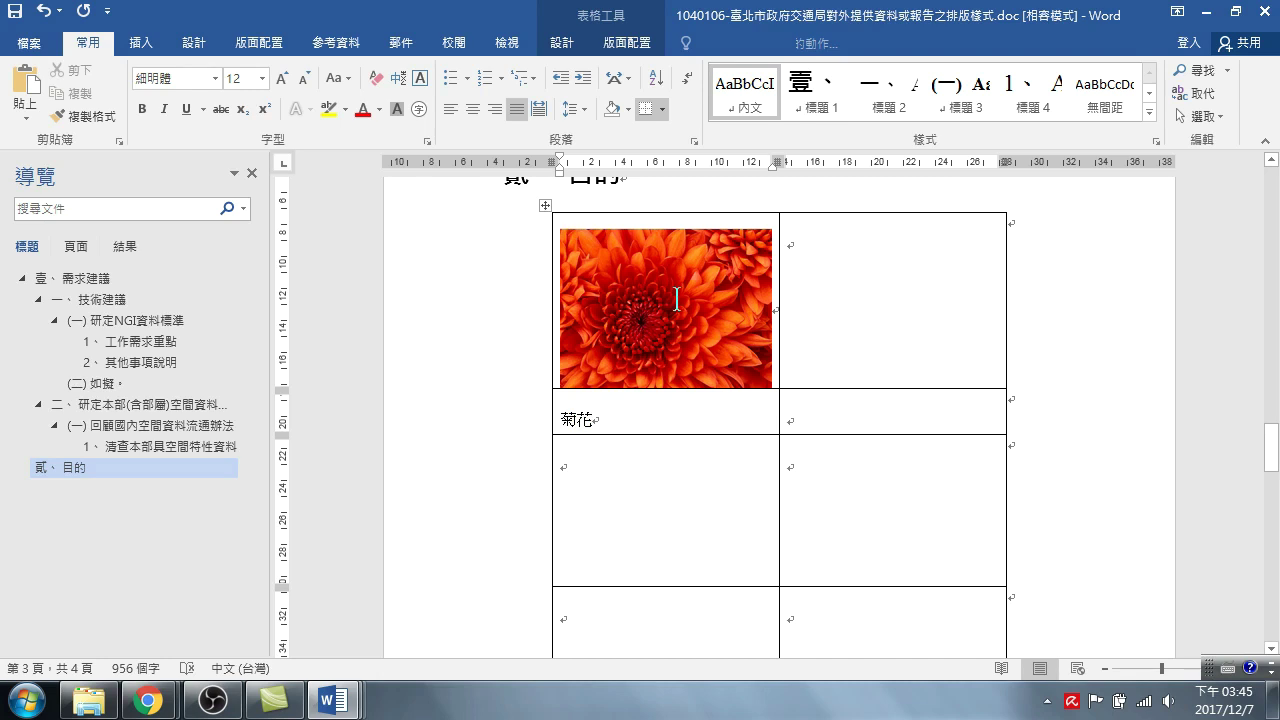
click(840, 256)
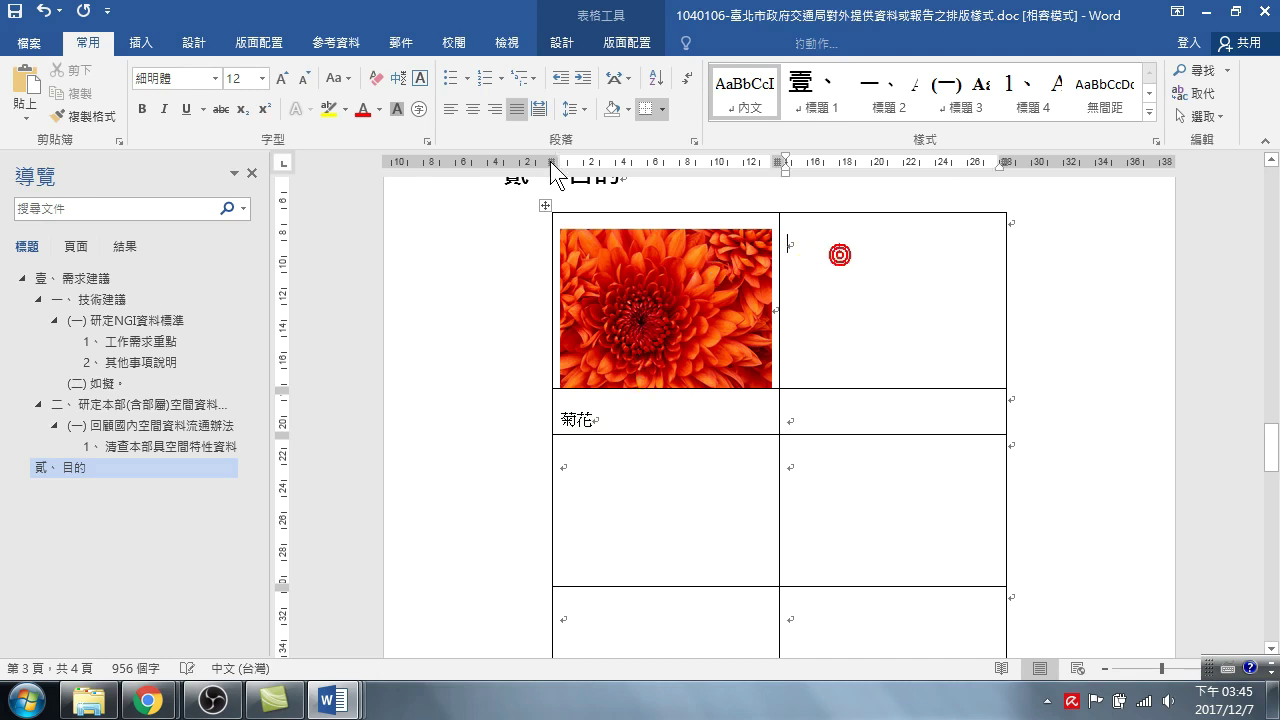
- Insert the sample picture 沙漠.jpg into the table's top-right cell
click(143, 48)
click(165, 85)
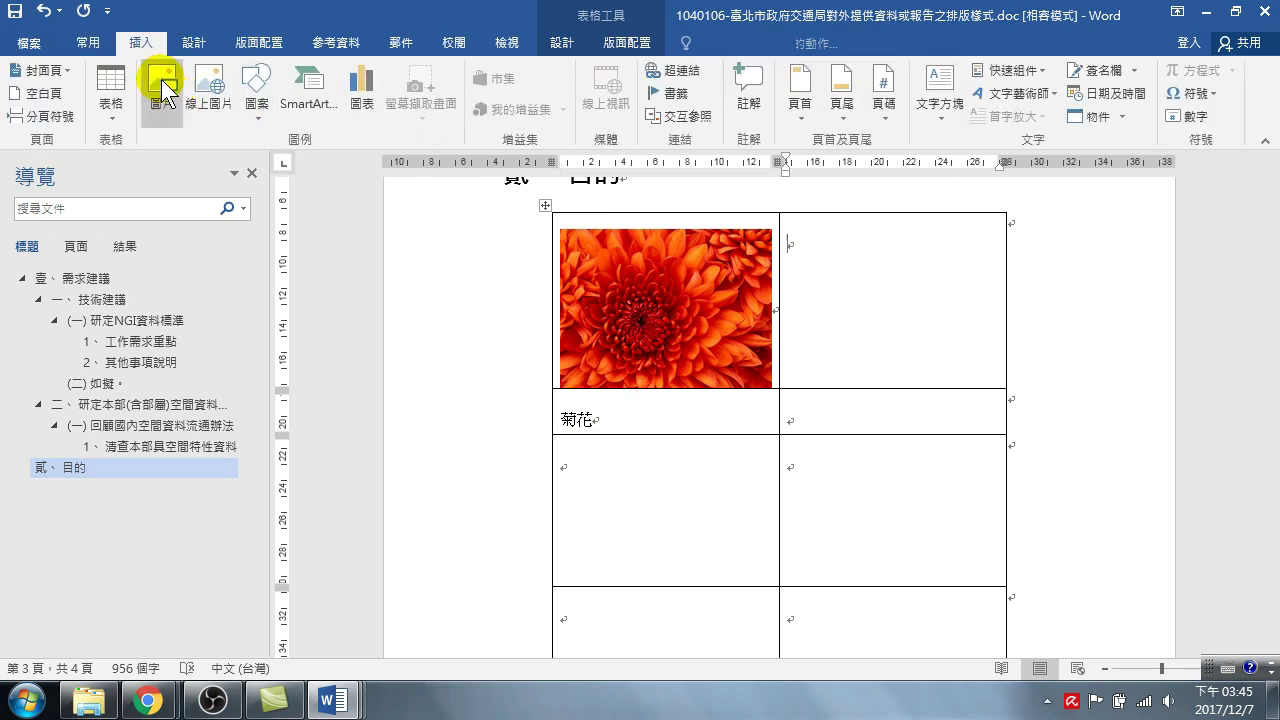
click(385, 222)
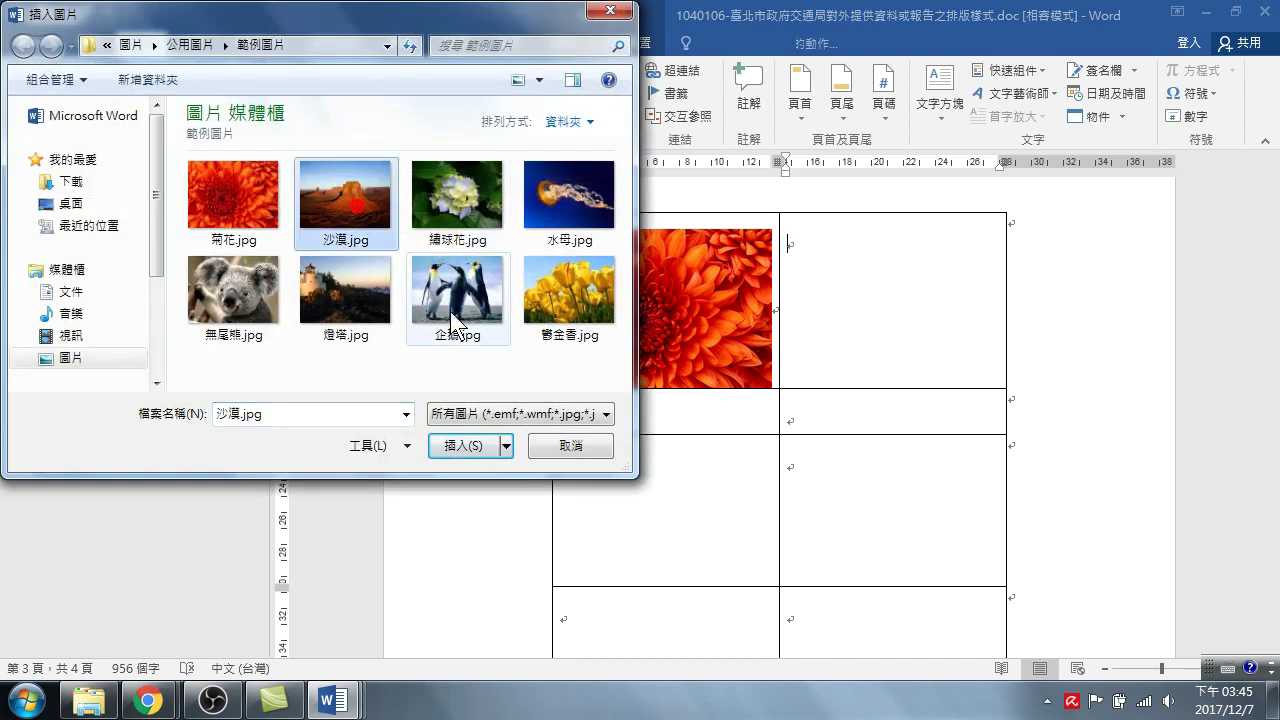
click(458, 444)
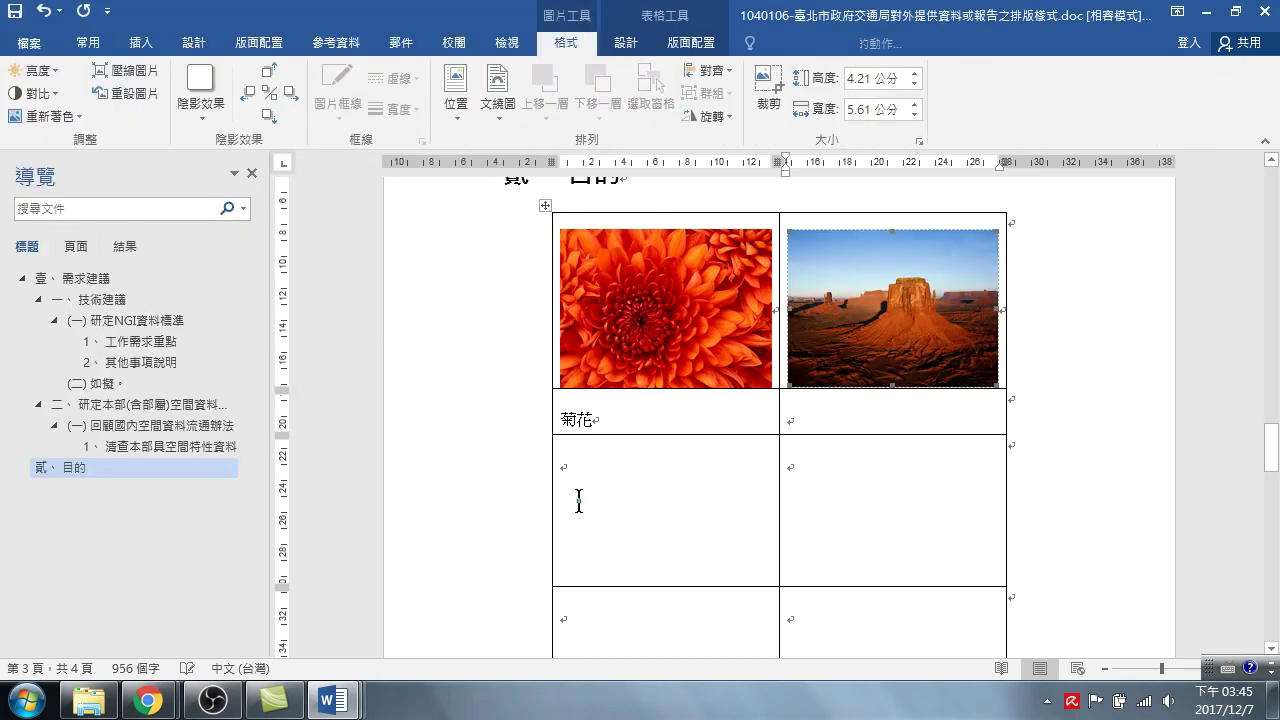
click(580, 498)
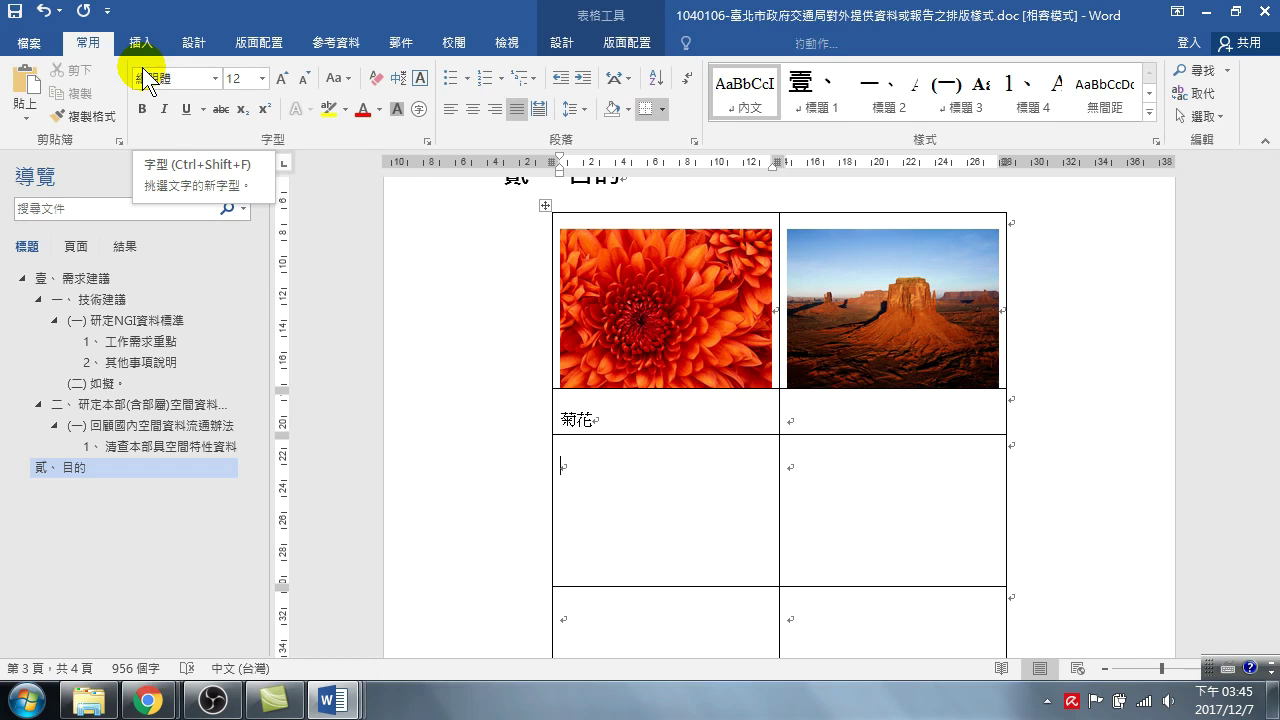
- Type the caption 火山 in the cell beneath the desert picture
scroll(557, 271, up, 3)
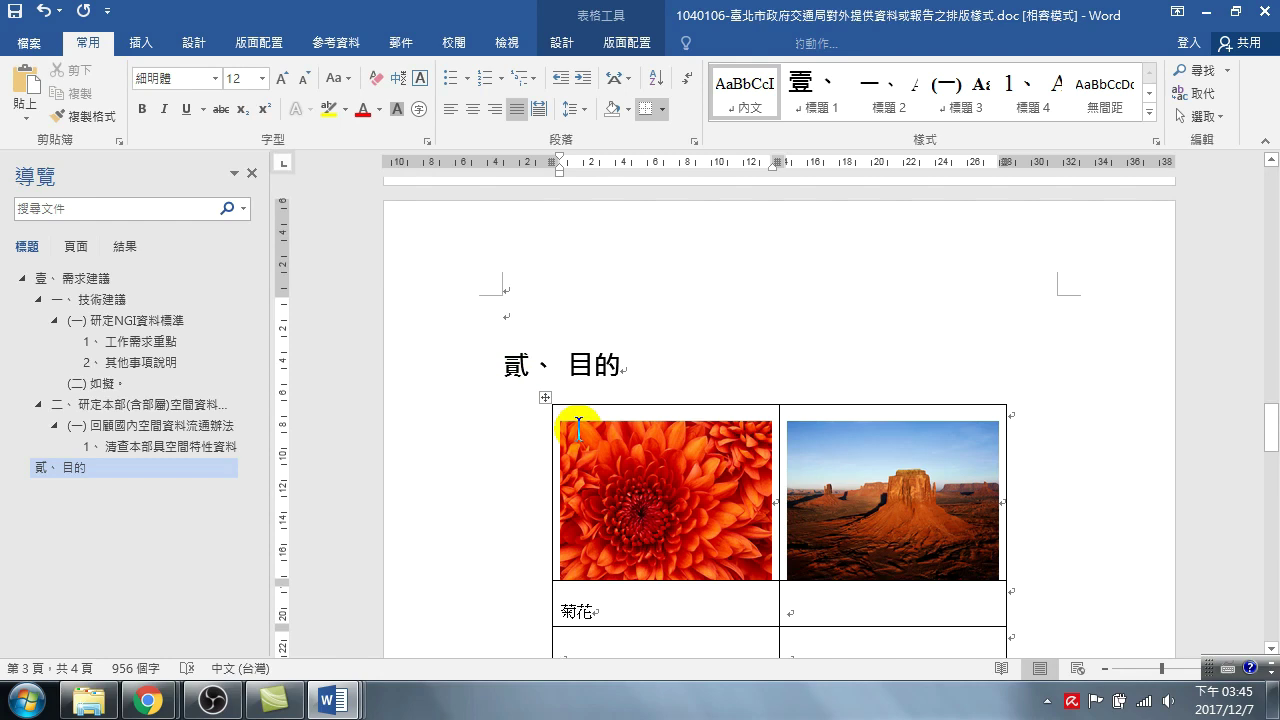
scroll(740, 580, down, 2)
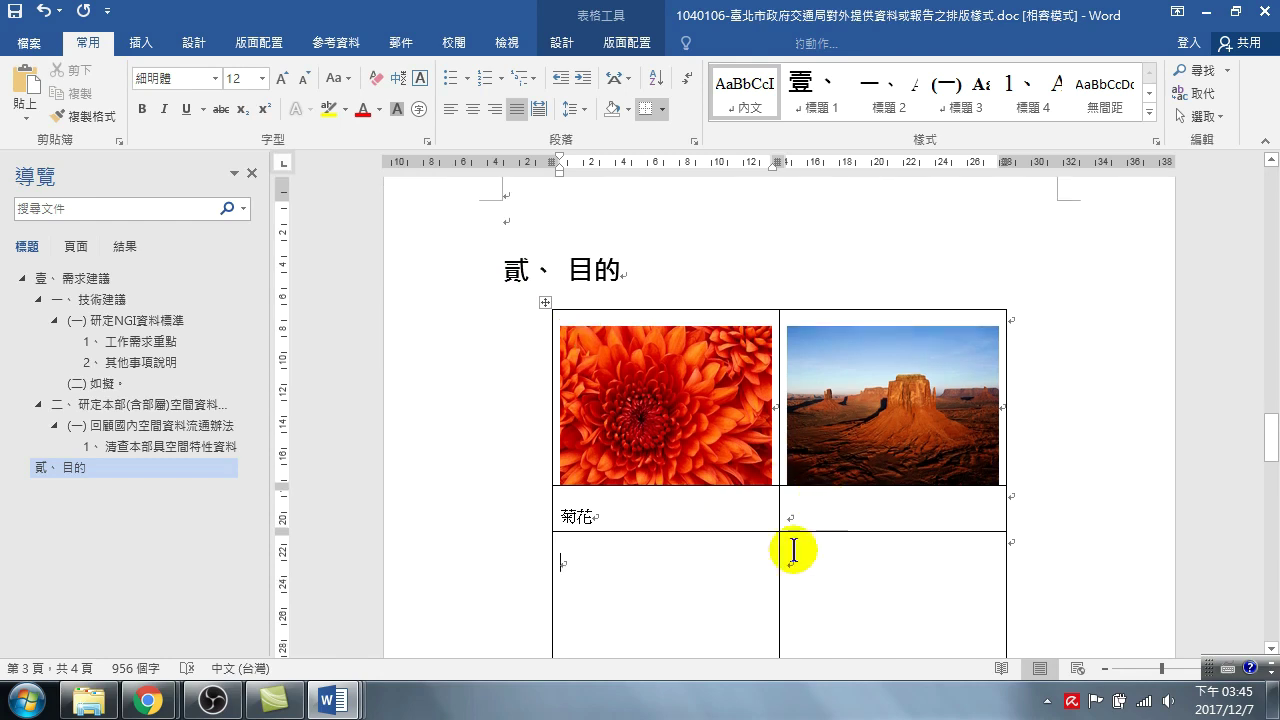
click(823, 510)
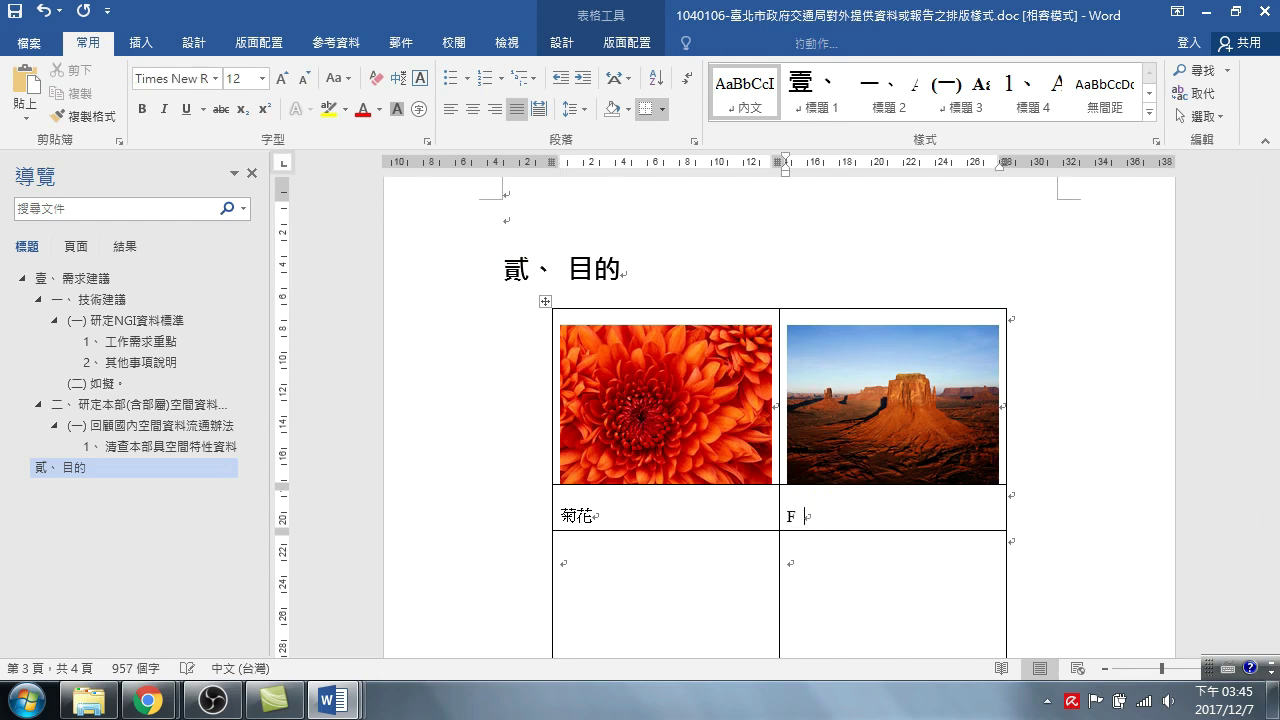
click(824, 510)
text(火山)
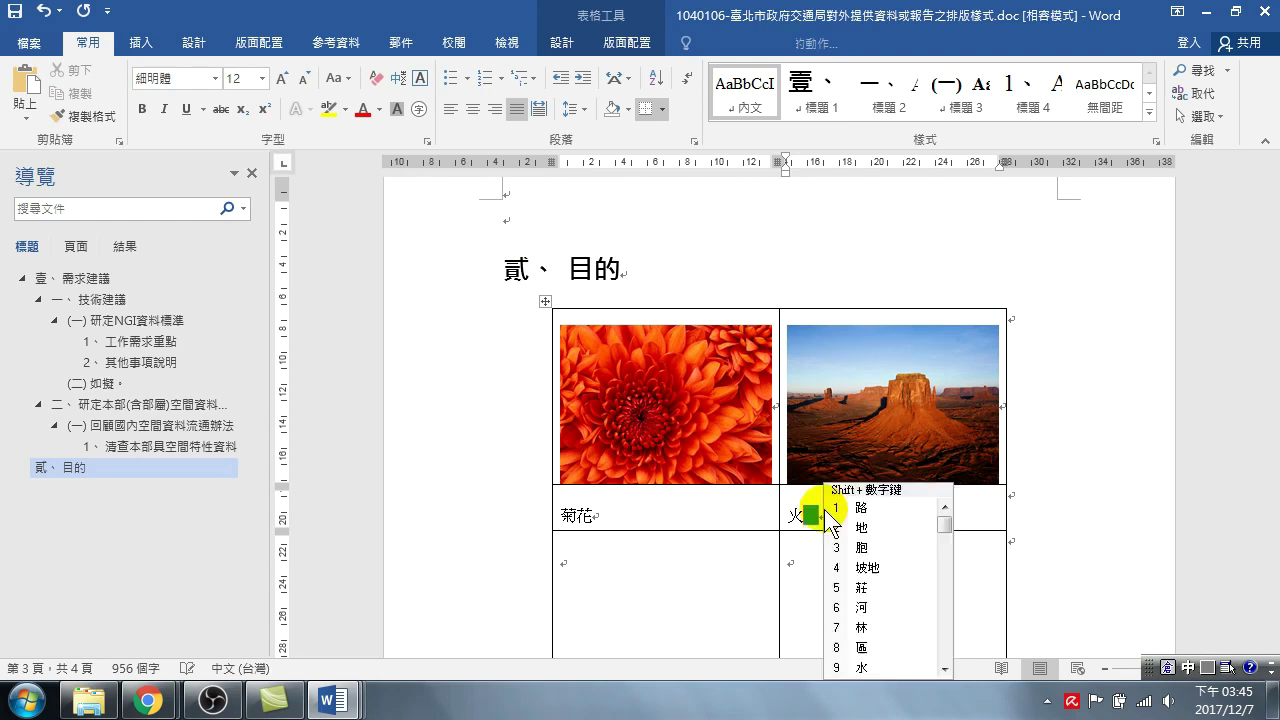
click(628, 580)
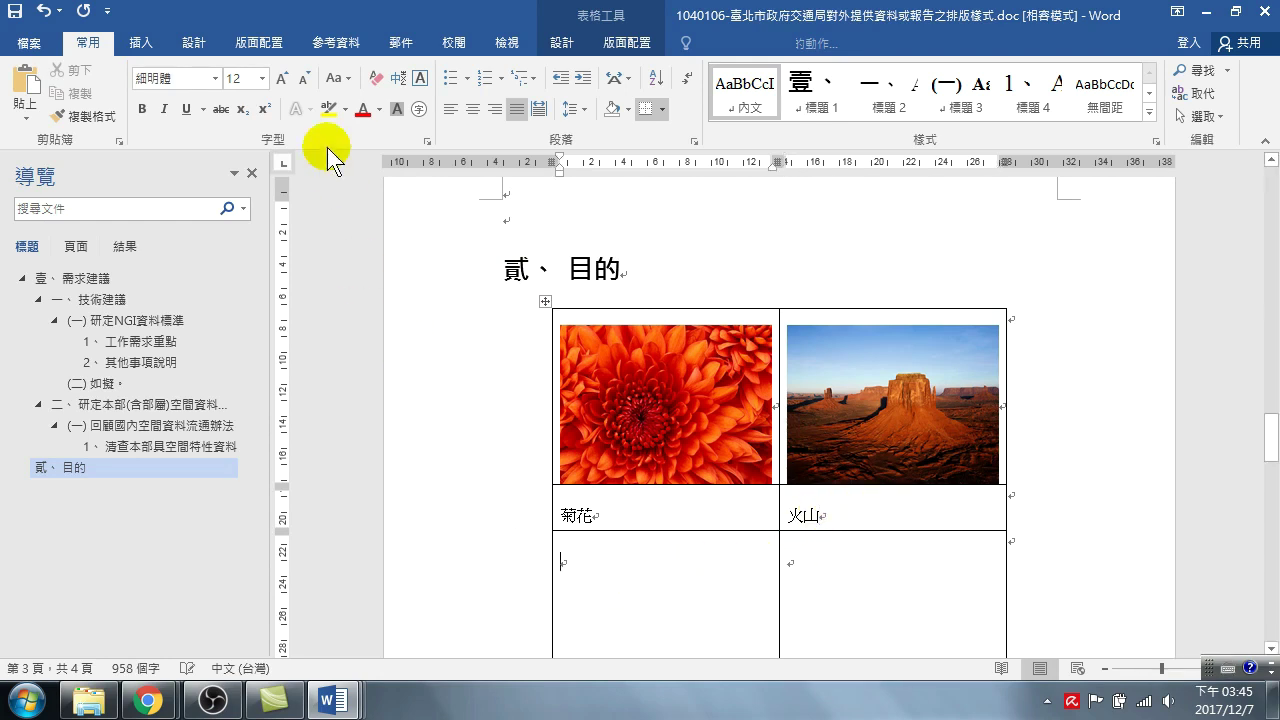
- Insert 水母.jpg and 無尾熊.jpg into the lower-left and lower-right table cells
click(141, 43)
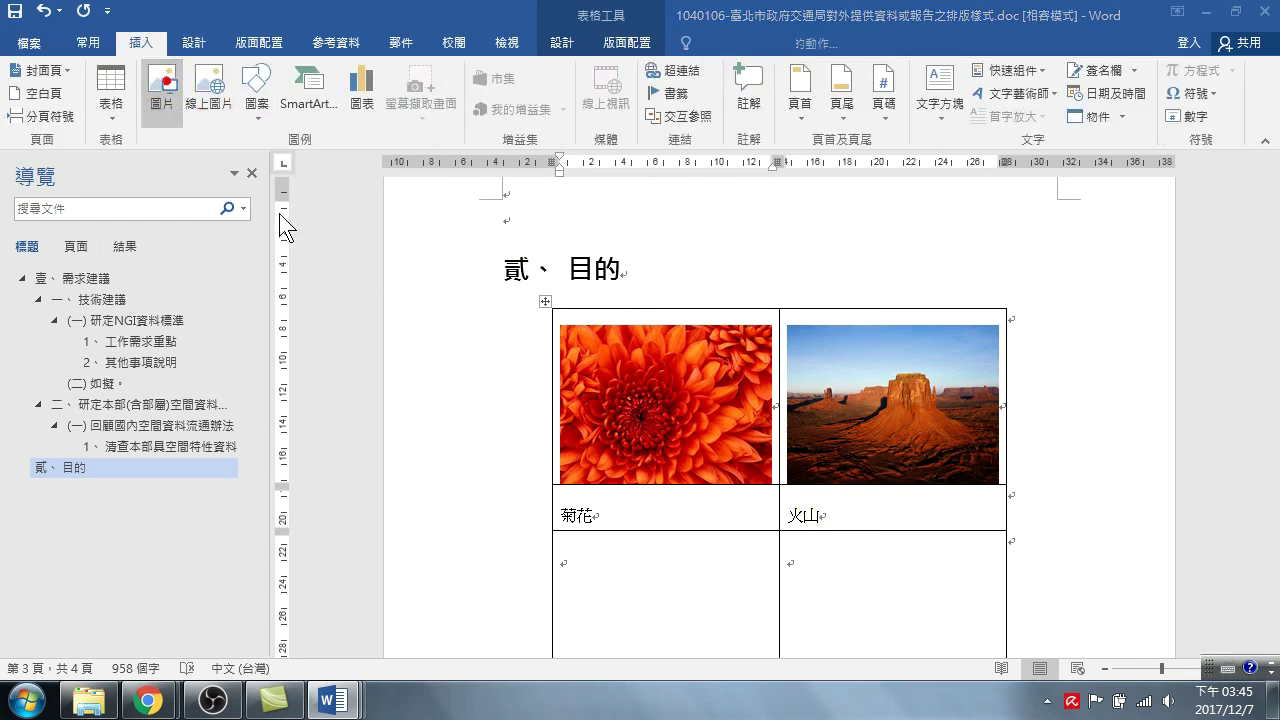
click(176, 100)
click(431, 200)
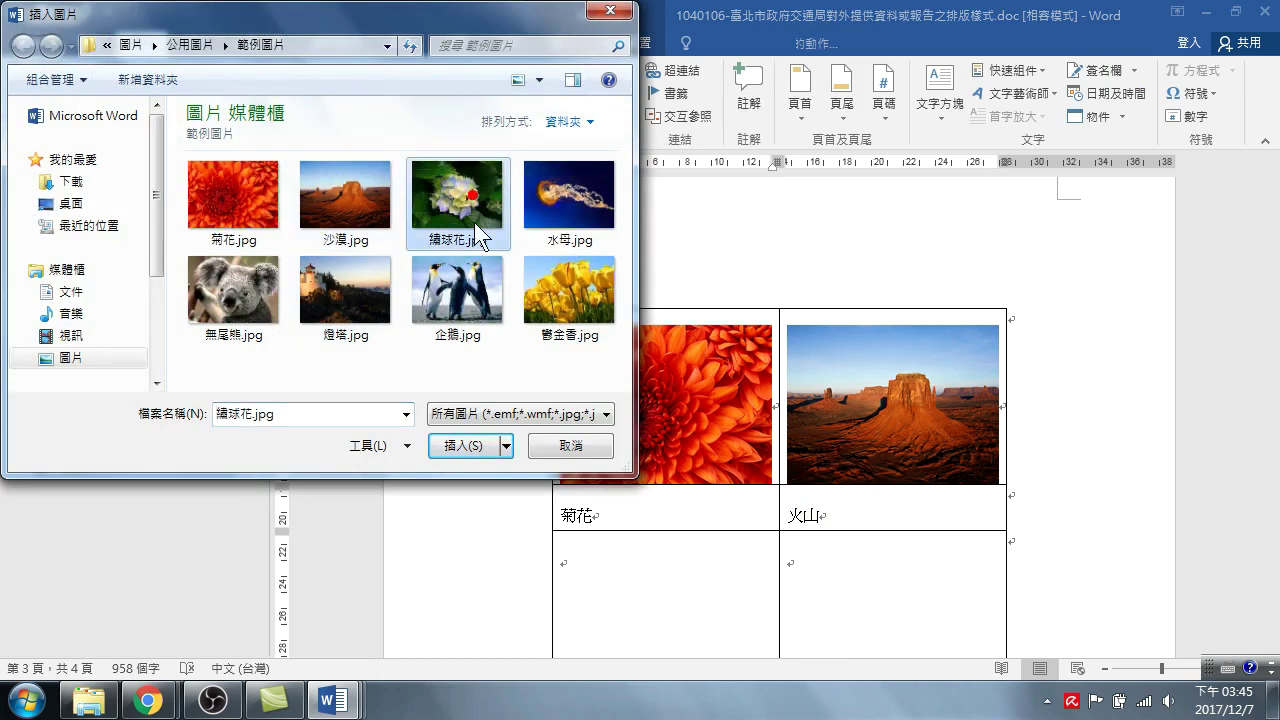
click(560, 200)
click(463, 445)
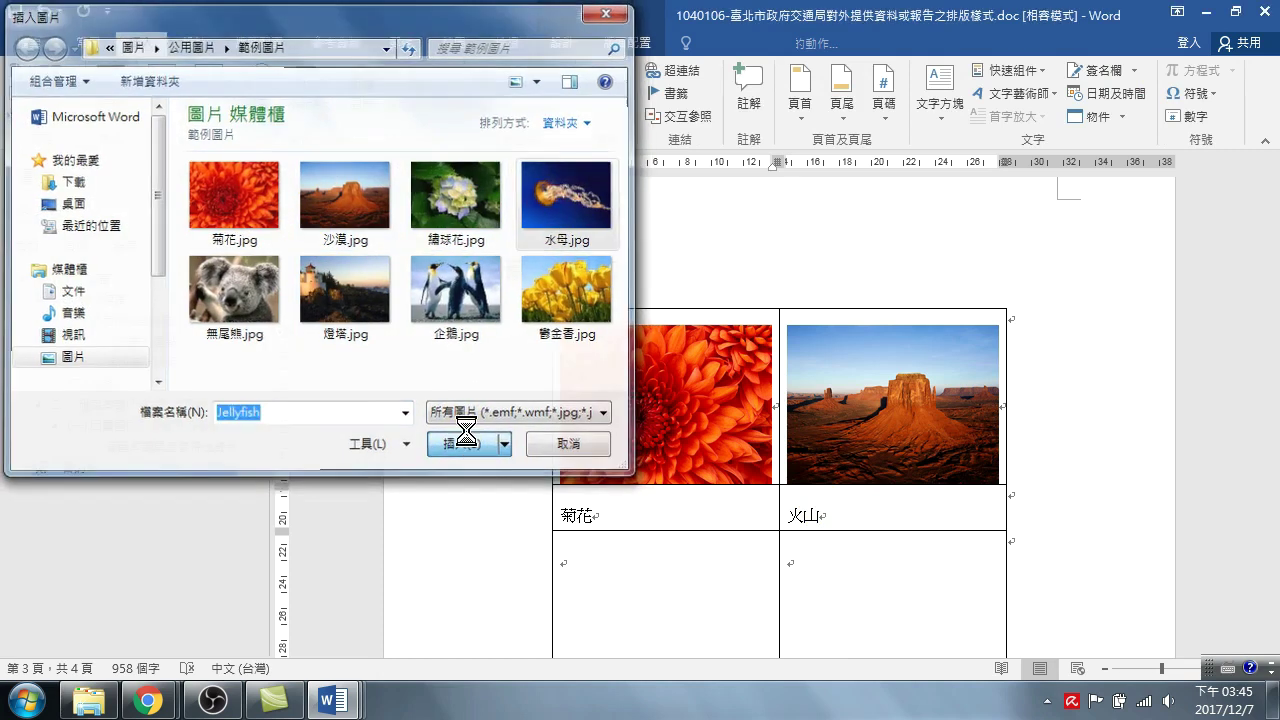
click(862, 314)
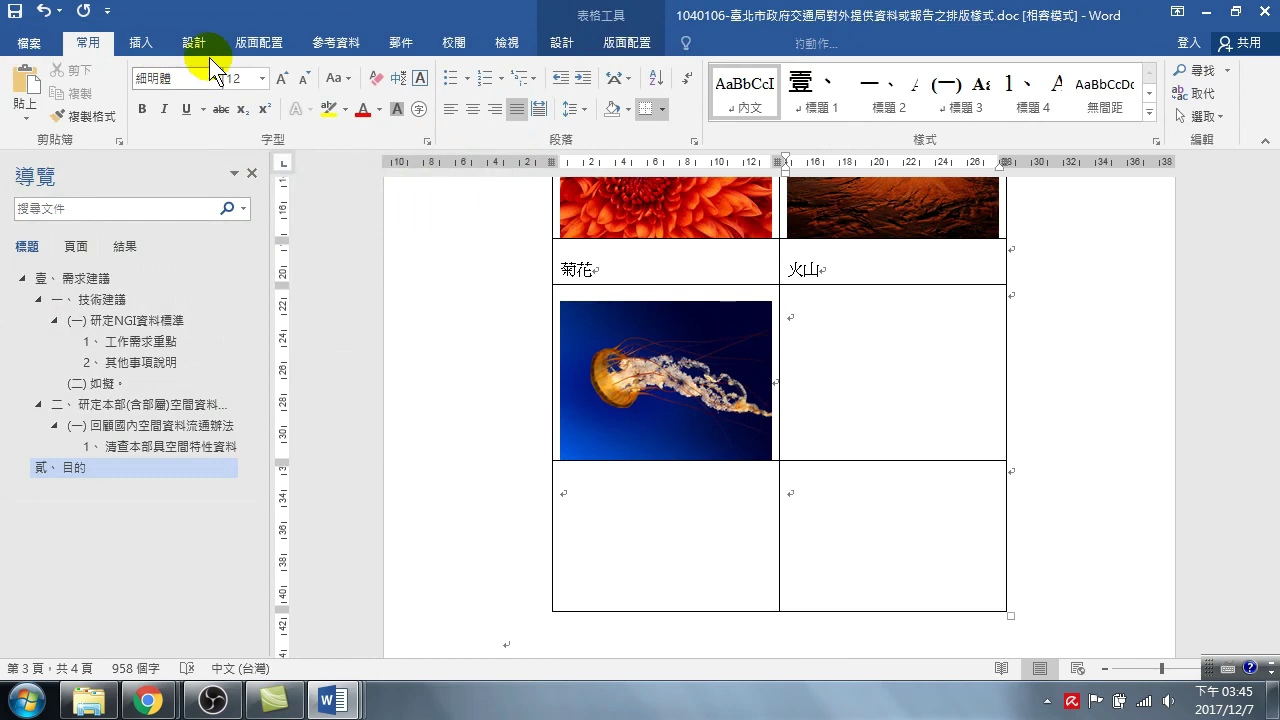
click(145, 43)
click(161, 85)
click(218, 284)
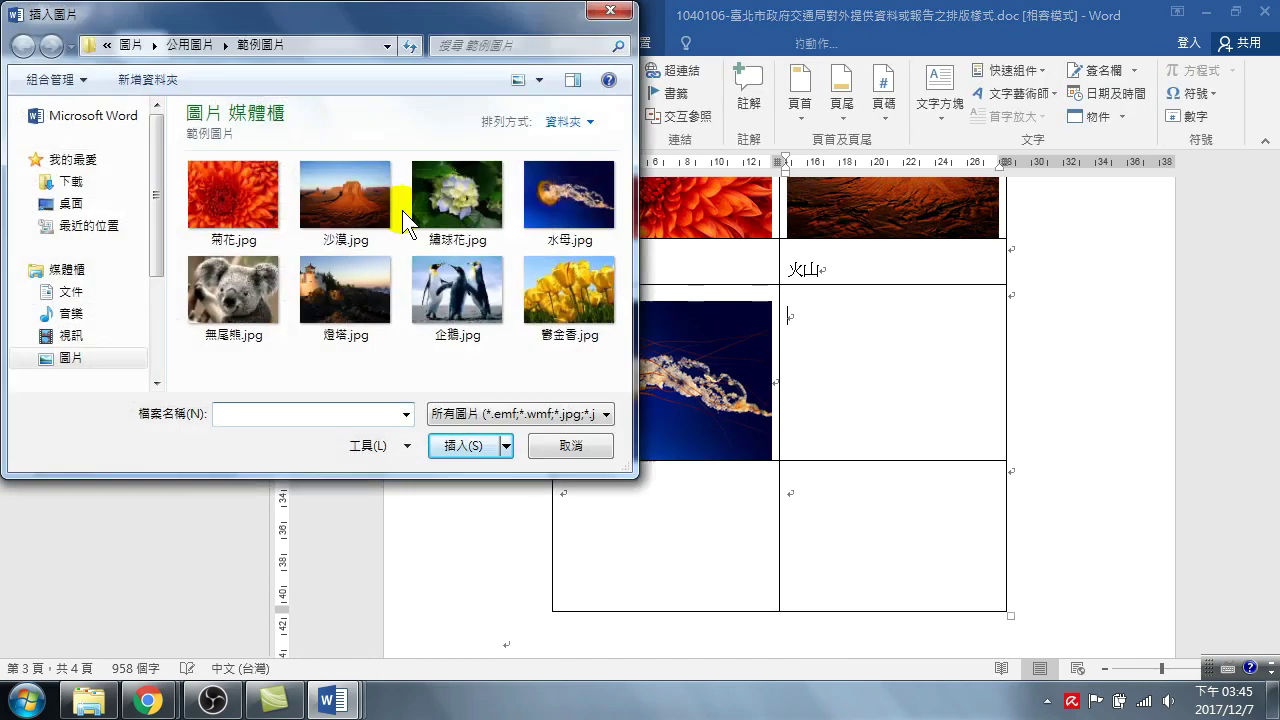
click(463, 445)
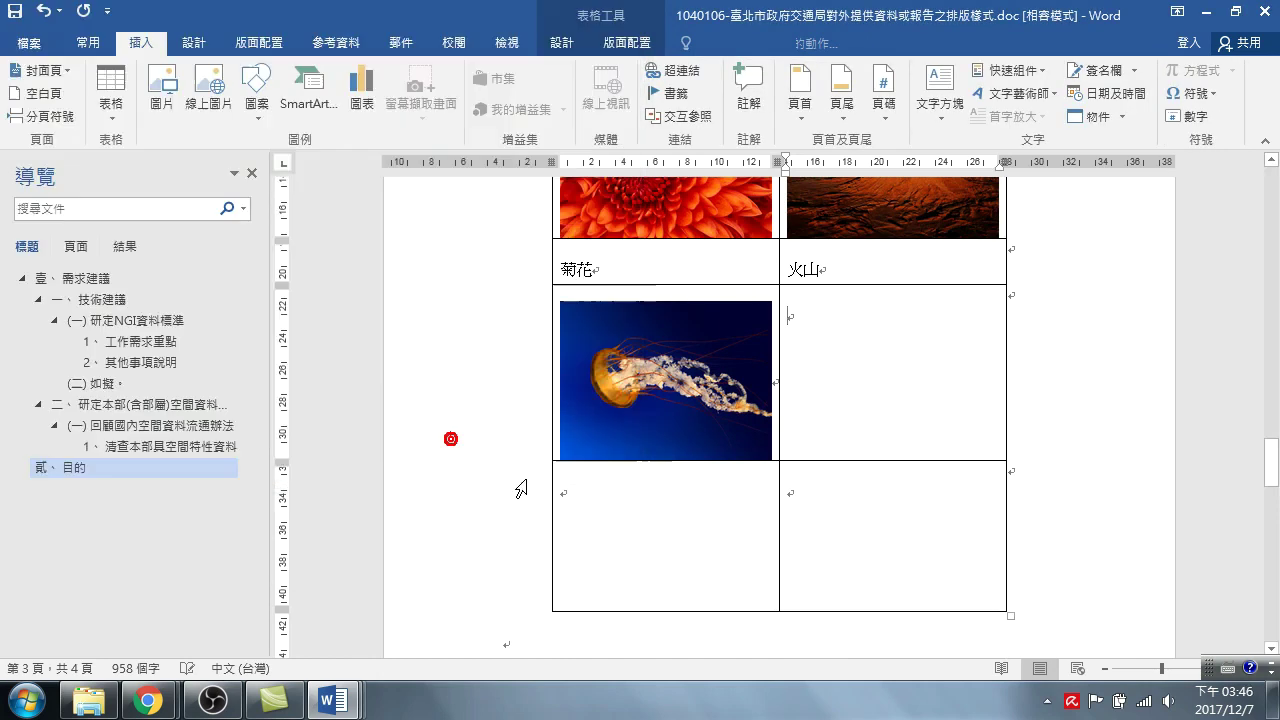
- Shorten the last row to caption height and caption the jellyfish 水母
click(617, 539)
drag(635, 608, 637, 488)
text(E)
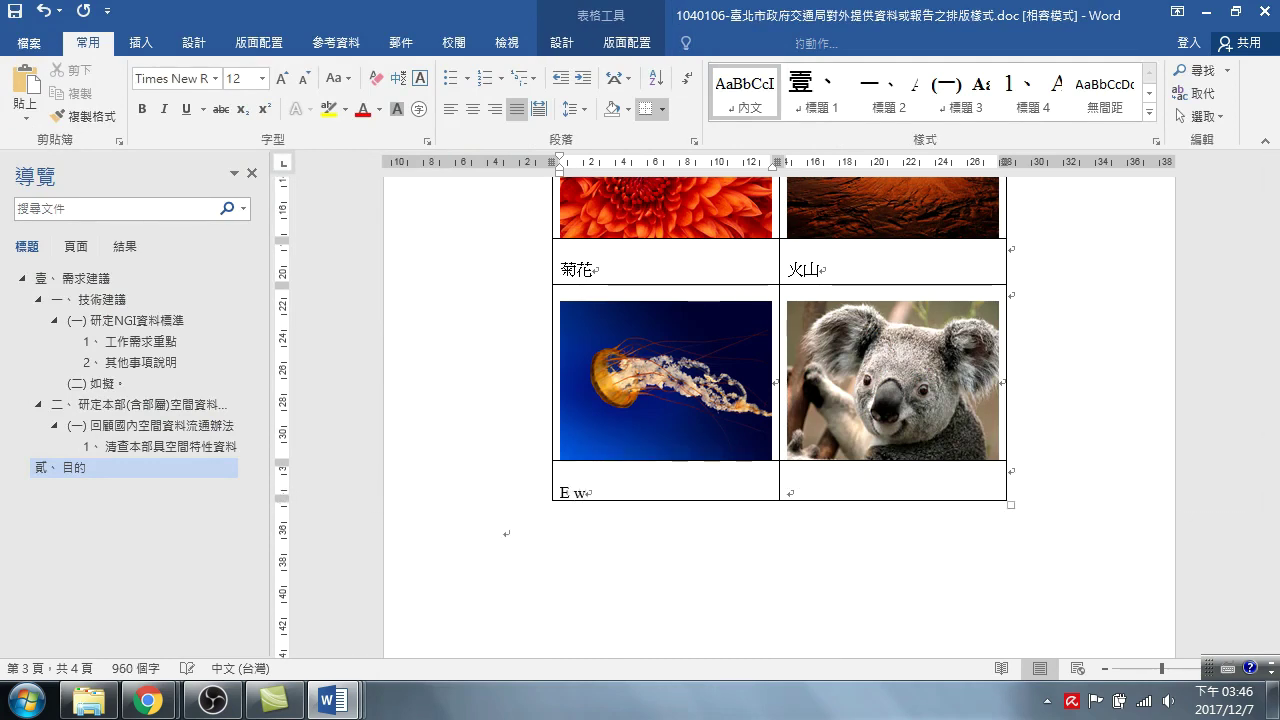
key(space)
text(wy)
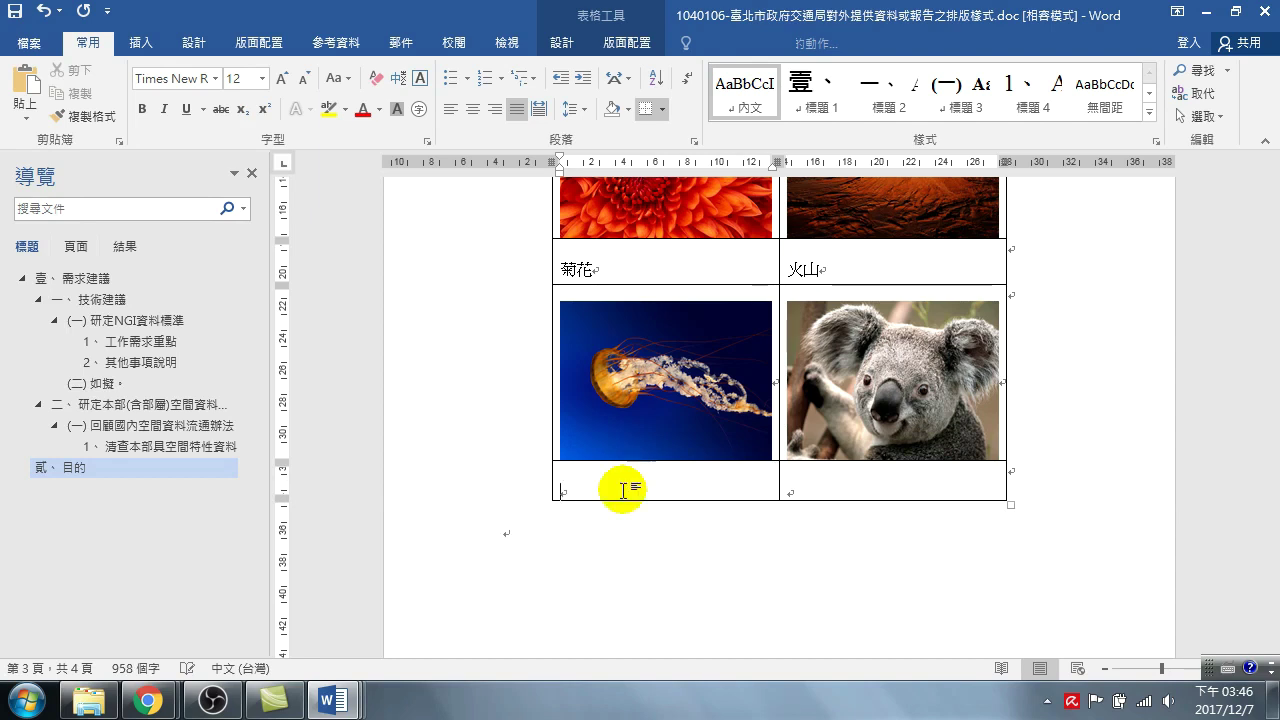
key(space)
- Type the caption 無尾熊 under the koala picture
click(870, 490)
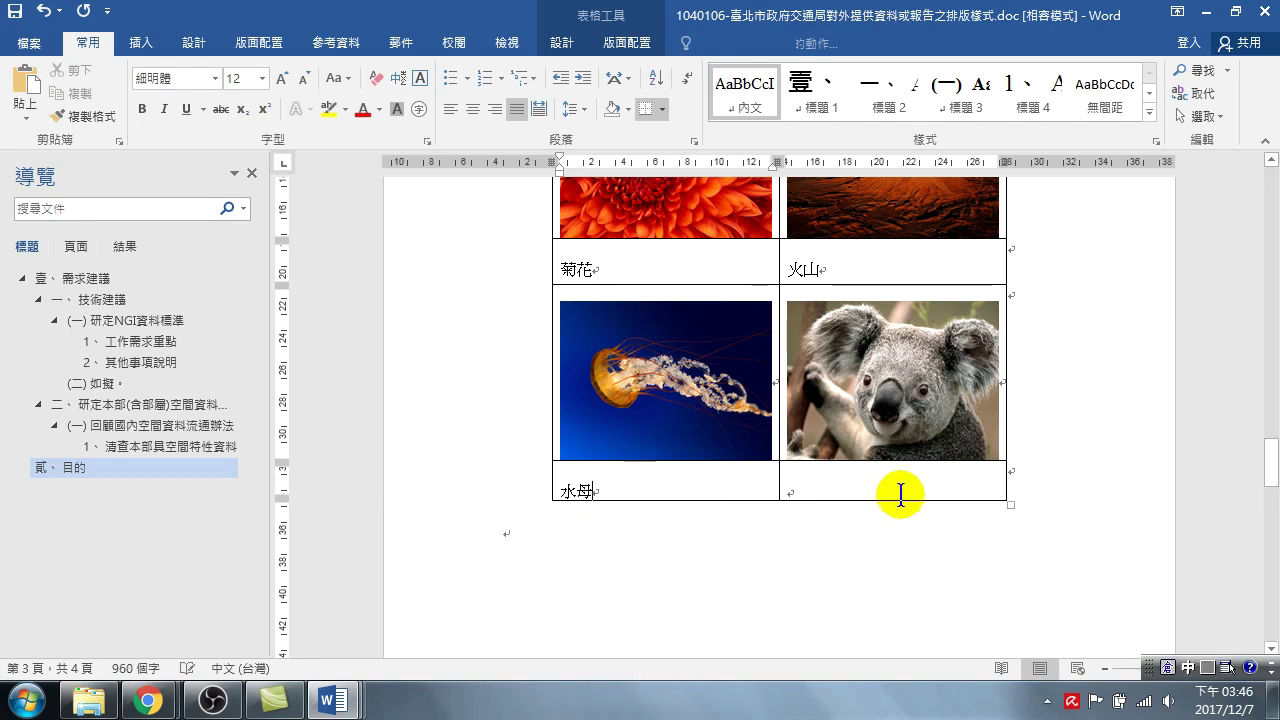
text(otf)
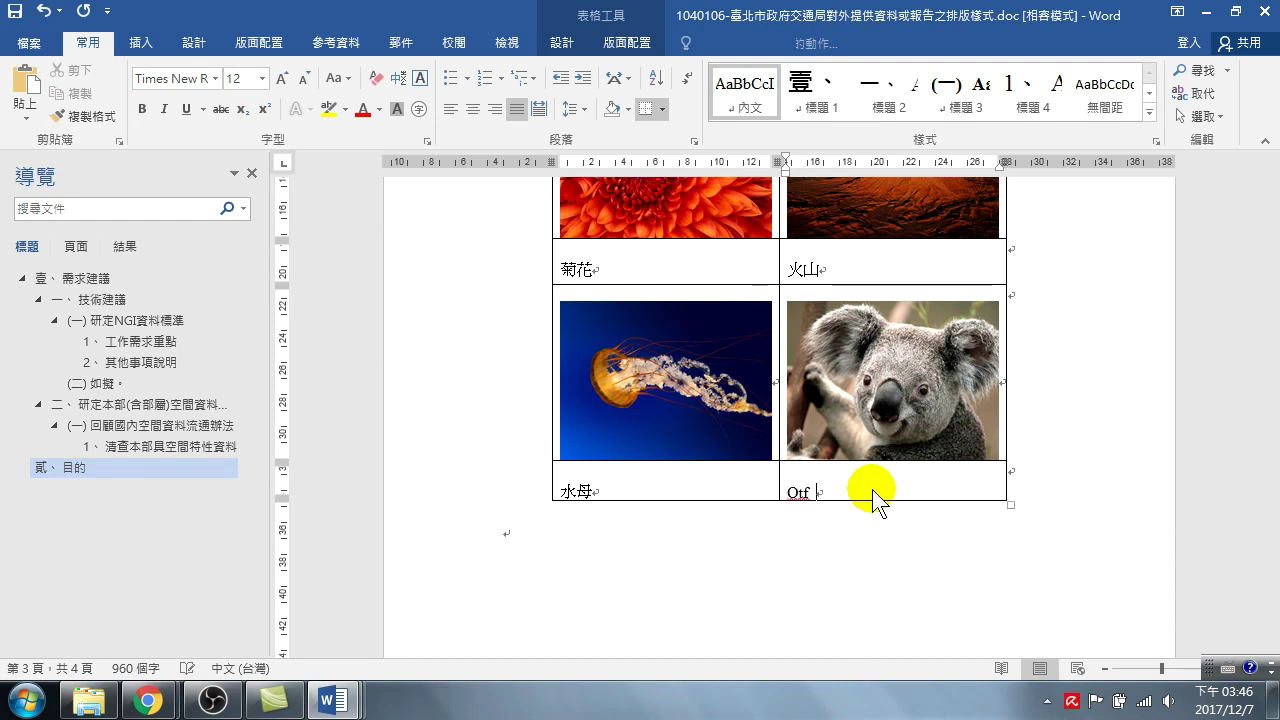
key(BackSpace)
key(BackSpace)
key(BackSpace)
click(866, 486)
text(otf)
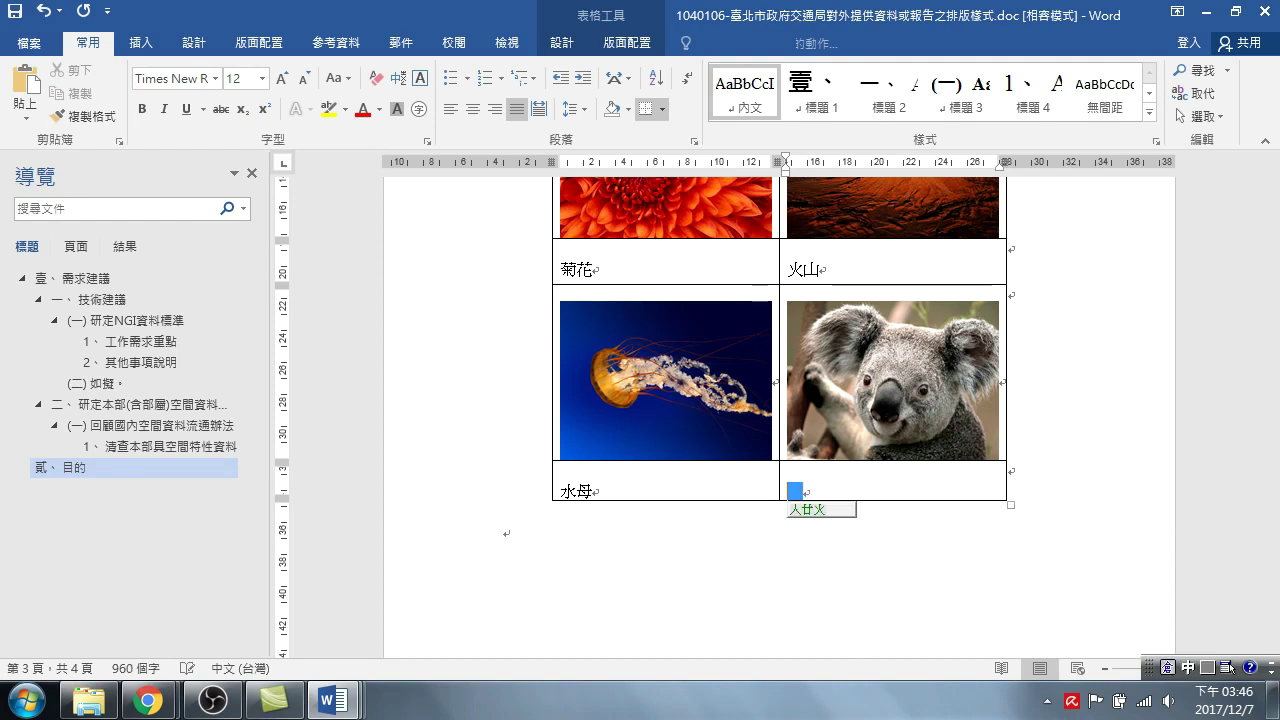
key(space)
text(shqu)
key(space)
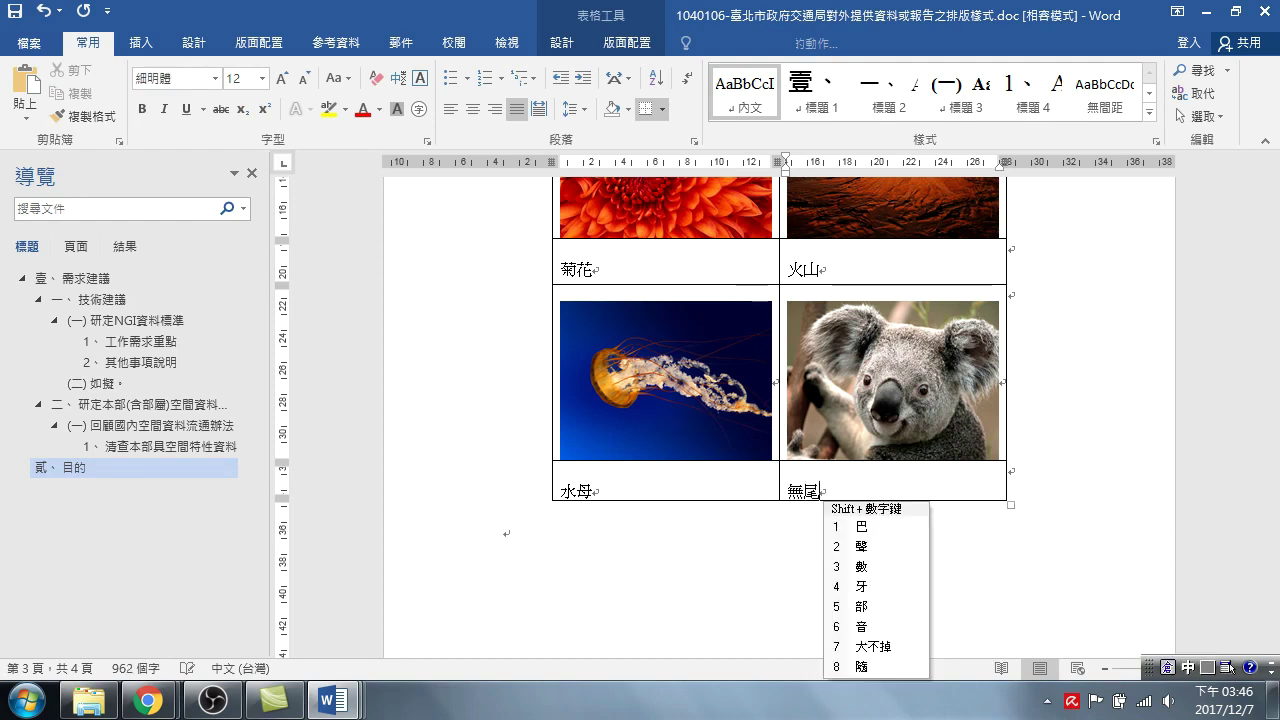
text(ipf)
key(space)
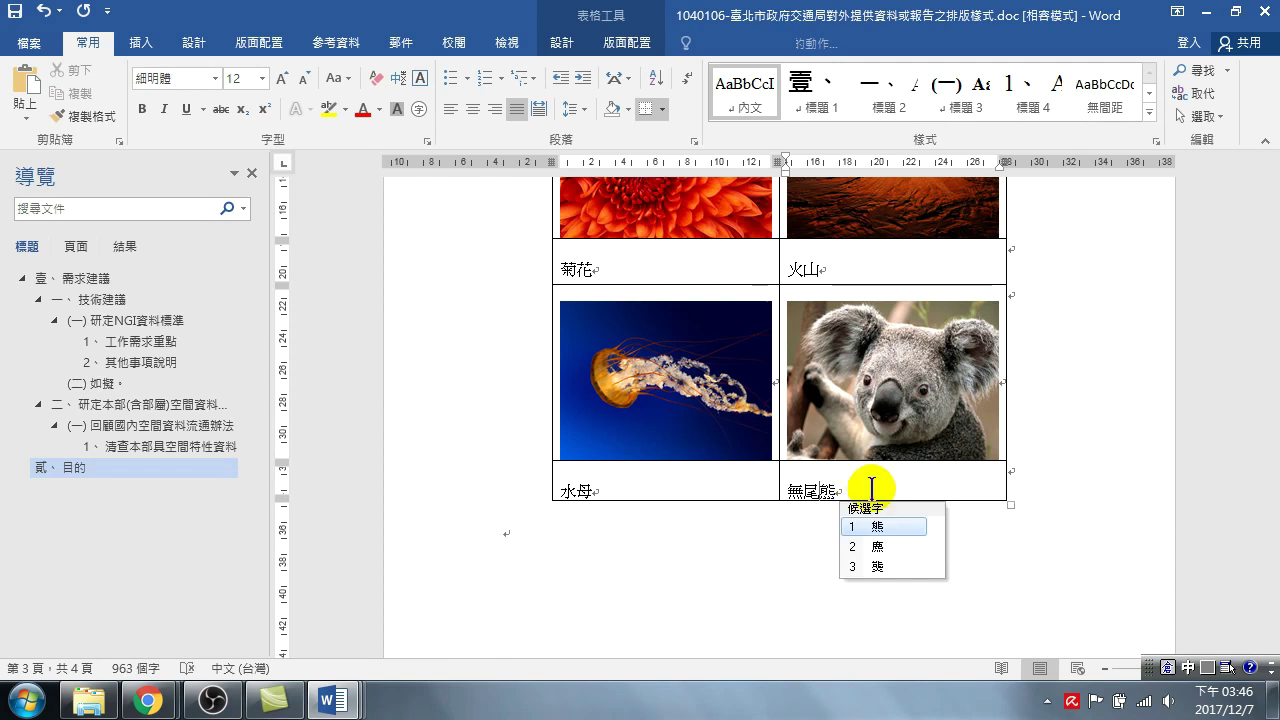
click(863, 486)
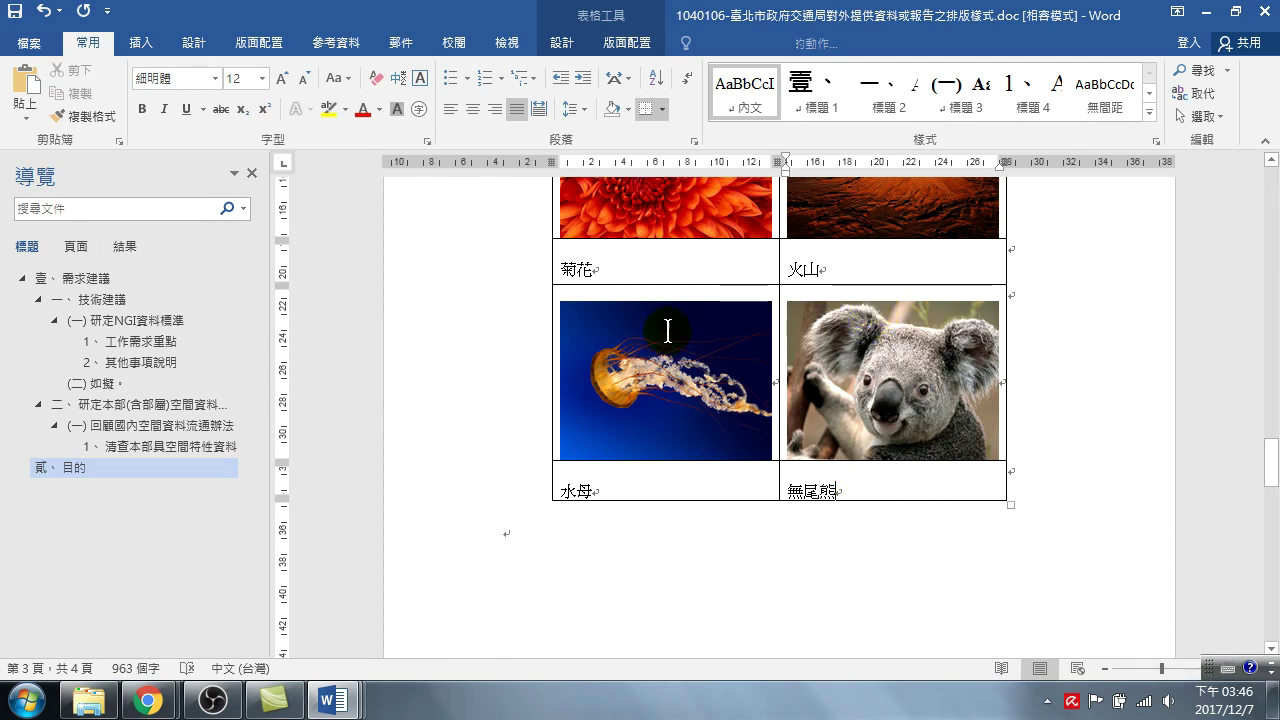
- Set the border pen colour to white and paint over the borders beneath both picture rows
scroll(589, 330, up, 3)
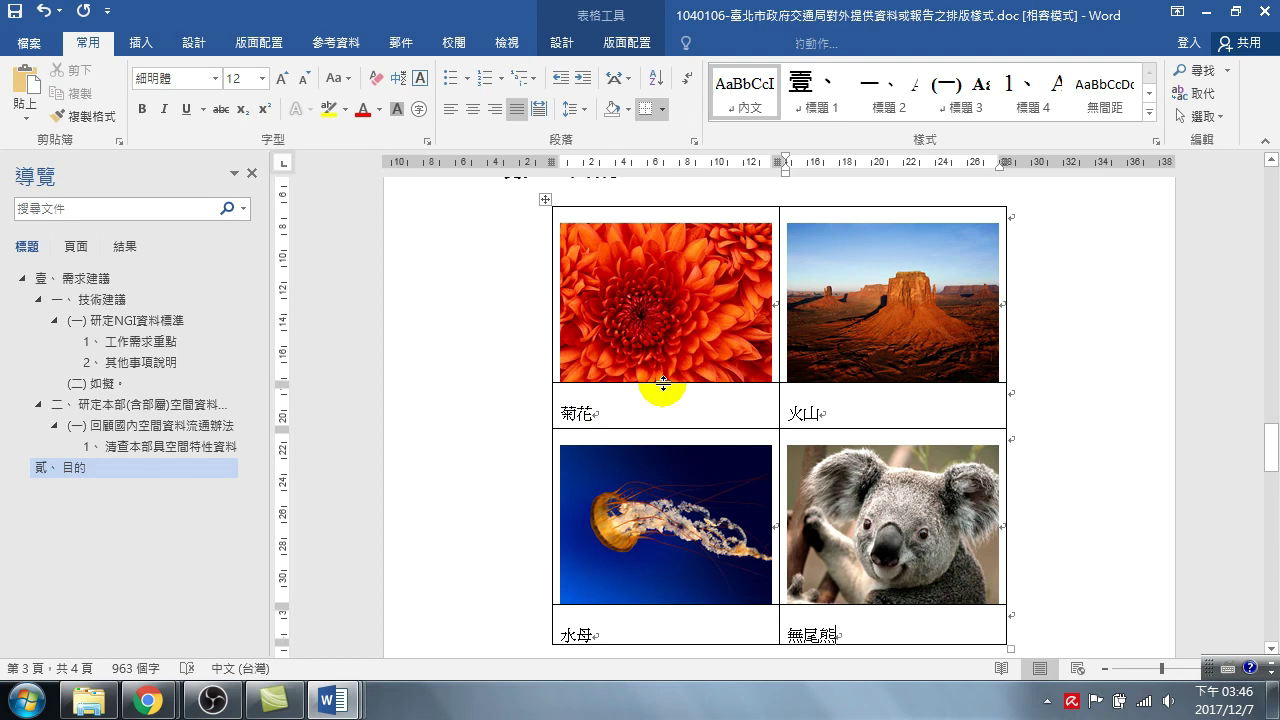
click(566, 42)
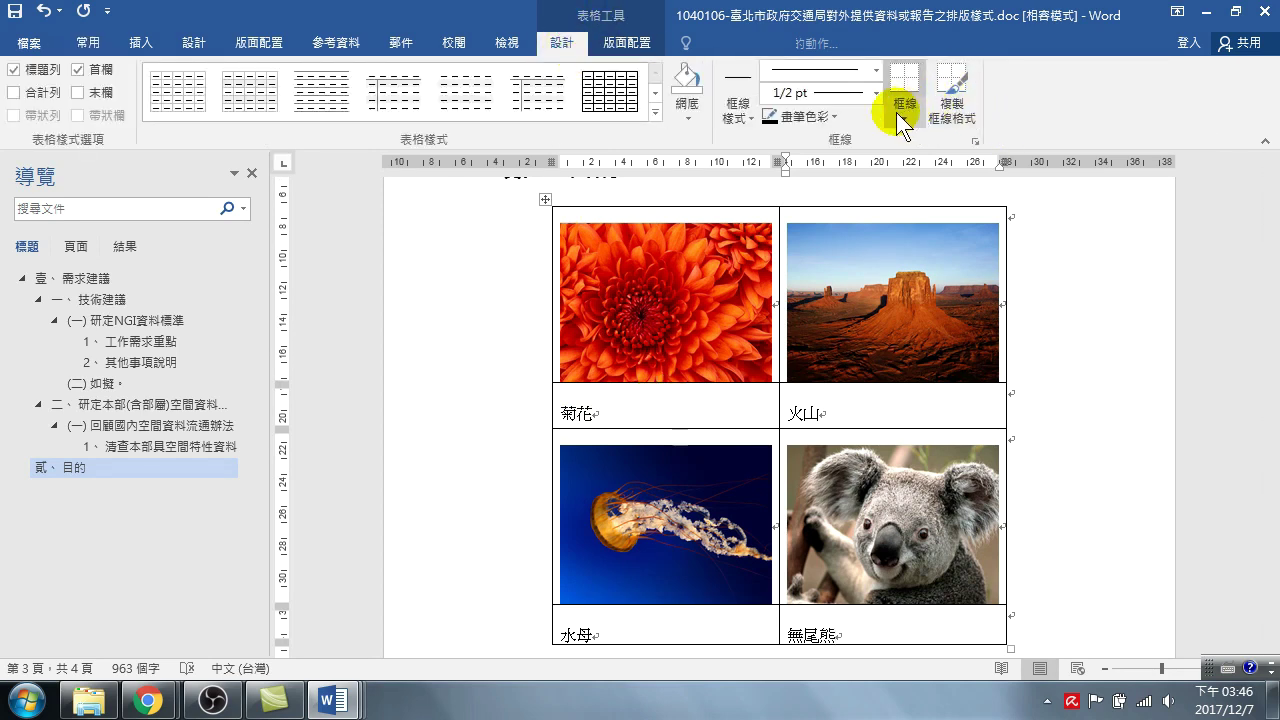
click(832, 118)
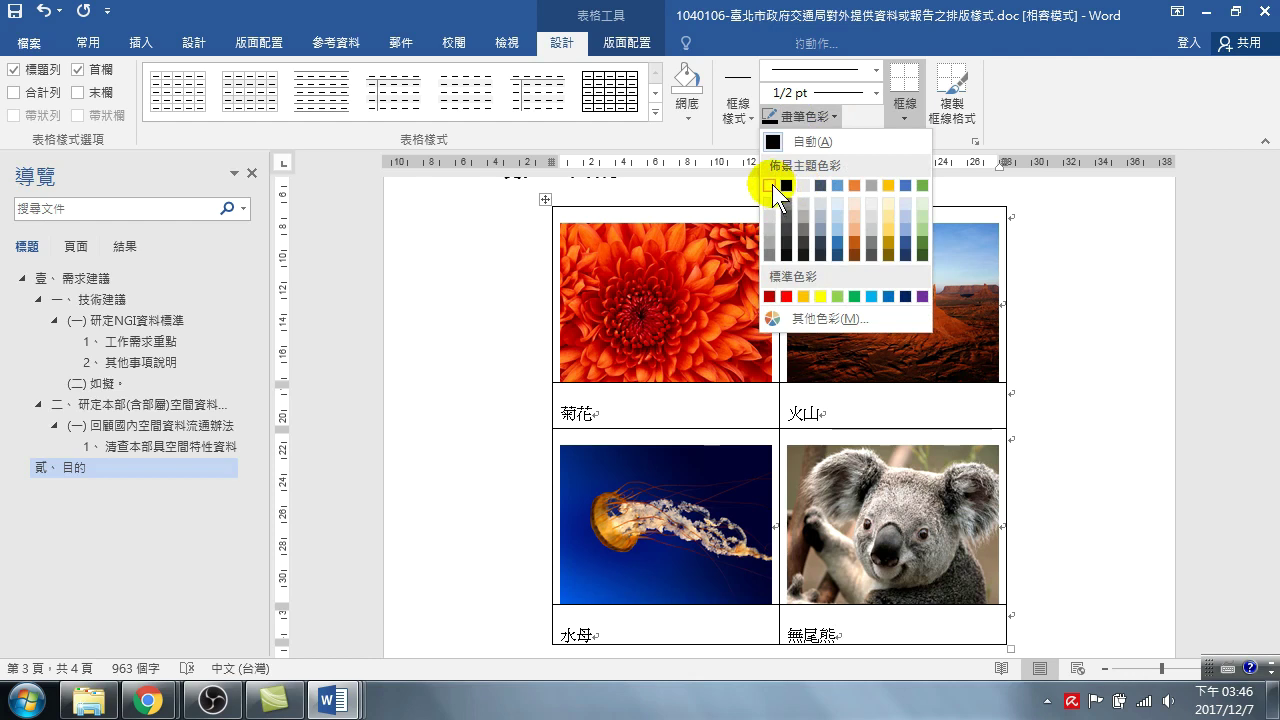
click(777, 196)
click(588, 381)
drag(903, 386, 950, 386)
click(578, 627)
click(598, 603)
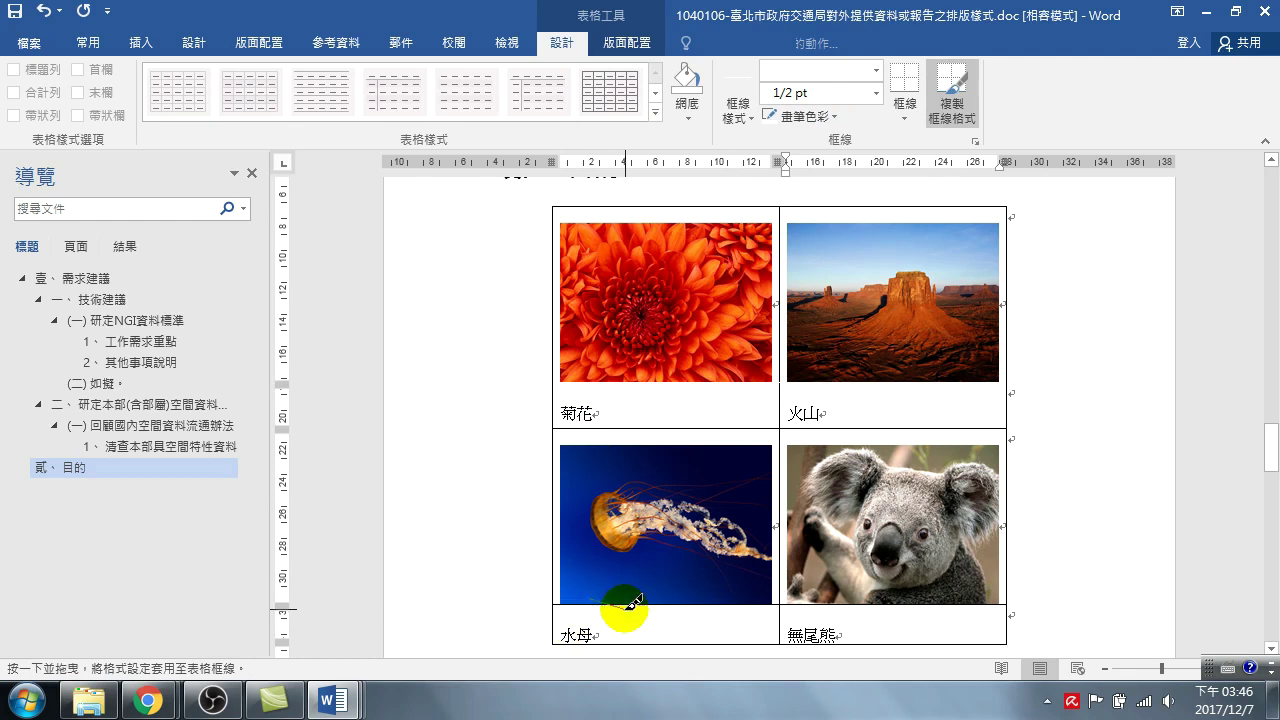
drag(598, 603, 922, 603)
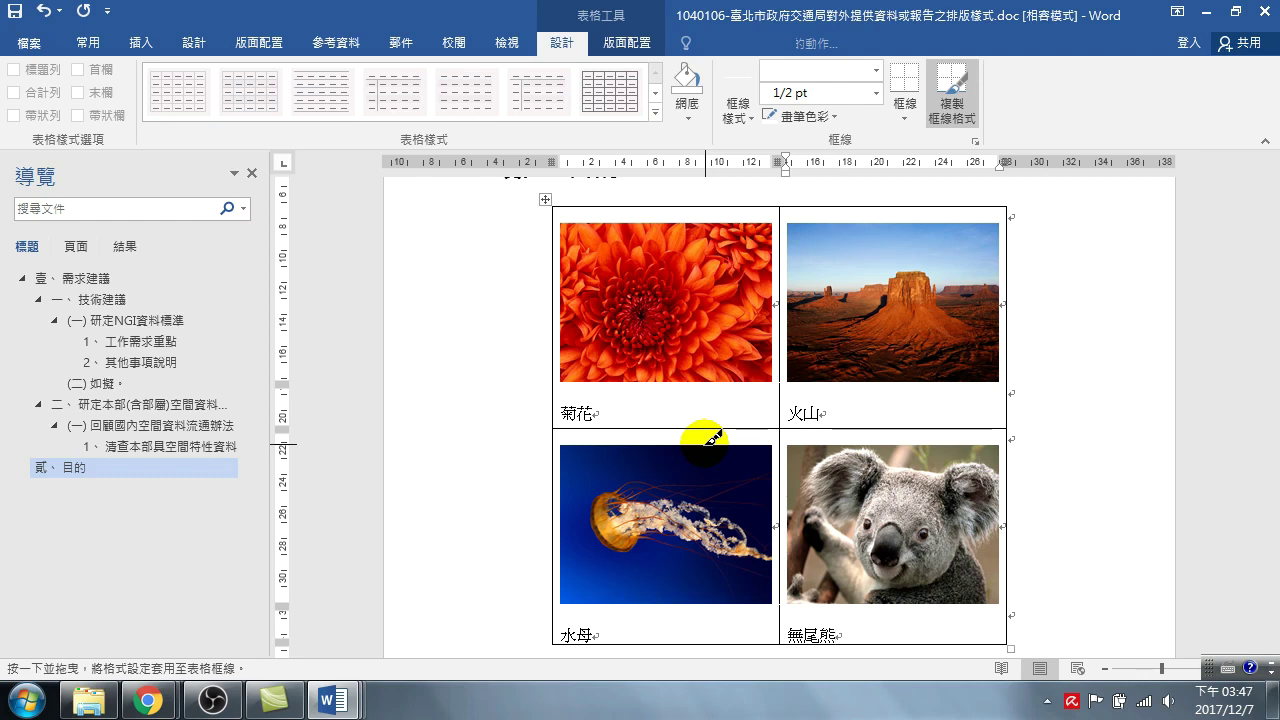
click(712, 437)
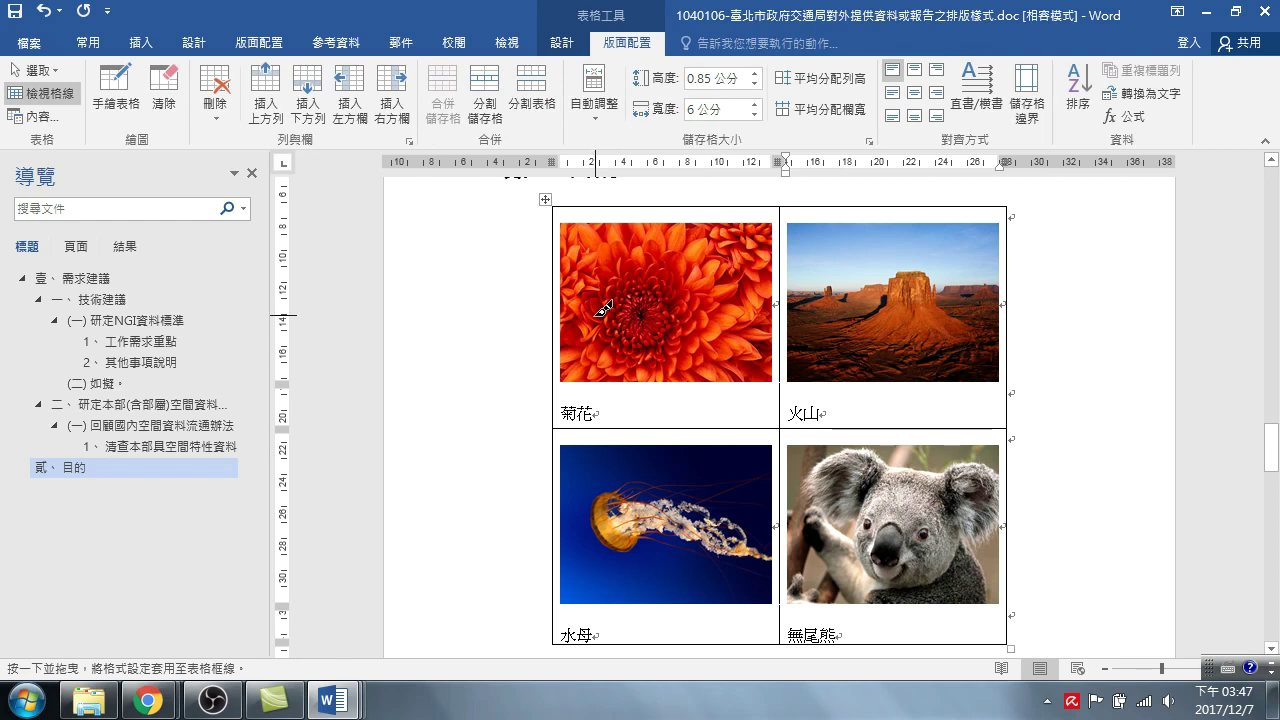
click(768, 293)
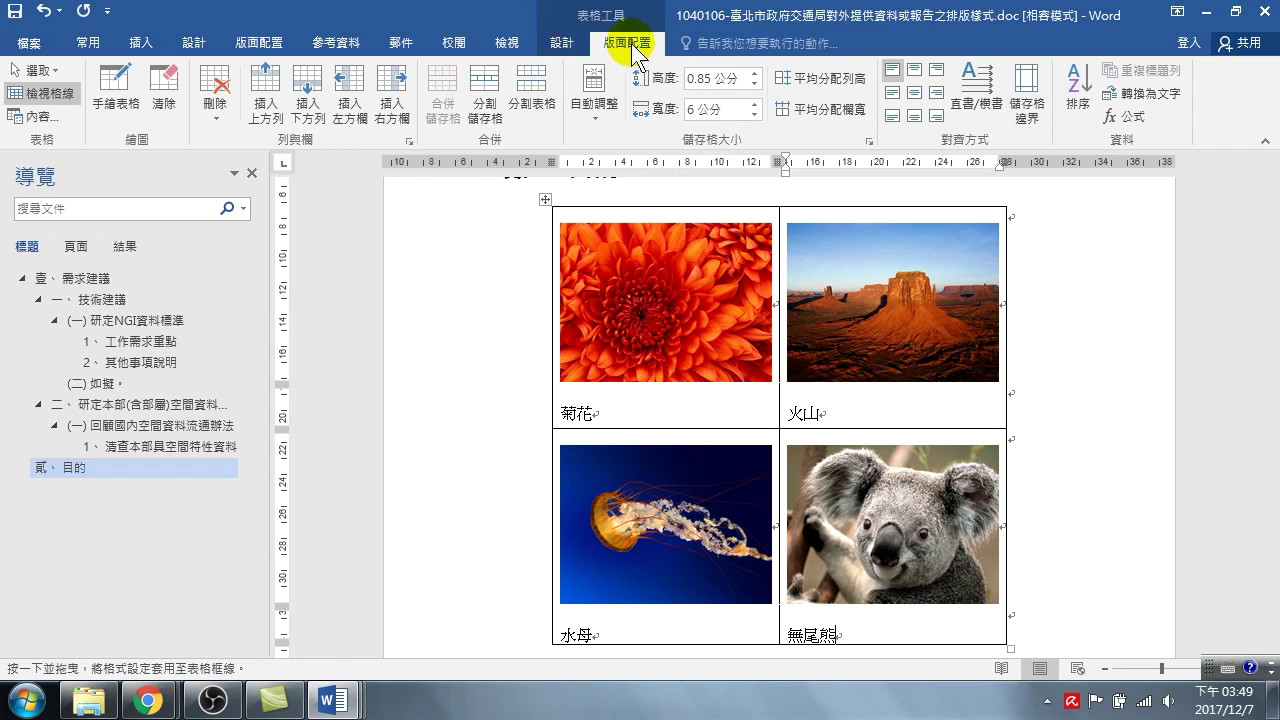
click(559, 43)
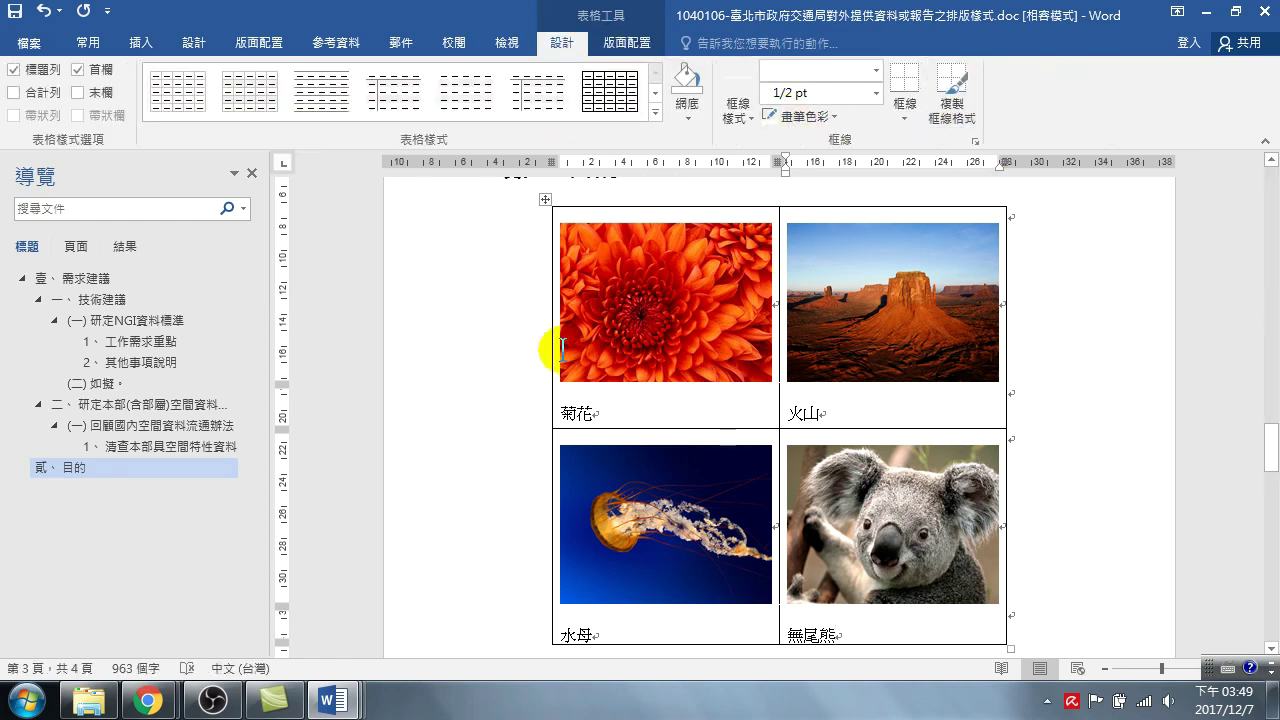
click(643, 297)
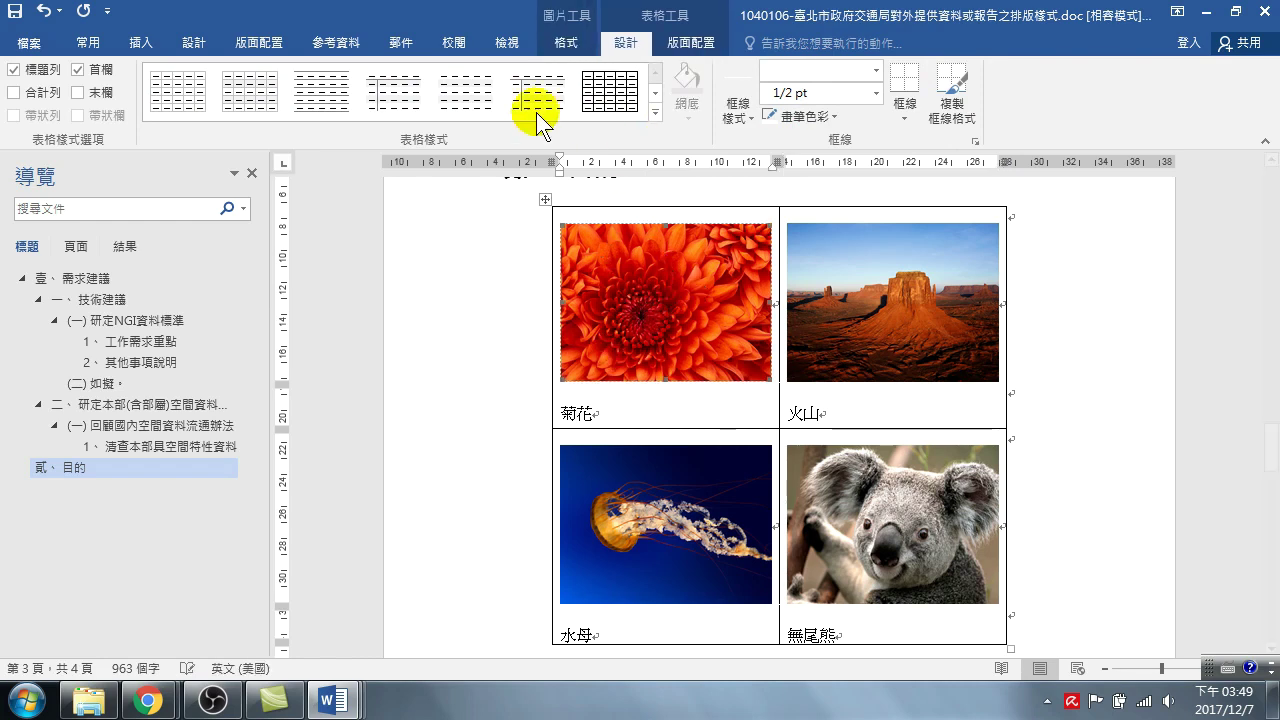
- Open Insert Caption for the chrysanthemum and set Position to below selected item
click(336, 43)
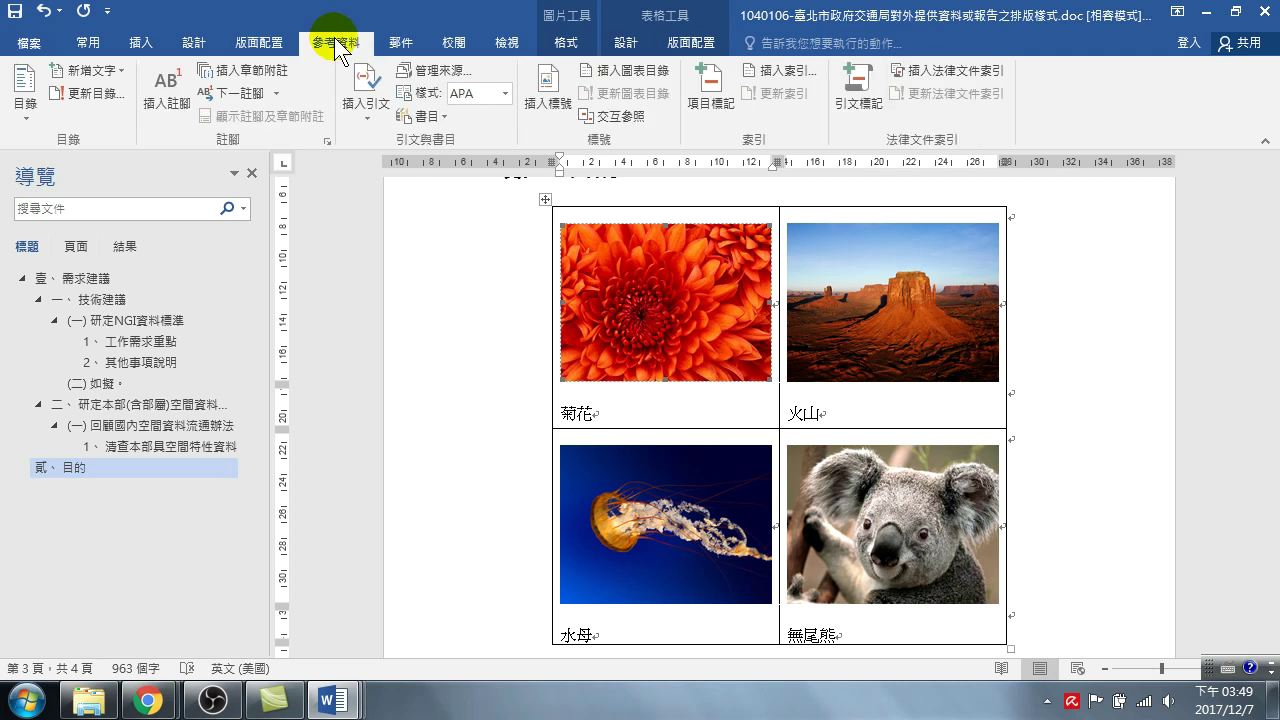
click(552, 103)
click(548, 90)
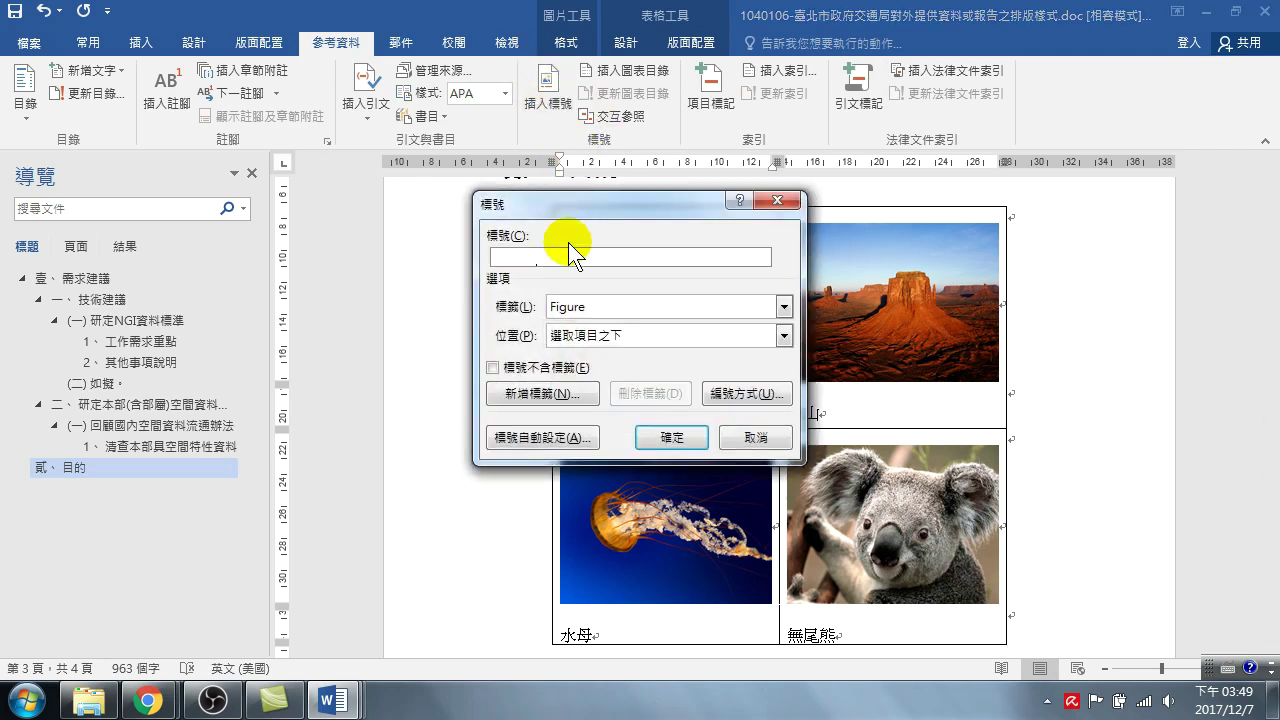
click(574, 337)
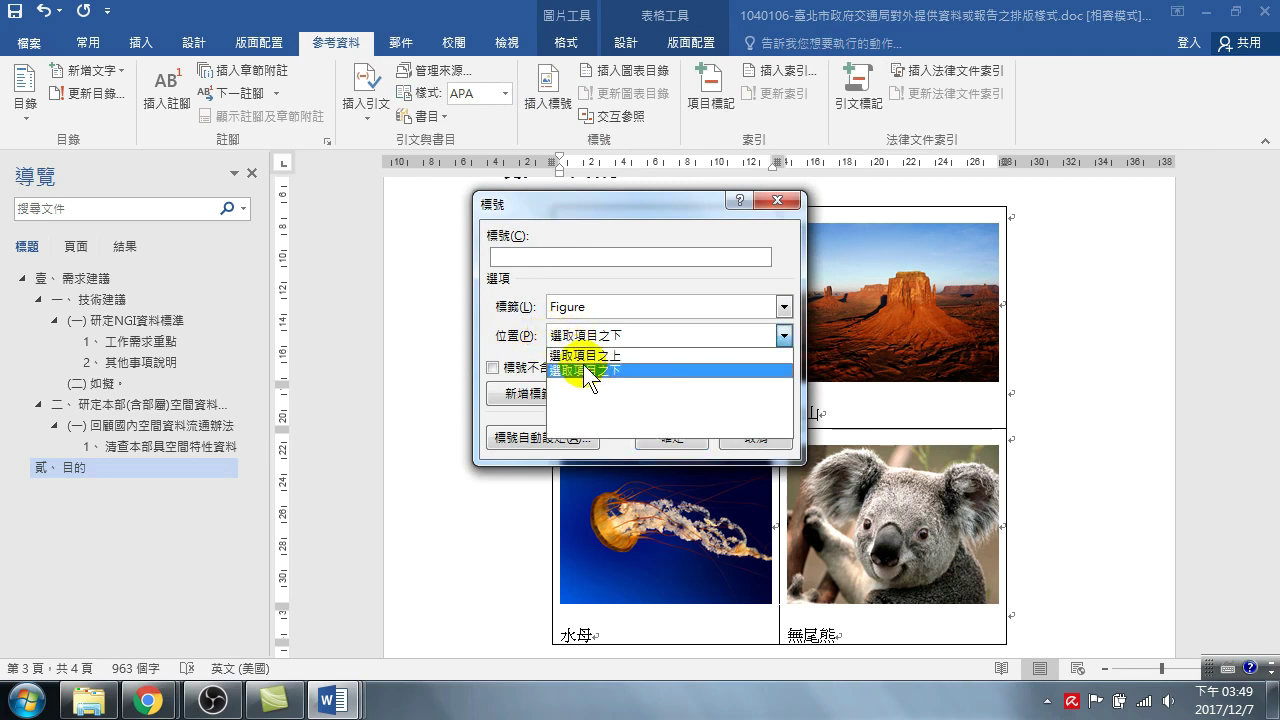
click(584, 372)
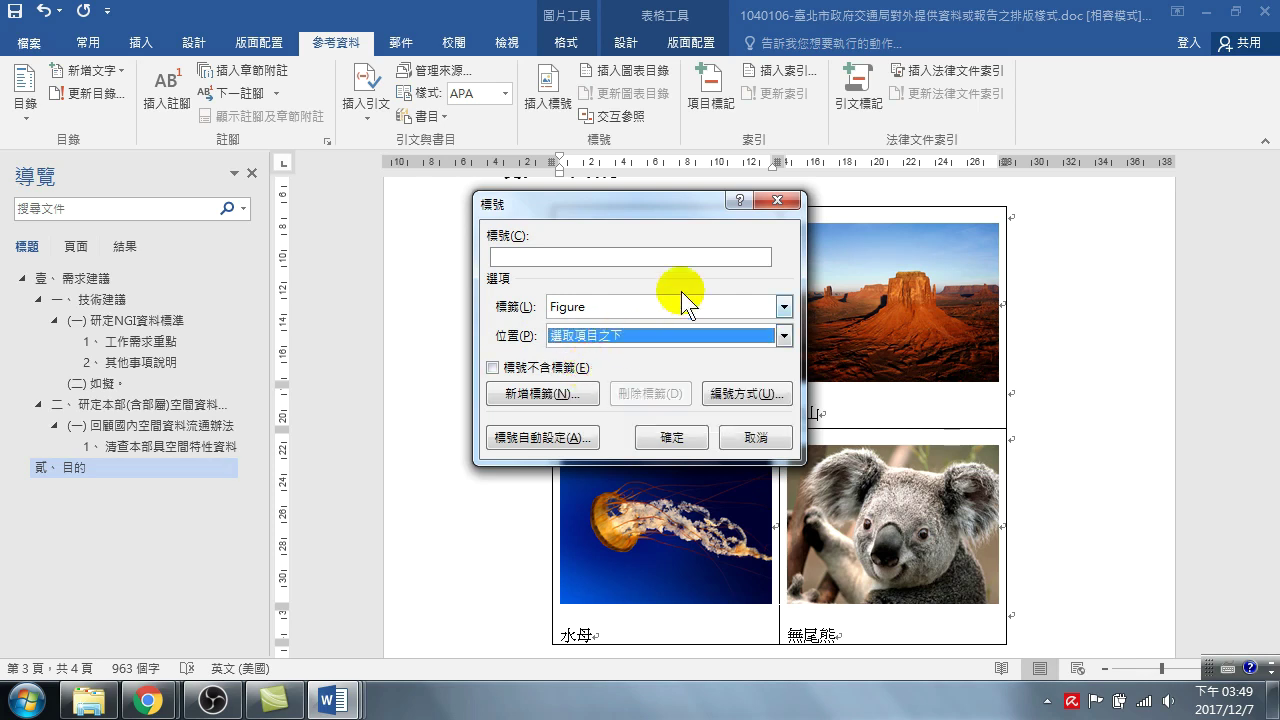
drag(689, 204, 407, 229)
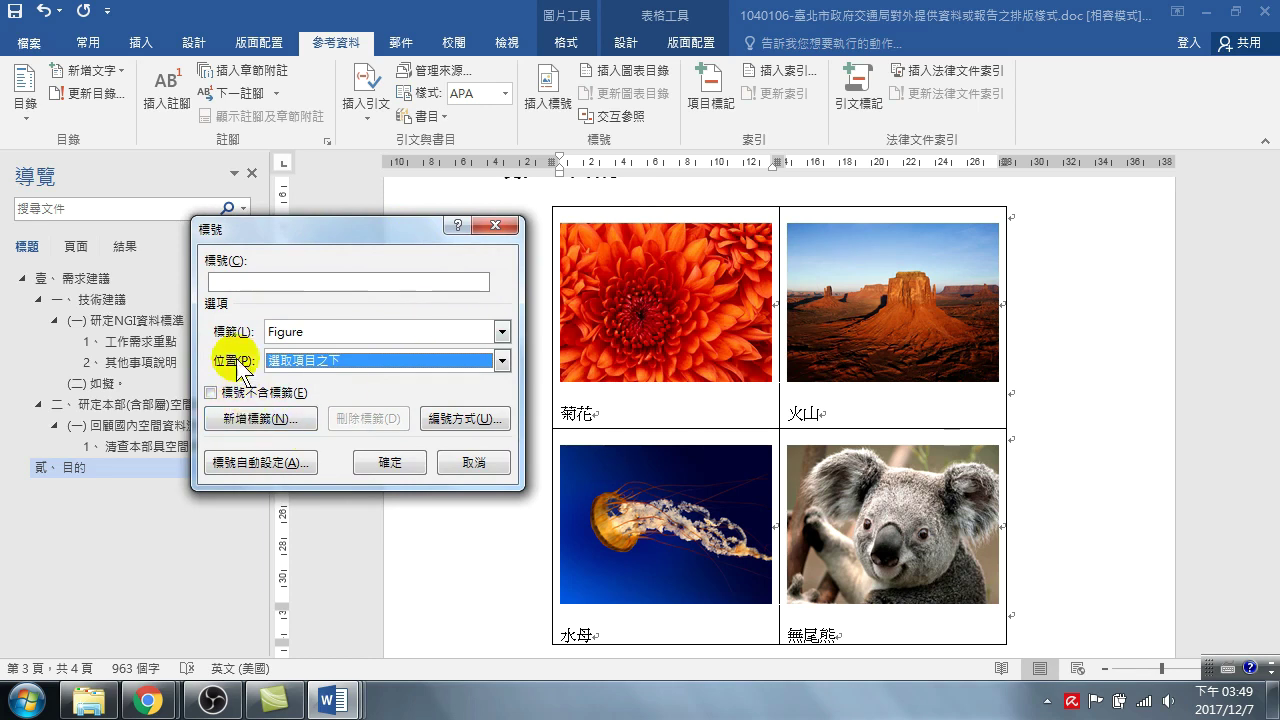
- Create the new caption label 圖 and insert caption 圖 1 under the chrysanthemum
click(313, 331)
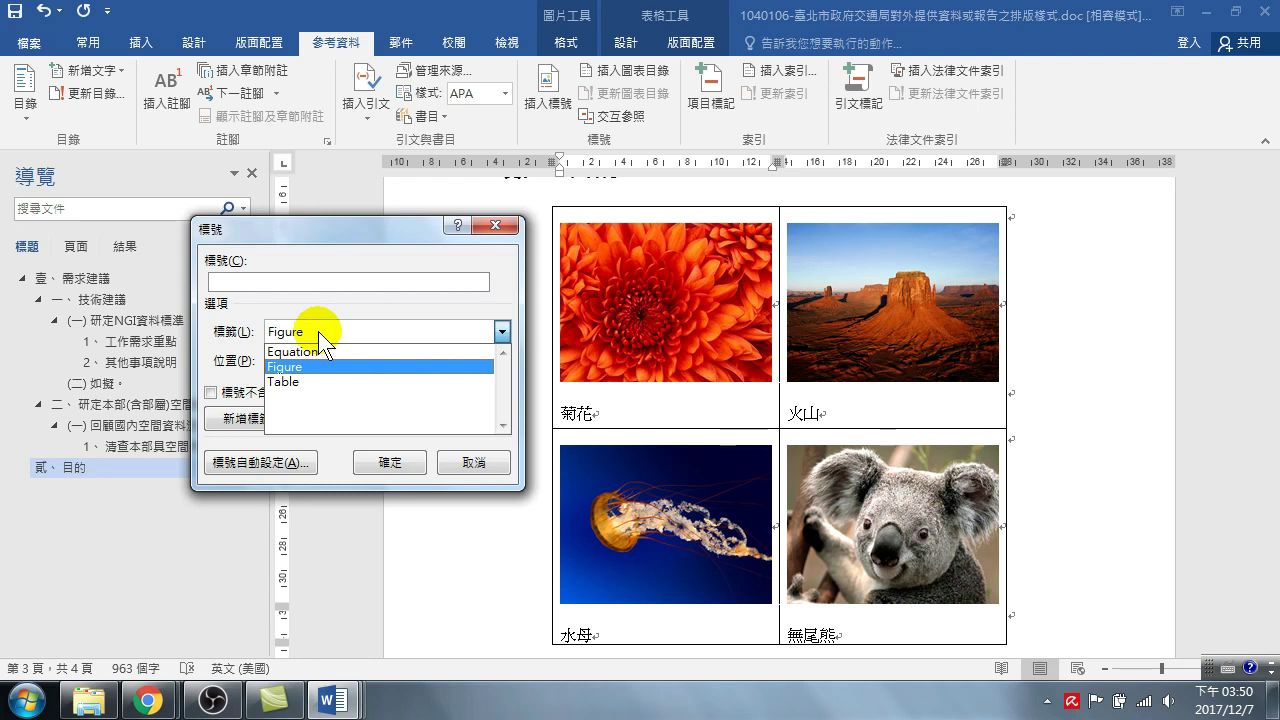
click(231, 320)
click(256, 418)
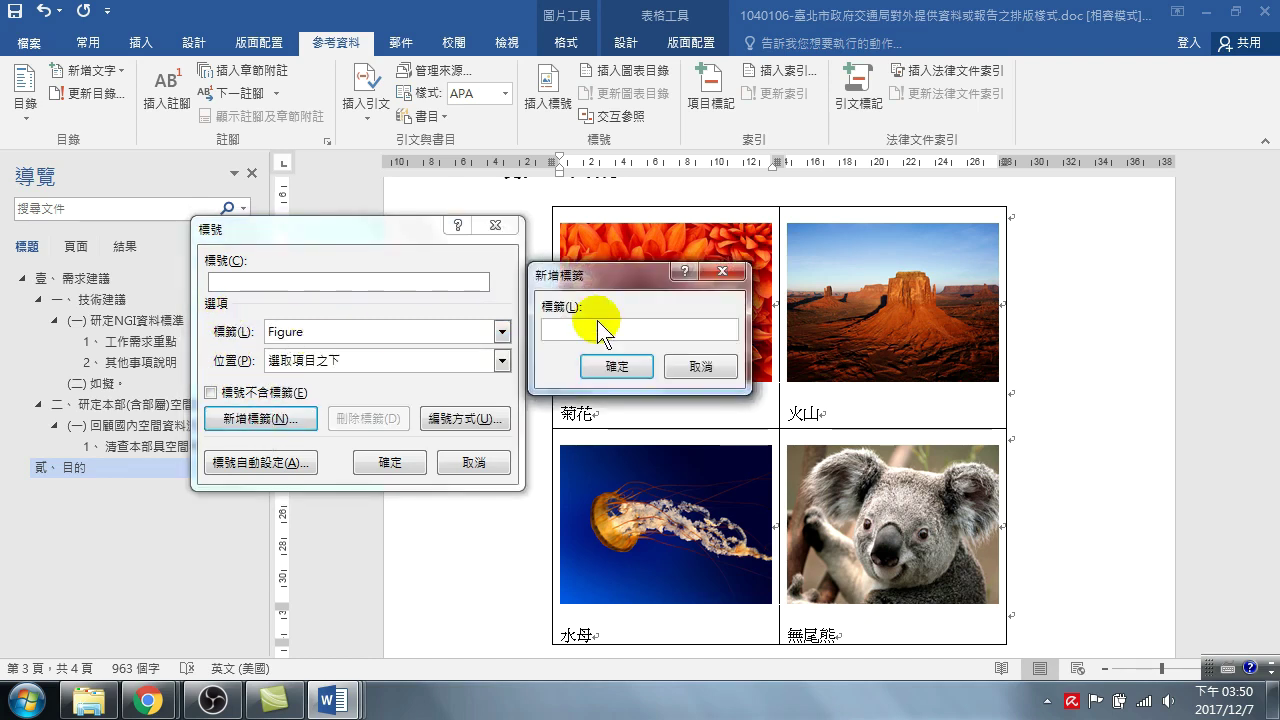
text(圖)
key(BackSpace)
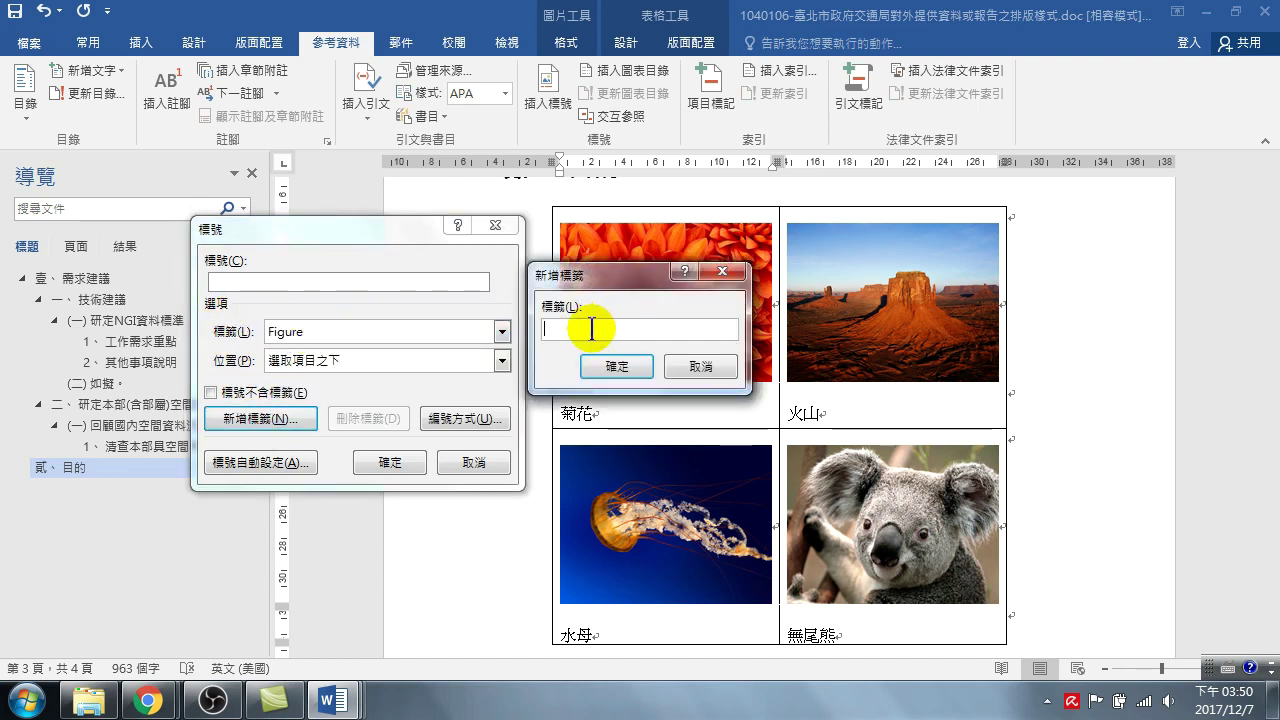
text(圖)
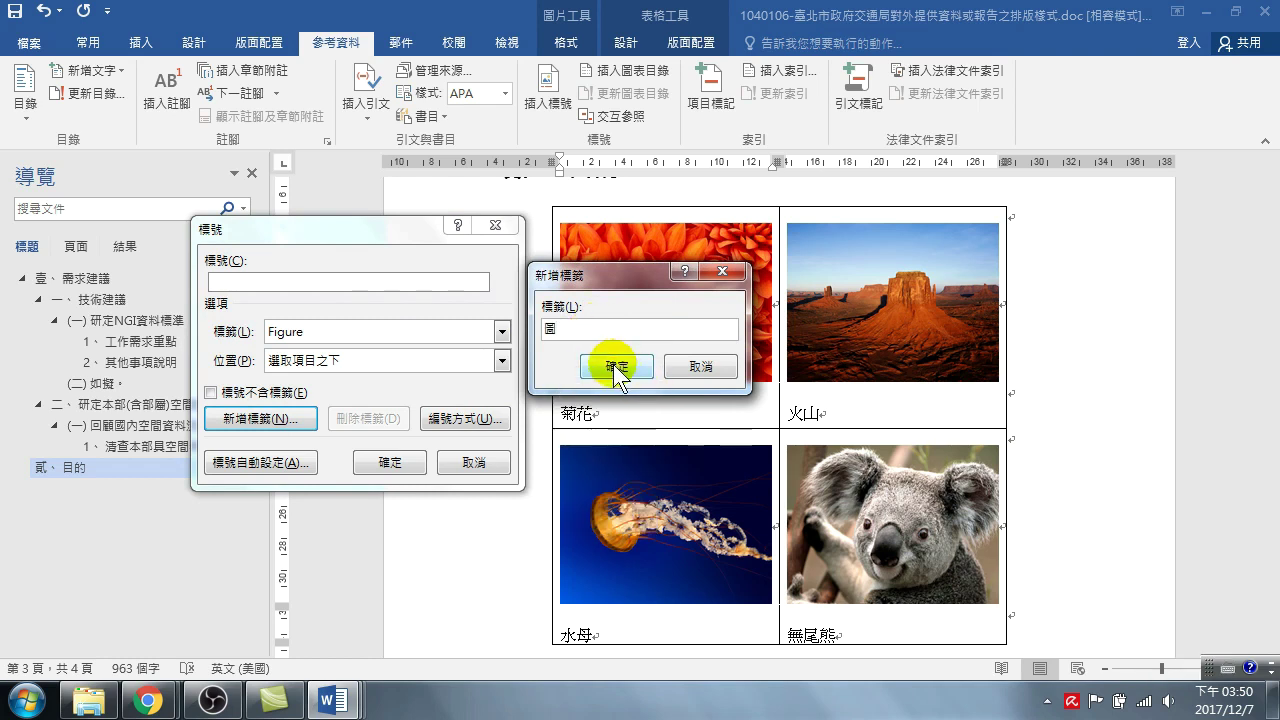
click(613, 365)
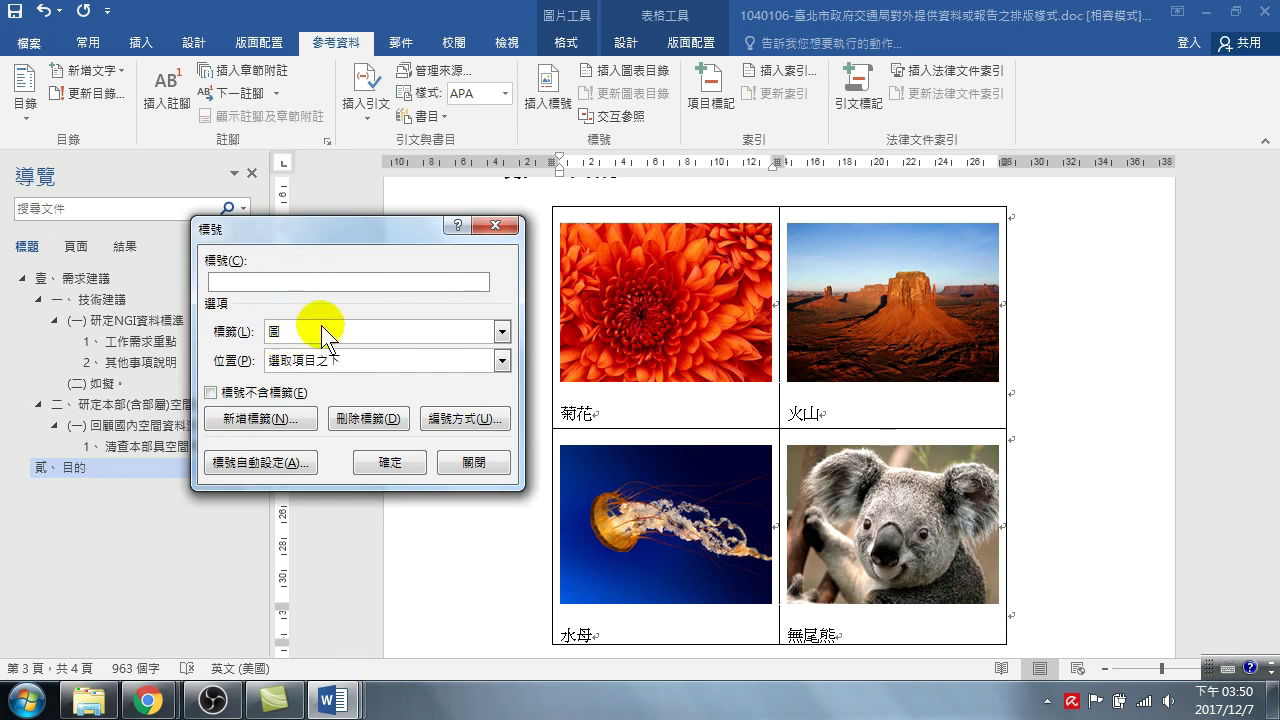
click(285, 287)
click(245, 280)
click(388, 468)
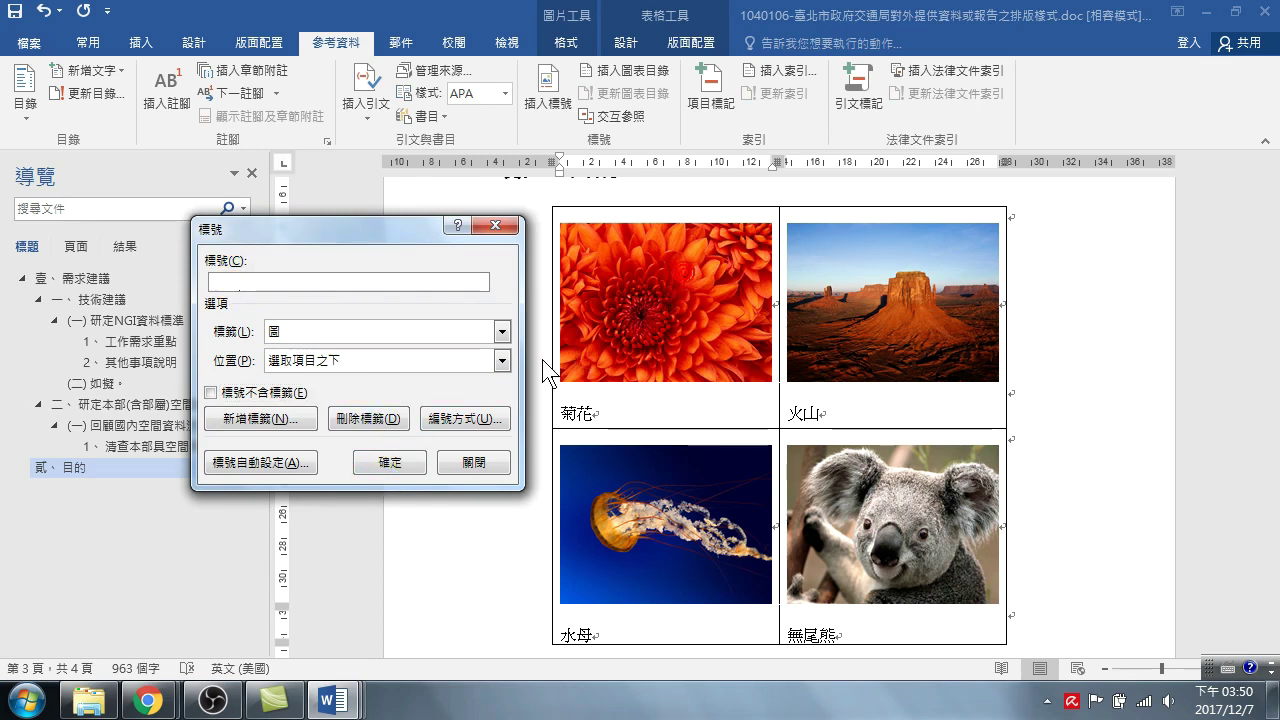
click(392, 468)
click(592, 414)
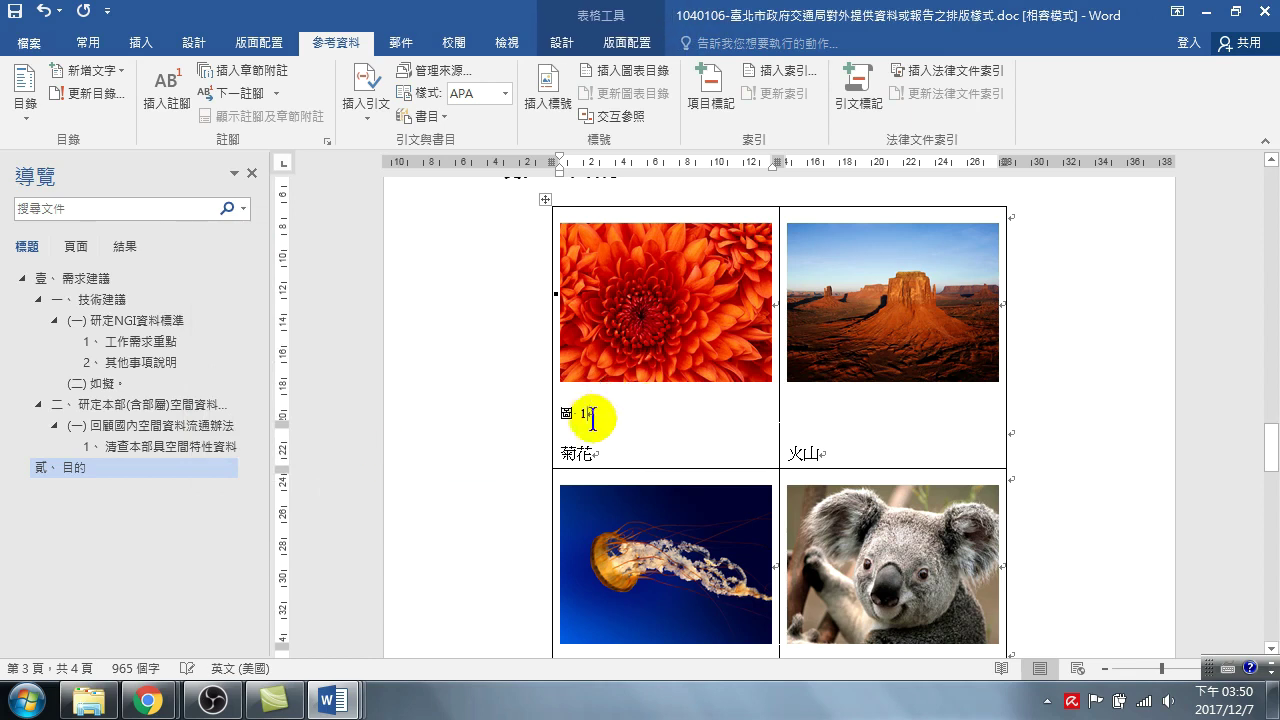
- Drag 菊花 up after the number so the first caption reads 圖 1菊花
click(584, 420)
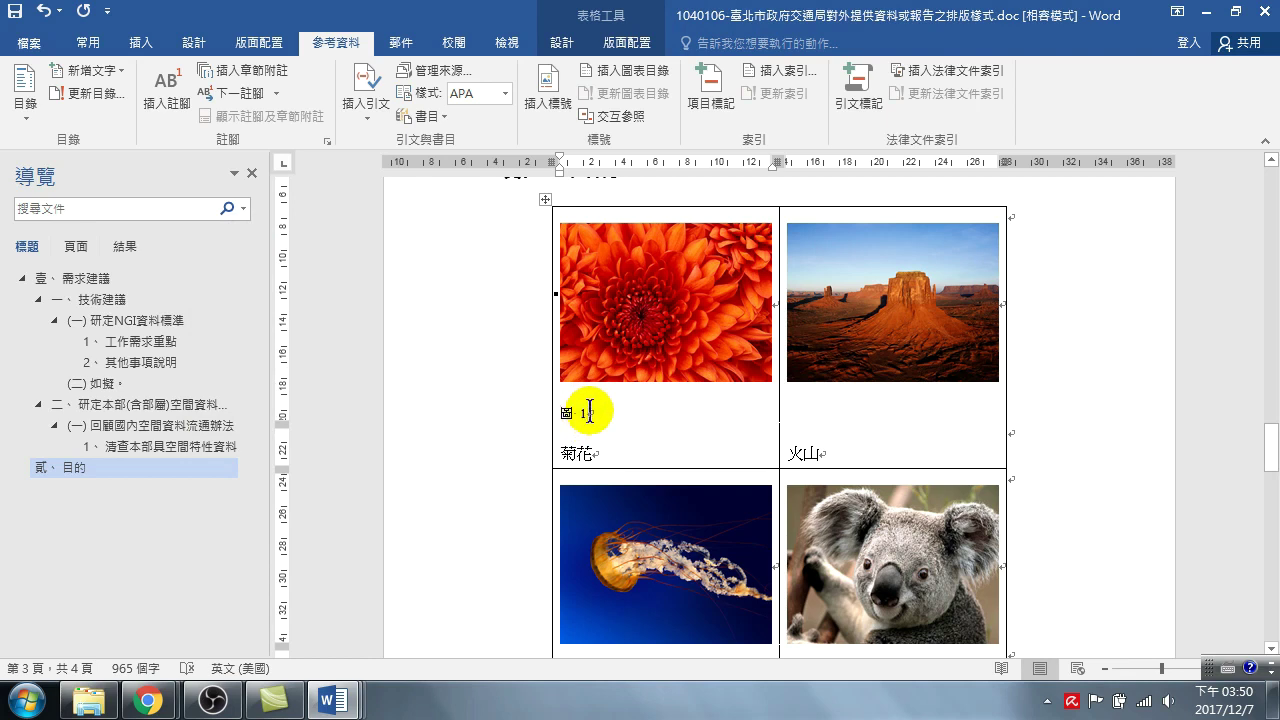
click(639, 413)
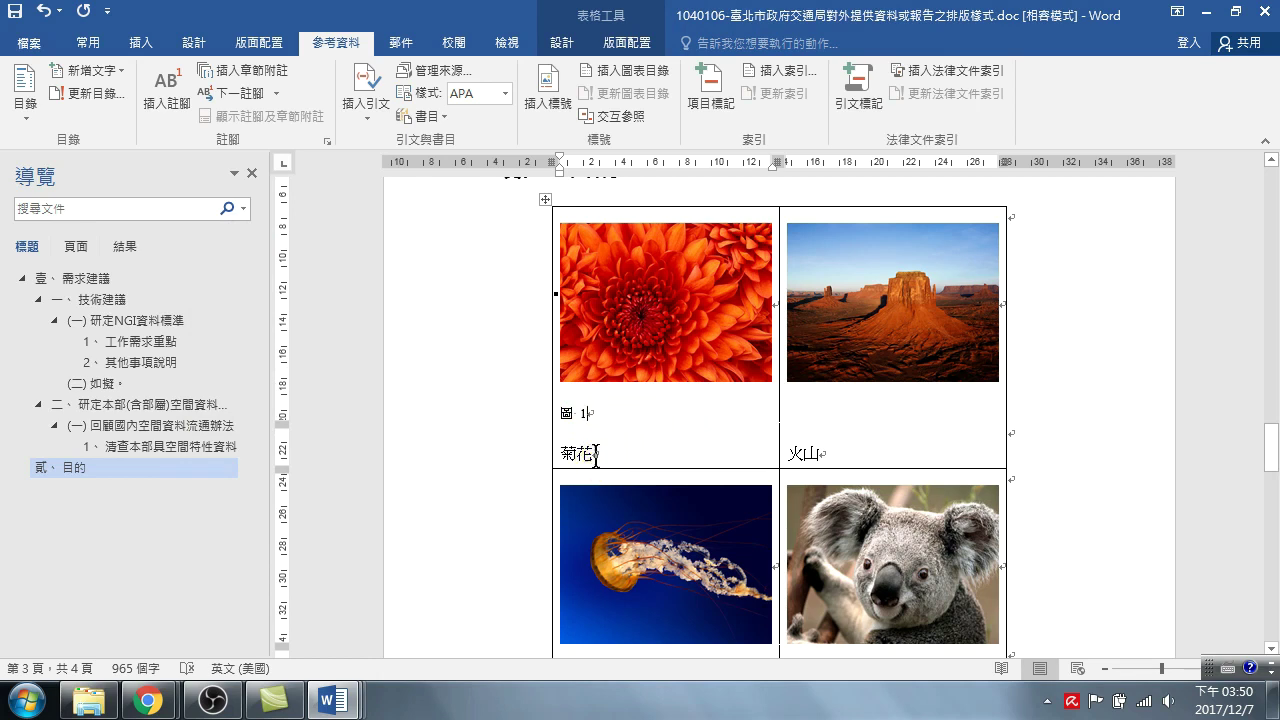
mouse_move(561, 452)
mouse_down()
mouse_move(588, 452)
mouse_move(606, 413)
mouse_up()
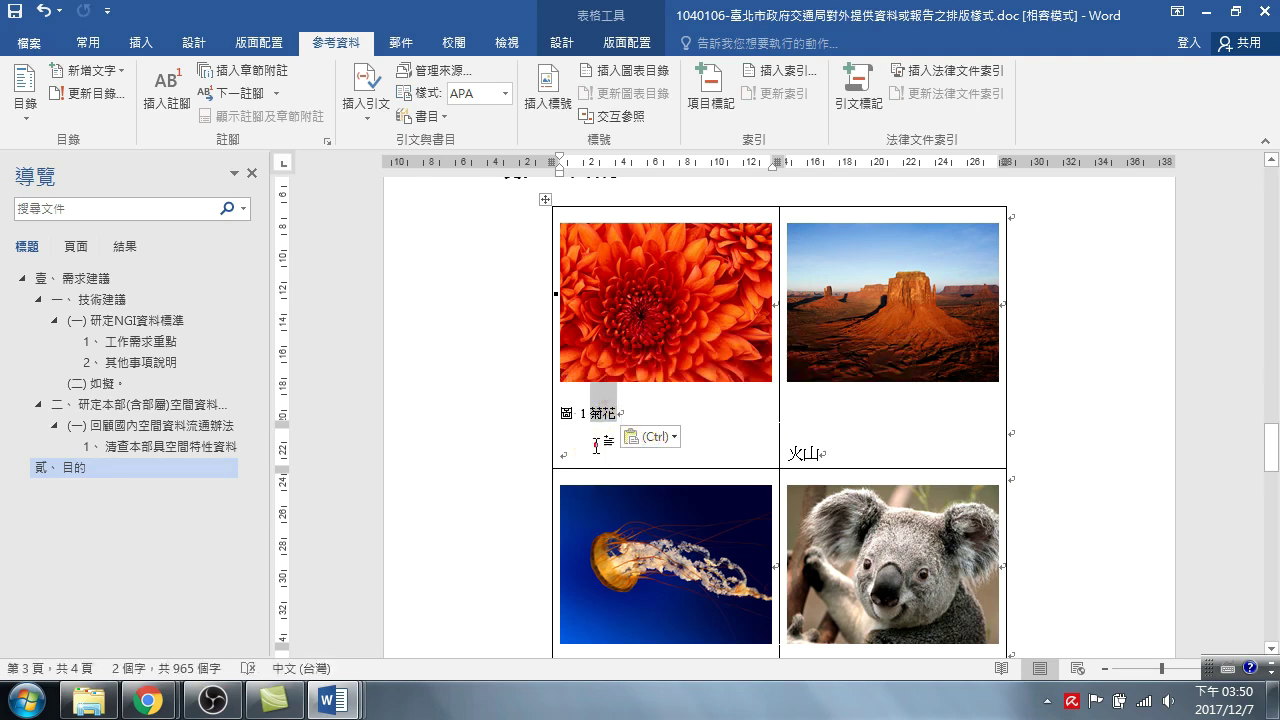
click(596, 448)
click(850, 378)
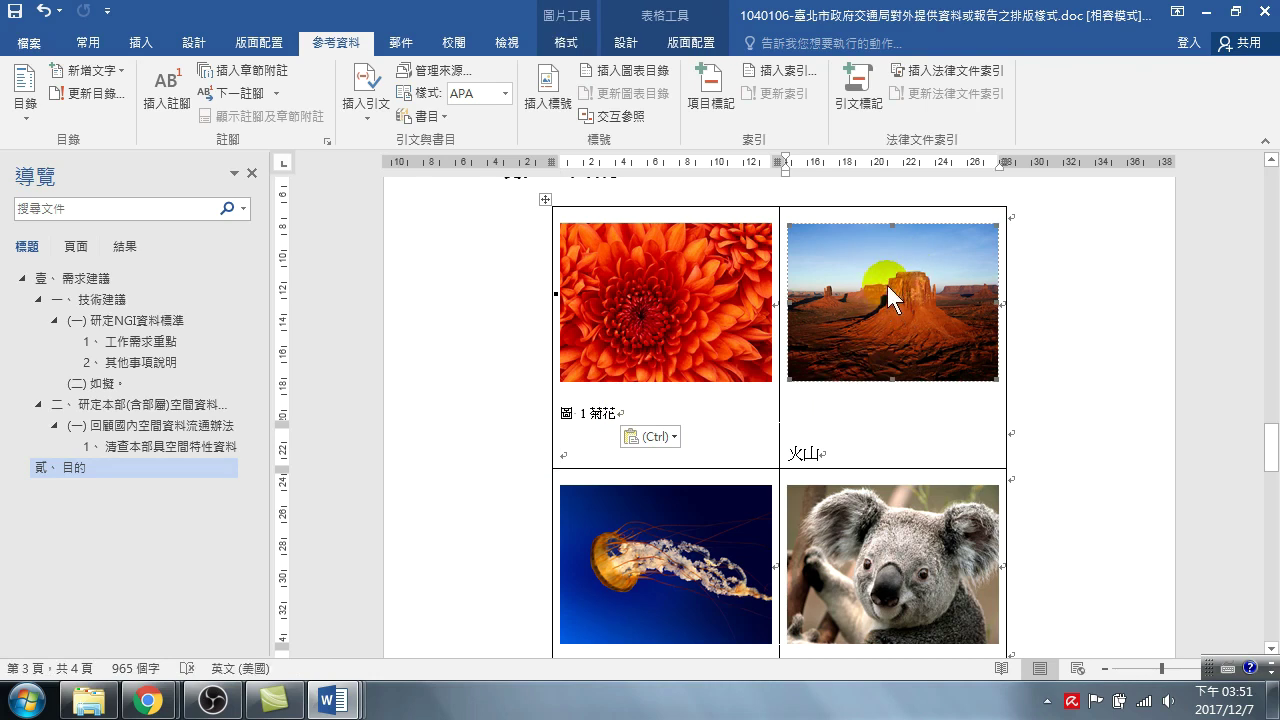
scroll(881, 295, down, 2)
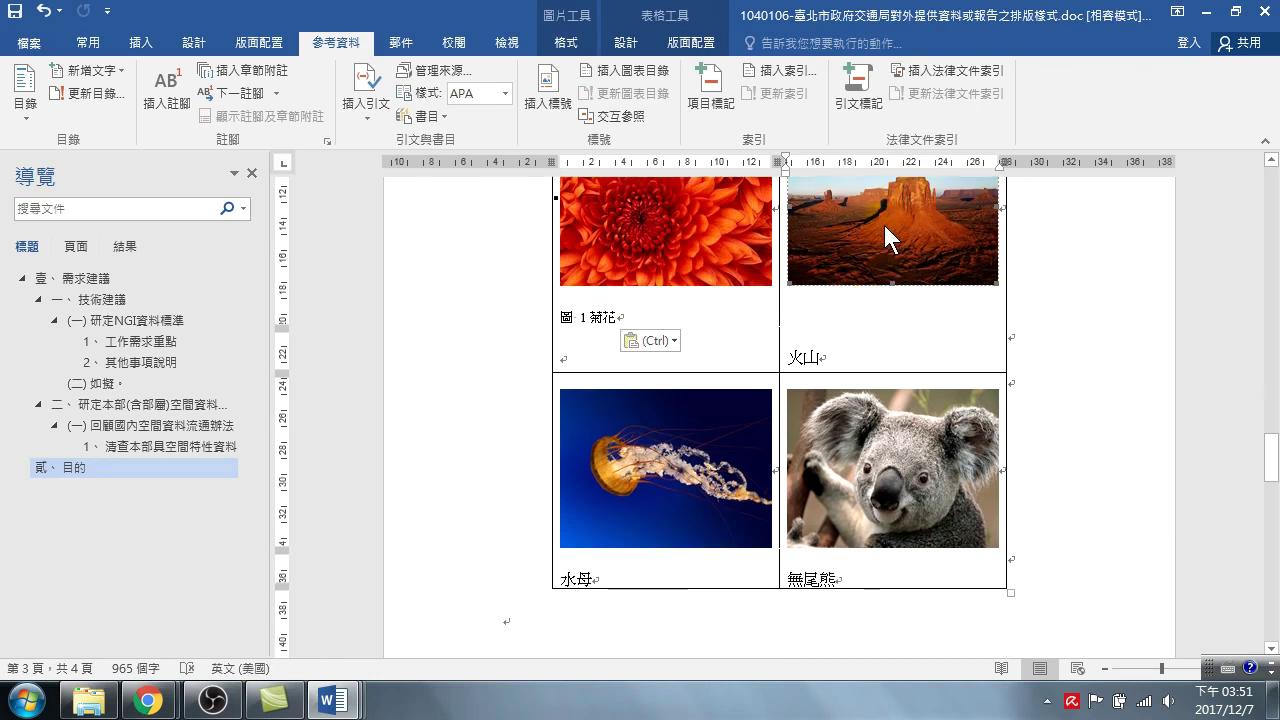
- Add caption 圖 2 to the jellyfish picture and move 水母 beside it
click(630, 487)
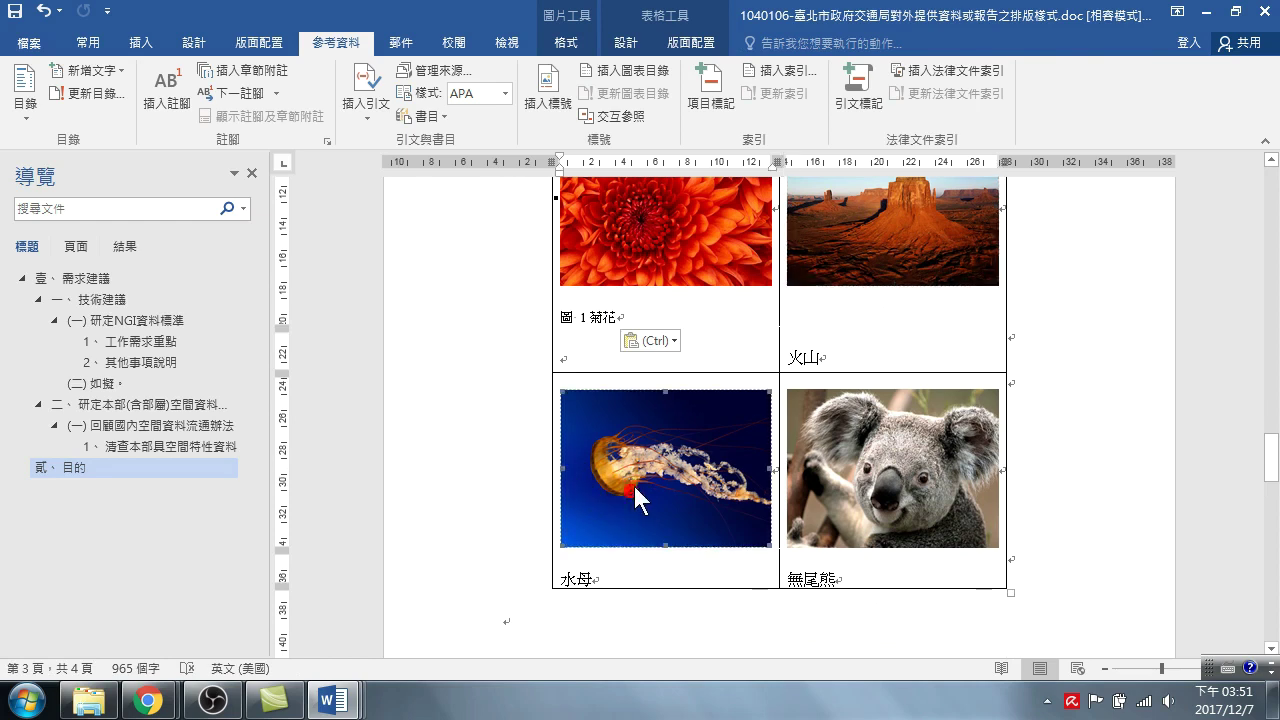
click(324, 42)
click(550, 95)
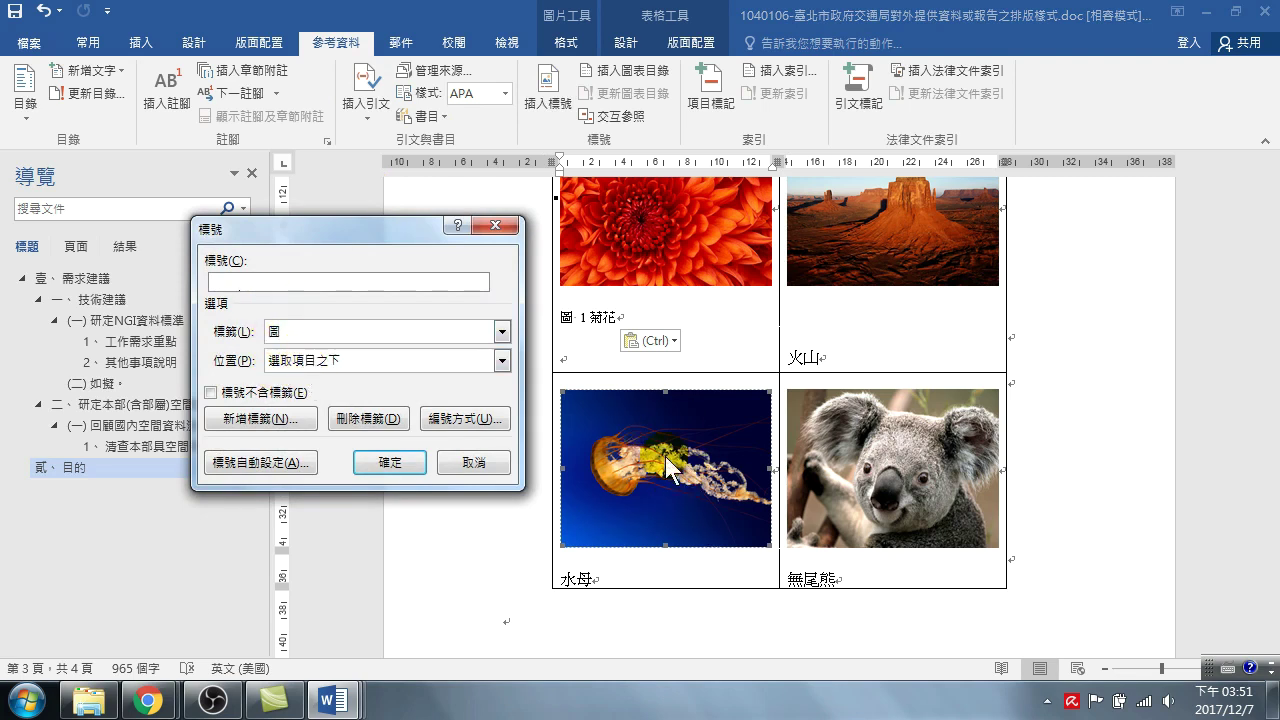
click(380, 460)
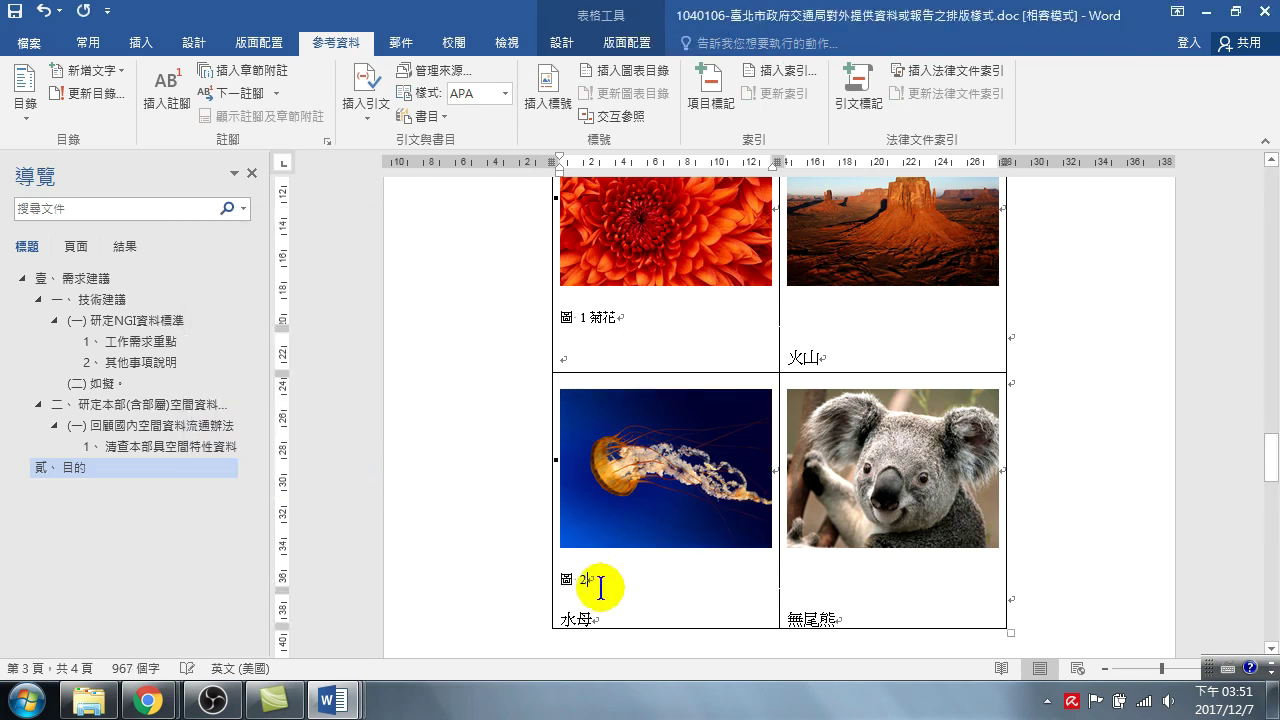
mouse_move(591, 619)
mouse_down()
mouse_move(555, 620)
mouse_move(600, 589)
mouse_up()
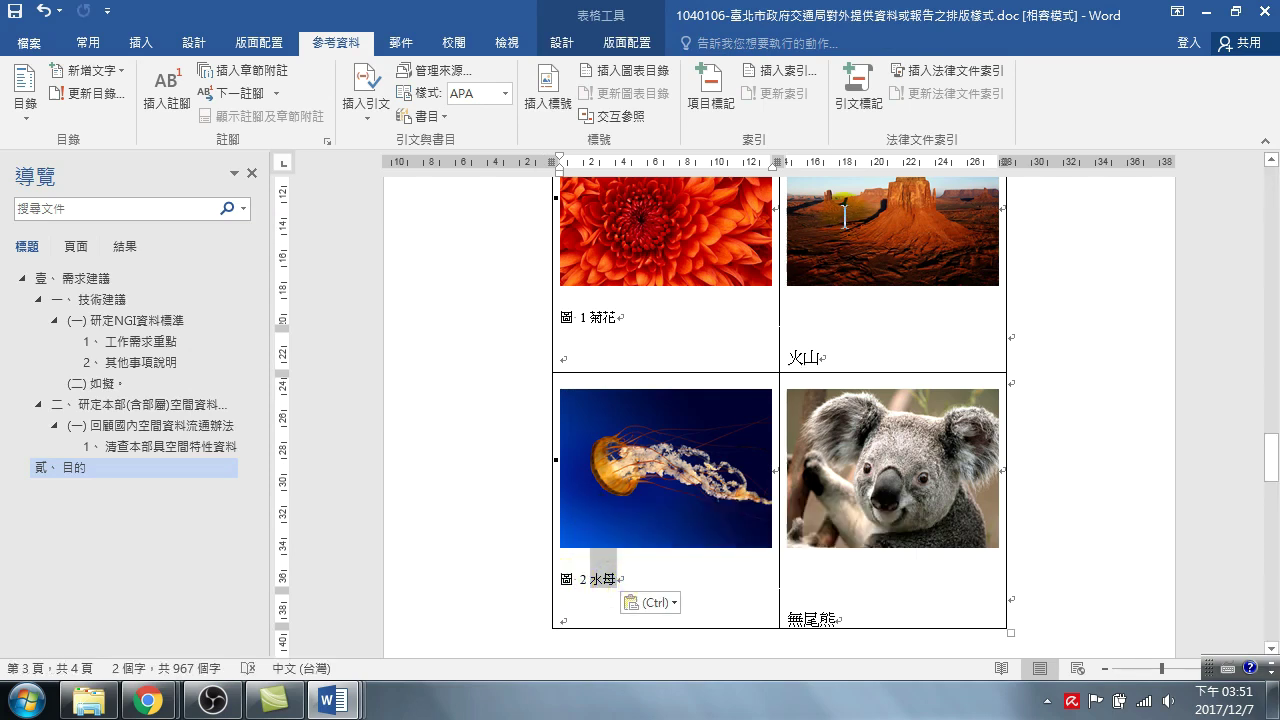
click(865, 242)
click(857, 253)
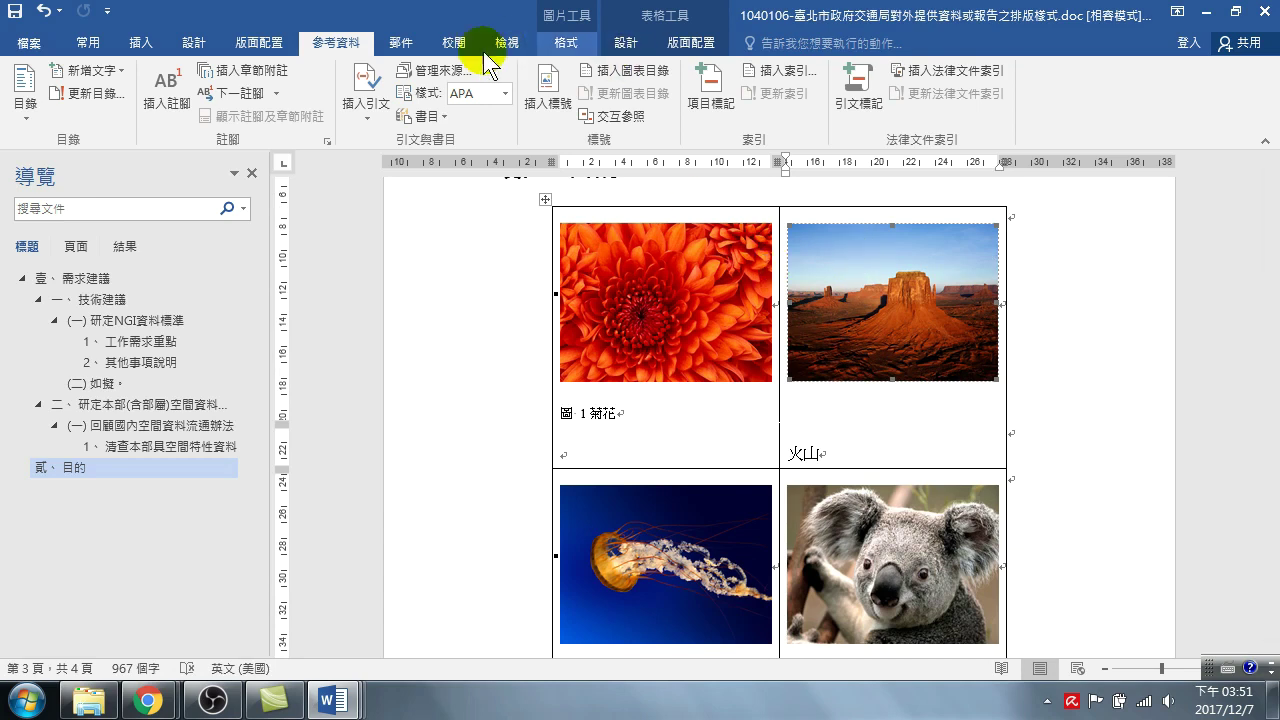
- Caption the desert picture 圖 2 and move 火山 beside the number, renumbering the jellyfish to 圖 3
click(548, 92)
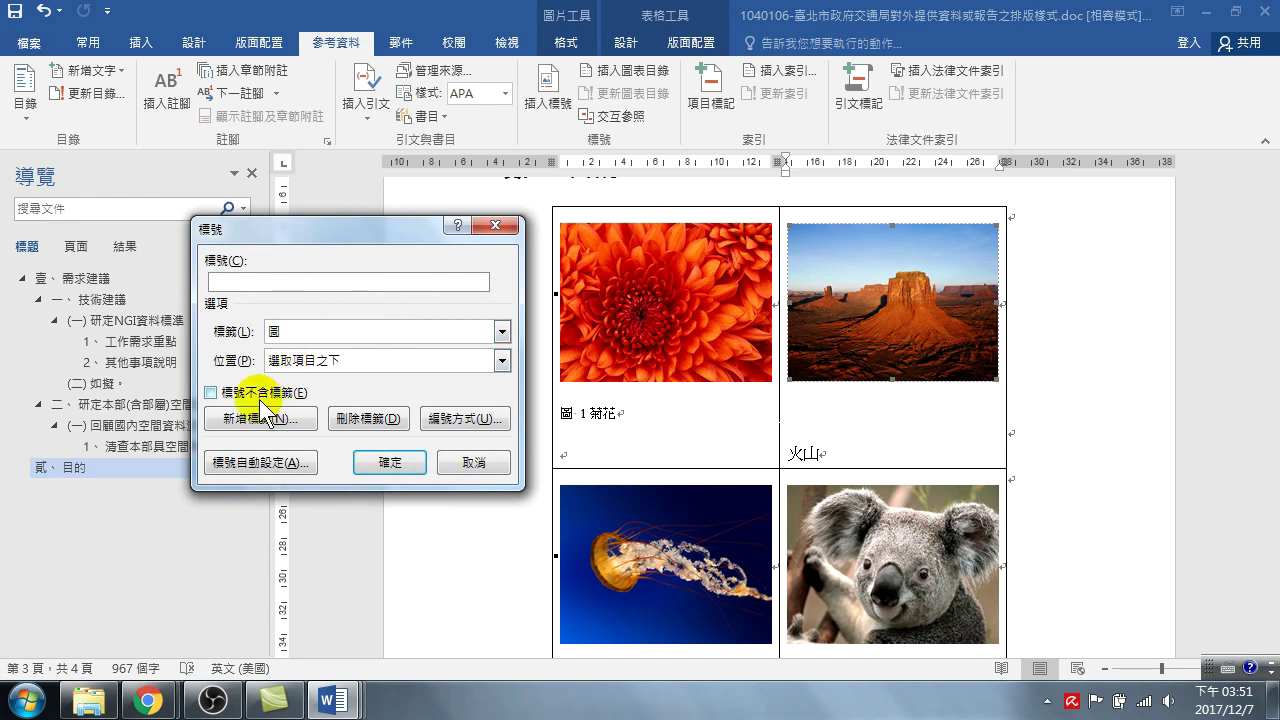
click(390, 460)
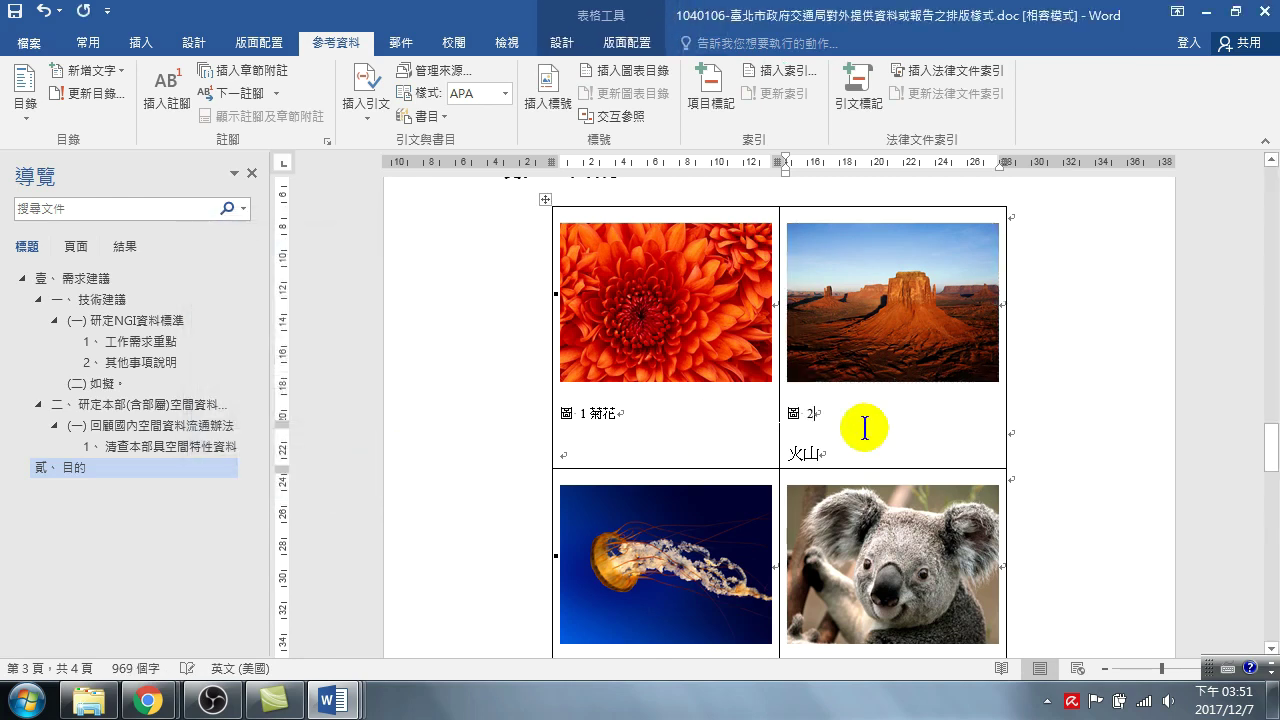
scroll(820, 408, down, 2)
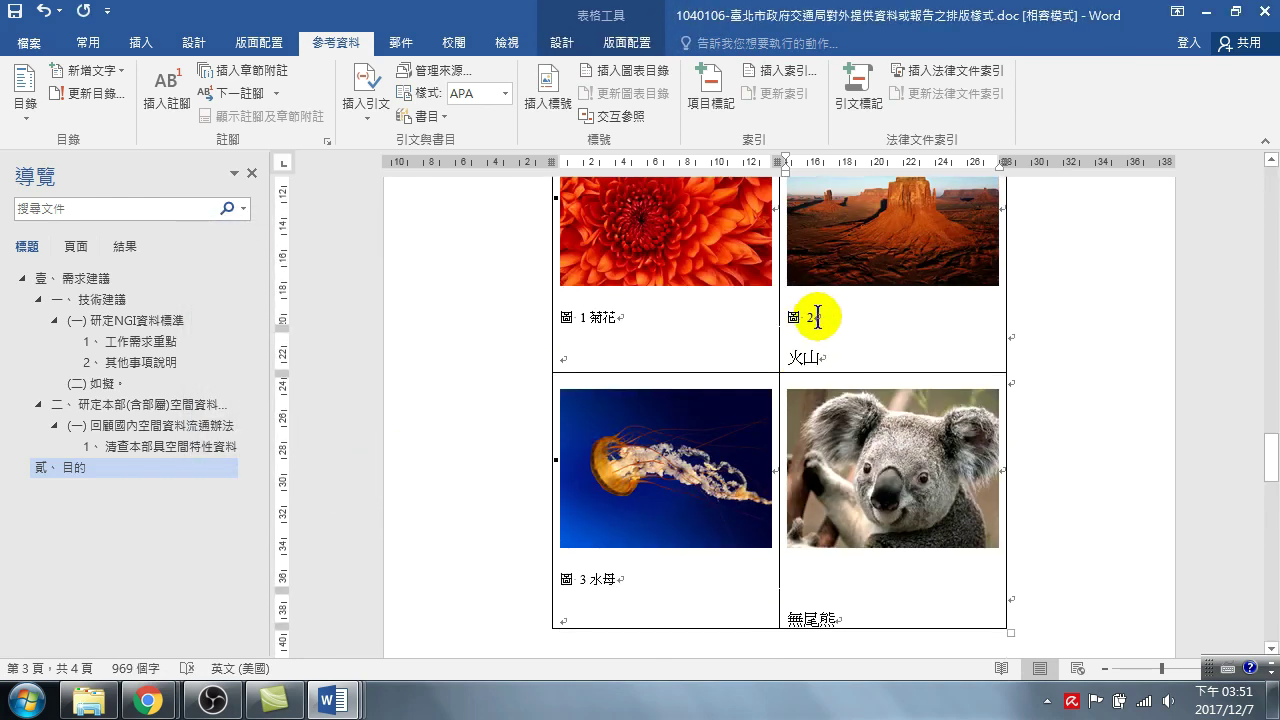
scroll(803, 433, up, 2)
scroll(803, 433, up, 1)
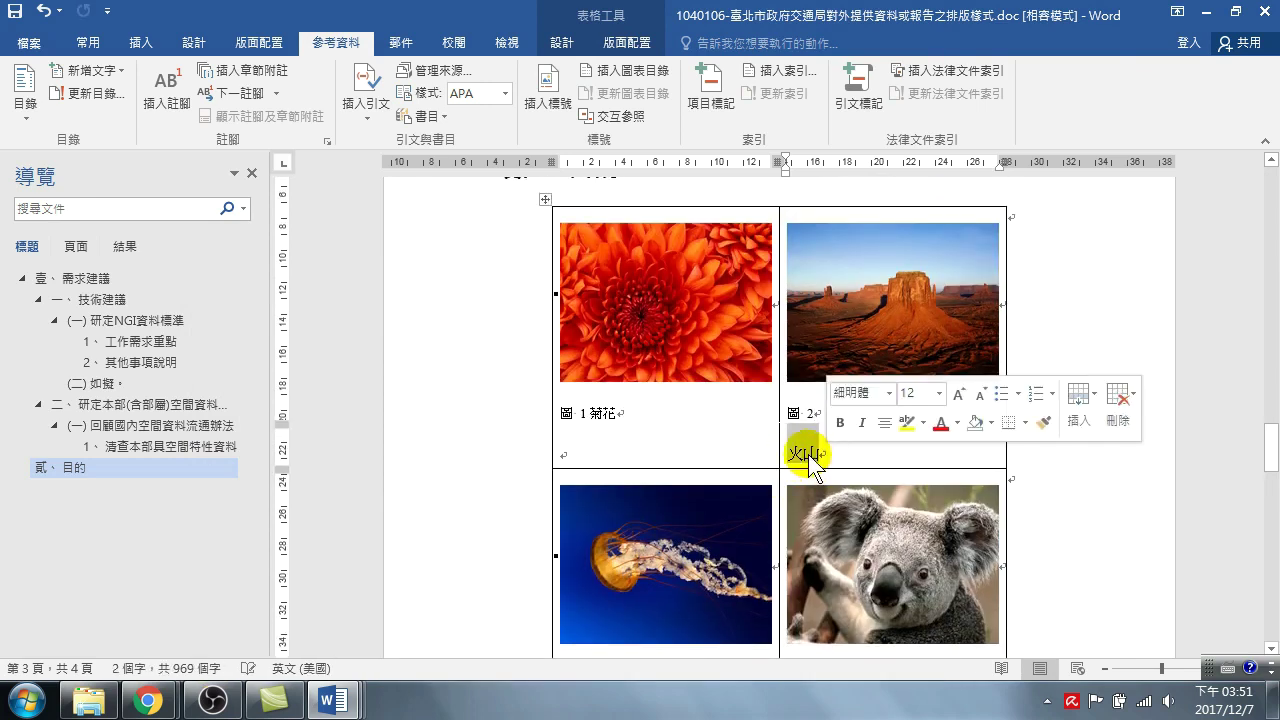
drag(807, 452, 818, 414)
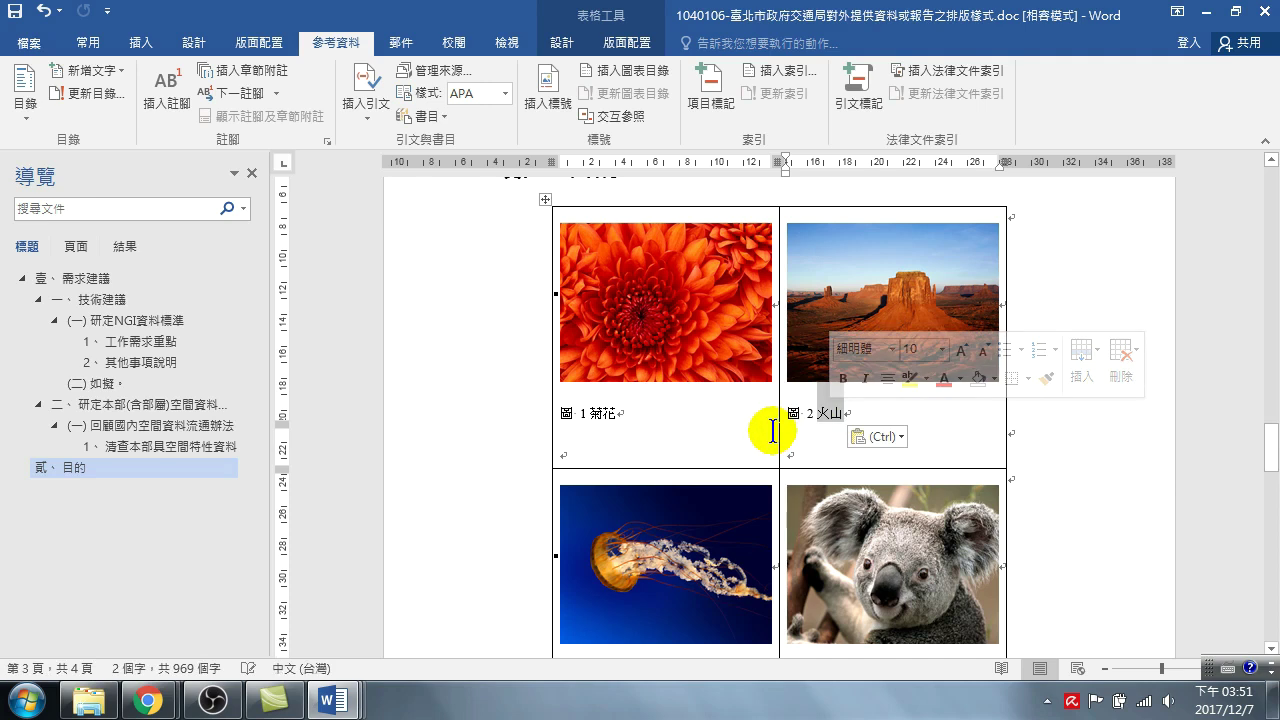
scroll(779, 438, down, 3)
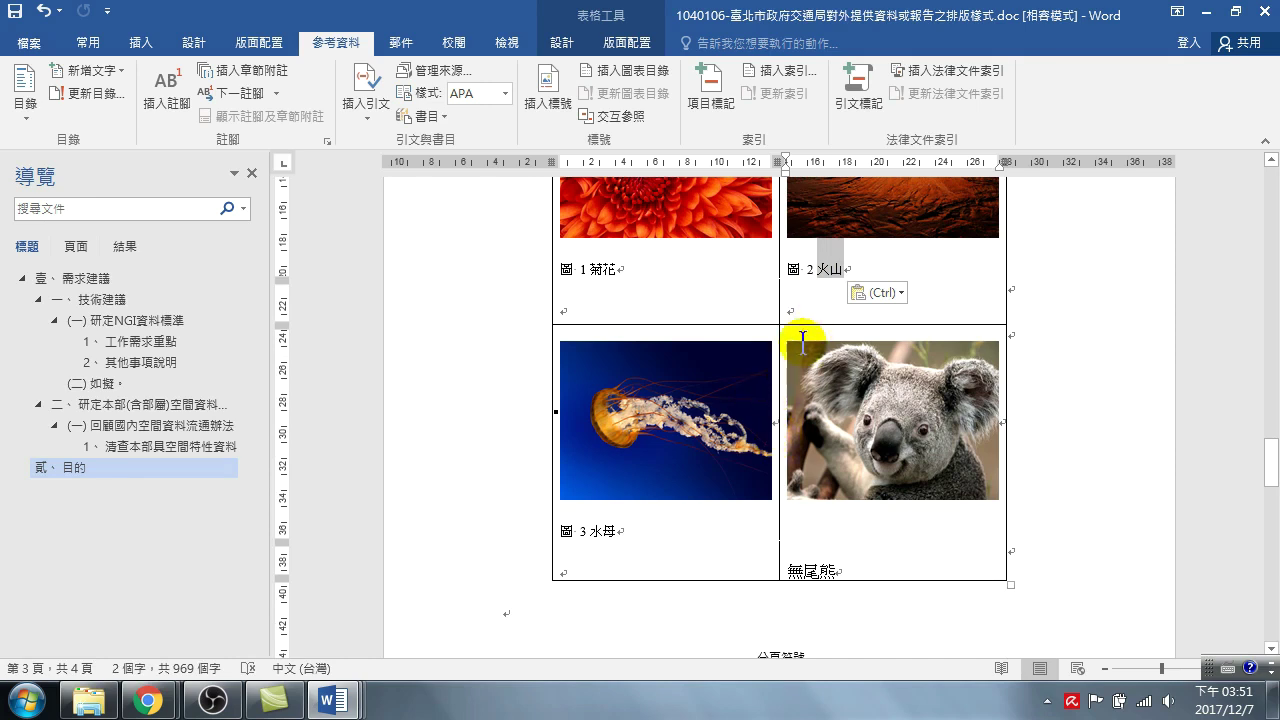
scroll(729, 331, up, 3)
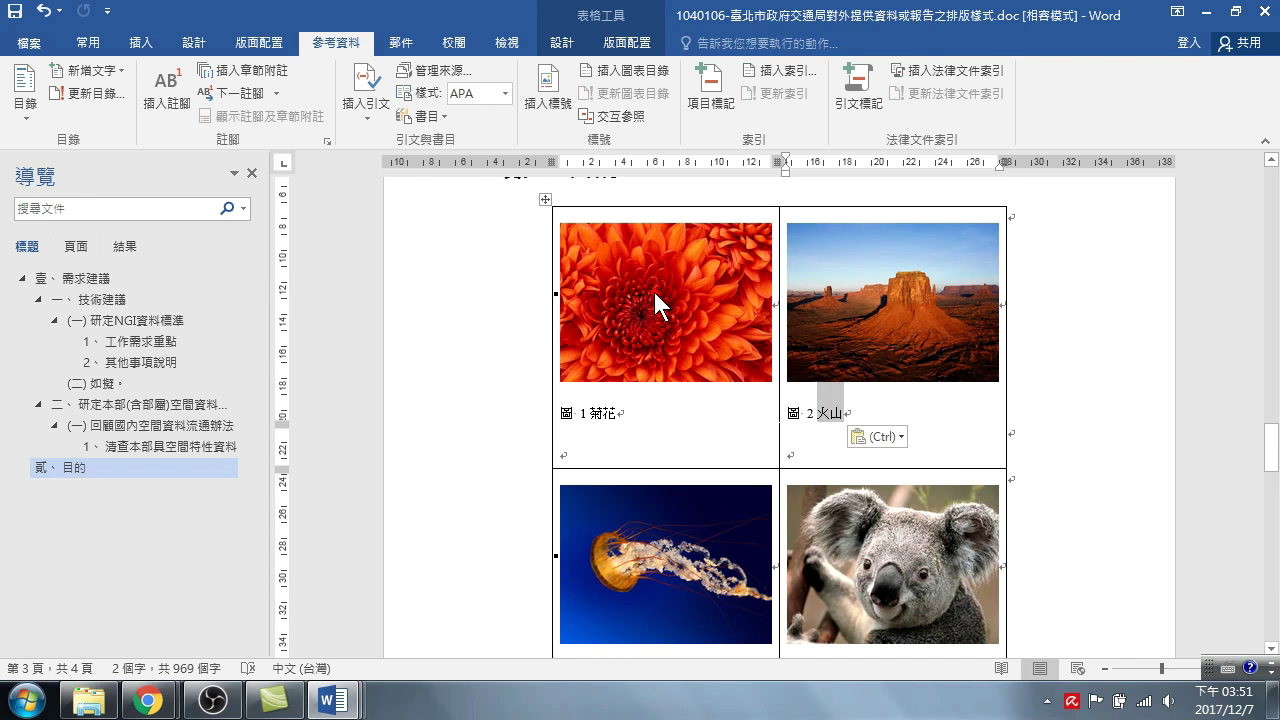
click(655, 290)
click(586, 410)
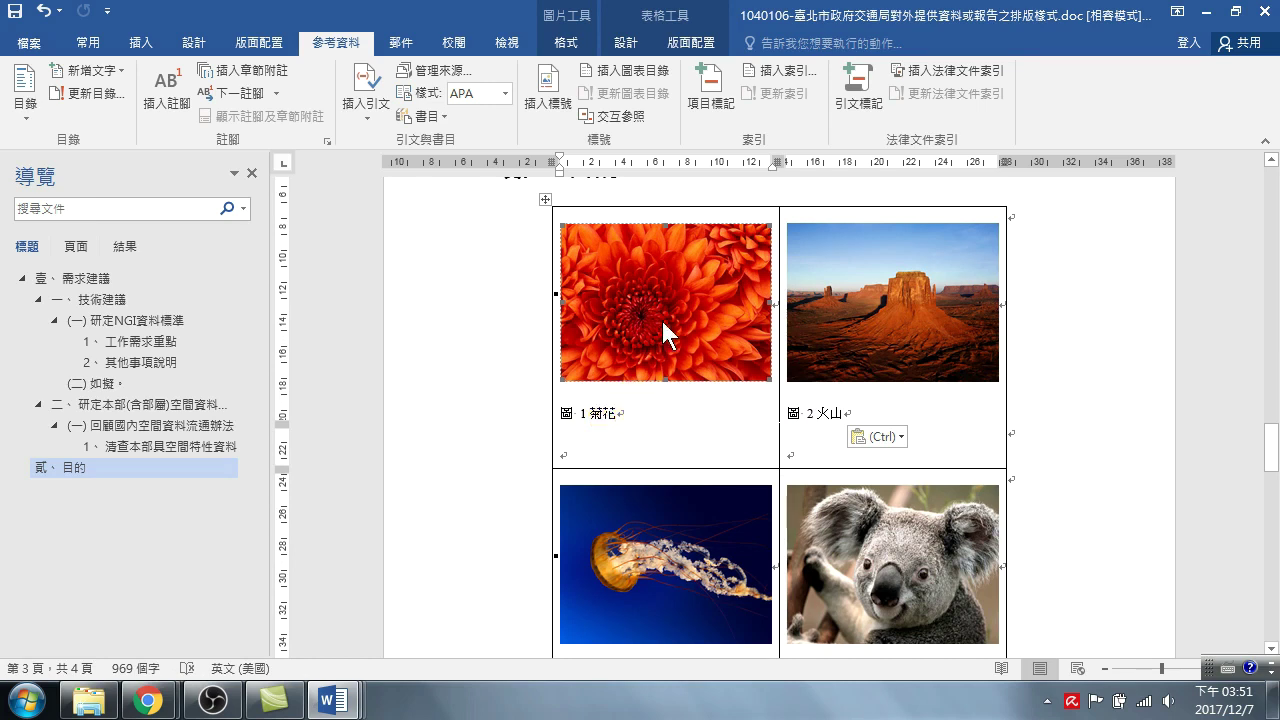
scroll(857, 439, down, 3)
click(972, 565)
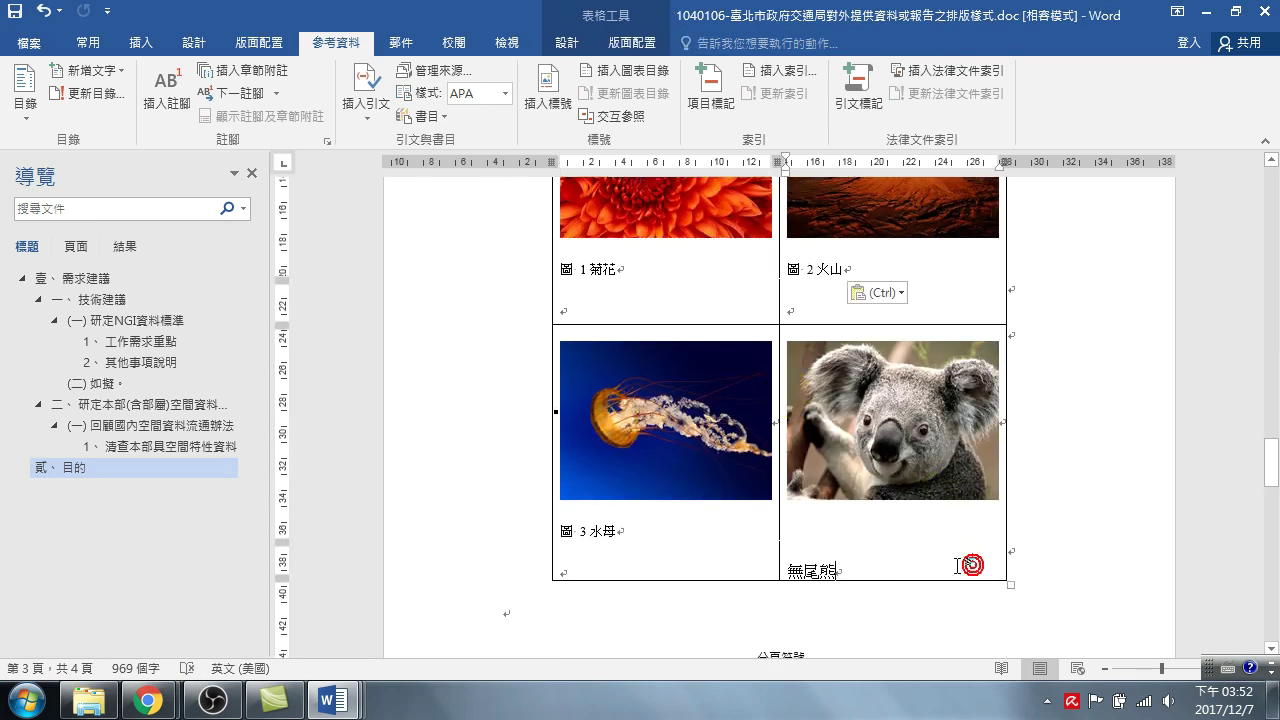
- Drag the chrysanthemum picture from the first cell into the cell below 圖 3 水母
key(Return)
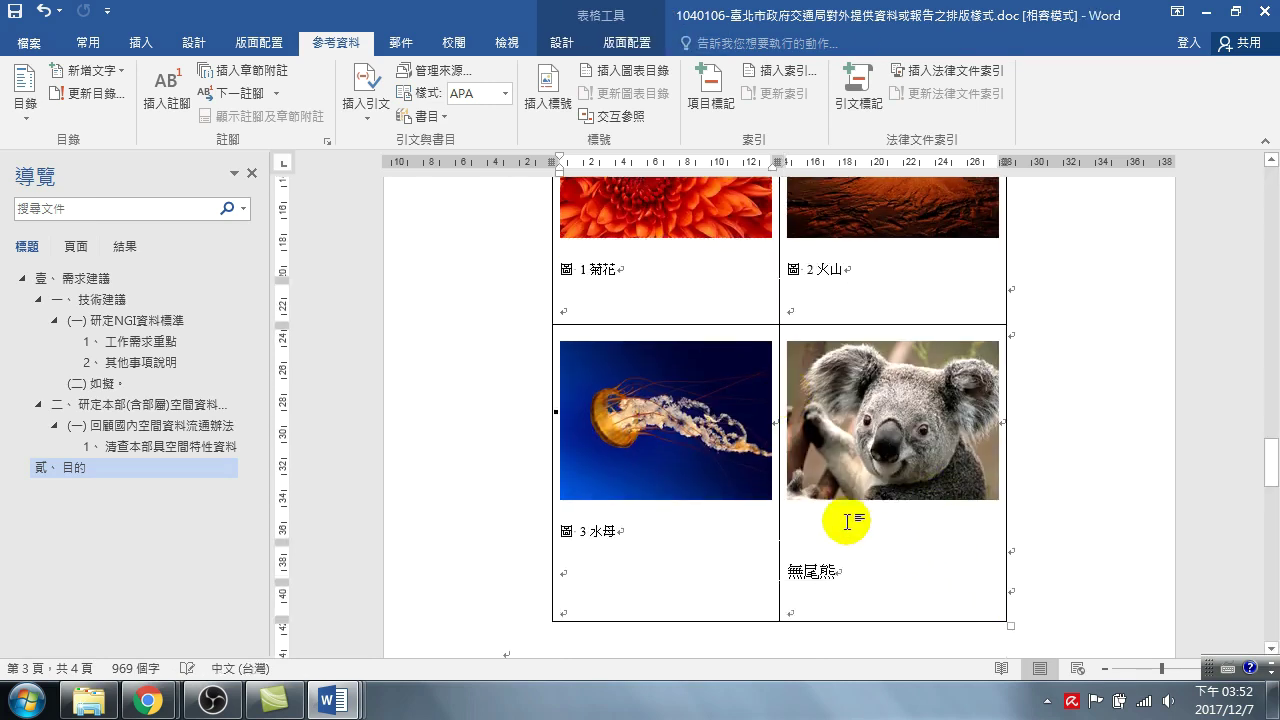
scroll(677, 326, up, 4)
click(660, 332)
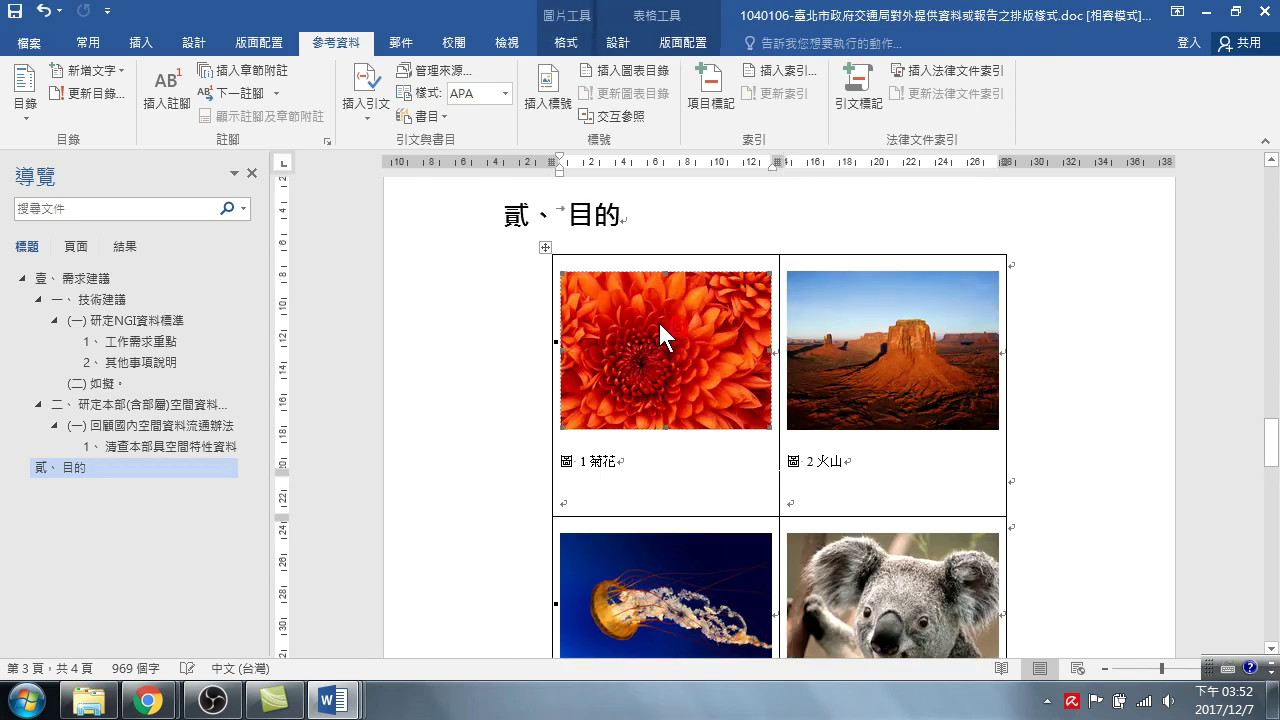
scroll(648, 335, down, 3)
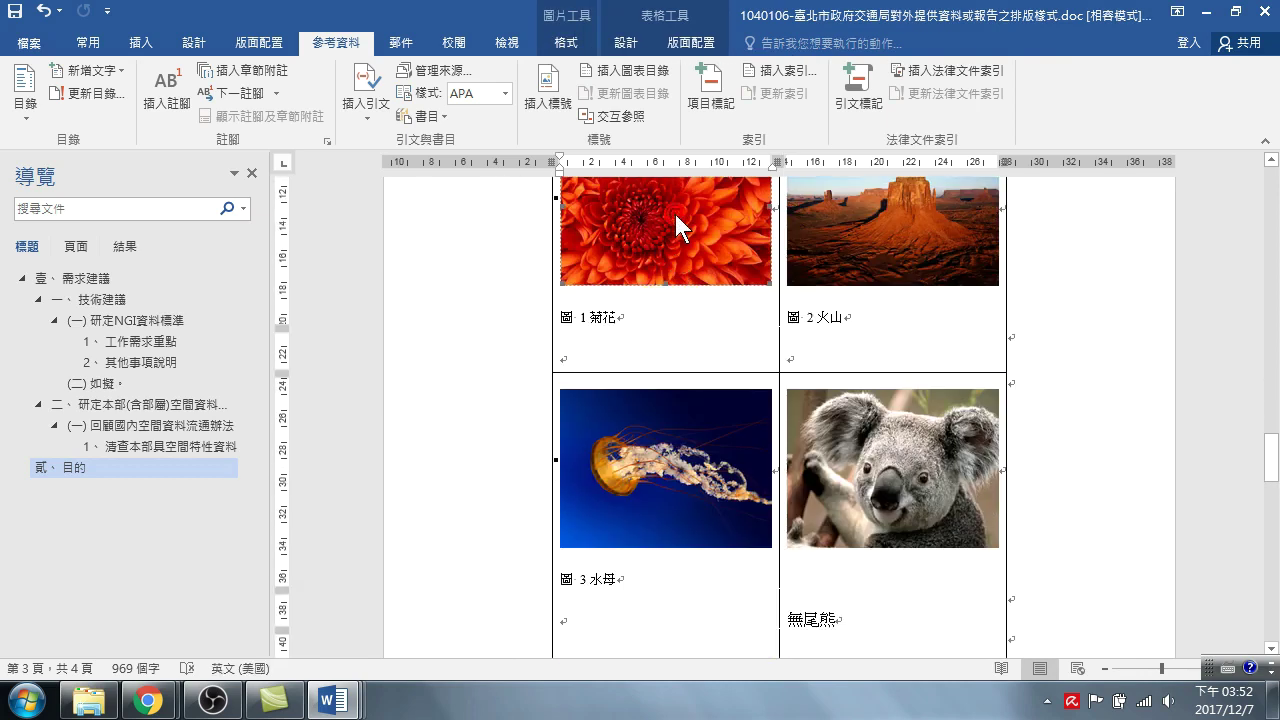
drag(674, 212, 737, 375)
mouse_move(722, 427)
mouse_down()
mouse_move(600, 563)
mouse_move(597, 590)
mouse_up()
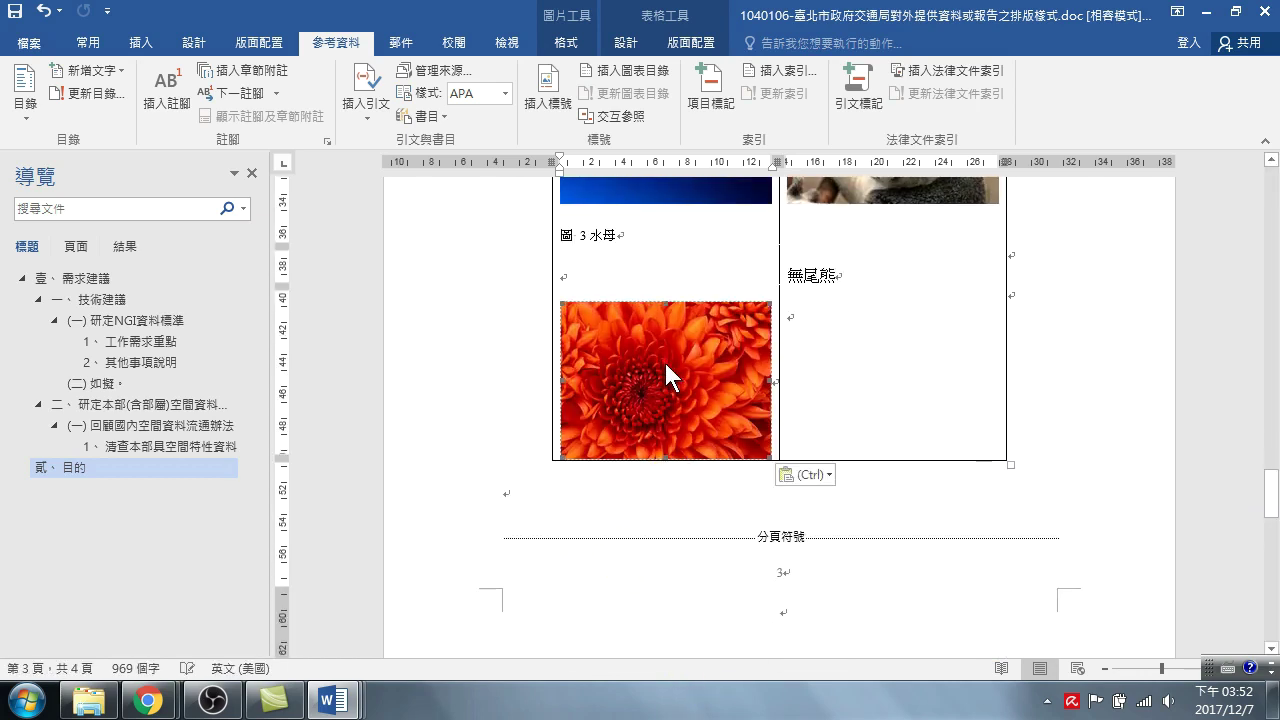
scroll(655, 353, up, 2)
scroll(655, 353, up, 5)
scroll(650, 250, up, 3)
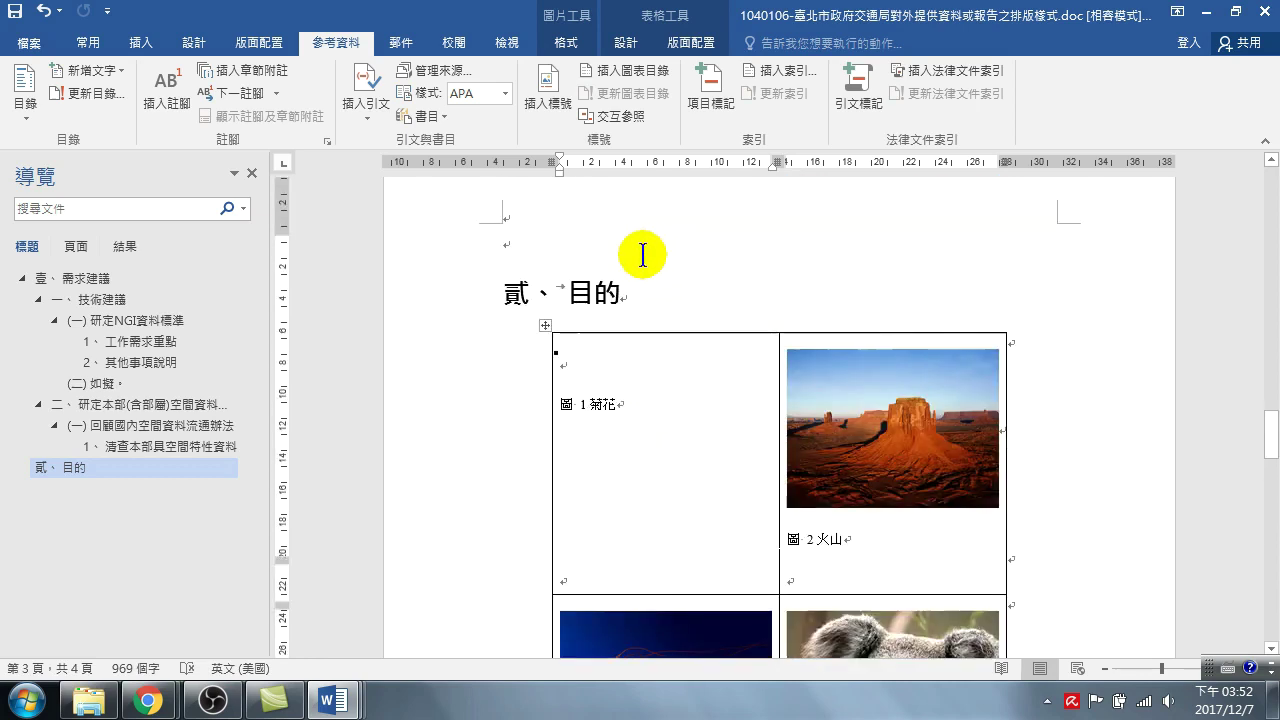
click(595, 378)
- Add a figure caption to the moved chrysanthemum picture with References > Insert Caption
scroll(634, 434, down, 4)
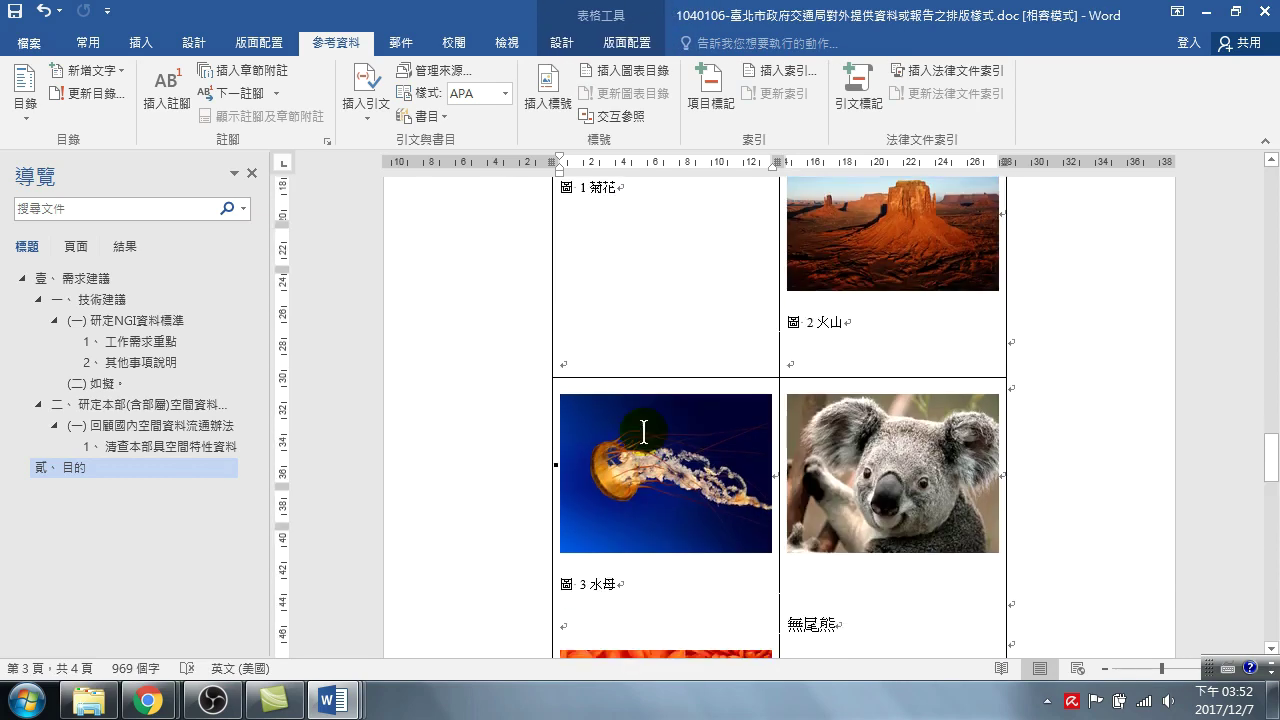
scroll(646, 434, down, 5)
click(645, 463)
click(370, 42)
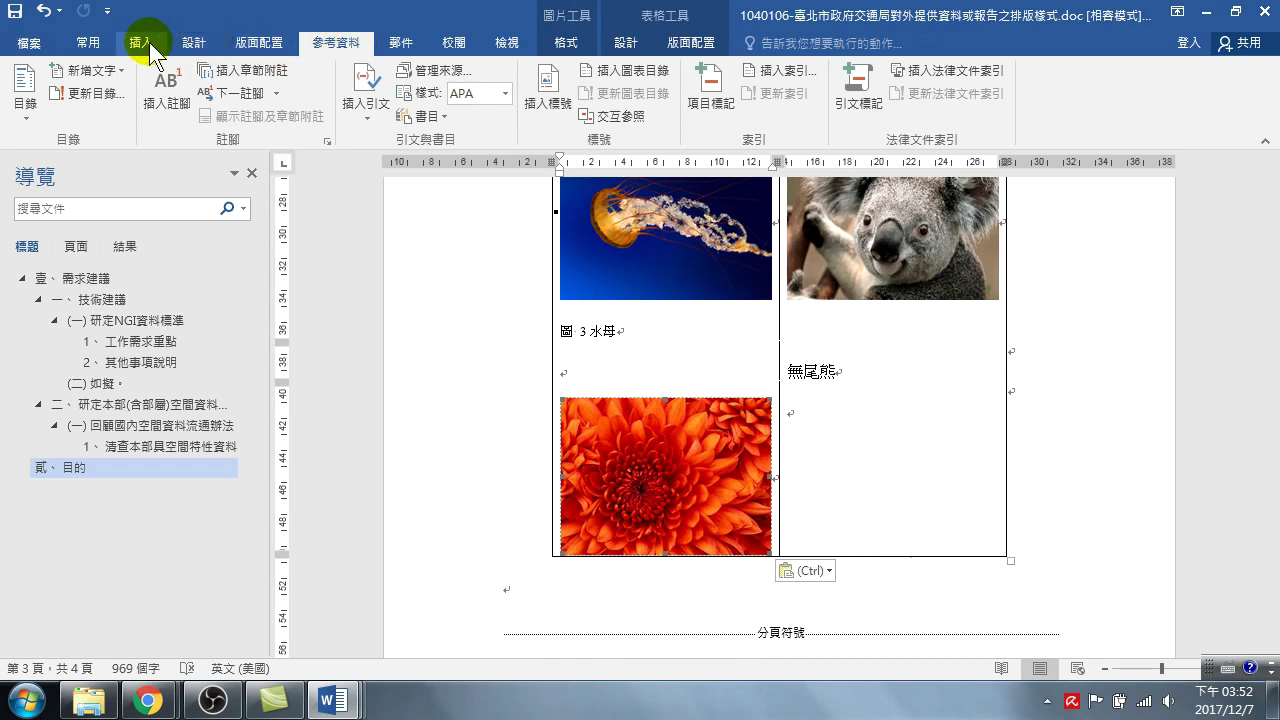
click(547, 88)
click(392, 465)
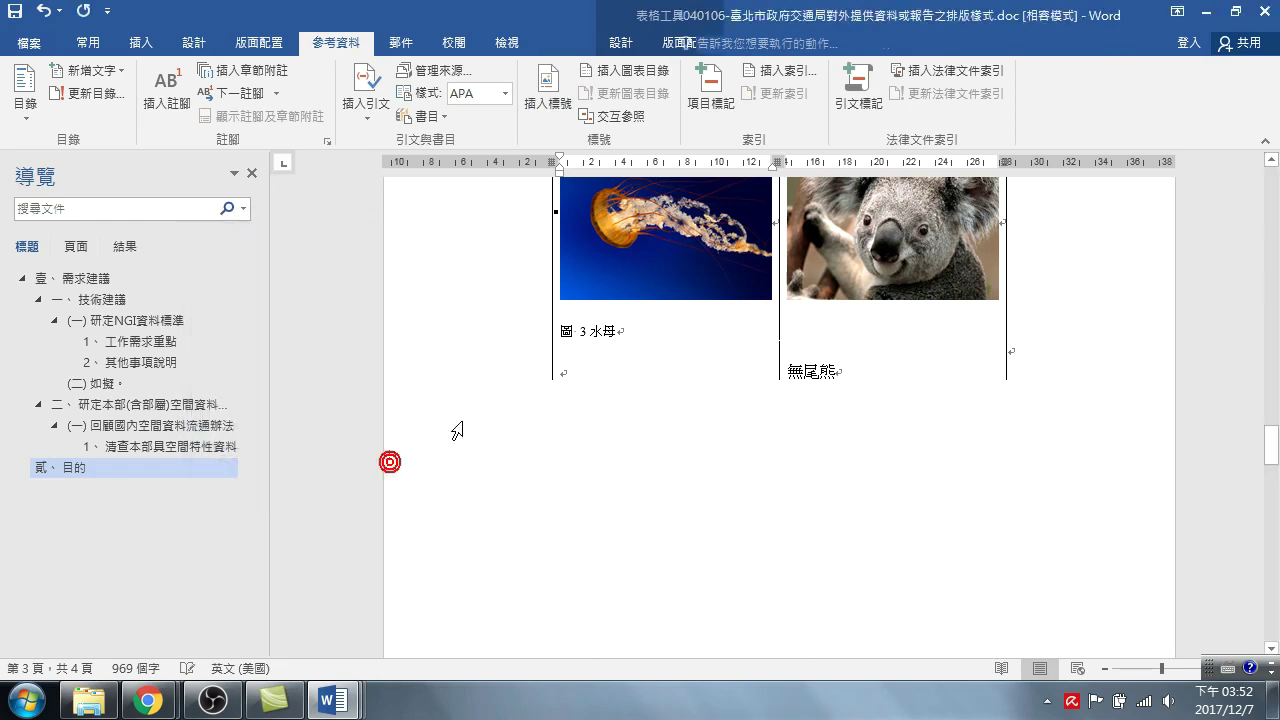
- Delete the old 圖 1 菊花 caption from the top-left cell
click(659, 372)
scroll(686, 451, down, 10)
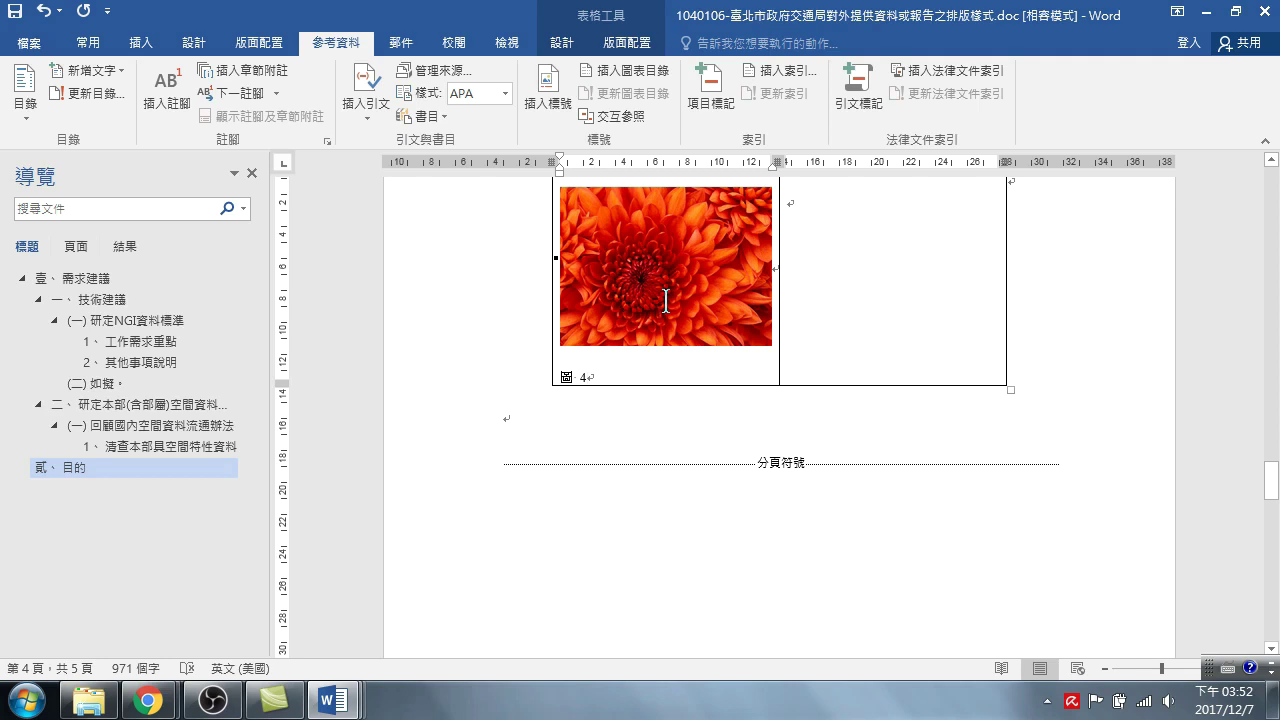
scroll(709, 323, up, 5)
scroll(777, 323, up, 5)
scroll(786, 329, up, 5)
scroll(787, 366, up, 3)
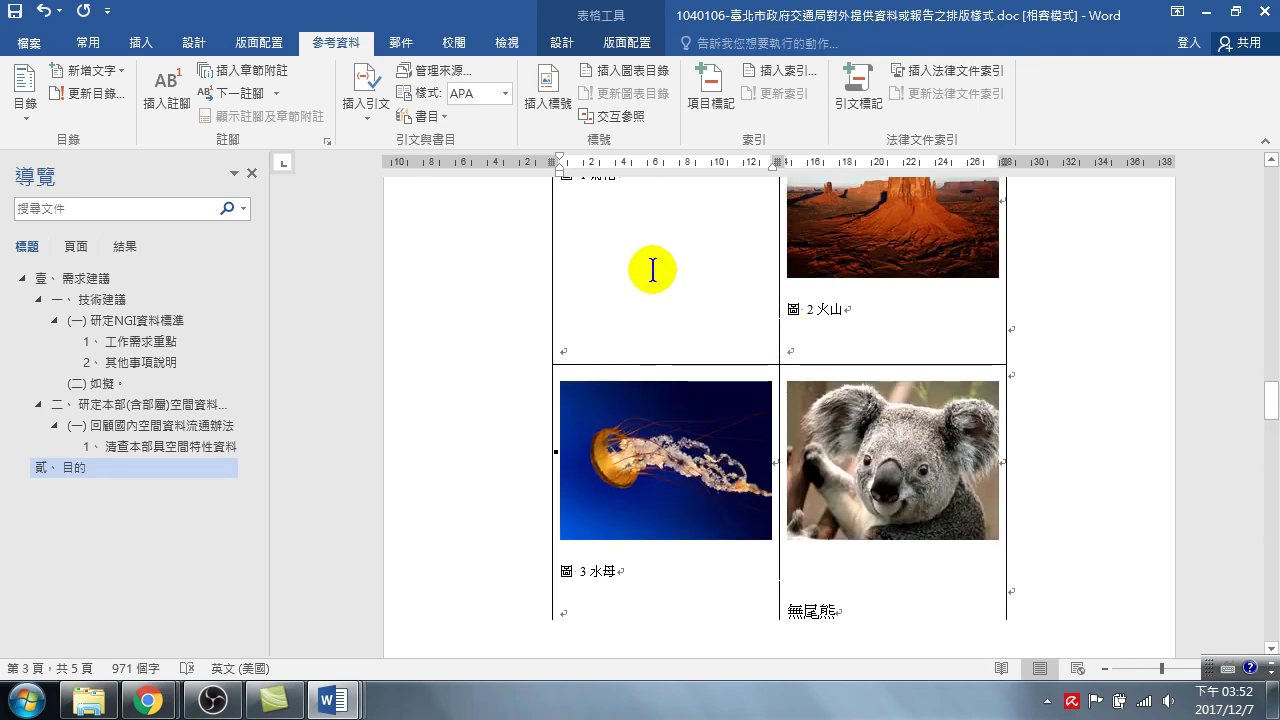
scroll(573, 316, up, 3)
drag(617, 318, 563, 325)
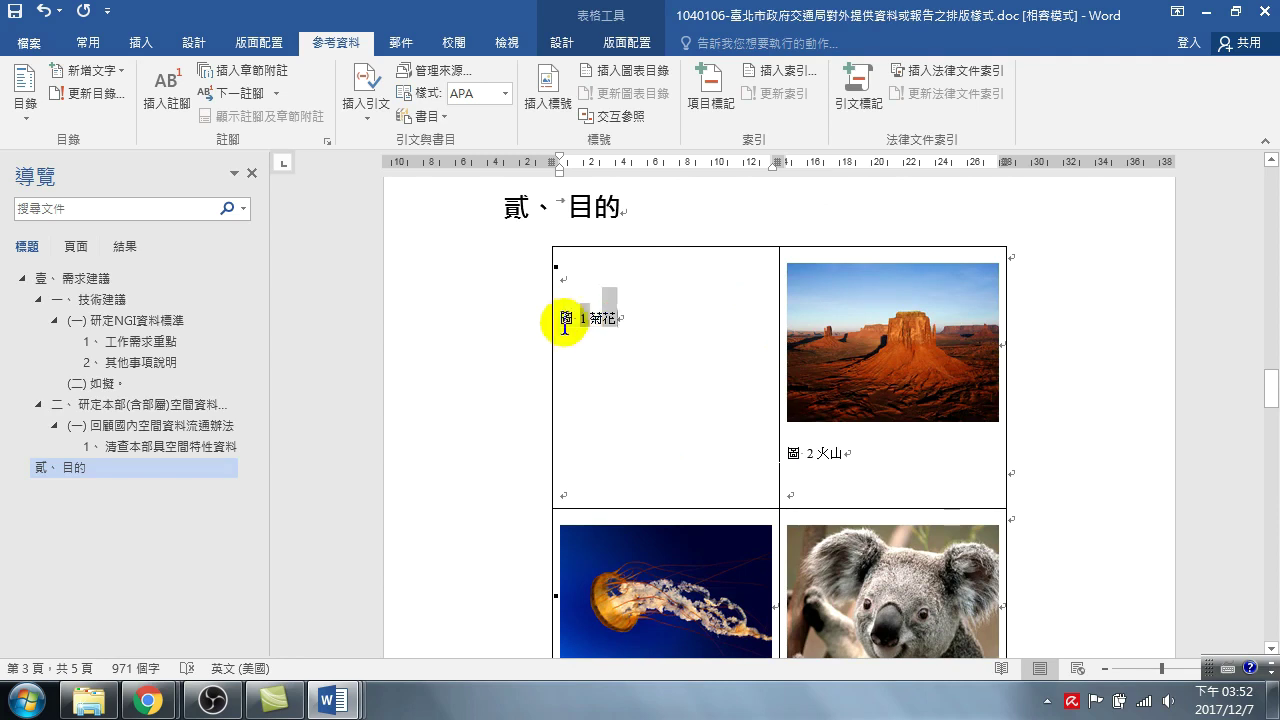
key(Delete)
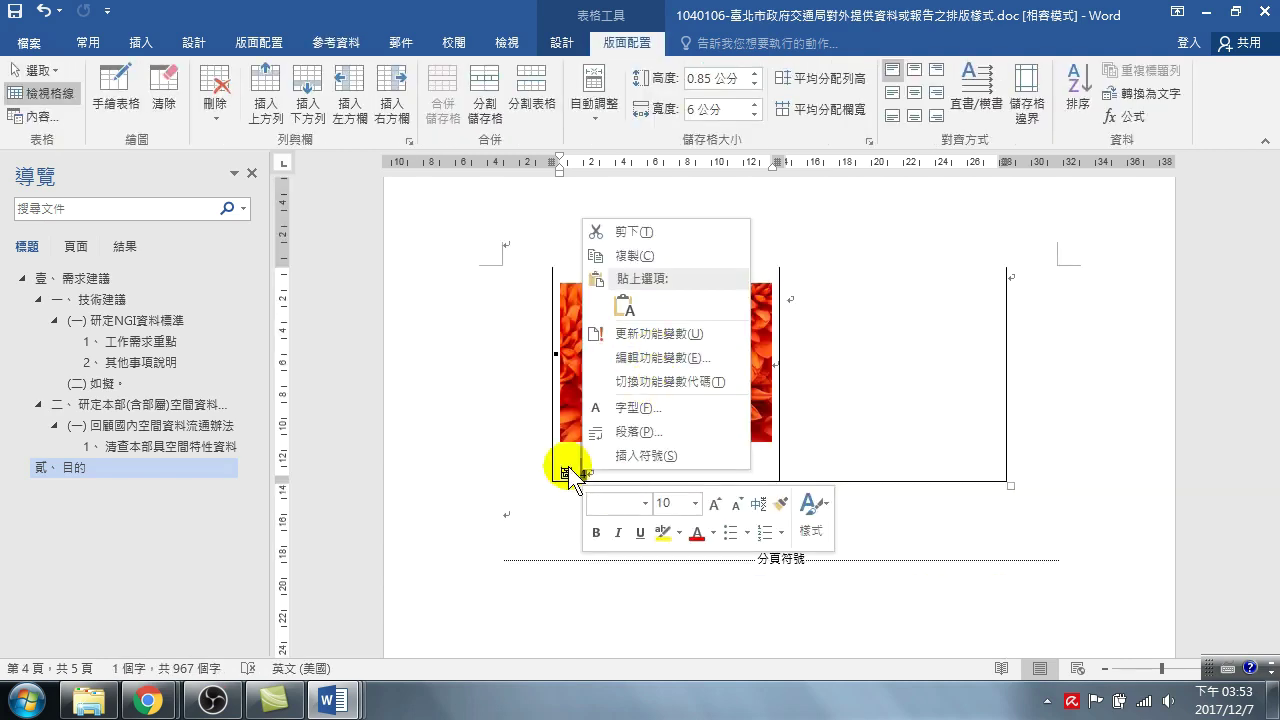
- Update the chrysanthemum caption's field so its number becomes 3
click(567, 465)
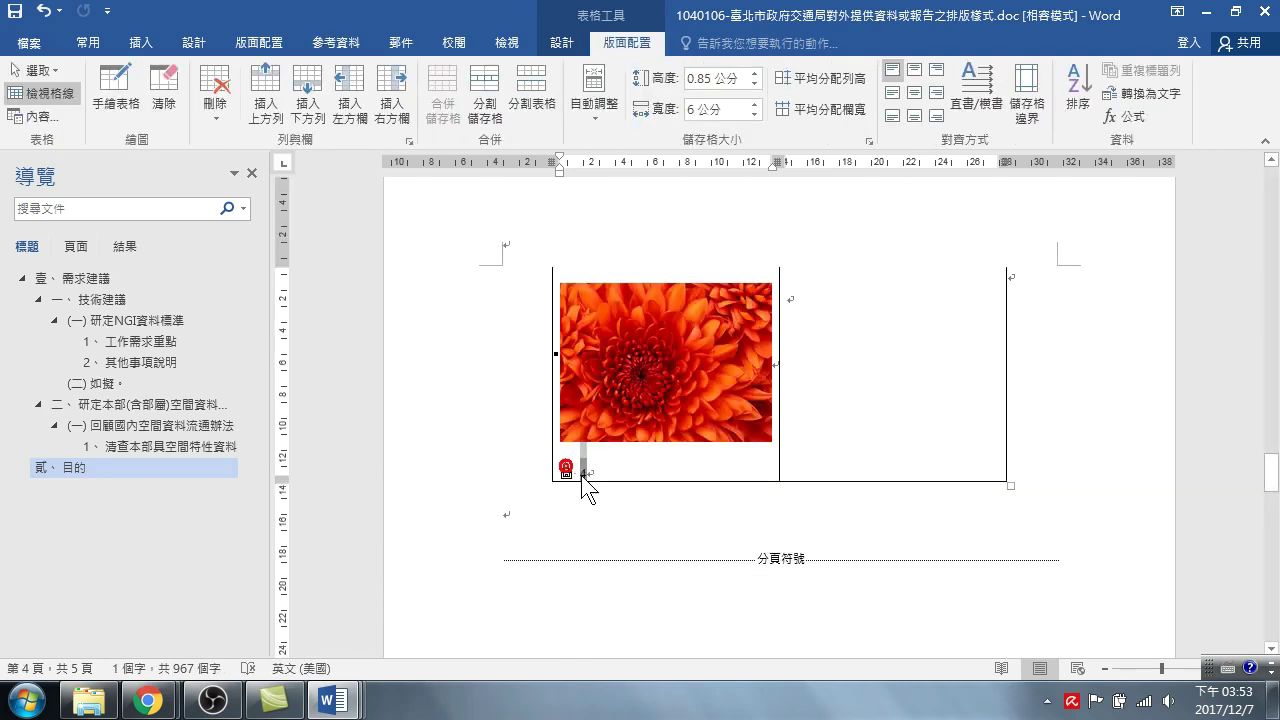
right_click(582, 479)
click(583, 481)
right_click(584, 480)
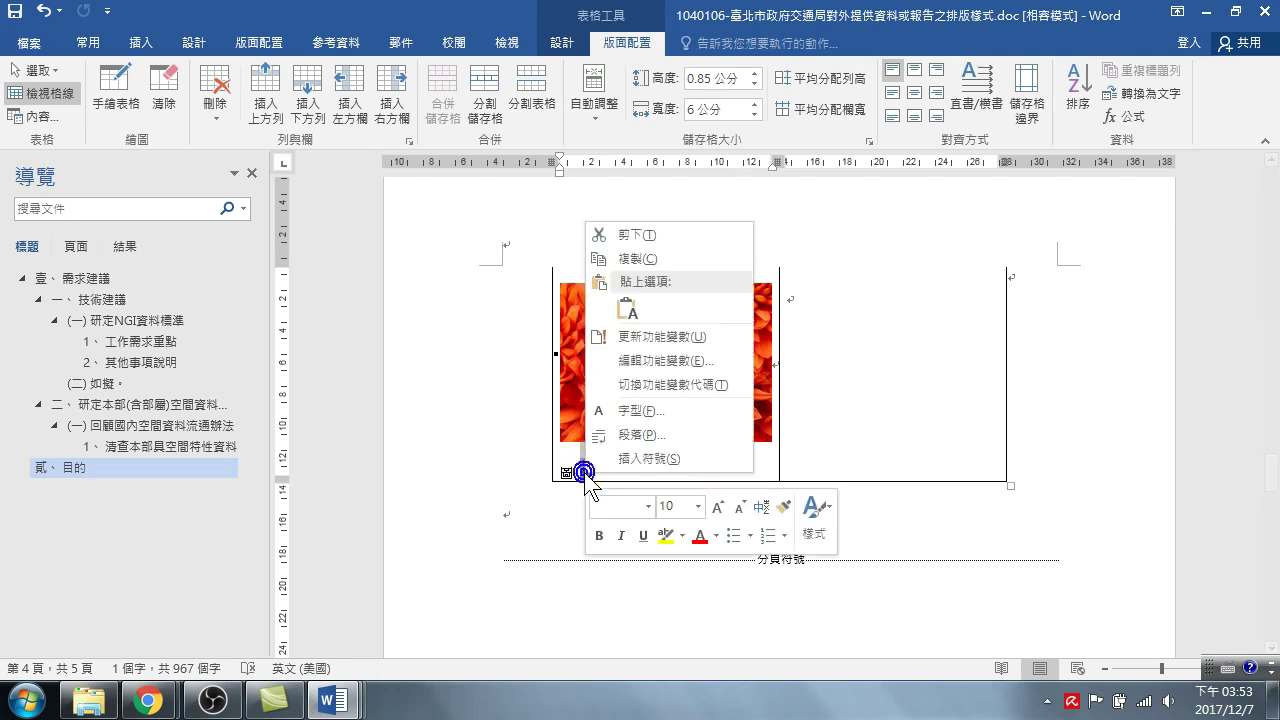
click(633, 338)
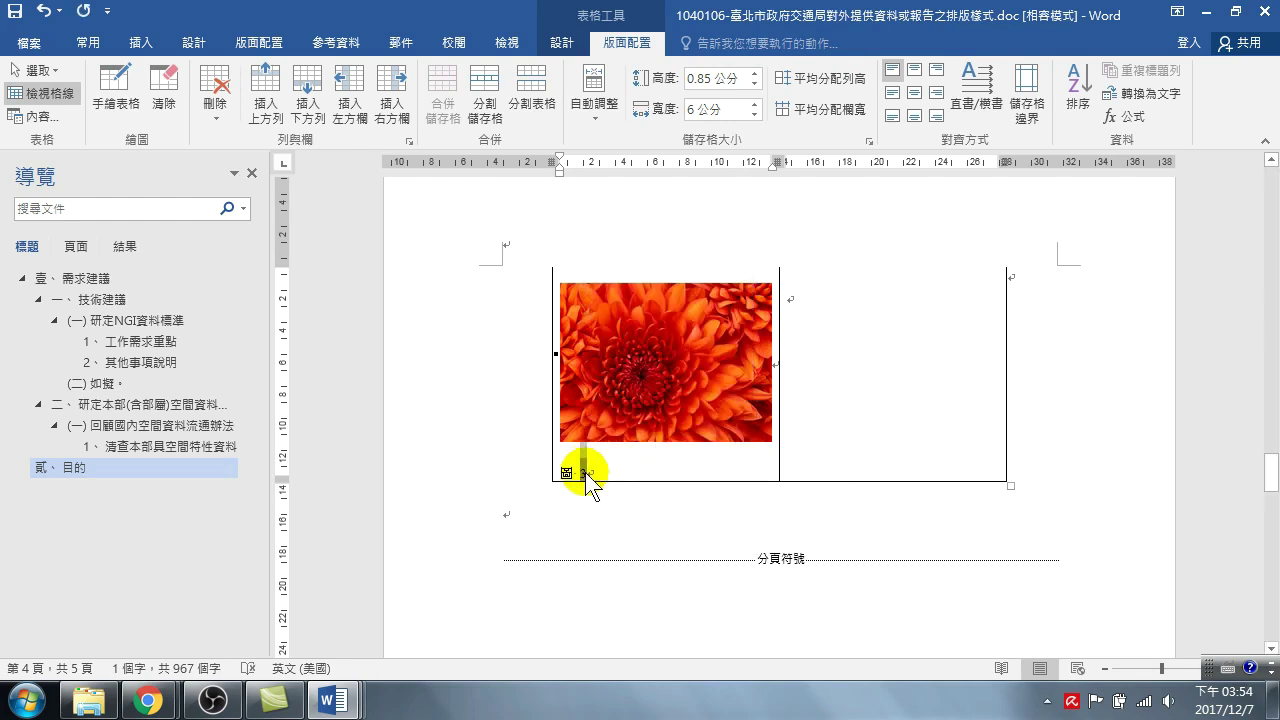
- Update the 火山 caption's field so it reads 圖 1 火山
scroll(598, 465, down, 1)
scroll(604, 455, up, 4)
scroll(657, 400, down, 3)
scroll(623, 343, up, 5)
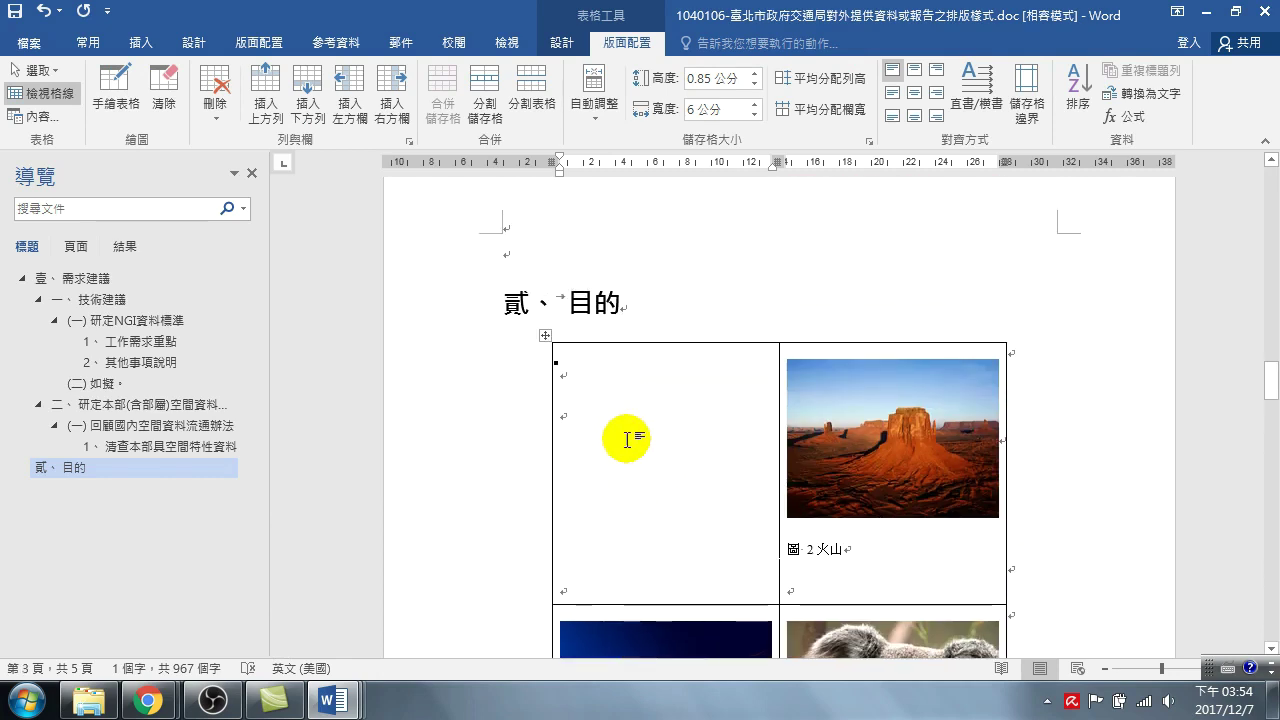
scroll(843, 537, down, 3)
scroll(797, 431, down, 1)
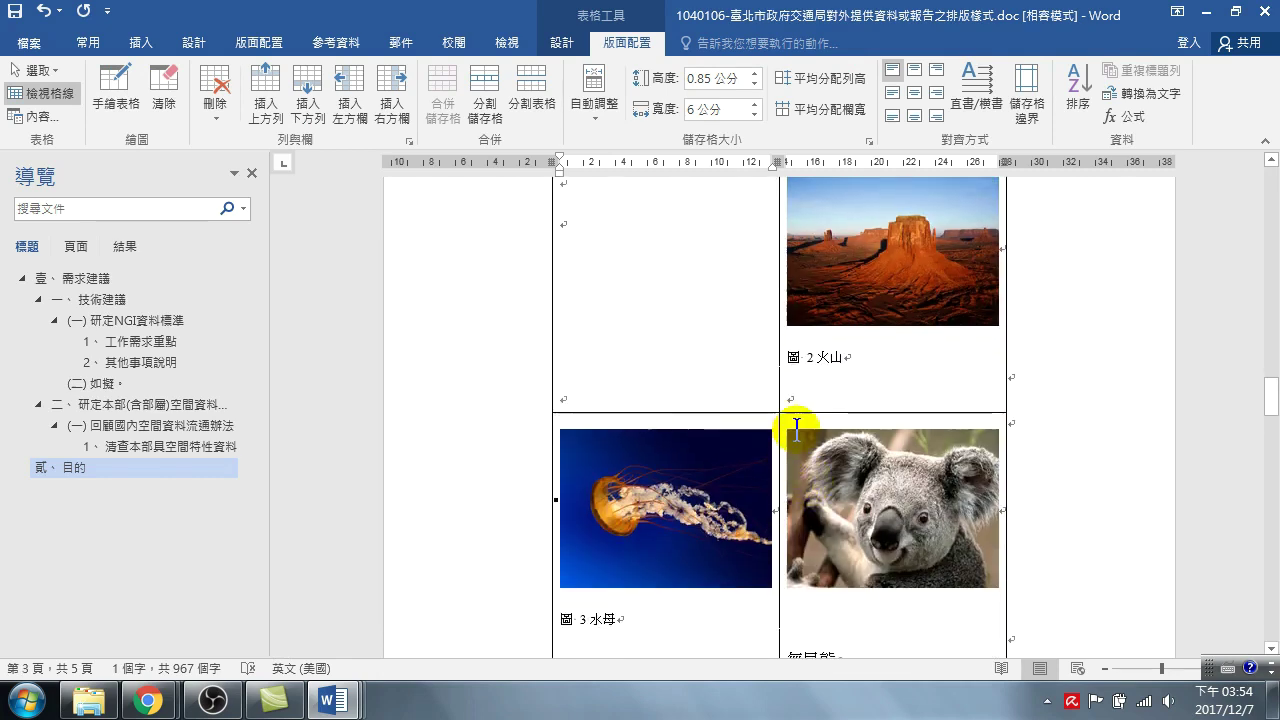
scroll(797, 431, down, 2)
scroll(790, 403, up, 3)
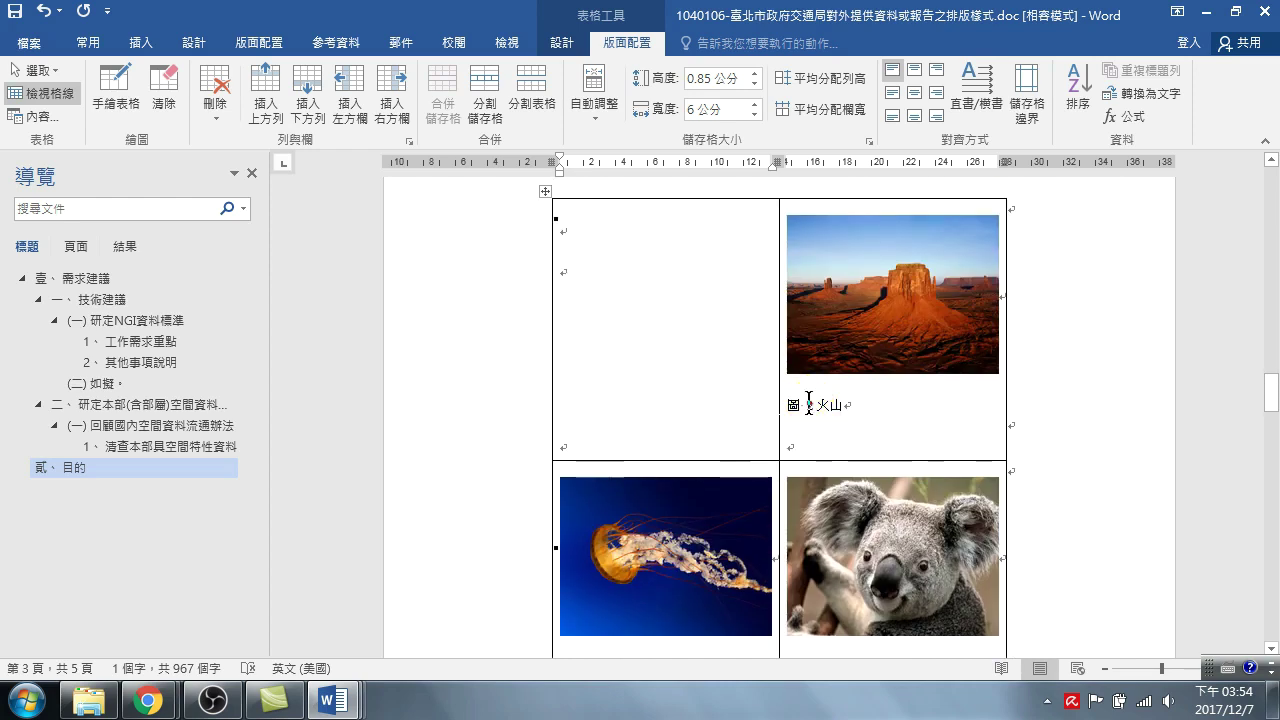
click(804, 405)
right_click(810, 402)
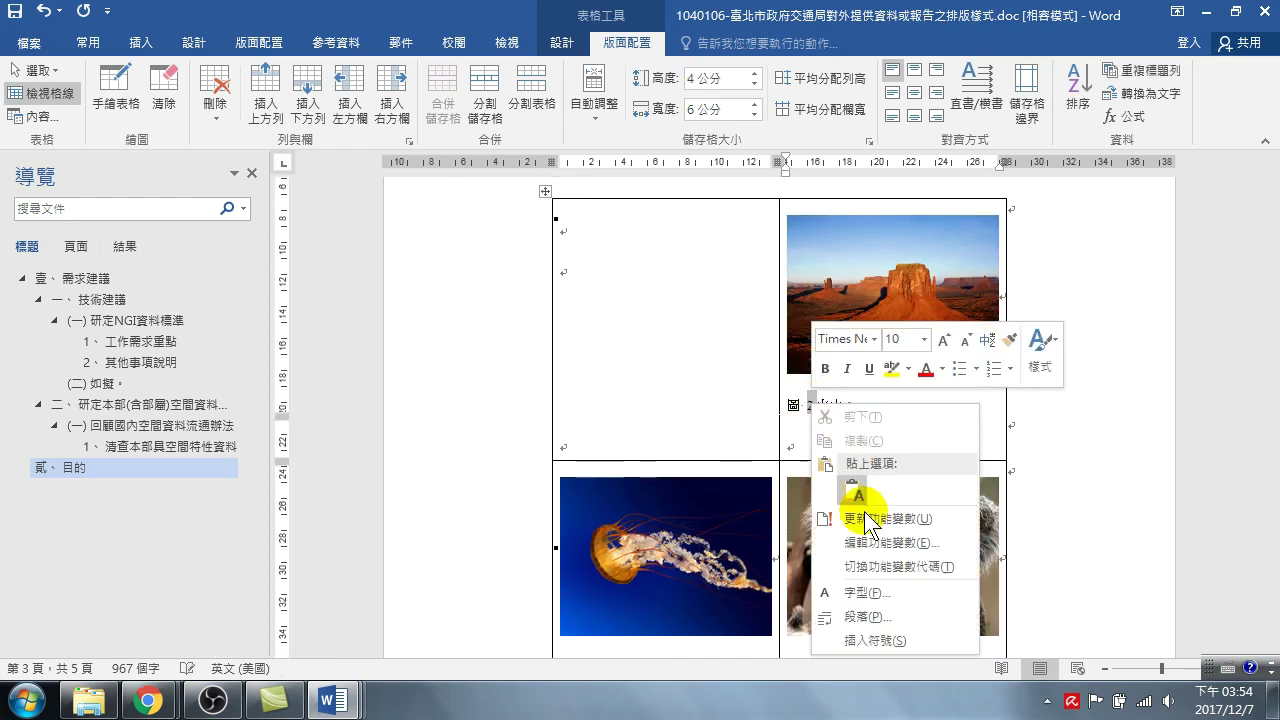
click(858, 508)
click(820, 395)
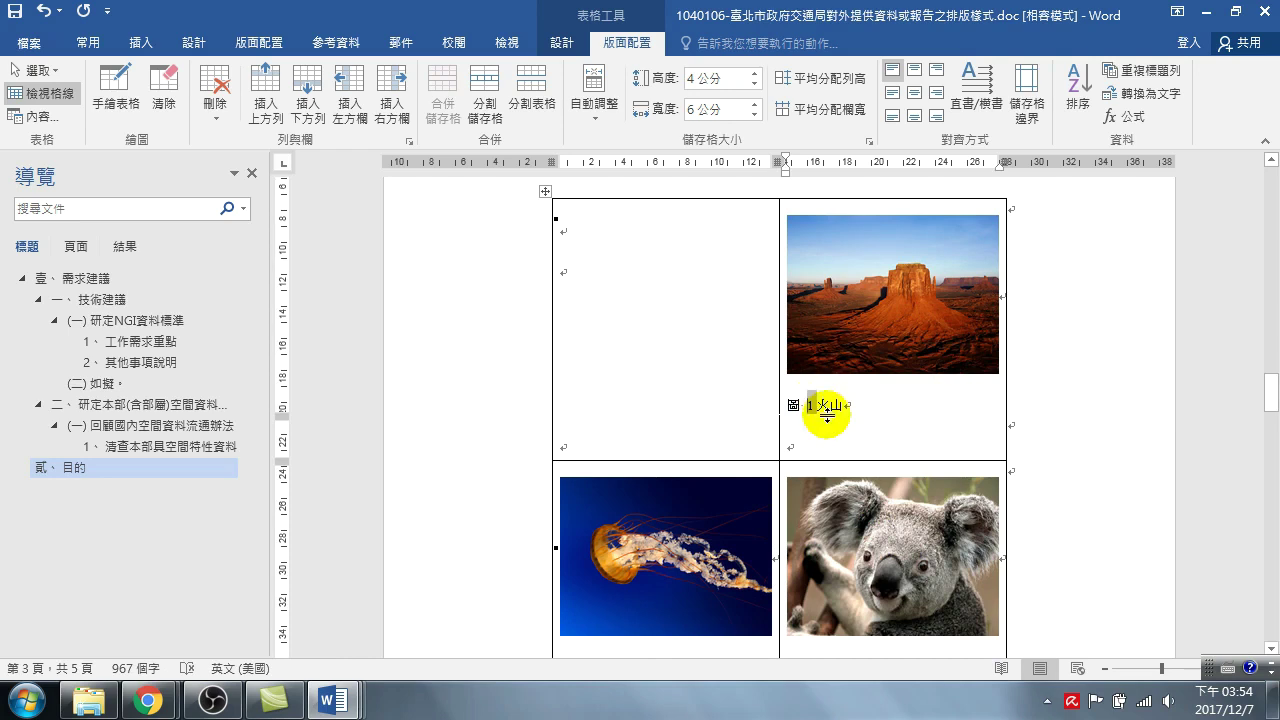
- Update the jellyfish caption's field so it reads 圖 2 水母
scroll(780, 425, down, 3)
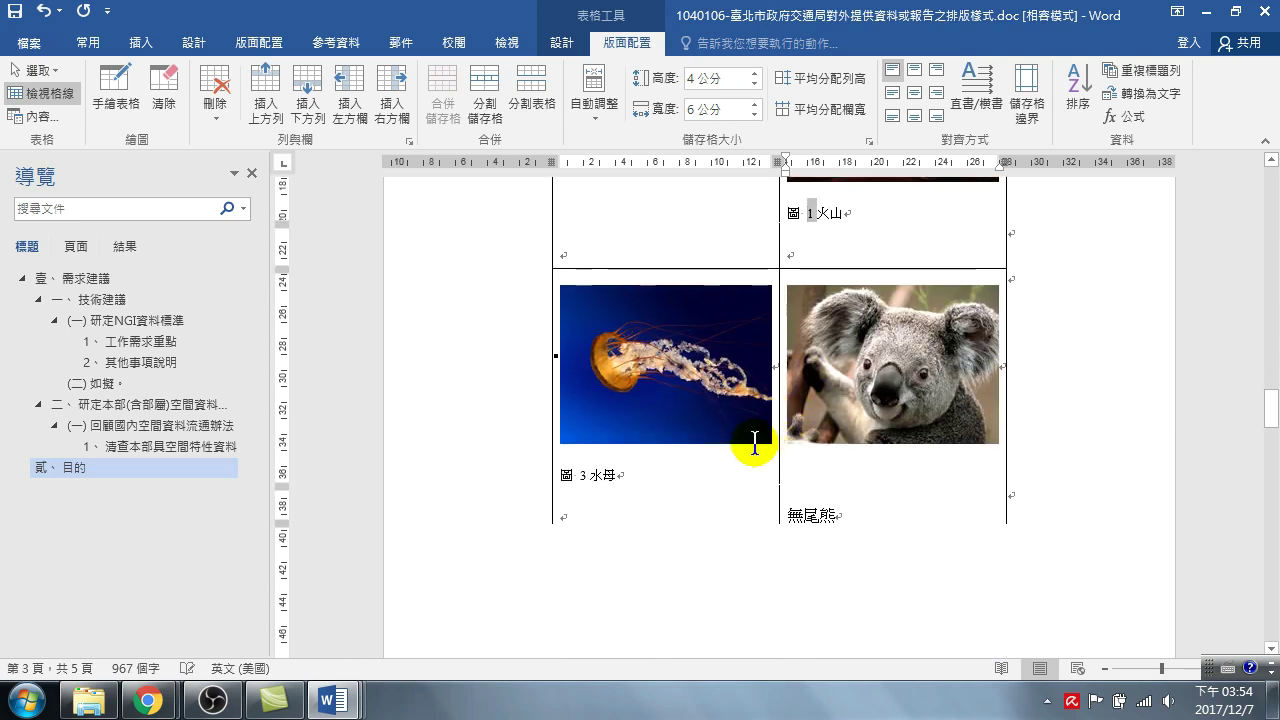
scroll(754, 443, down, 1)
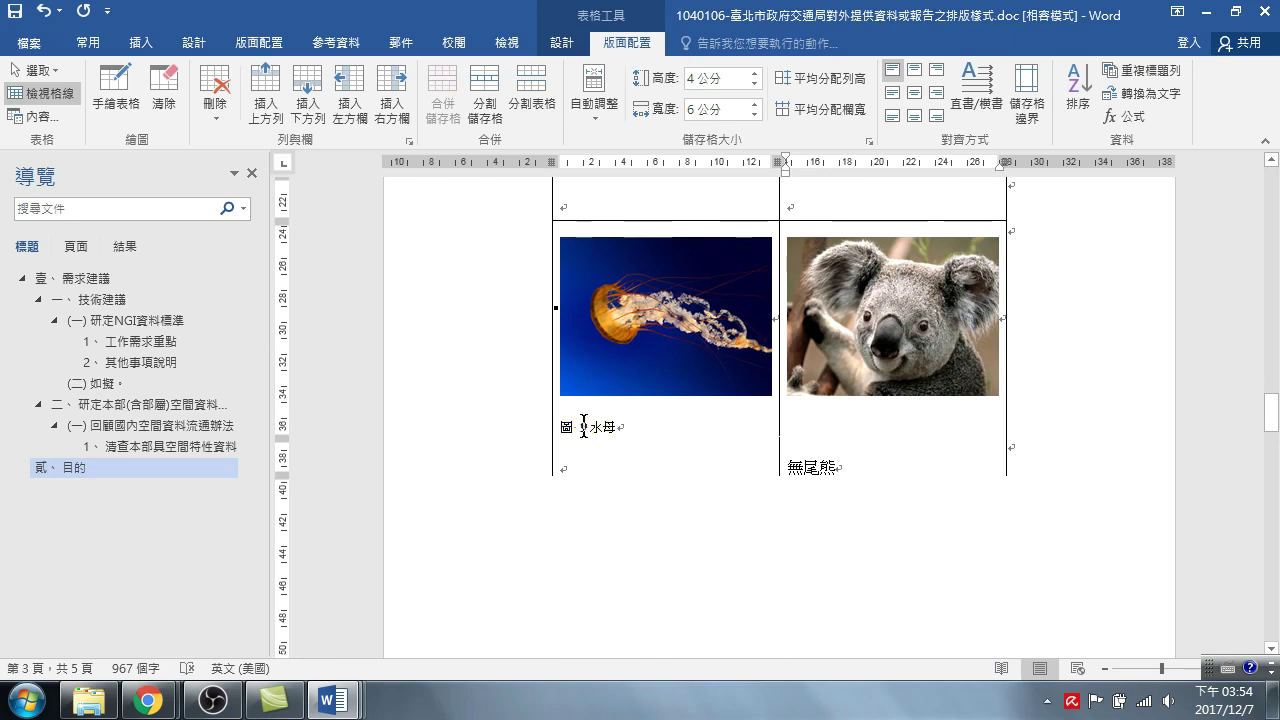
click(585, 427)
right_click(585, 427)
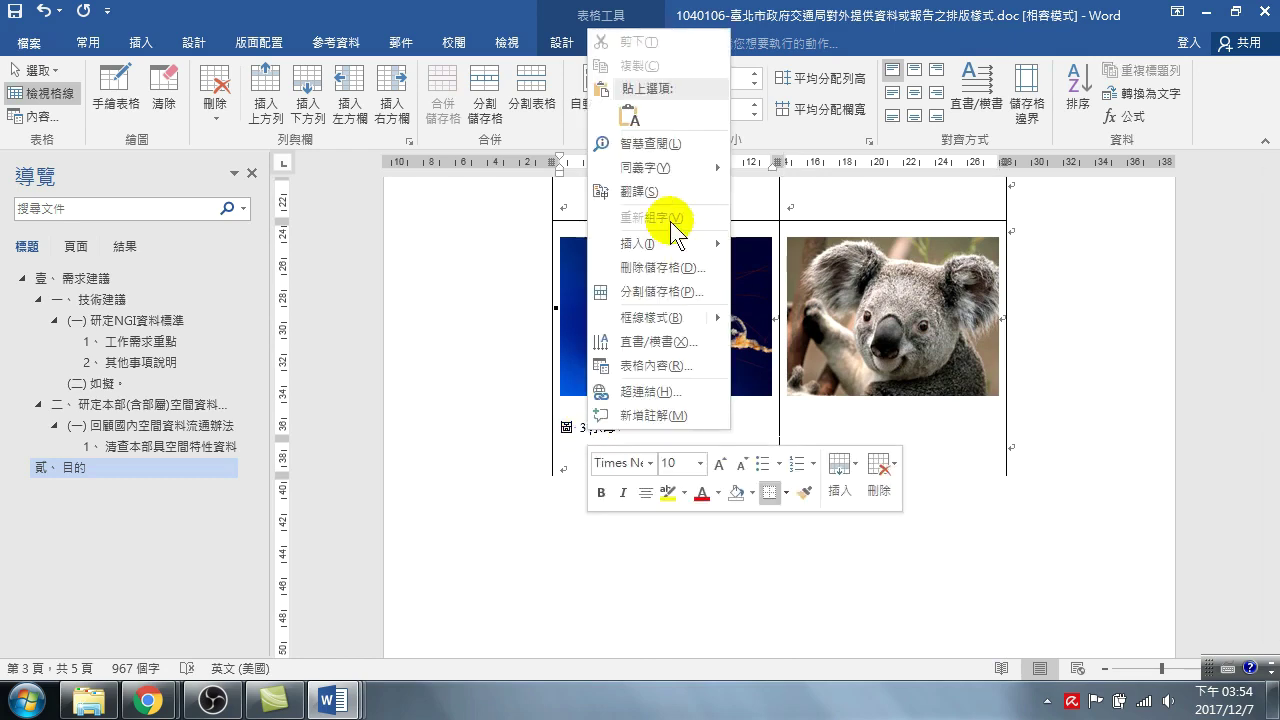
click(604, 446)
double_click(585, 427)
right_click(586, 432)
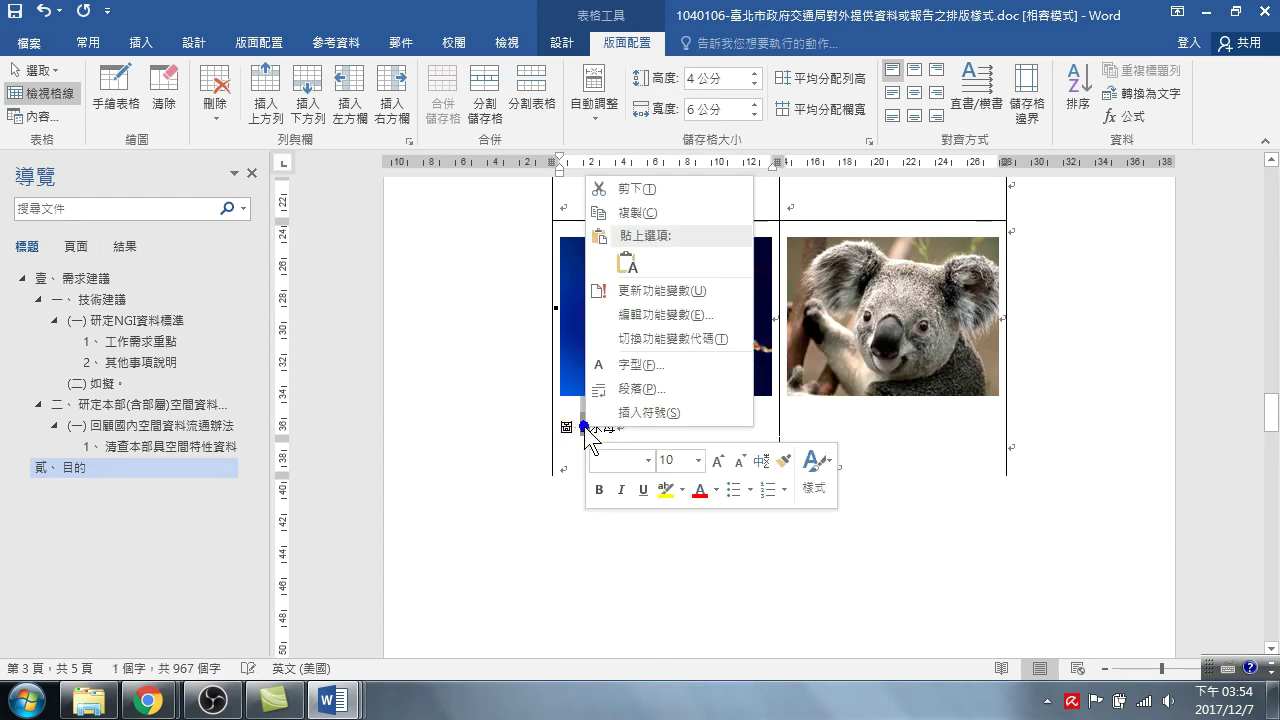
click(645, 290)
scroll(665, 380, up, 3)
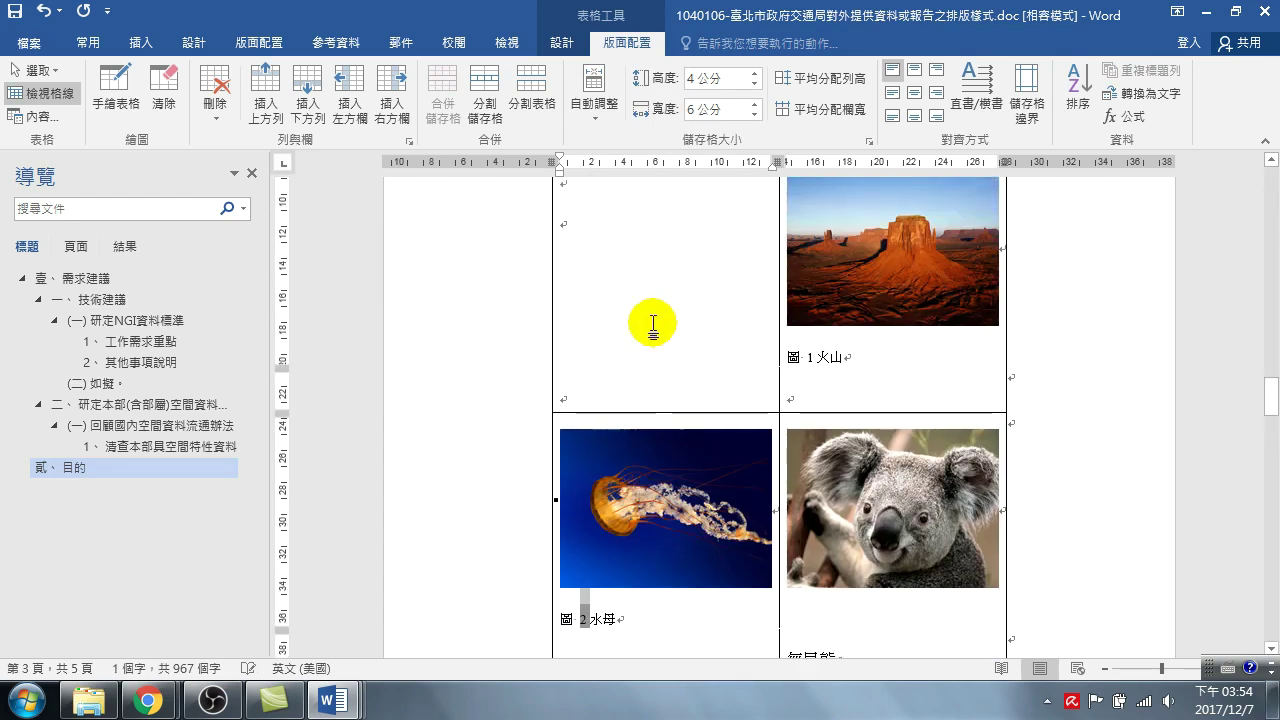
click(667, 263)
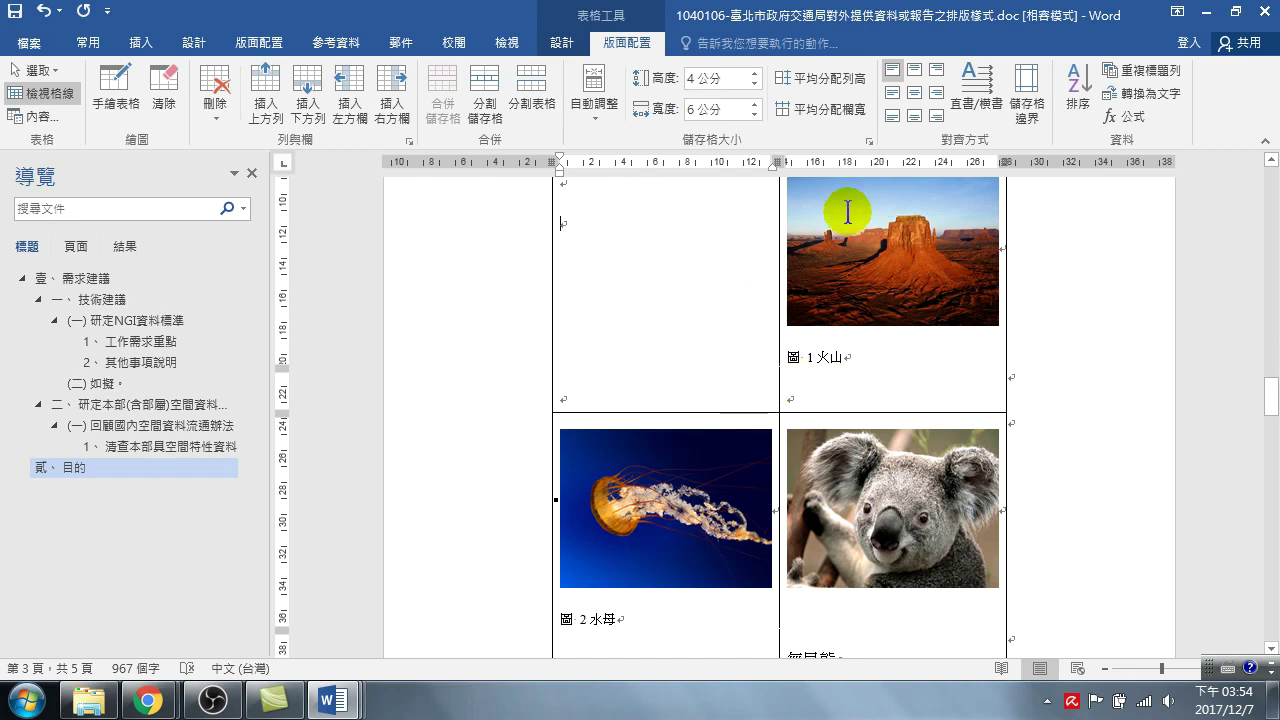
- Center both the 圖 1 火山 and 圖 2 水母 captions with Home > Center
click(857, 360)
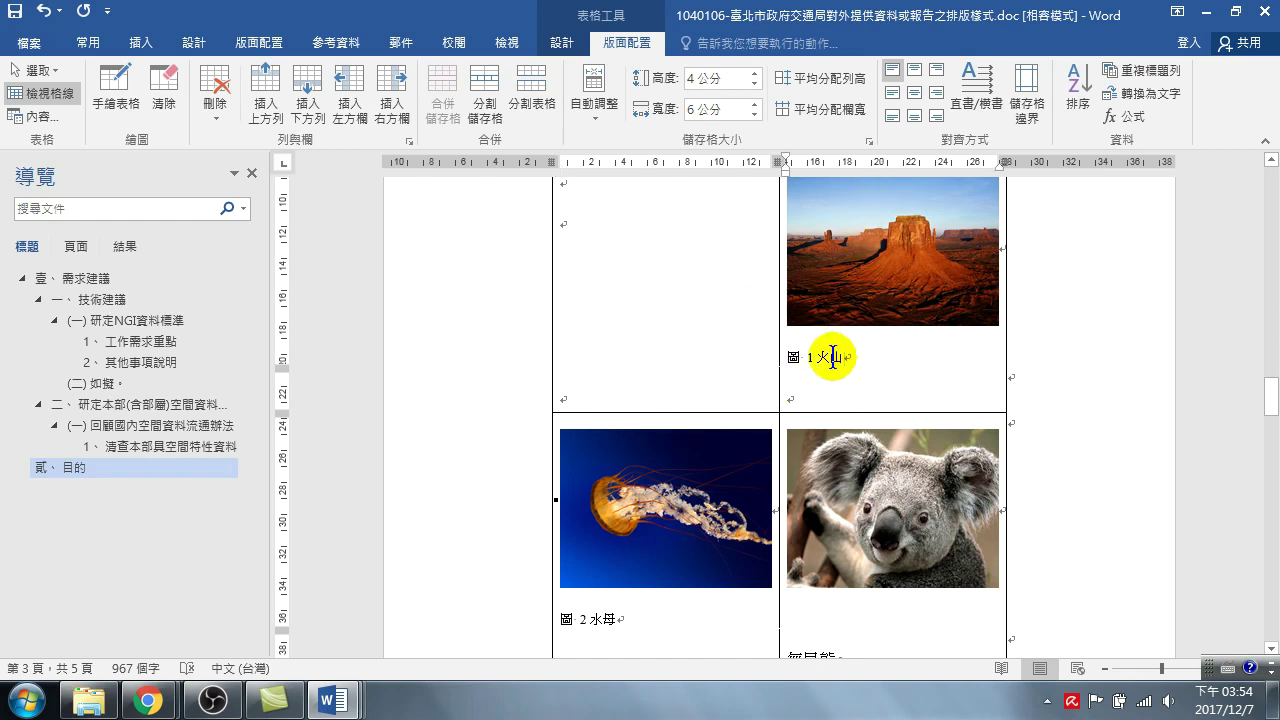
click(88, 43)
click(474, 111)
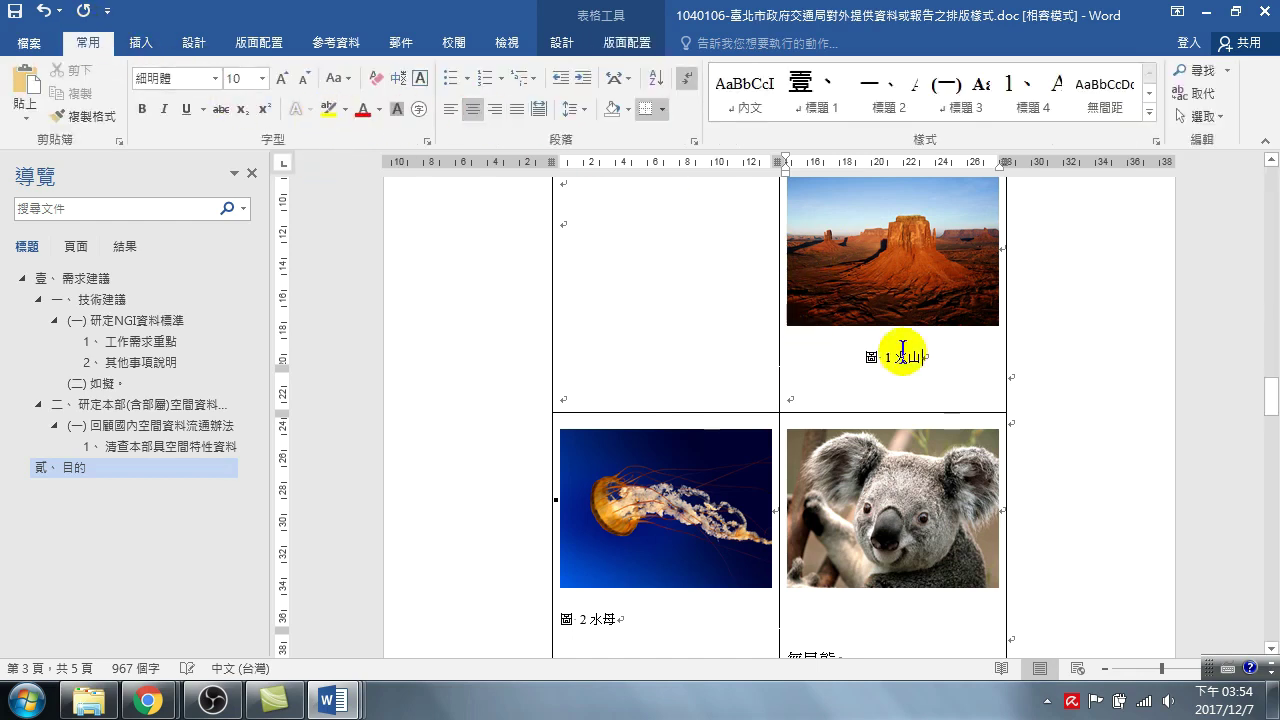
click(904, 370)
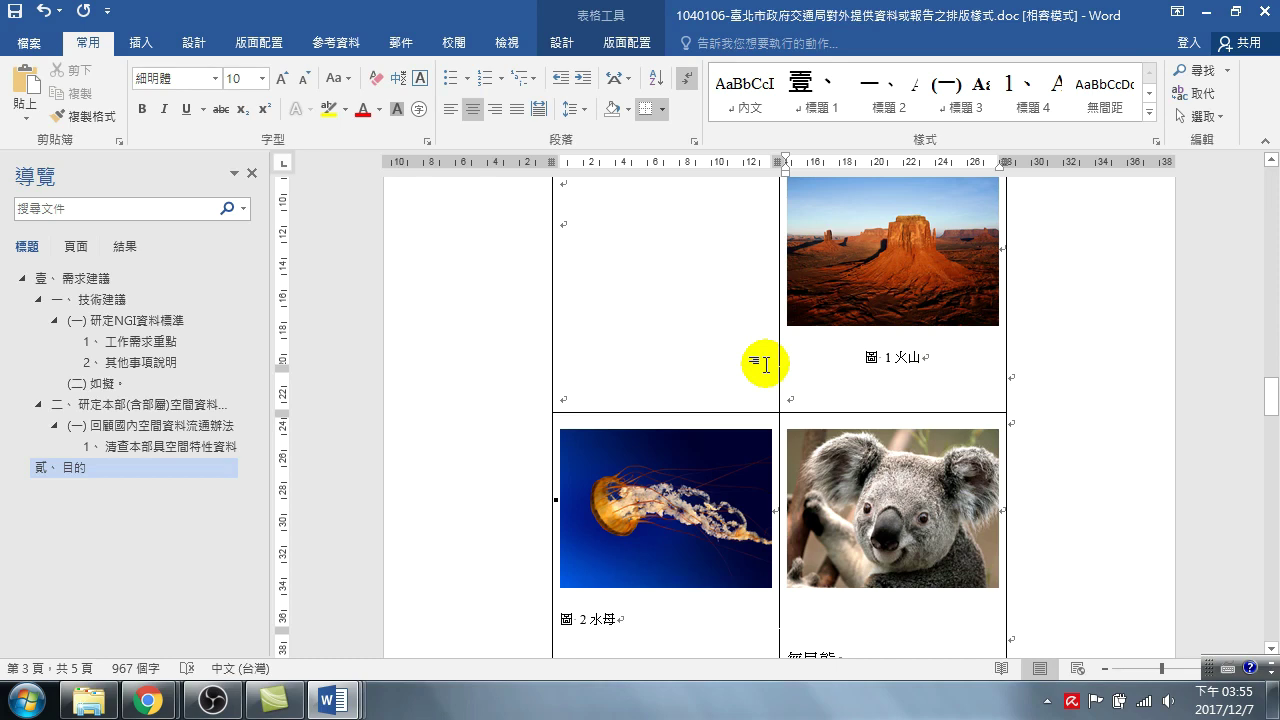
scroll(700, 480, down, 4)
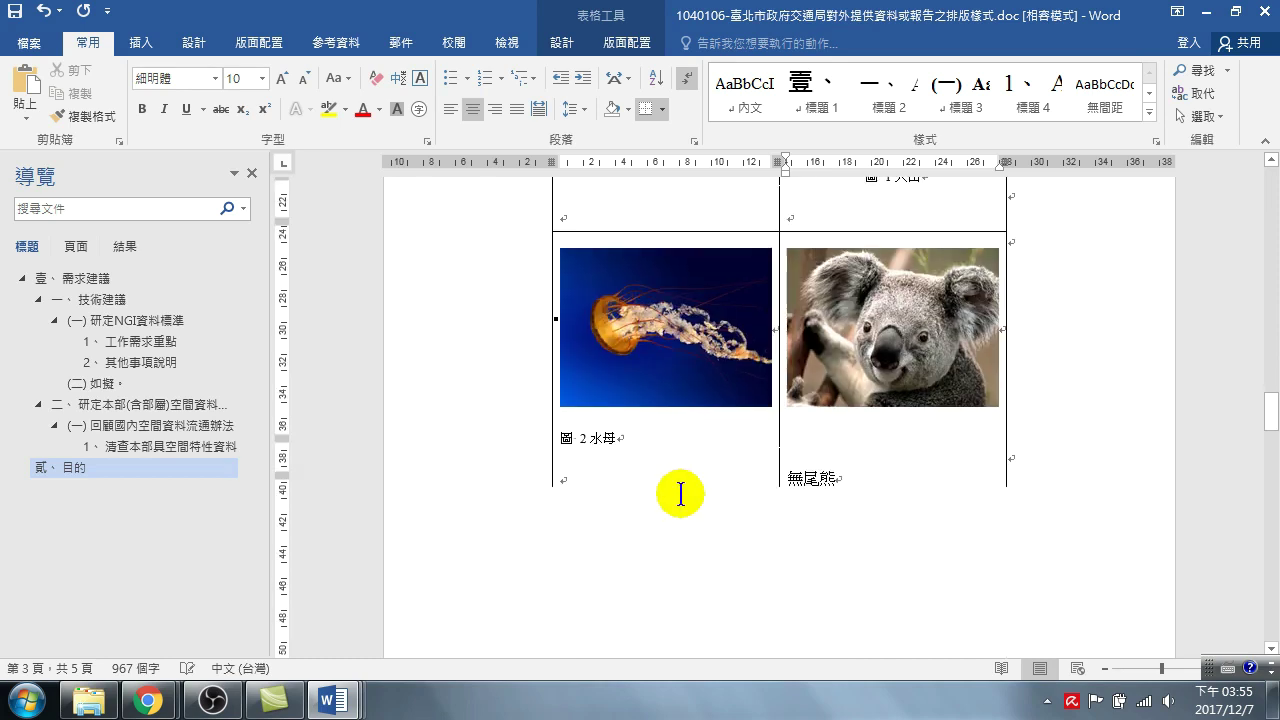
click(595, 426)
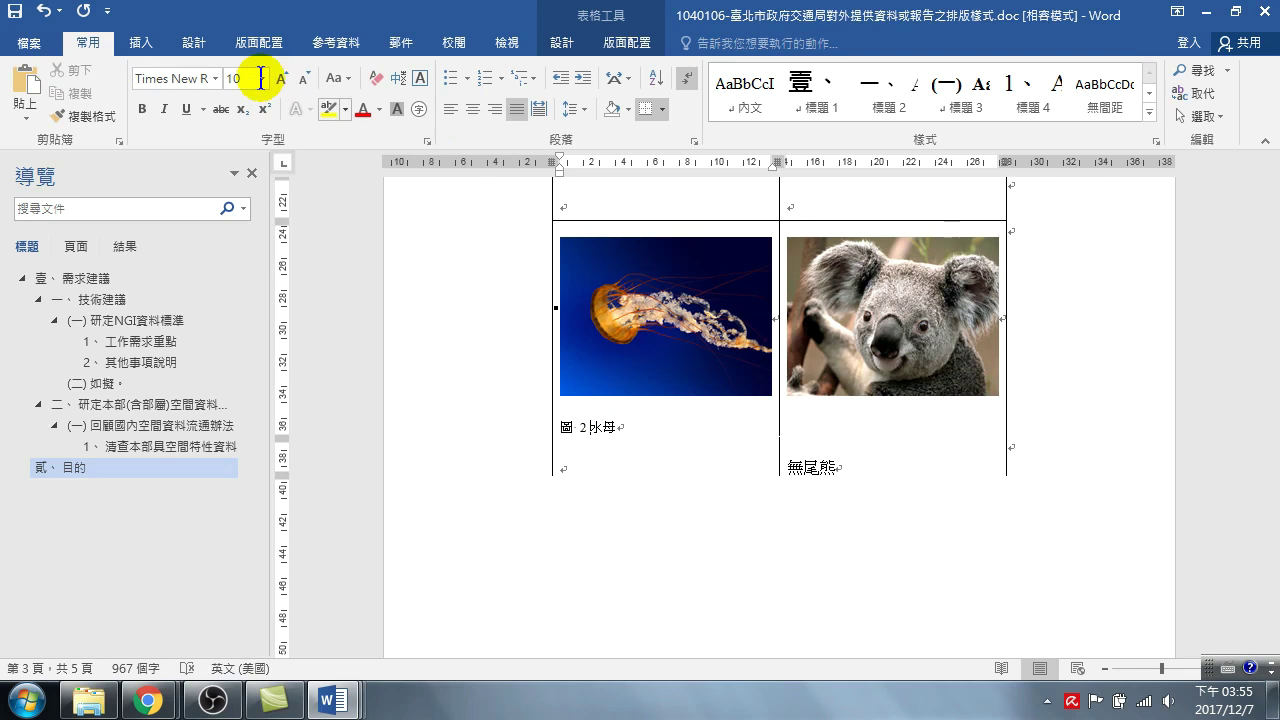
click(471, 109)
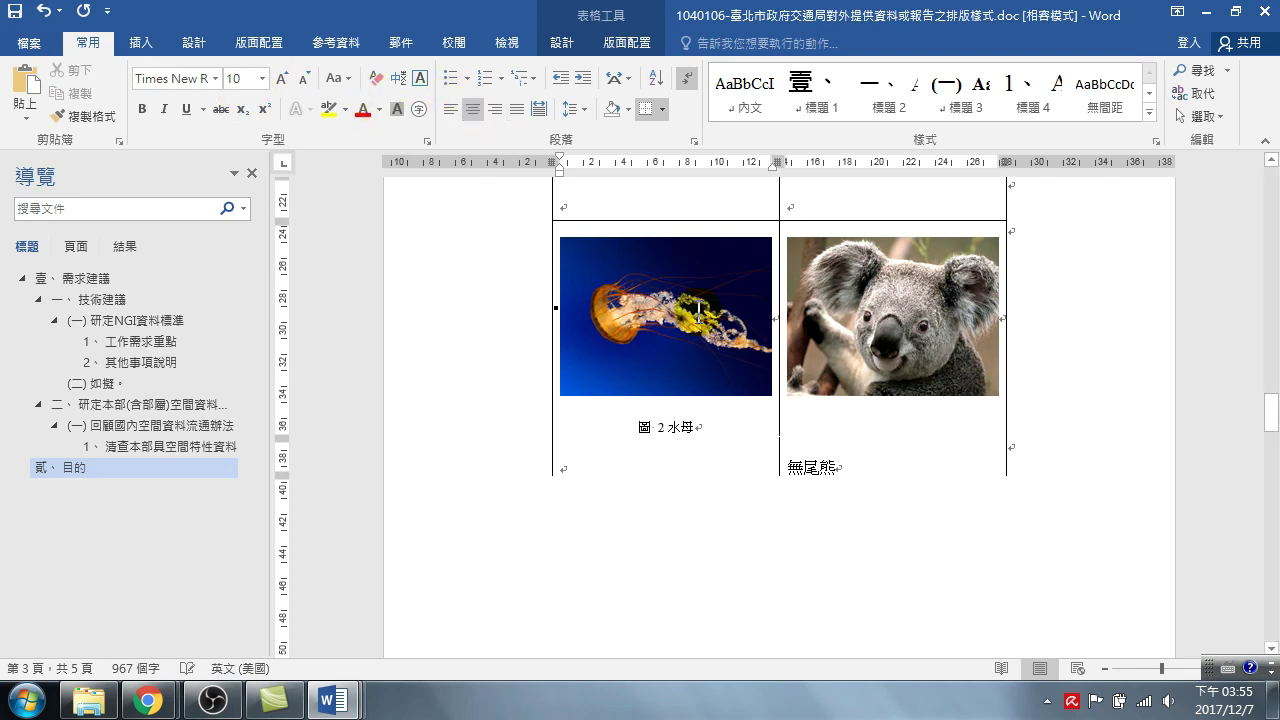
scroll(845, 270, down, 3)
click(845, 262)
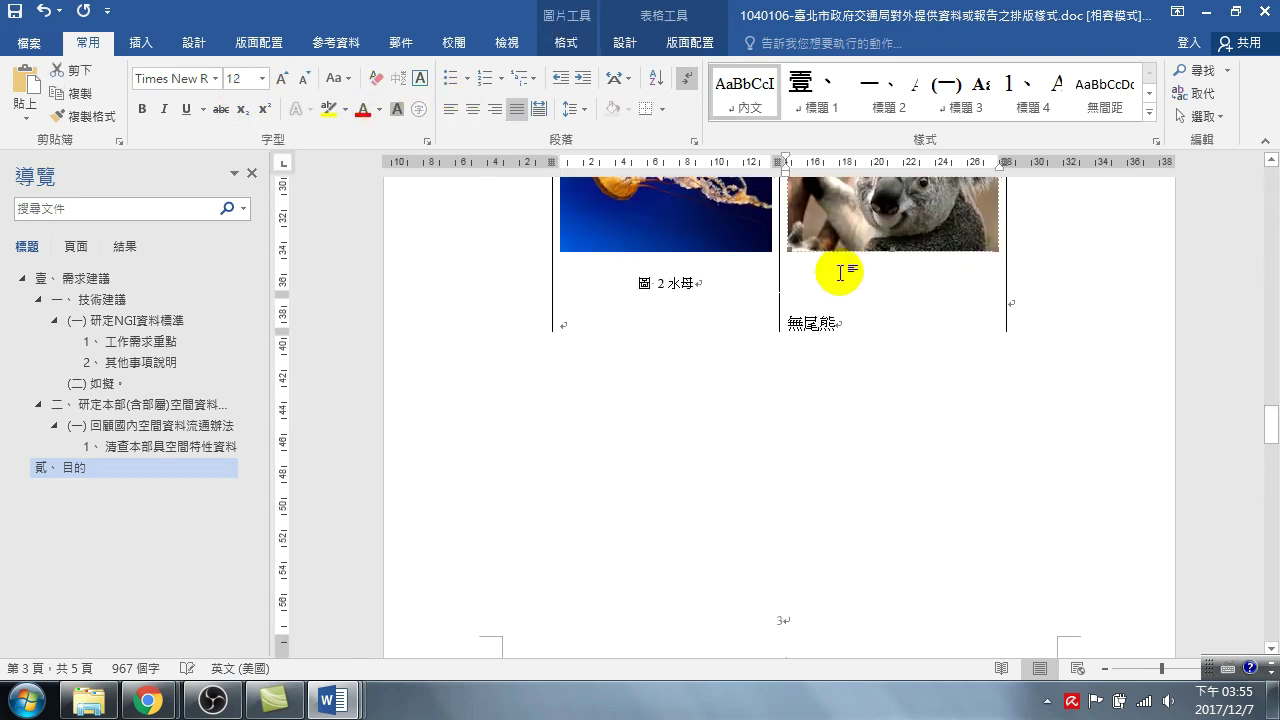
scroll(853, 265, up, 1)
- Caption the koala picture 圖 3 無尾熊 and center the caption
right_click(860, 234)
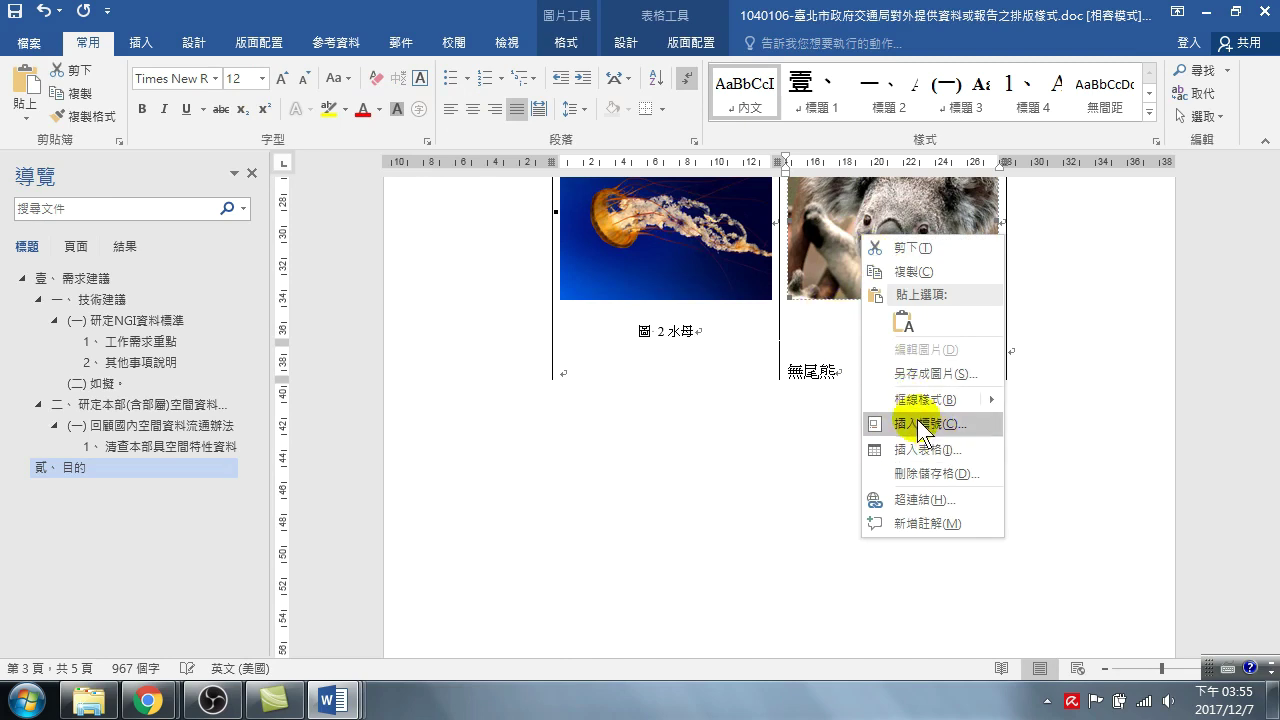
click(333, 43)
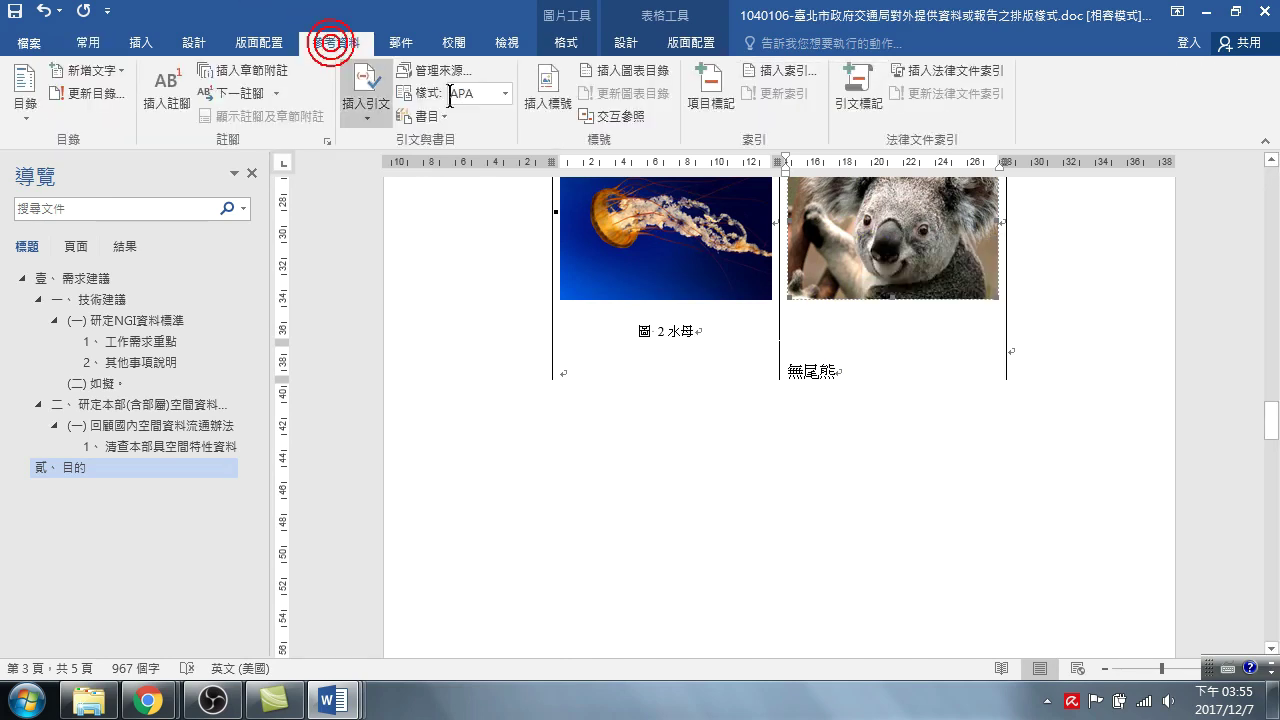
click(548, 100)
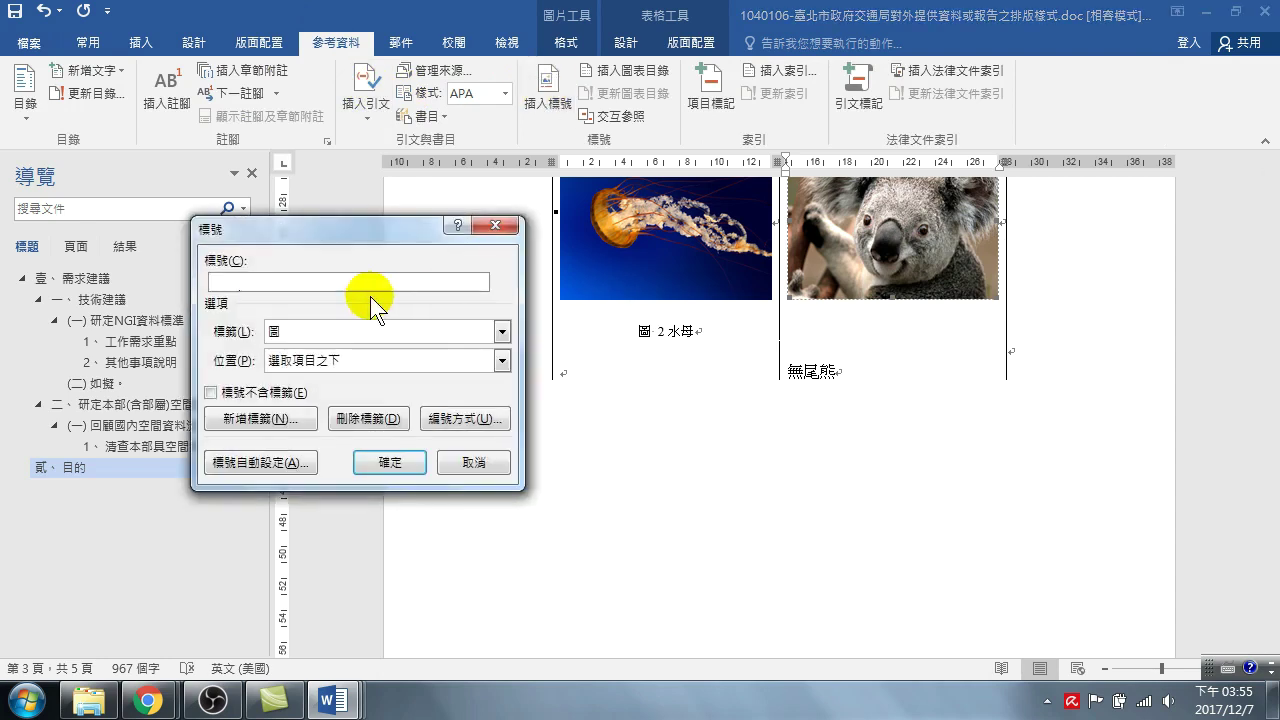
click(390, 466)
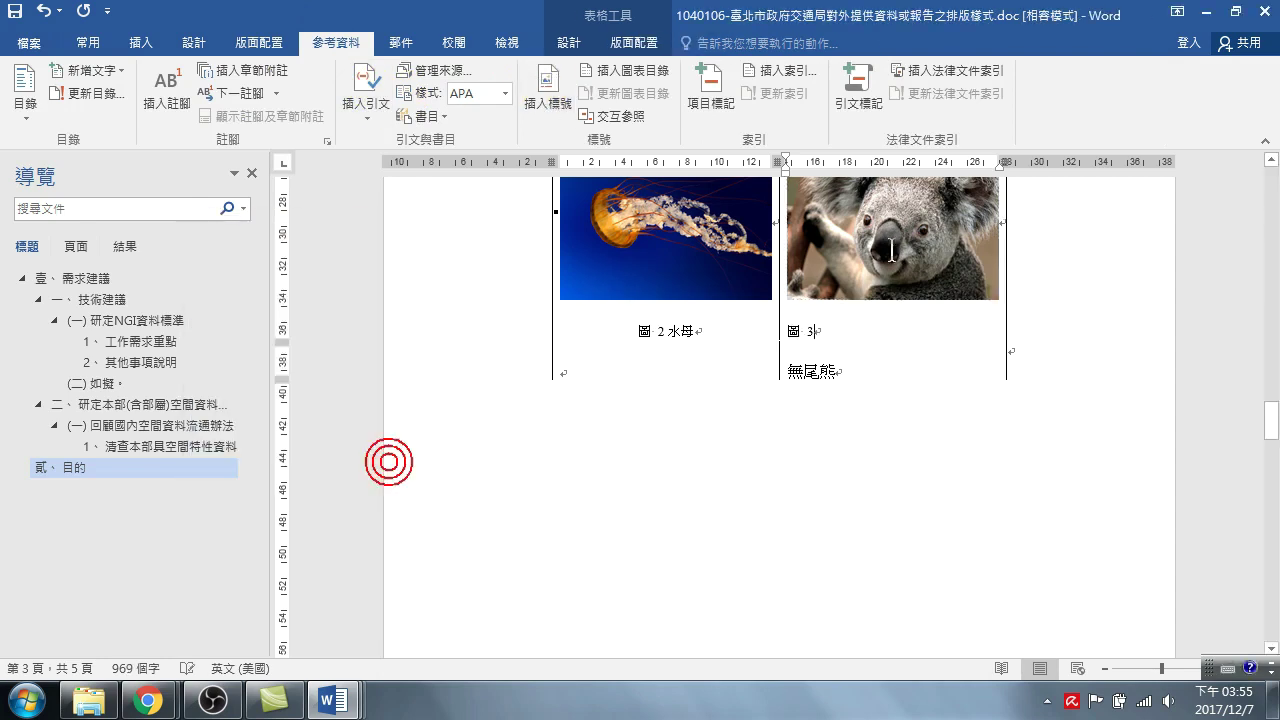
mouse_move(788, 371)
mouse_down()
mouse_move(835, 371)
mouse_move(816, 332)
mouse_up()
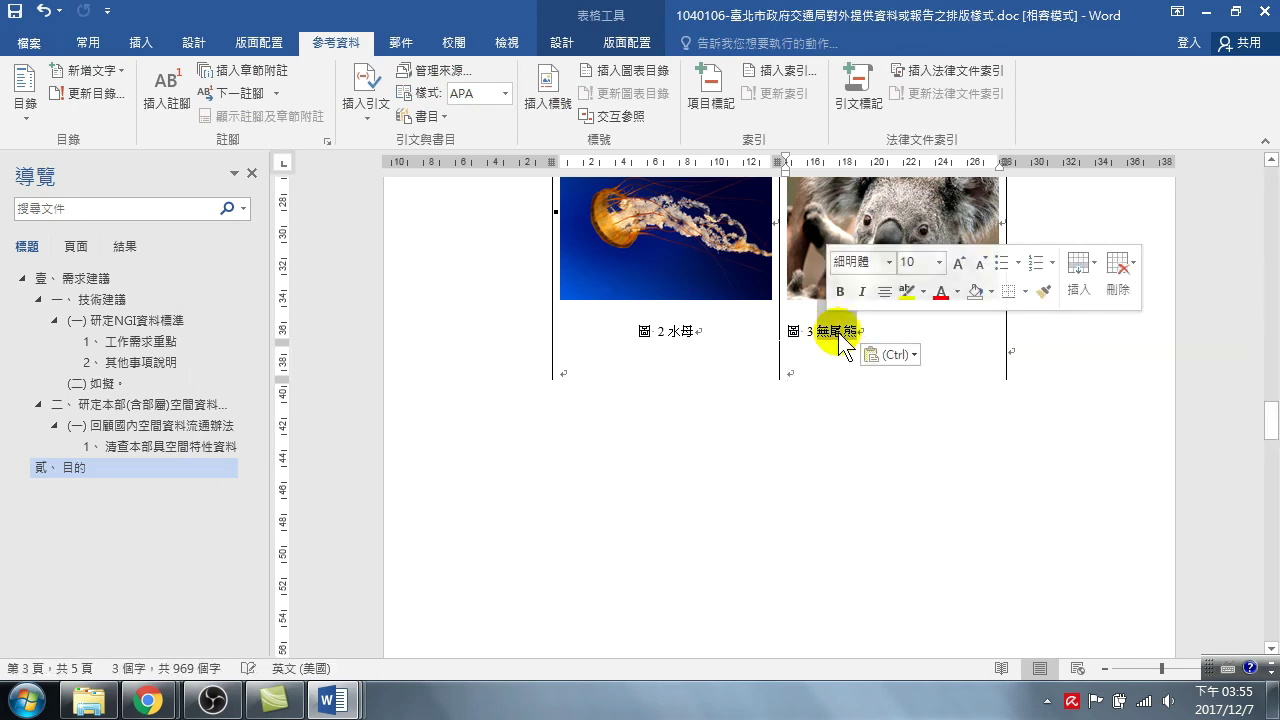
click(88, 42)
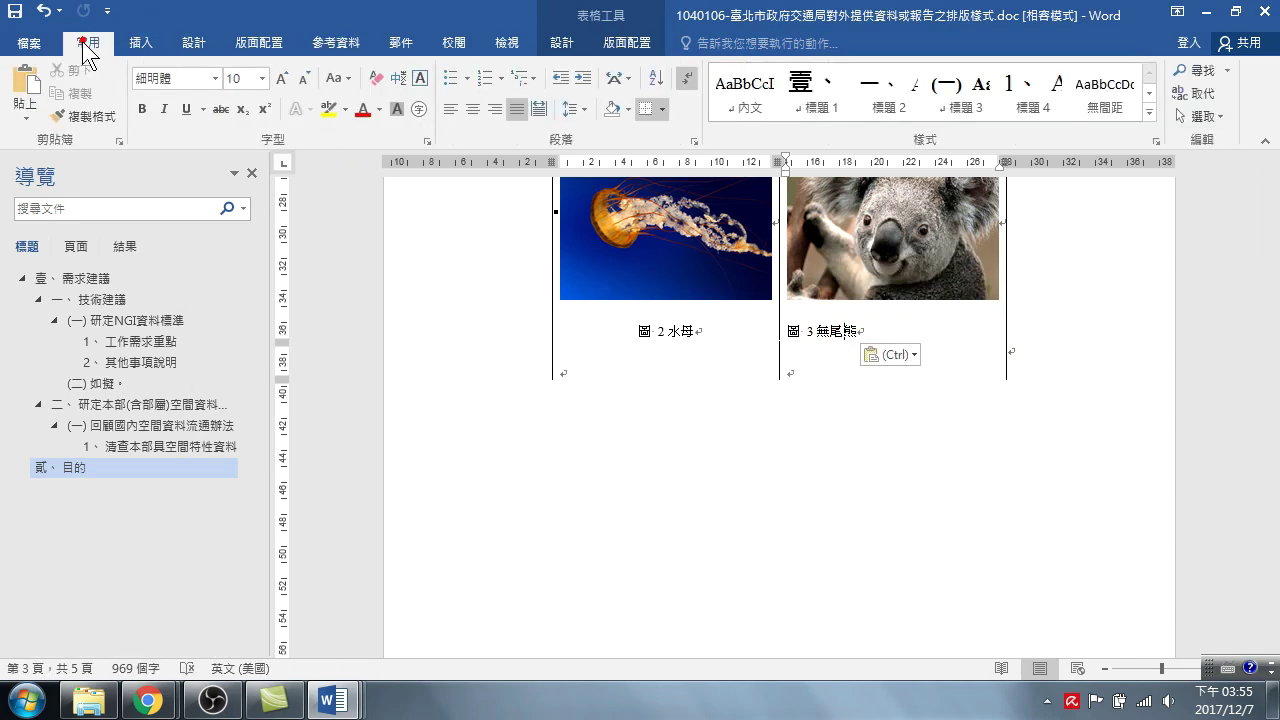
click(472, 108)
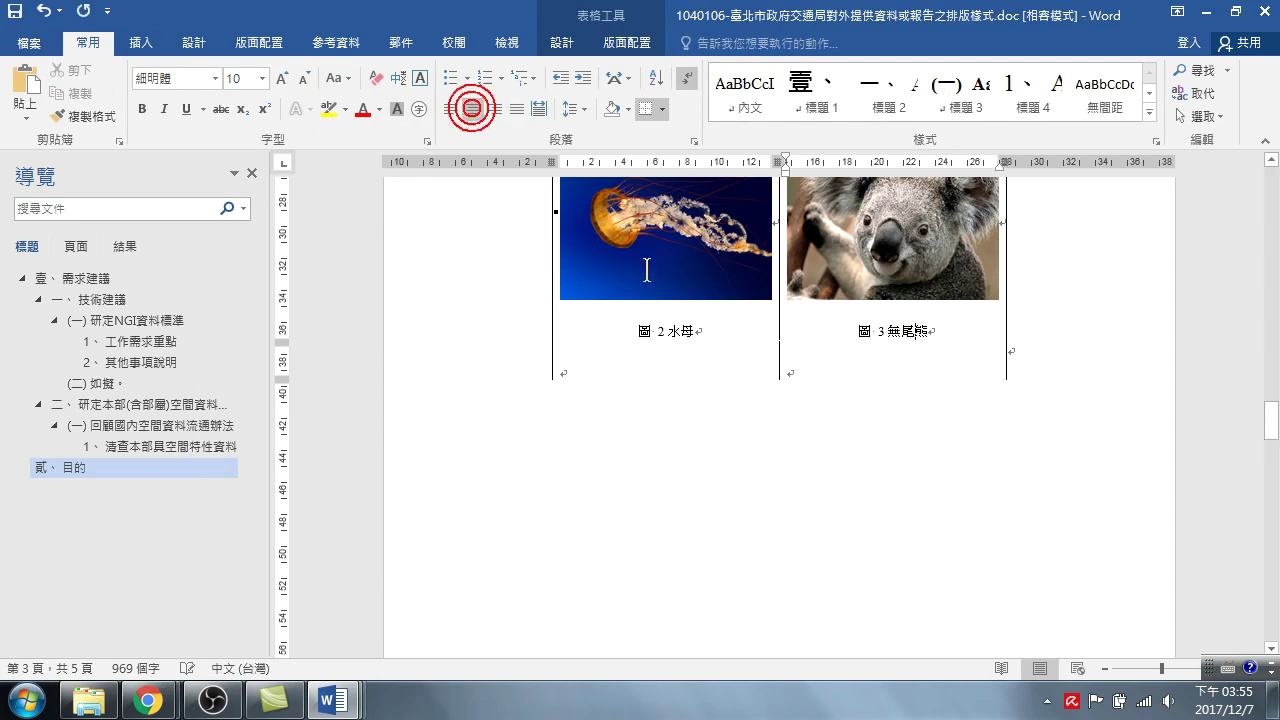
- Change the chrysanthemum caption to 圖 4:菊花 and center it
scroll(766, 400, down, 10)
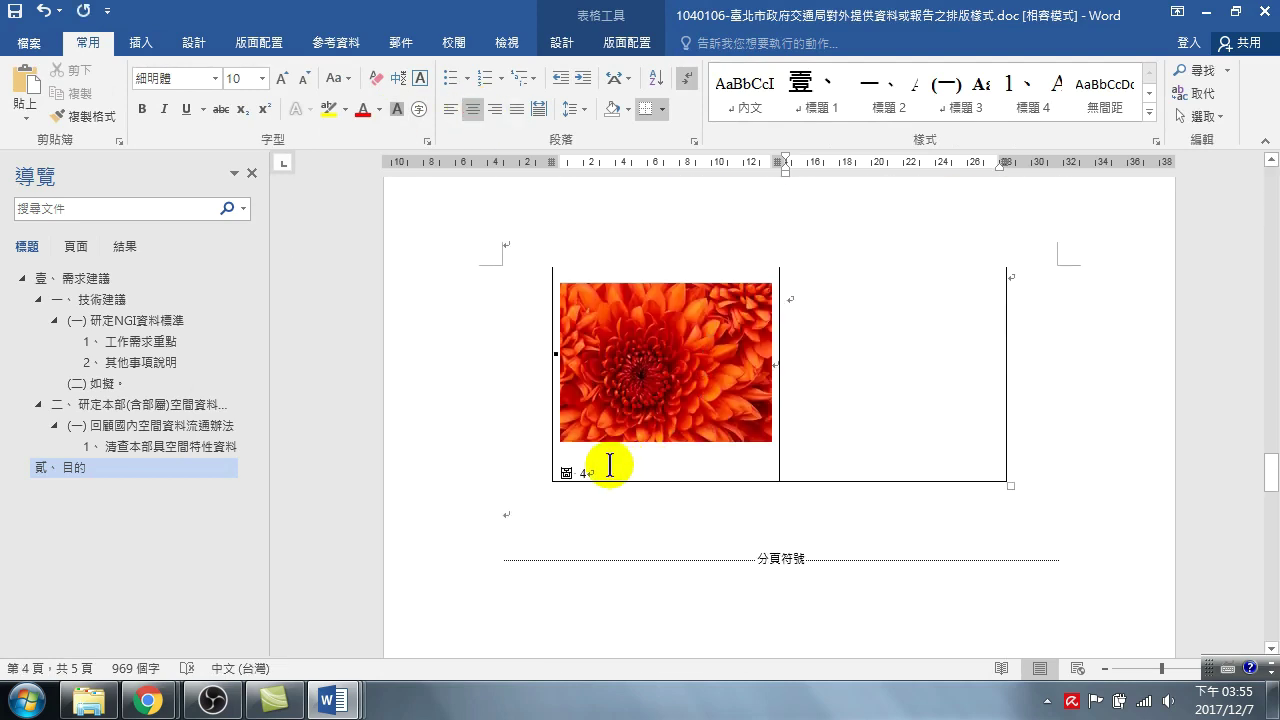
click(606, 467)
click(637, 473)
text(:)
click(638, 476)
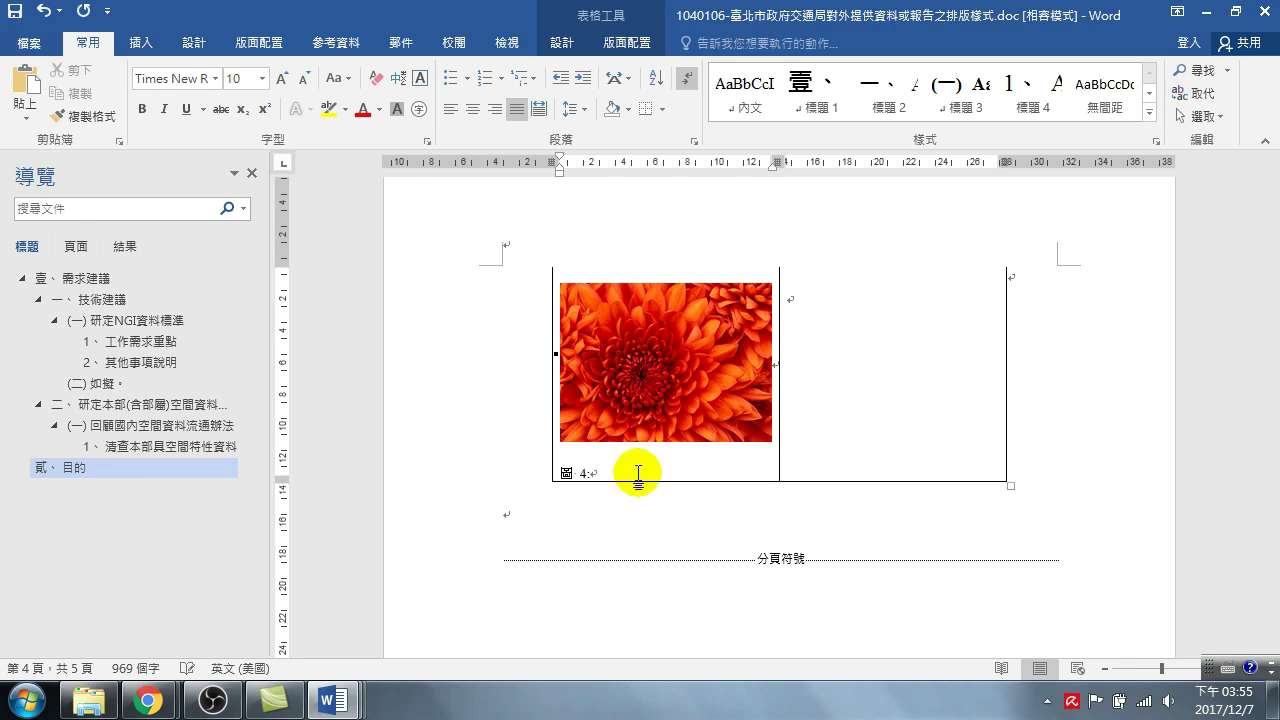
text(td)
key(ctrl+1)
click(640, 477)
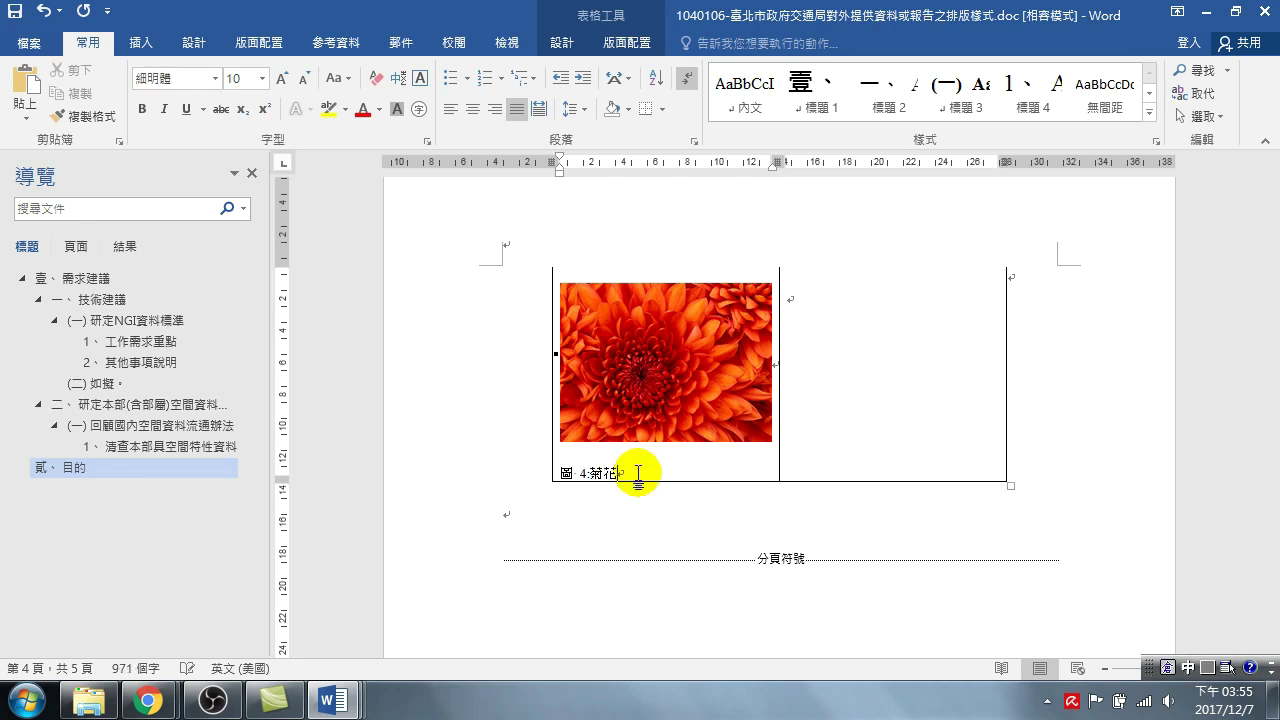
click(472, 108)
scroll(560, 380, down, 3)
click(537, 334)
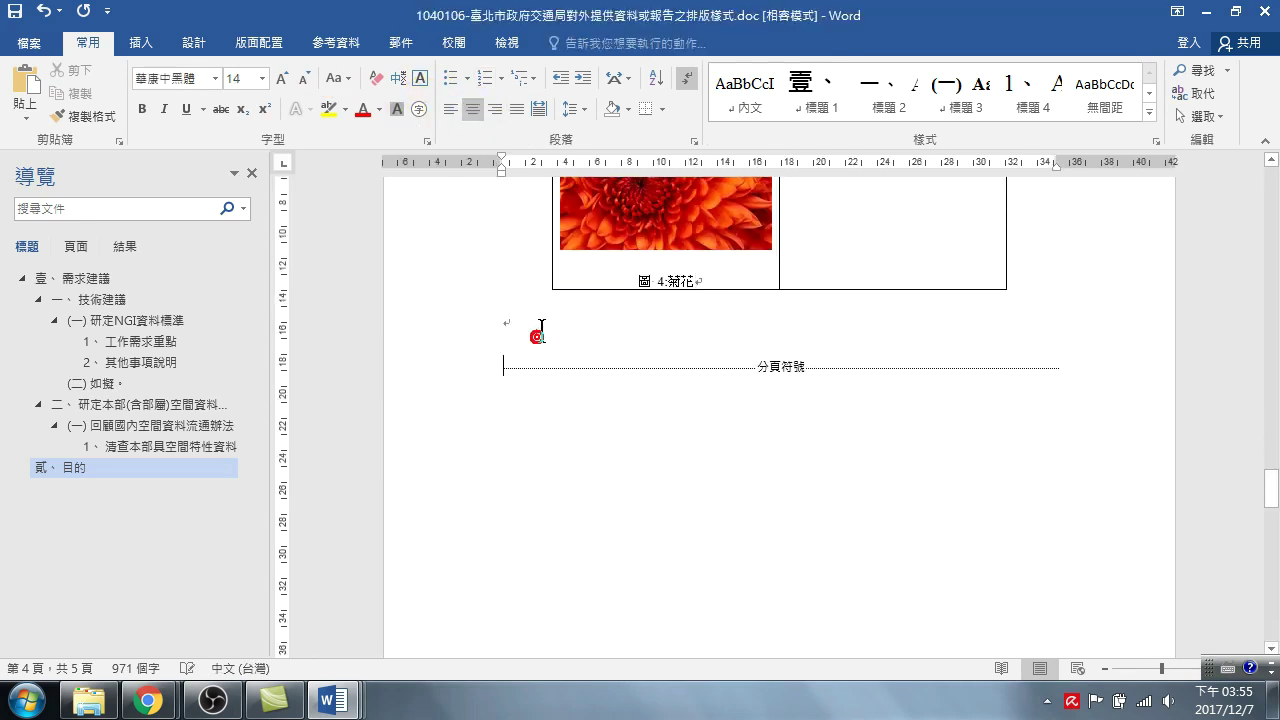
- Add blank lines below the table and insert a table of figures using caption label 圖
key(Return)
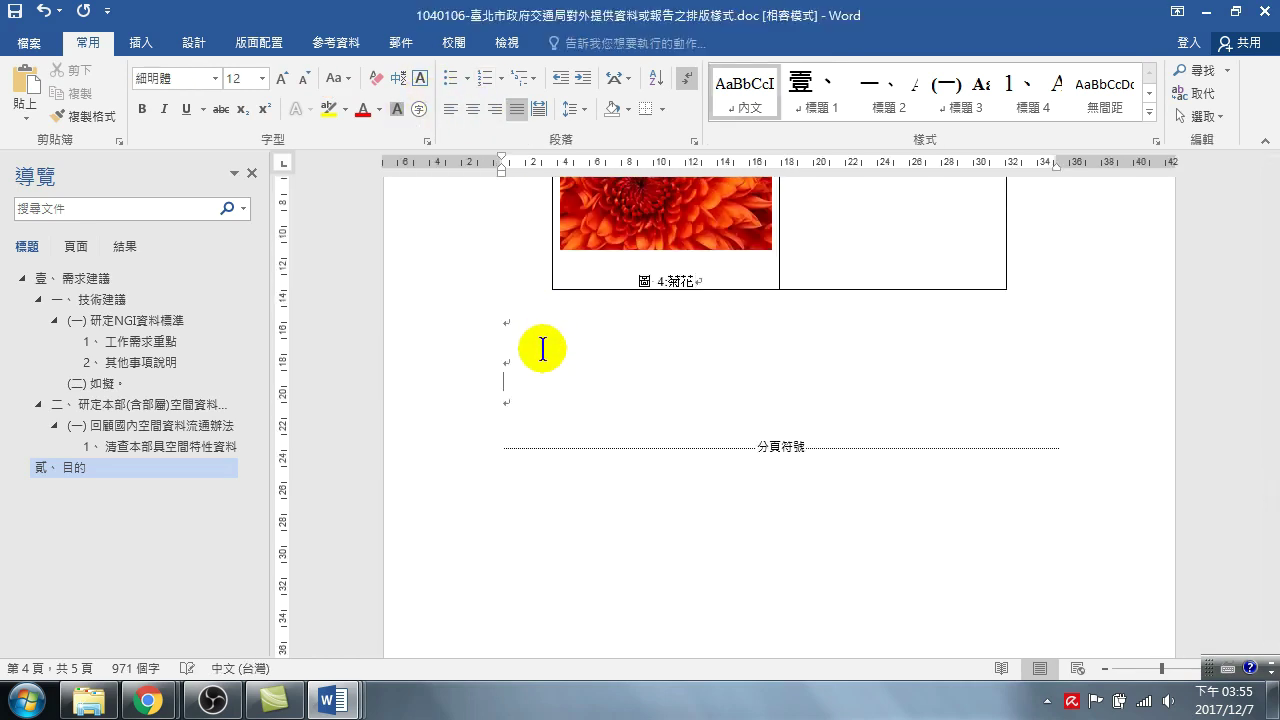
key(Return)
key(Return)
key(Return)
click(545, 397)
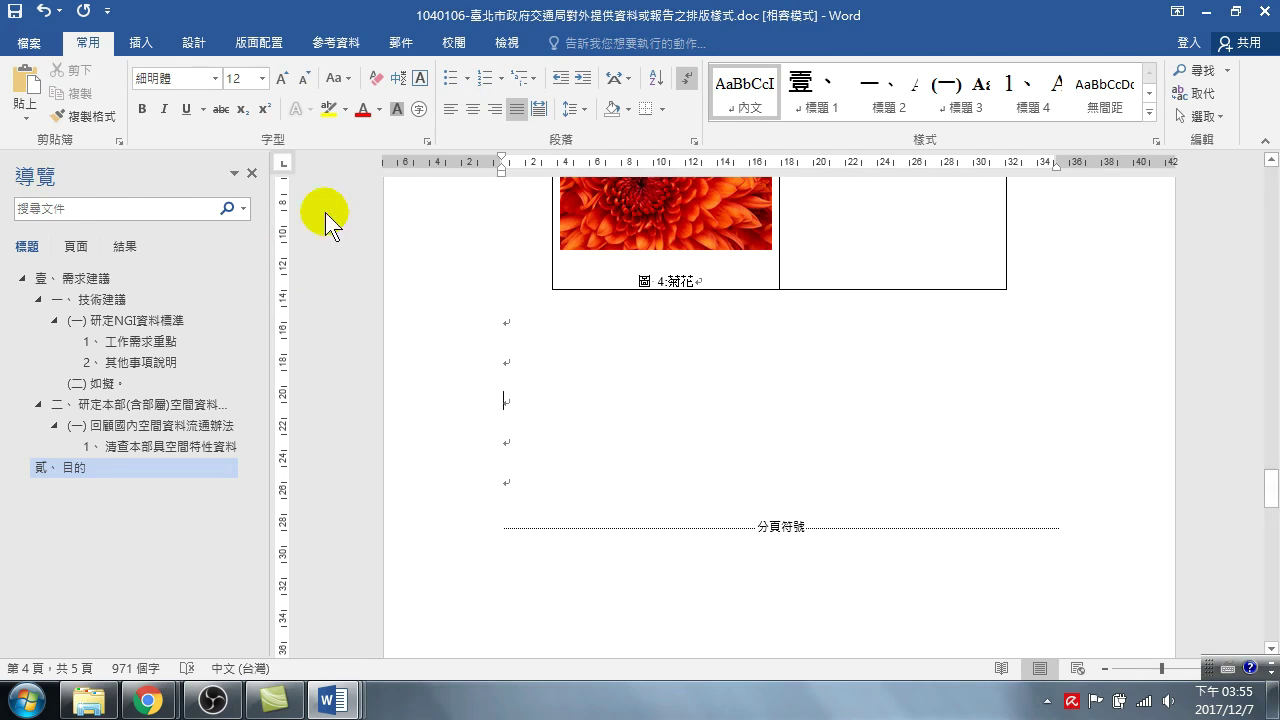
click(335, 42)
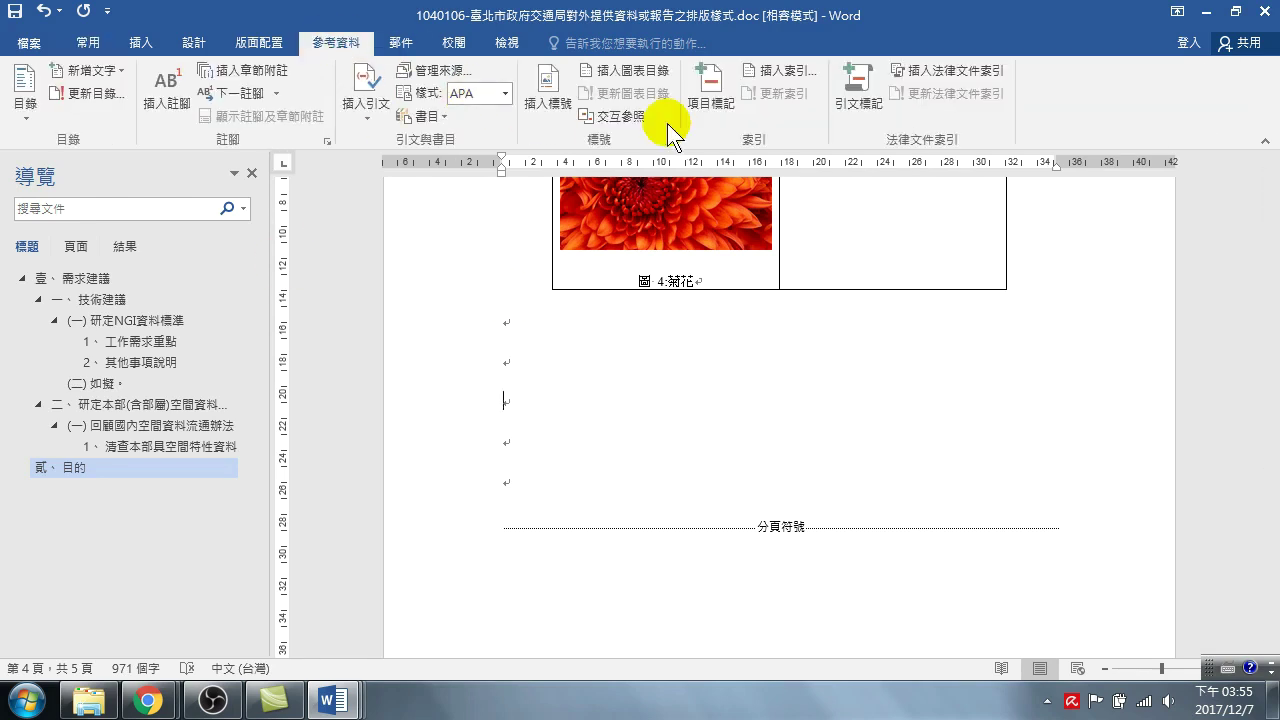
click(624, 71)
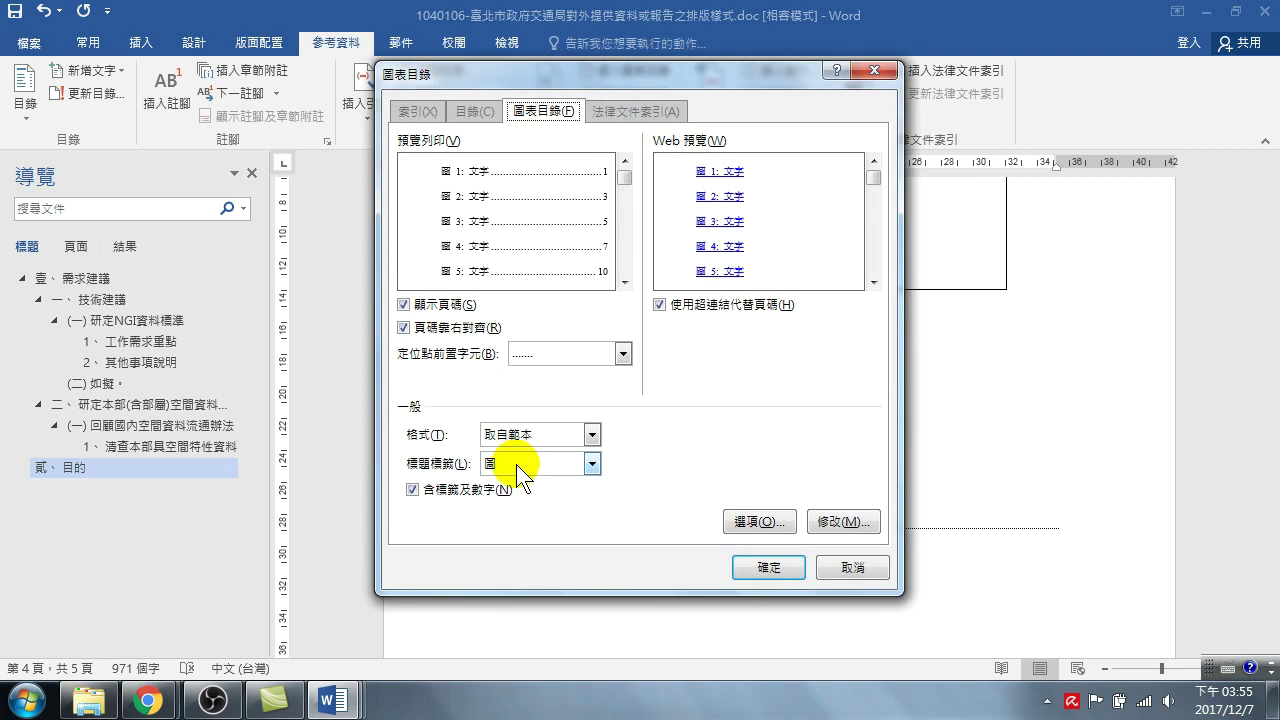
click(490, 464)
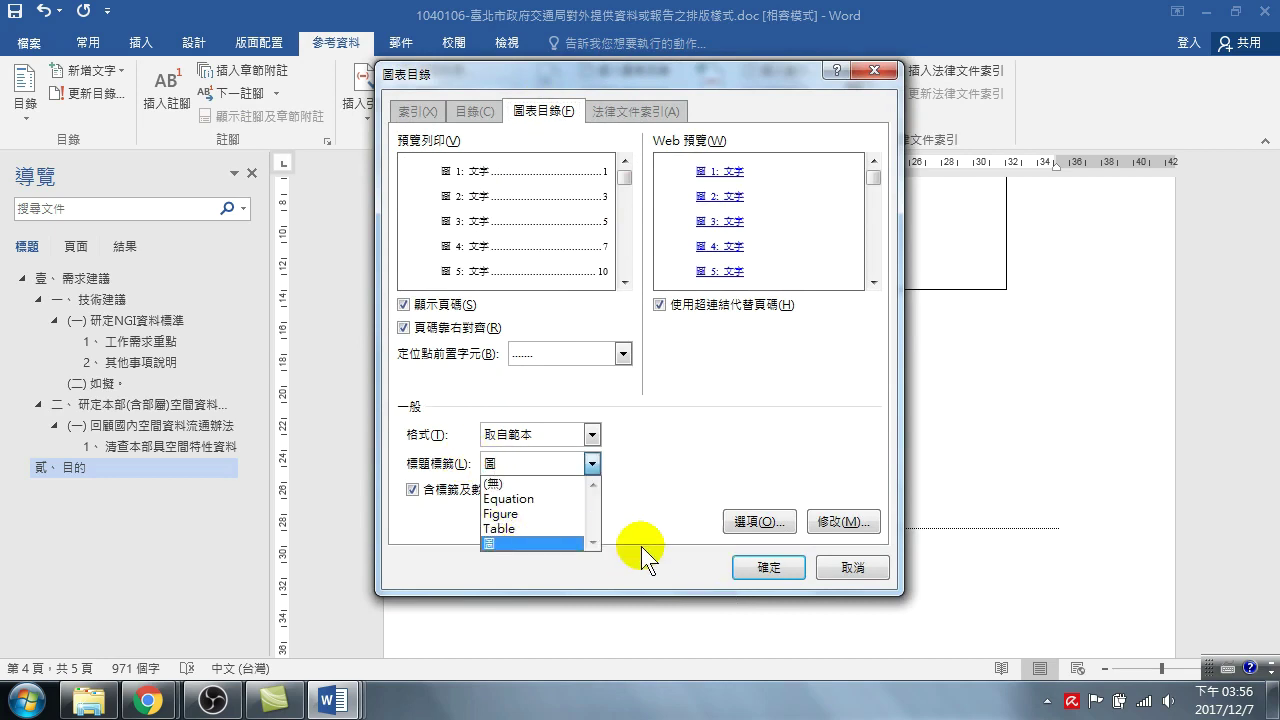
click(546, 541)
click(766, 567)
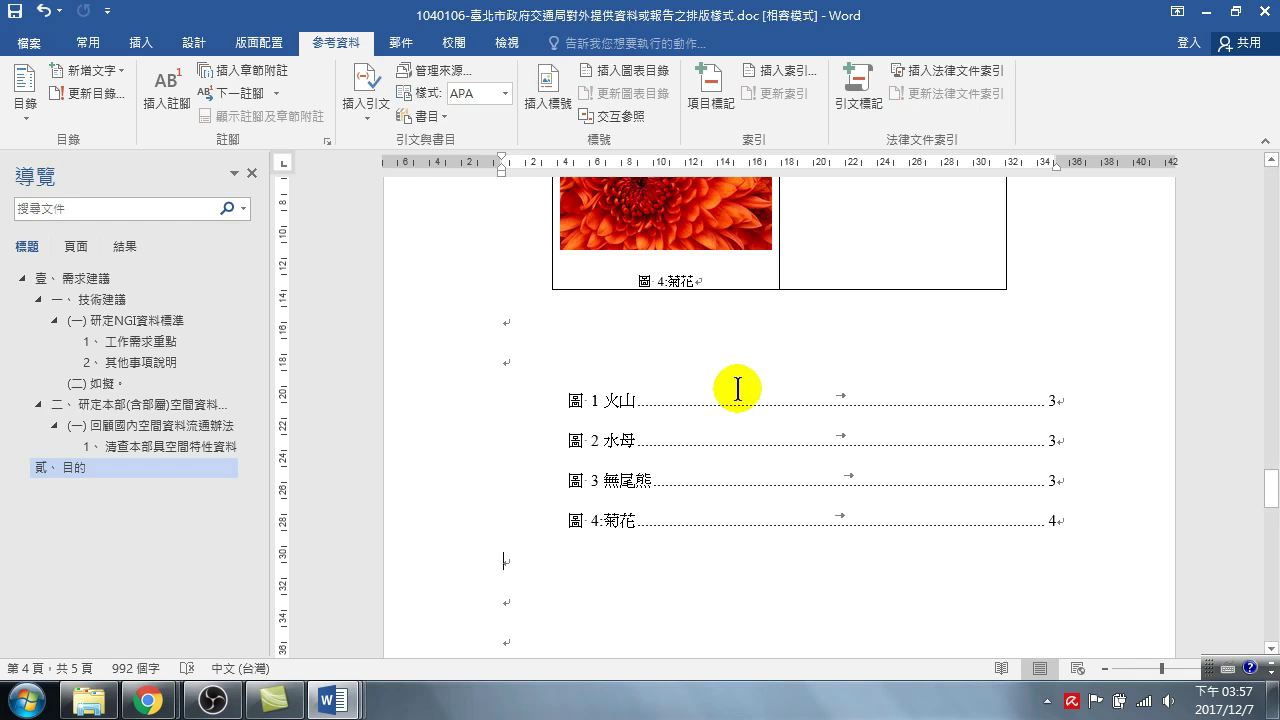
- At the document's top, inspect the 壹、需求建議 and 技術建議 heading styles, then open the File page
scroll(737, 314, up, 2)
scroll(723, 403, up, 2)
scroll(722, 405, up, 3)
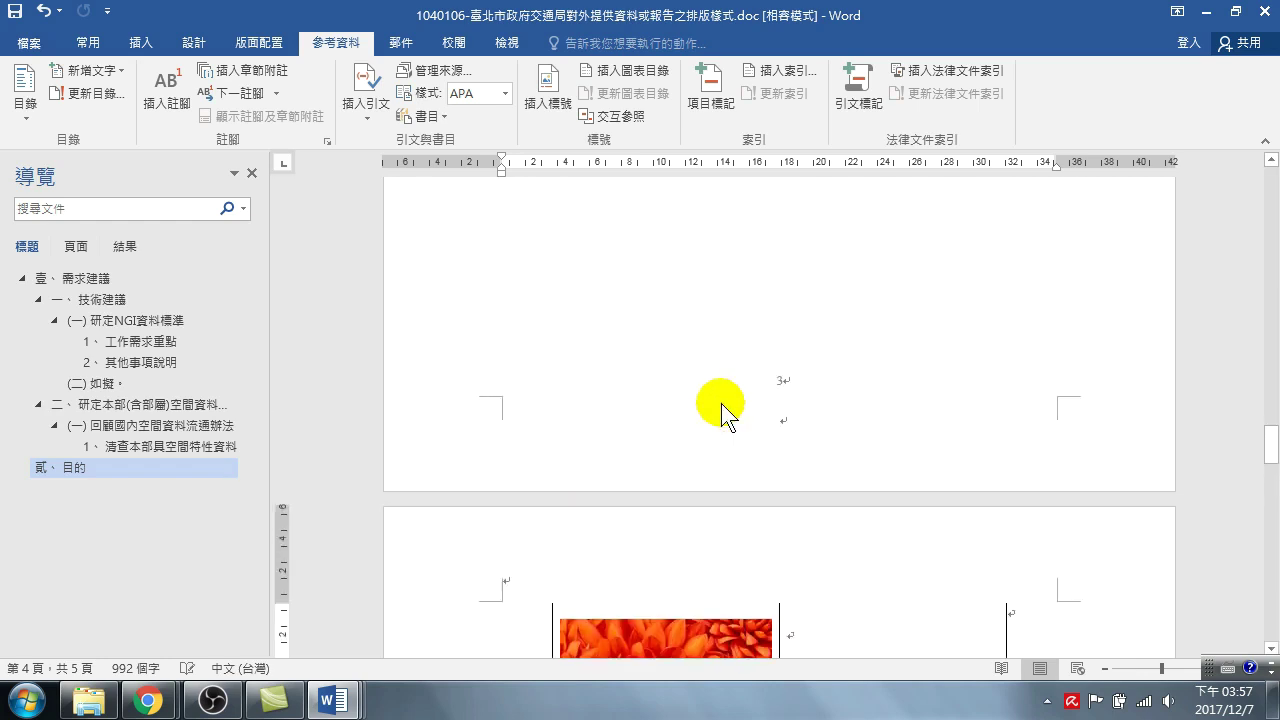
scroll(709, 389, up, 3)
scroll(737, 386, up, 3)
scroll(740, 374, up, 3)
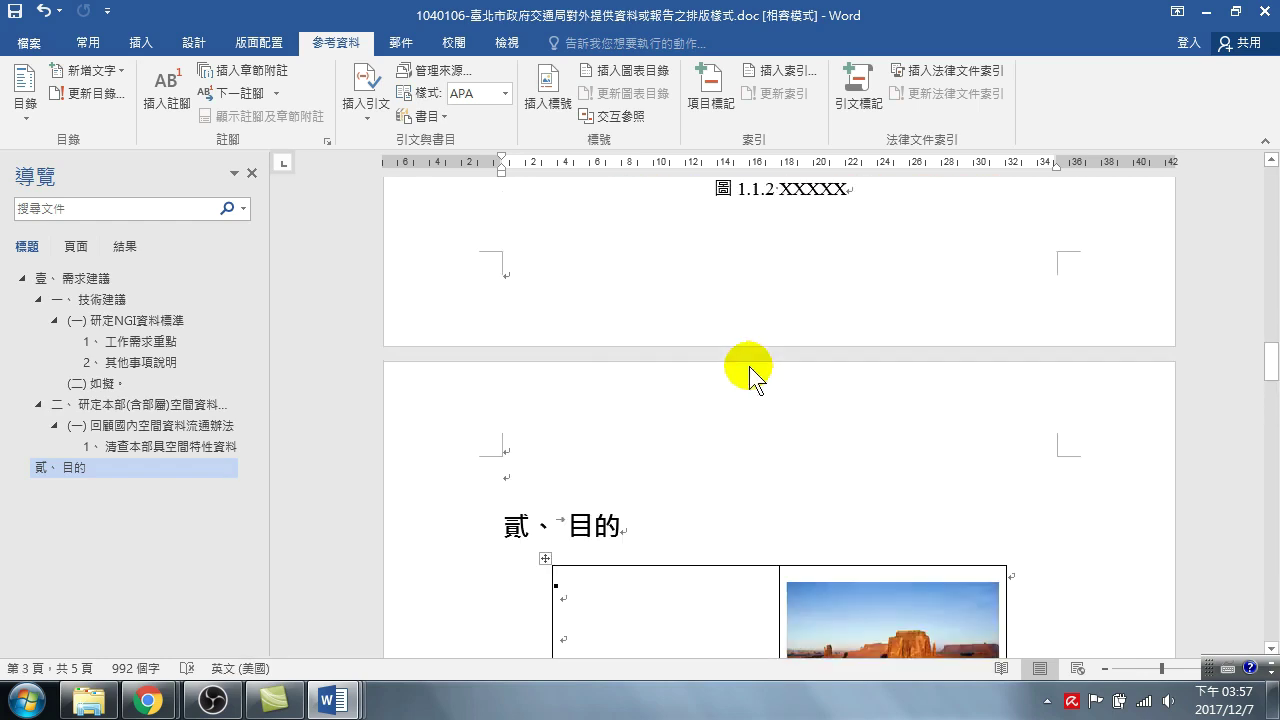
scroll(745, 340, up, 3)
scroll(740, 330, up, 3)
scroll(735, 325, up, 3)
scroll(727, 318, up, 3)
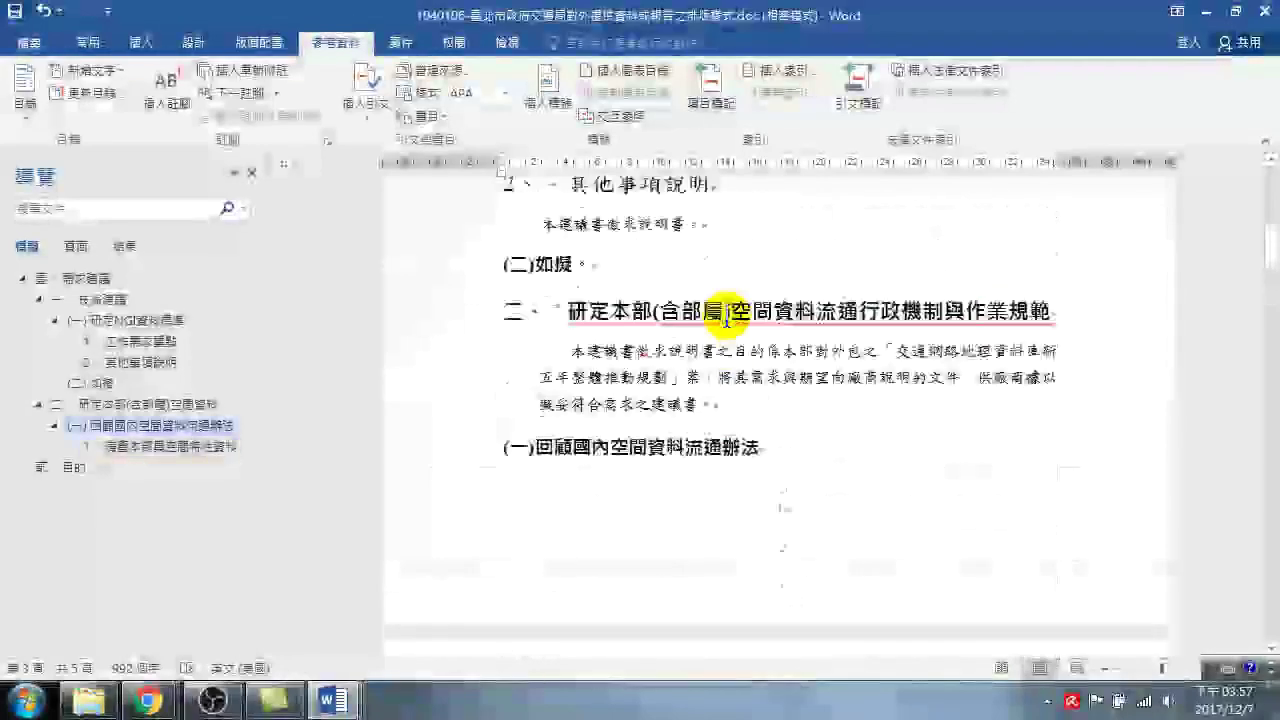
scroll(727, 318, up, 5)
scroll(727, 322, up, 2)
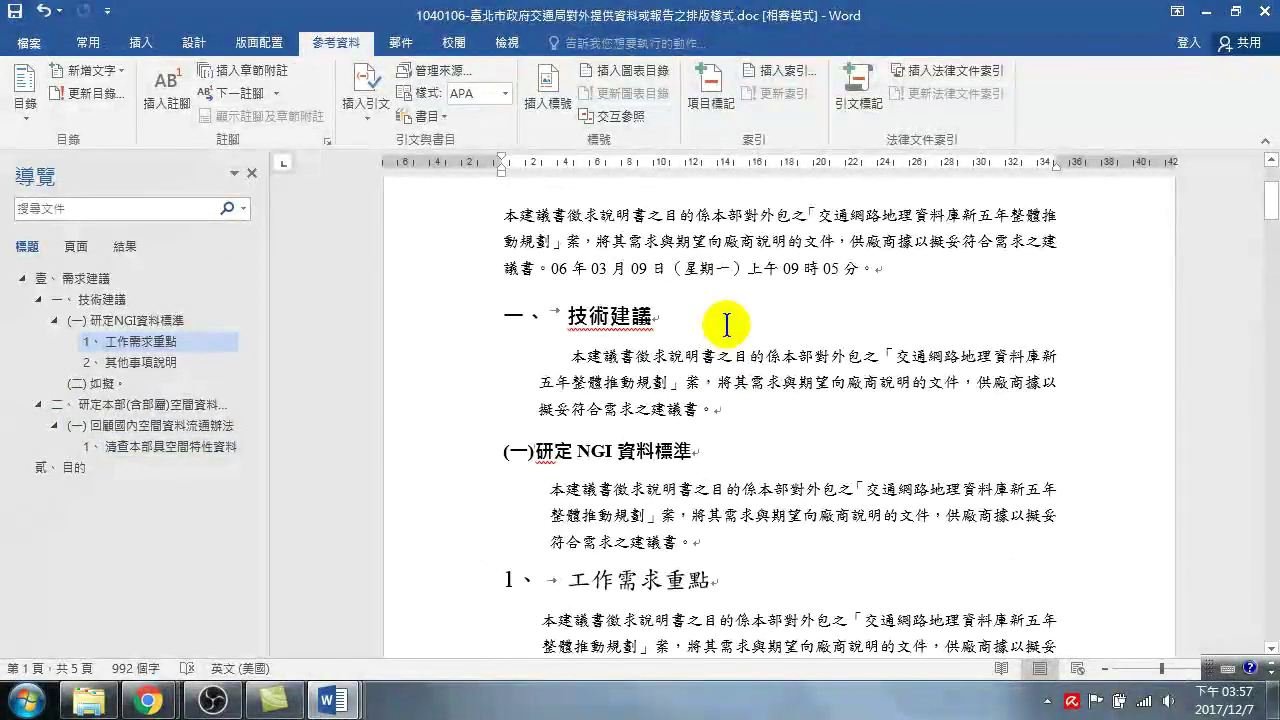
scroll(727, 323, up, 3)
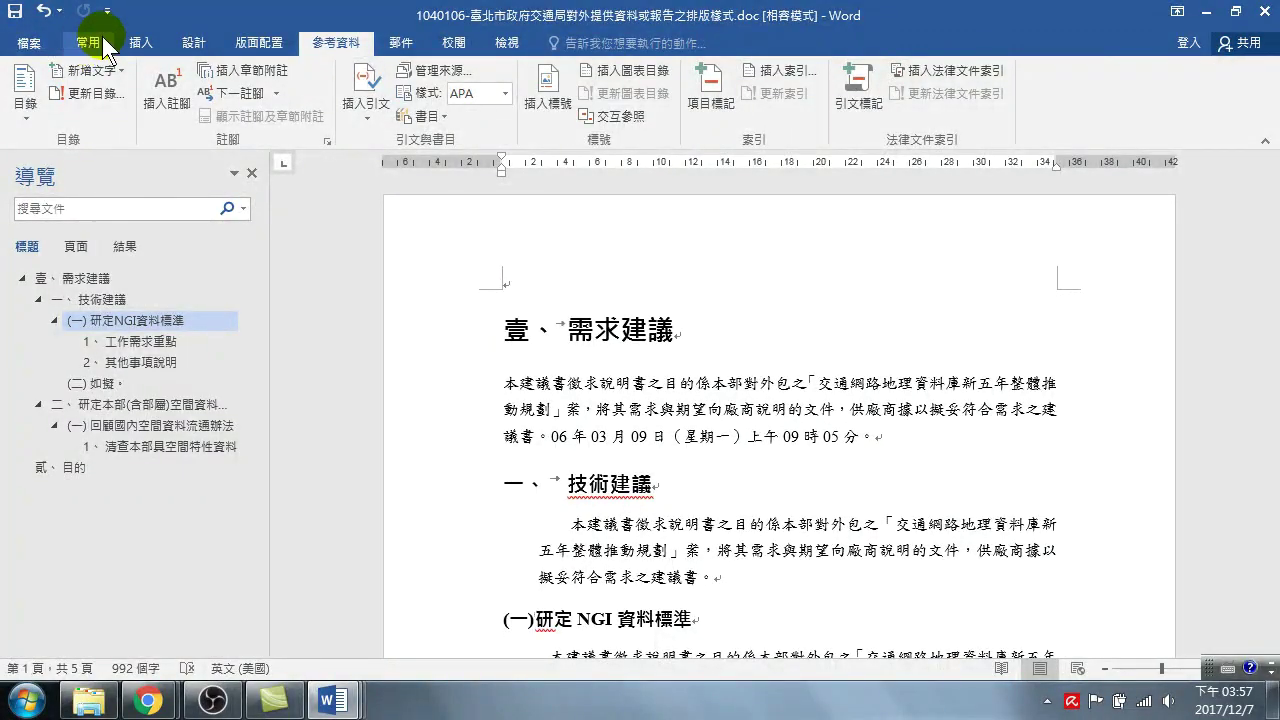
click(586, 330)
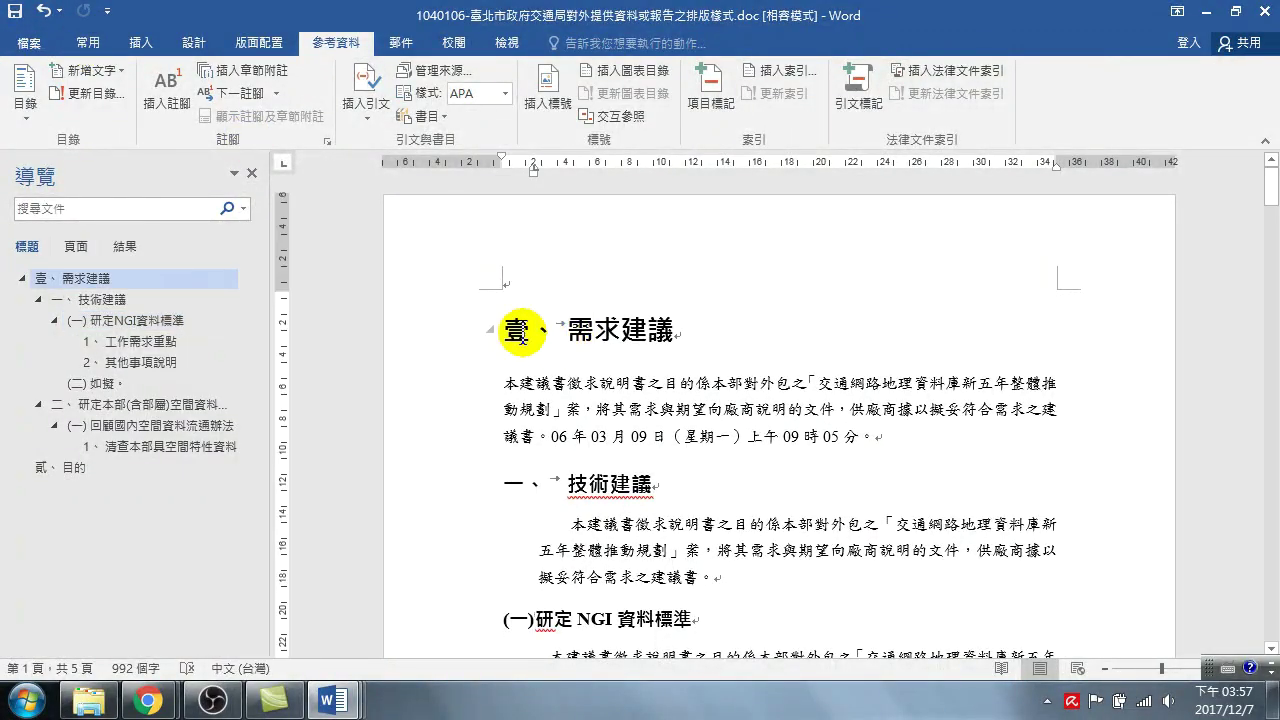
click(578, 486)
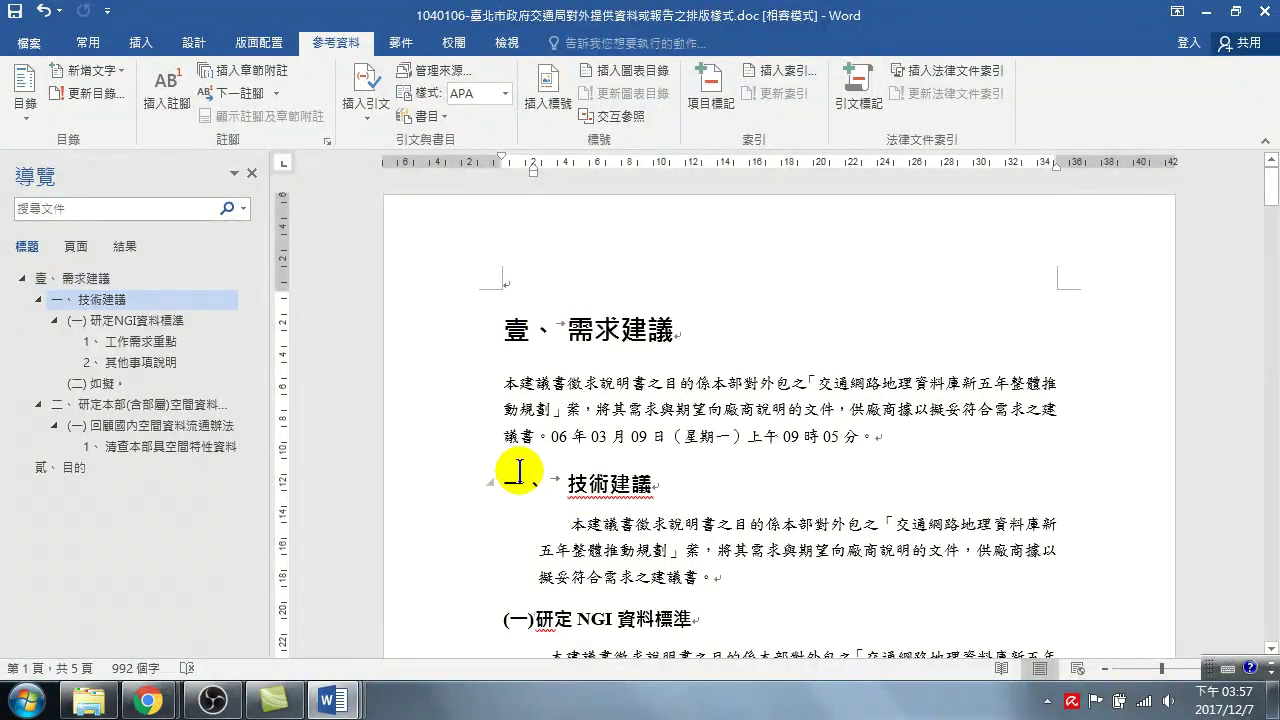
click(88, 43)
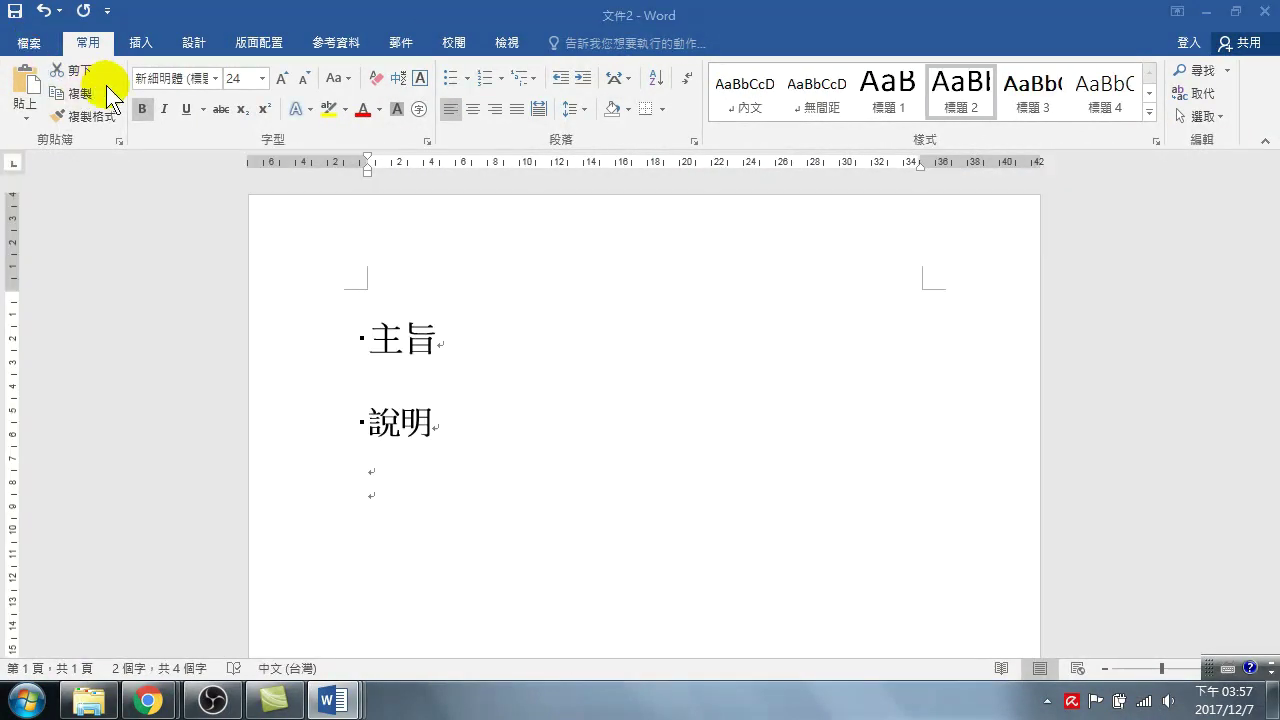
click(31, 42)
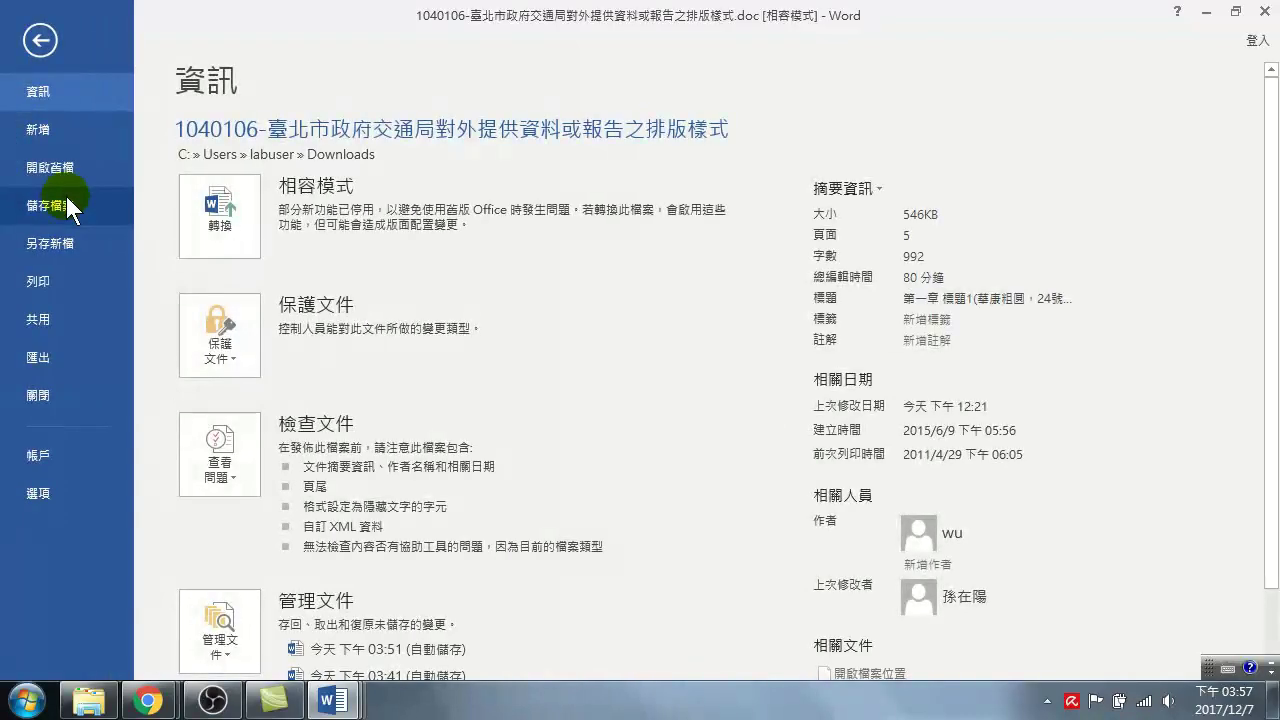
- Start a Save As into the 20171207-臺北市政府中山健康中心 folder on DATA (D:)
click(51, 241)
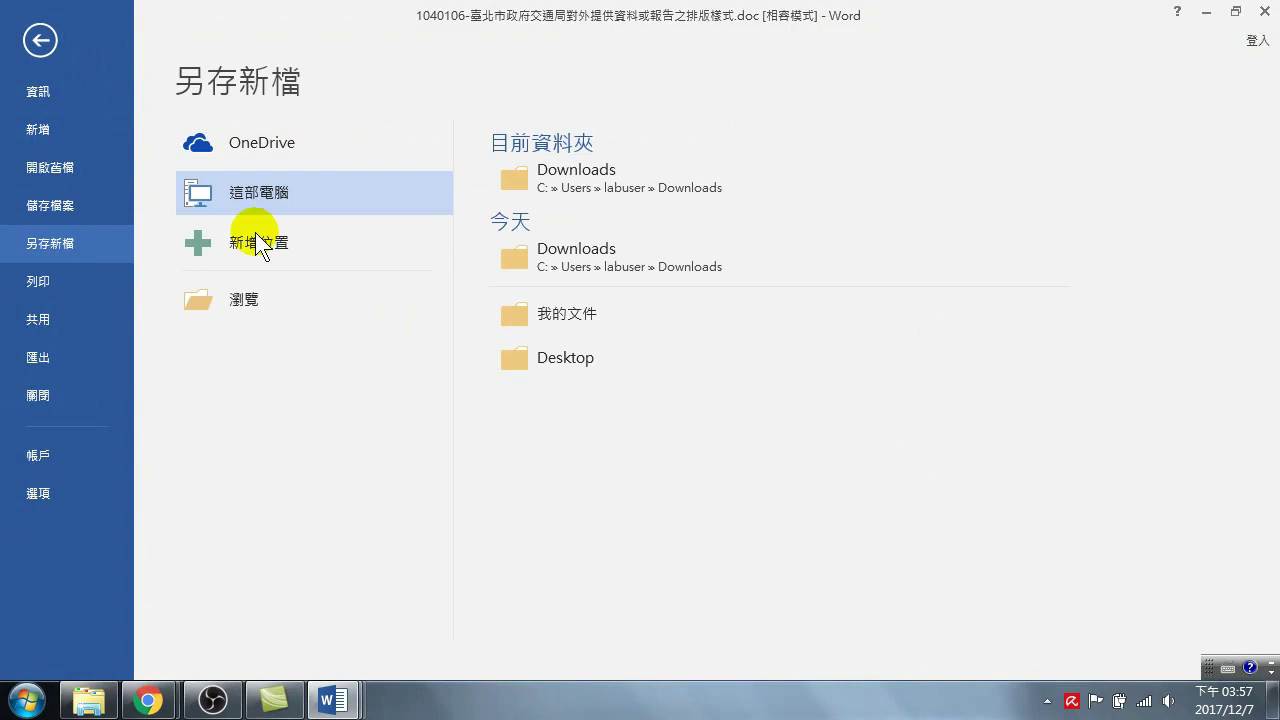
click(256, 302)
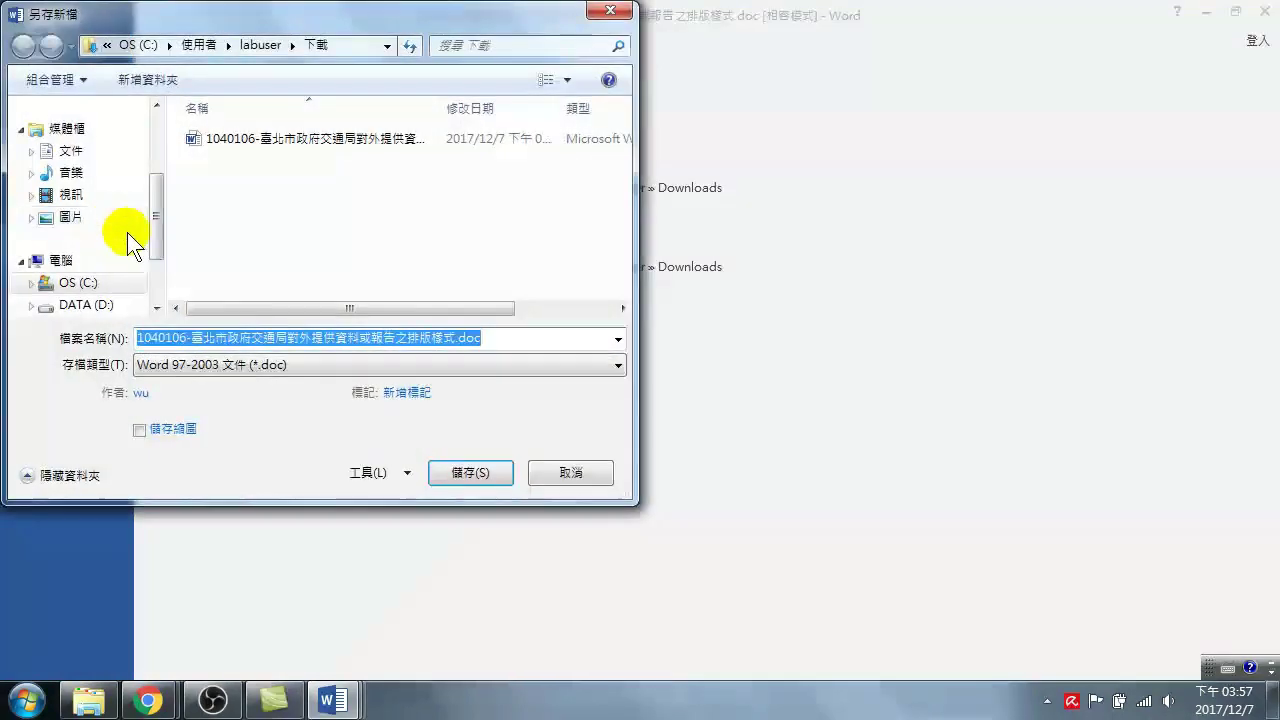
drag(159, 211, 155, 227)
click(98, 260)
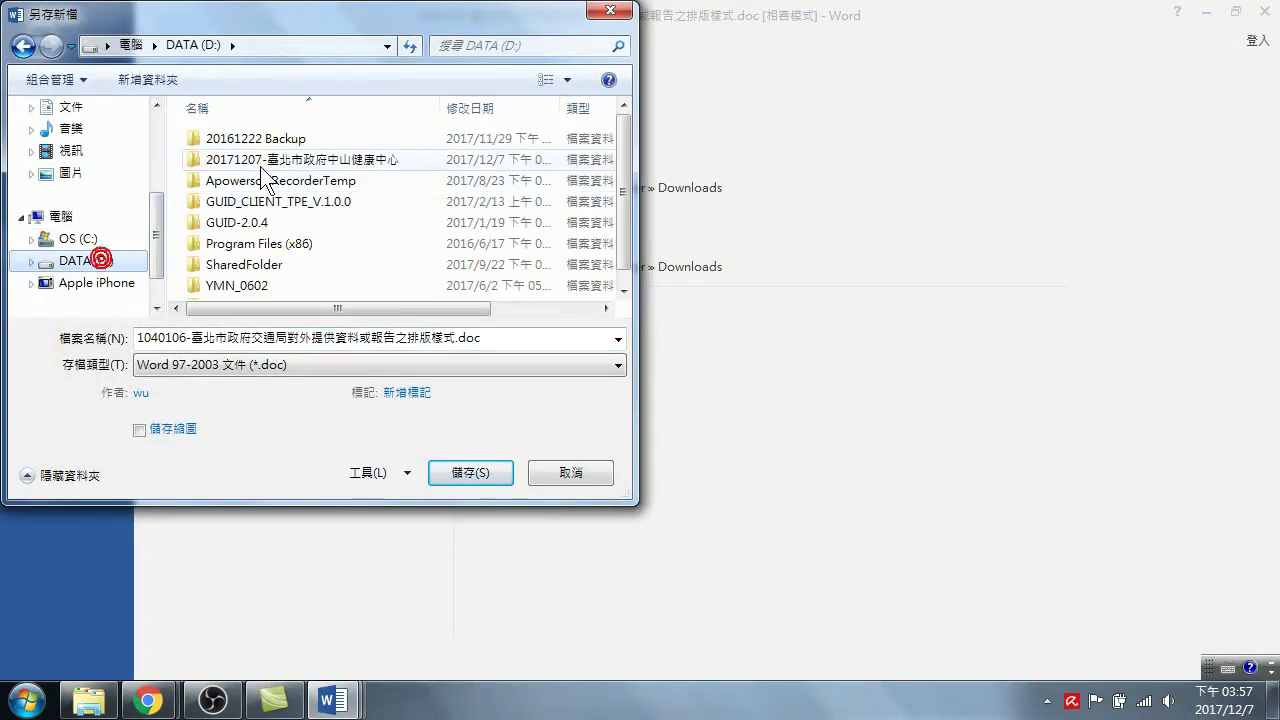
double_click(282, 160)
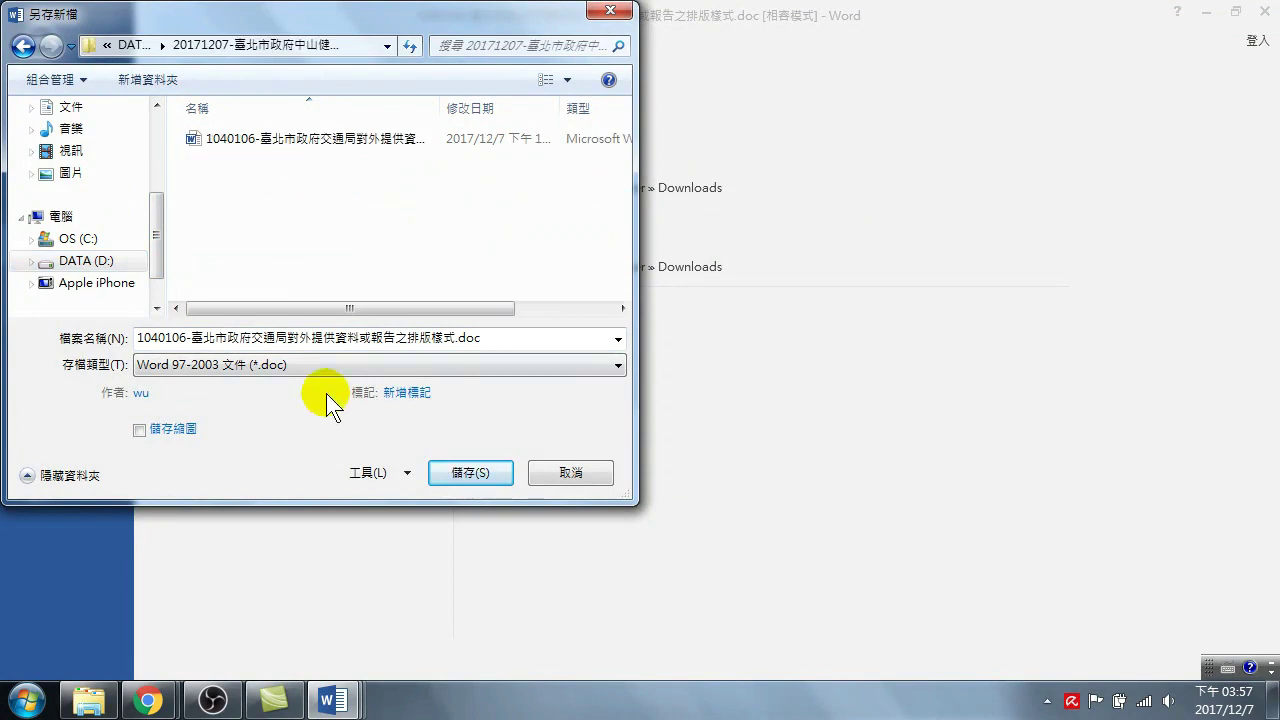
- Save the file under the name 中山區健康服務中心文件樣式20171207
double_click(492, 337)
click(492, 337)
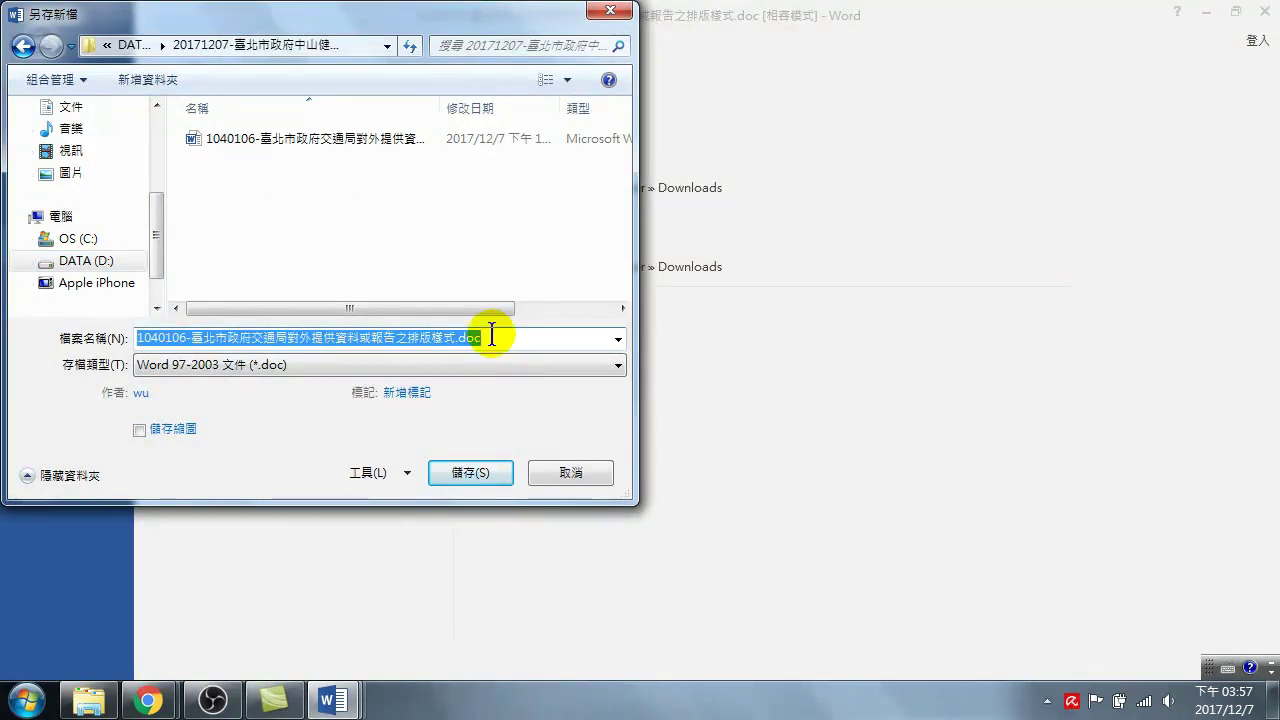
key(BackSpace)
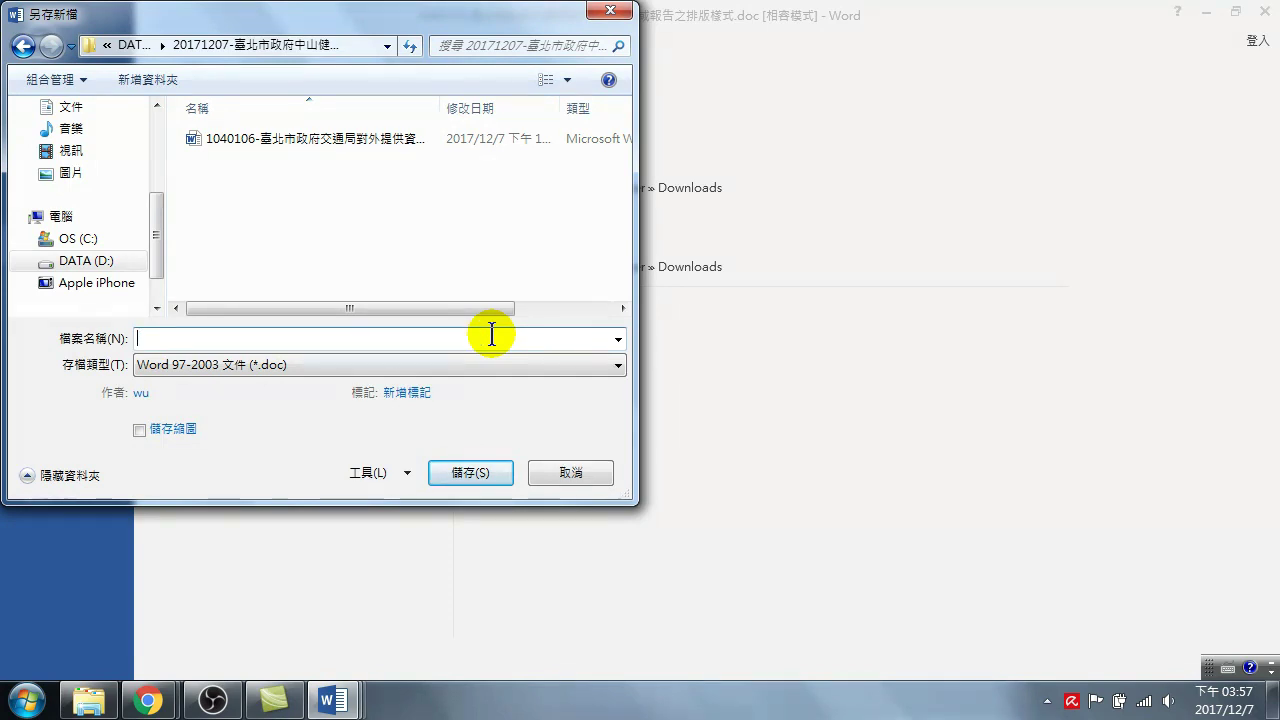
key(ctrl+shift)
text(lu)
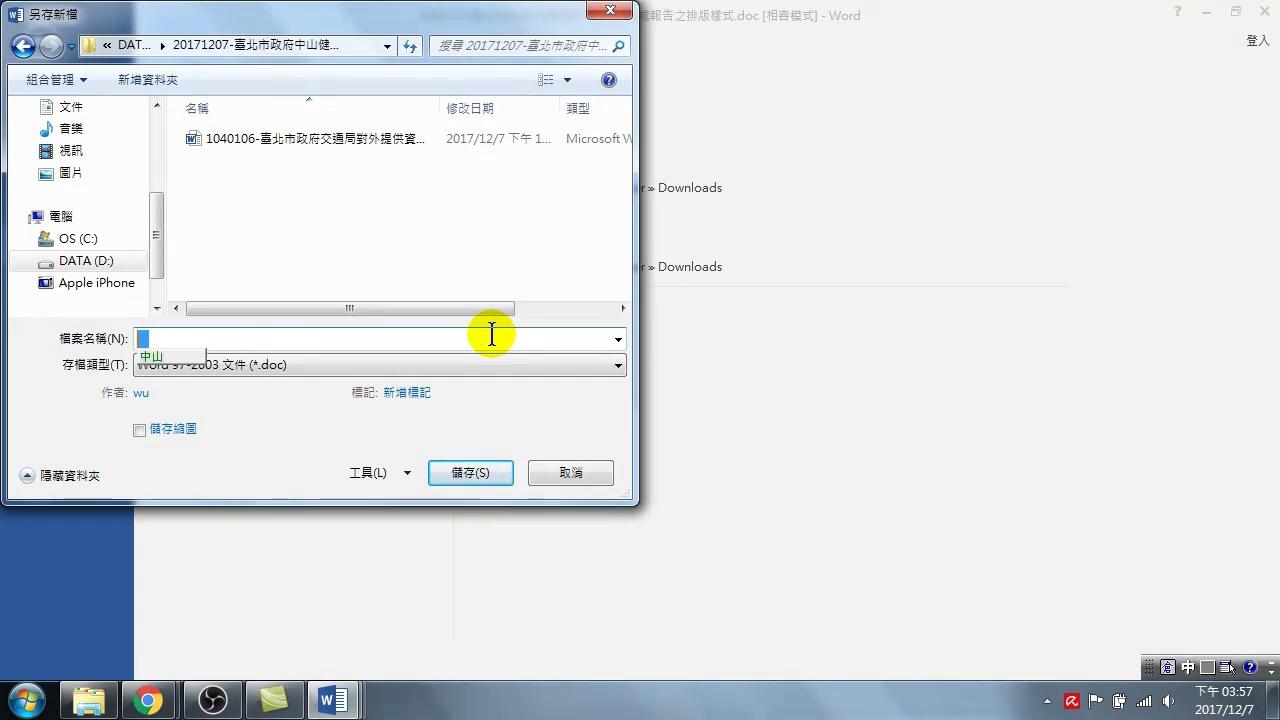
text(中山區健)
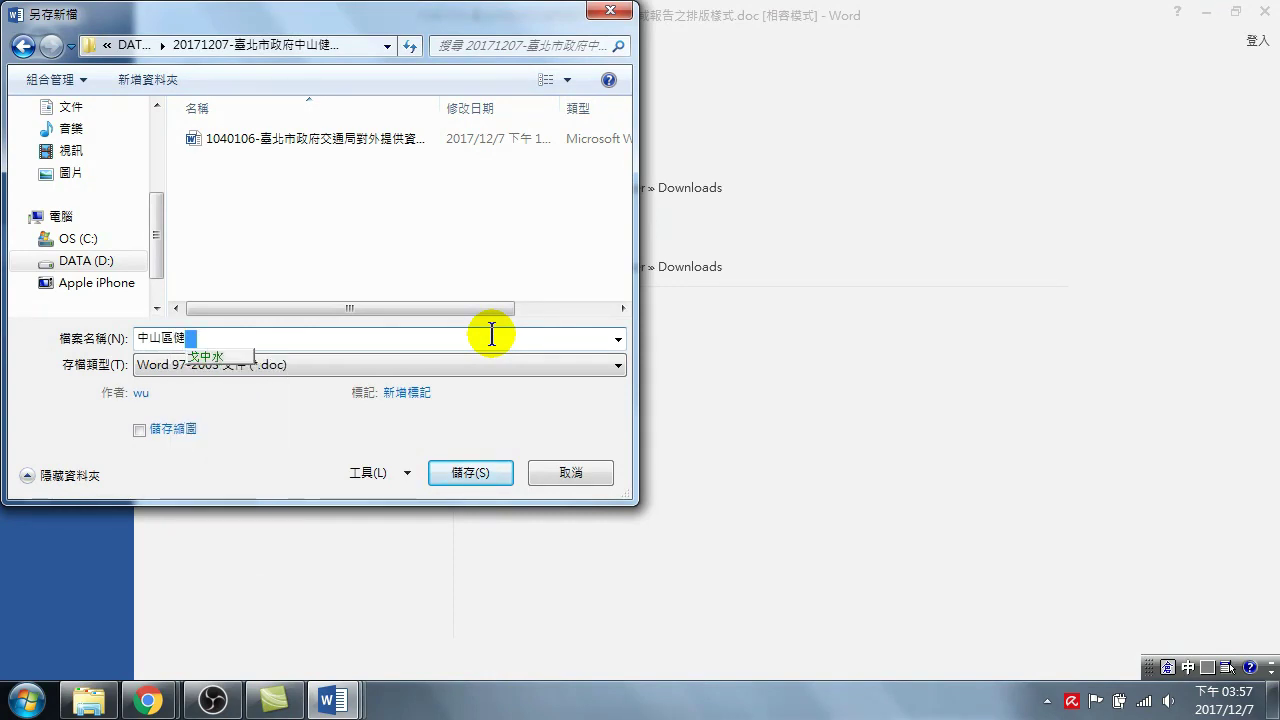
text(康中)
key(space)
key(BackSpace)
key(b)
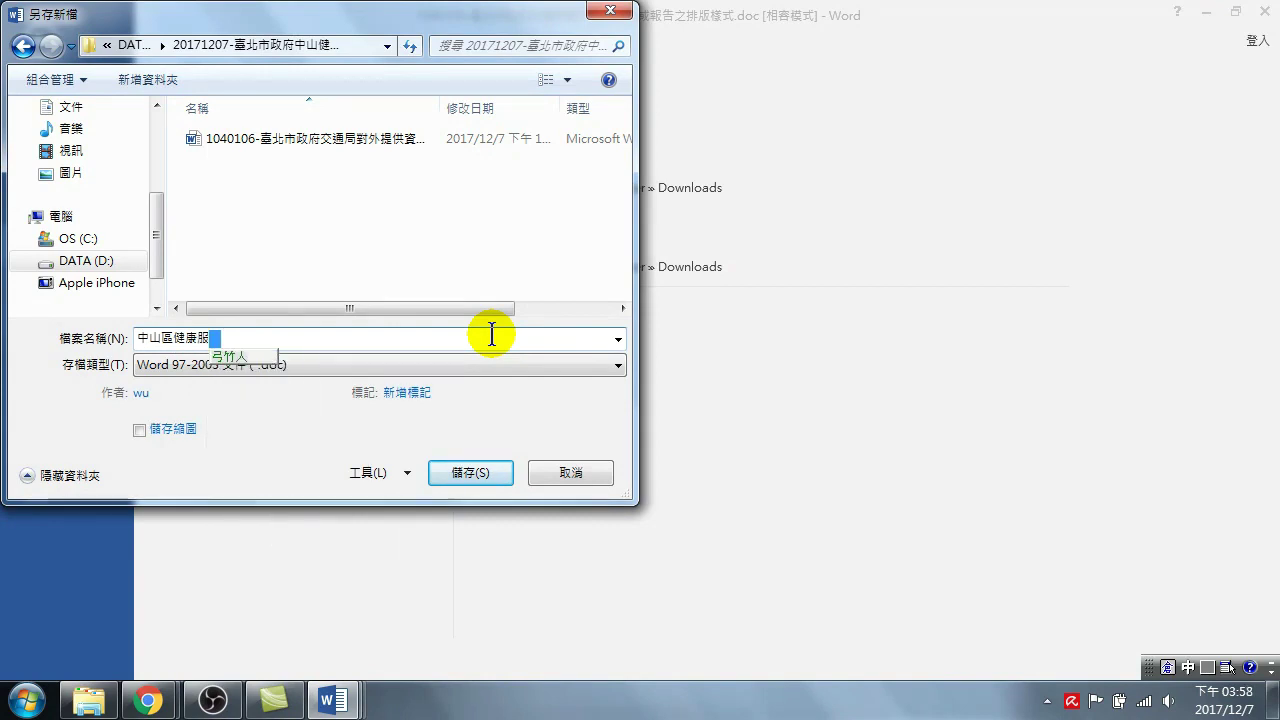
text(服務中心文件)
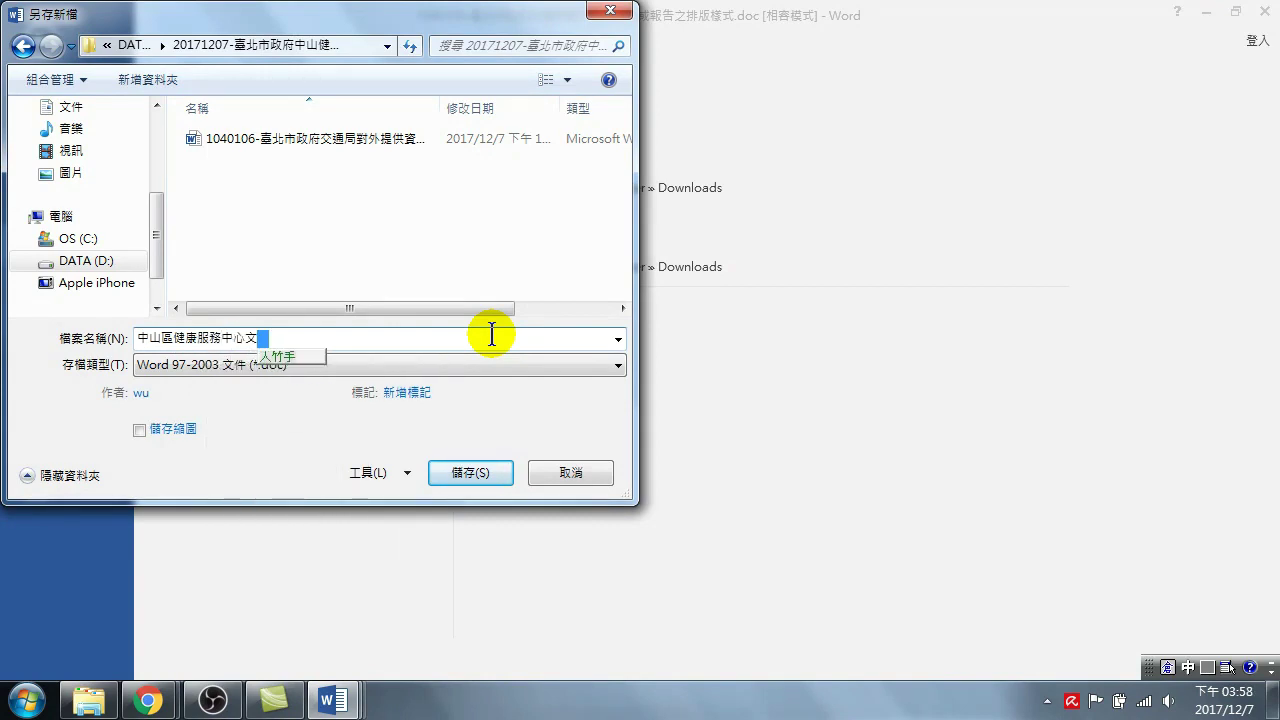
text(樣式)
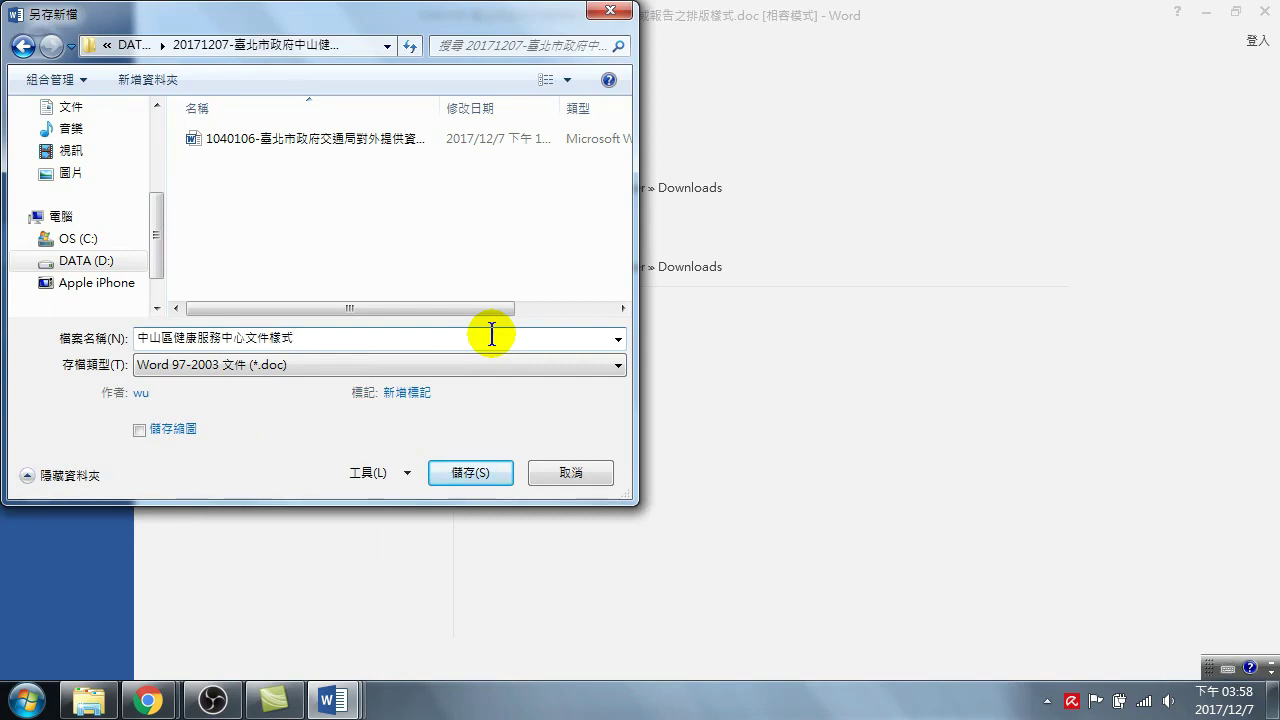
text(20)
text(207)
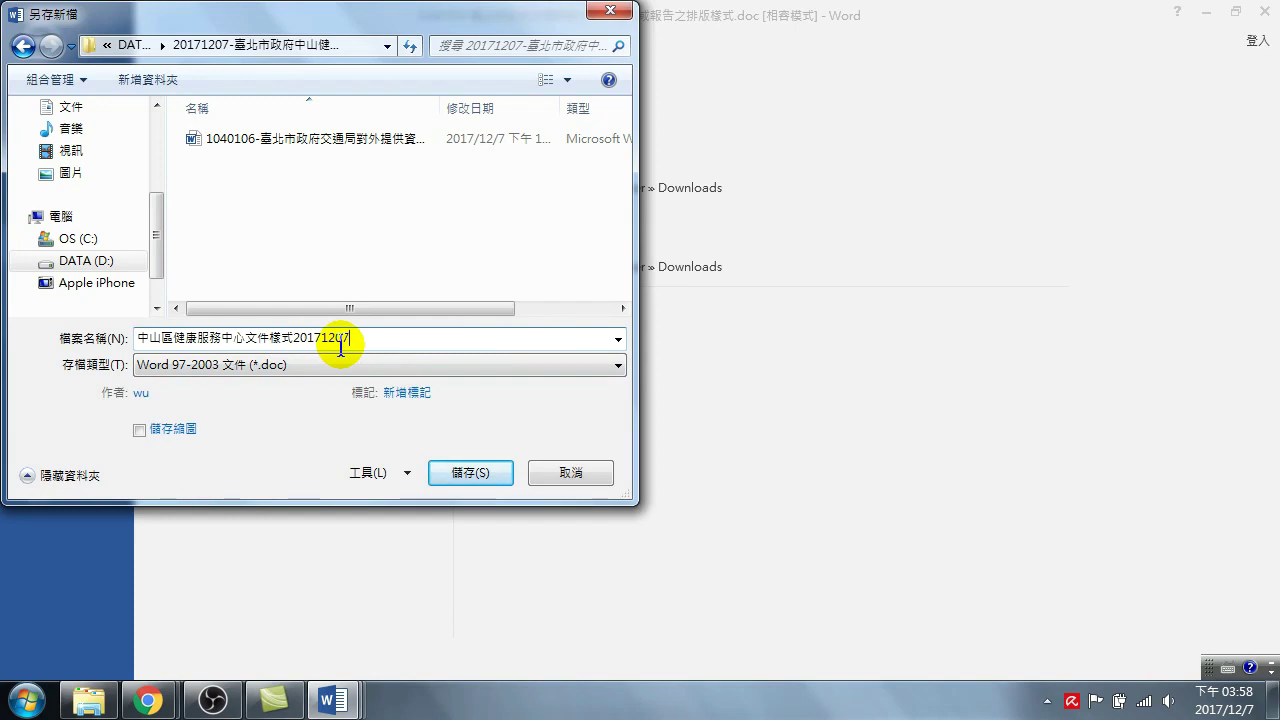
click(470, 471)
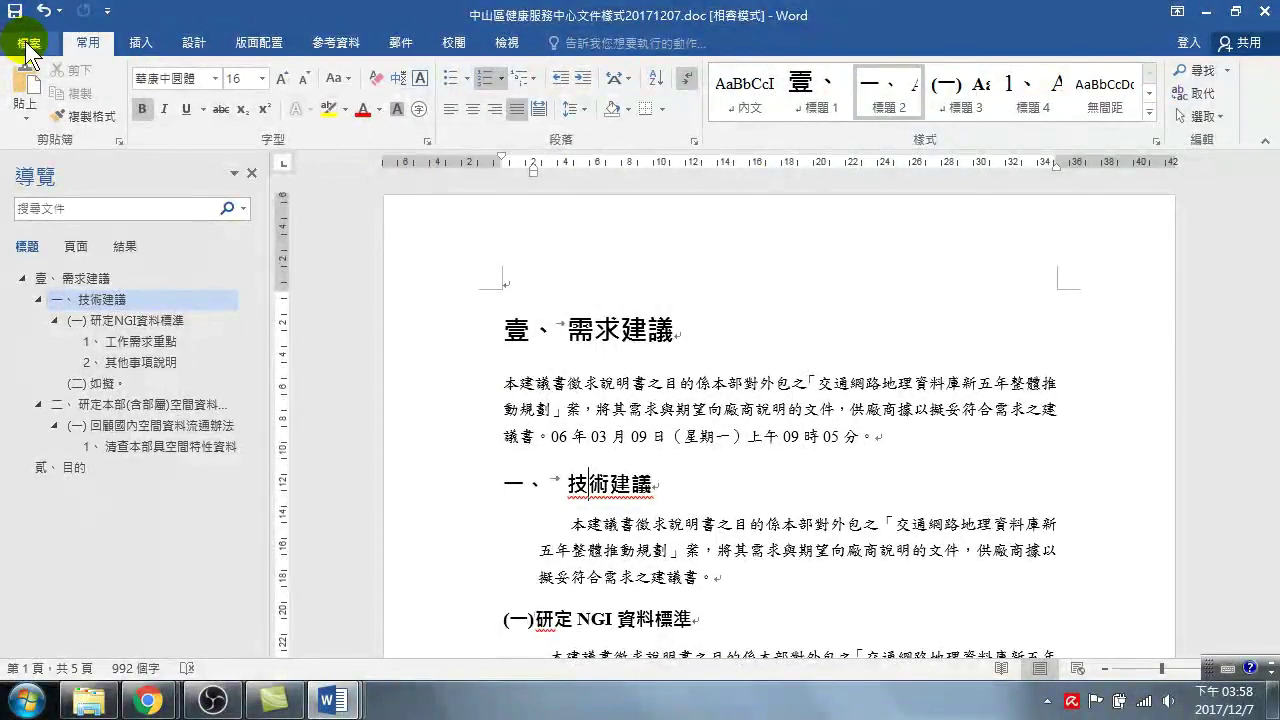
- Create new blank documents twice from File > New > Blank document
click(28, 47)
click(41, 136)
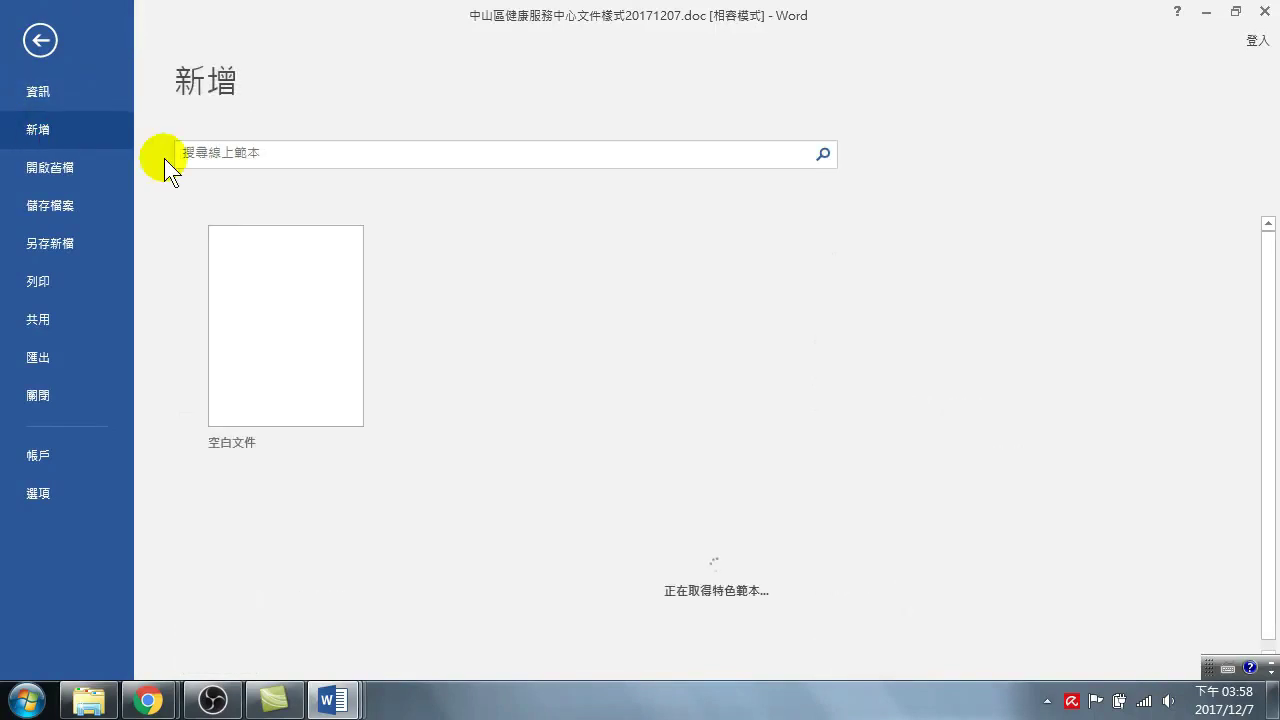
click(277, 303)
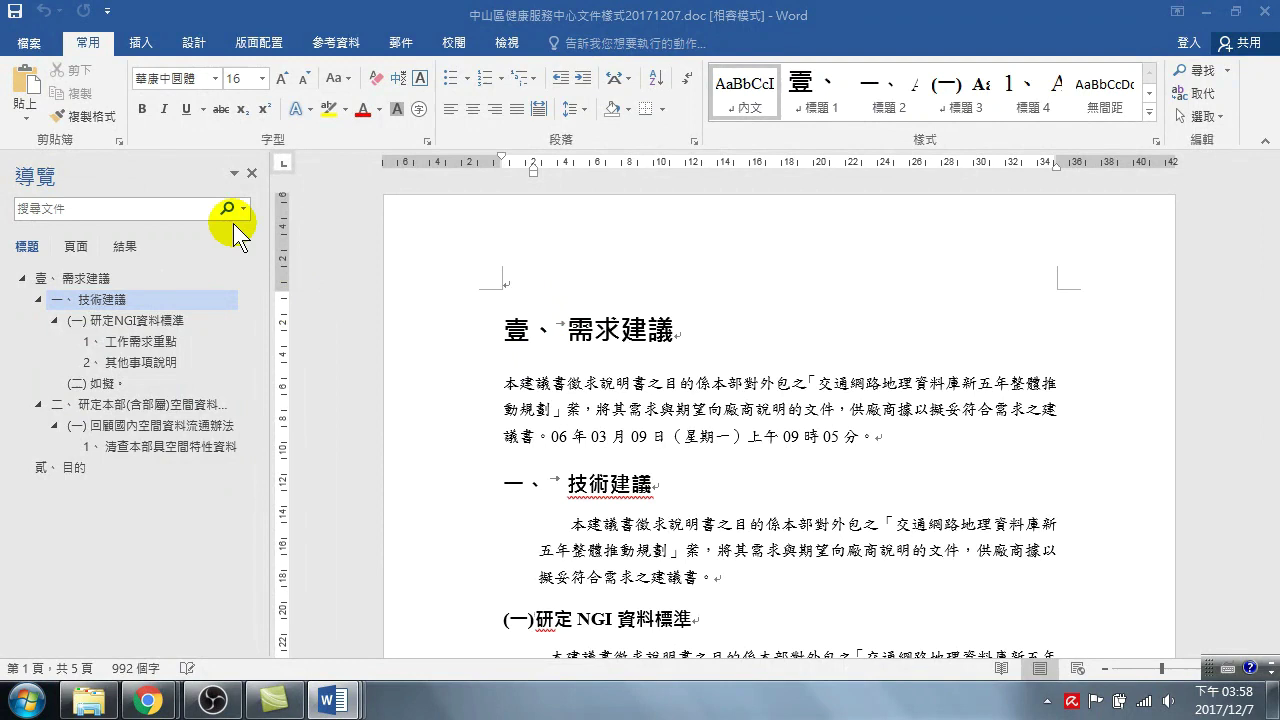
click(36, 44)
click(60, 133)
click(294, 338)
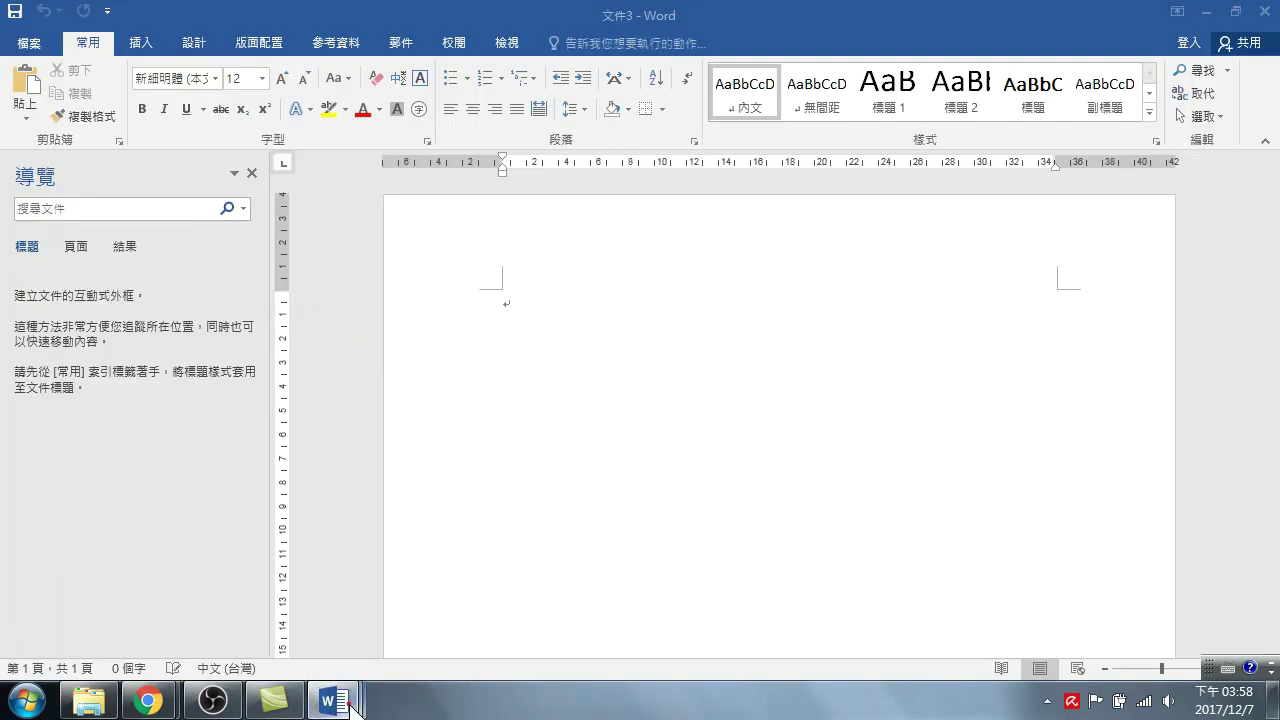
mouse_move(337, 697)
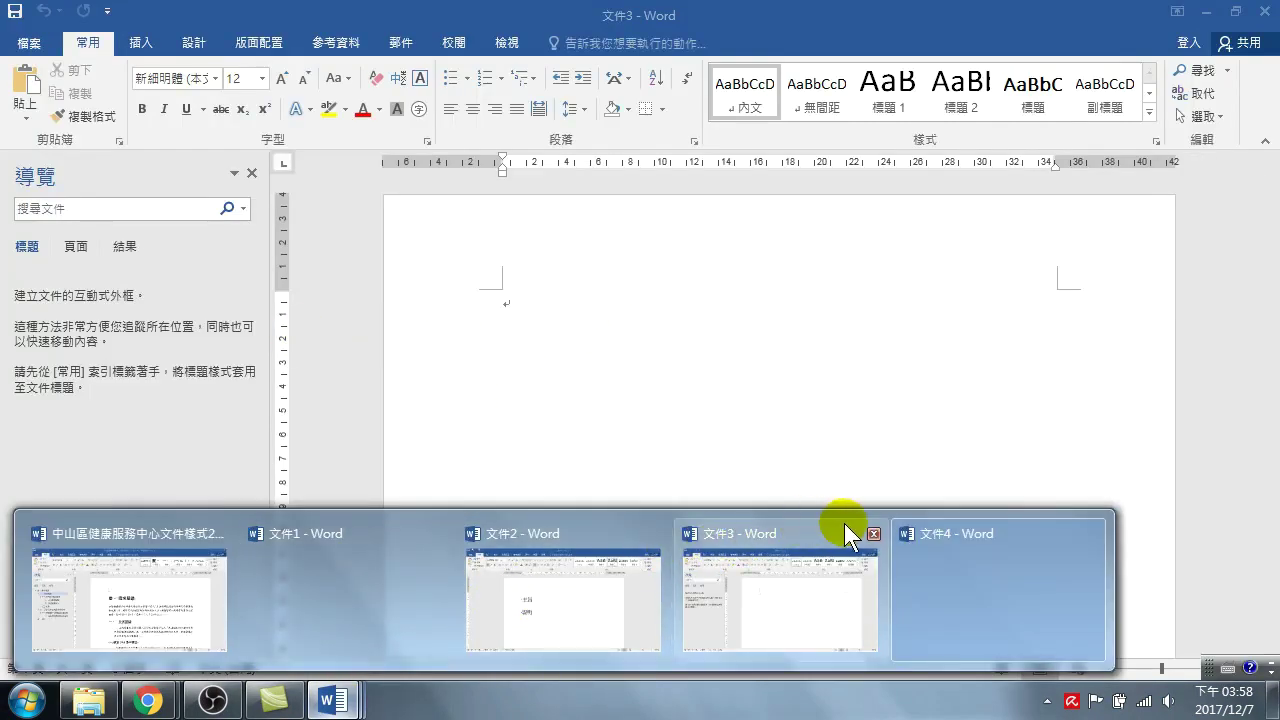
- Close 文件3, 文件2 (without saving), the 中山區 template and 文件1, leaving 文件4 showing
click(874, 532)
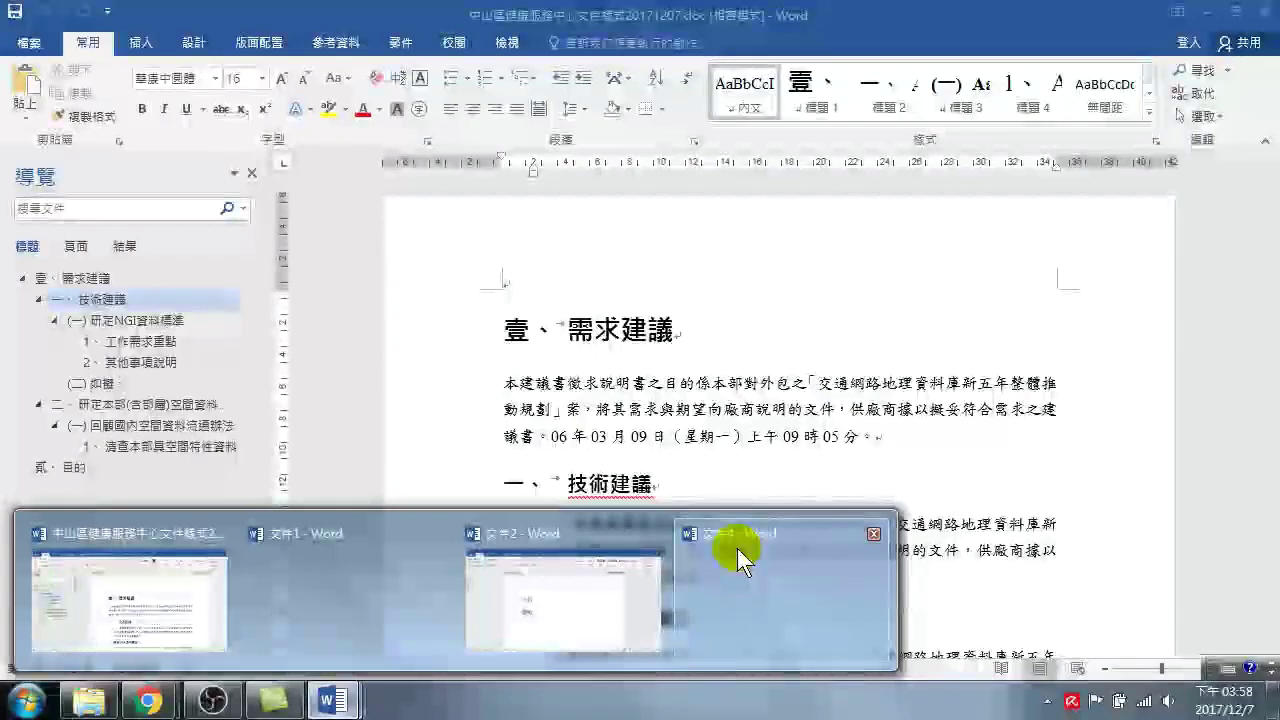
click(657, 531)
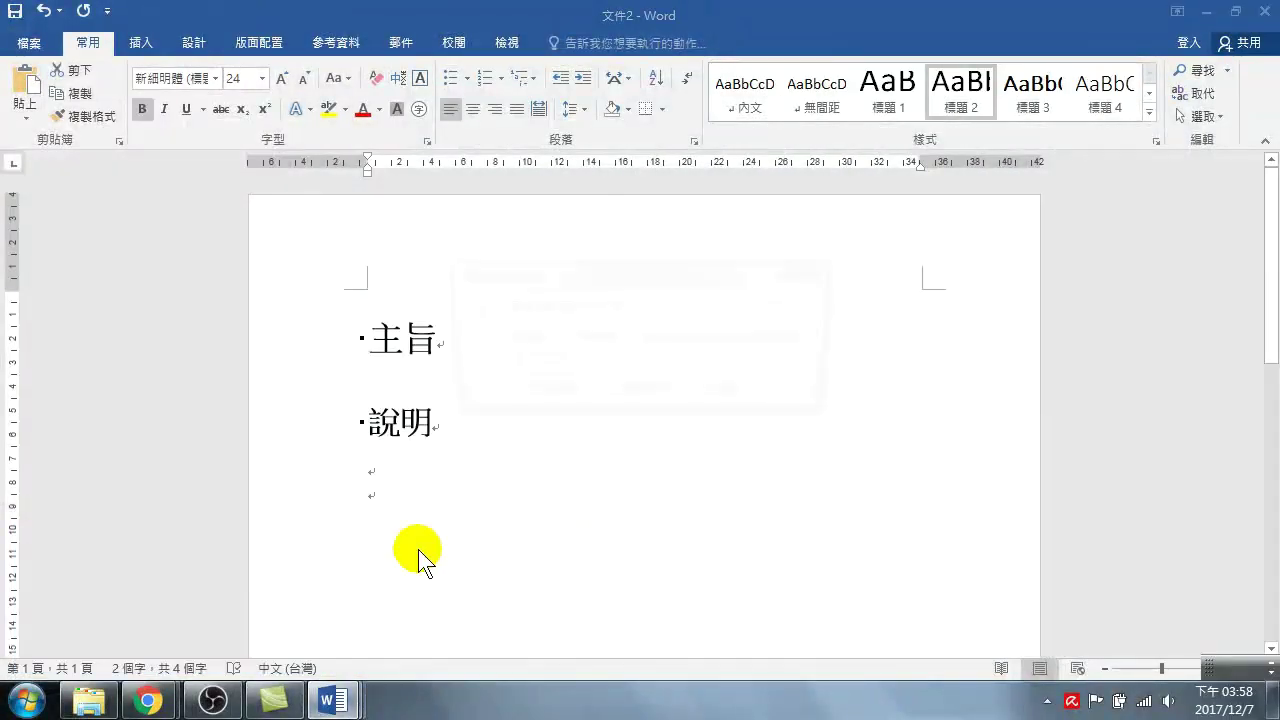
click(609, 394)
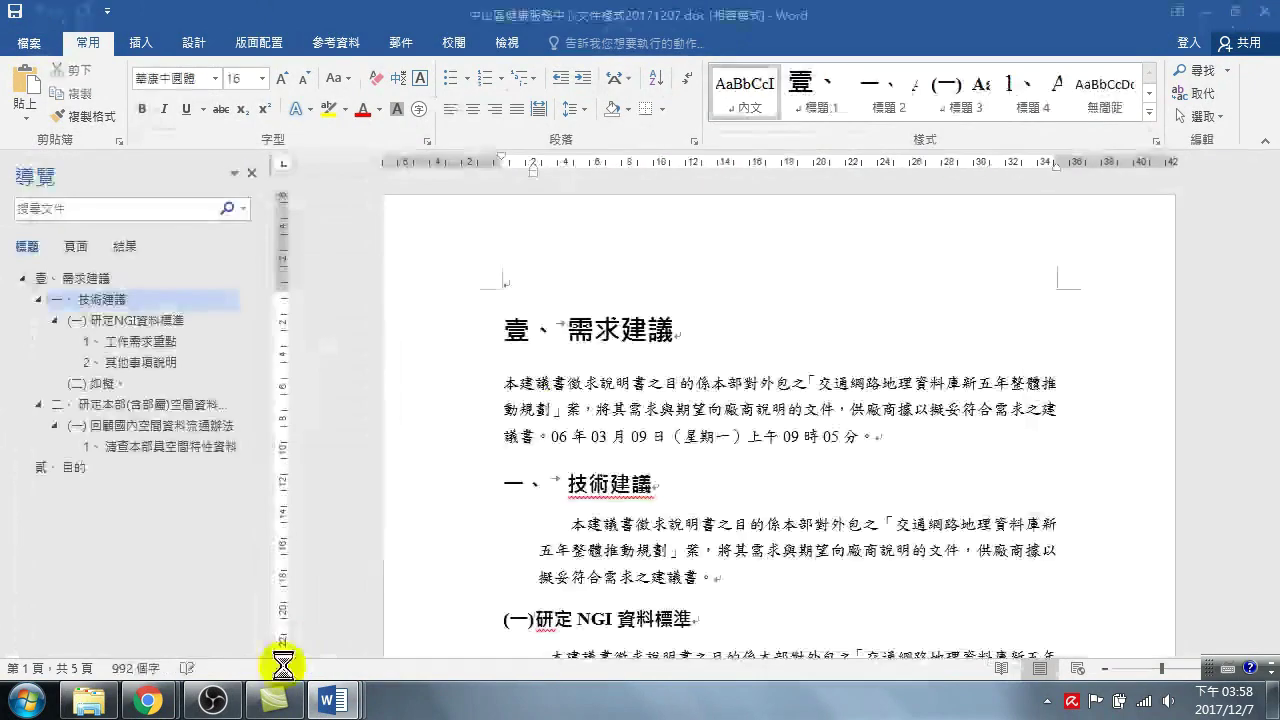
mouse_move(338, 698)
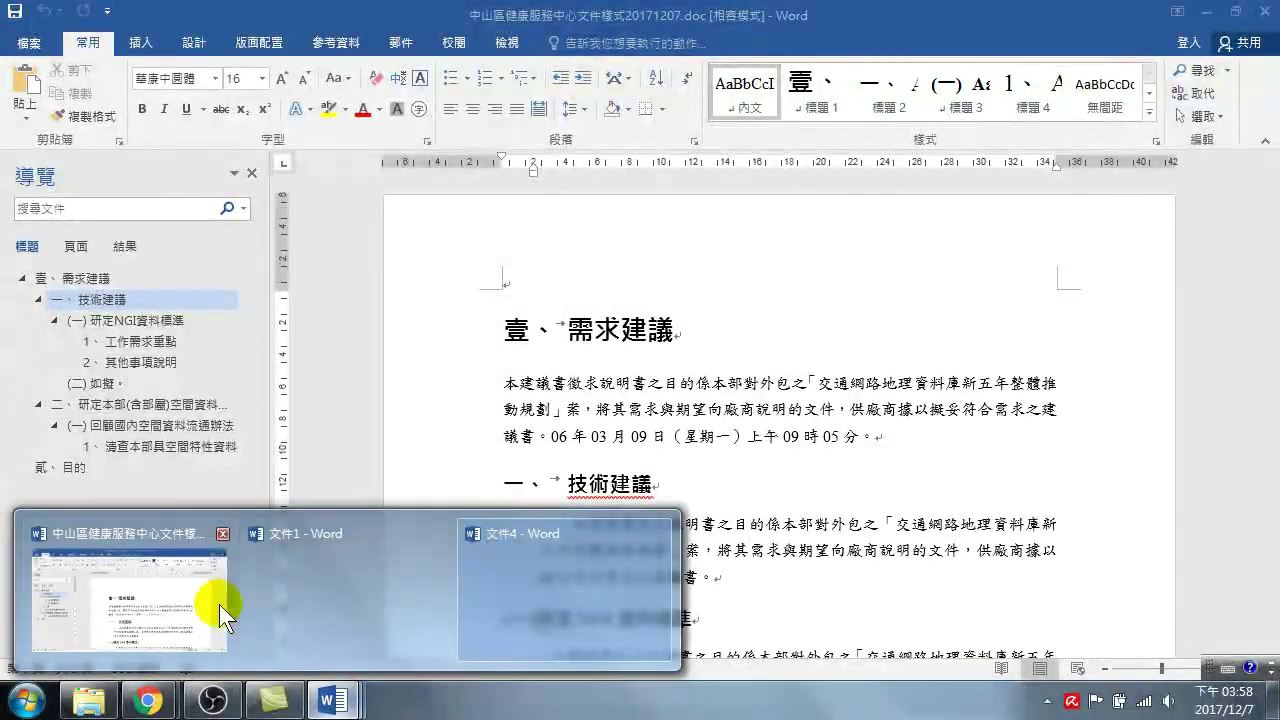
click(222, 536)
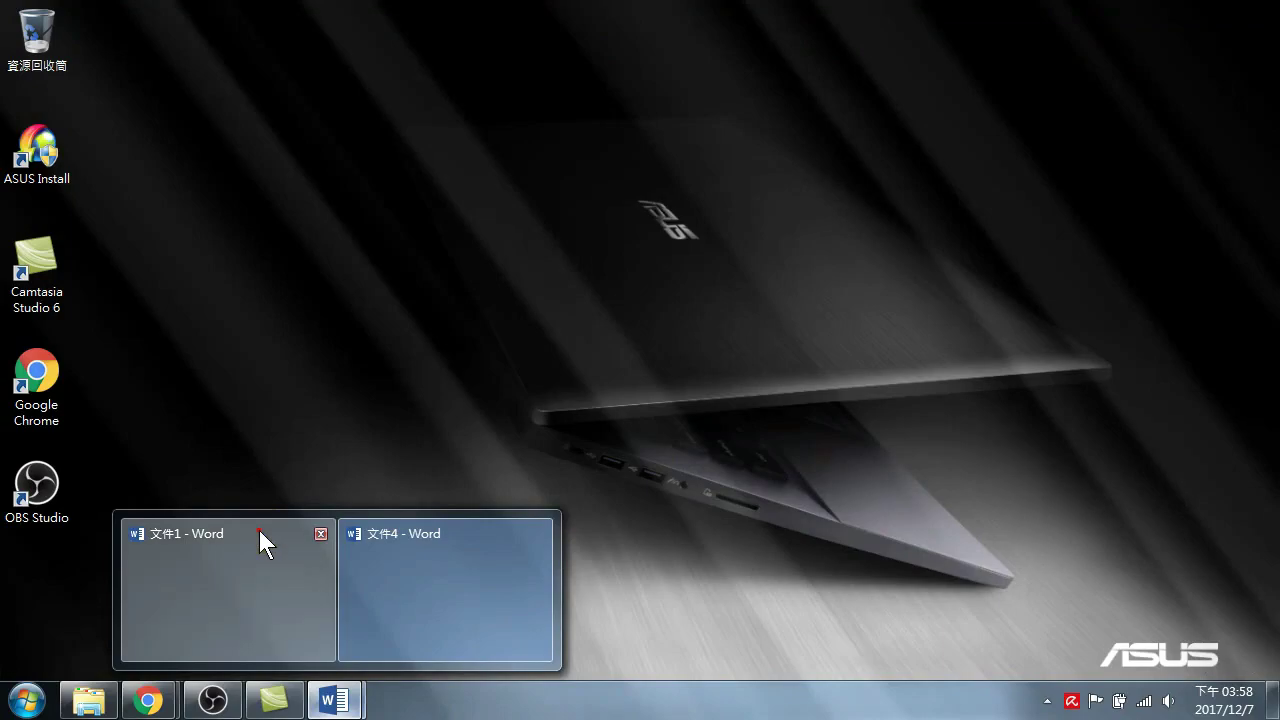
click(259, 531)
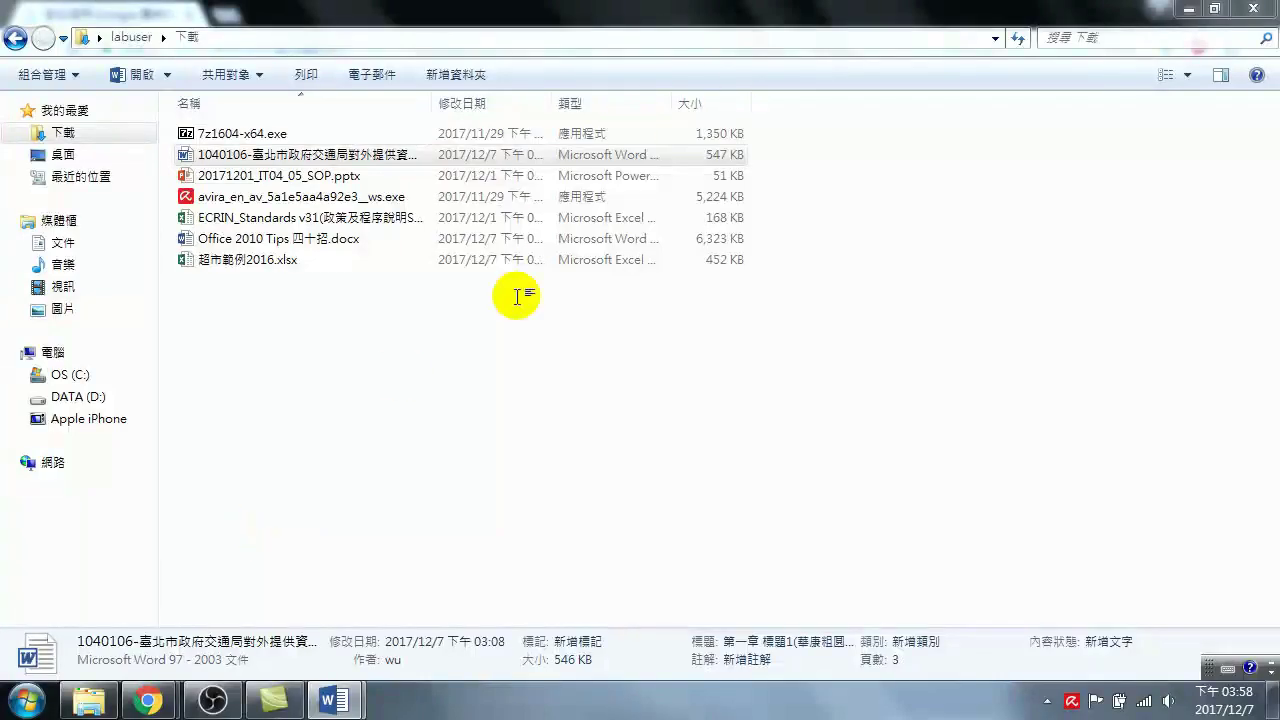
click(345, 697)
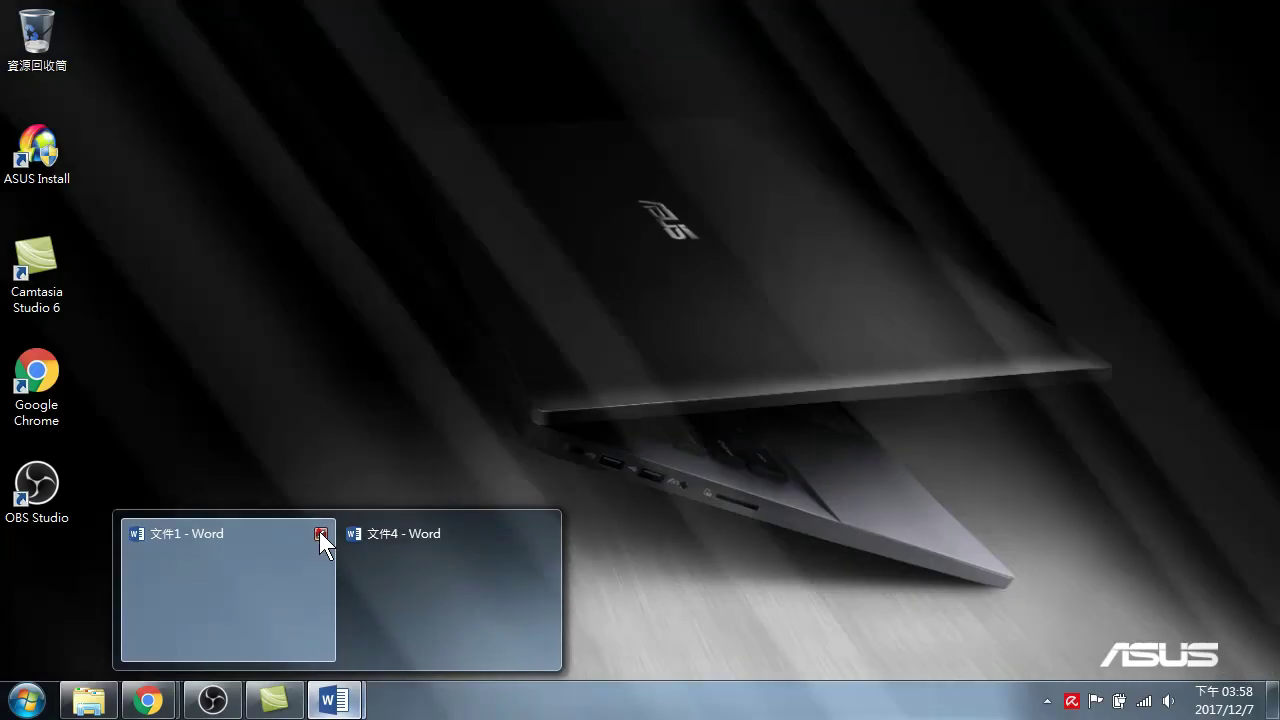
click(319, 533)
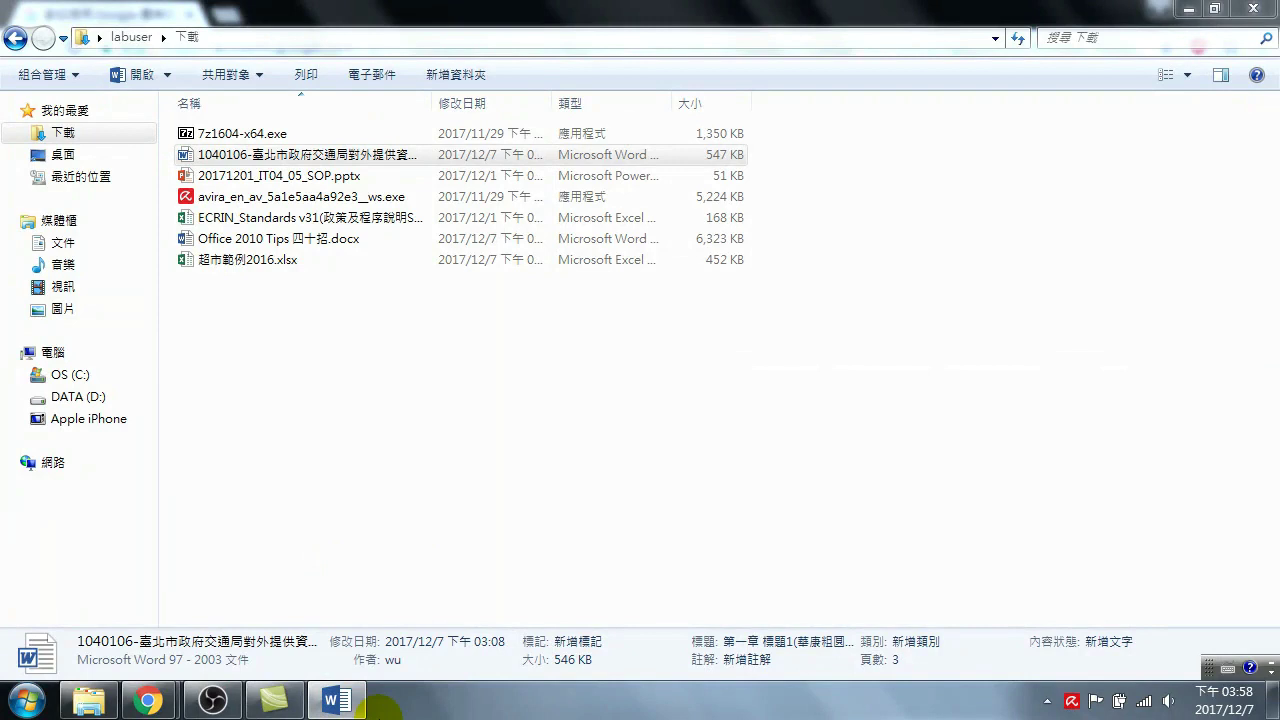
click(343, 700)
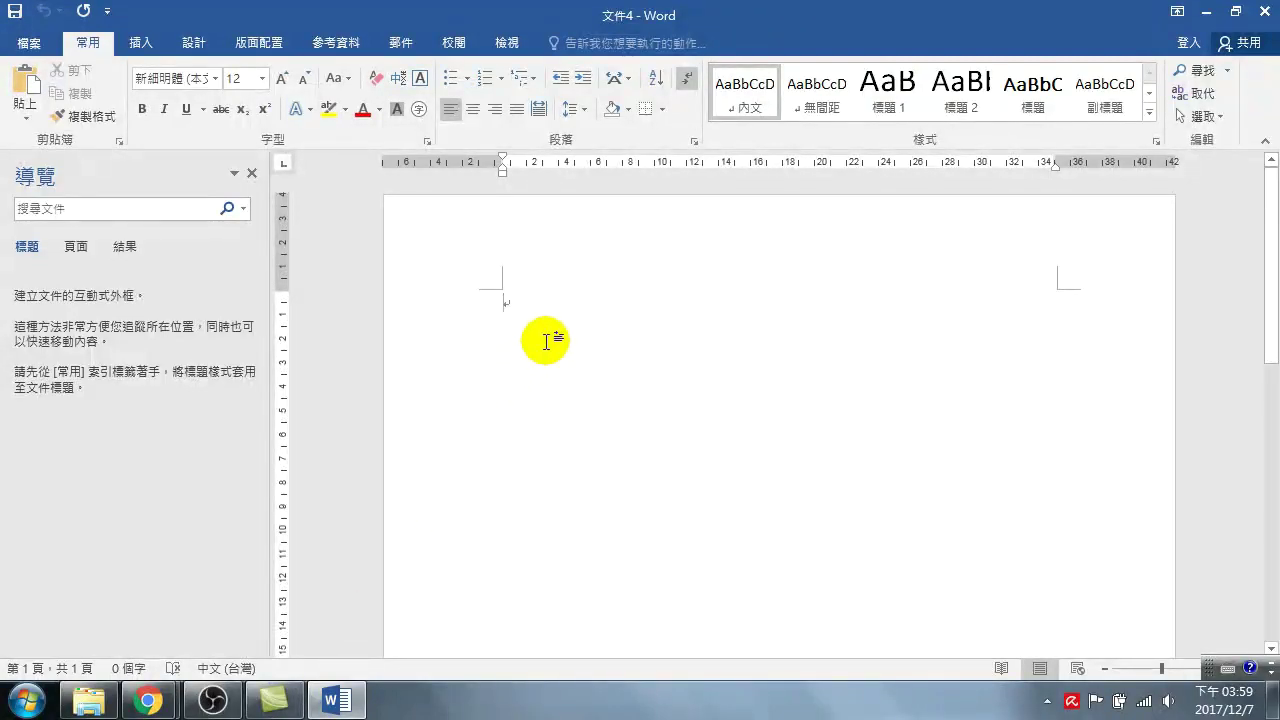
- Type the headings 主旨, 說明 and 辦法 on separate lines
text(yg)
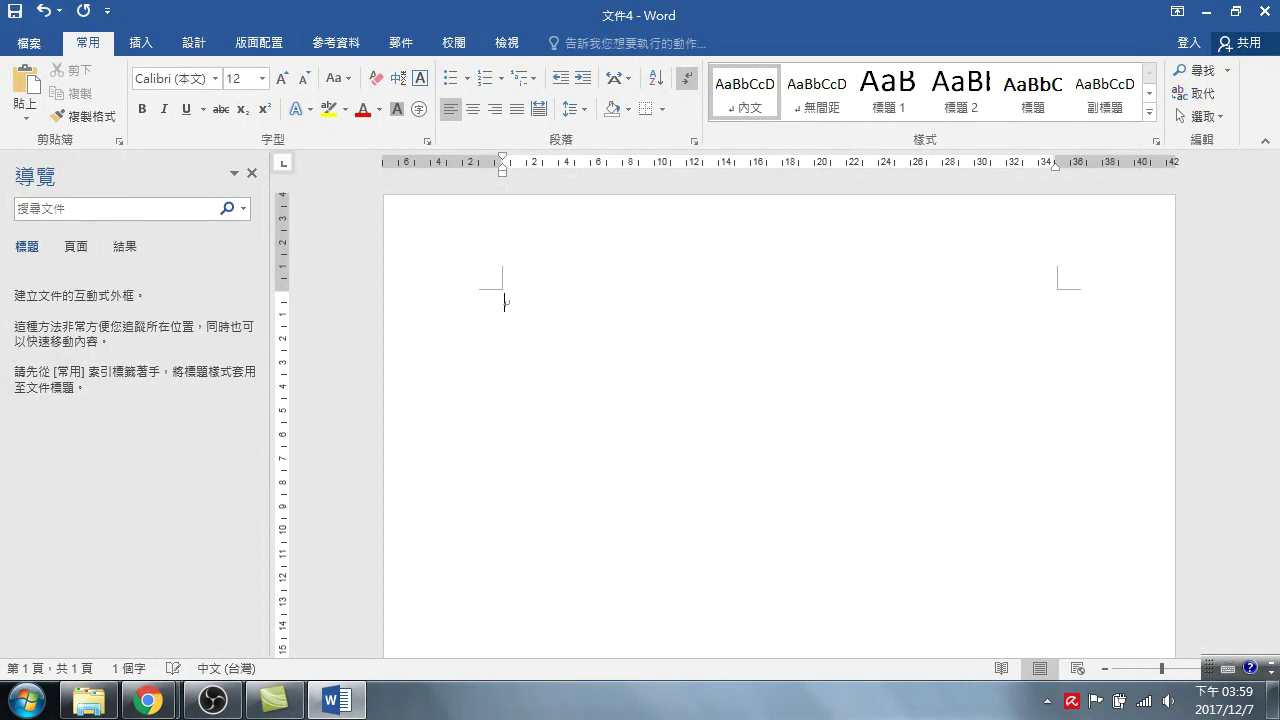
text(主旨)
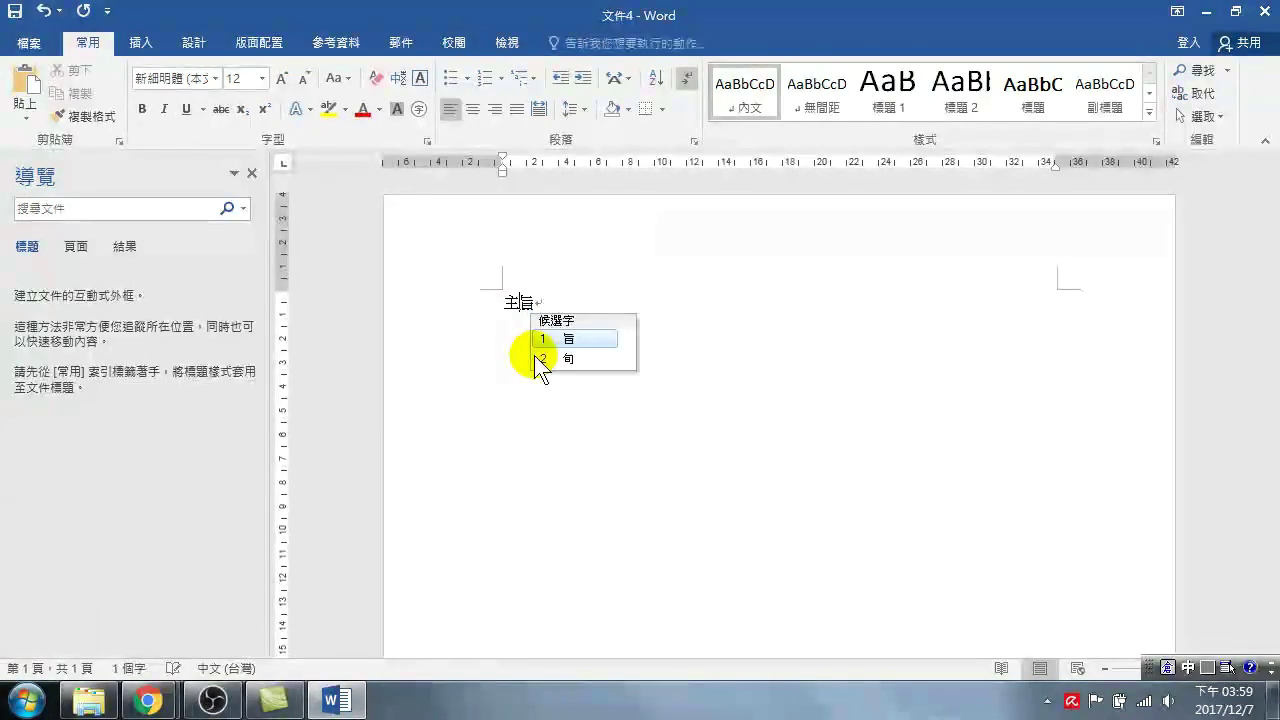
key(Return)
key(Return)
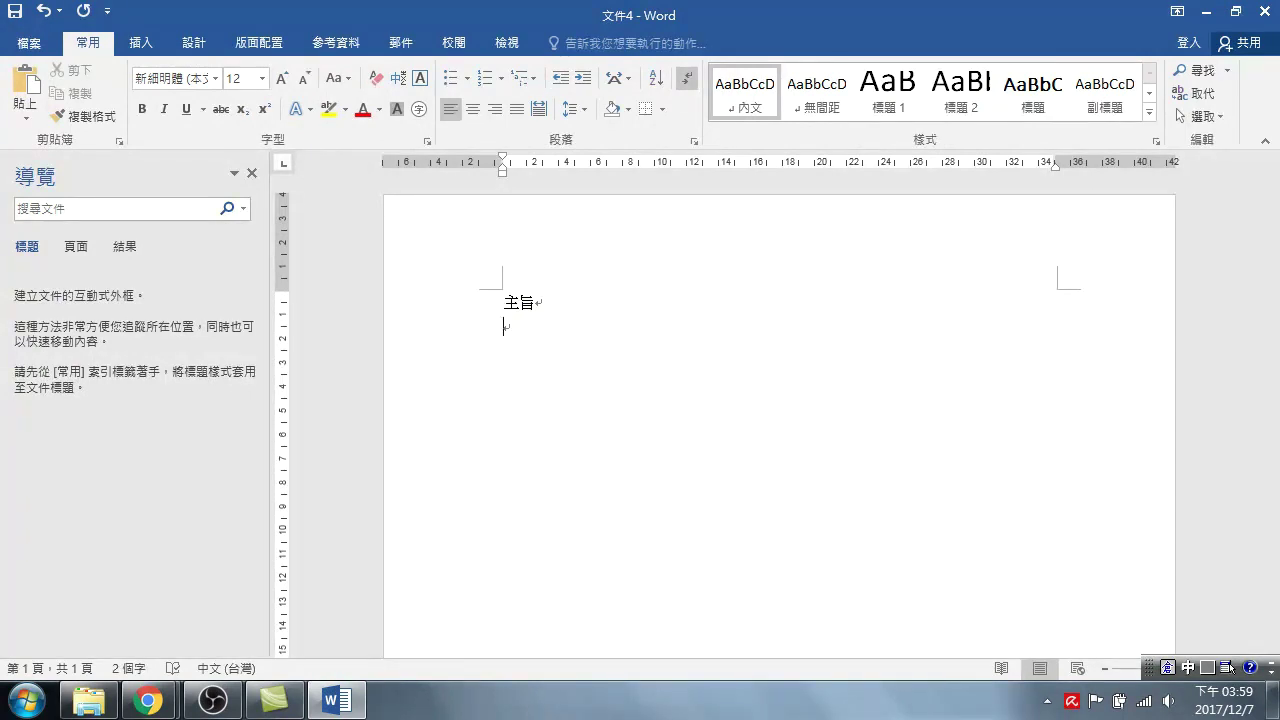
text(說明 )
text(辦法)
- Apply 標題 1 to 主旨 and 標題 2 to the 說明 and 辦法 lines
click(503, 300)
click(887, 92)
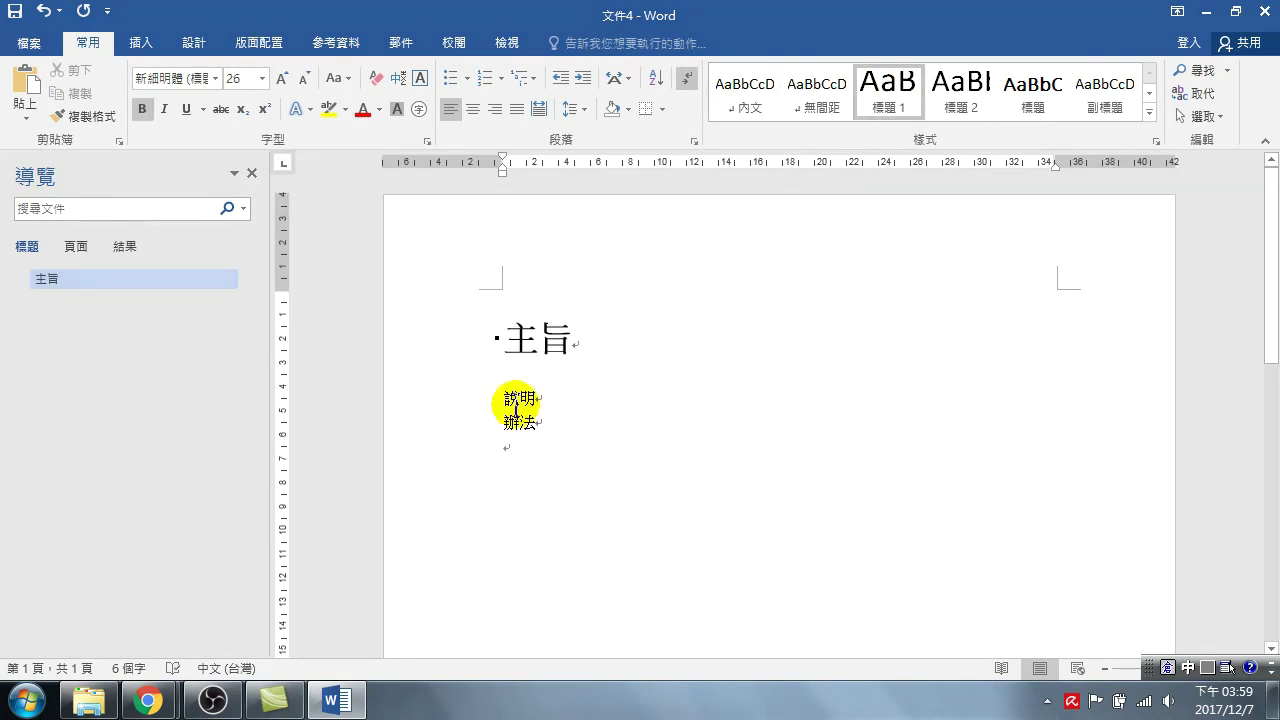
drag(466, 400, 473, 450)
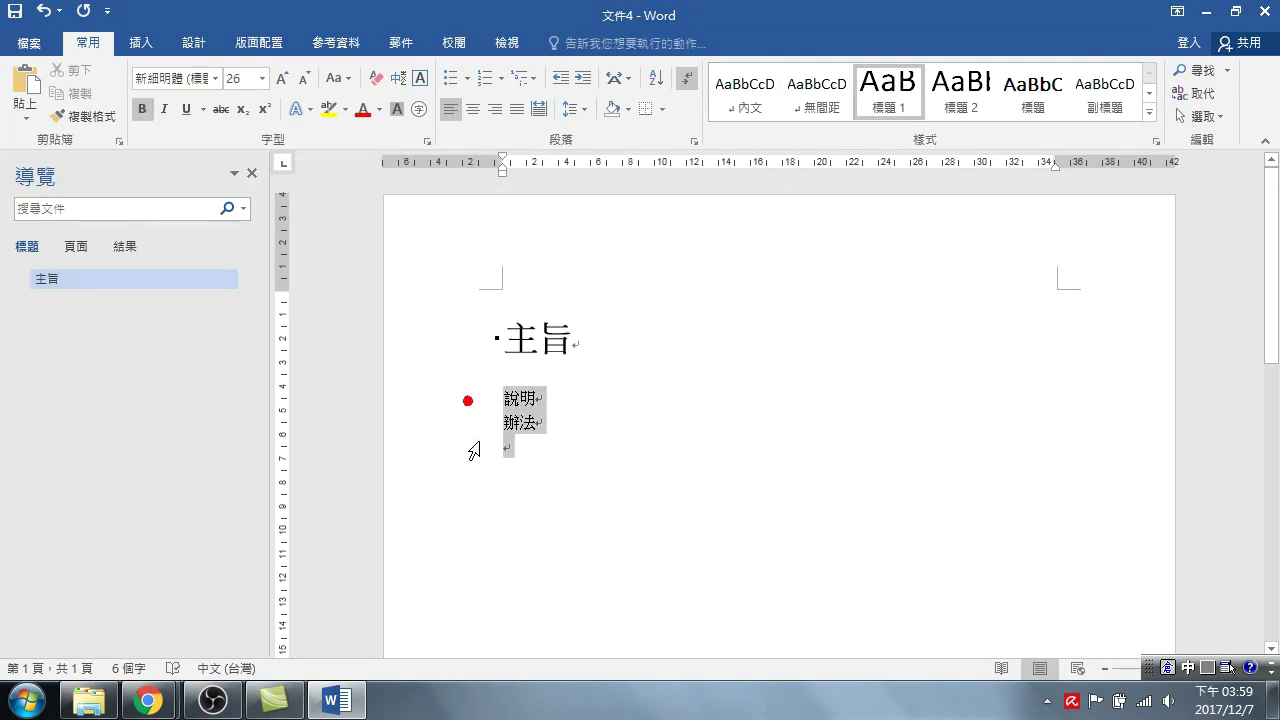
click(945, 88)
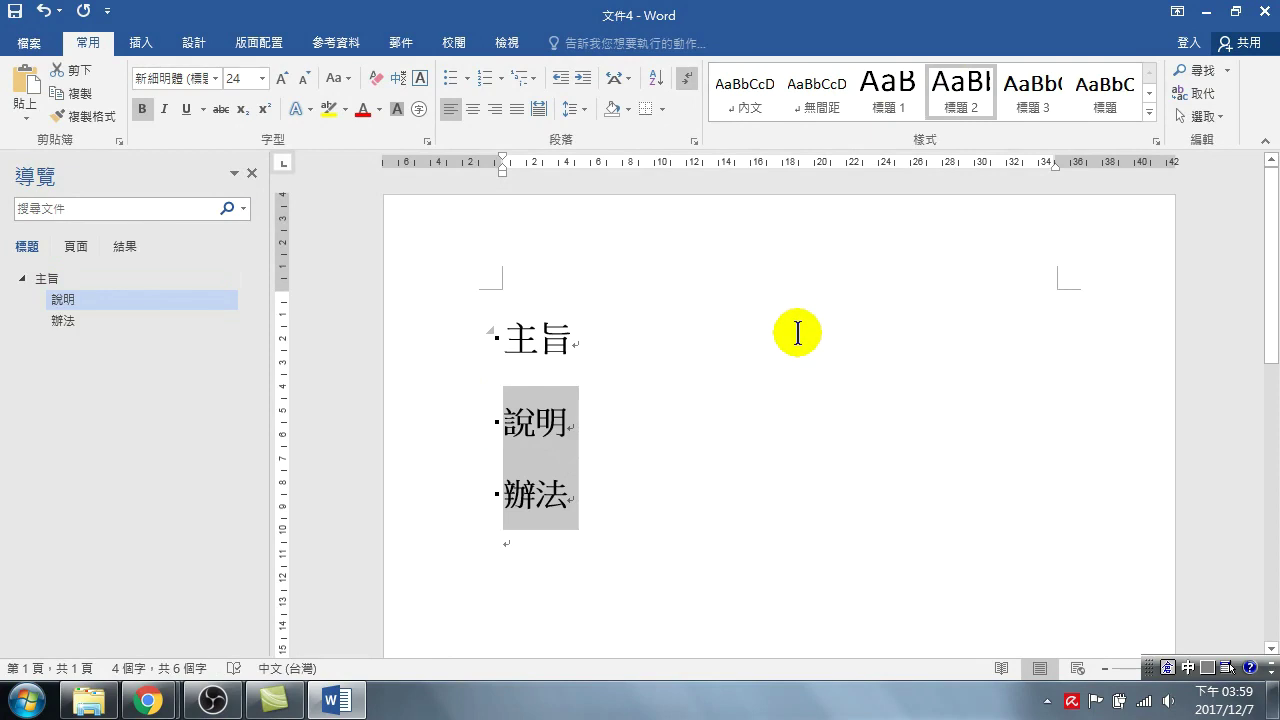
- From the 說明 heading, open the Modify Style dialog for 標題 2
click(560, 422)
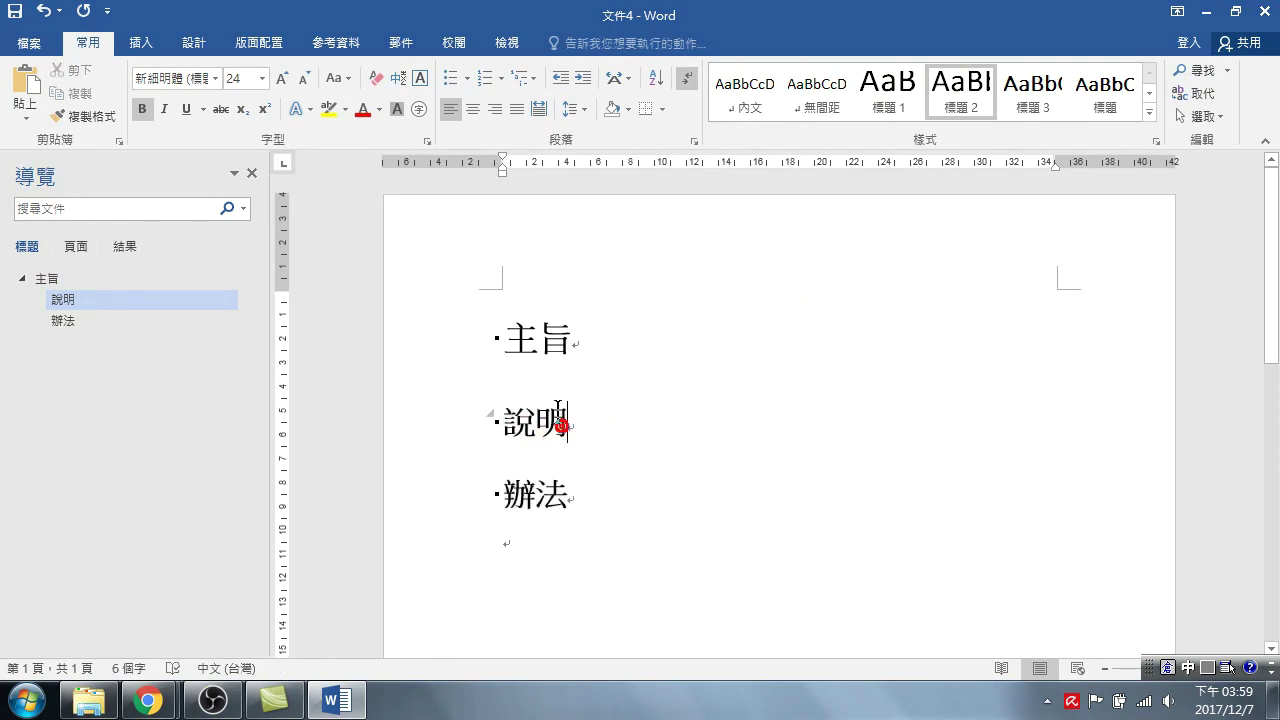
right_click(963, 86)
click(1027, 120)
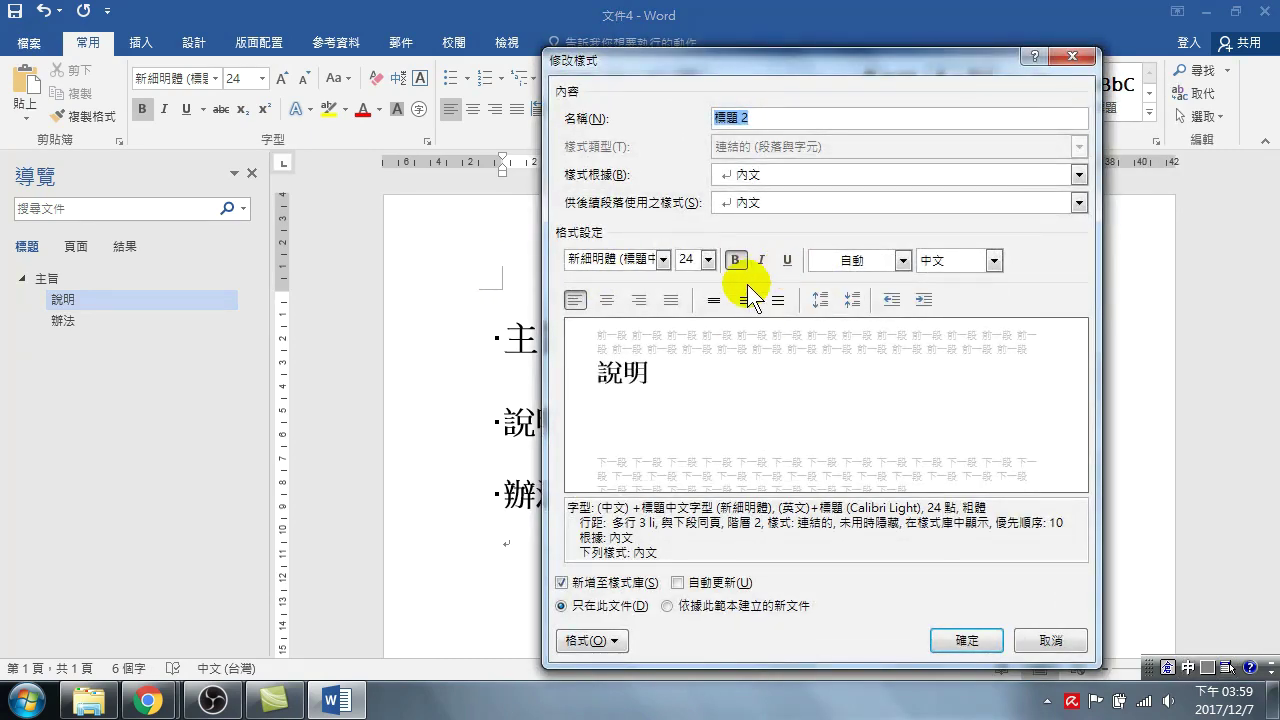
- Set the 標題 2 style's font colour to red and confirm the change
click(590, 640)
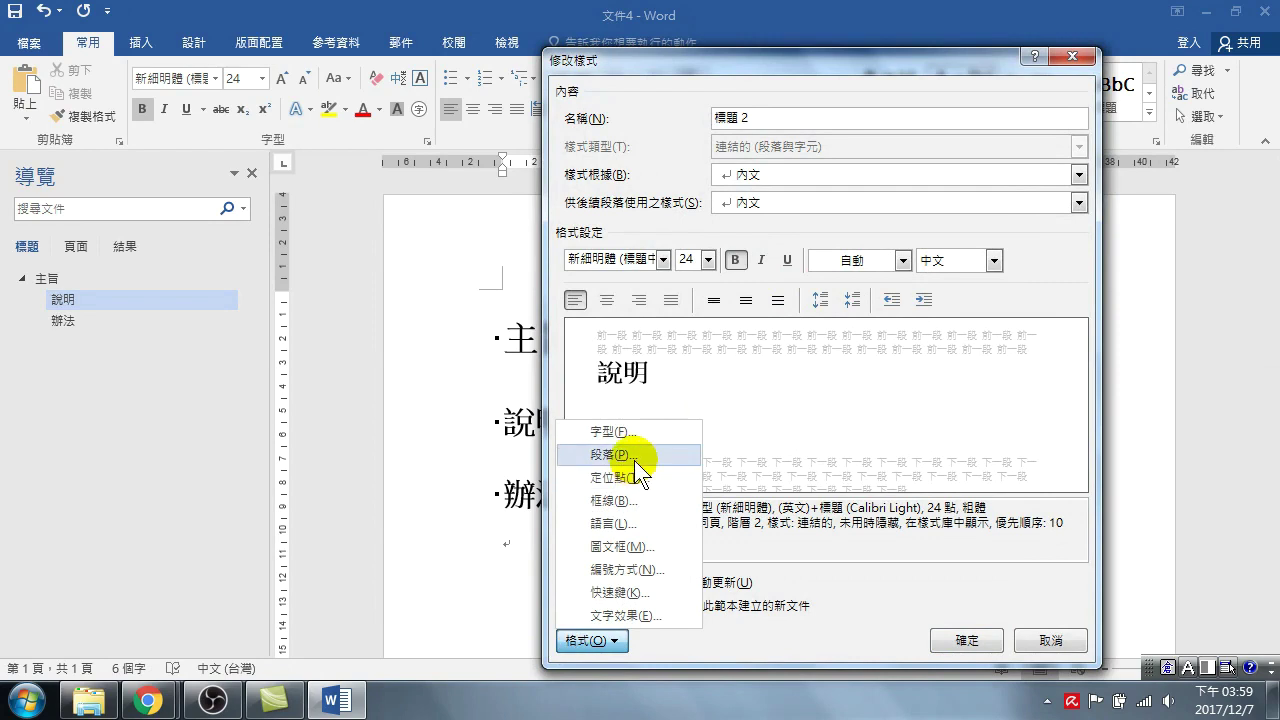
click(623, 433)
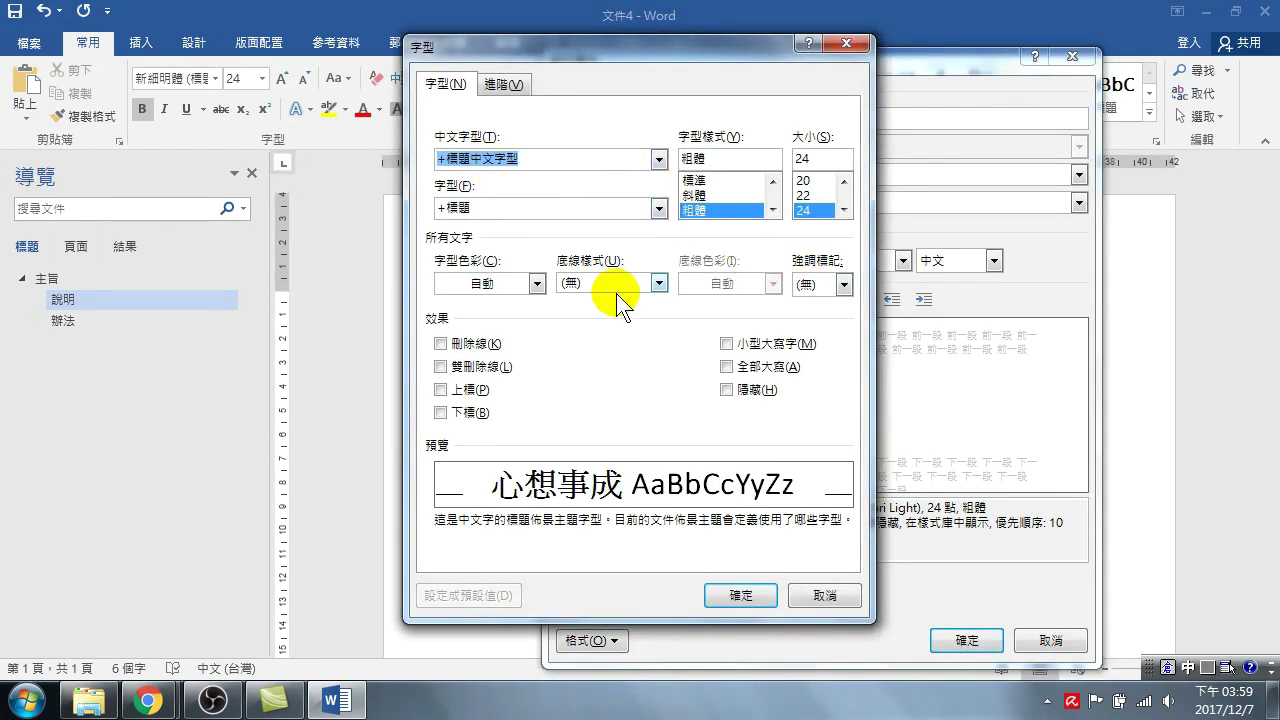
click(496, 282)
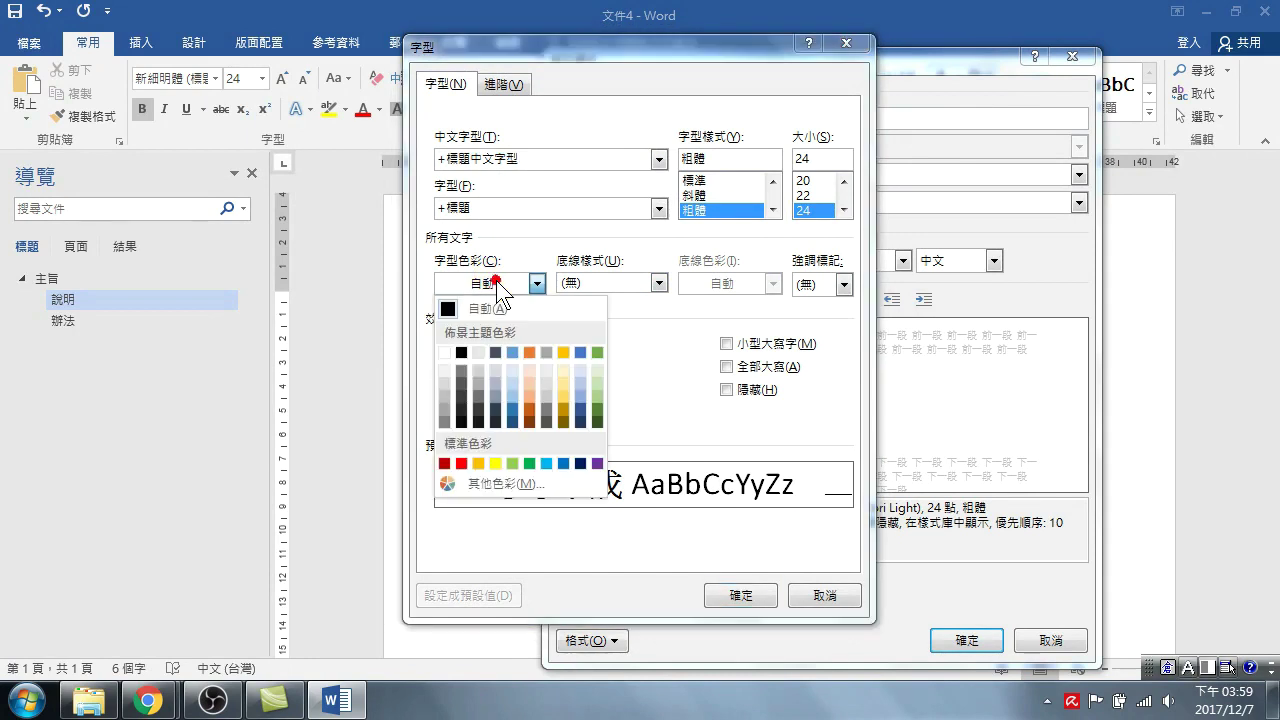
click(460, 462)
click(741, 595)
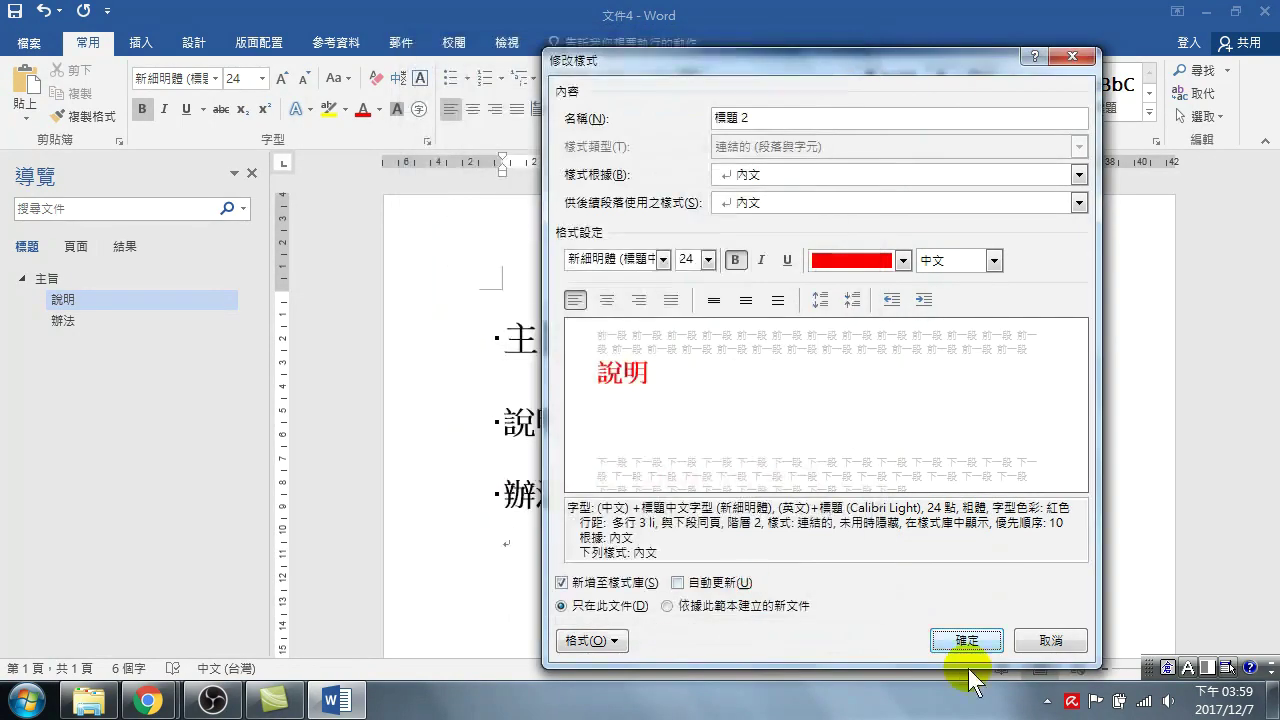
click(968, 645)
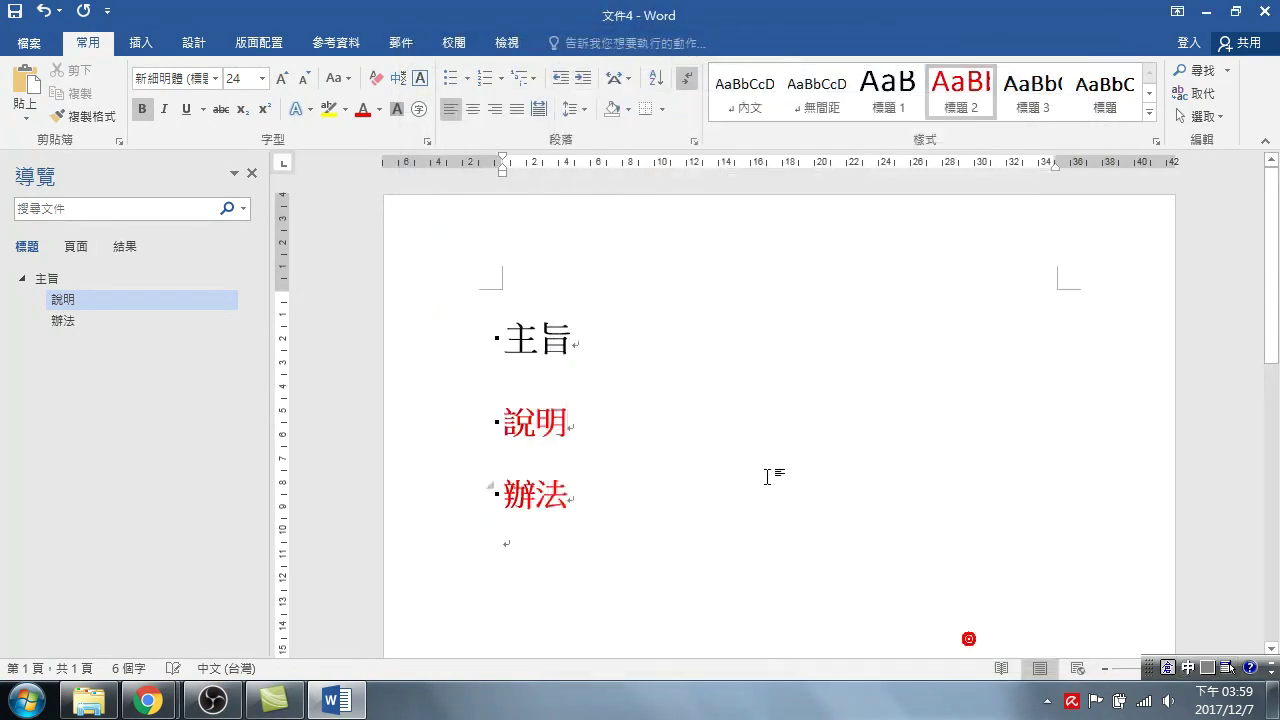
- With the cursor in 主旨, open the Styles pane and reach the Organizer via Manage Styles
click(540, 336)
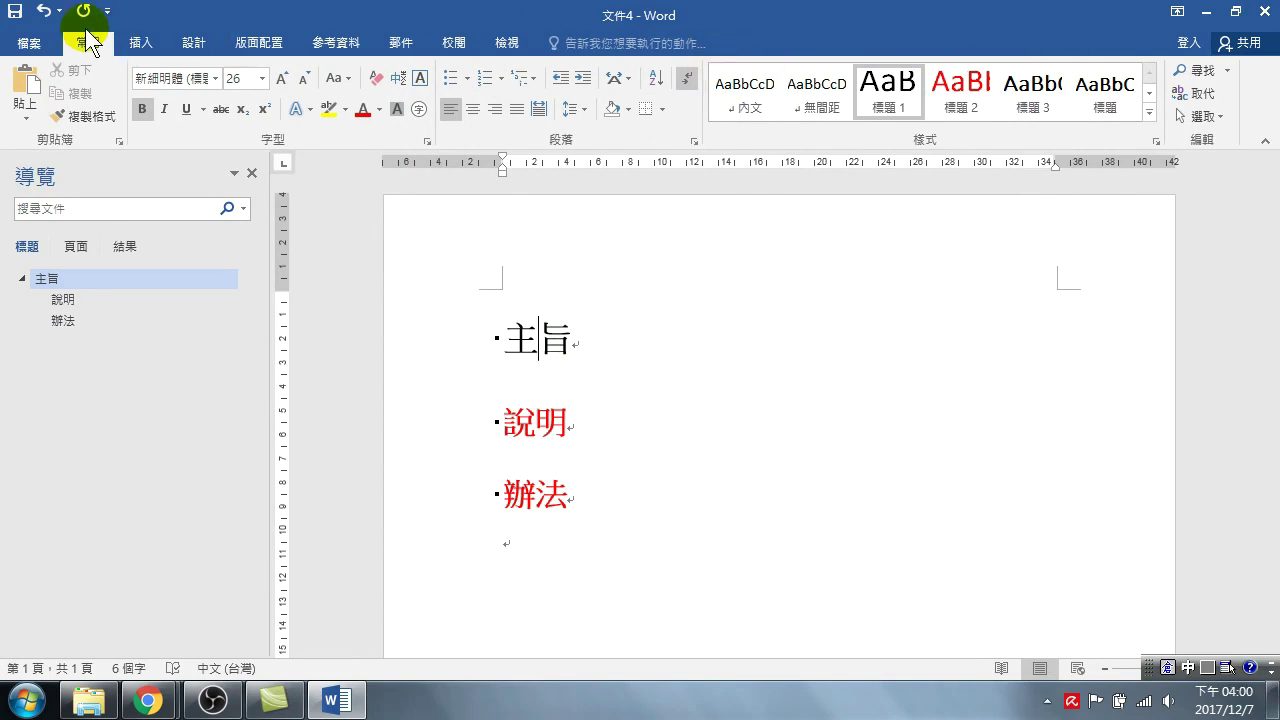
click(1155, 141)
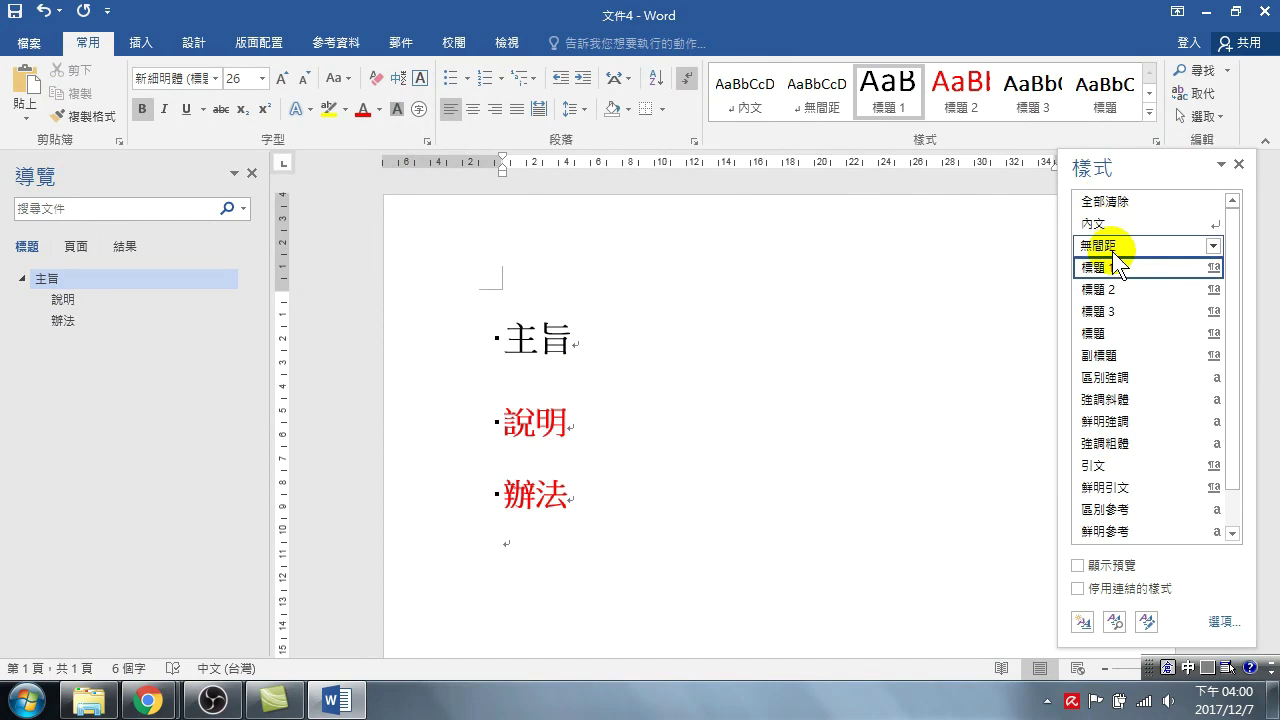
click(1147, 626)
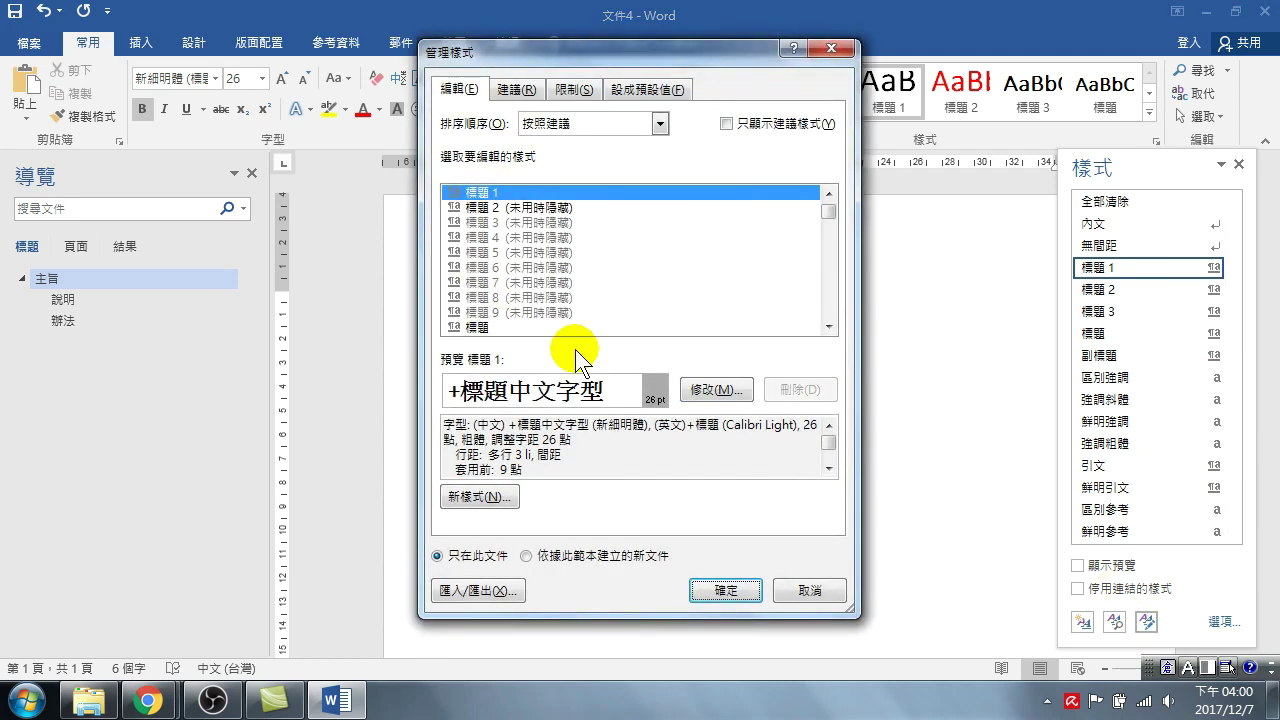
click(479, 599)
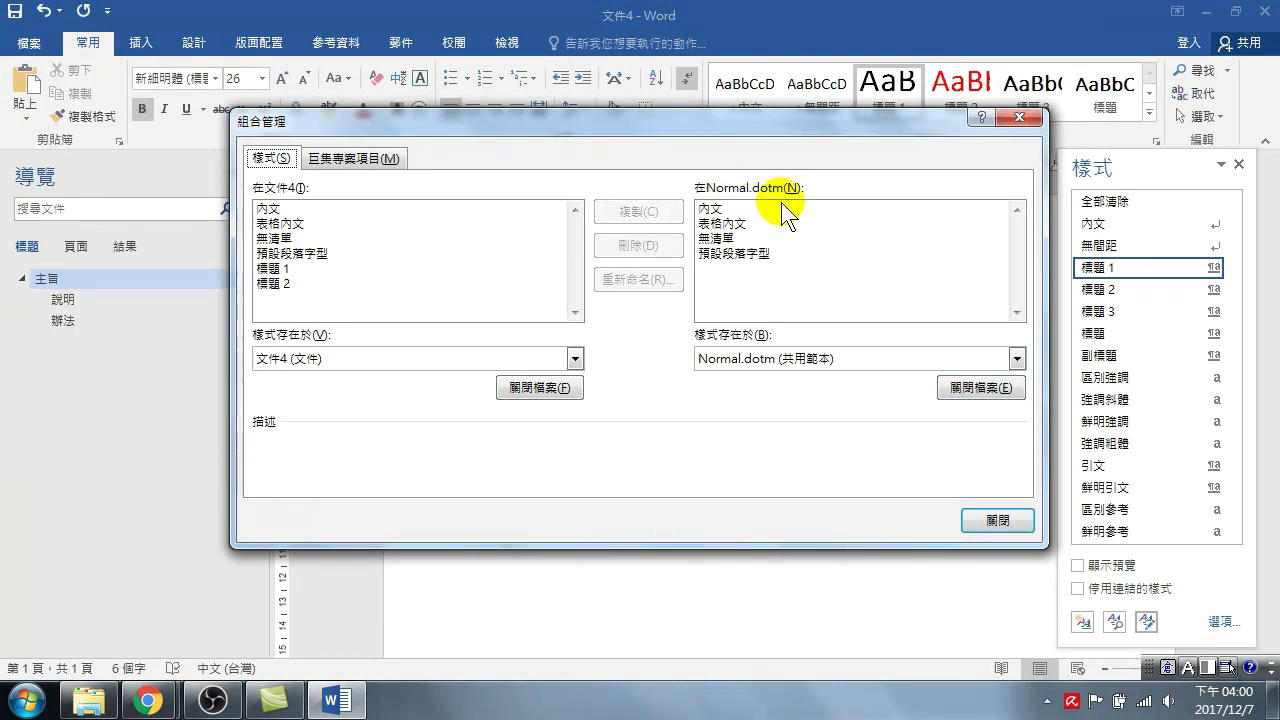
- Swap Normal.dotm for 中山區健康服務中心文件樣式20171207.doc from D:'s 20171207 folder as the source
click(979, 386)
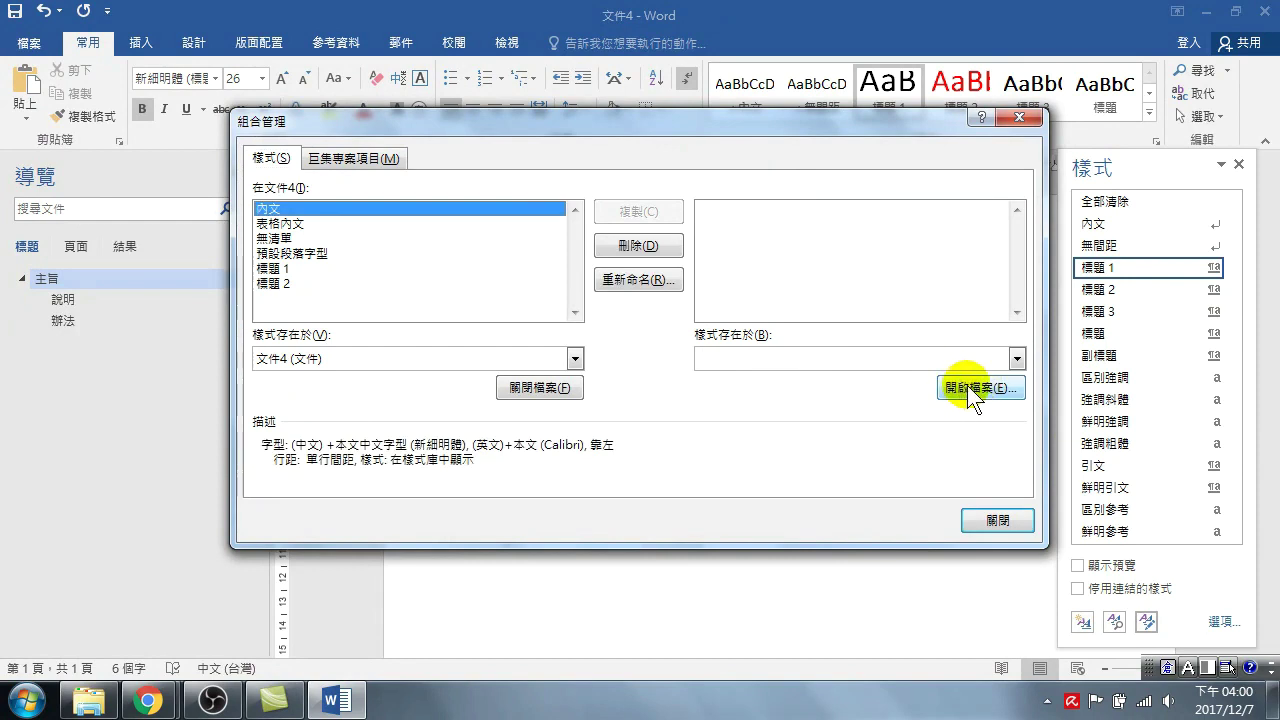
click(966, 387)
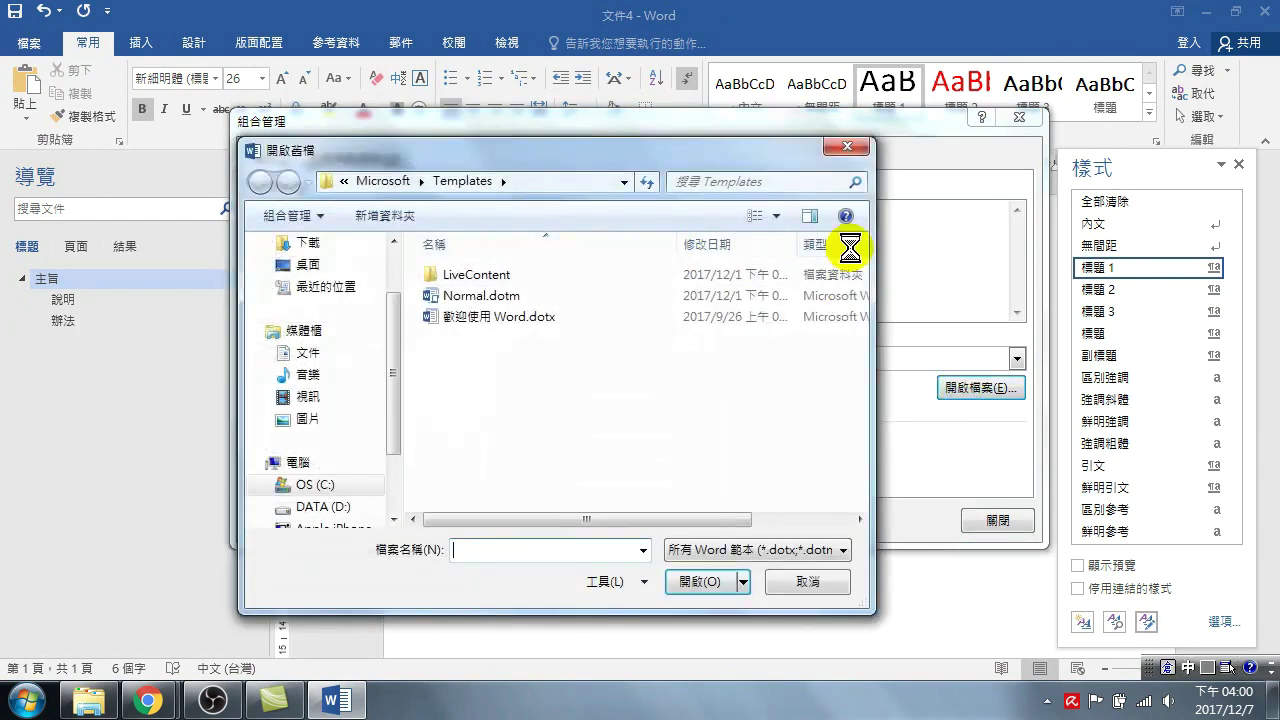
scroll(395, 380, down, 1)
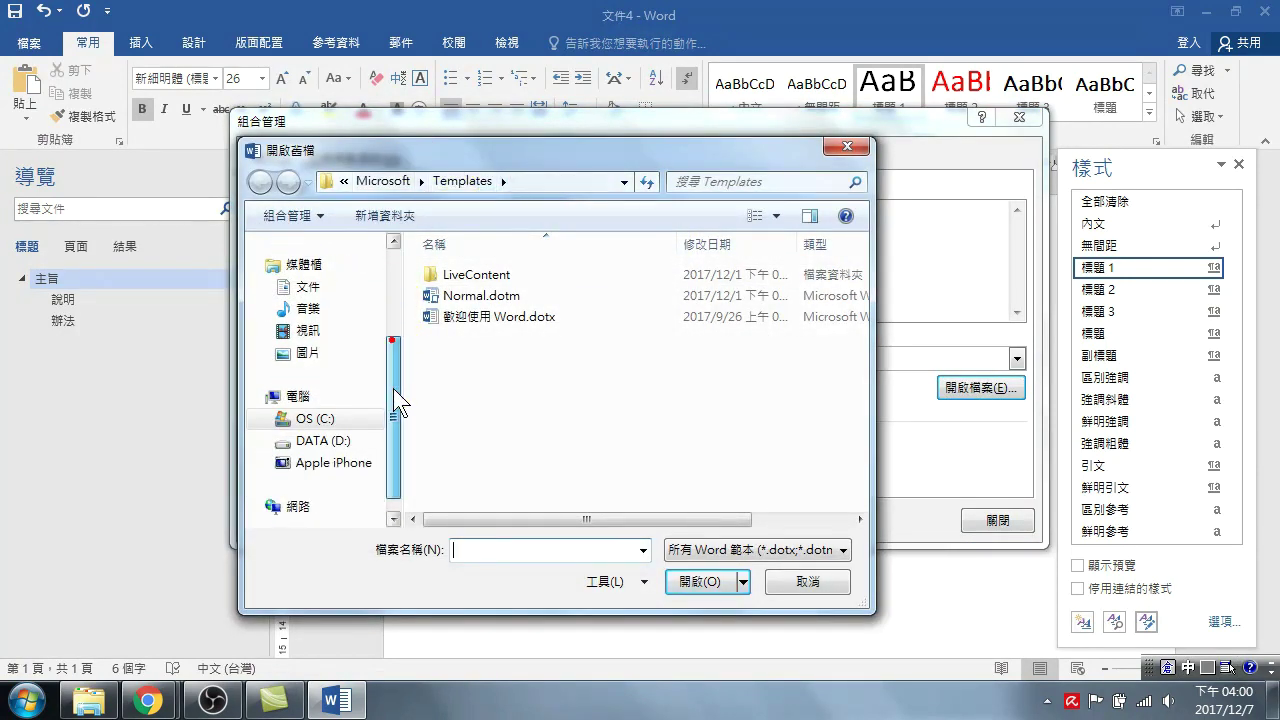
click(334, 444)
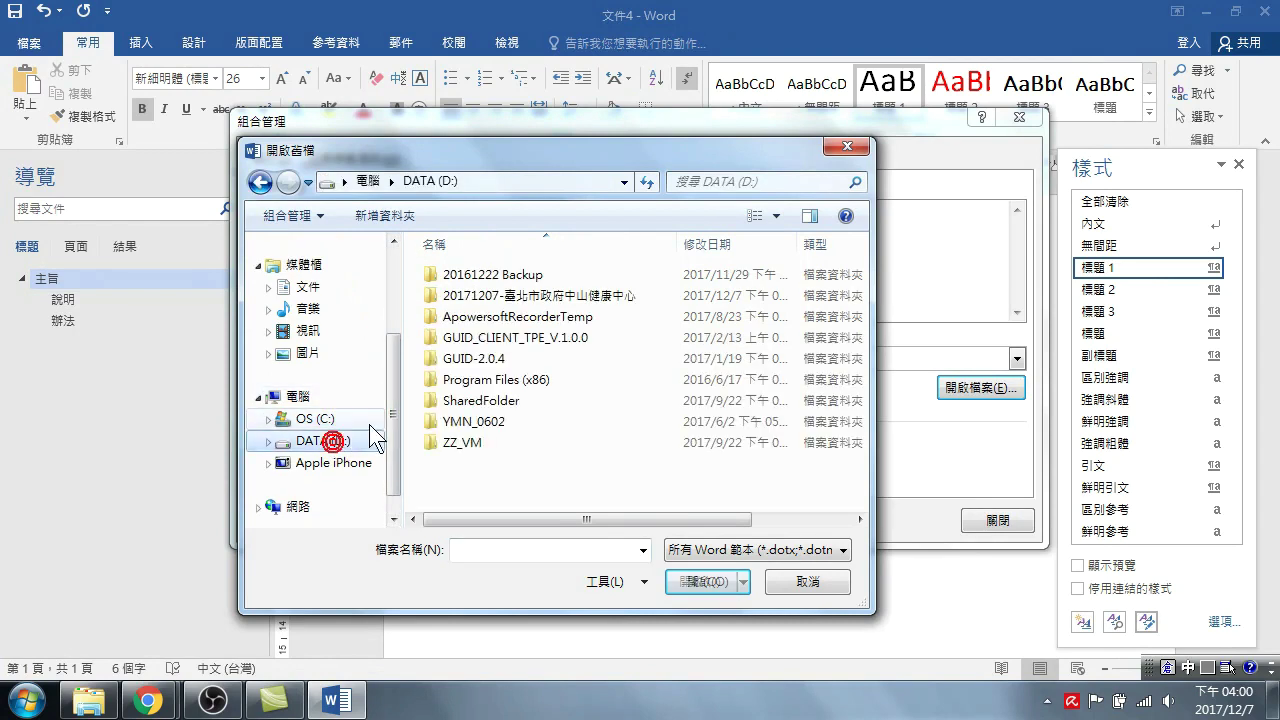
double_click(503, 297)
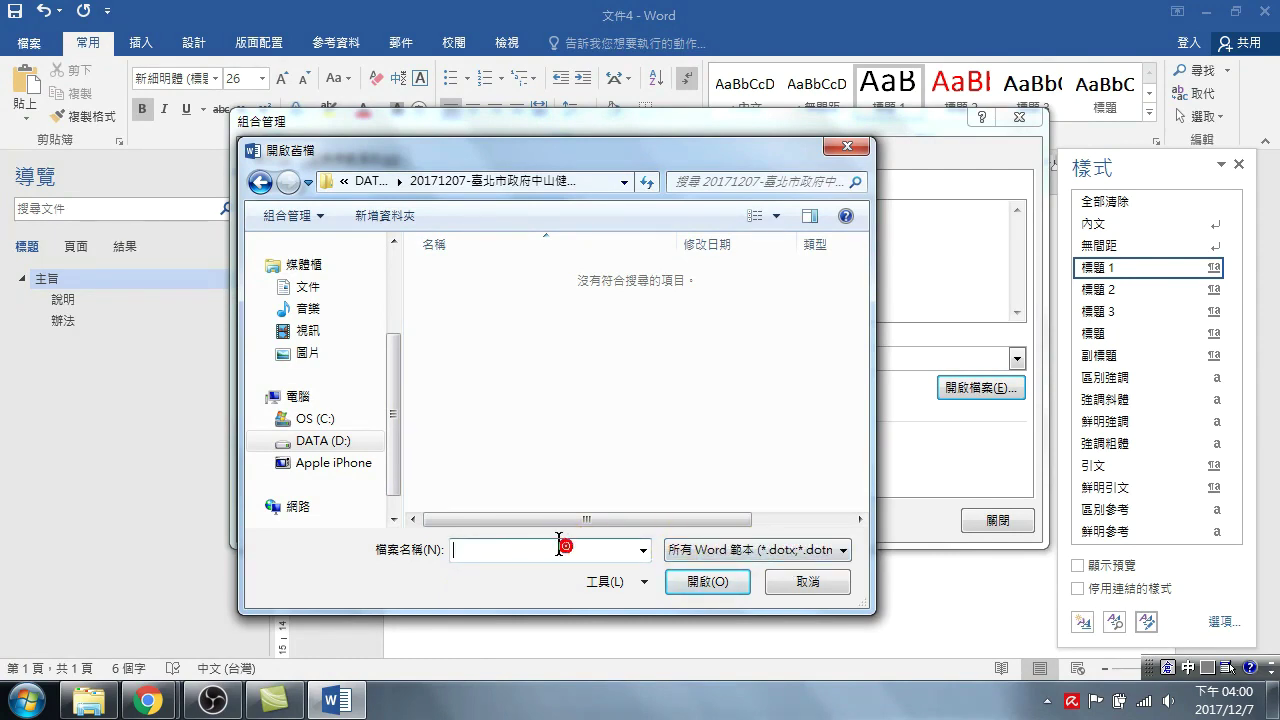
click(697, 548)
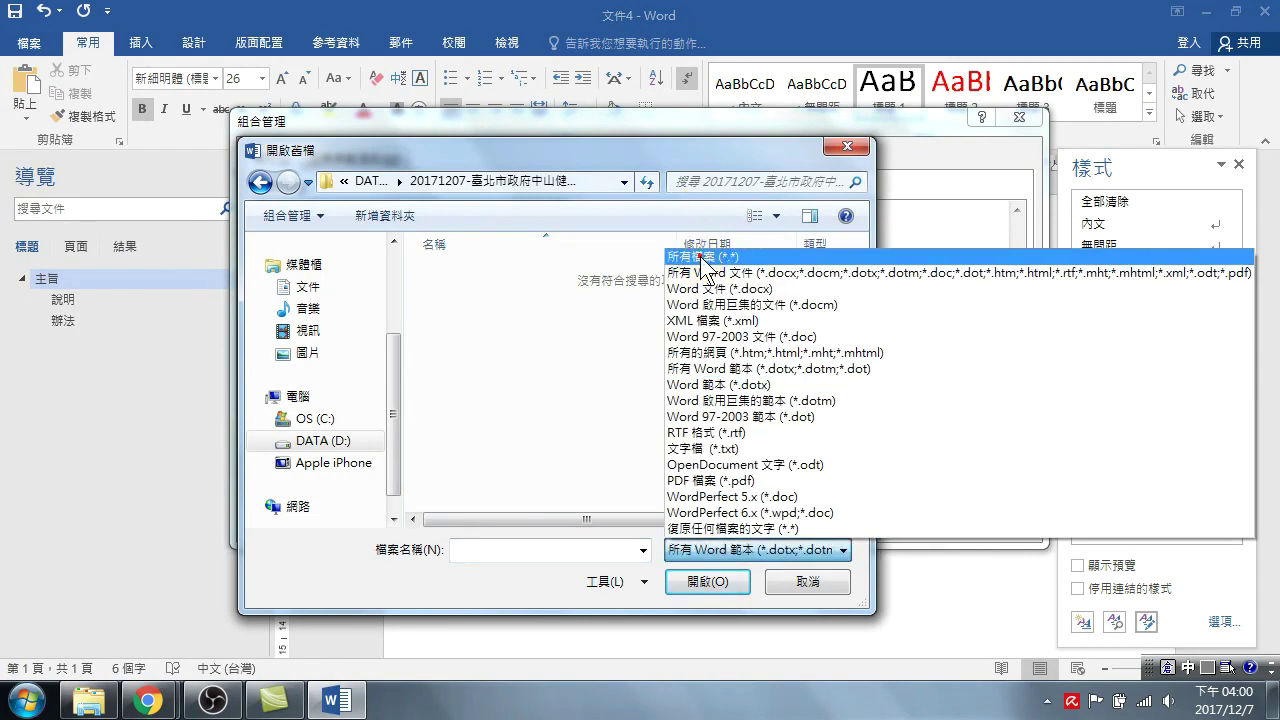
click(694, 256)
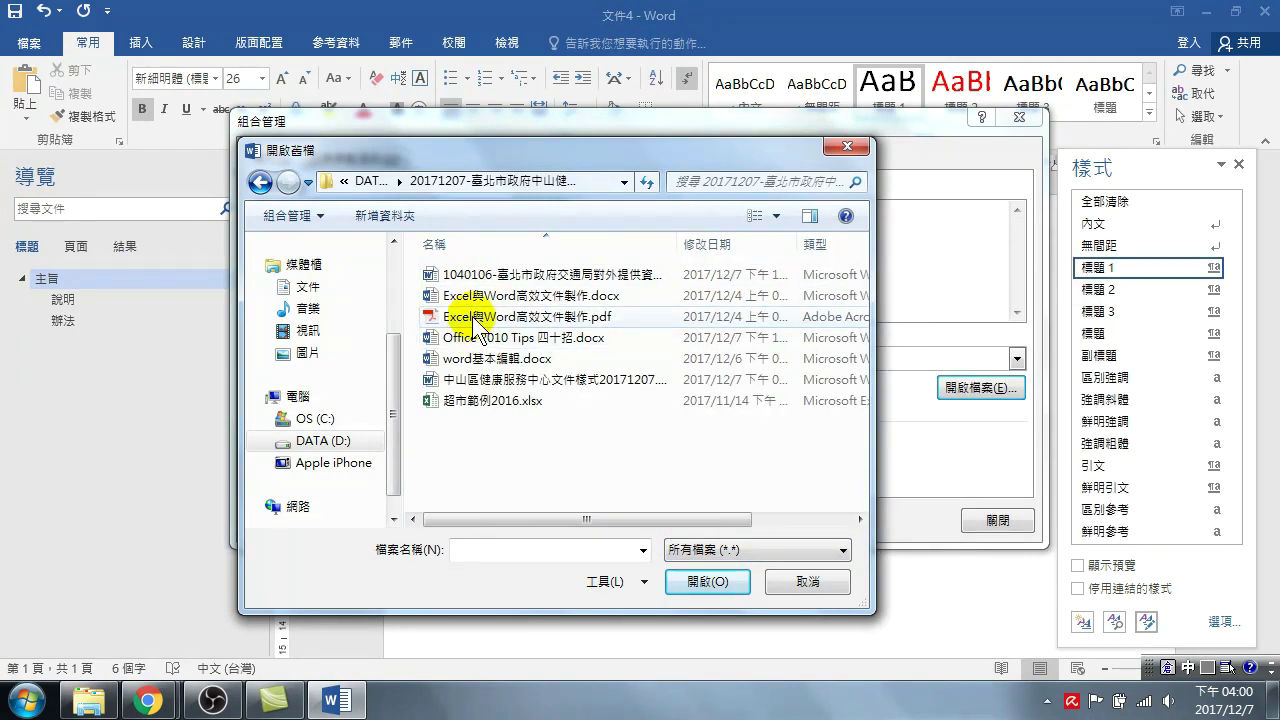
click(550, 382)
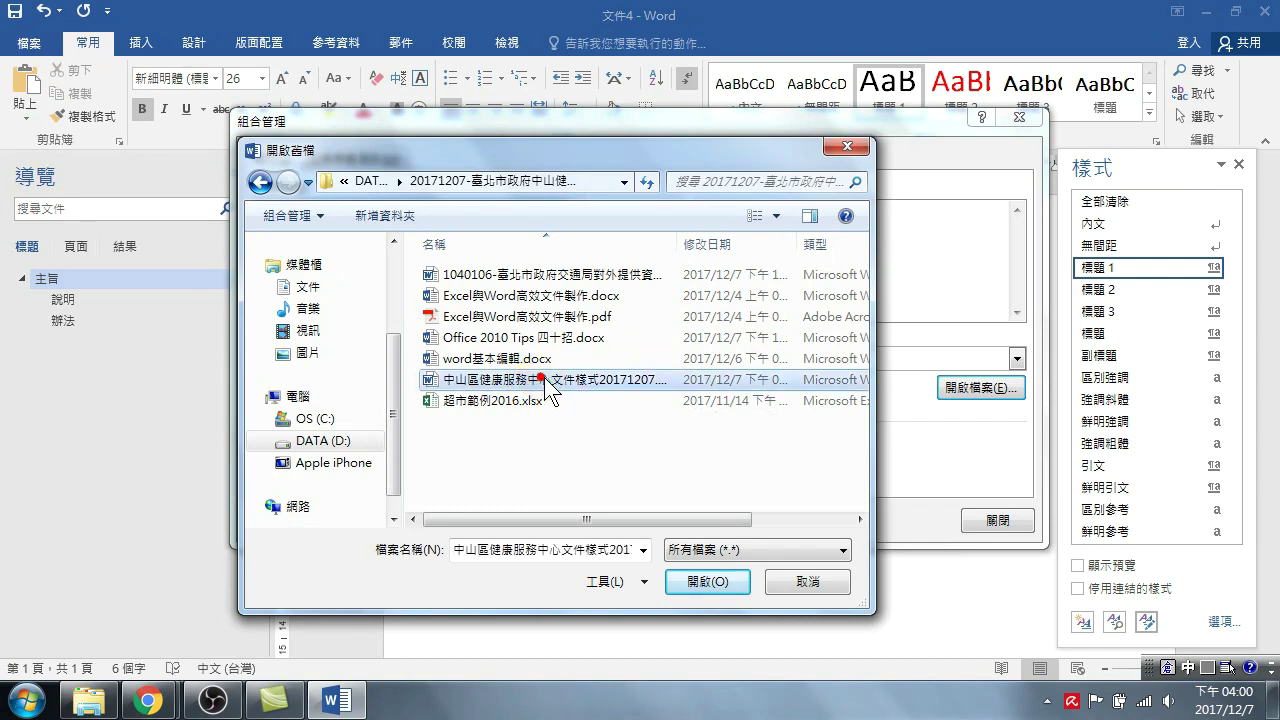
click(705, 581)
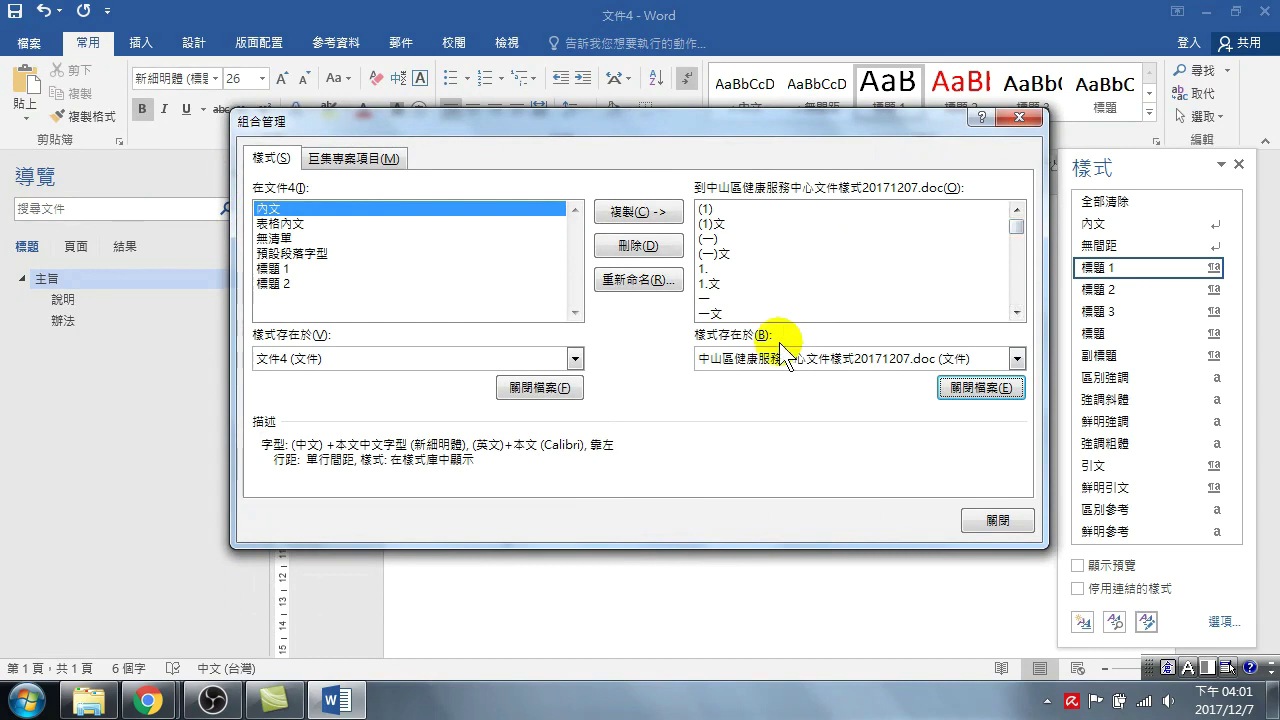
- Copy every style from (1) through 標題3文 into 文件4, overwriting all, then close the Organizer
click(728, 208)
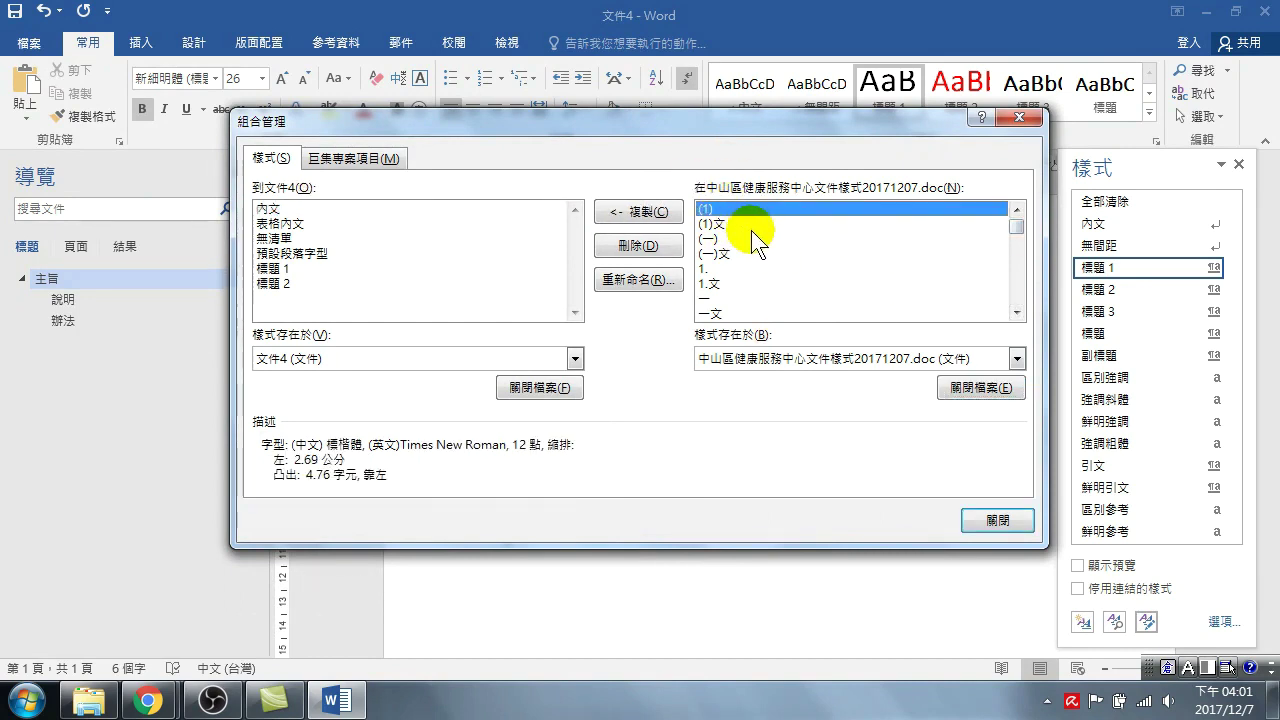
drag(1017, 227, 1014, 312)
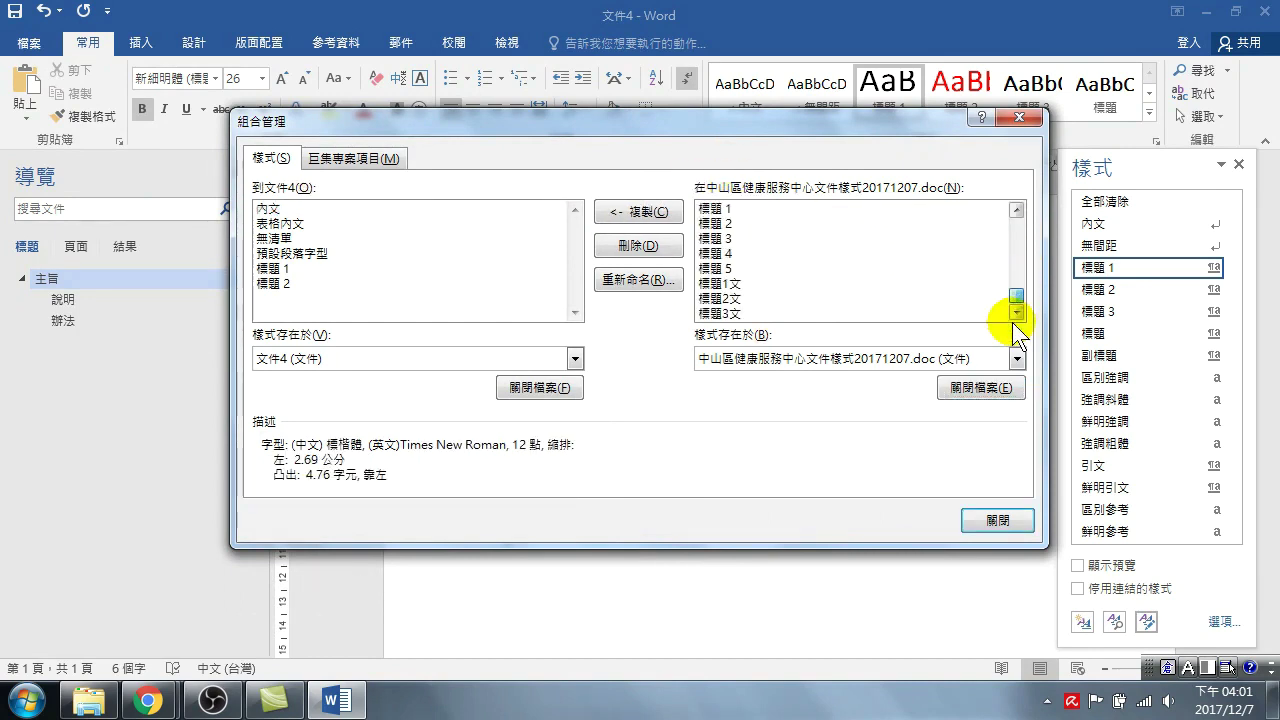
shift+click(727, 312)
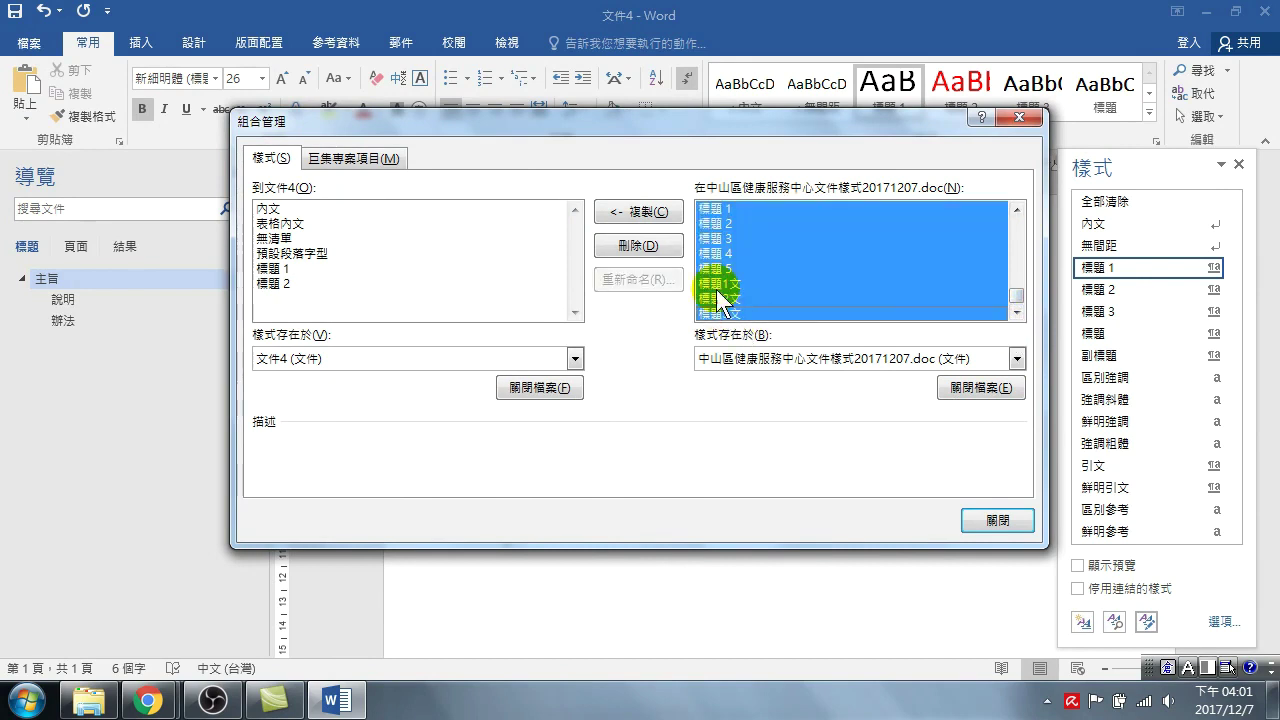
click(666, 214)
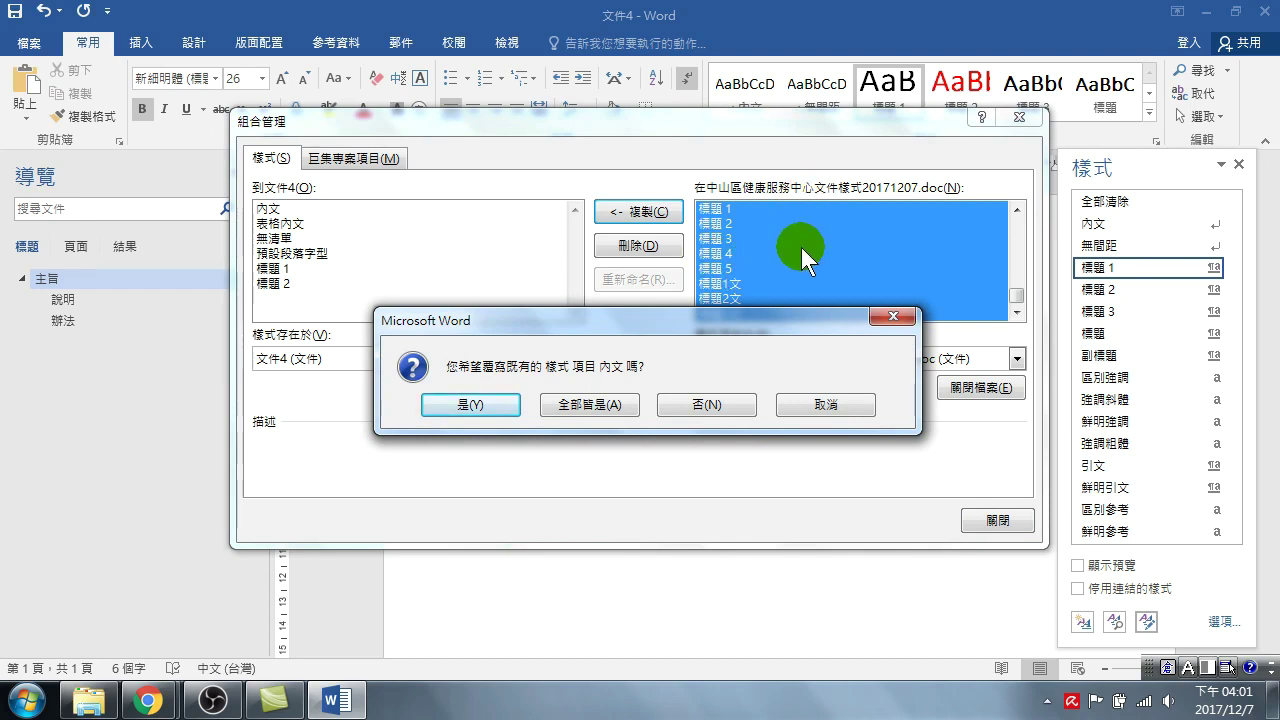
click(575, 403)
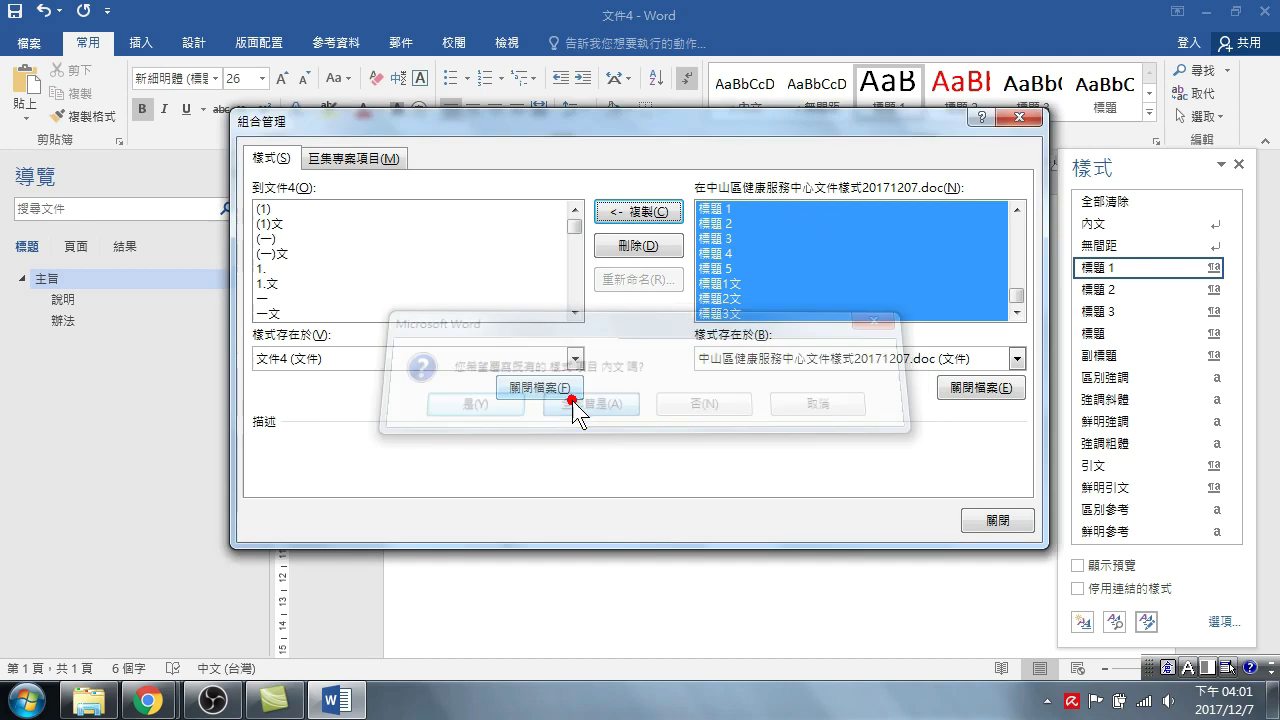
click(990, 521)
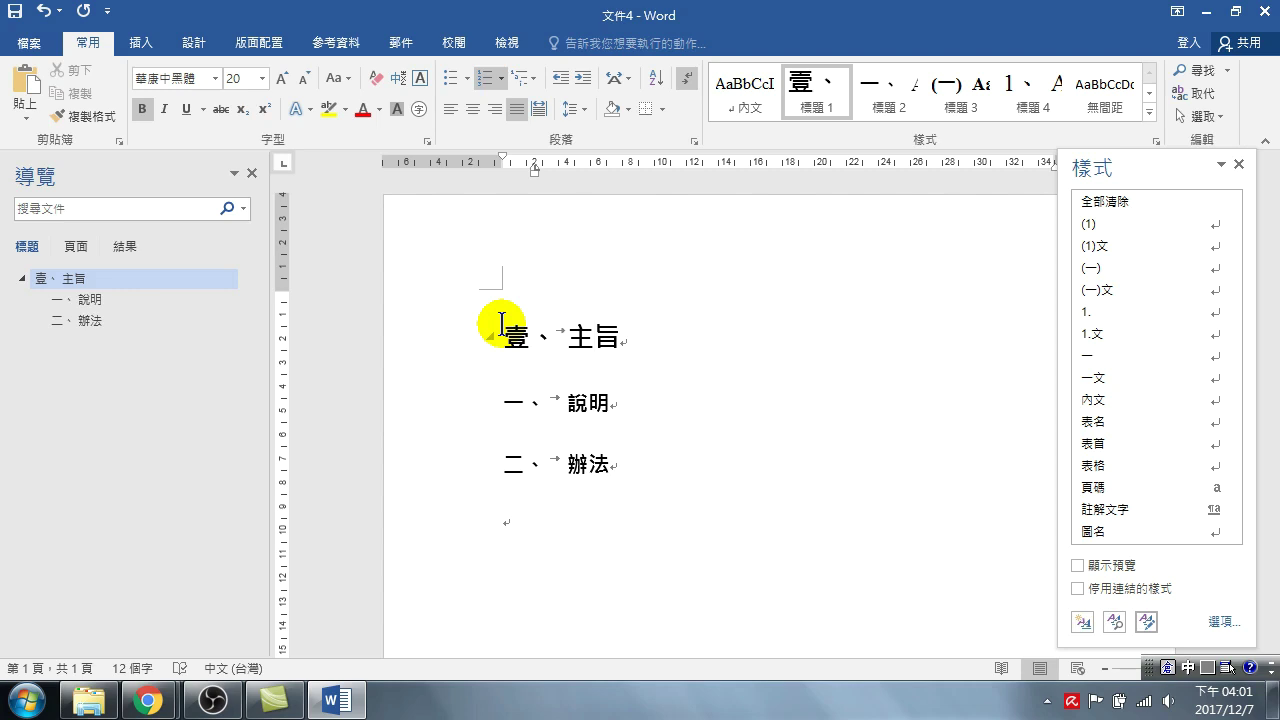
mouse_move(1222, 458)
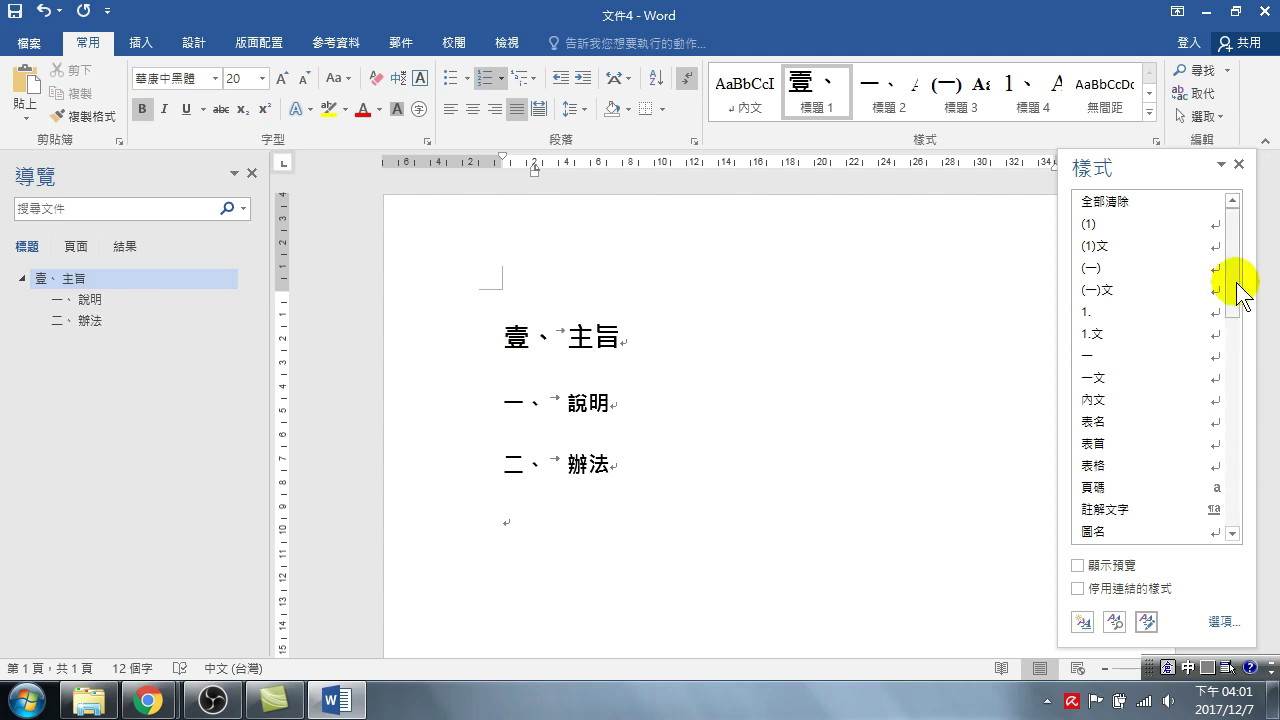
drag(1235, 271, 1240, 386)
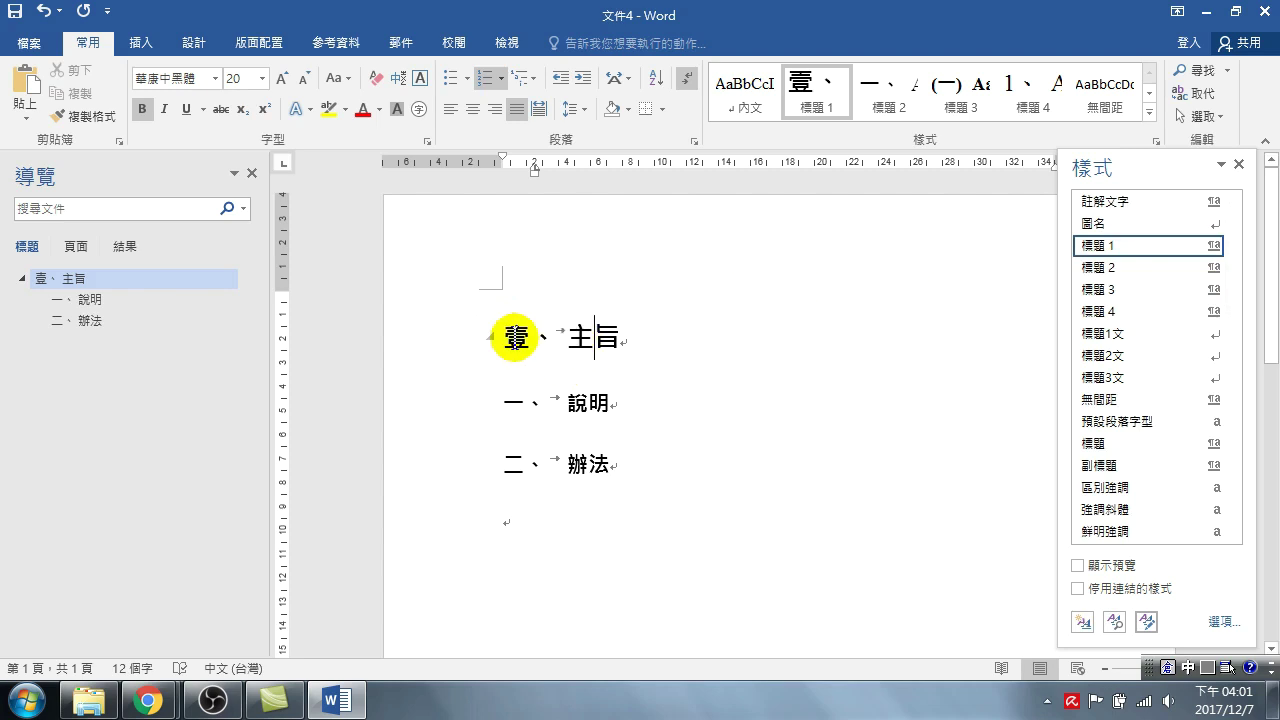
click(512, 337)
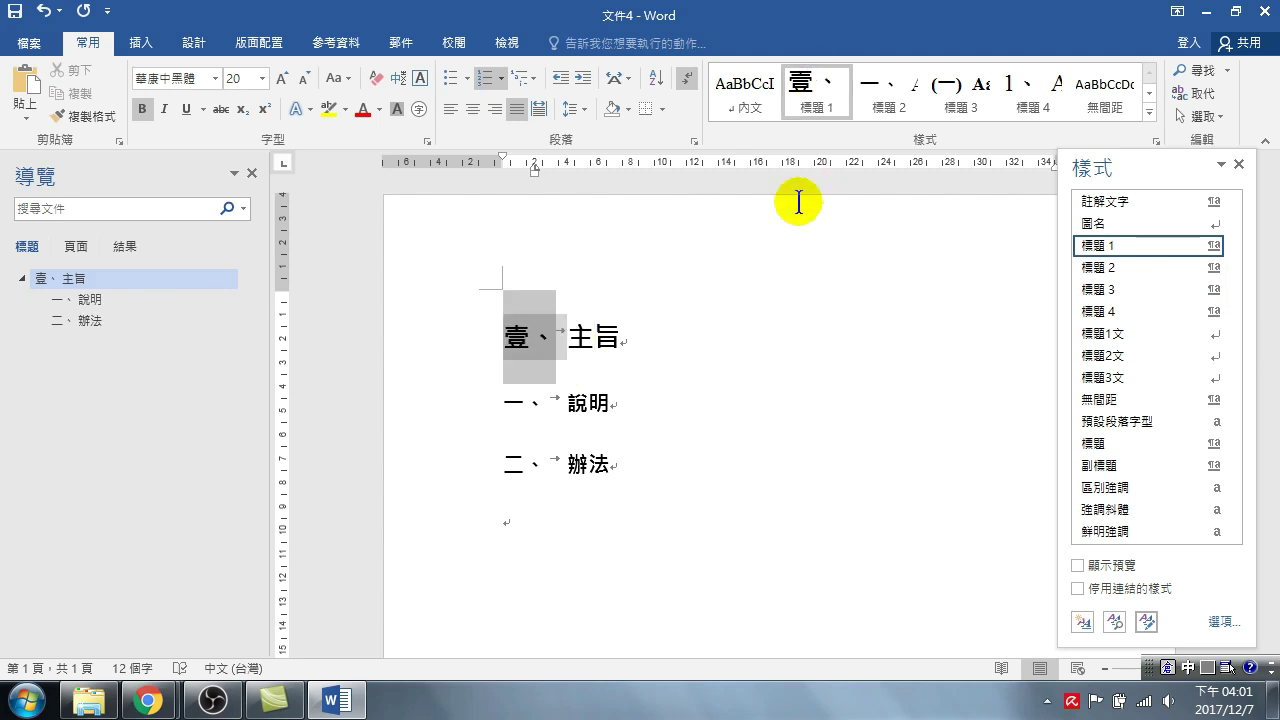
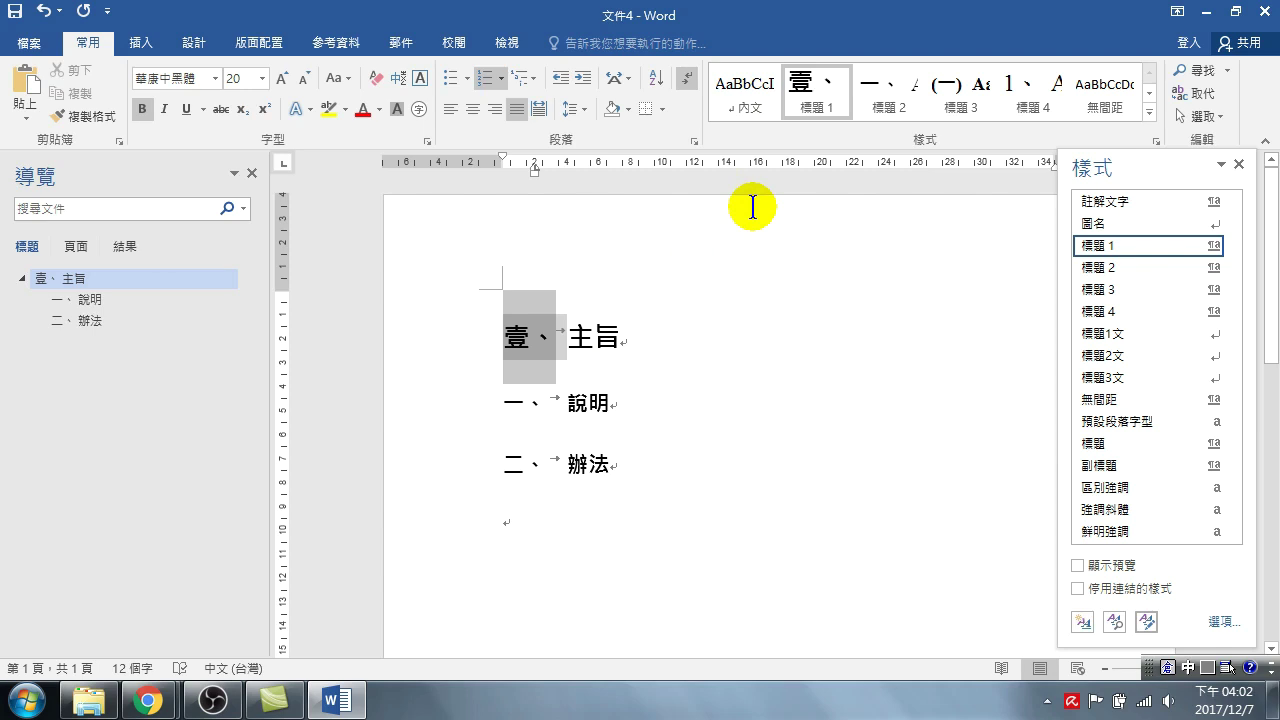
- Close the practice document without saving and open Office 2010 Tips 四十招.docx from Downloads
click(1266, 18)
click(588, 388)
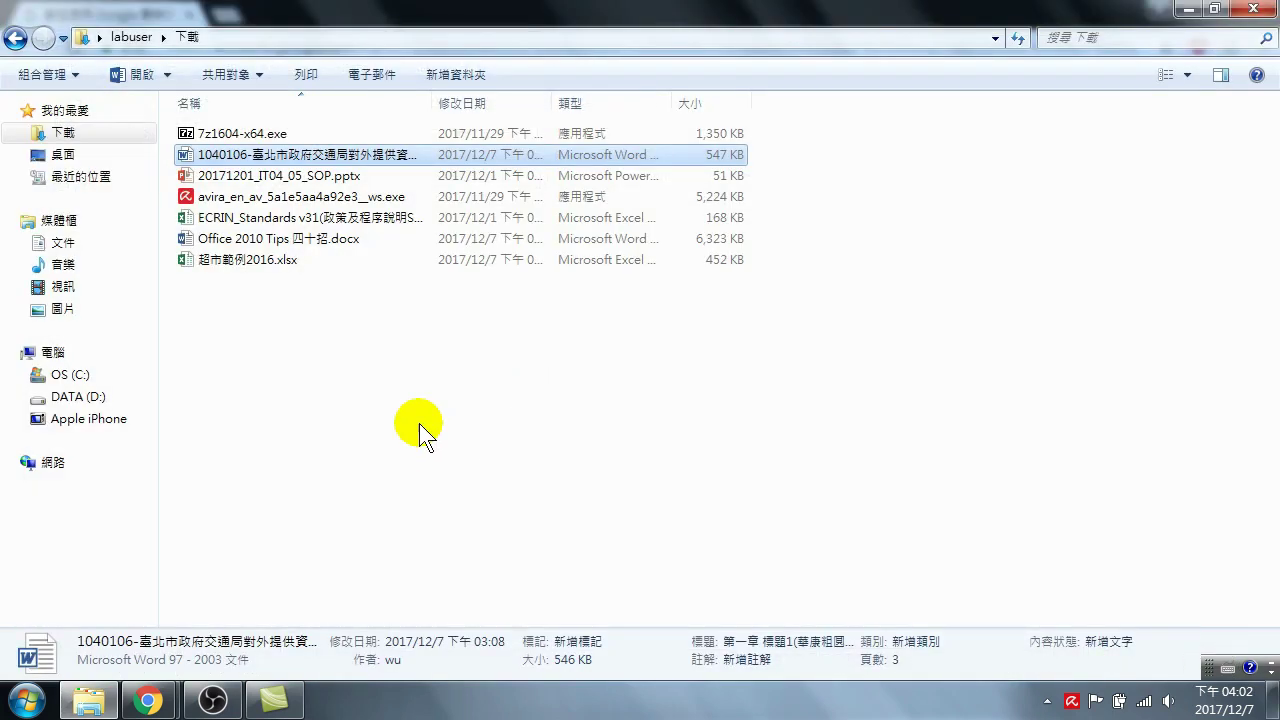
click(245, 239)
double_click(245, 240)
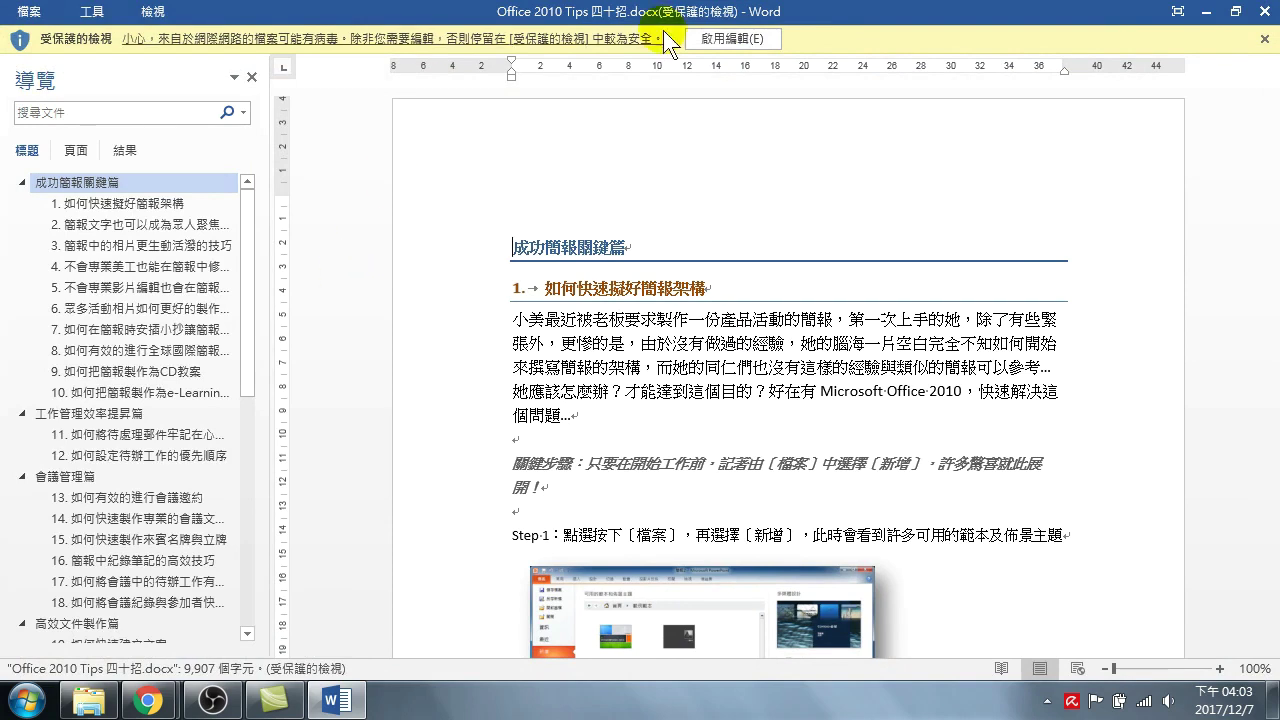
- Enable editing, then check the styles of the numbered and 成功簡報關鍵篇 headings
click(736, 36)
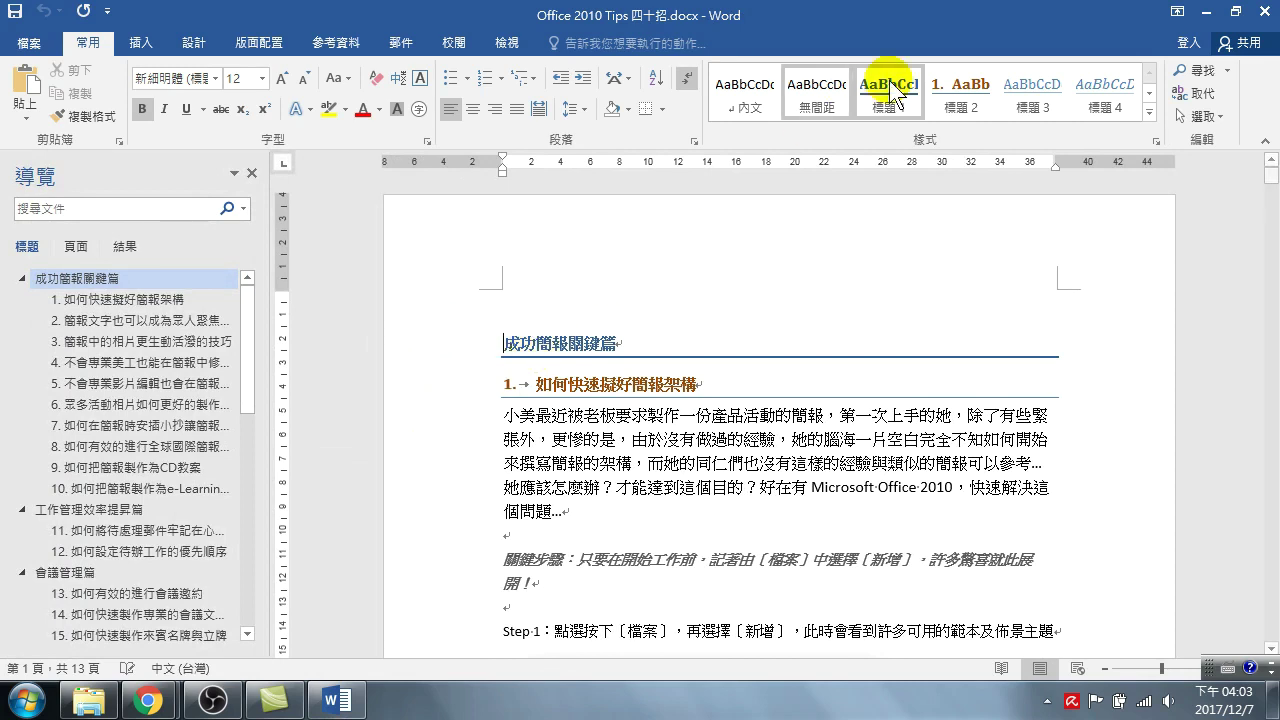
click(598, 384)
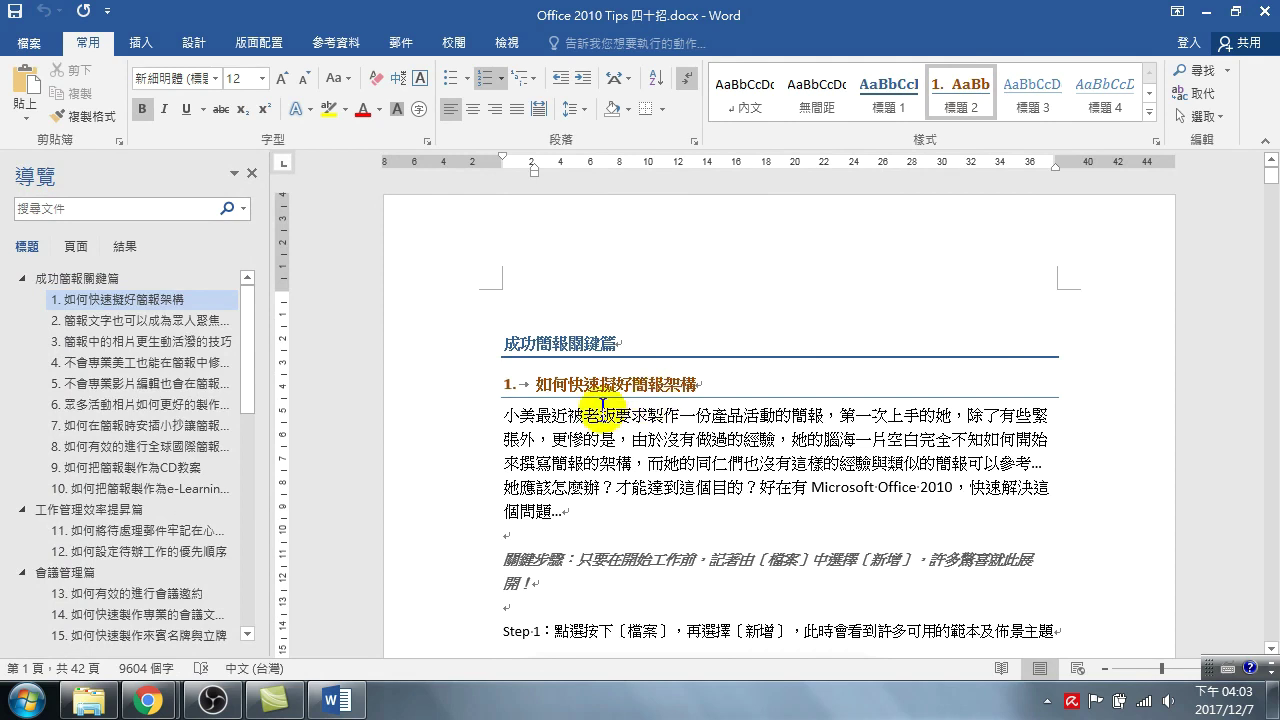
click(559, 342)
click(559, 342)
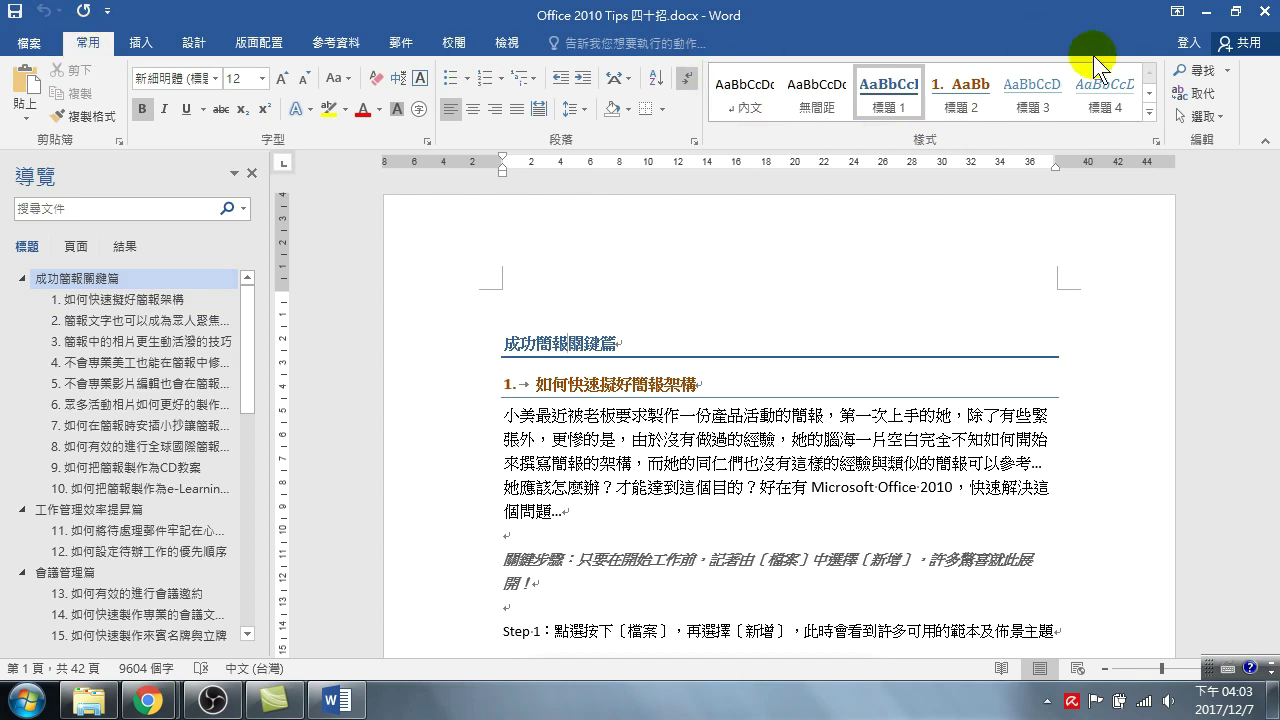
- Bring up the Styles pane, Manage Styles, and the Import/Export Organizer
click(1155, 143)
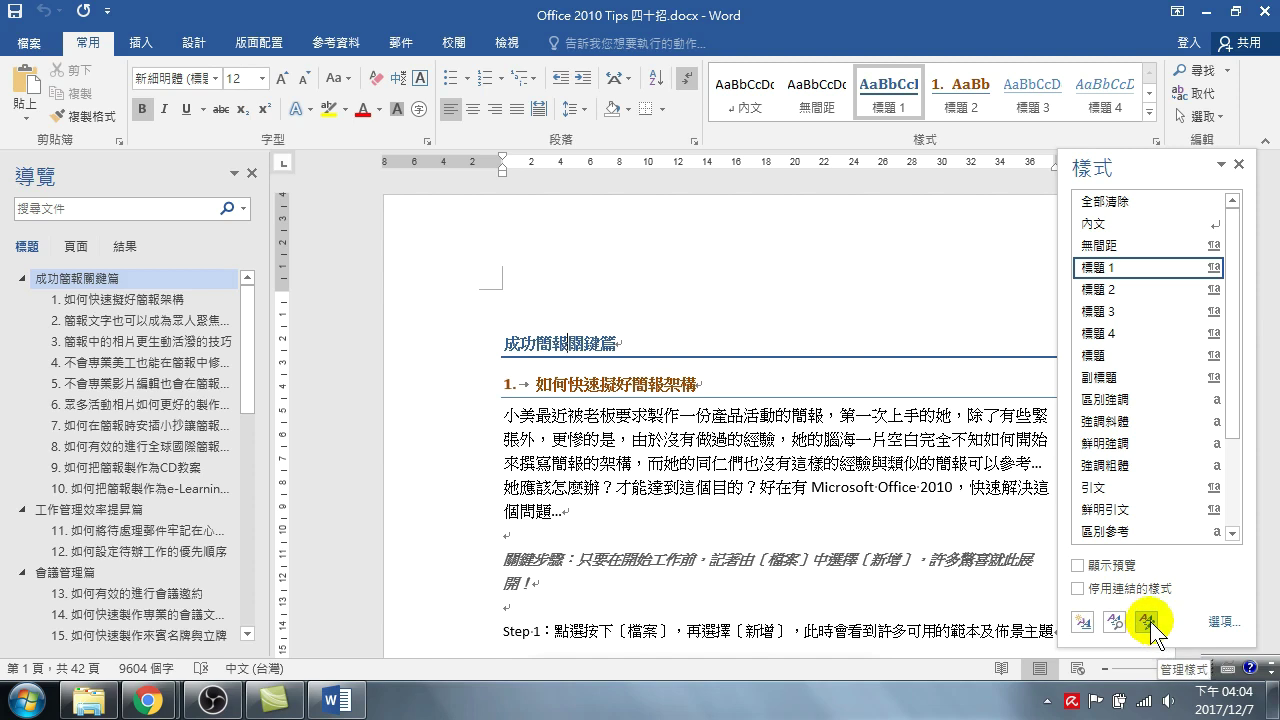
click(1146, 622)
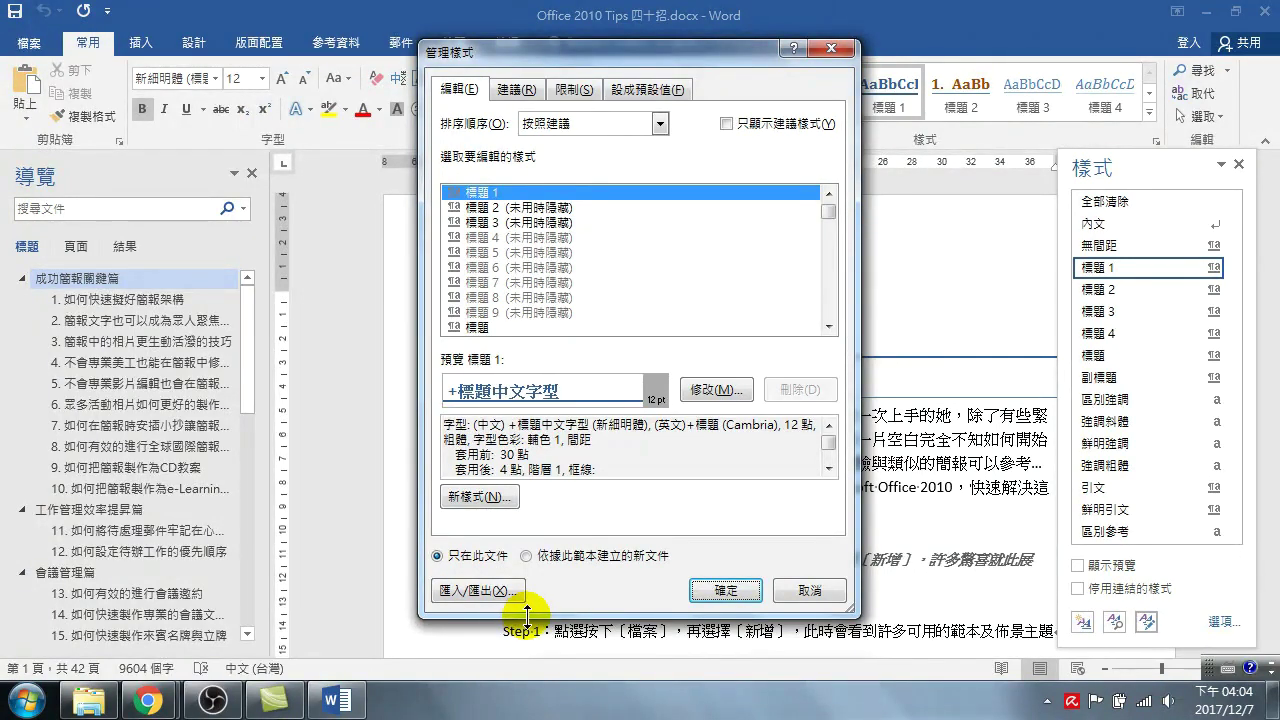
click(474, 591)
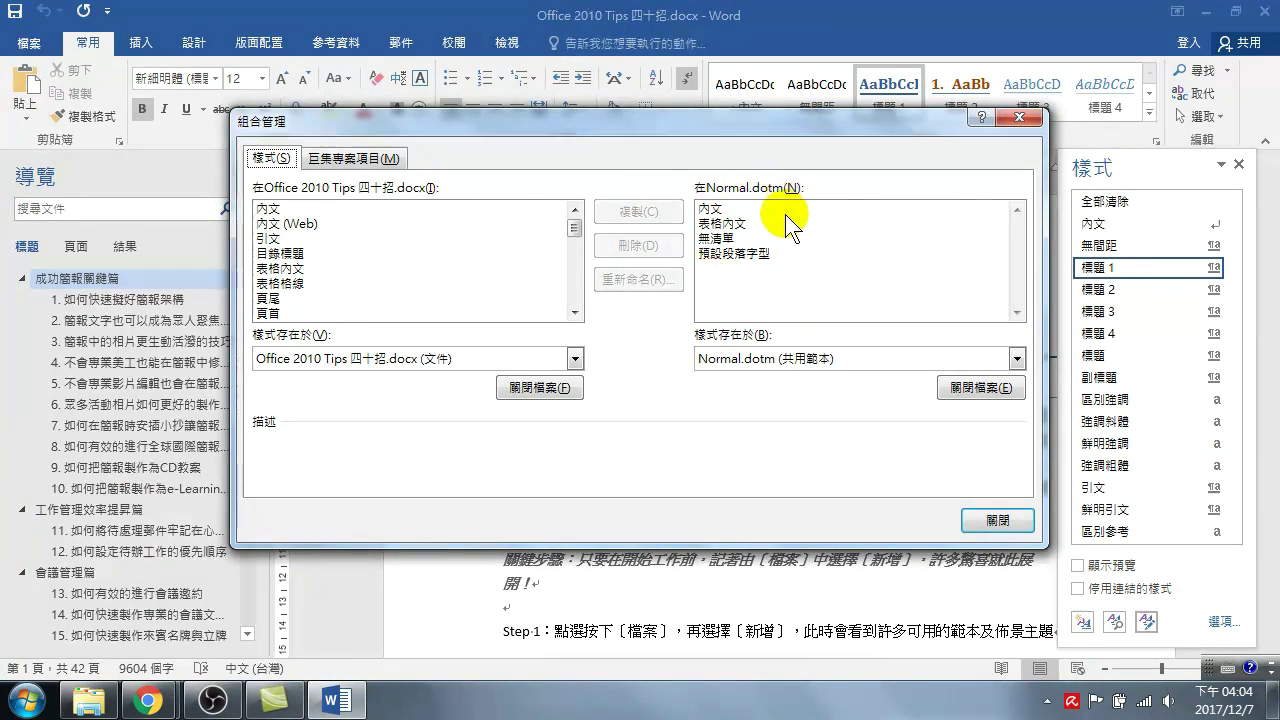
- Replace Normal.dotm with 中山區健康服務中心文件樣式20171207.doc from D:\20171207, showing all file types
click(967, 387)
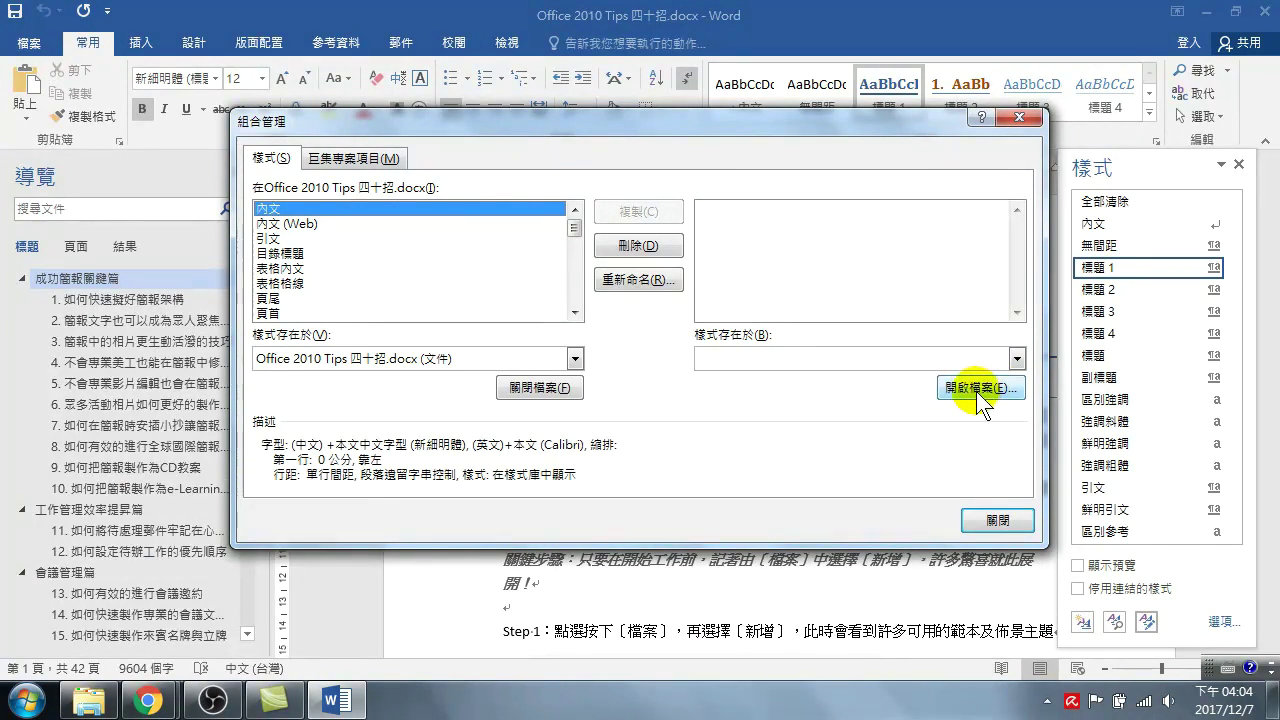
click(973, 387)
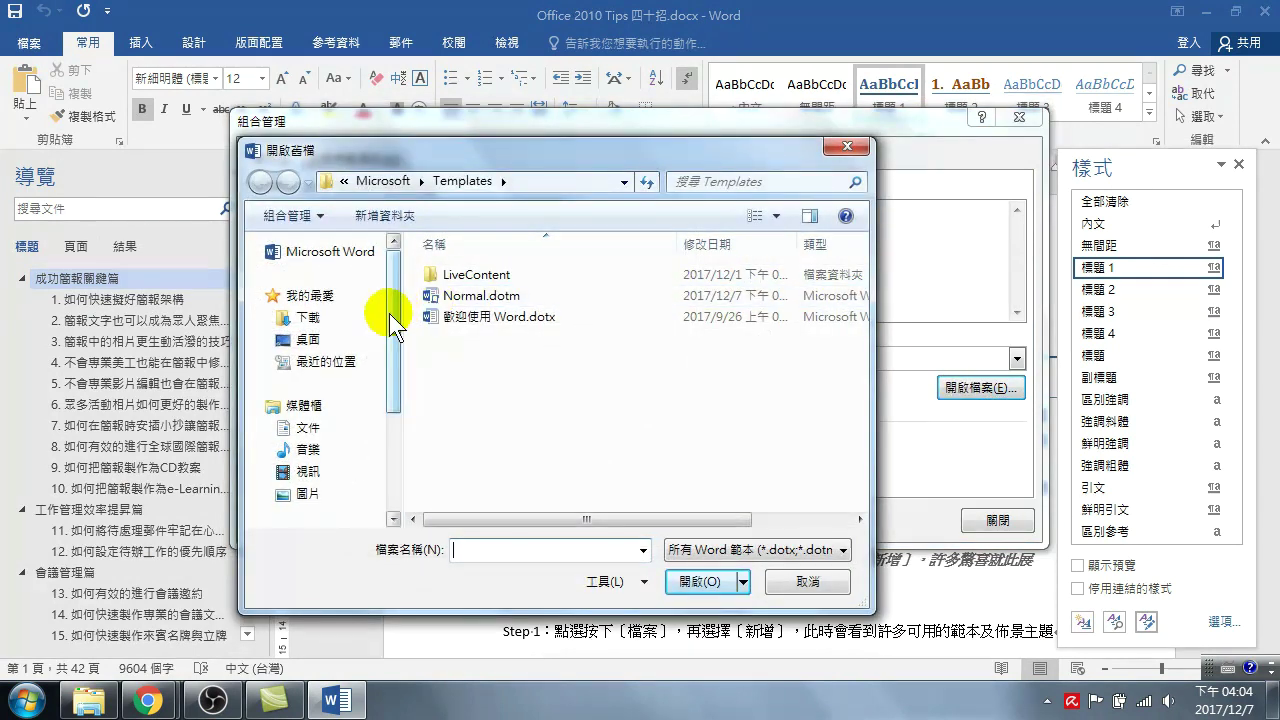
drag(391, 318, 335, 450)
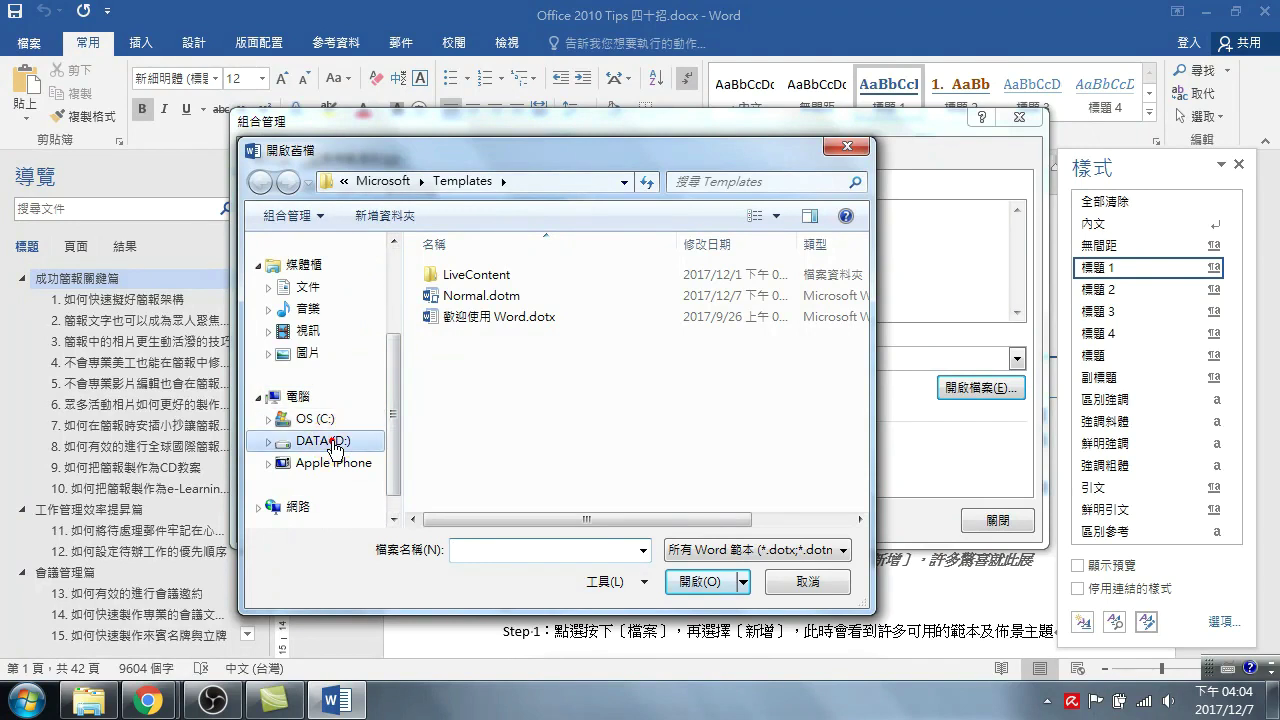
click(334, 450)
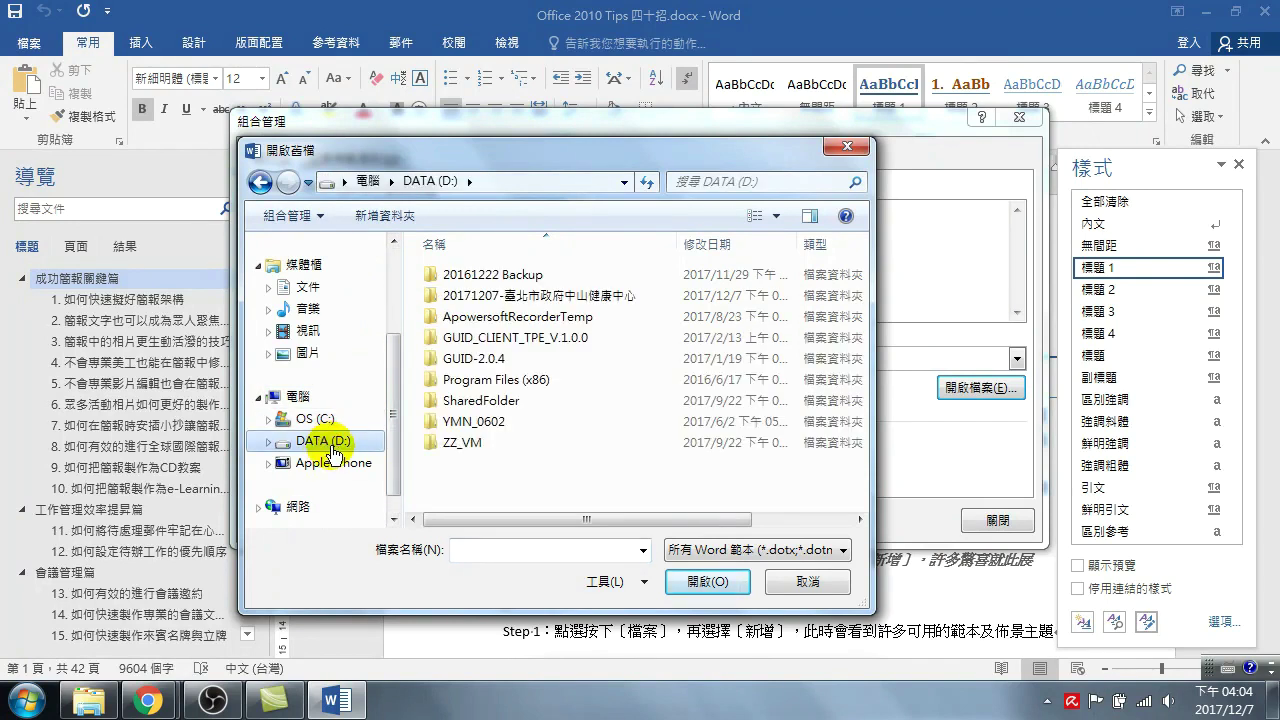
double_click(530, 294)
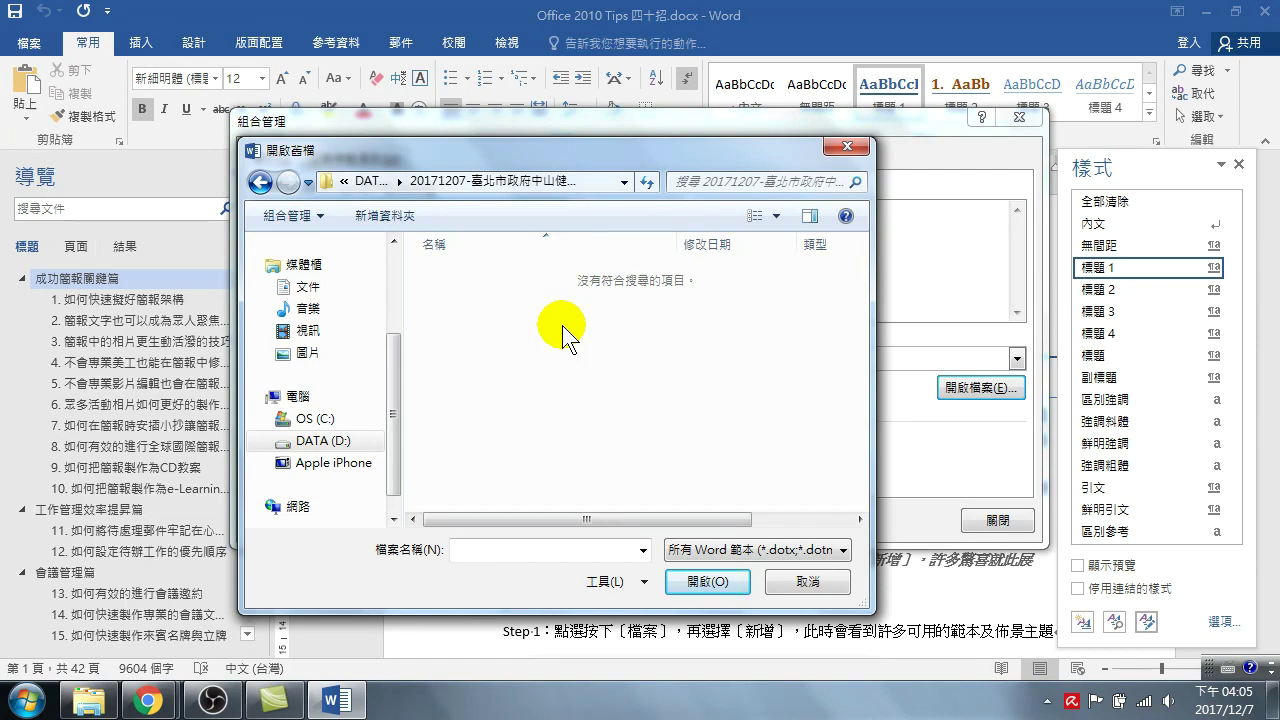
click(740, 550)
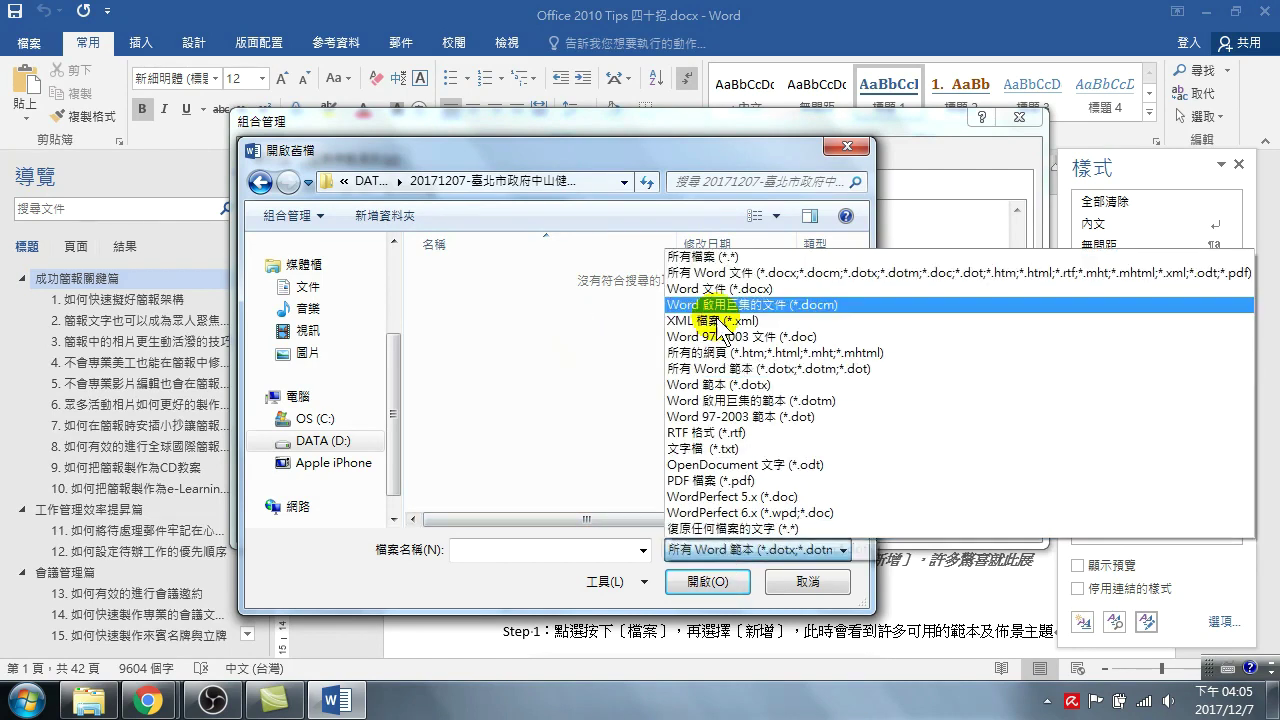
click(706, 256)
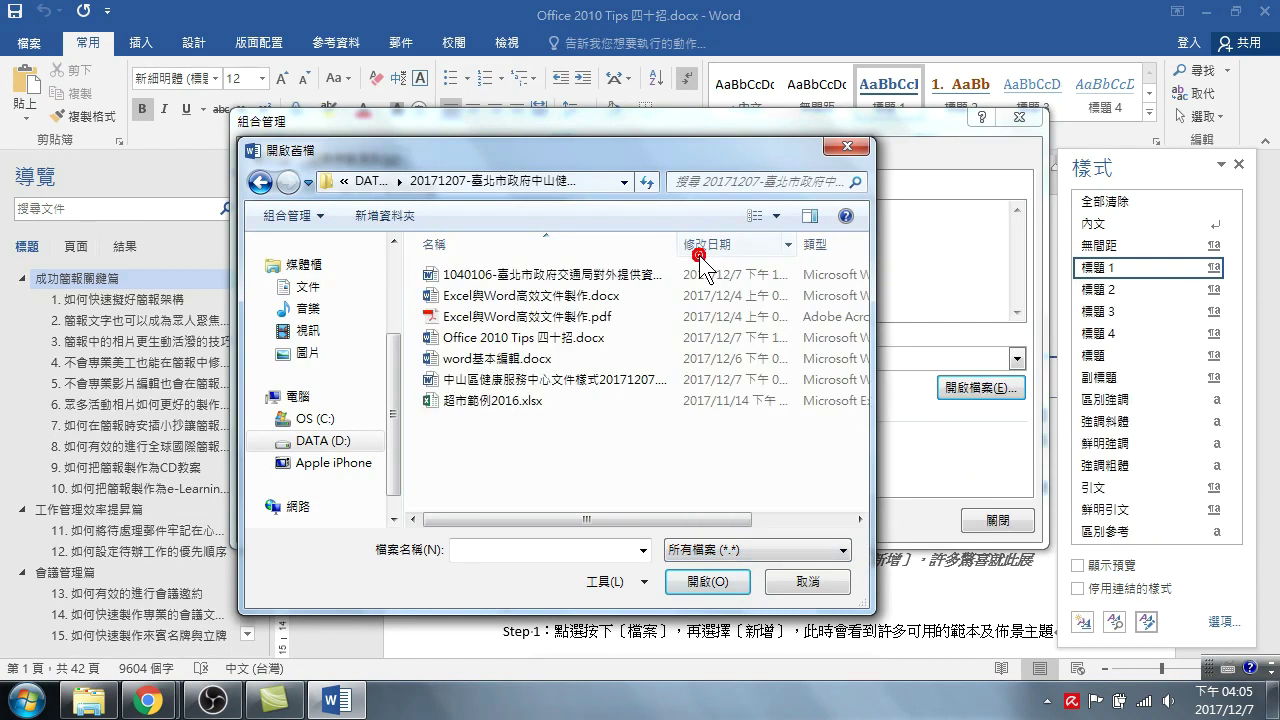
click(495, 279)
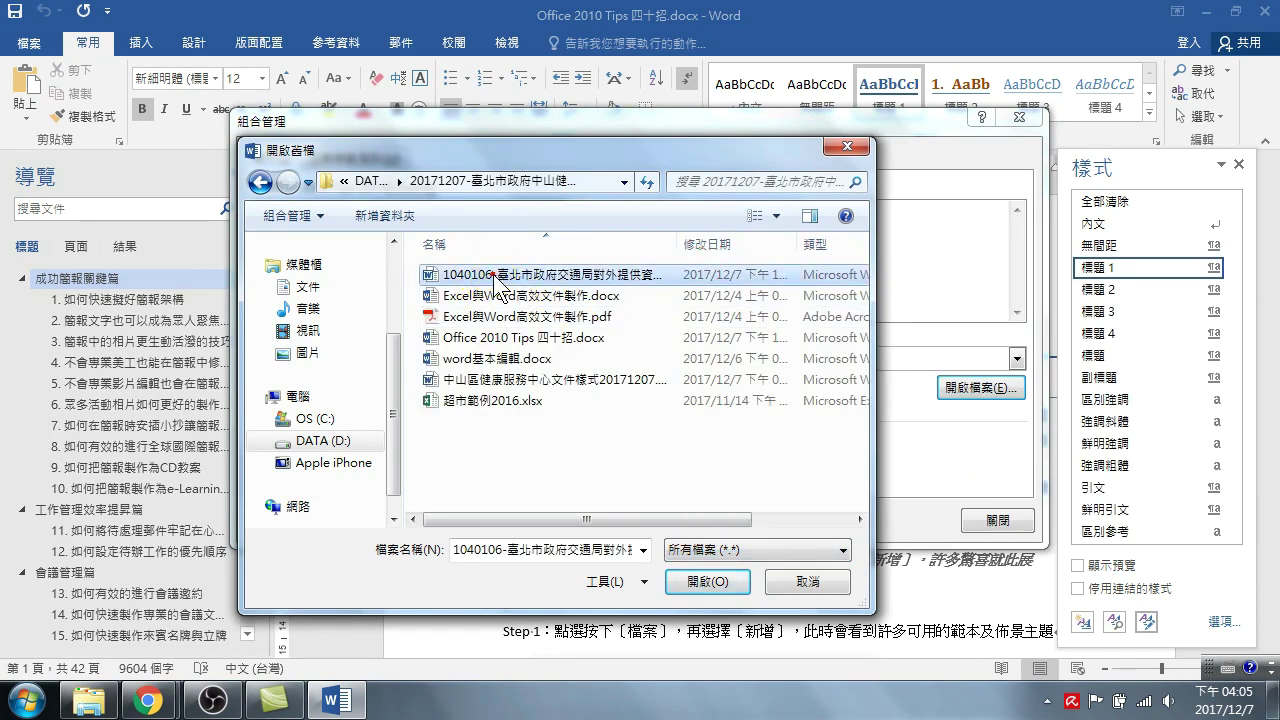
click(478, 383)
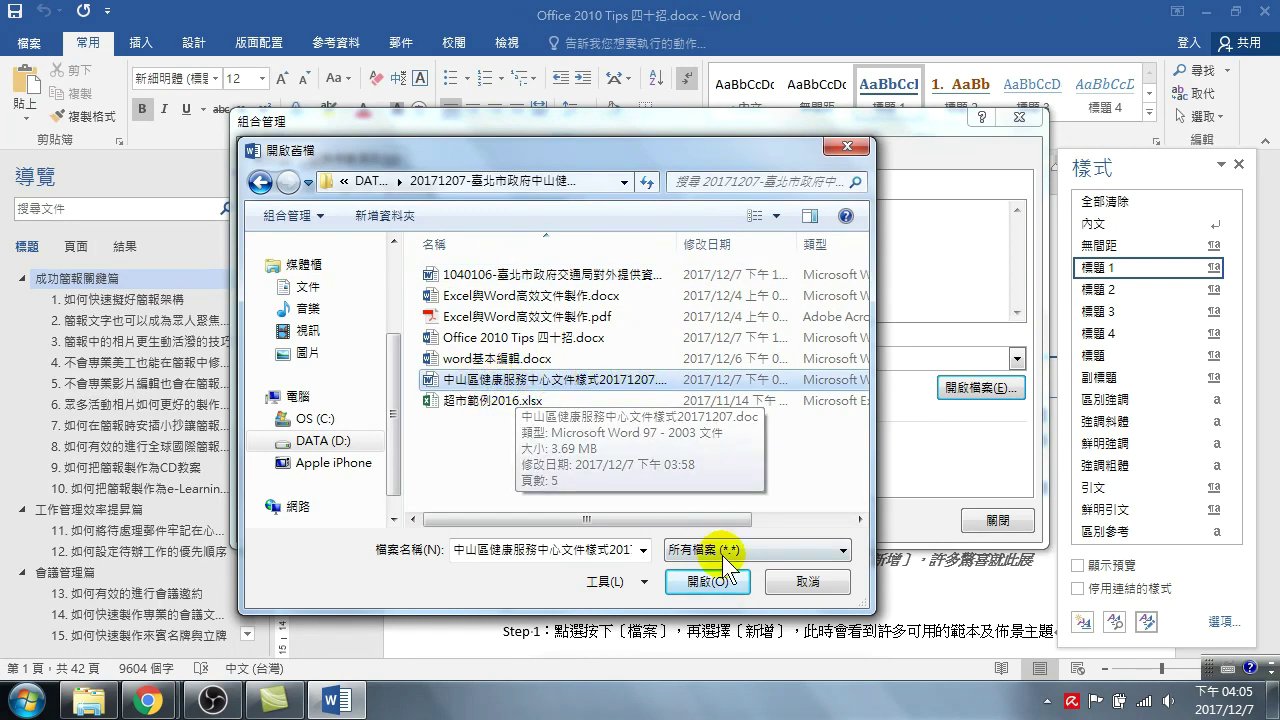
click(707, 580)
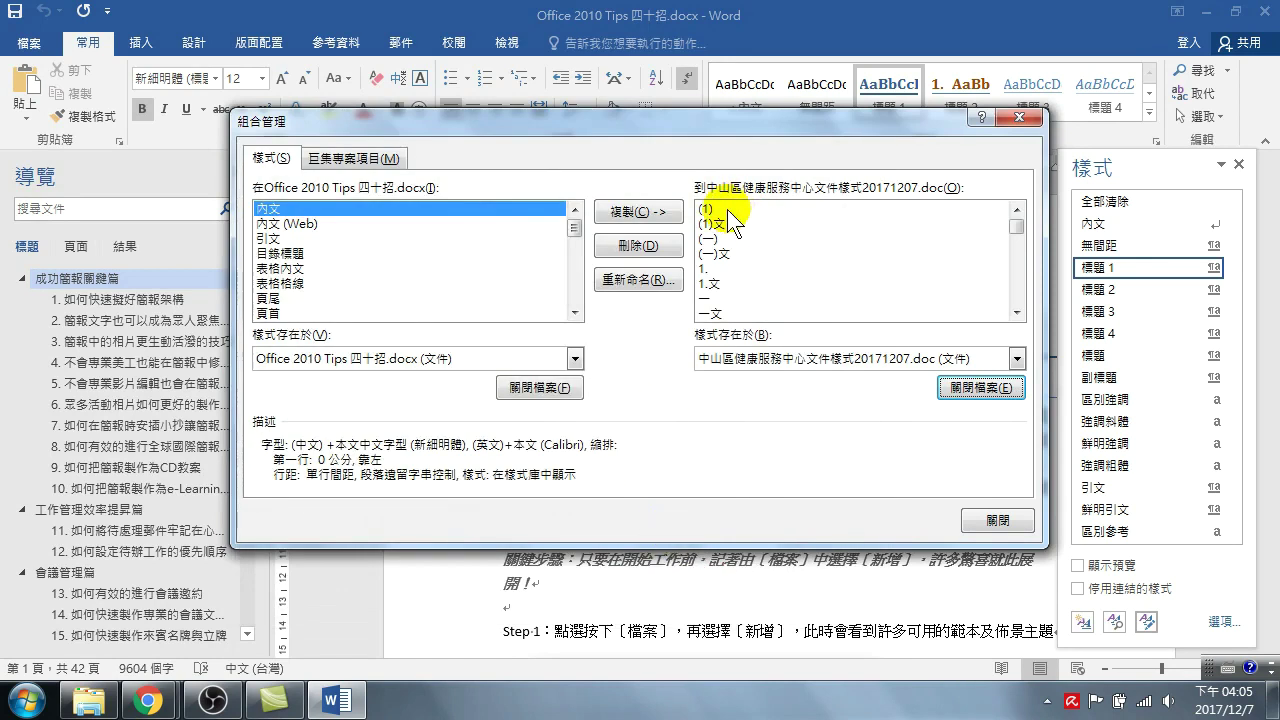
- Copy styles 標題 1 through 標題3文 into the document, overwriting all same-named styles, then close the Organizer
click(732, 208)
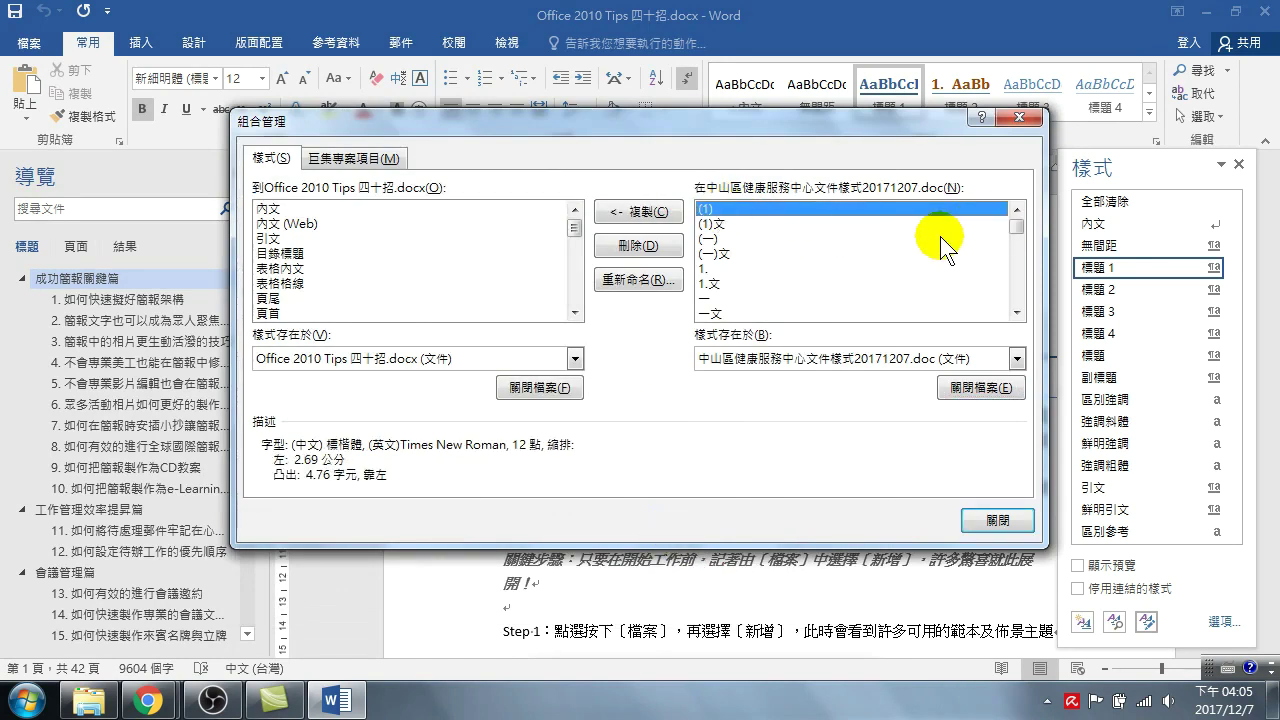
drag(1016, 226, 1016, 296)
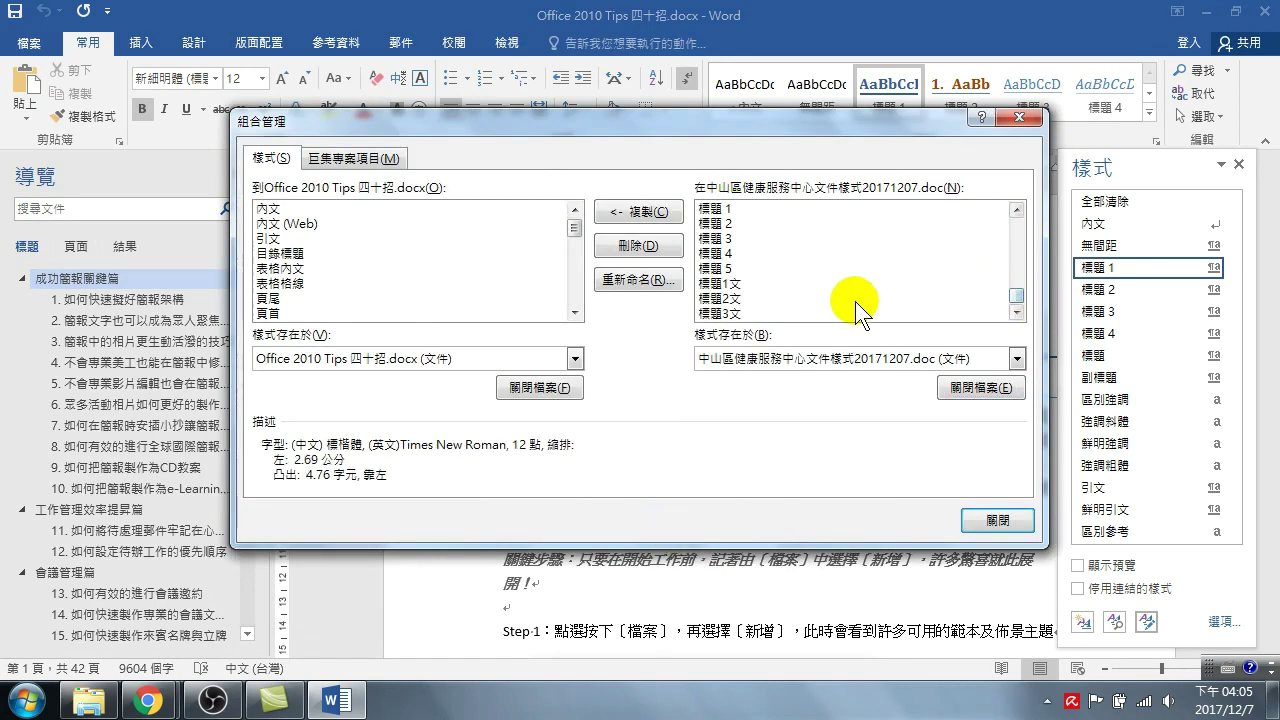
shift+click(733, 314)
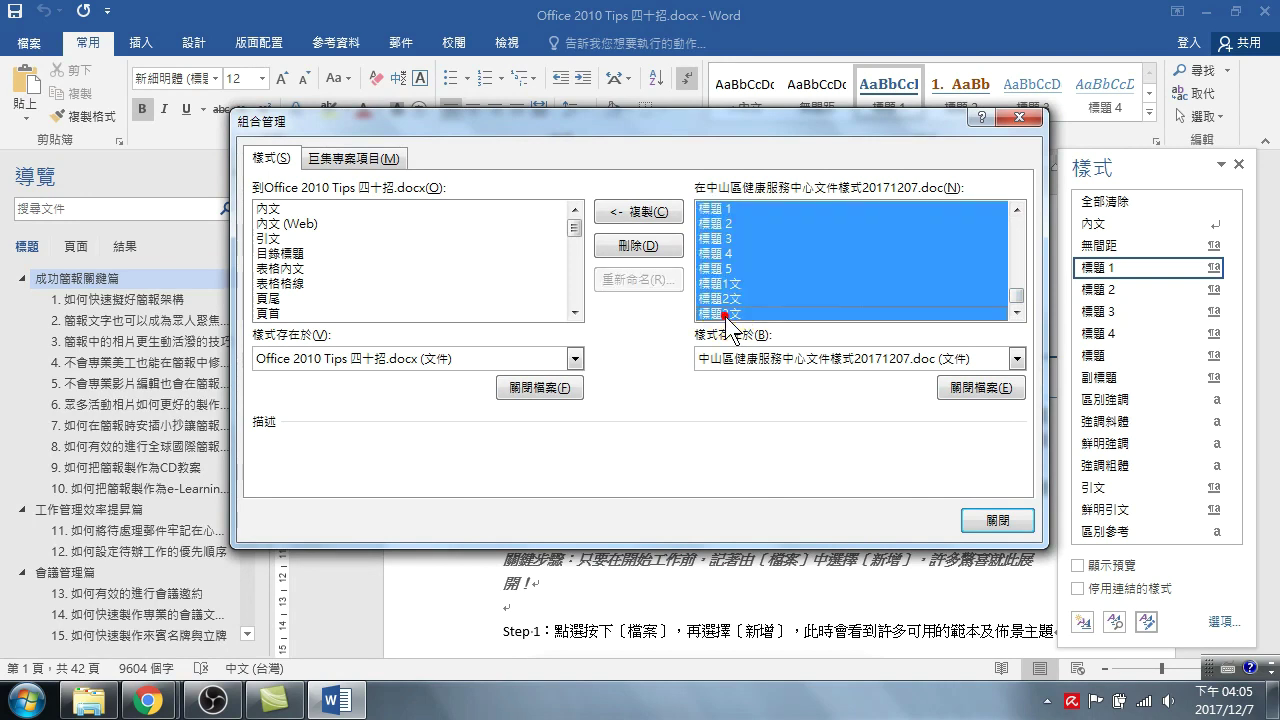
click(640, 212)
click(584, 403)
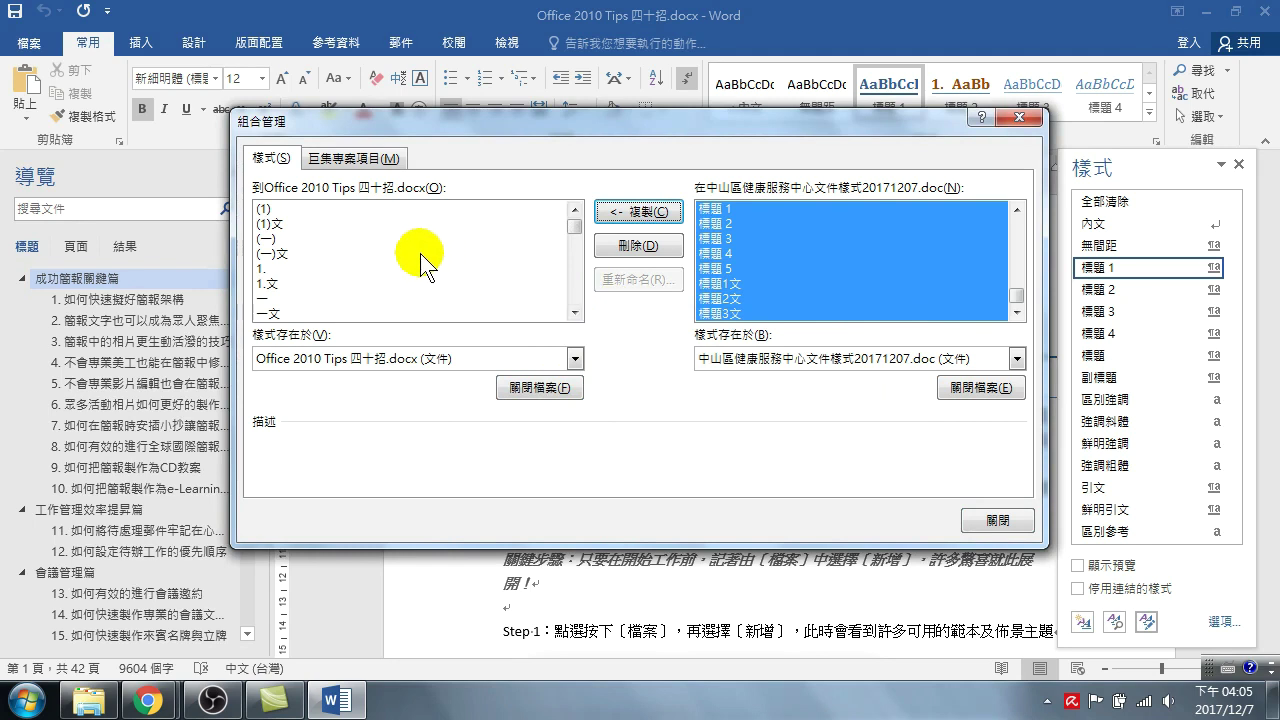
drag(575, 226, 576, 268)
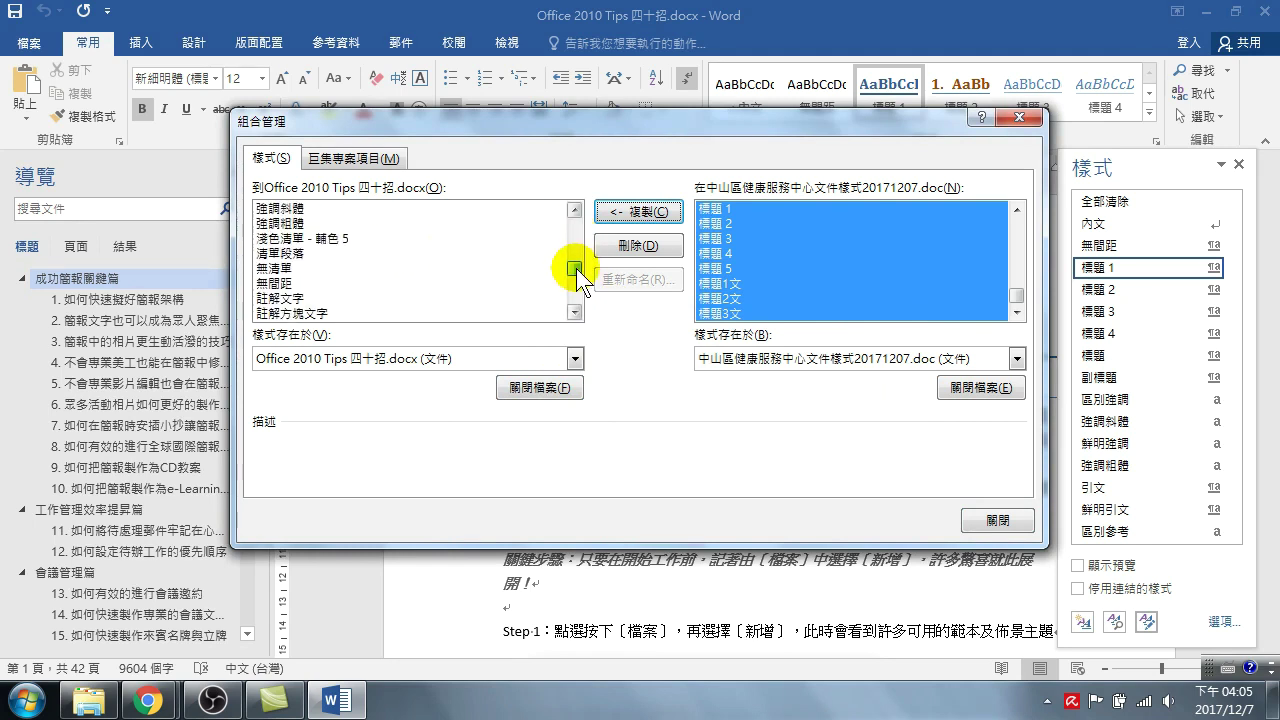
click(980, 517)
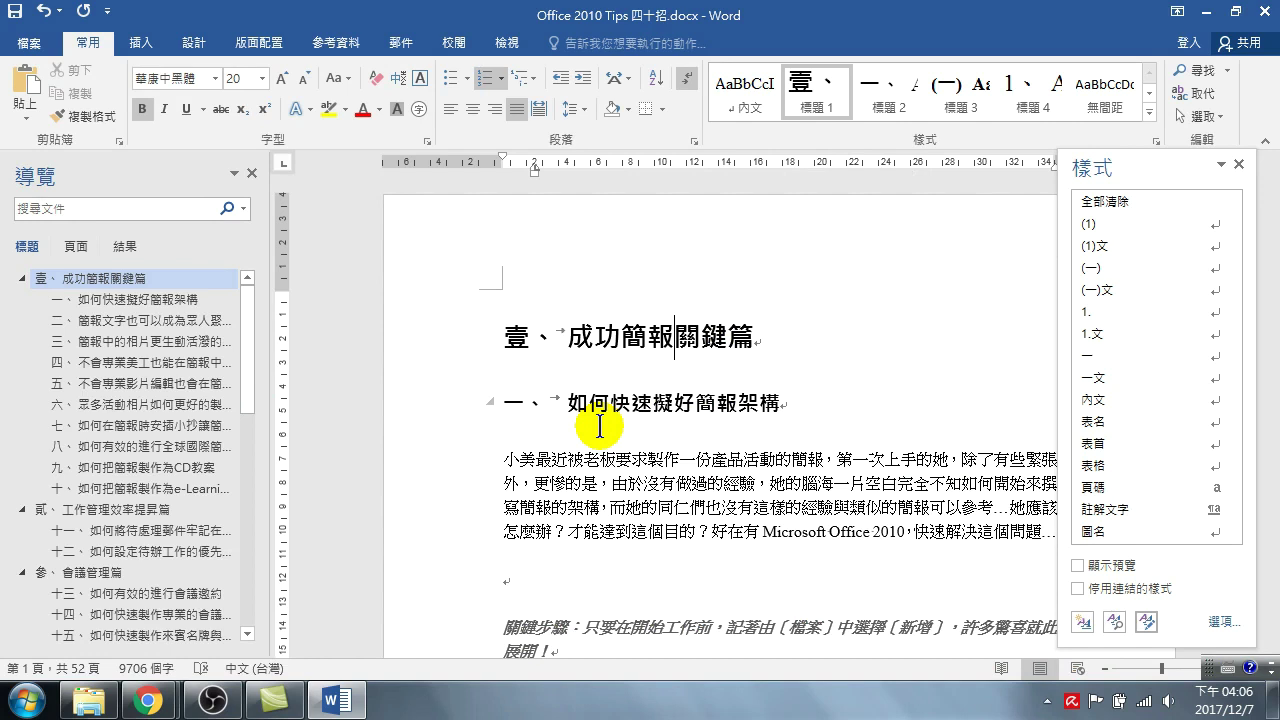
click(620, 337)
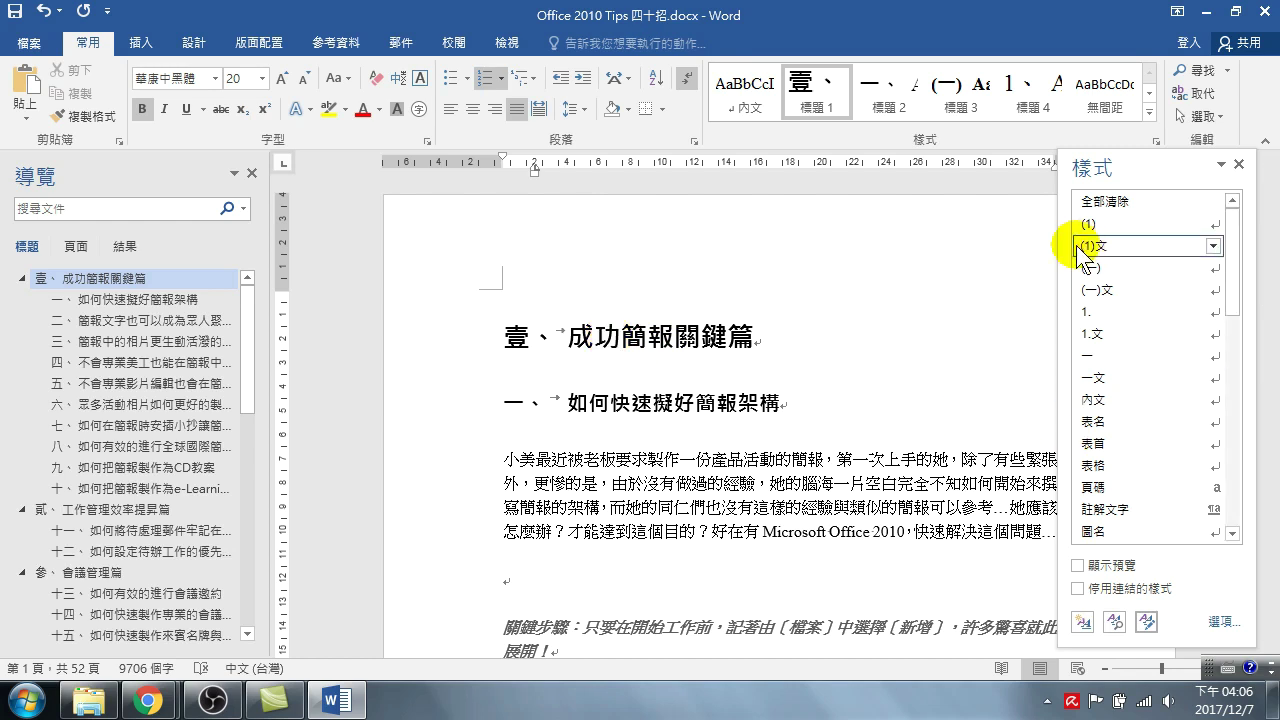
click(1210, 226)
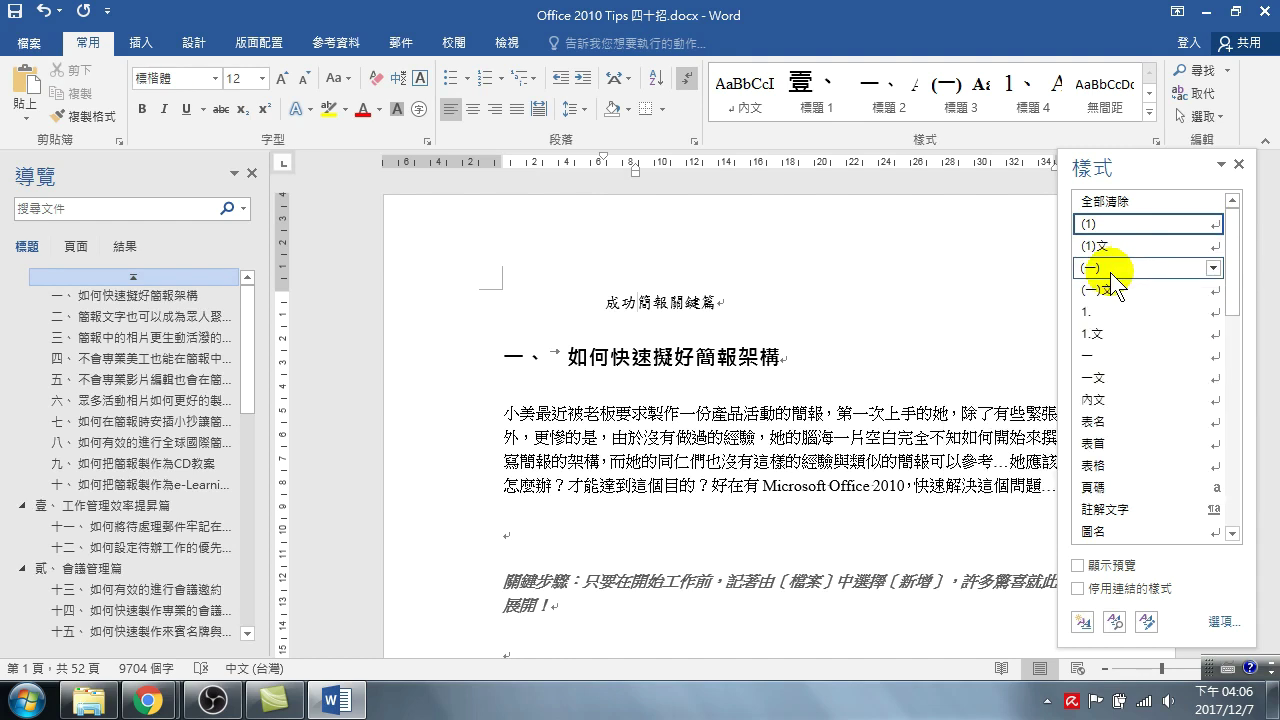
- Undo to restore the 壹、成功簡報關鍵篇 heading and choose 刪除(1) for the (1) style
key(ctrl+z)
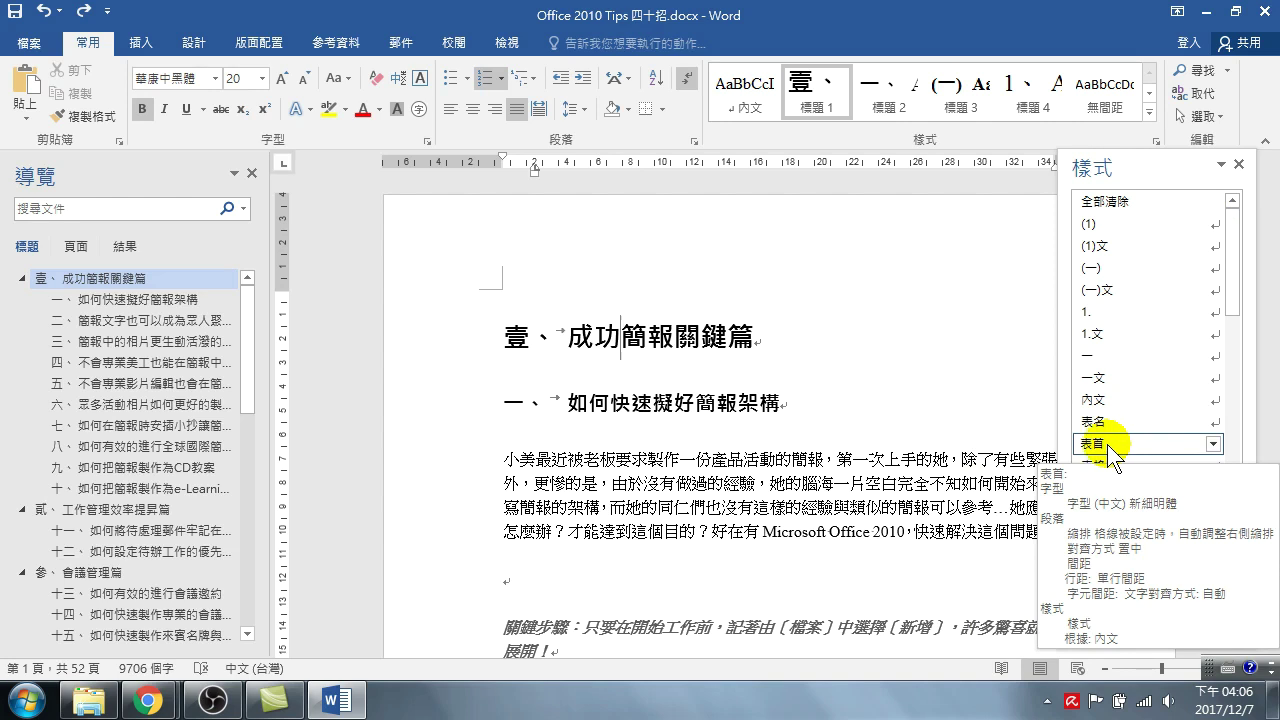
click(1211, 226)
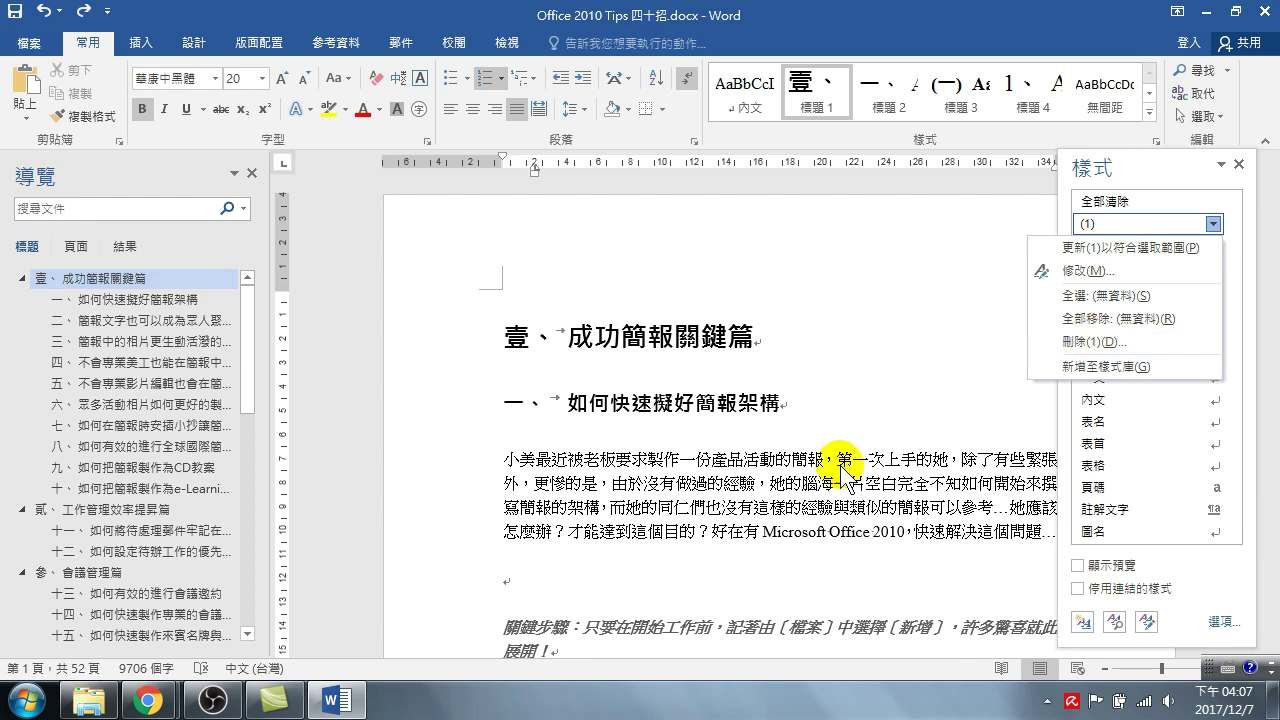
click(655, 432)
click(655, 440)
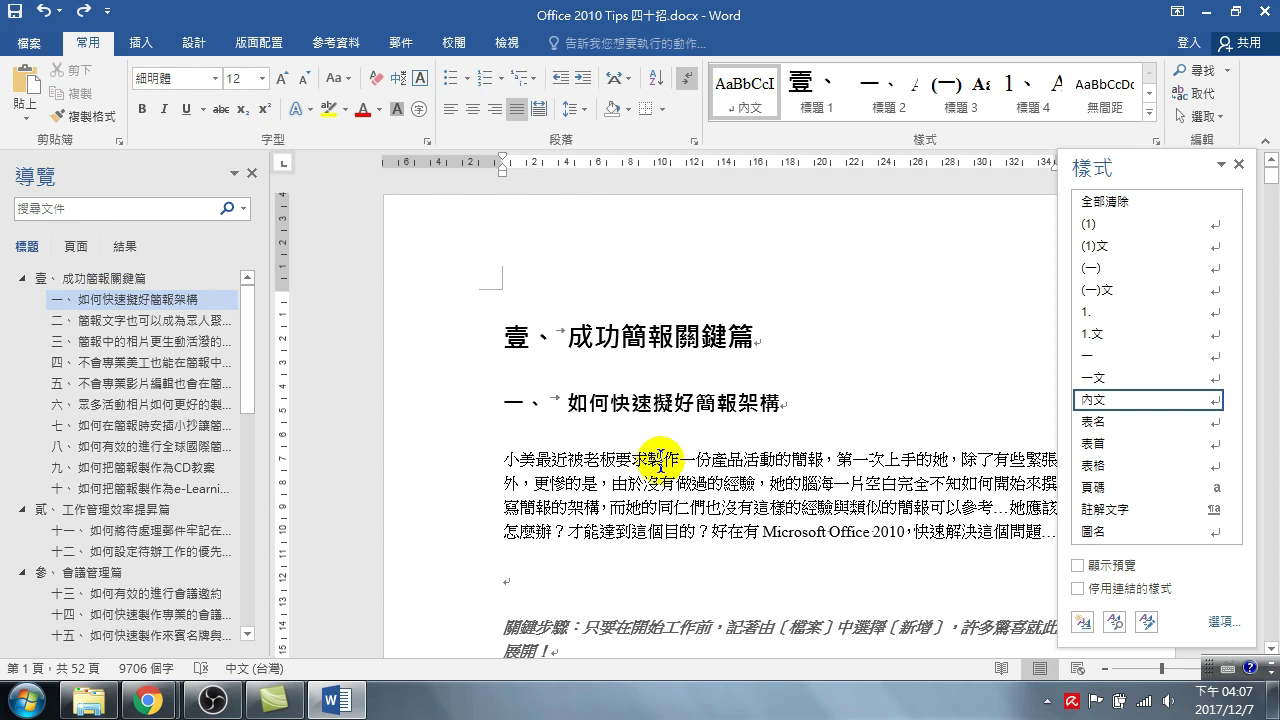
mouse_move(1204, 252)
click(1212, 224)
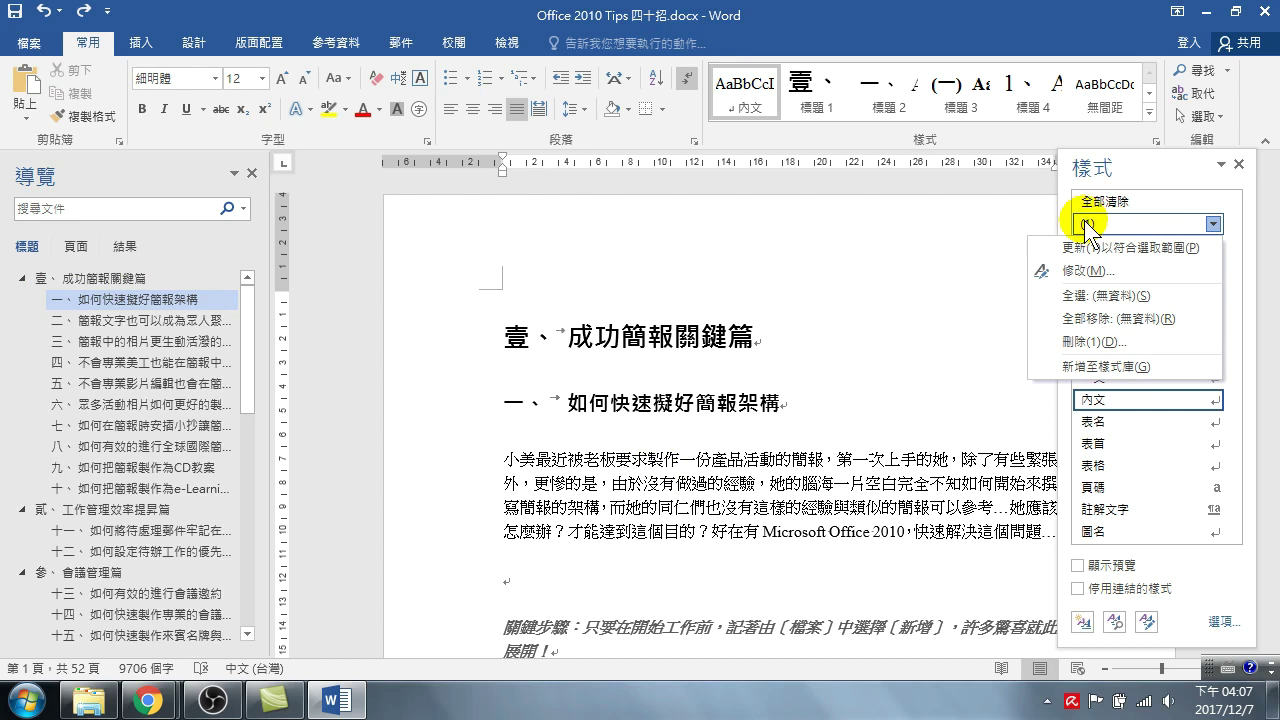
click(1090, 338)
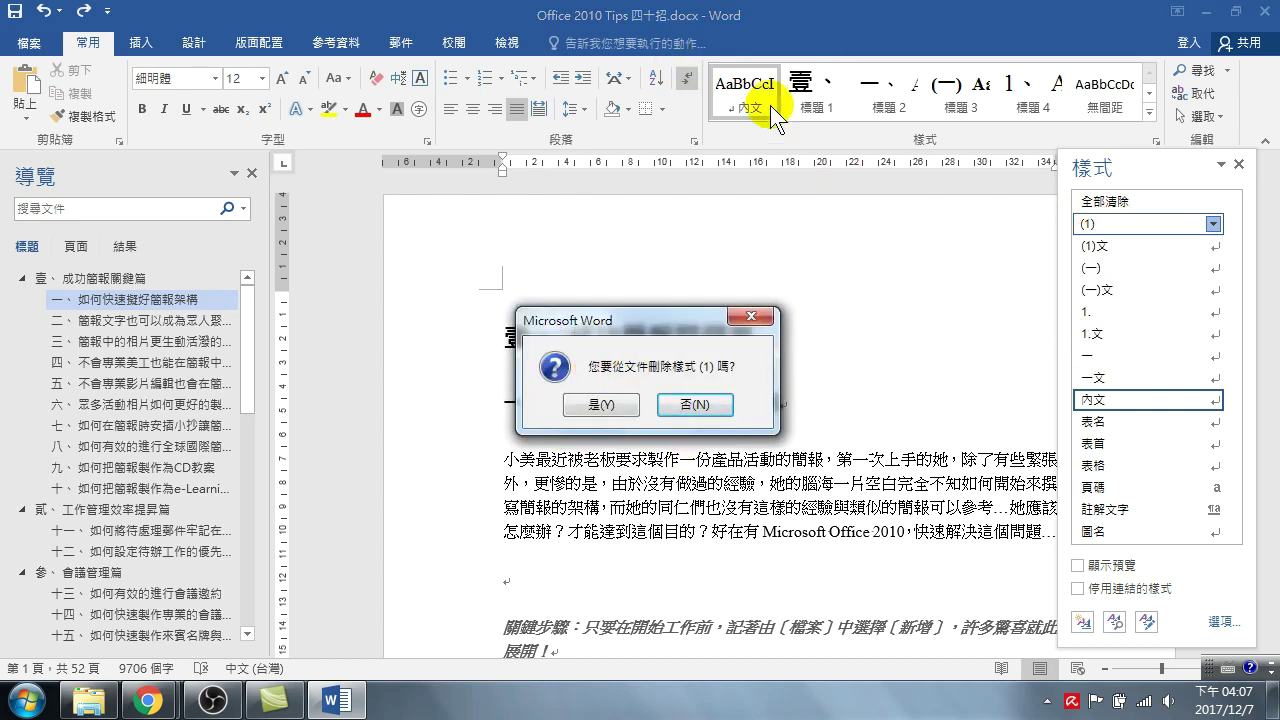
- Confirm deleting the (1) style and place the cursor in the 壹、成功簡報關鍵篇 heading
click(605, 405)
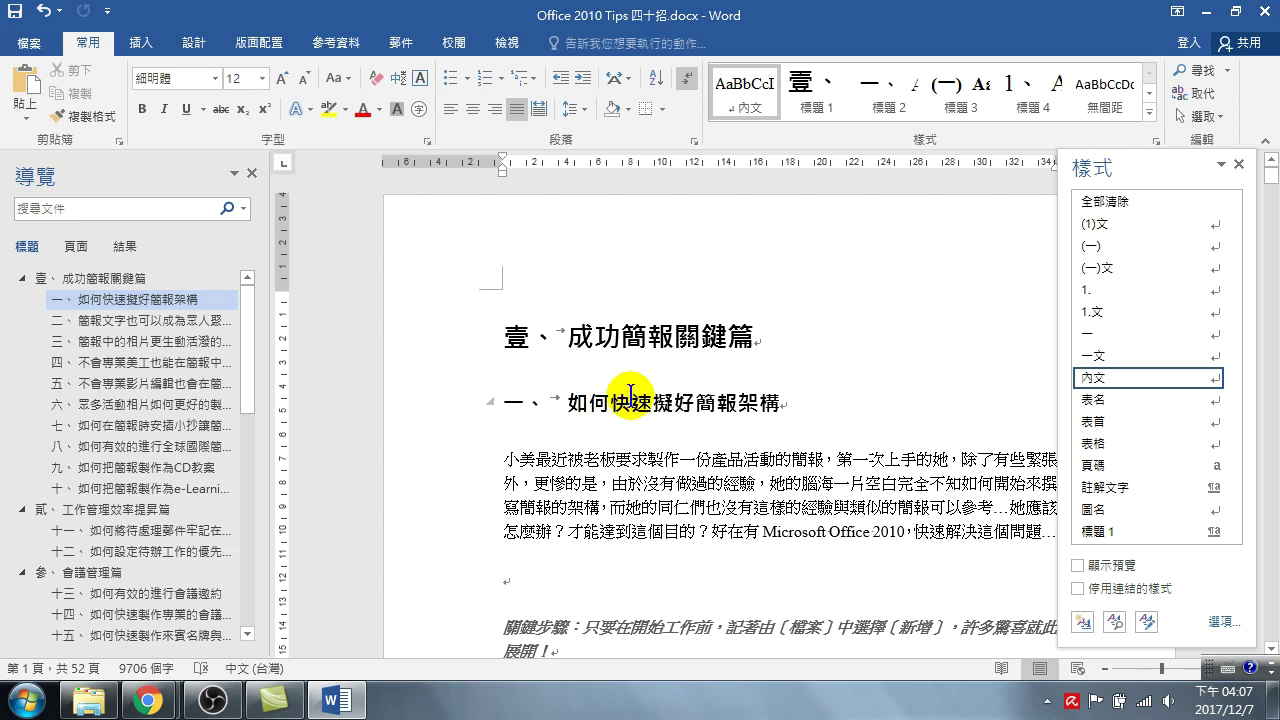
click(605, 338)
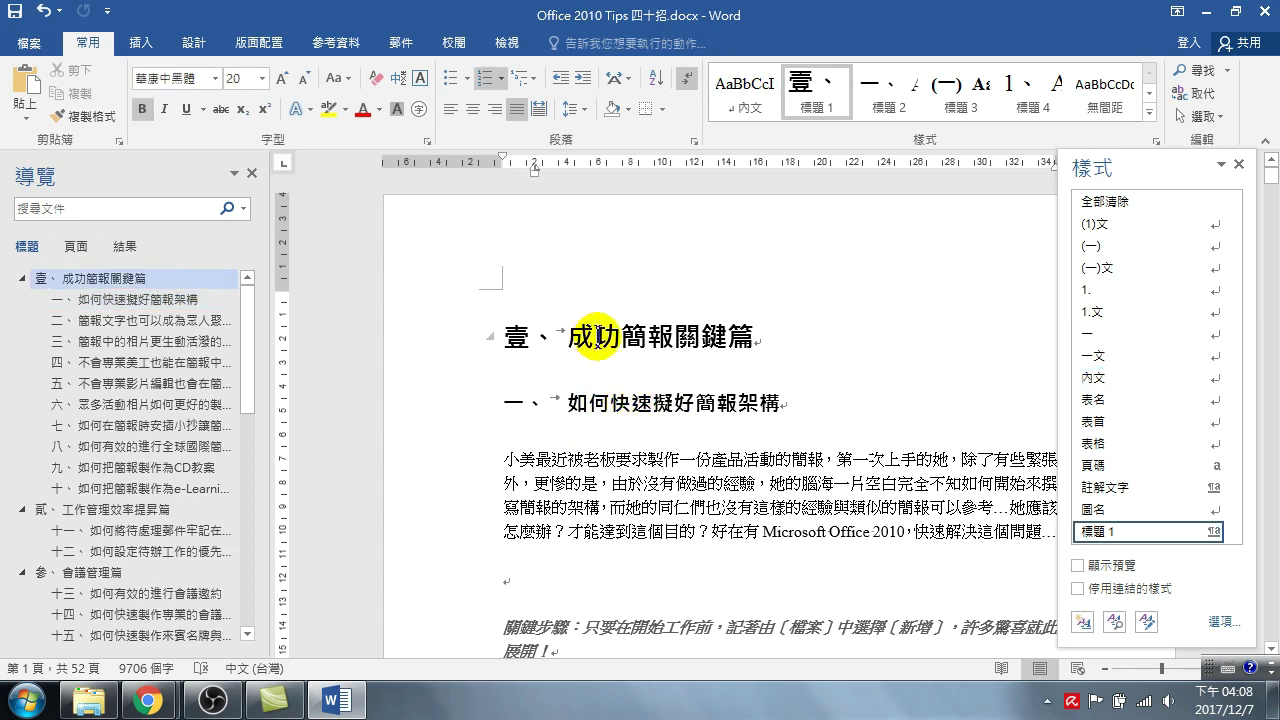
- Choose 調整清單縮排 from the 壹、 heading number's shortcut menu
right_click(599, 326)
click(533, 343)
right_click(527, 343)
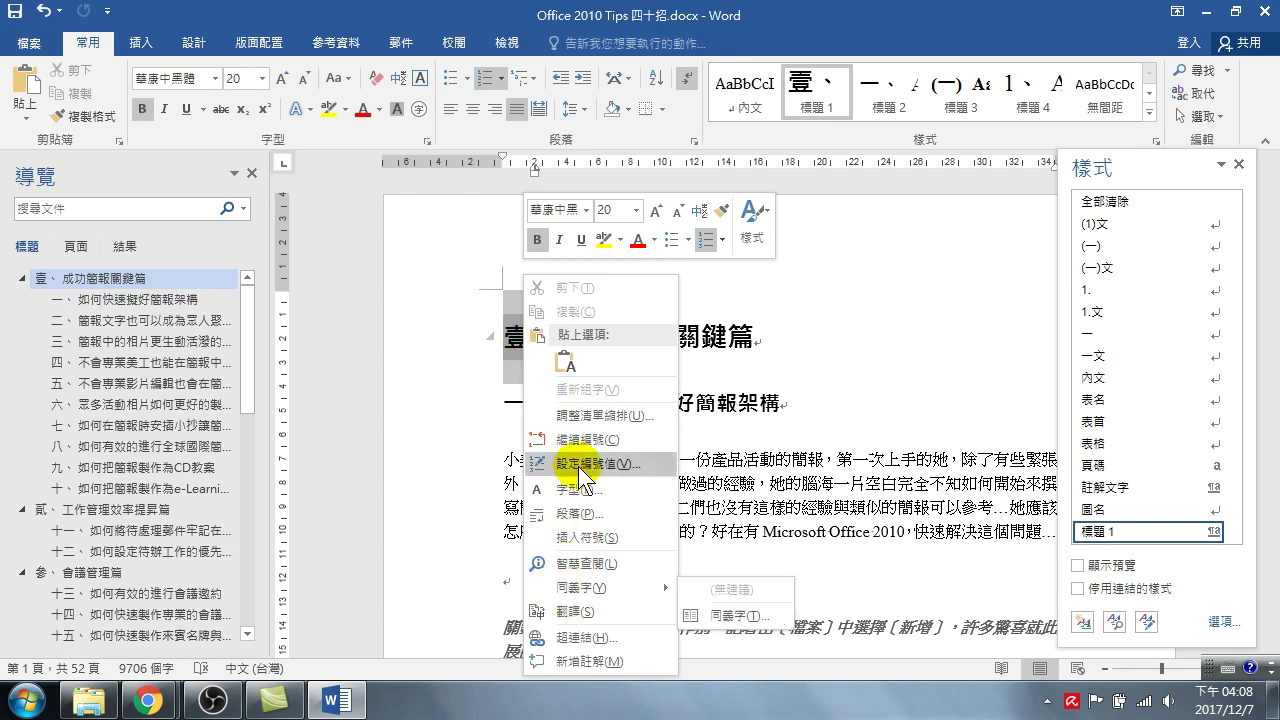
click(588, 415)
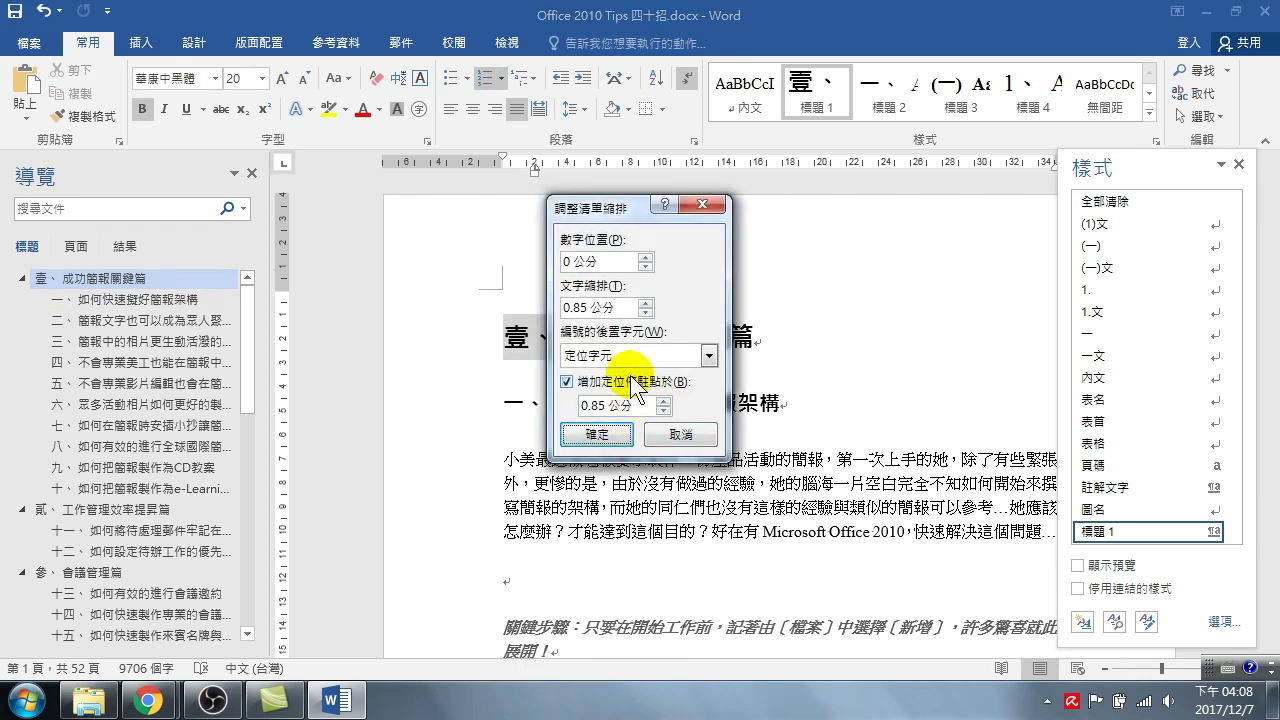
- Set the heading numbering's text indent to 0.85 公分
drag(634, 208, 832, 218)
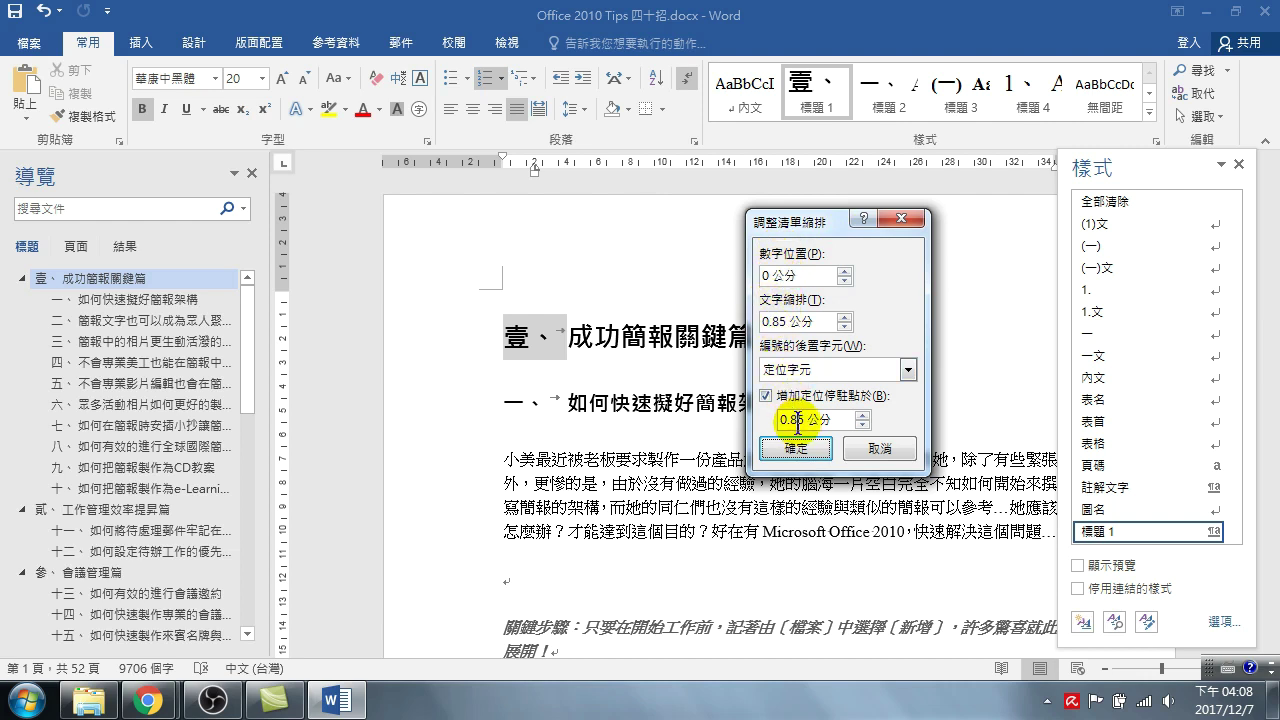
click(907, 369)
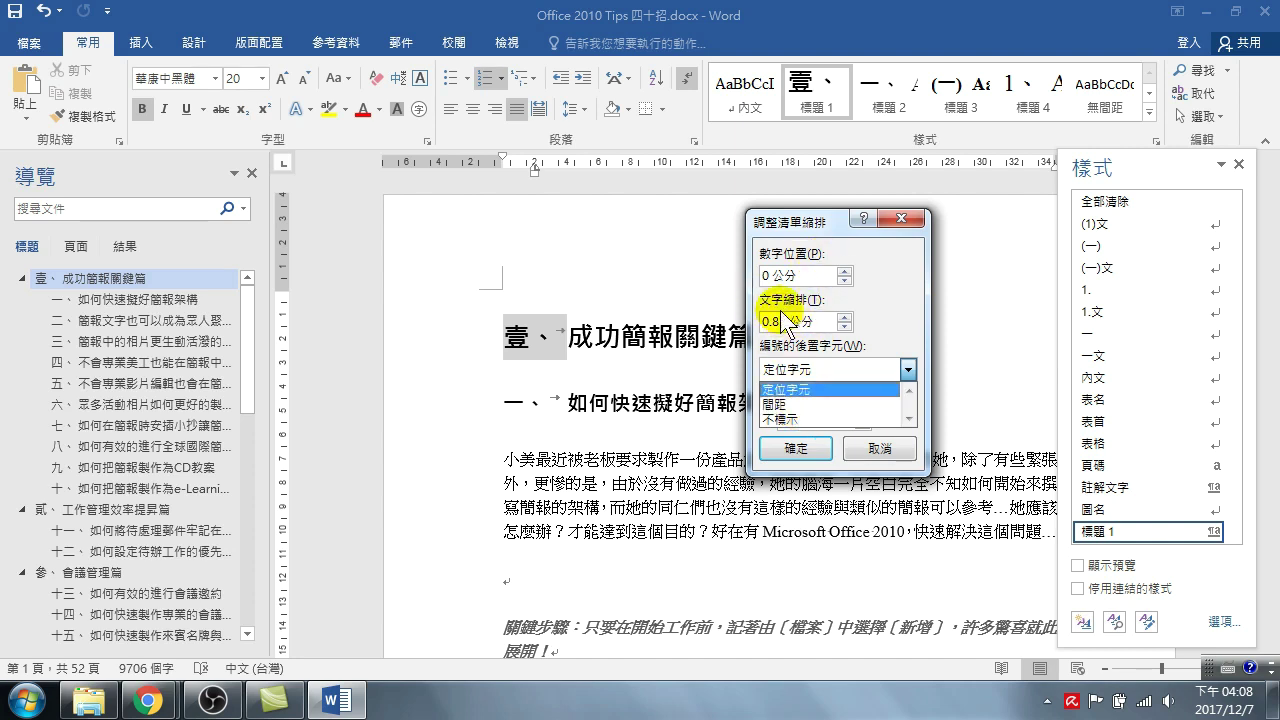
text(5)
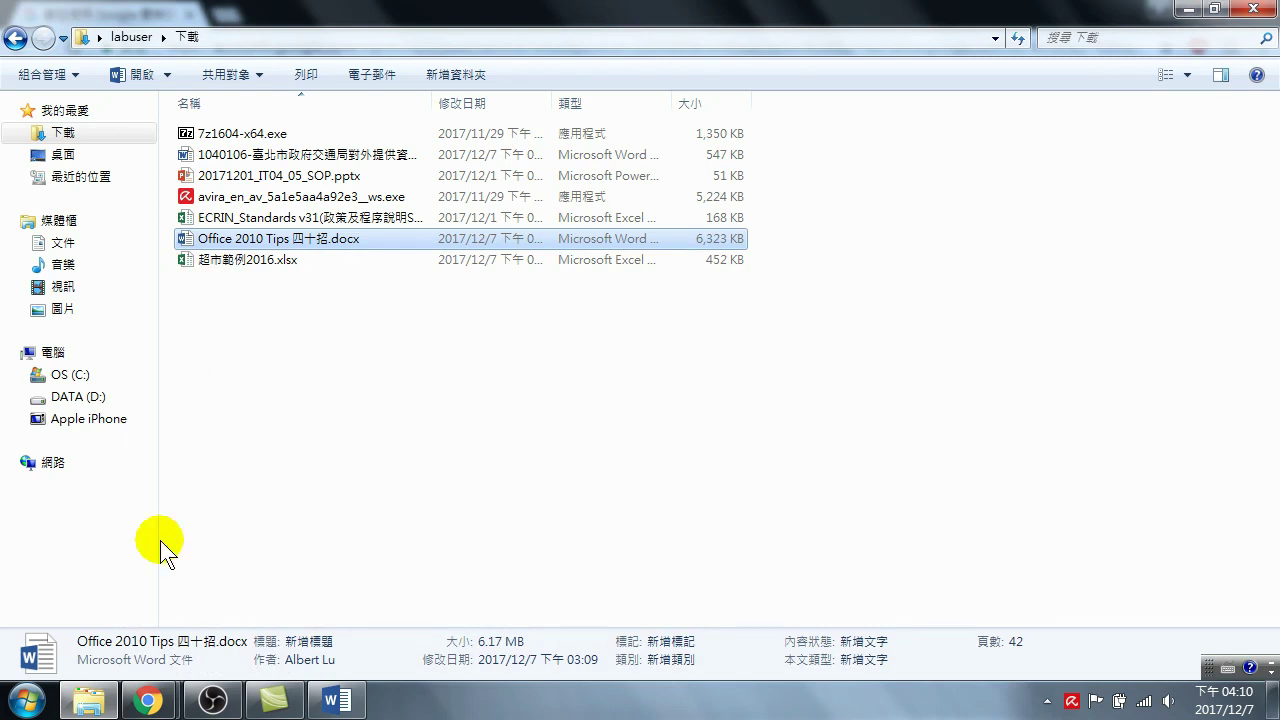
- Switch to the Chrome window with the Google sign-in page and select its address
click(147, 700)
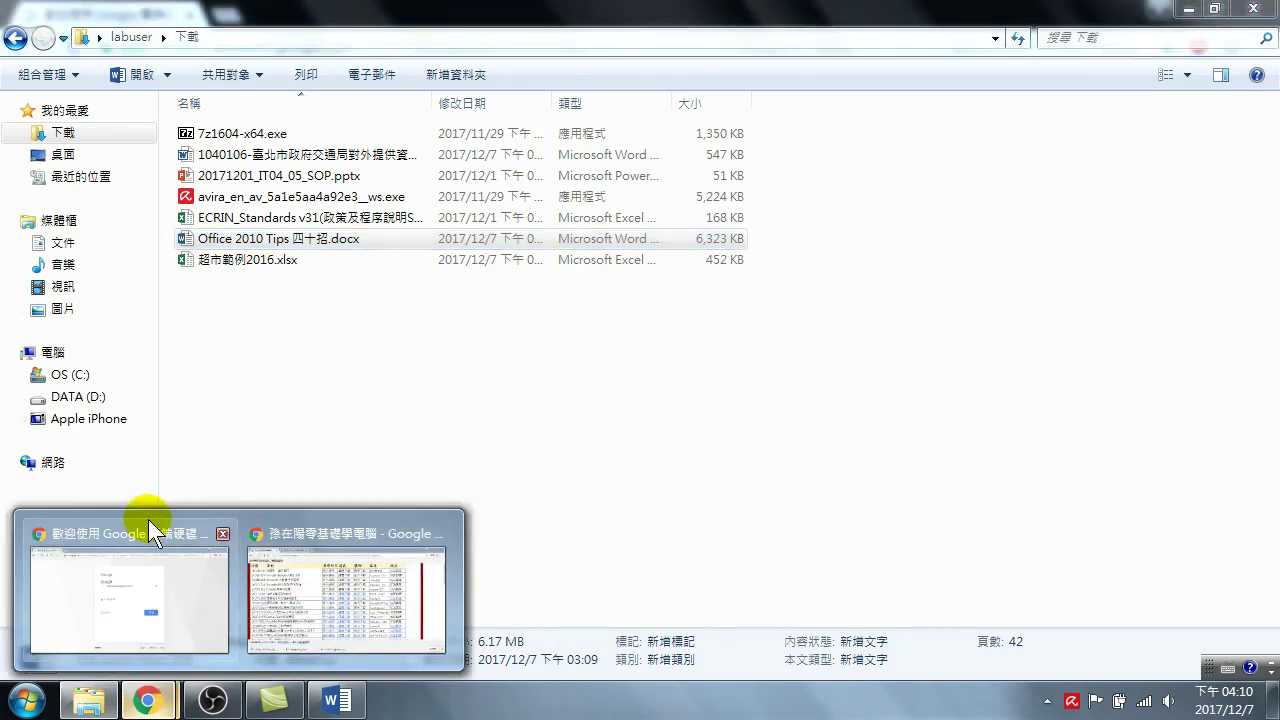
click(148, 522)
click(455, 38)
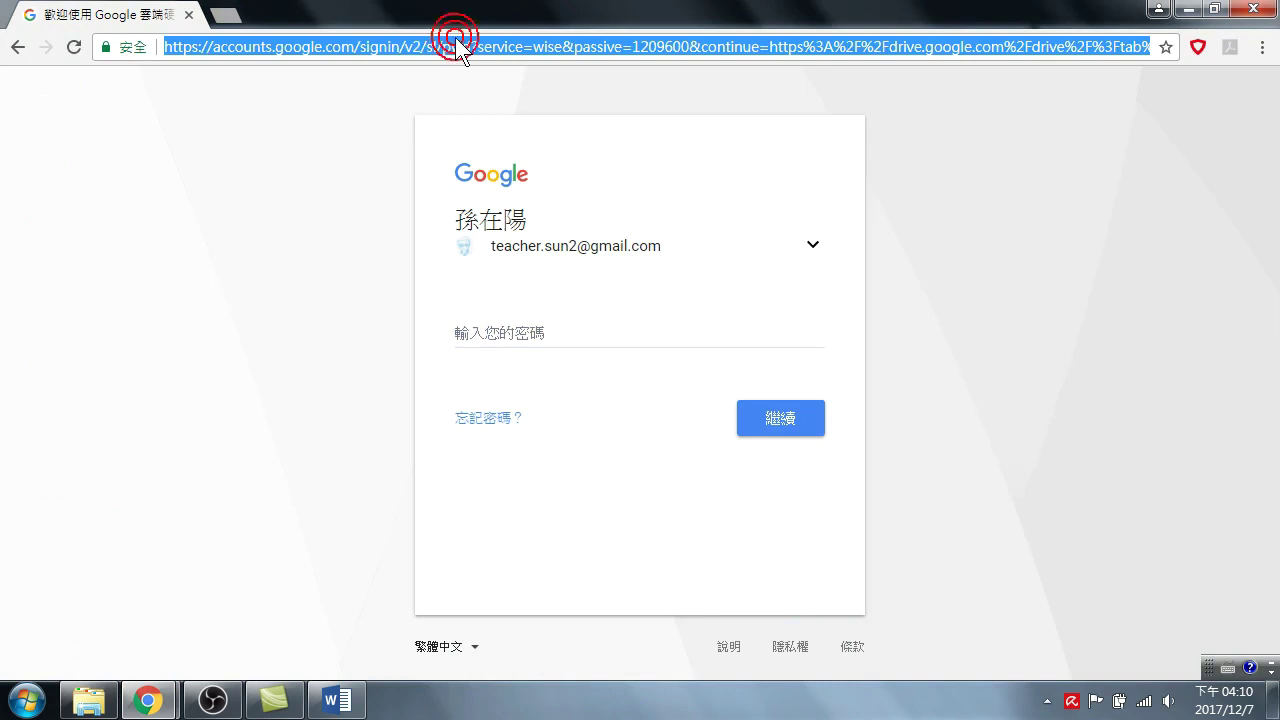
text(www.youtu)
key(Return)
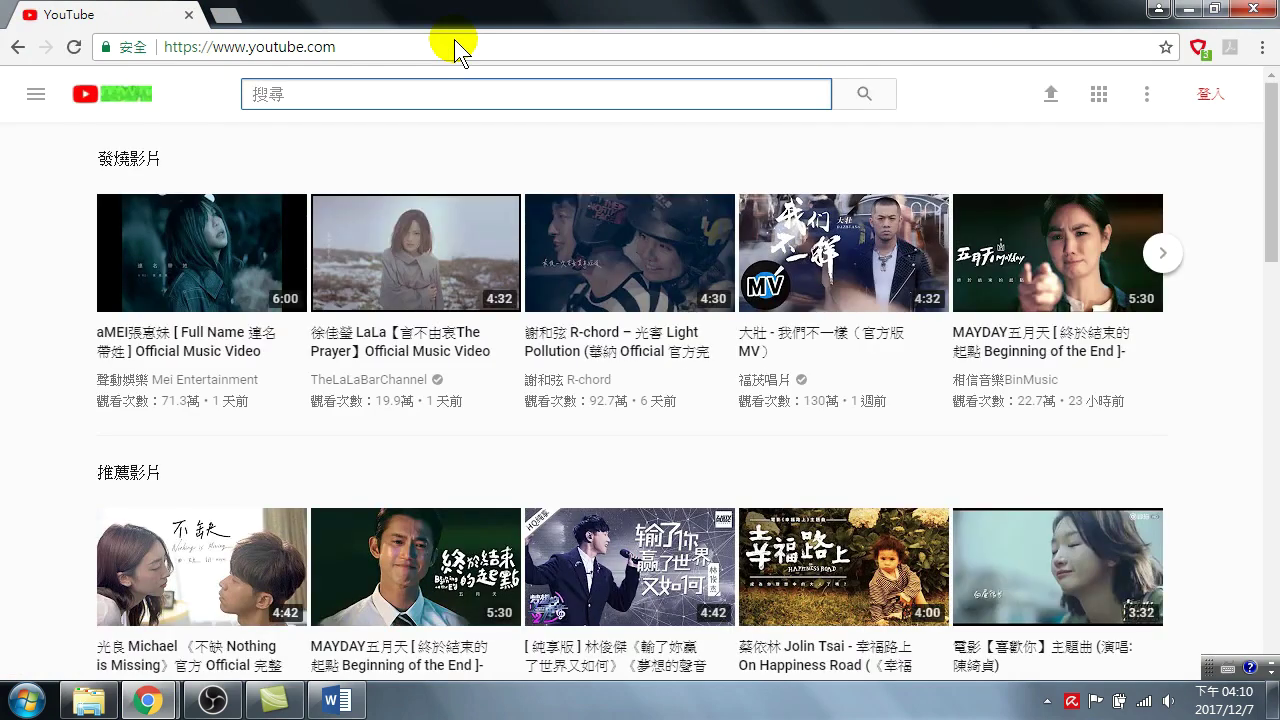
- Search YouTube for the instructor's name plus 'word 高效文件' to list their tutorials
text(w)
key(BackSpace)
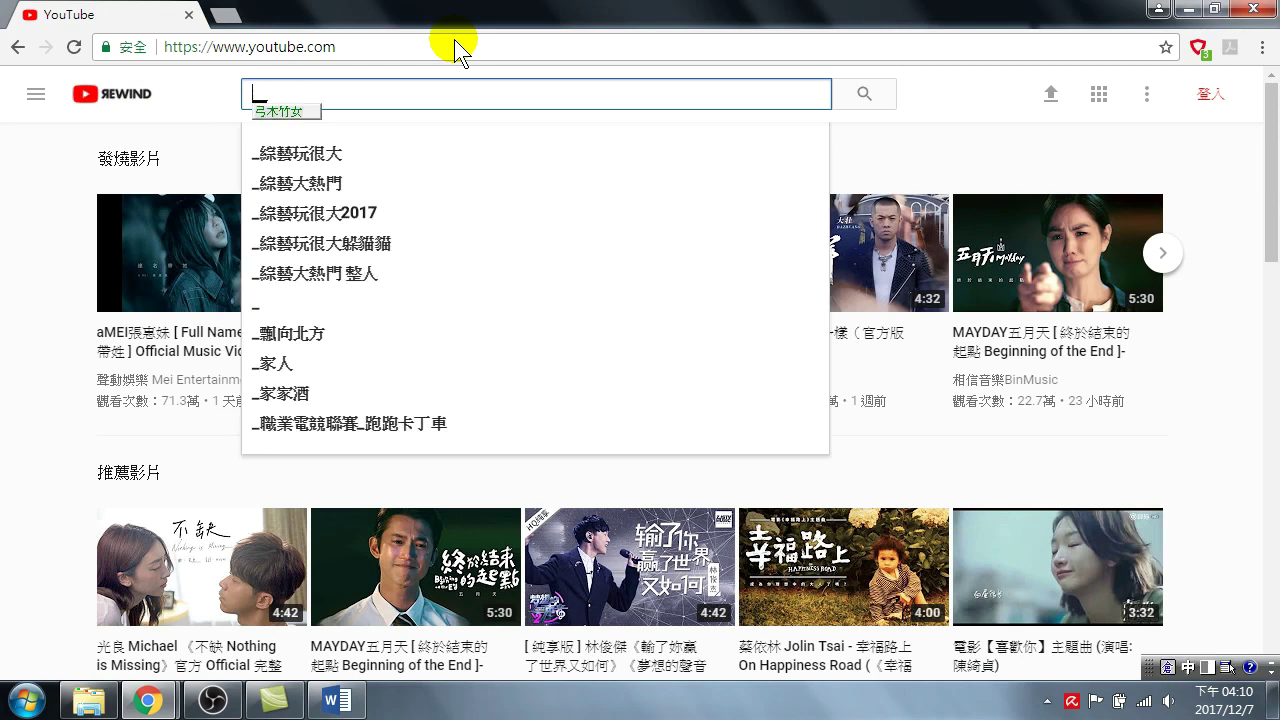
text(孫在)
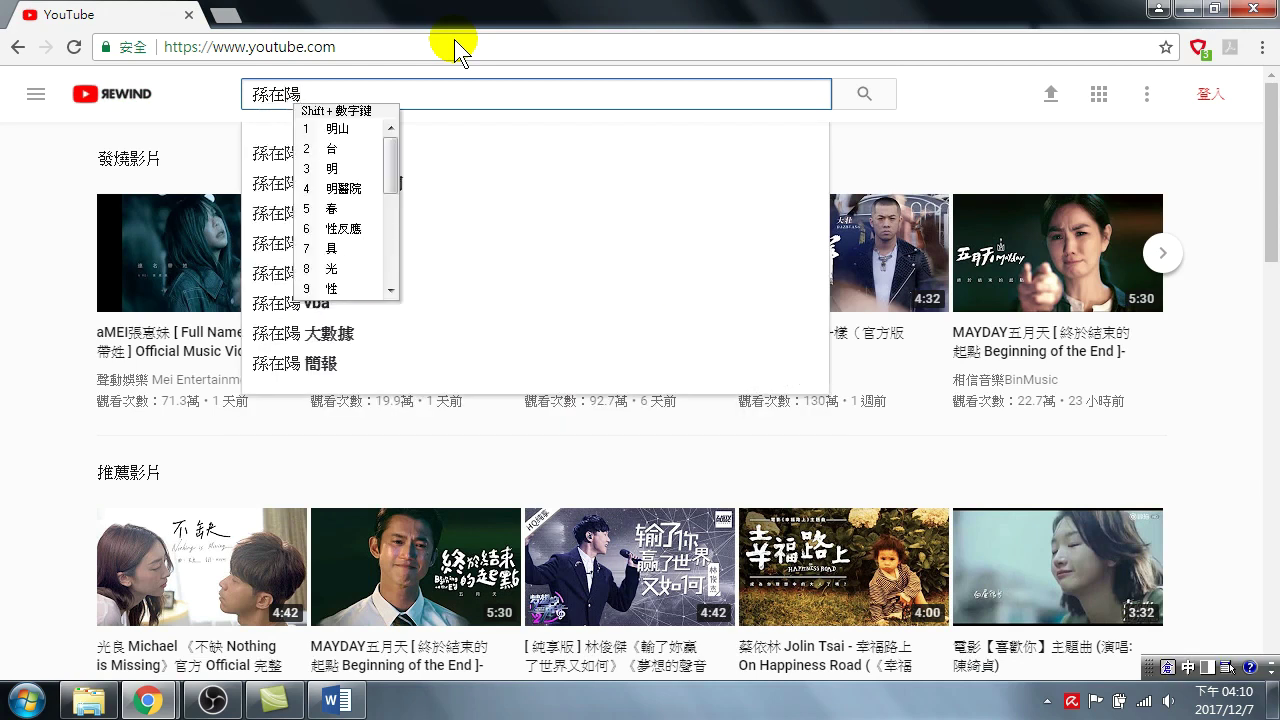
text(陽)
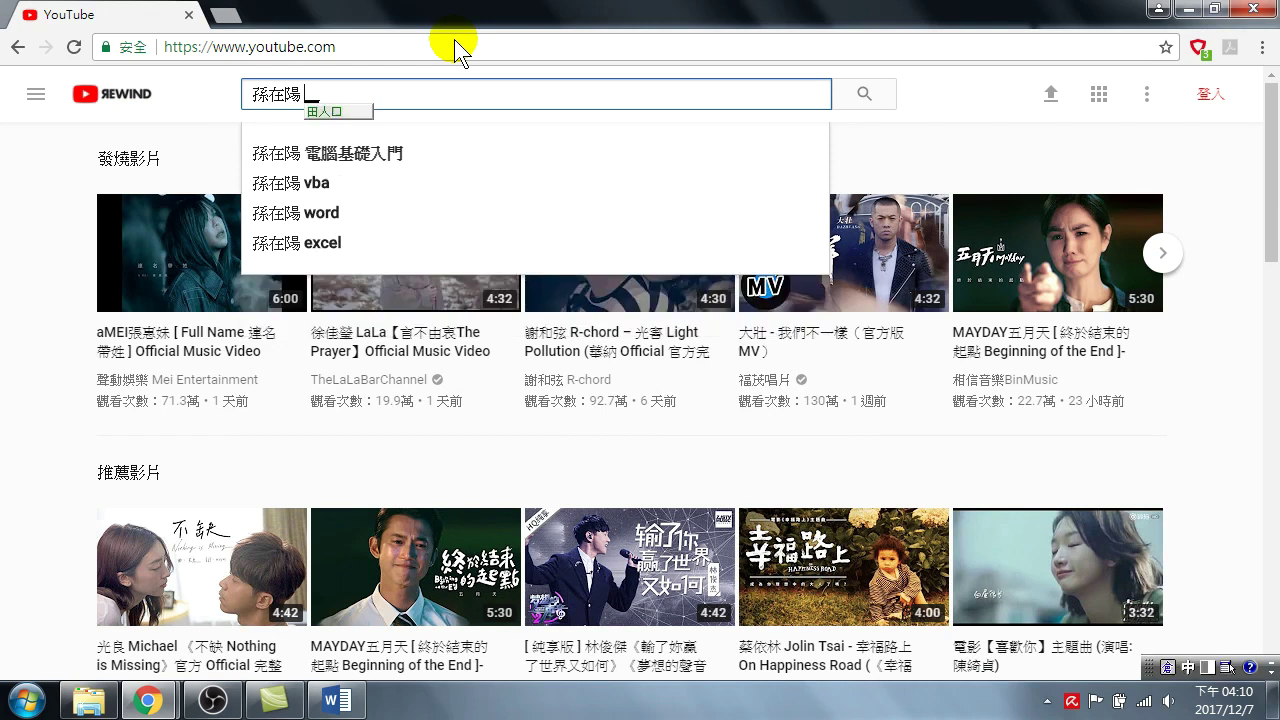
text( word)
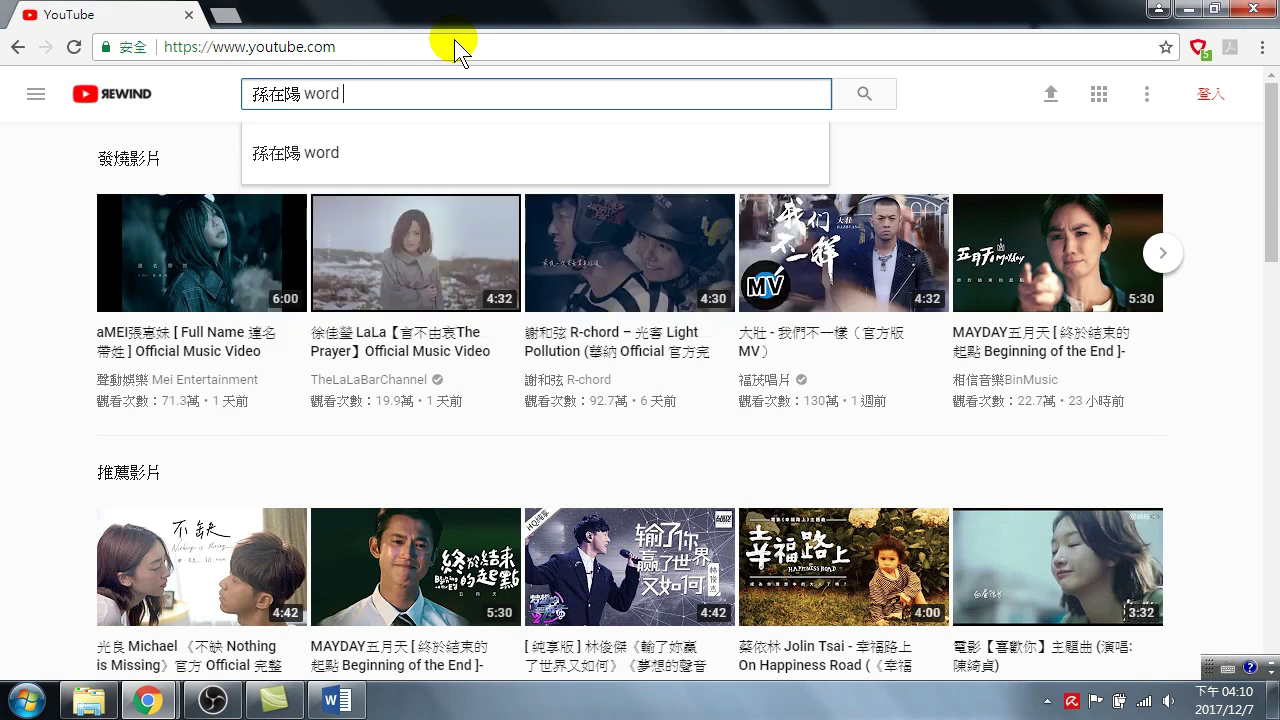
text( 高效文件)
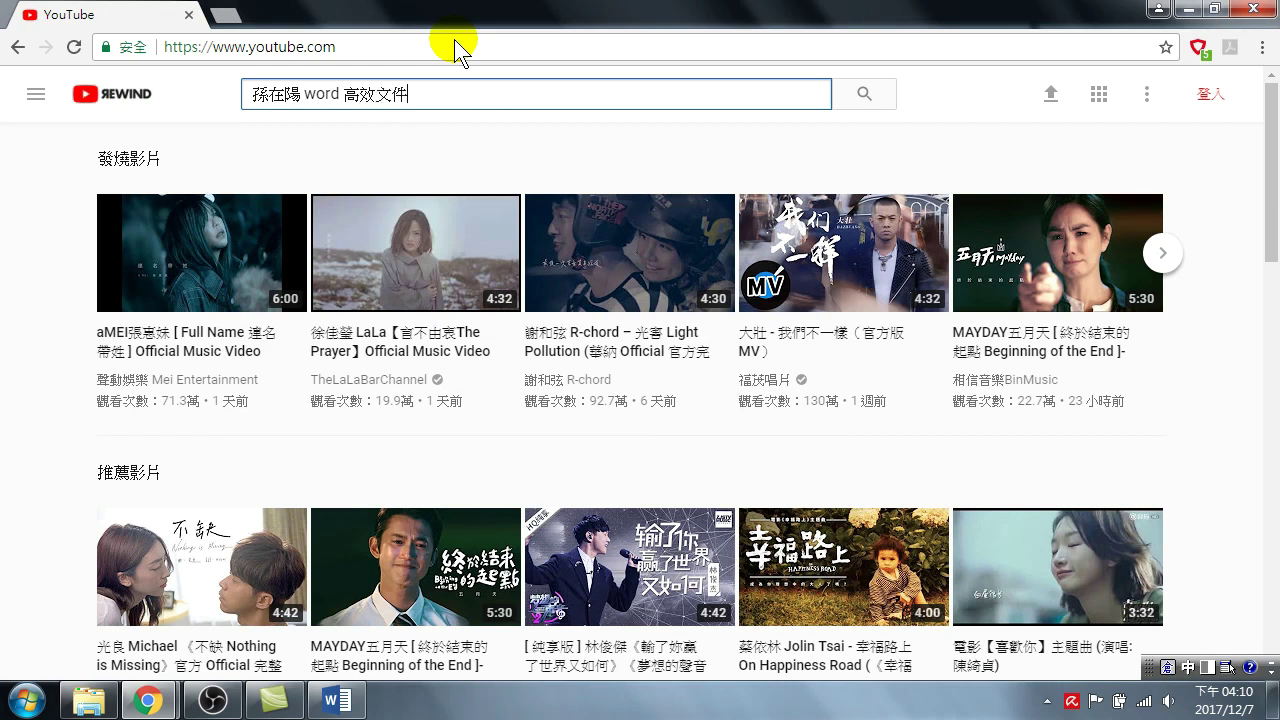
key(Return)
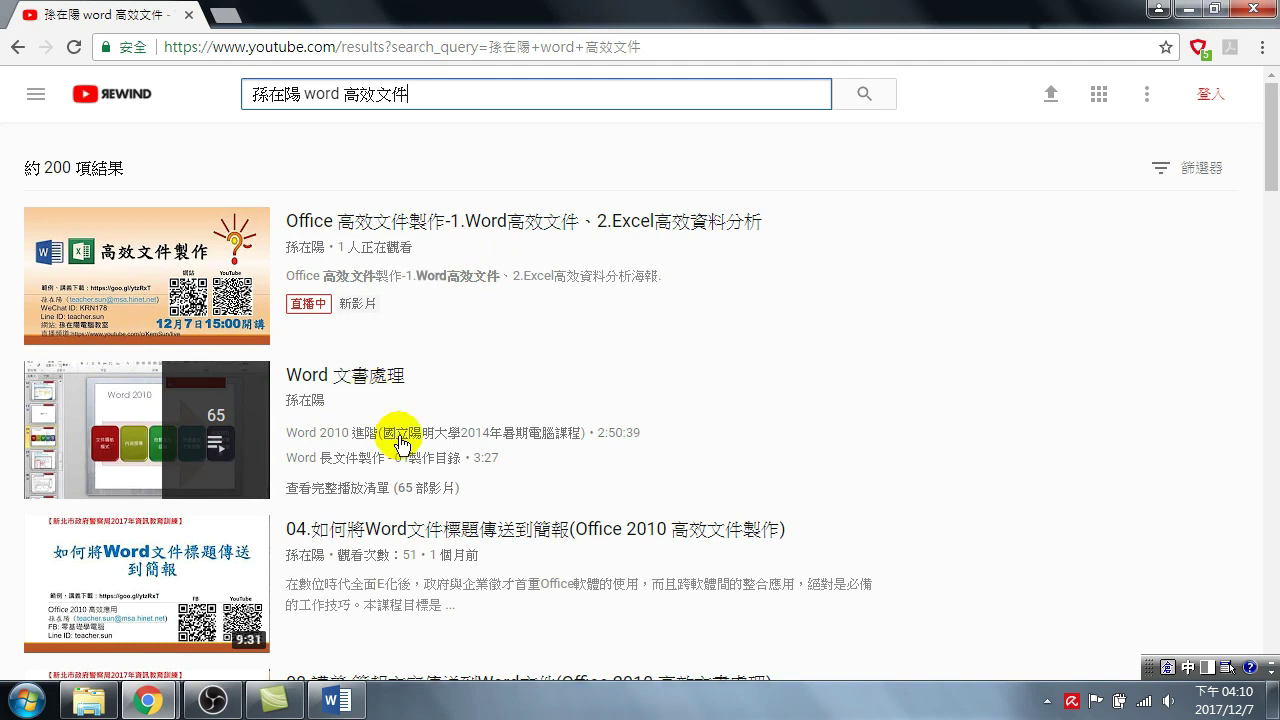
- Scroll down the search results to the Office 2010 高效文書處理 lessons
scroll(385, 427, down, 2)
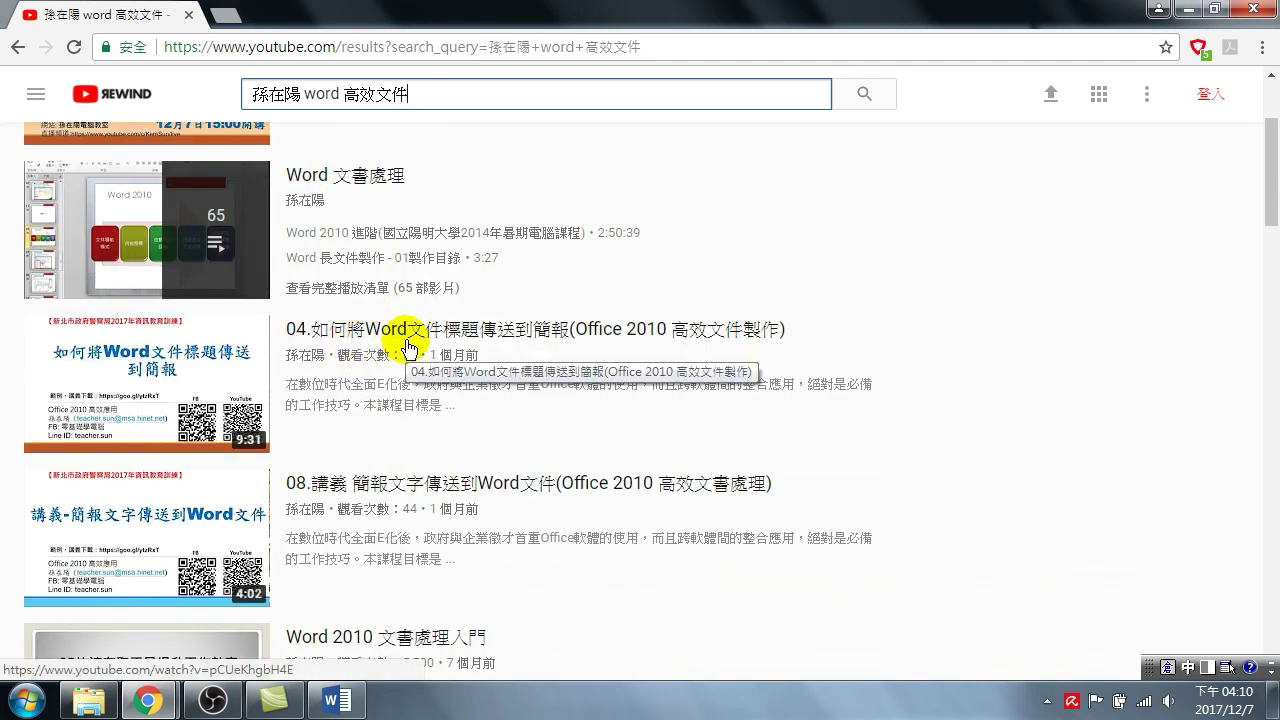
scroll(452, 355, down, 2)
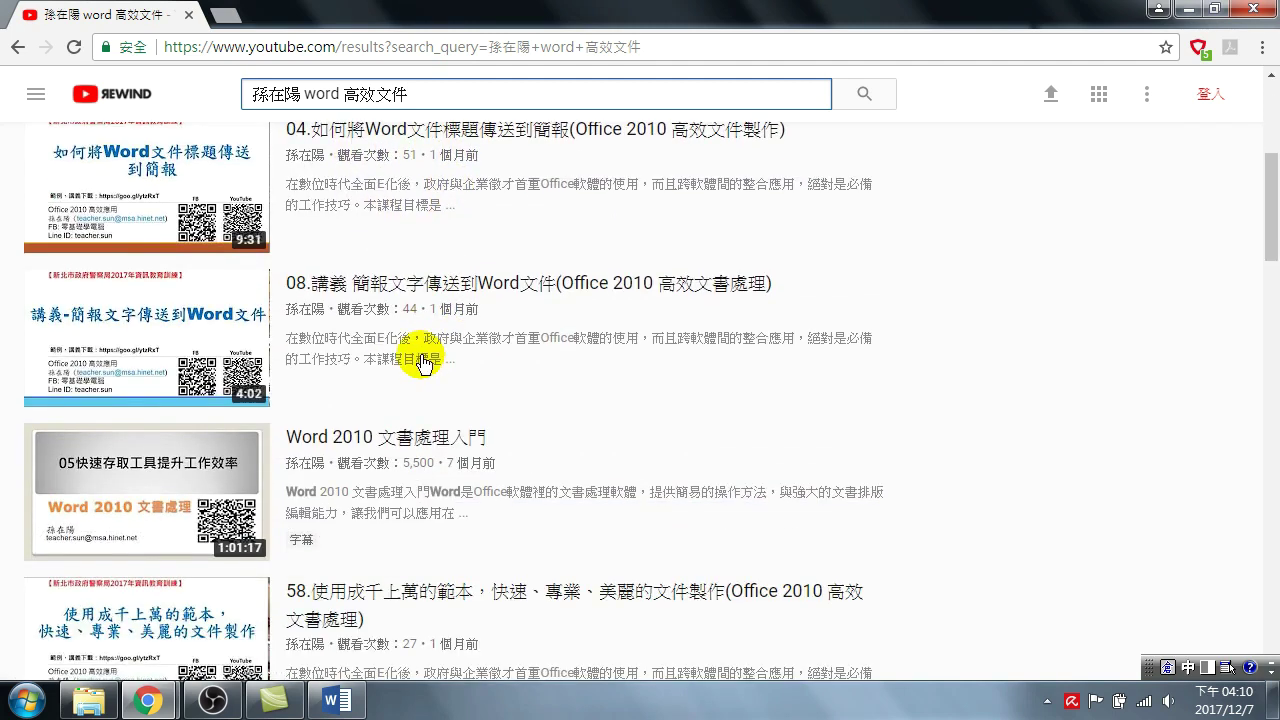
scroll(412, 430, down, 1)
scroll(418, 438, down, 3)
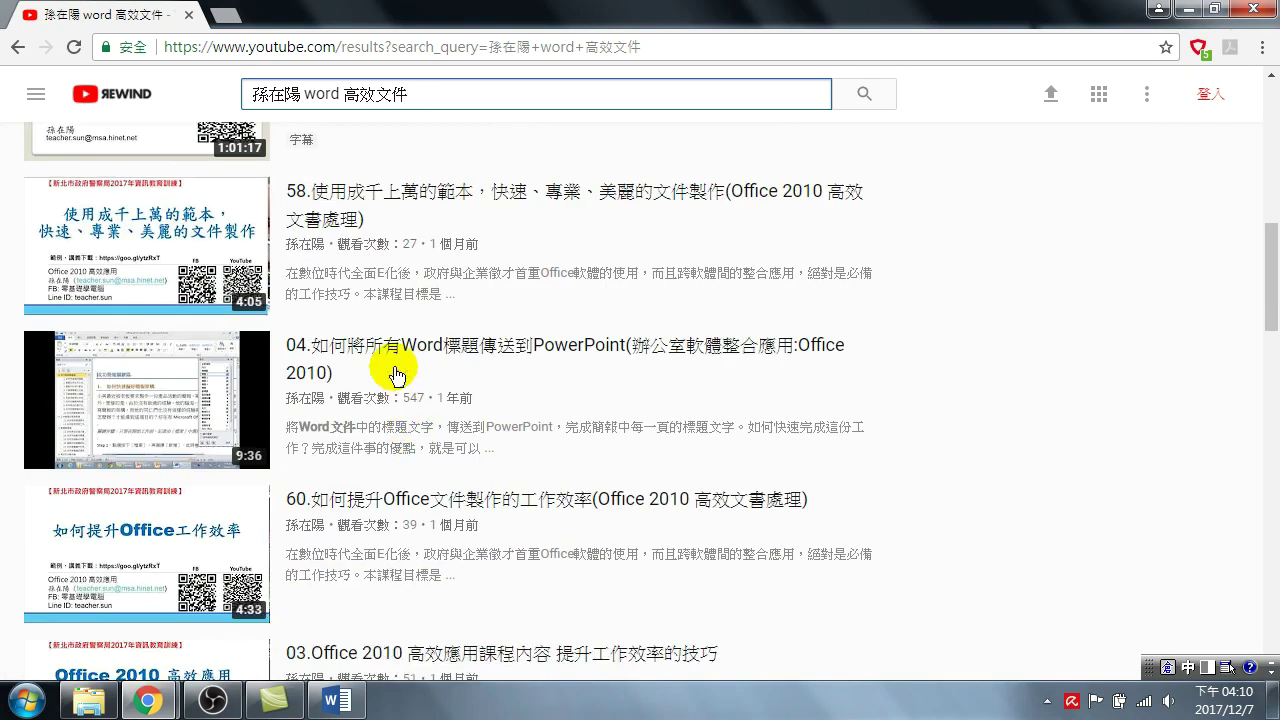
scroll(410, 322, down, 2)
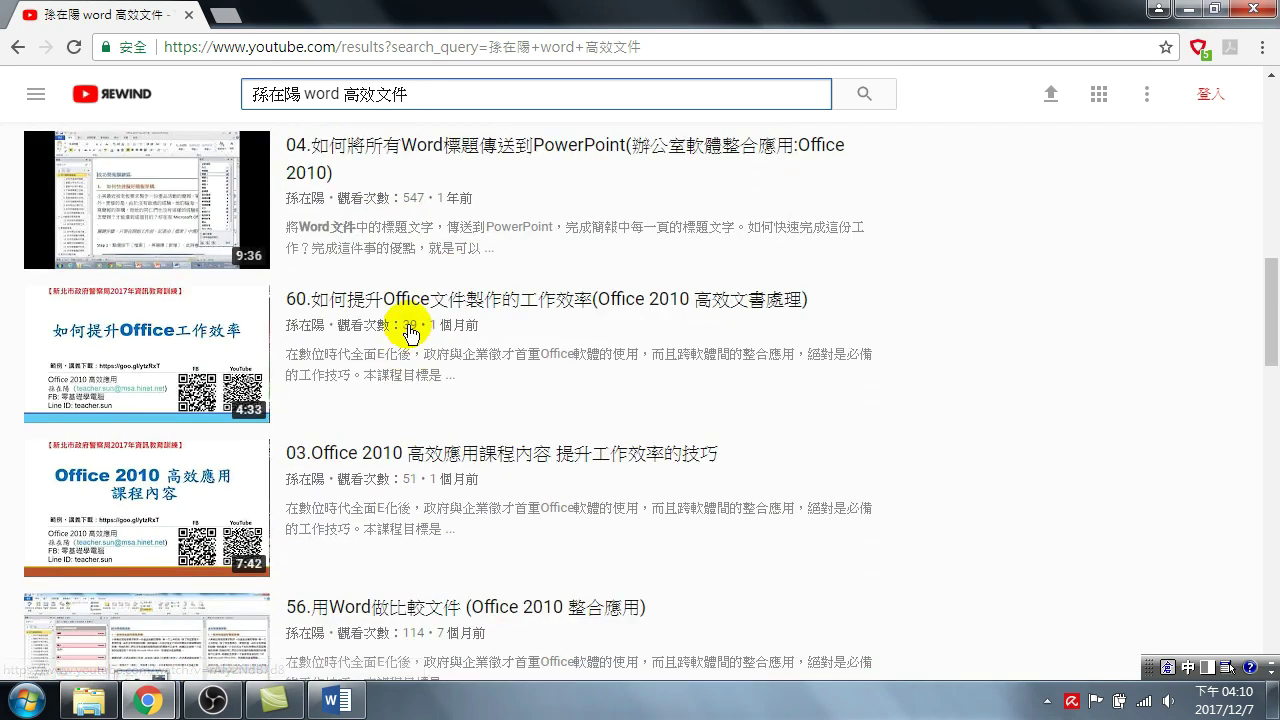